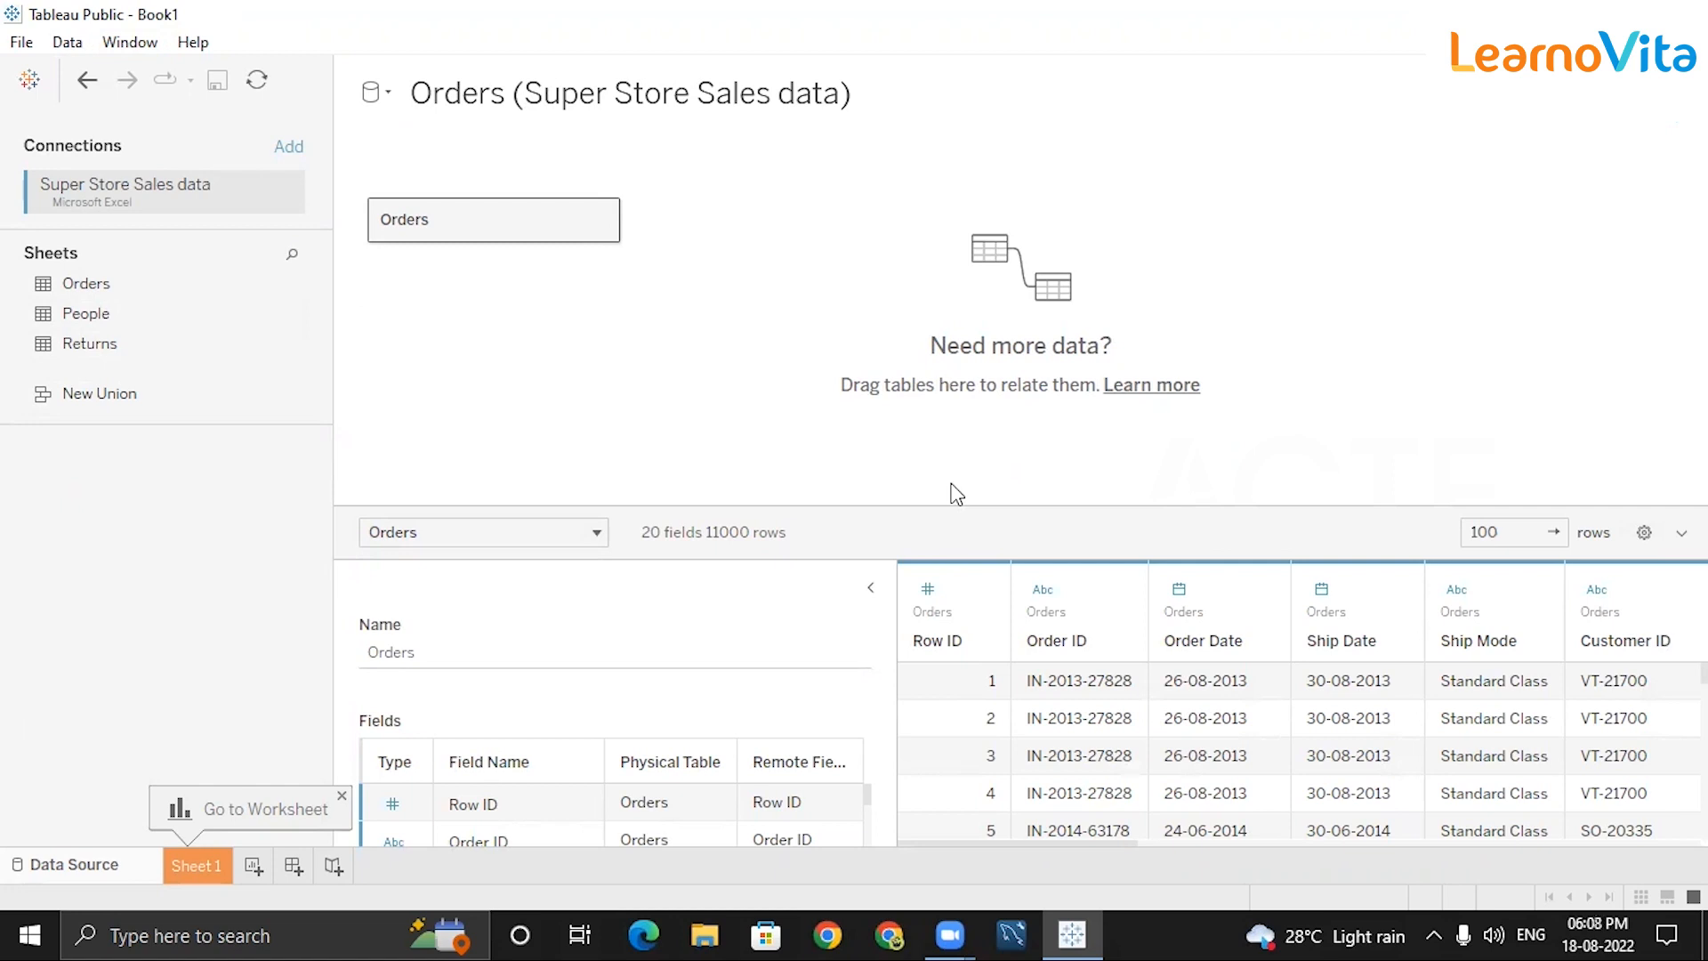
Dismiss the Go to Worksheet tip and collapse the field details panel to widen the data grid.
{"action": "left_click", "coordinate": [342, 797]}
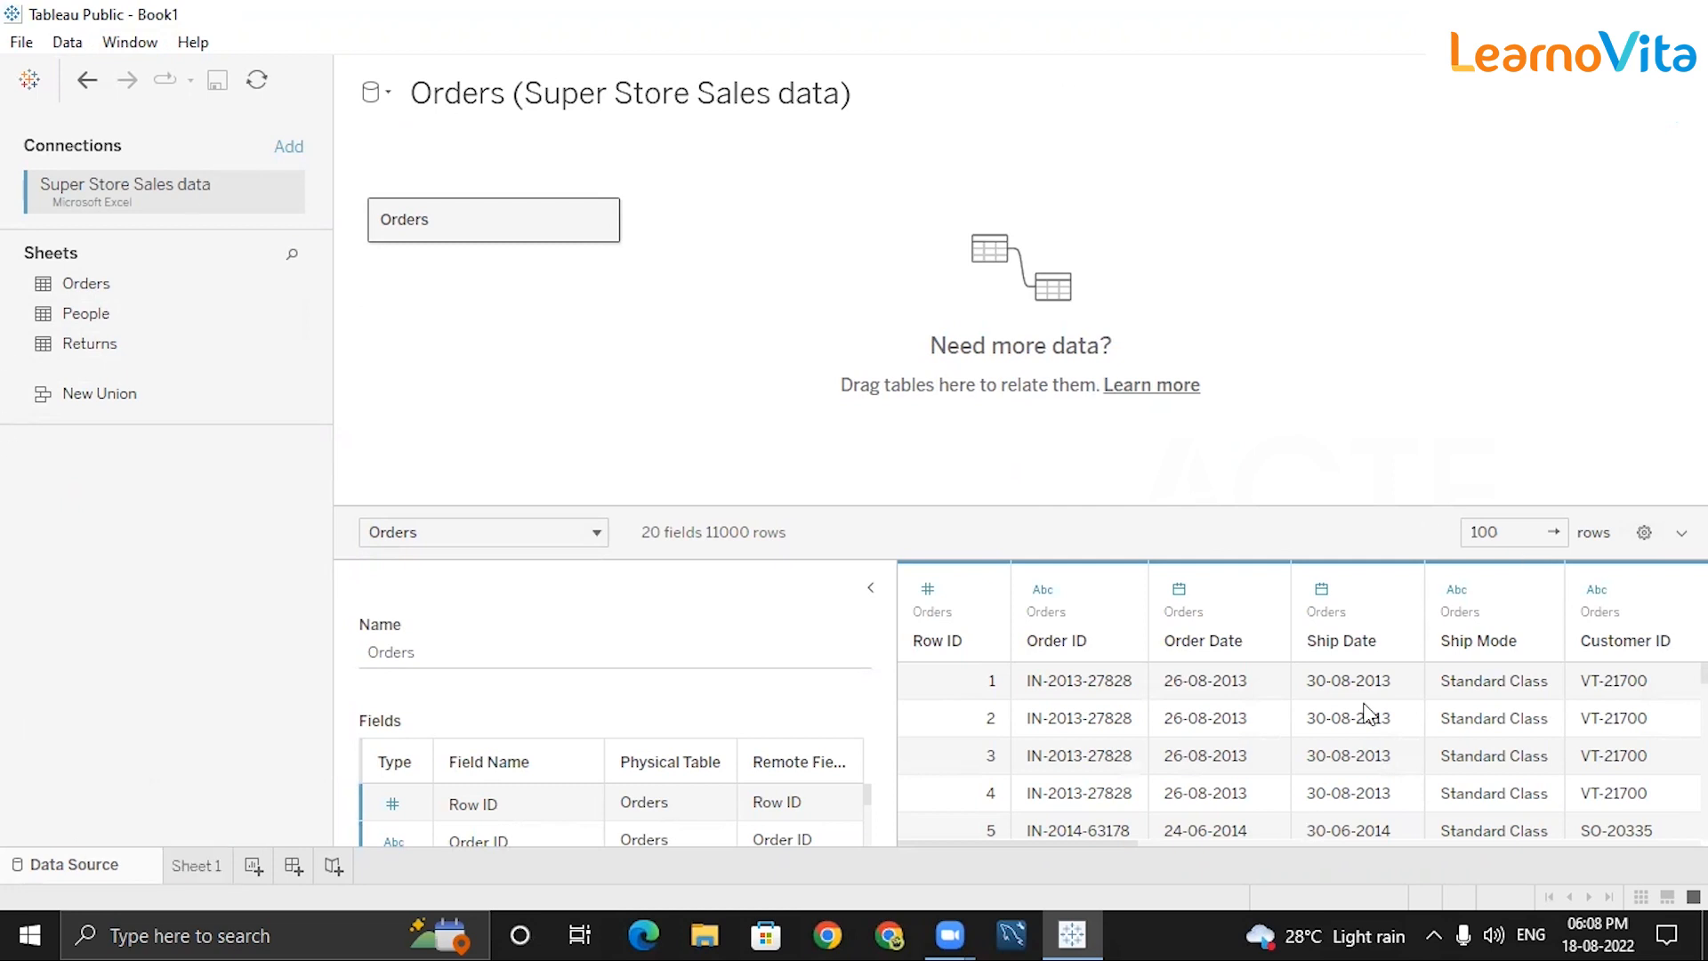
{"action": "left_click", "coordinate": [869, 589]}
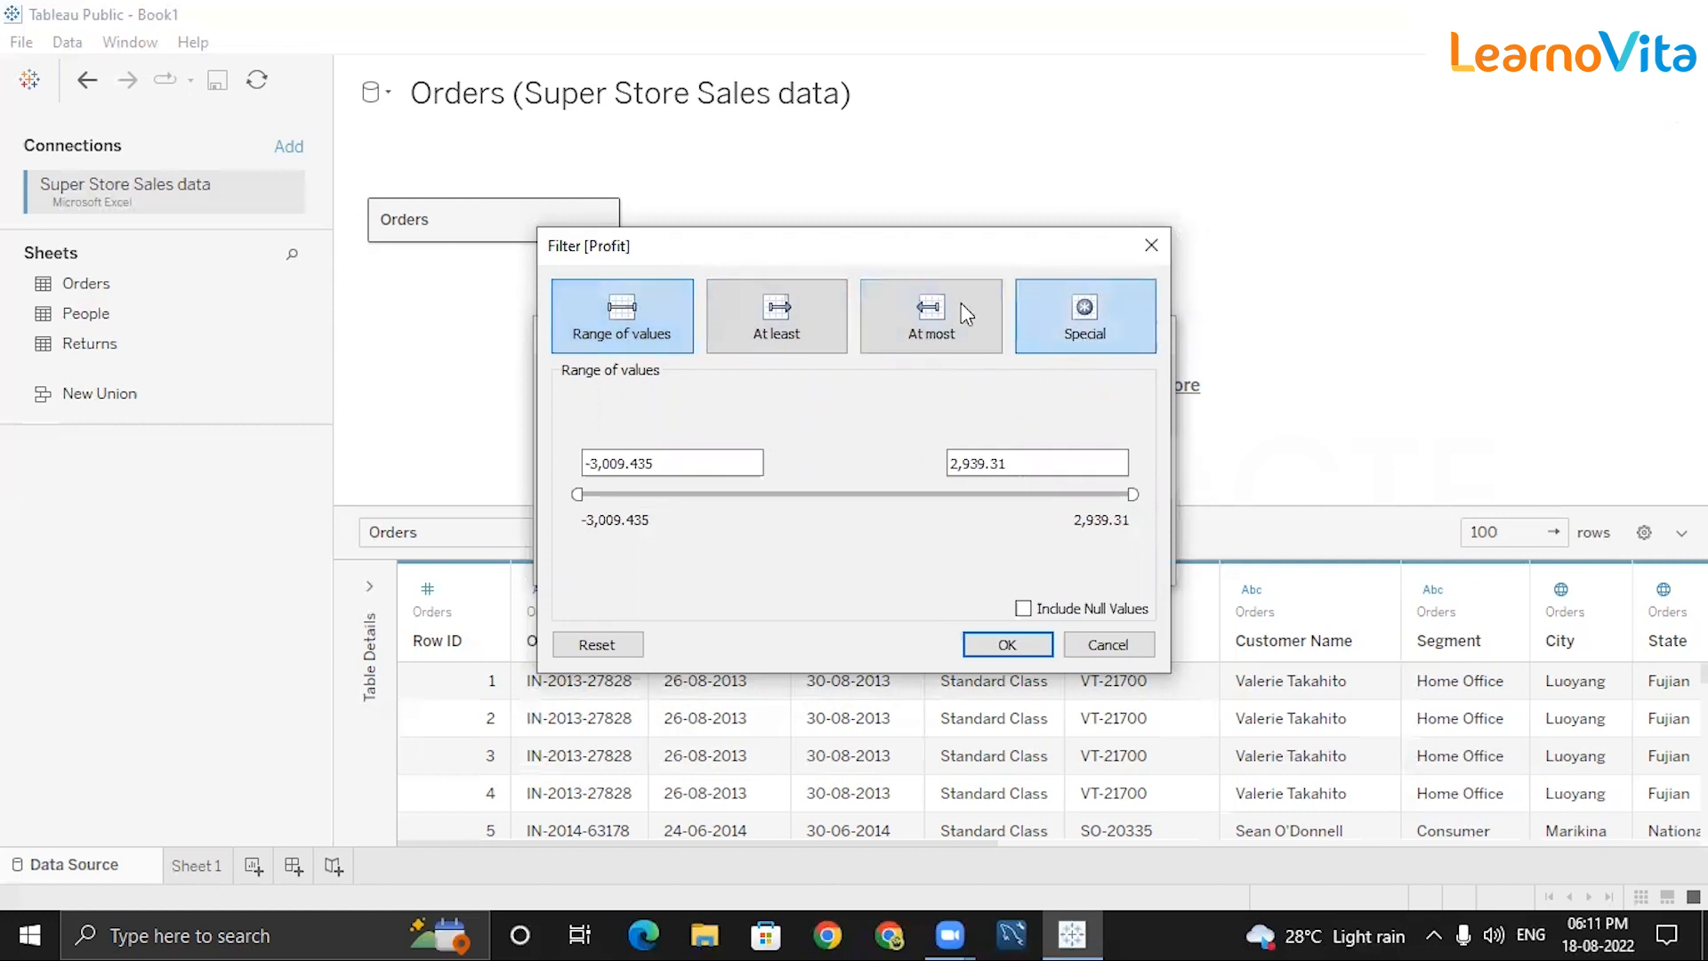
Set the Profit filter's range minimum to 2000, keeping the 2,939.31 maximum.
{"action": "left_click", "coordinate": [1054, 315]}
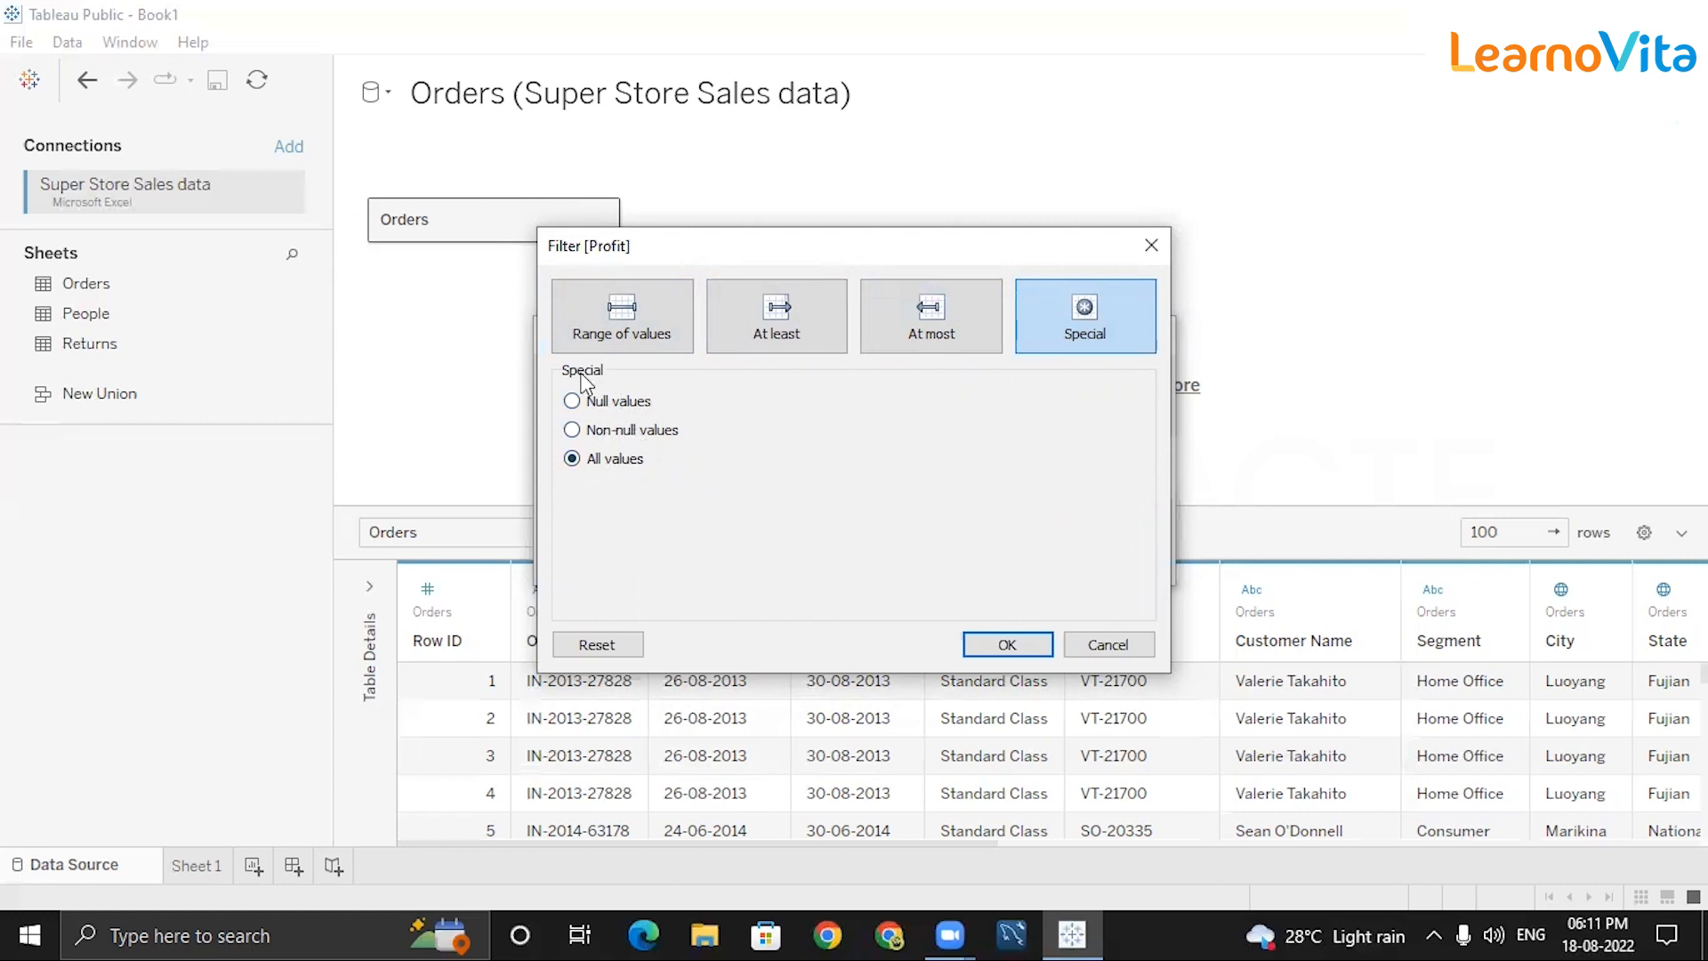
{"action": "left_click", "coordinate": [595, 331]}
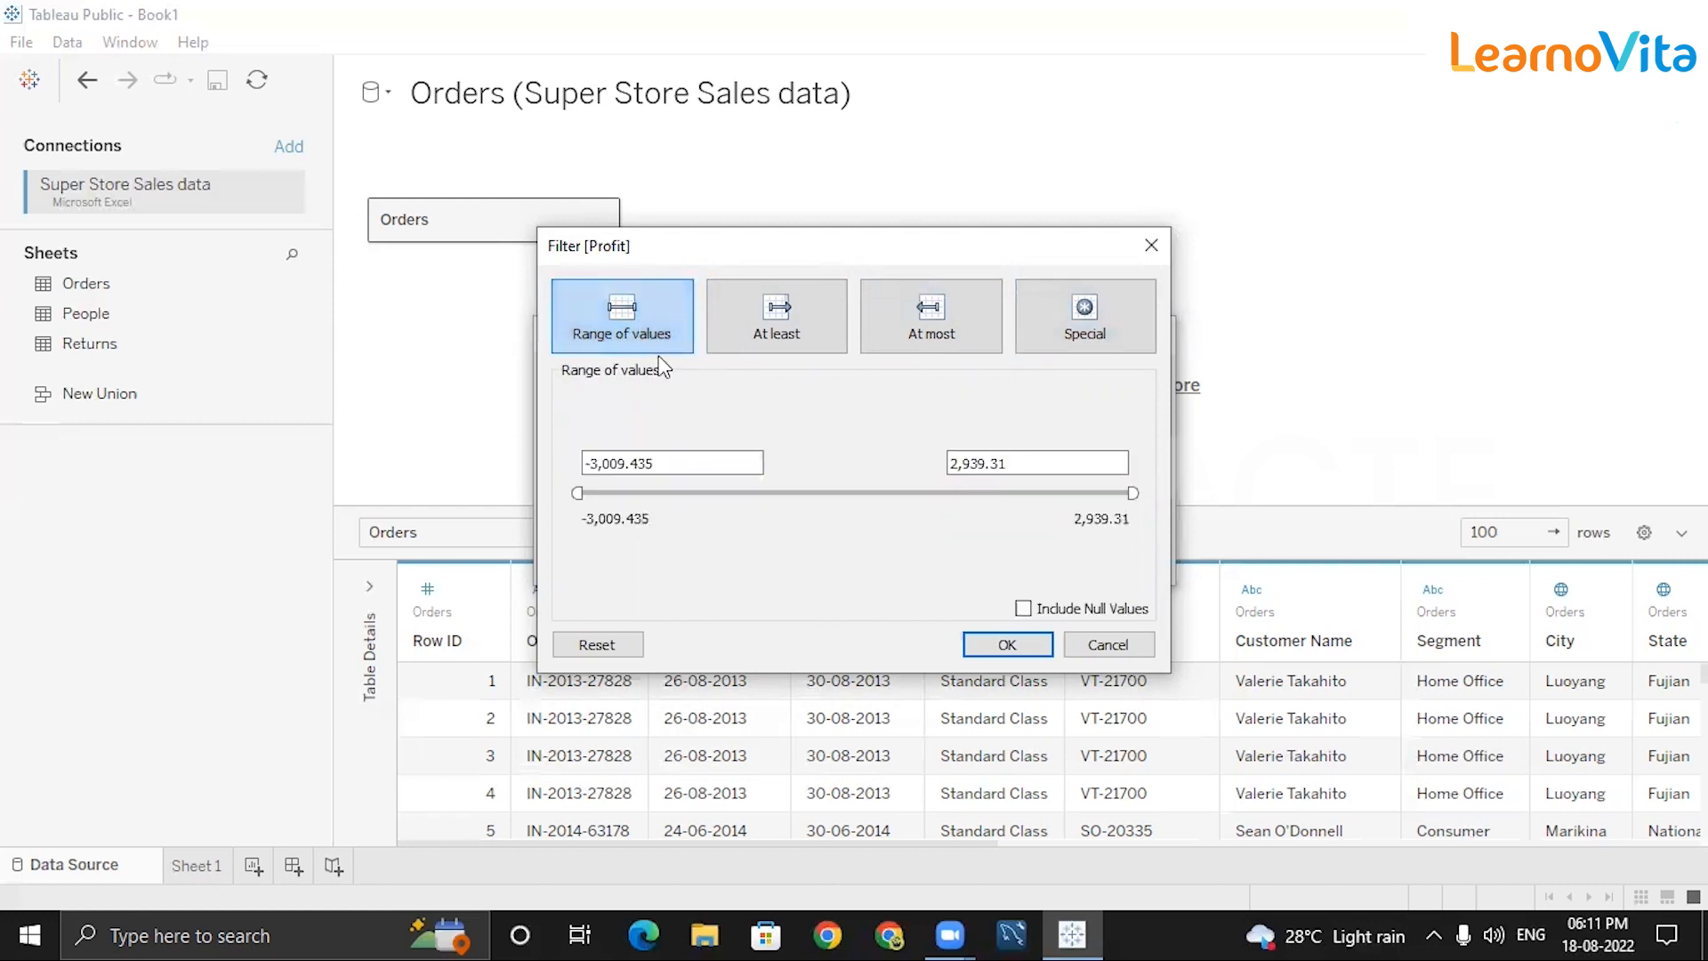
{"action": "left_click", "coordinate": [579, 492]}
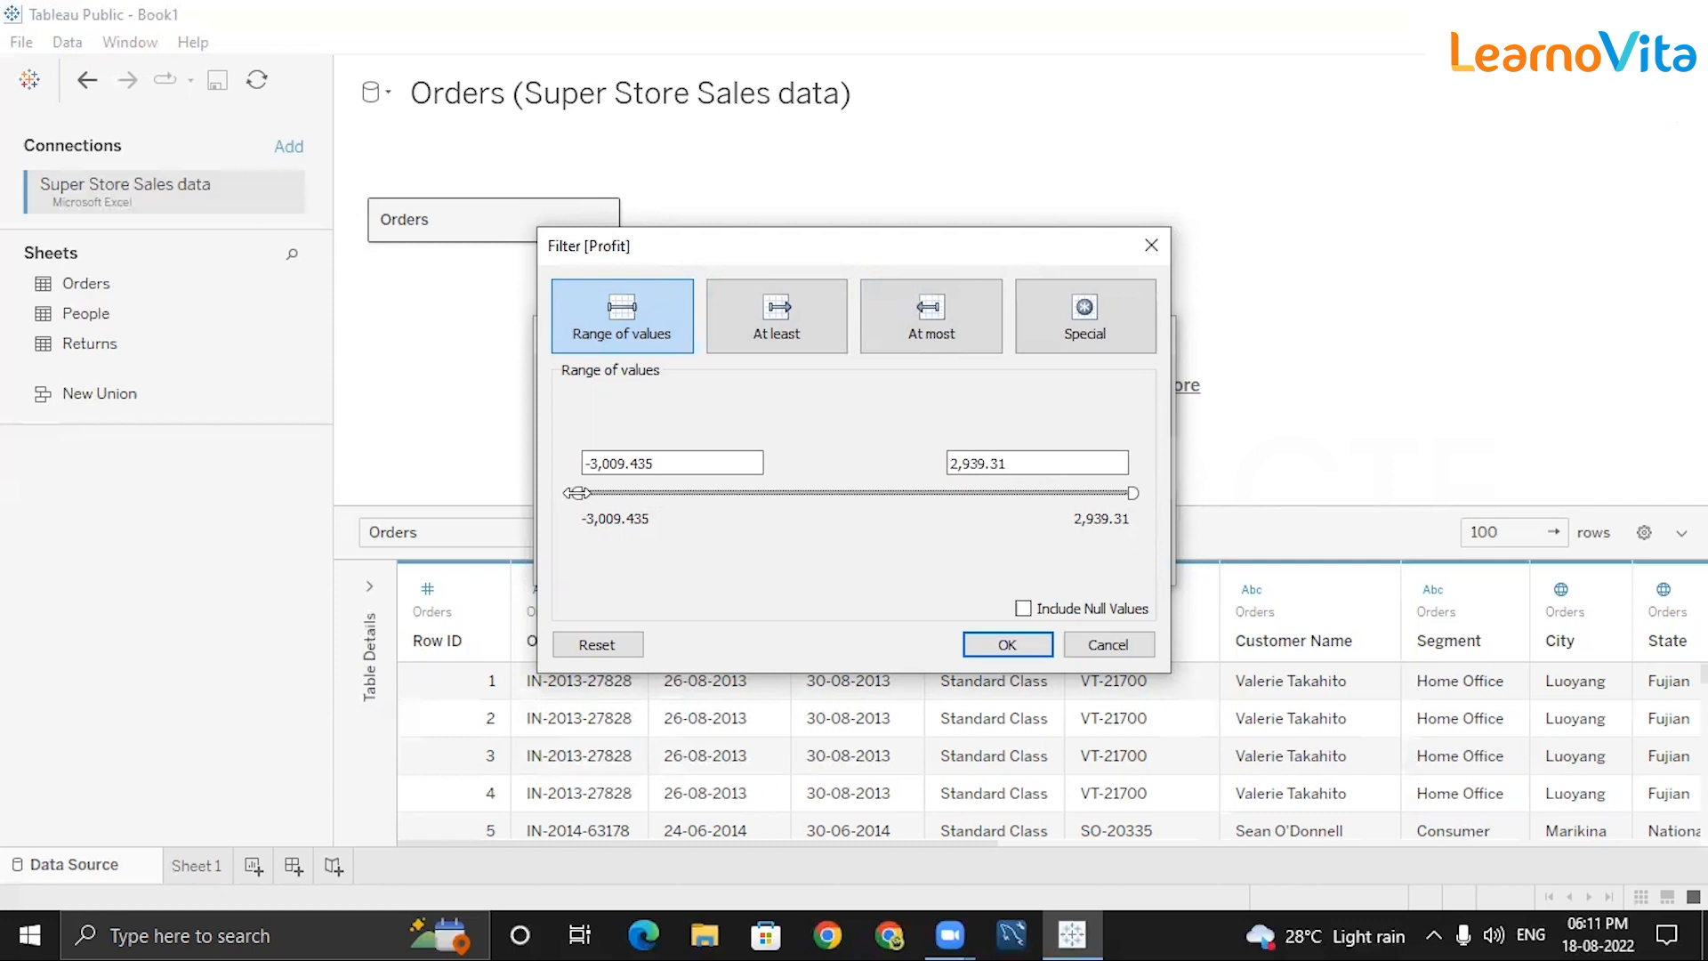
{"action": "left_click_drag", "start_coordinate": [578, 492], "coordinate": [1057, 513]}
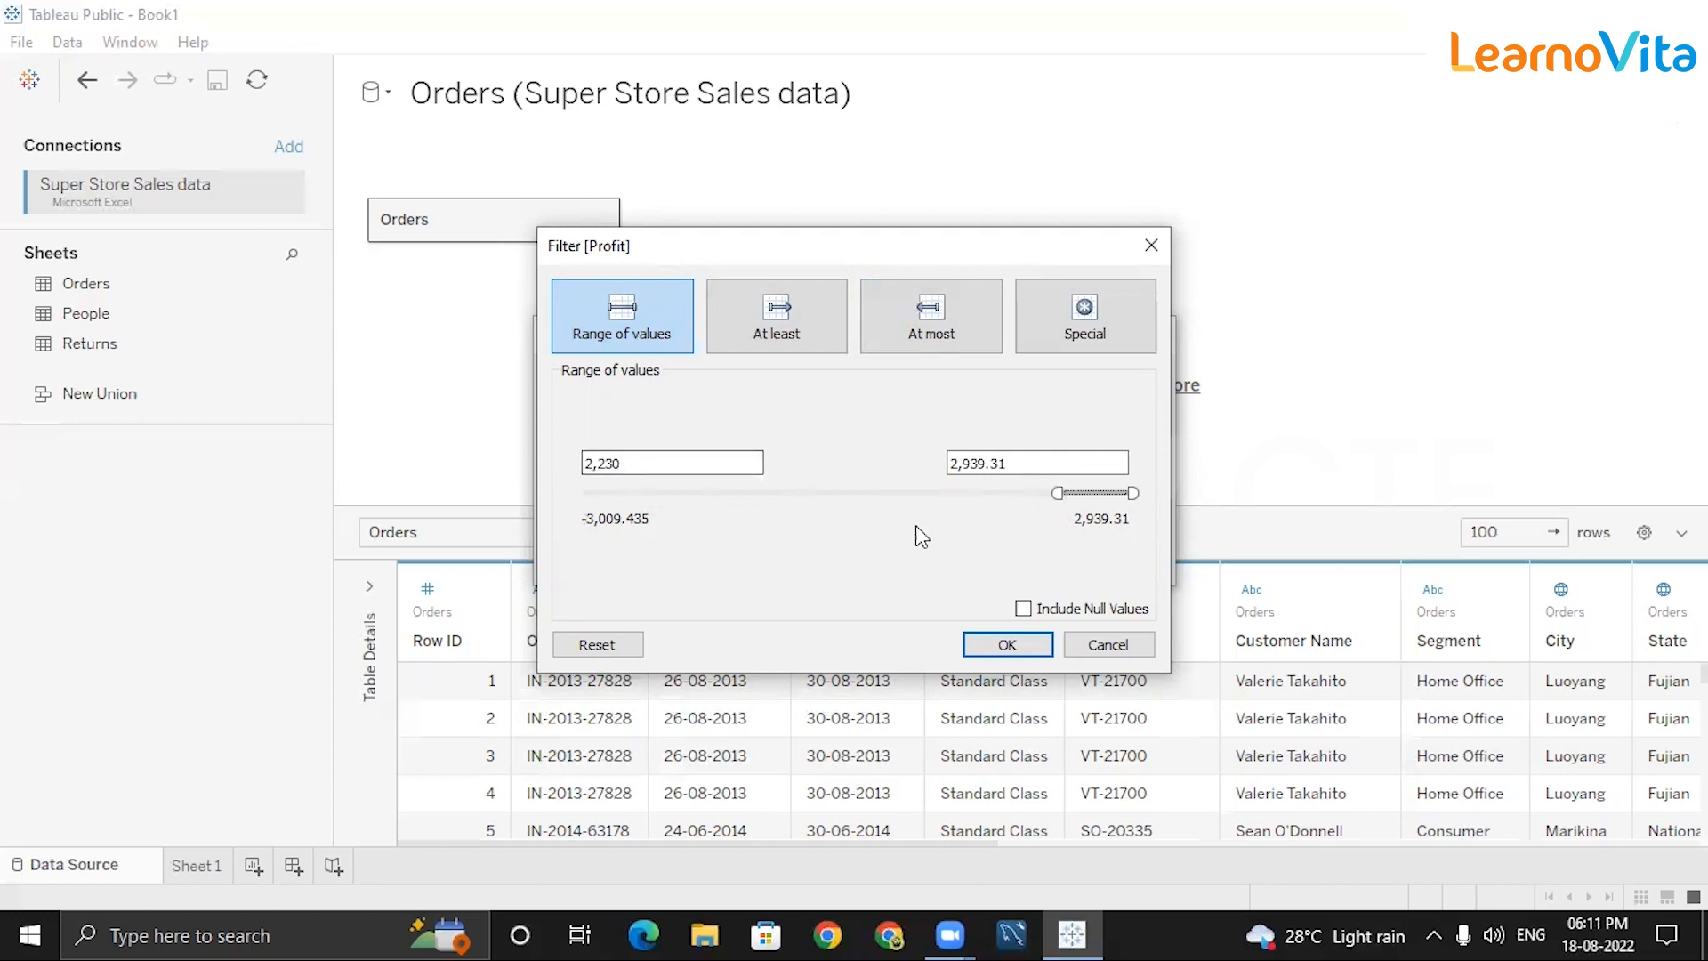
{"action": "left_click_drag", "start_coordinate": [1075, 501], "coordinate": [997, 492]}
{"action": "left_click", "coordinate": [637, 466]}
{"action": "key", "text": "BackSpace"}
{"action": "key", "text": "BackSpace"}
{"action": "key", "text": "BackSpace"}
{"action": "key", "text": "BackSpace"}
{"action": "key", "text": "BackSpace"}
{"action": "type", "text": "2000"}
Apply the Profit 2000–2,939.31 filter, then enlarge the preview and scroll across the 5 remaining rows.
{"action": "left_click", "coordinate": [1003, 647]}
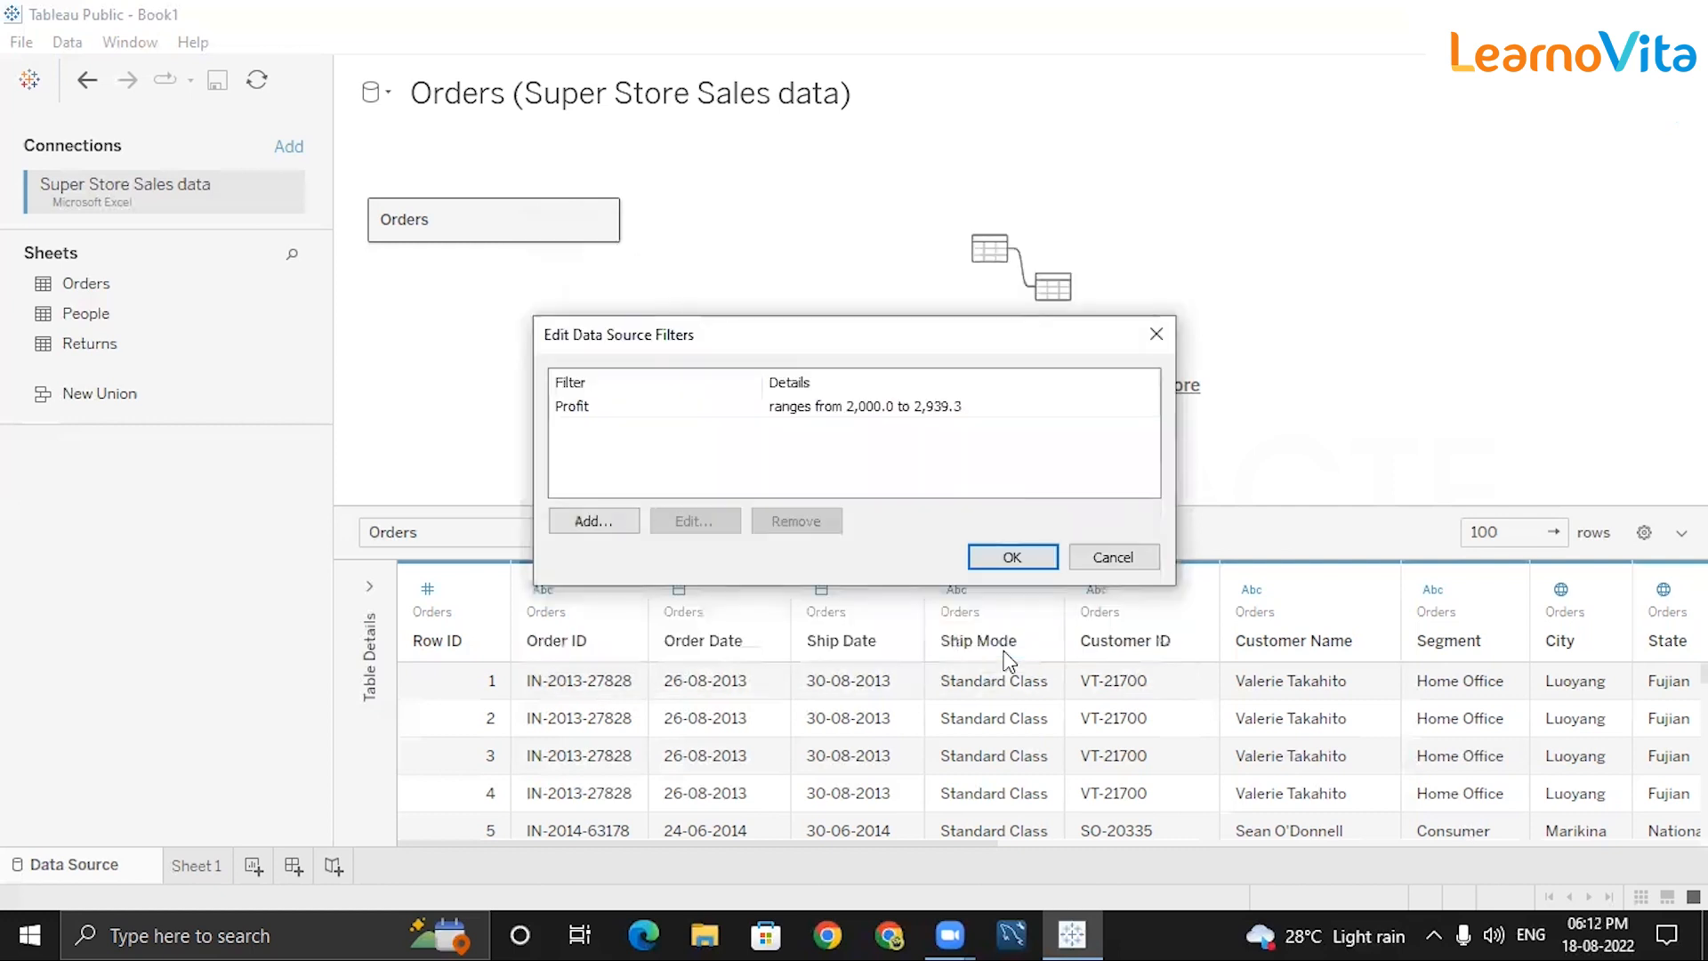
{"action": "left_click", "coordinate": [1000, 555]}
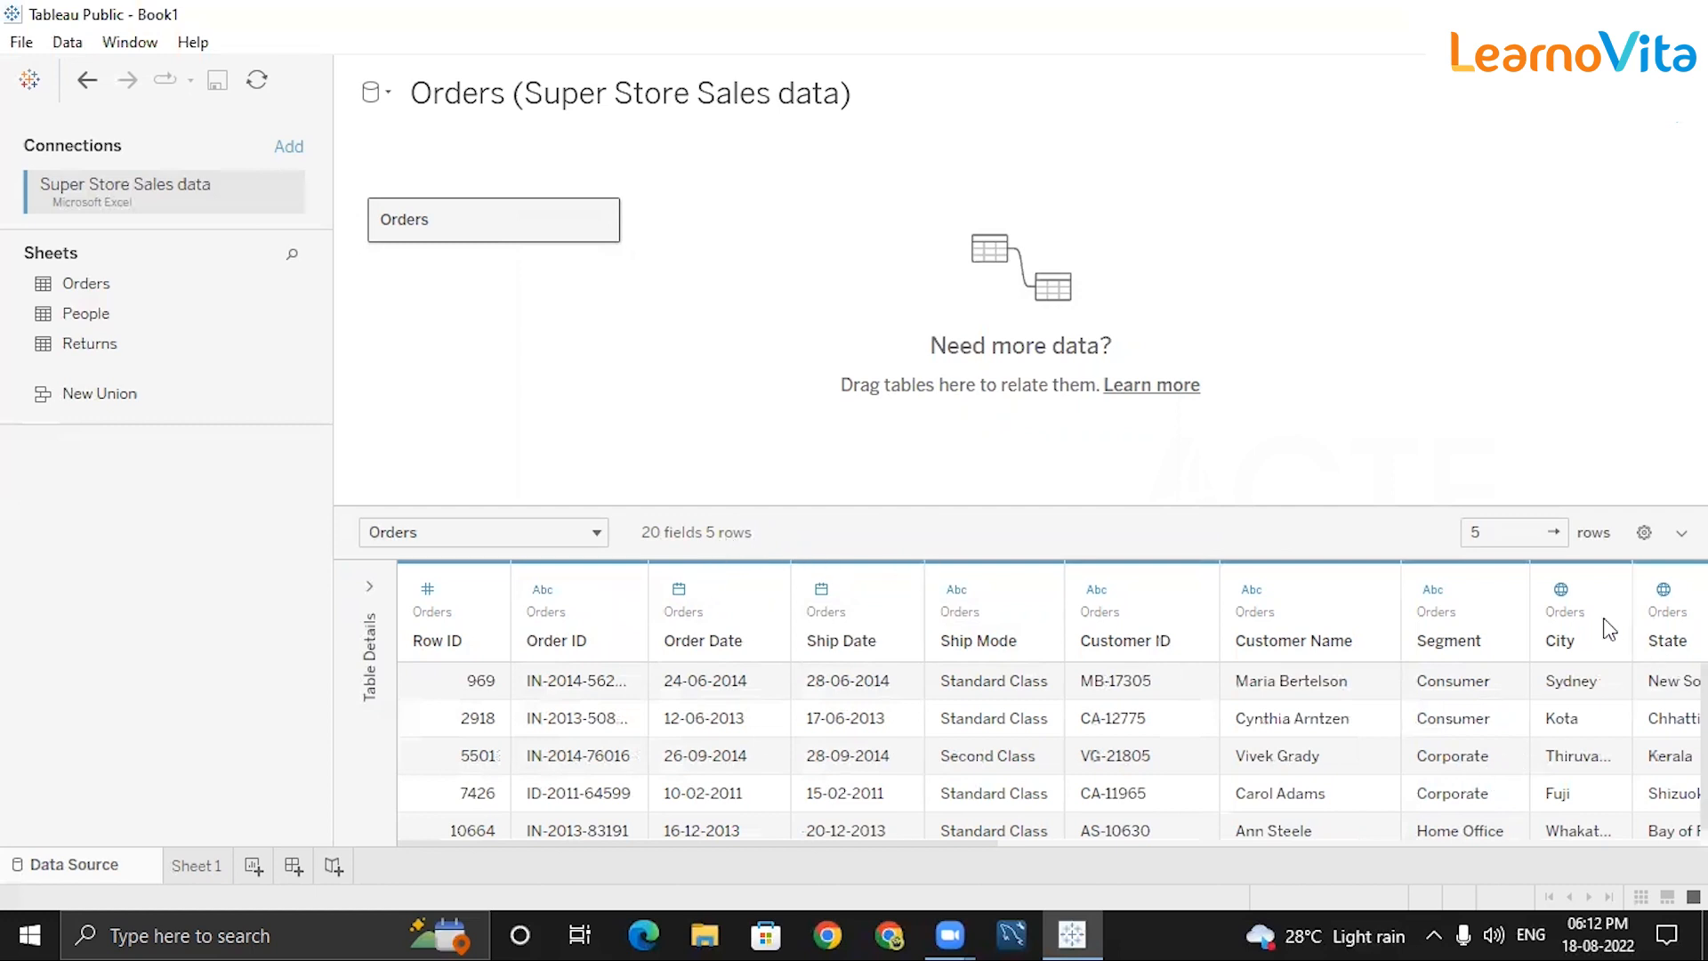
{"action": "left_click_drag", "start_coordinate": [1232, 505], "coordinate": [1226, 347]}
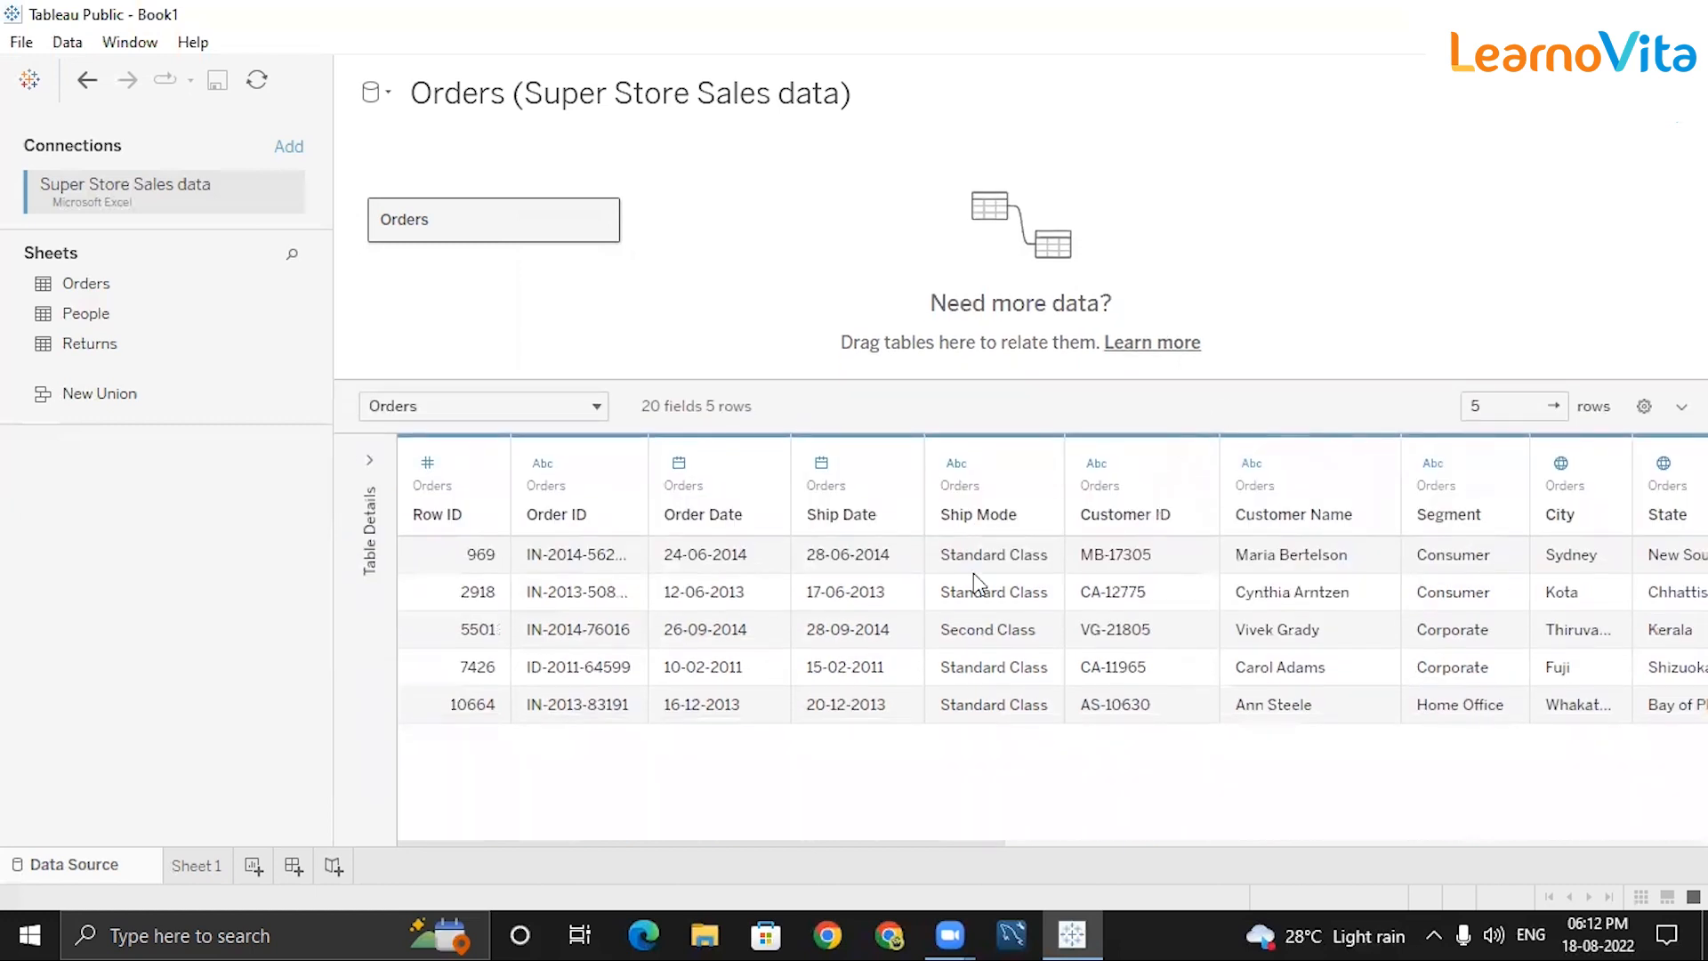
{"action": "left_click", "coordinate": [1162, 841]}
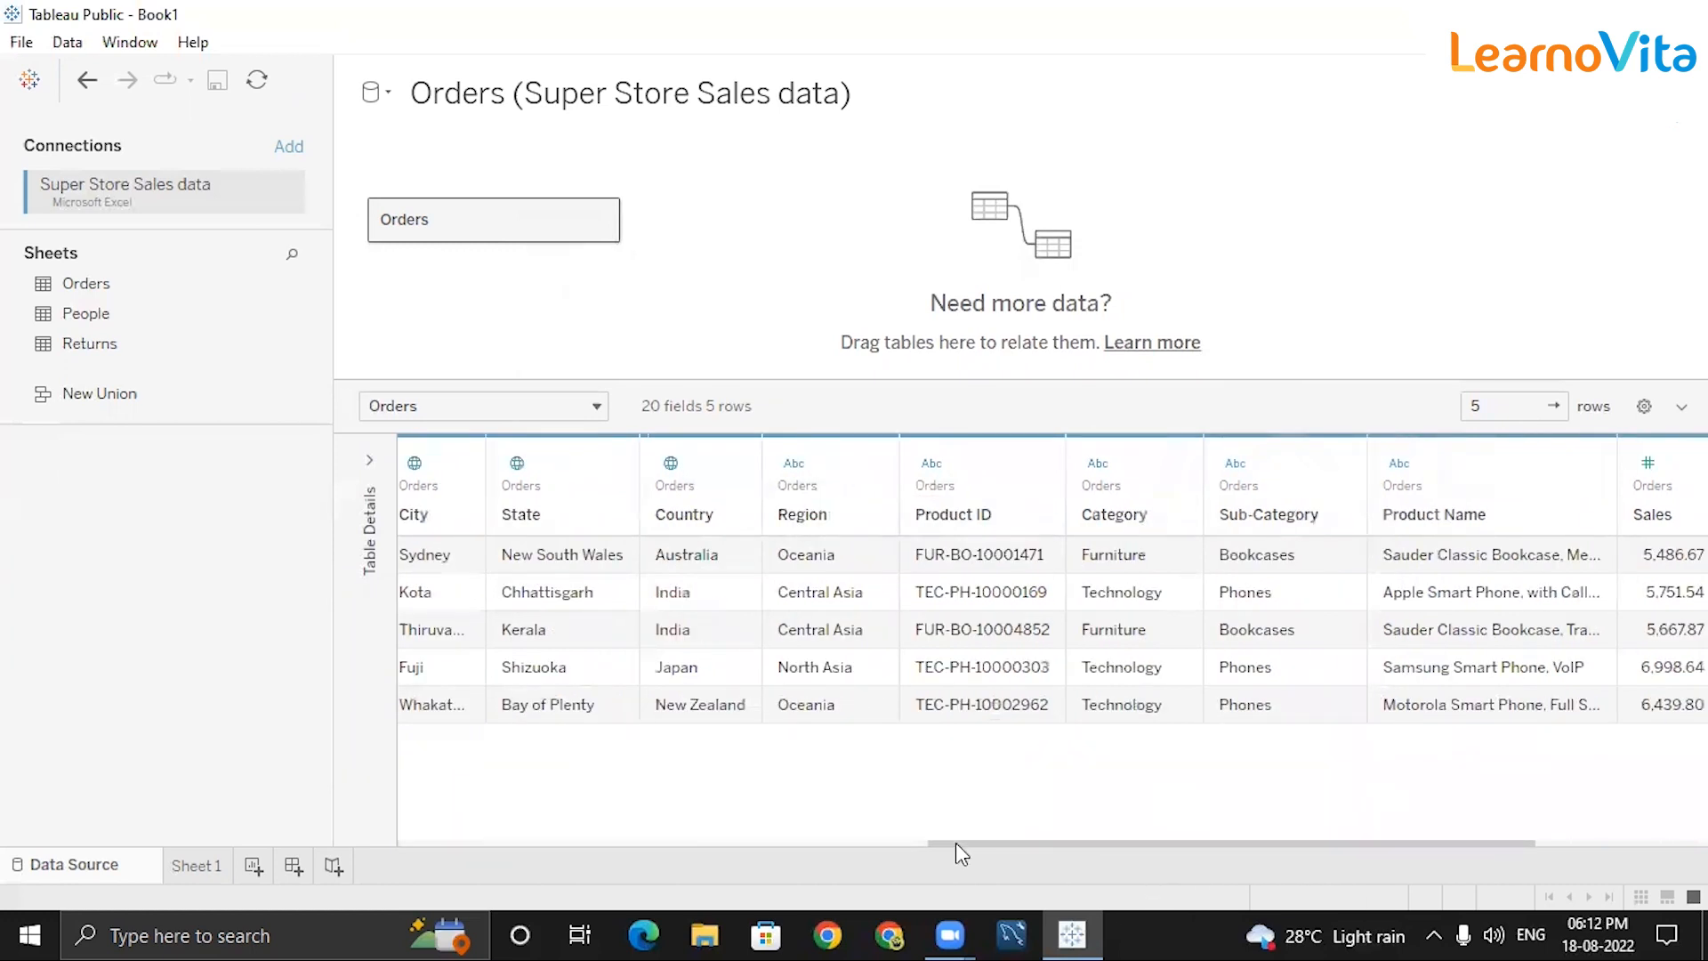
{"action": "left_click_drag", "start_coordinate": [1053, 843], "coordinate": [446, 840]}
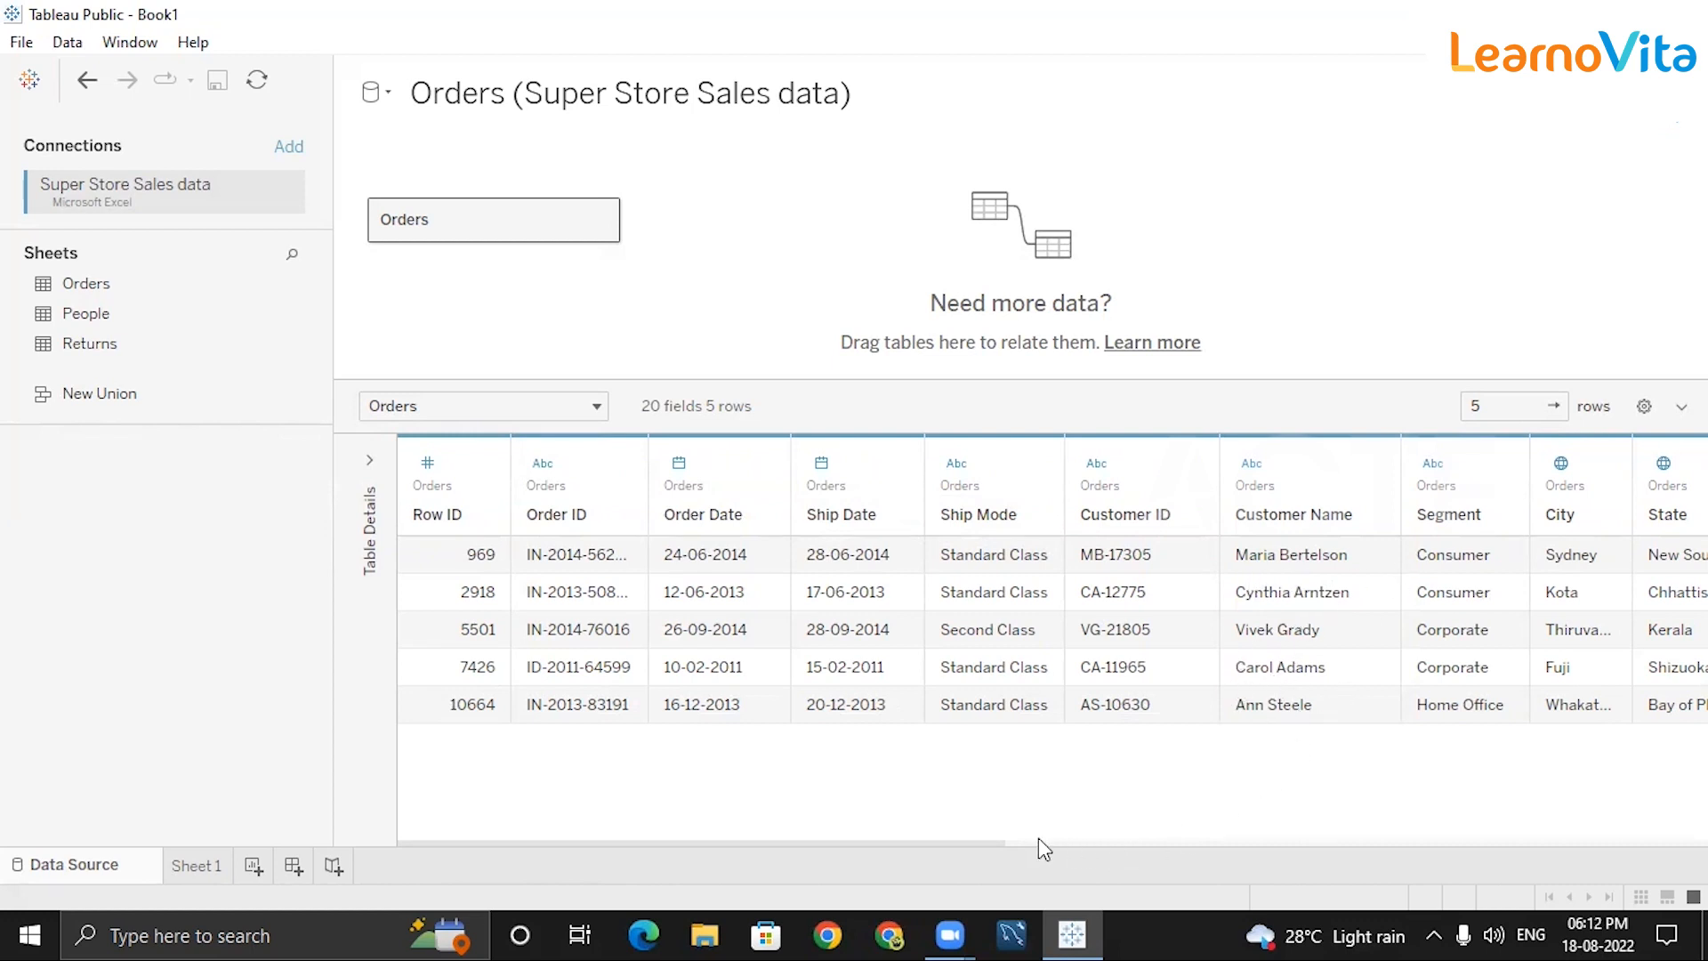
{"action": "left_click_drag", "start_coordinate": [970, 840], "coordinate": [1289, 837]}
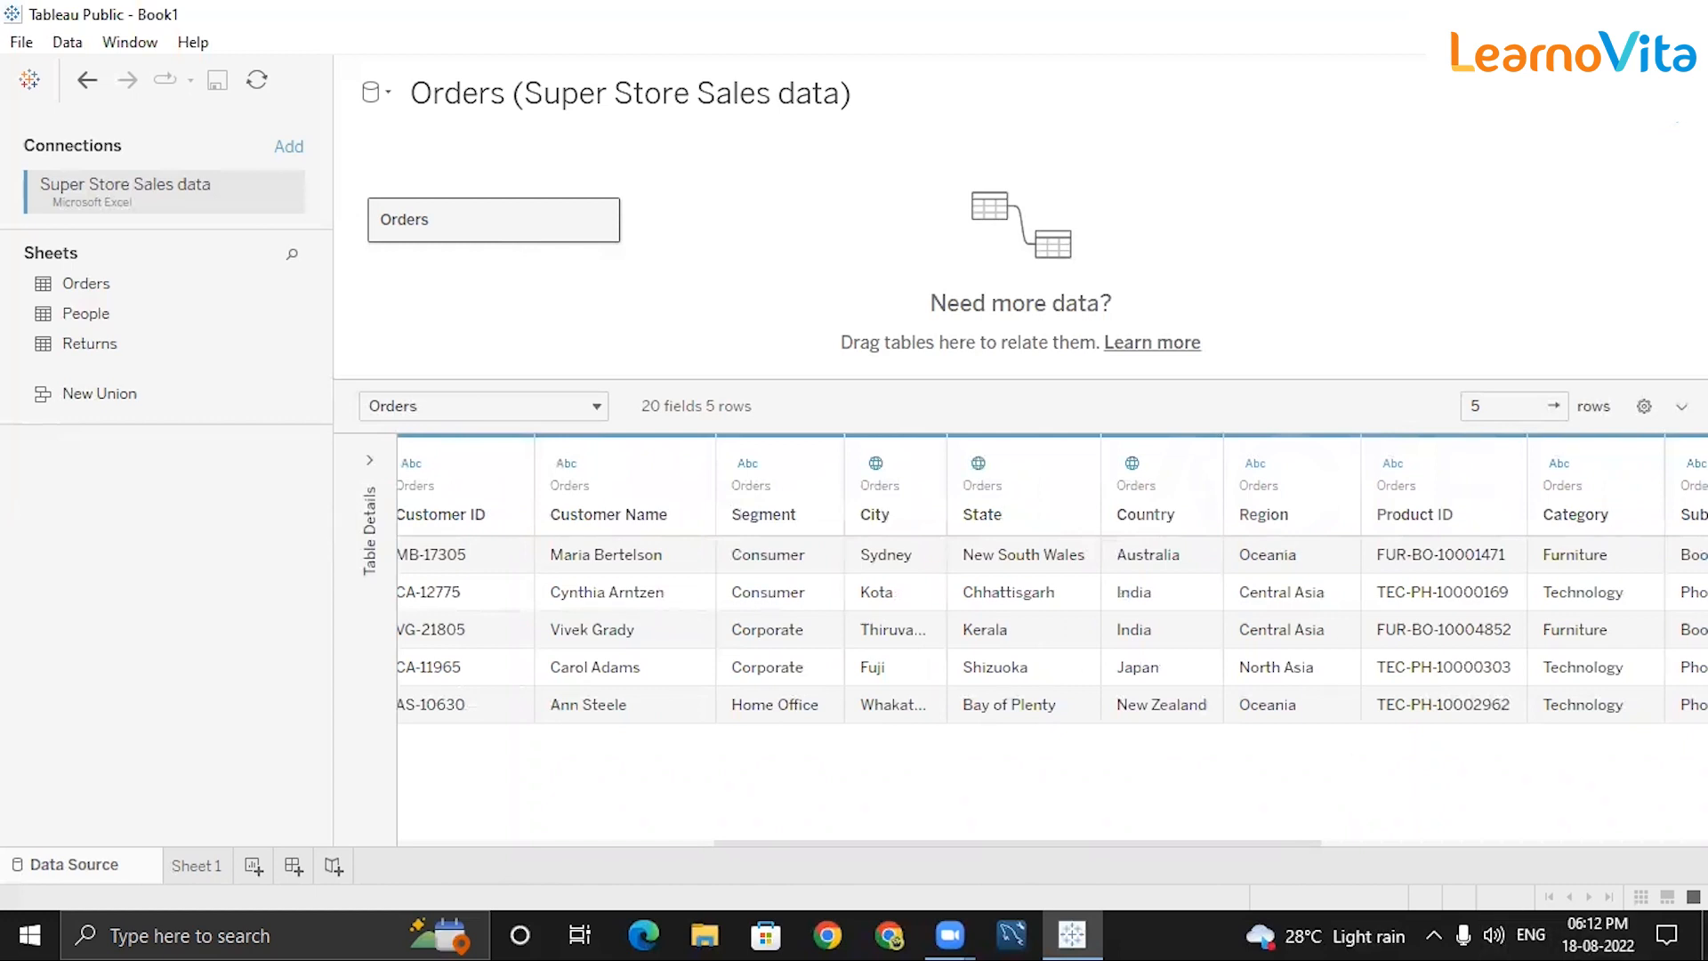
Delete the Profit data source filter and reopen the empty filter list.
{"action": "left_click", "coordinate": [936, 411]}
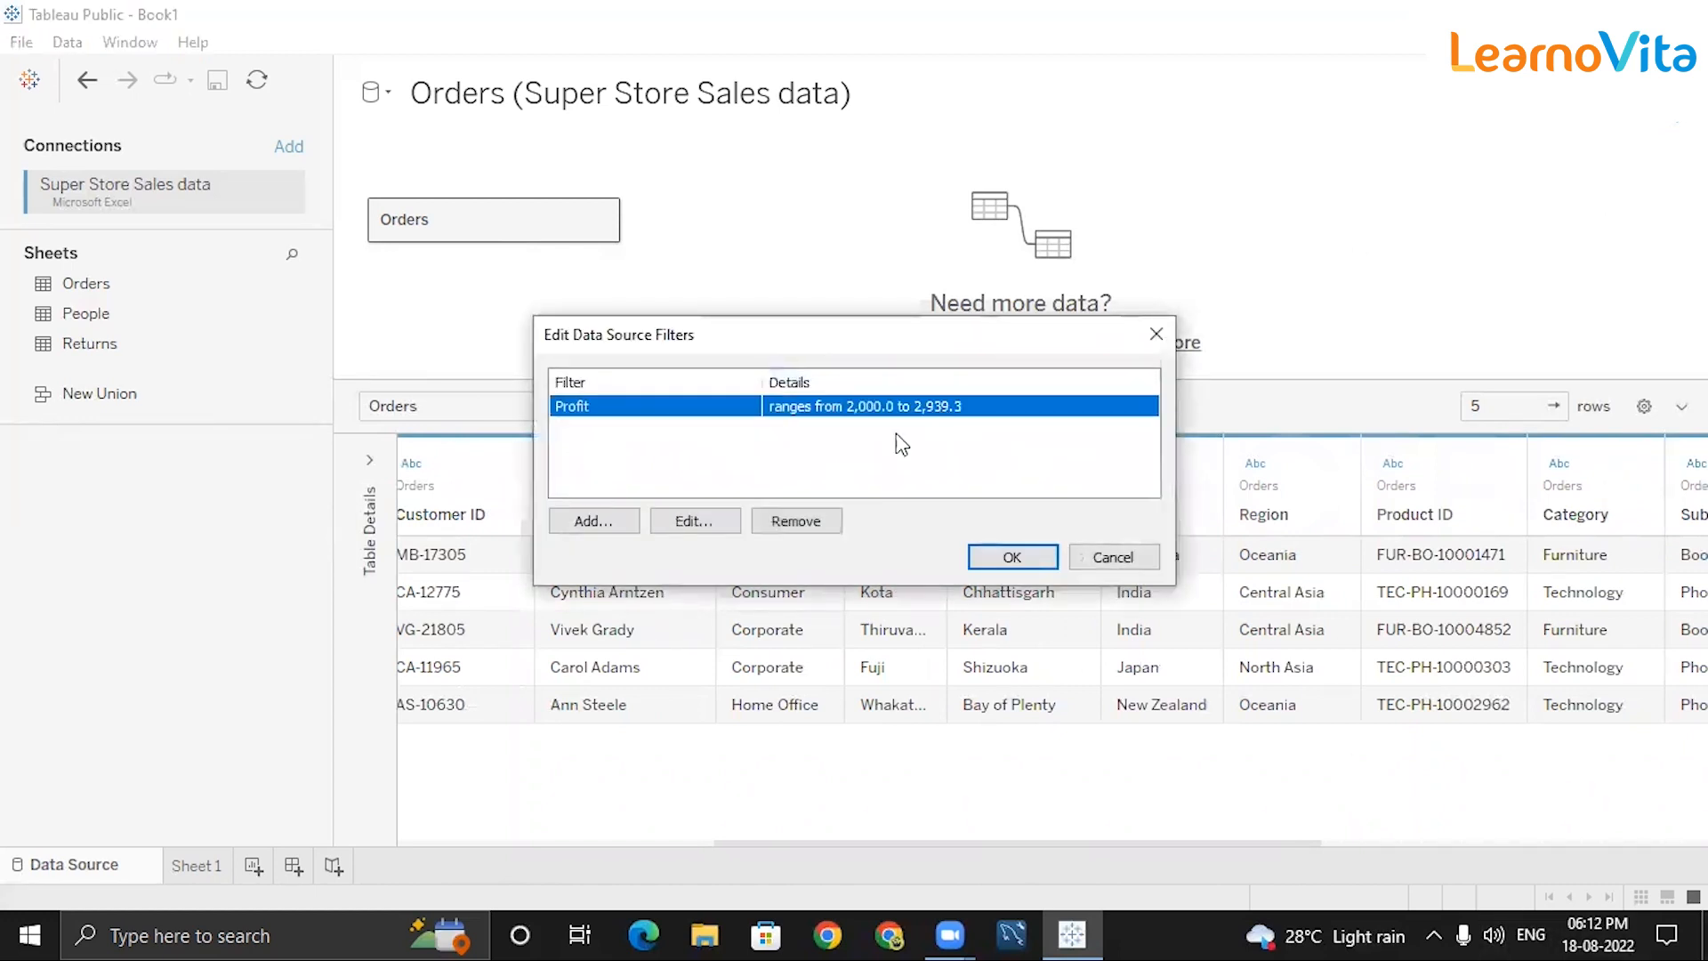
{"action": "left_click", "coordinate": [681, 521]}
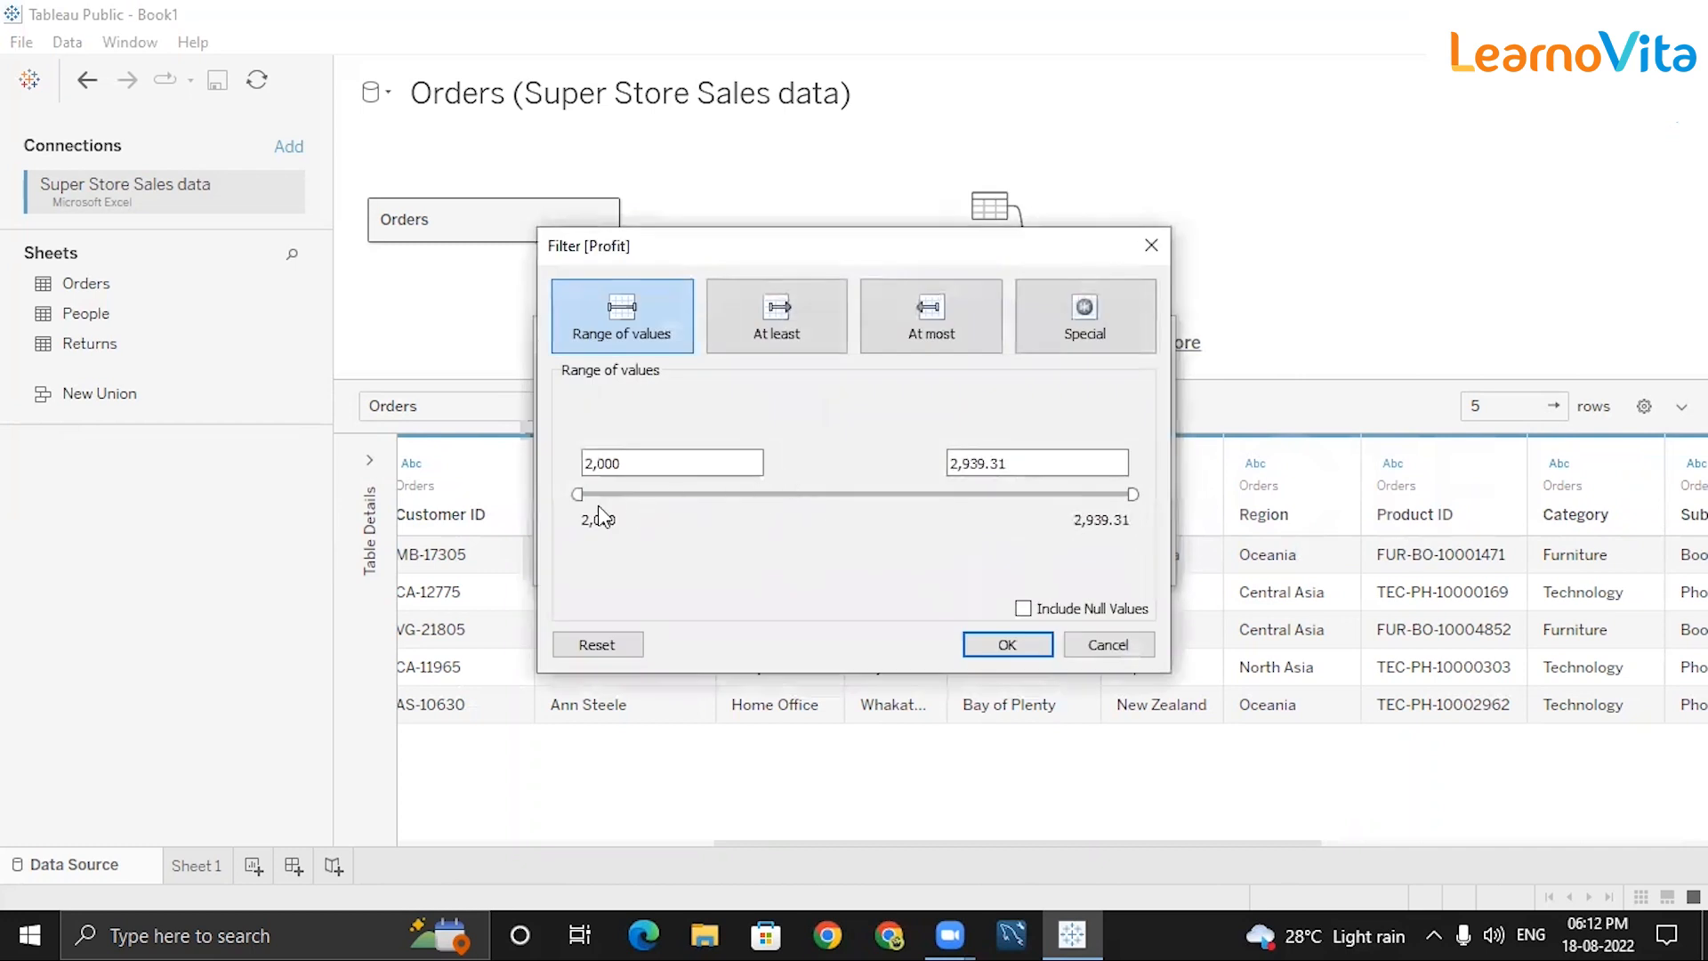
{"action": "left_click", "coordinate": [586, 648]}
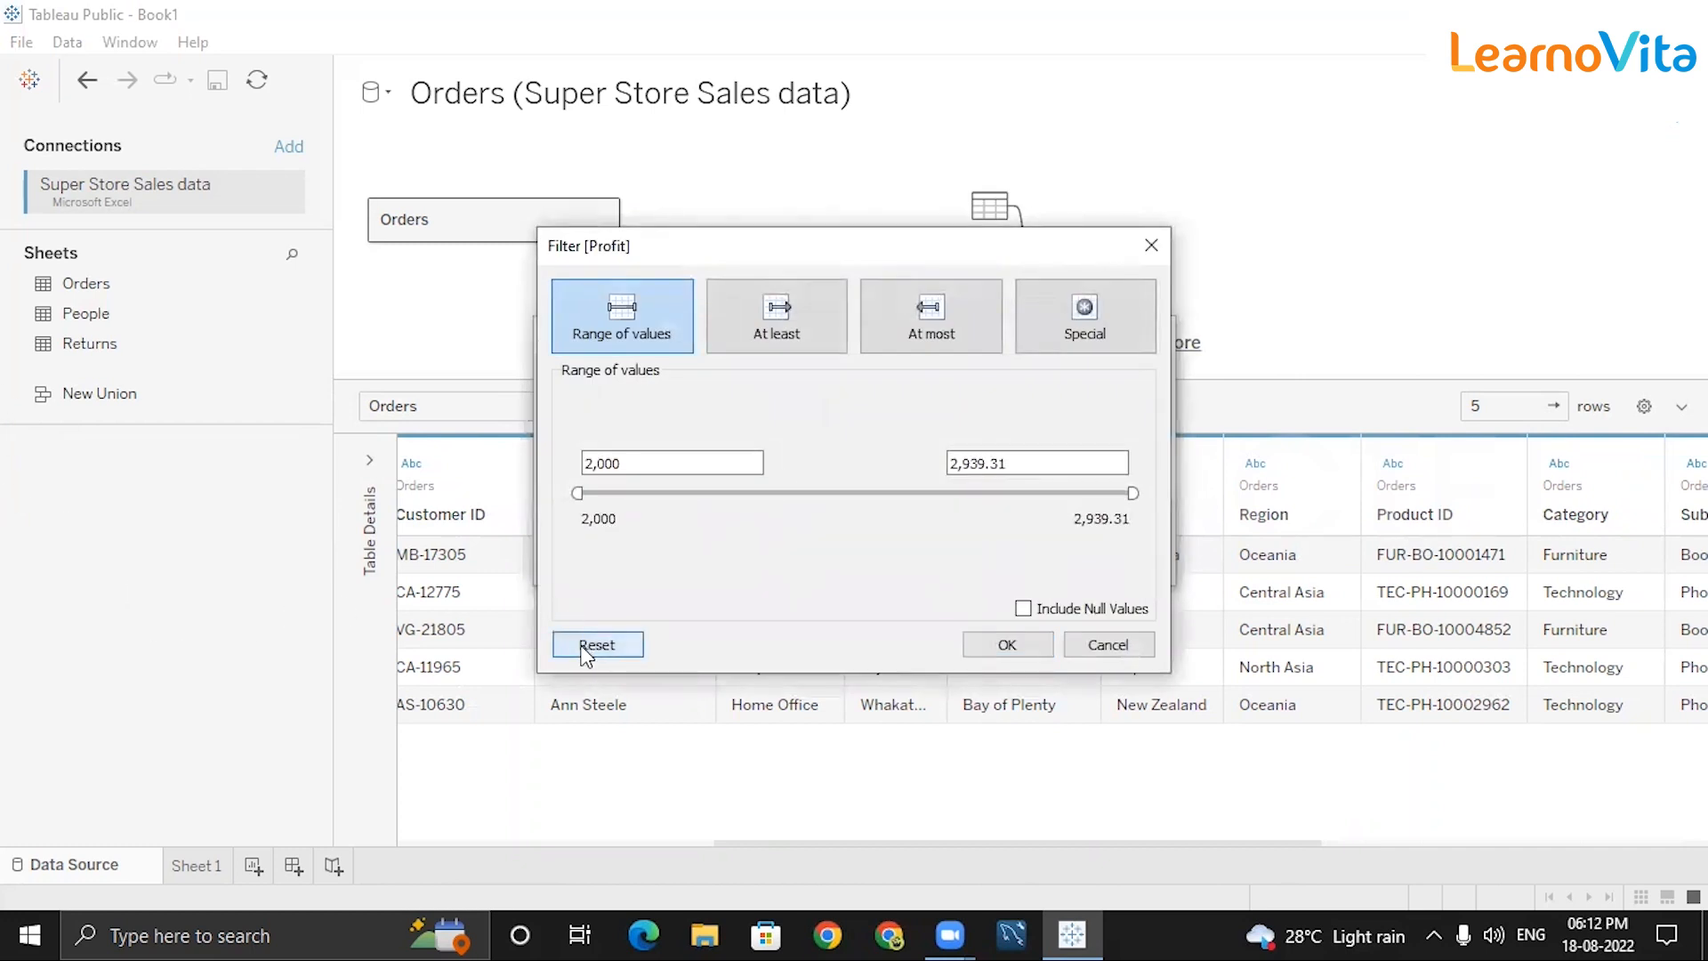
{"action": "left_click", "coordinate": [775, 324]}
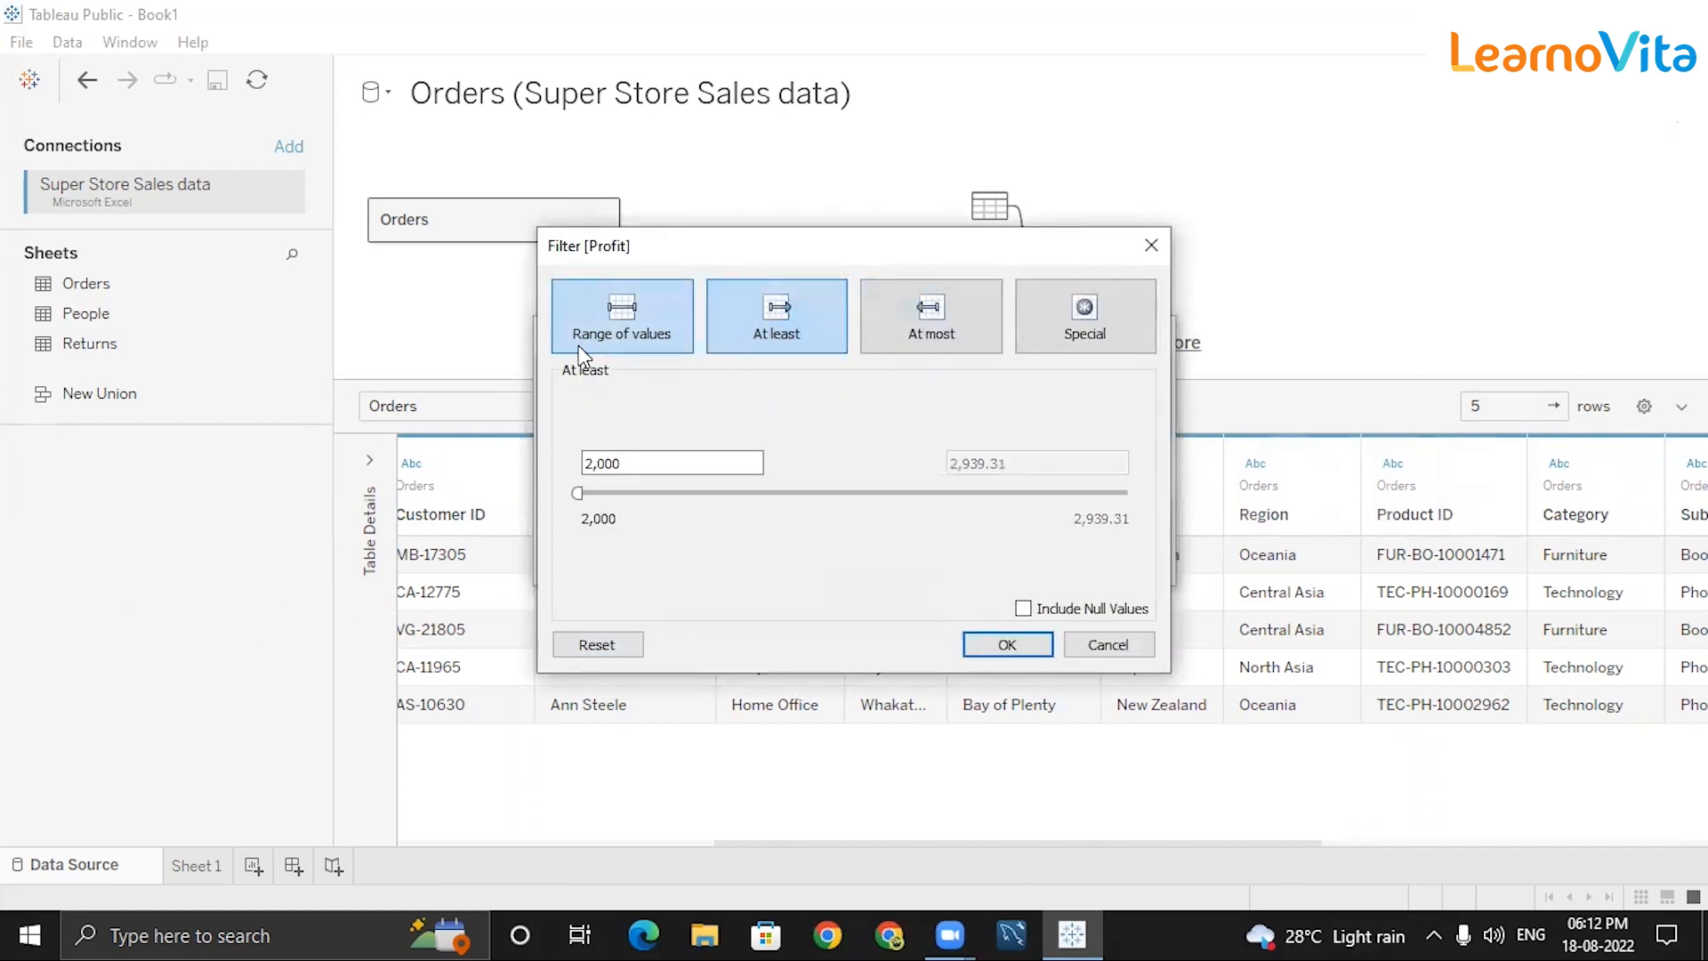
{"action": "left_click", "coordinate": [1151, 245]}
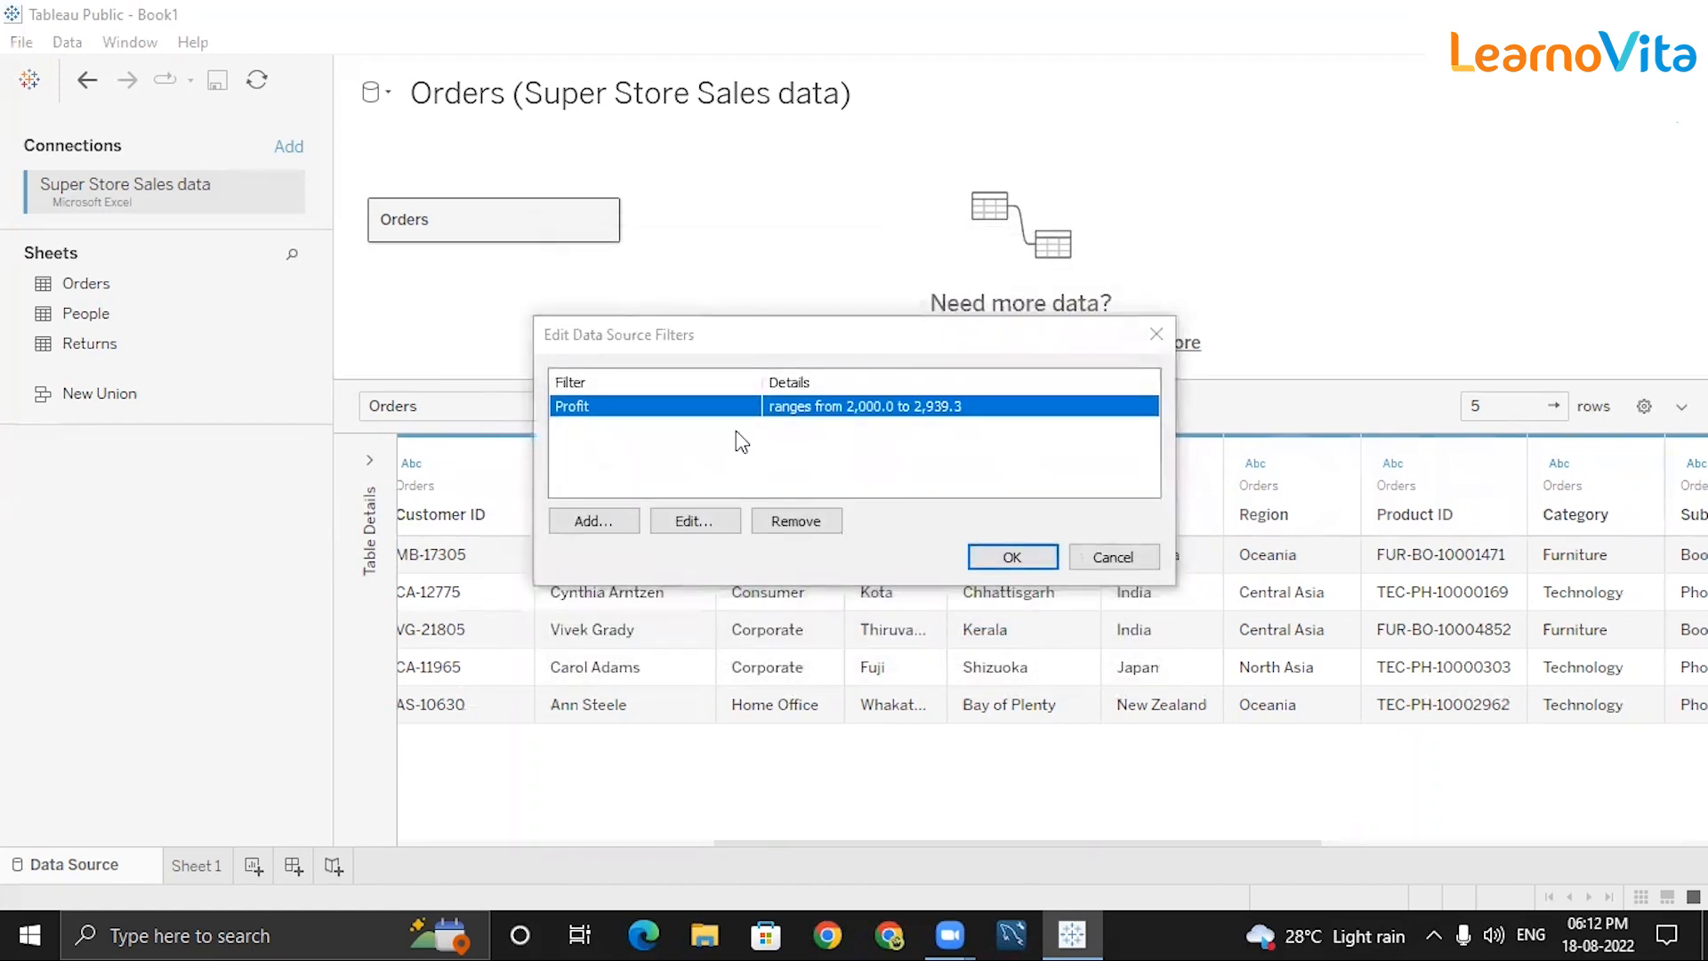
{"action": "left_click", "coordinate": [796, 520]}
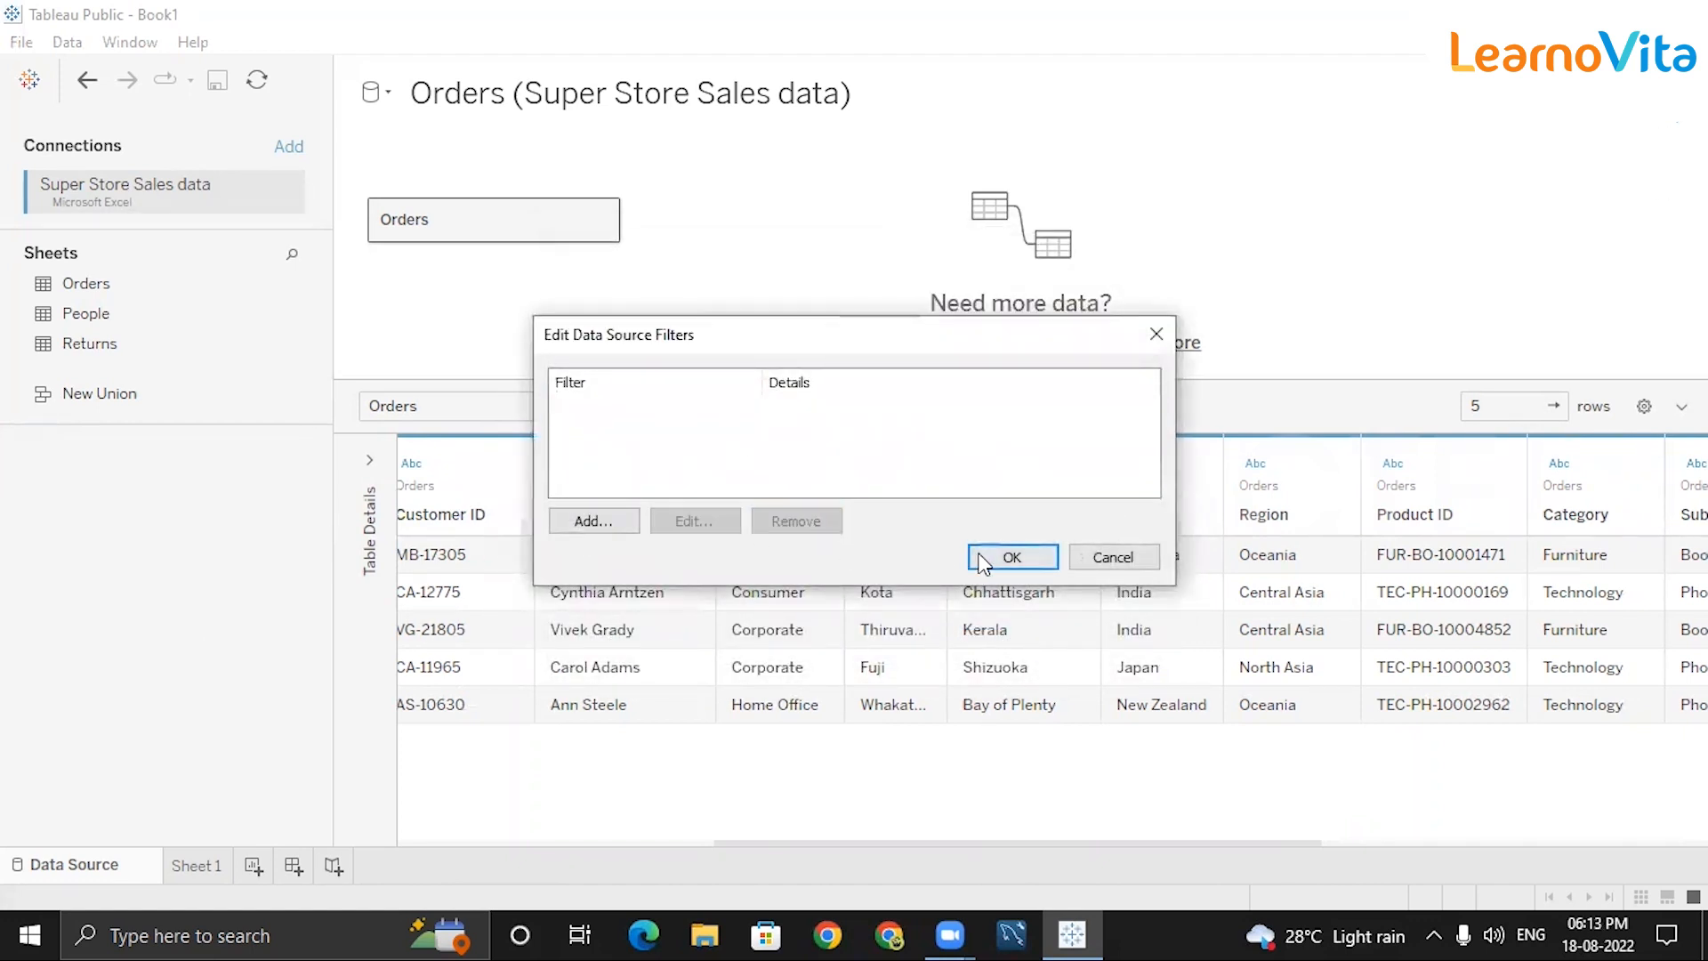
{"action": "left_click", "coordinate": [998, 558]}
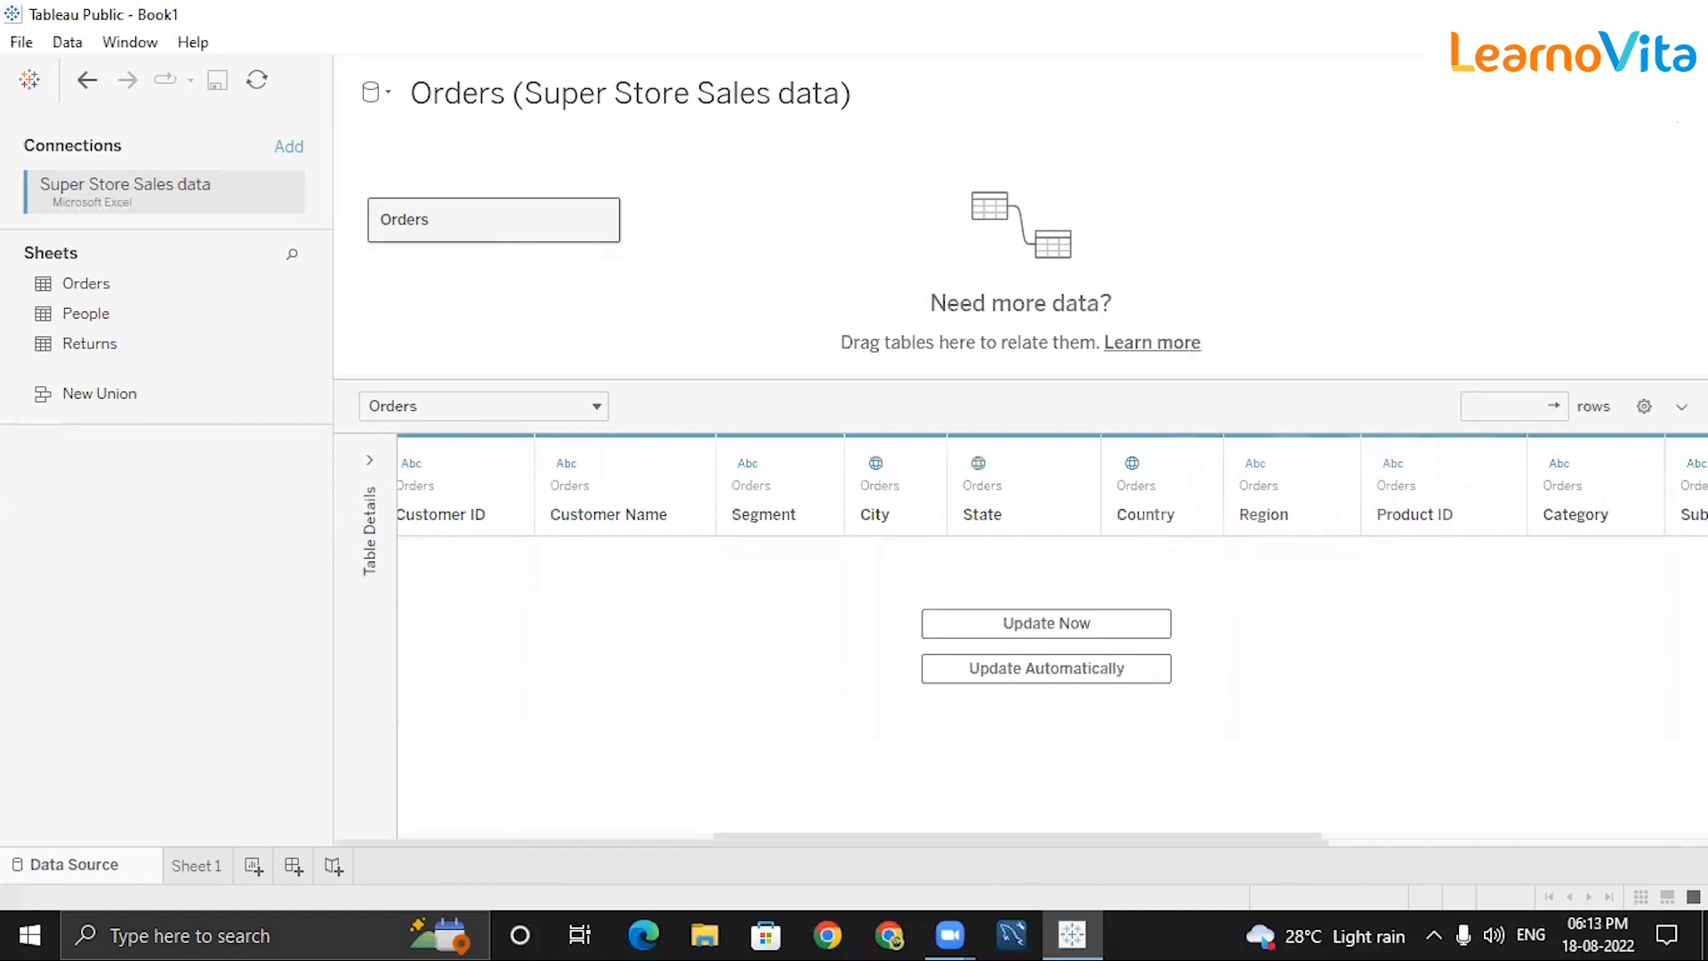
{"action": "left_click", "coordinate": [1673, 124]}
Add a new data source filter on the Profit field.
{"action": "left_click", "coordinate": [584, 520]}
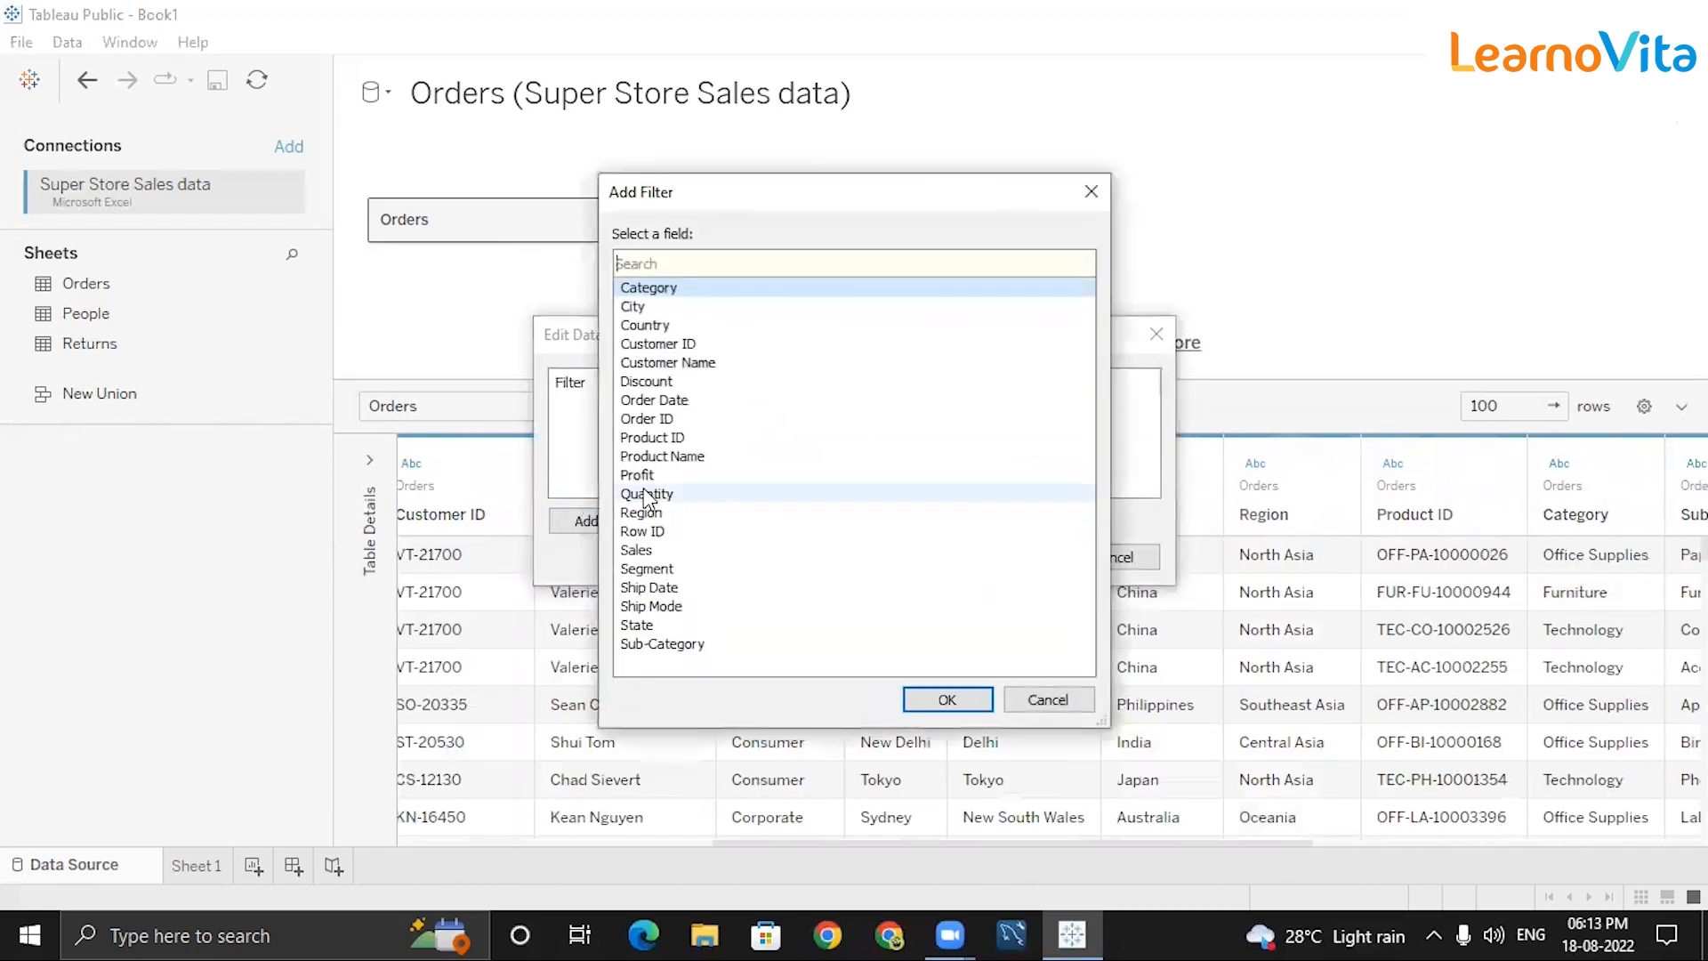
{"action": "left_click", "coordinate": [637, 475]}
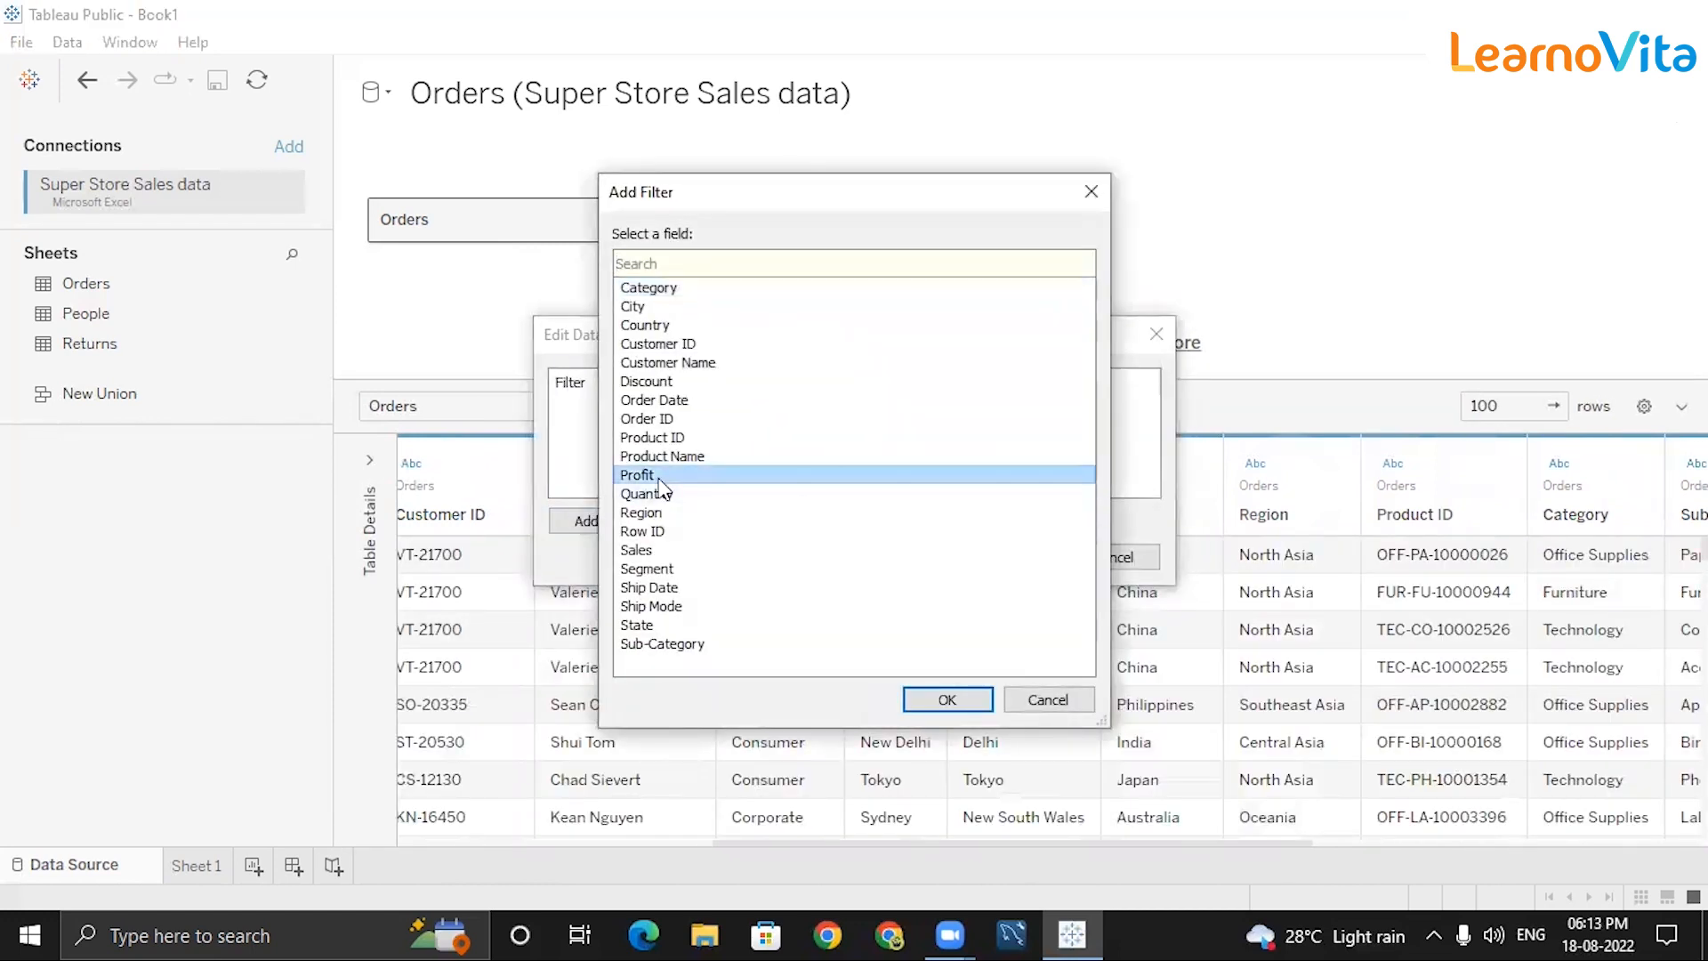
{"action": "left_click", "coordinate": [950, 700]}
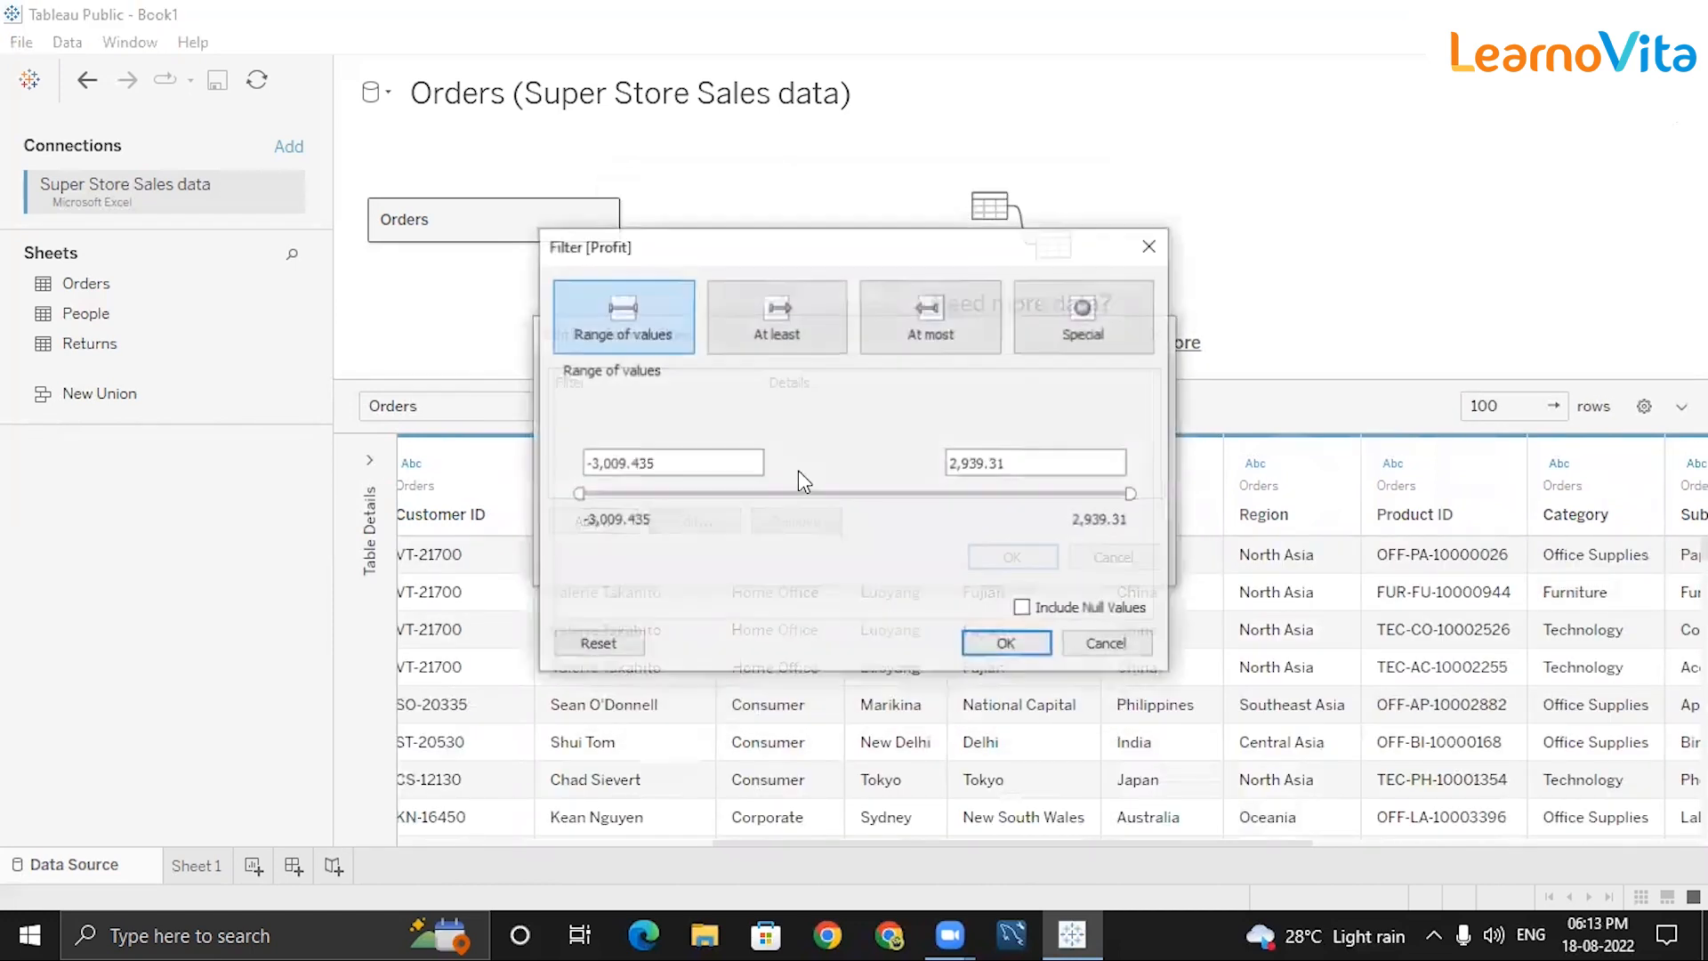
Switch the Profit filter to At most and set the upper bound to 0.
{"action": "left_click", "coordinate": [781, 341]}
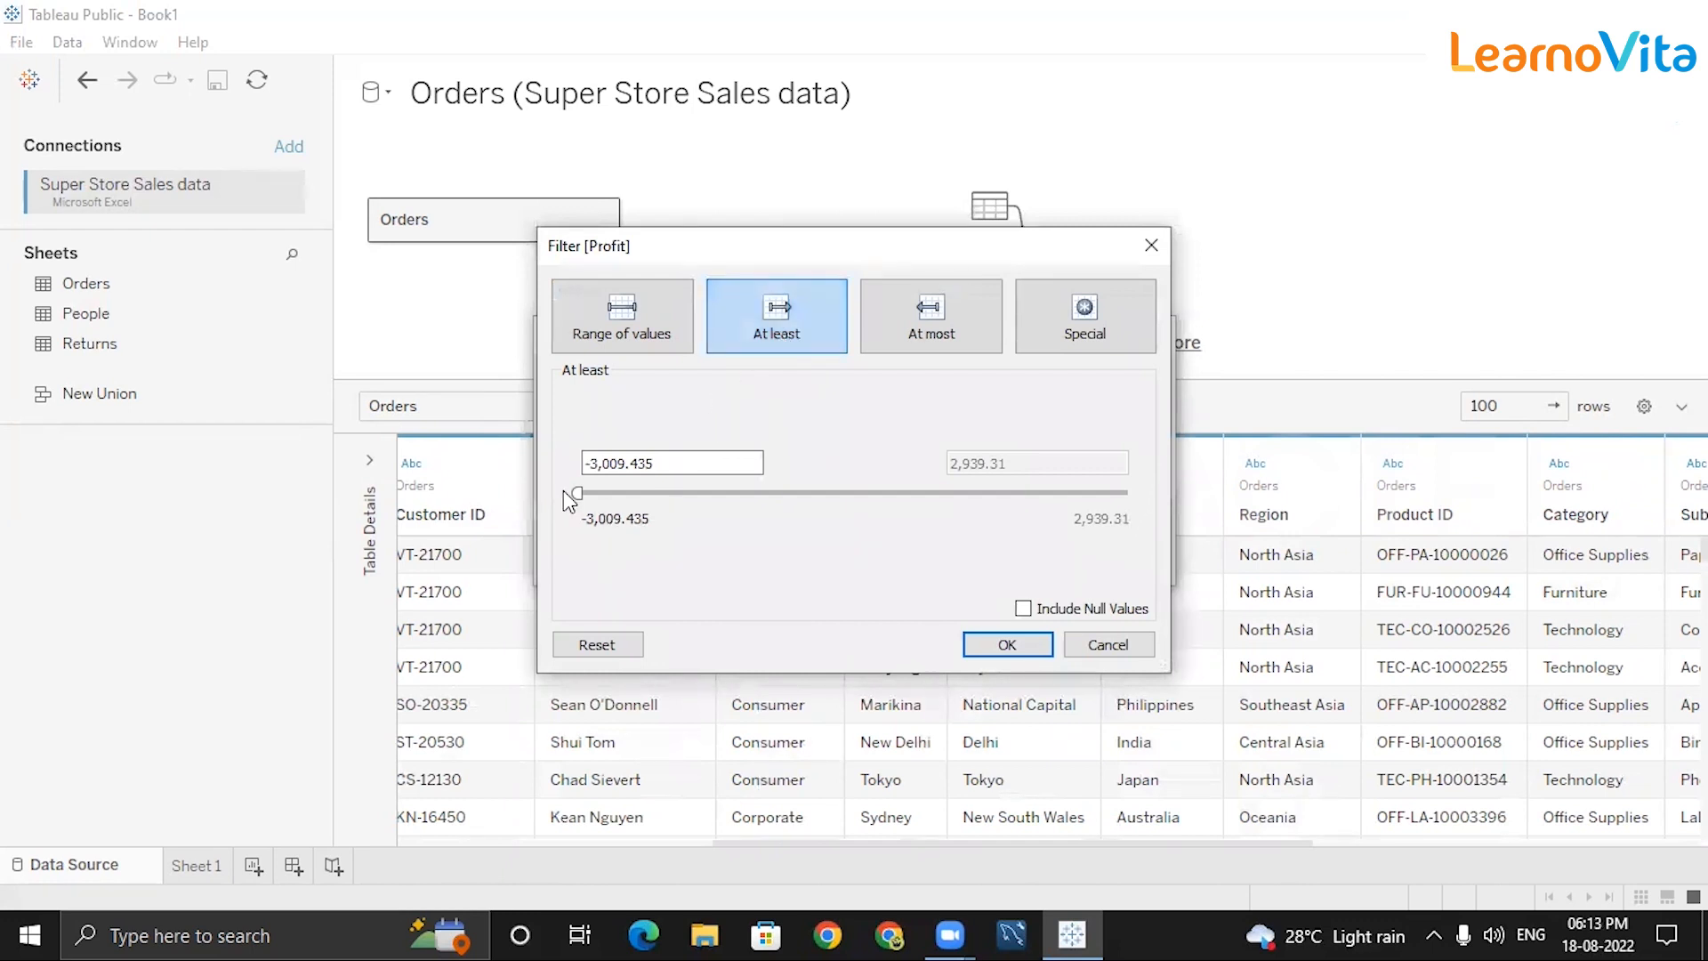
{"action": "left_click_drag", "start_coordinate": [580, 493], "coordinate": [885, 495]}
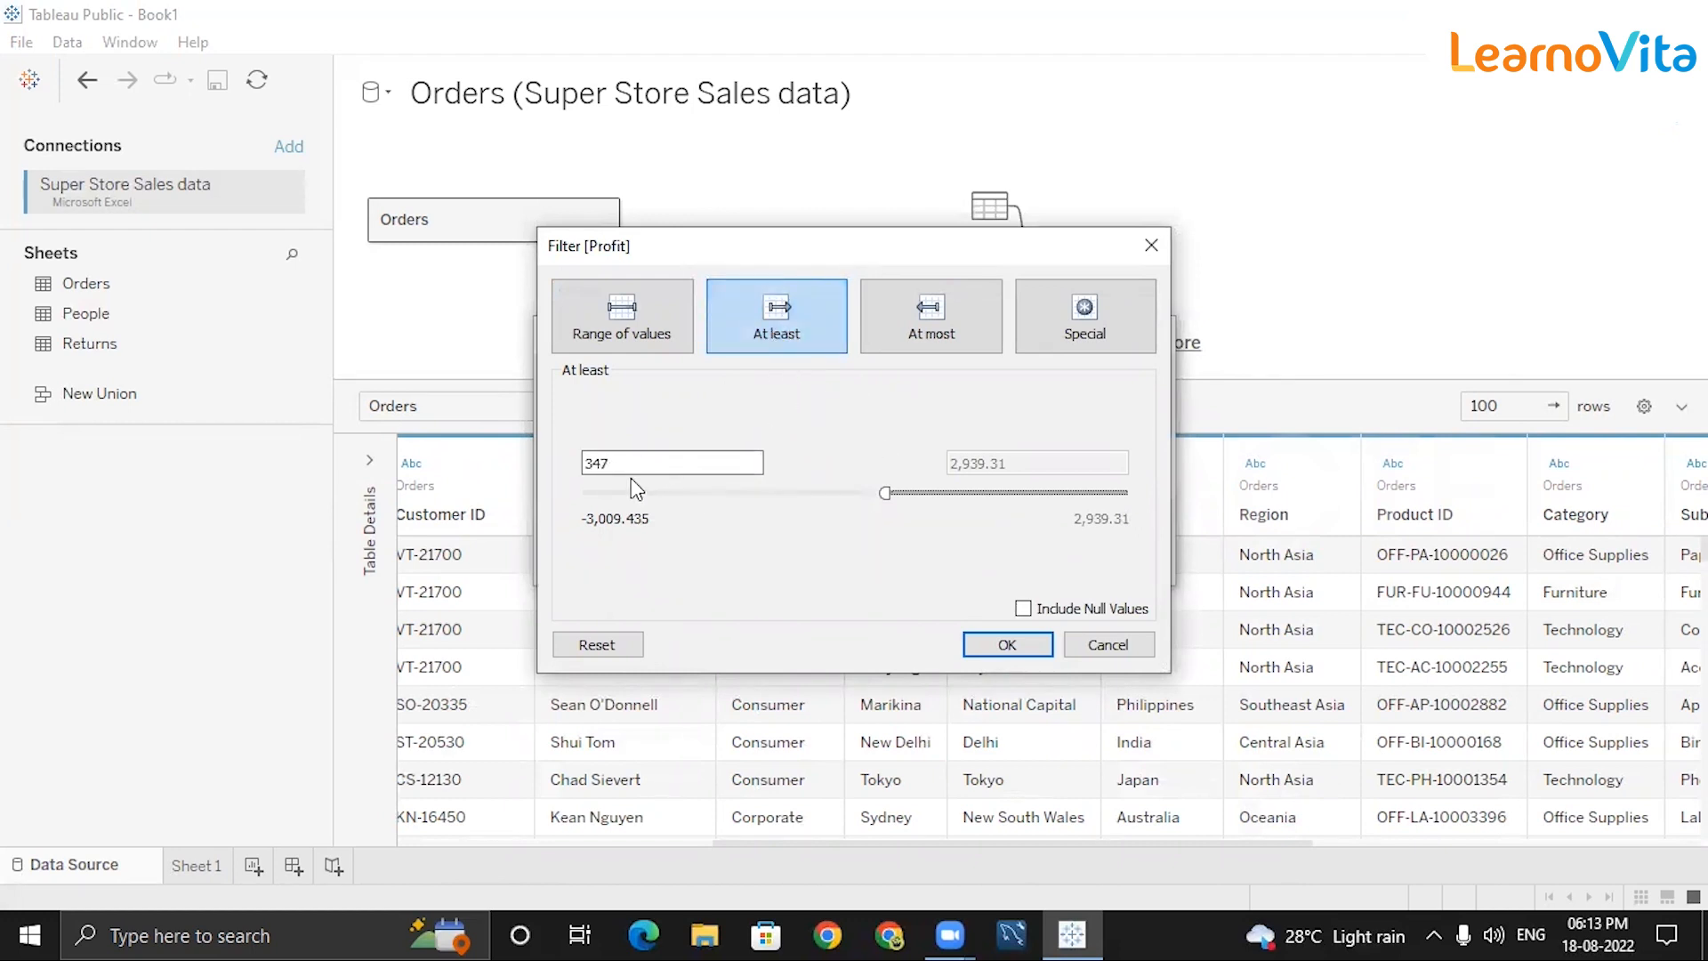
{"action": "left_click_drag", "start_coordinate": [881, 493], "coordinate": [578, 493]}
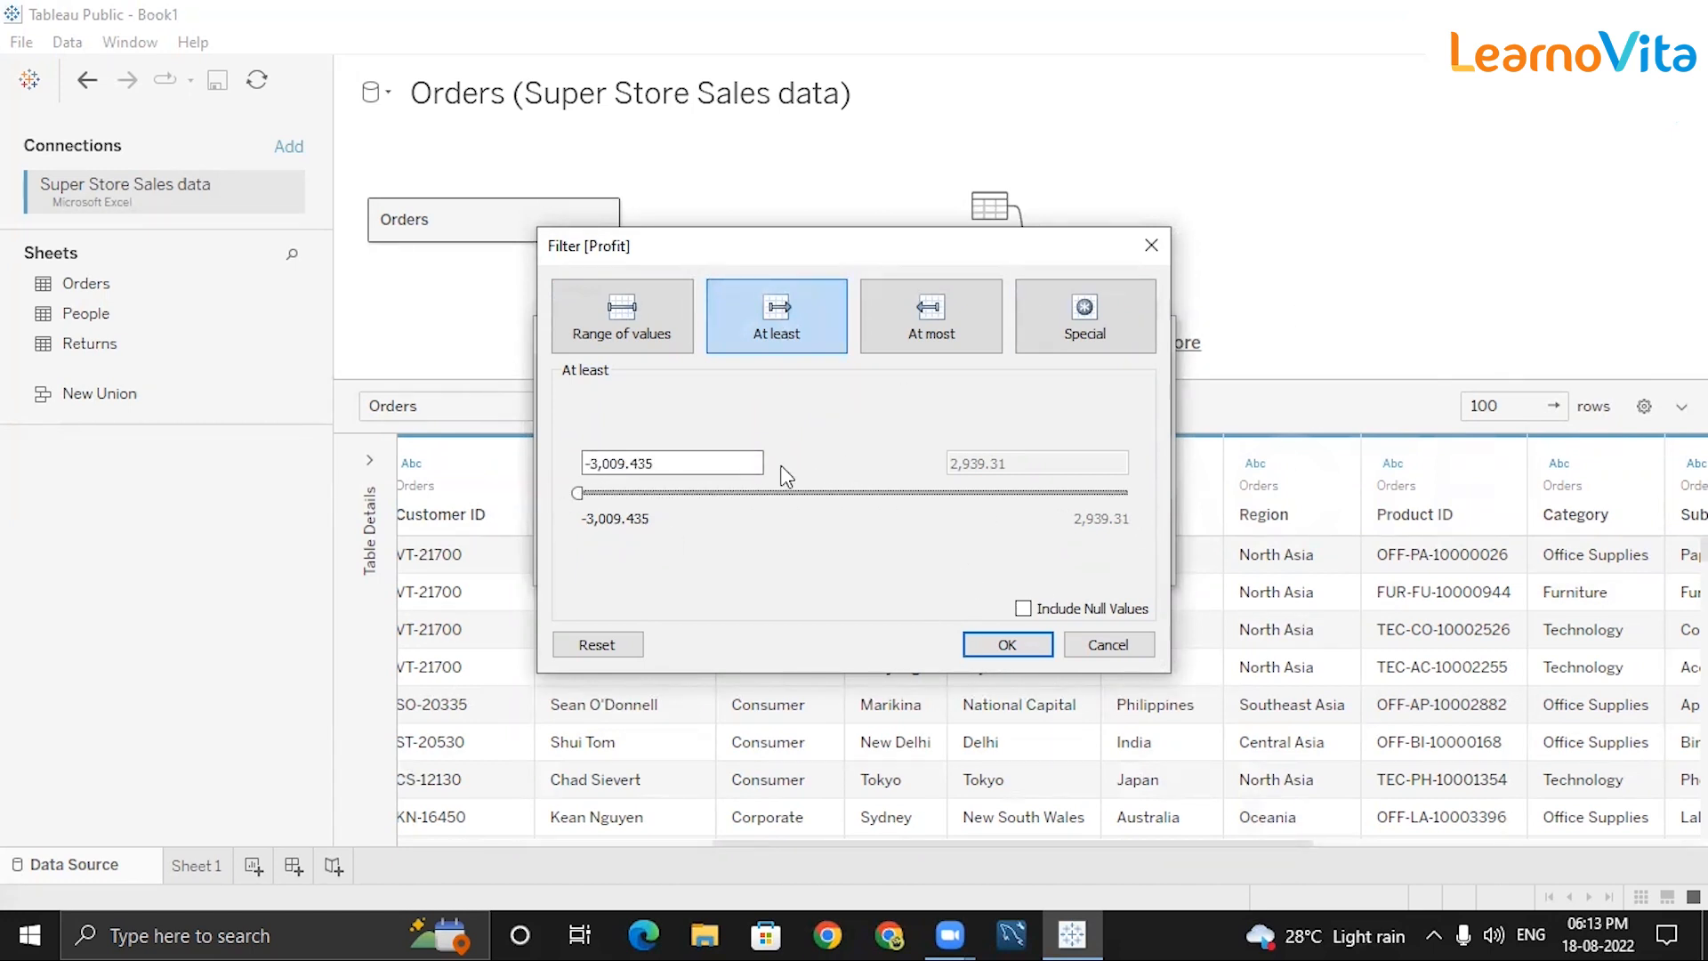
{"action": "left_click", "coordinate": [918, 329]}
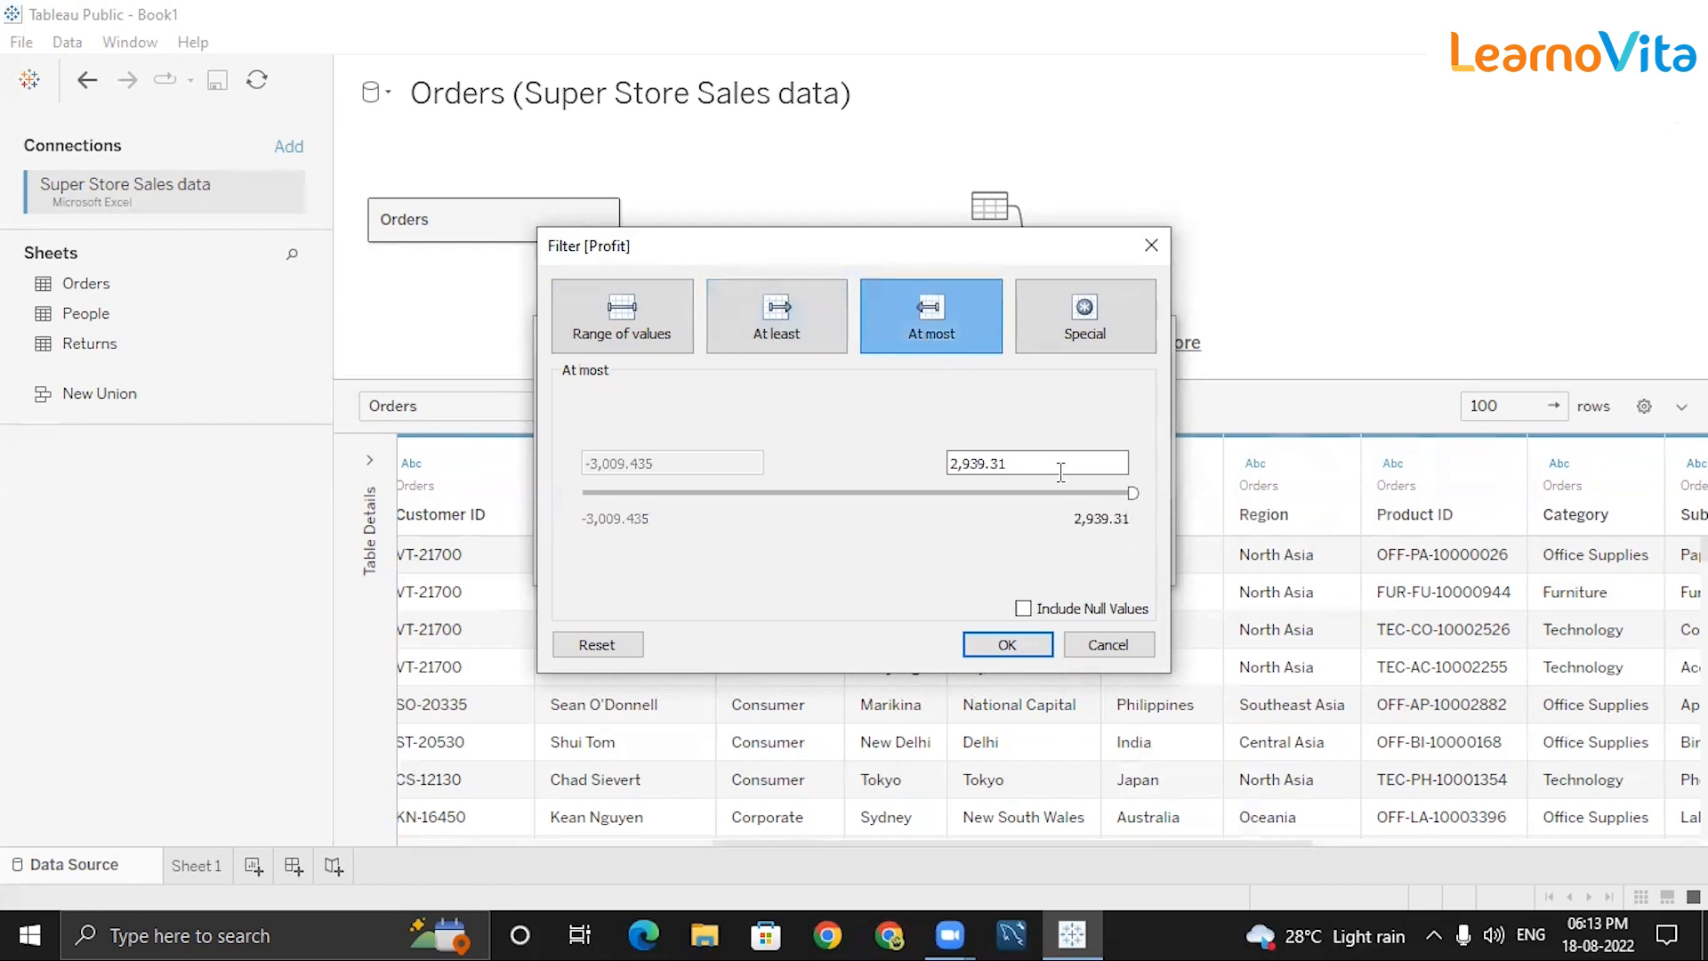
{"action": "left_click_drag", "start_coordinate": [1132, 491], "coordinate": [857, 492]}
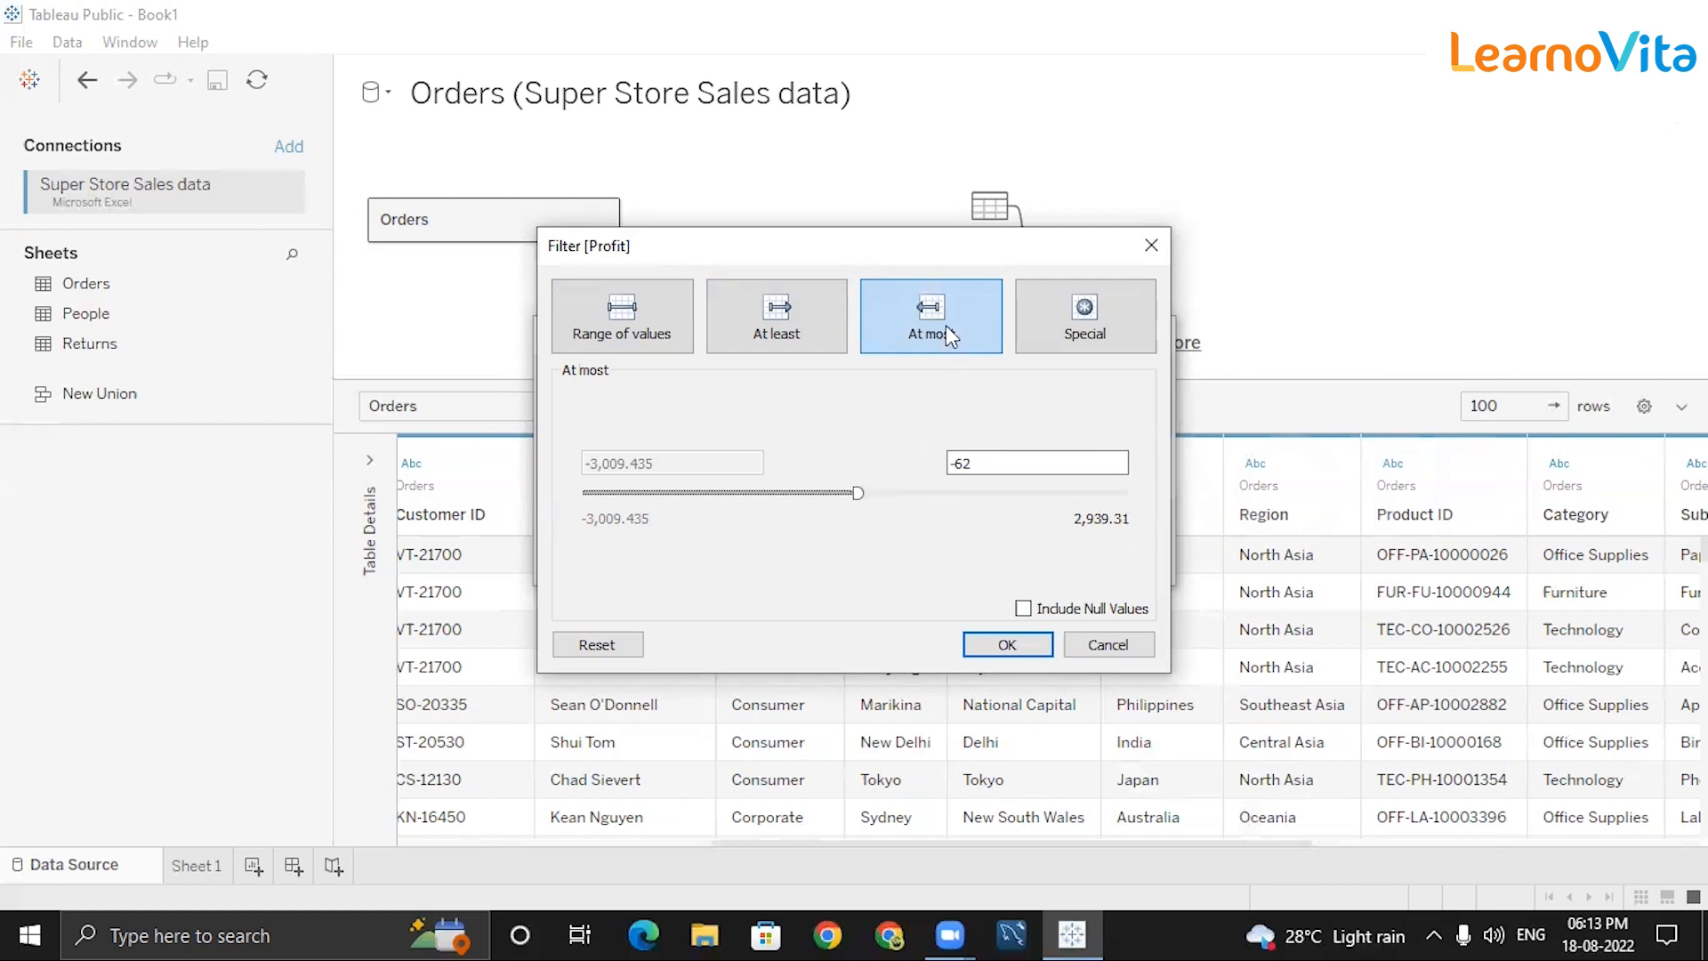
{"action": "left_click", "coordinate": [960, 463]}
{"action": "left_click", "coordinate": [1016, 459]}
{"action": "key", "text": "BackSpace"}
{"action": "key", "text": "BackSpace"}
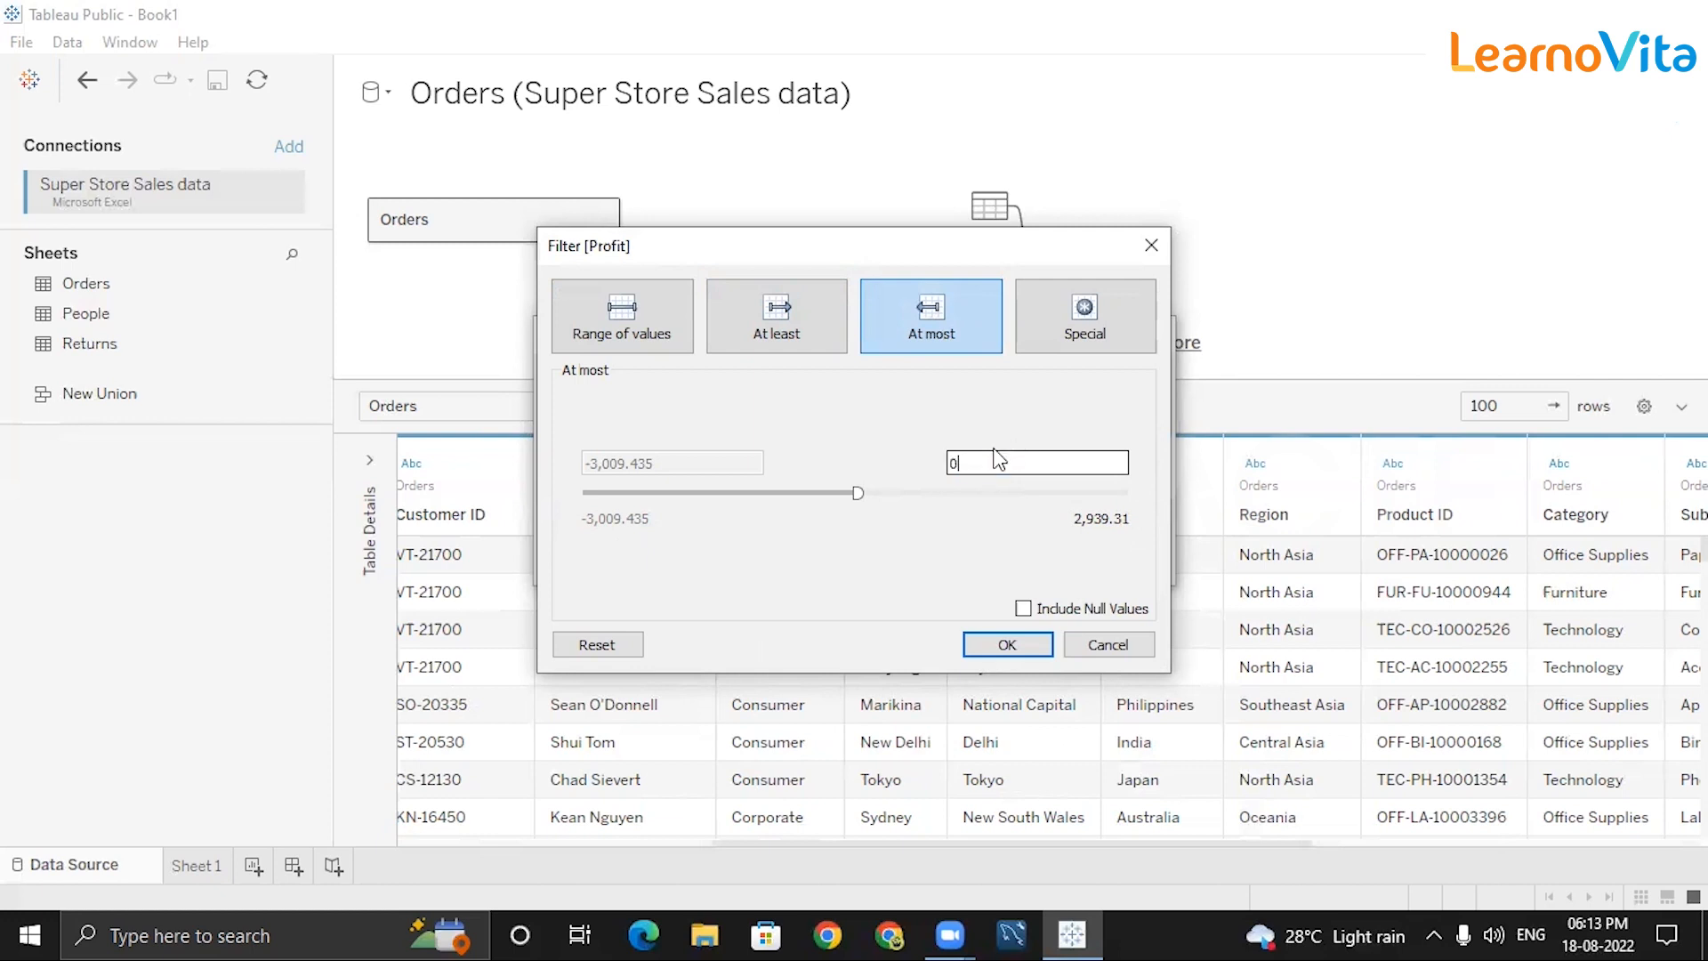
Apply the Profit ≤ 0 filter (3,328 rows), then remove it to restore all 11,000 rows.
{"action": "left_click", "coordinate": [999, 646]}
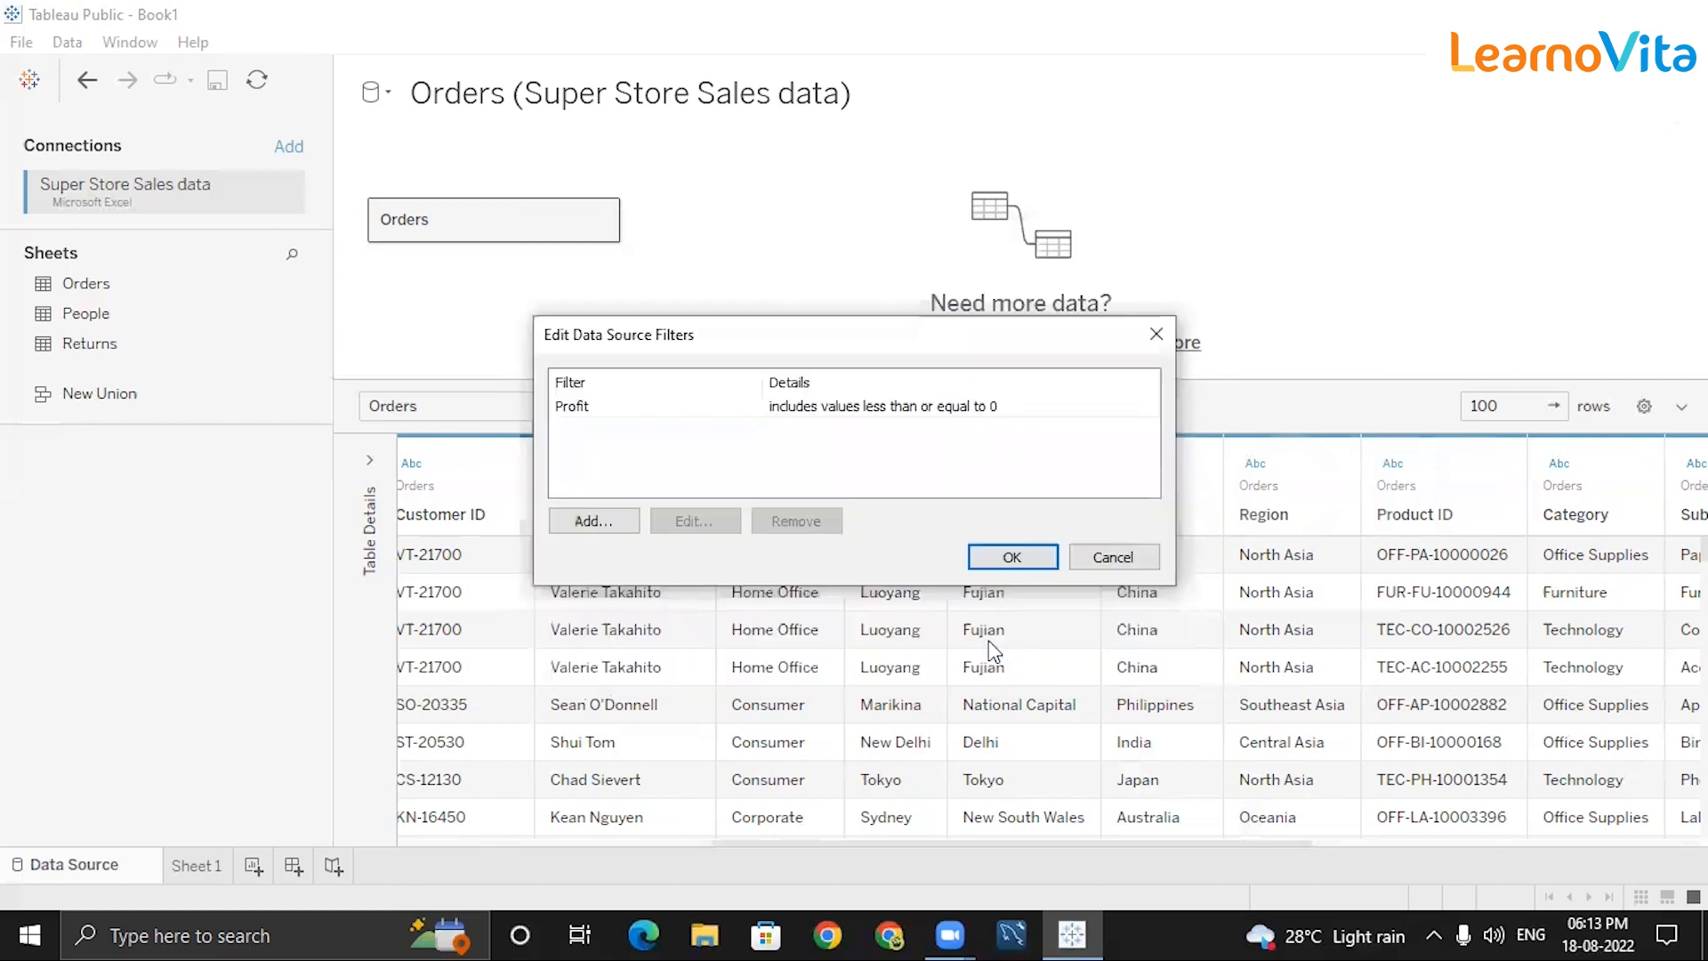
{"action": "left_click", "coordinate": [996, 562]}
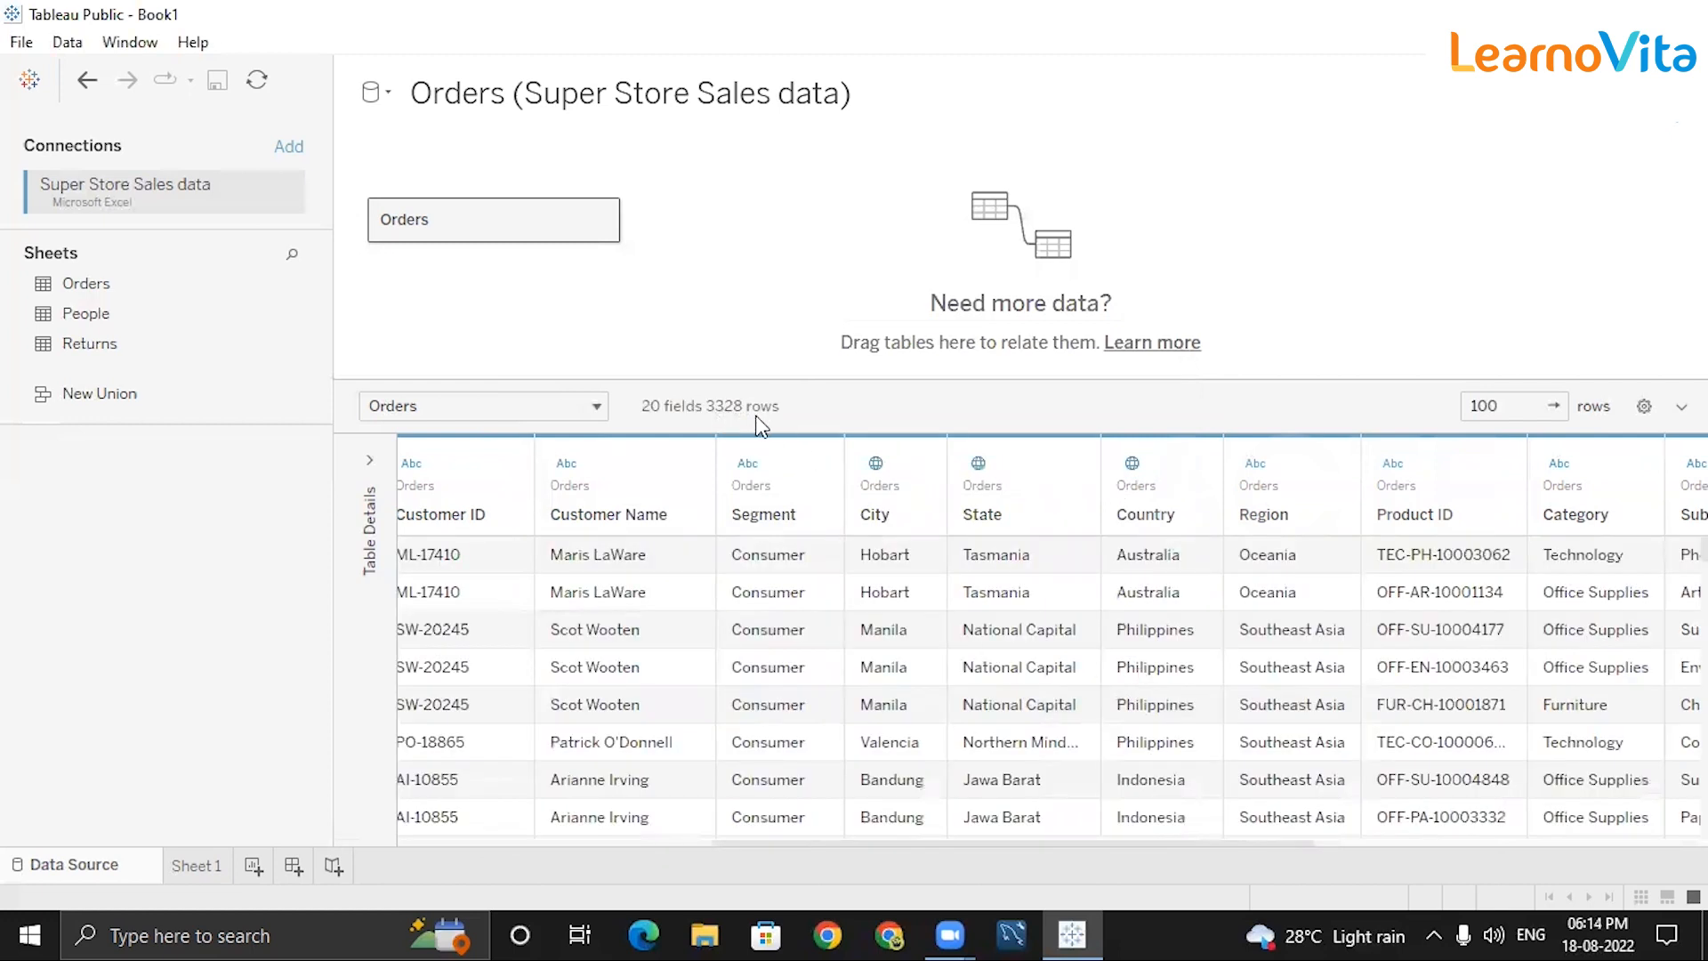
{"action": "left_click", "coordinate": [1673, 116]}
{"action": "left_click", "coordinate": [746, 405]}
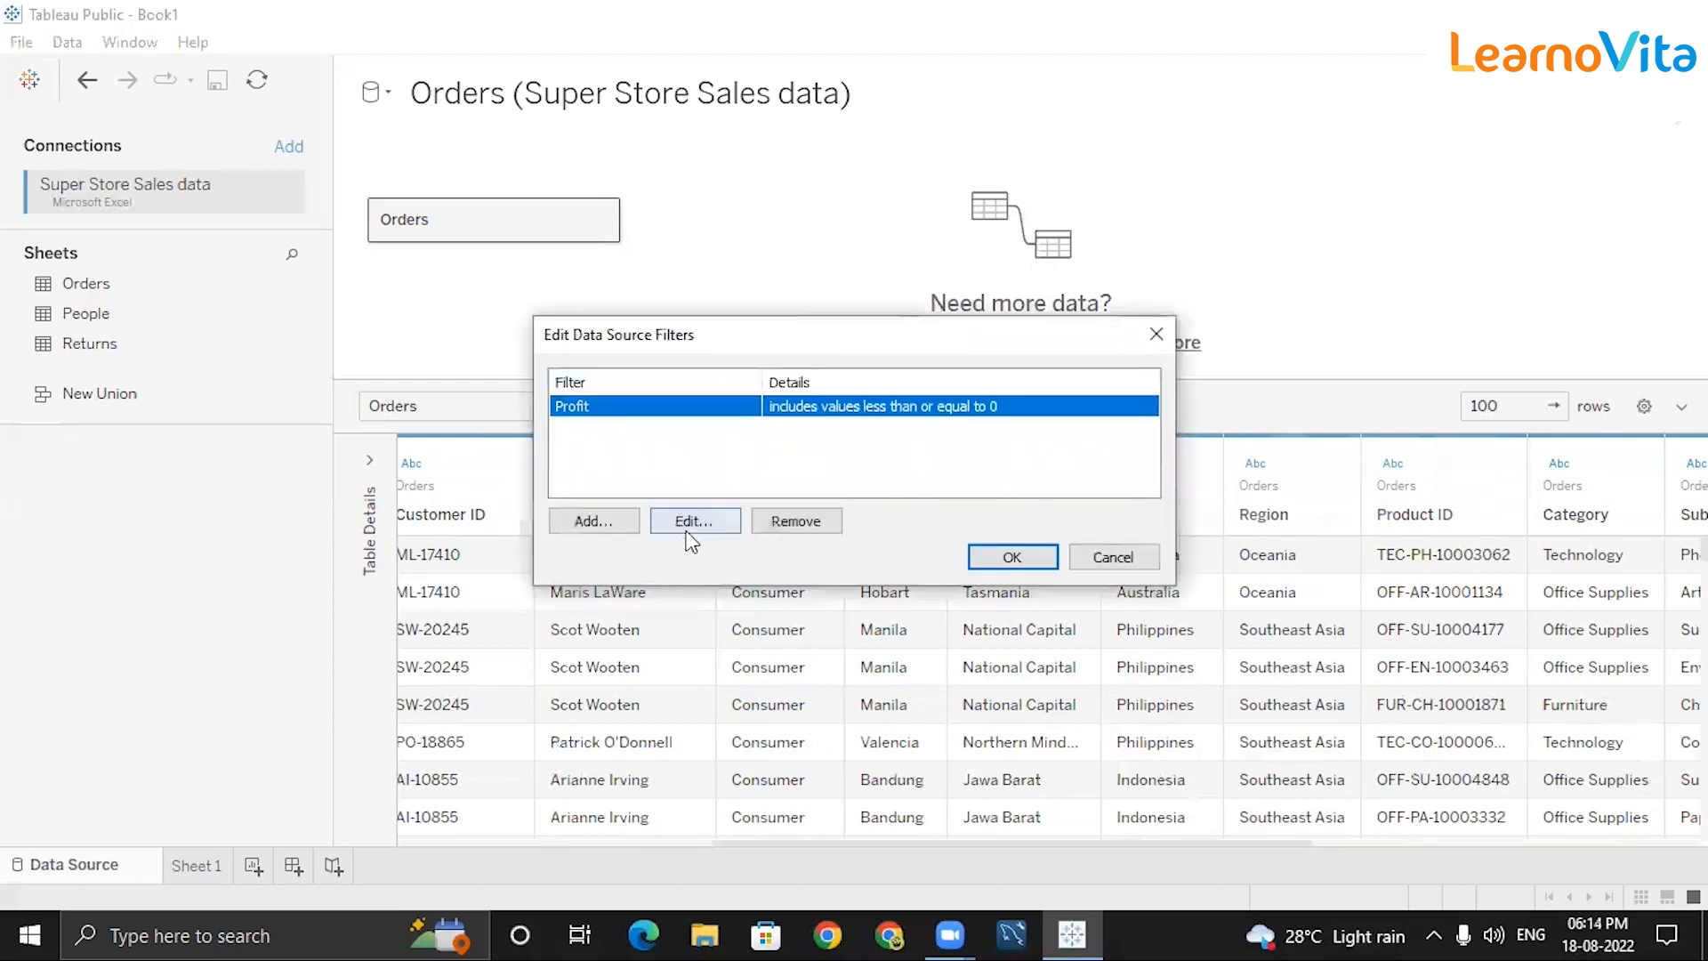
{"action": "left_click", "coordinate": [795, 522]}
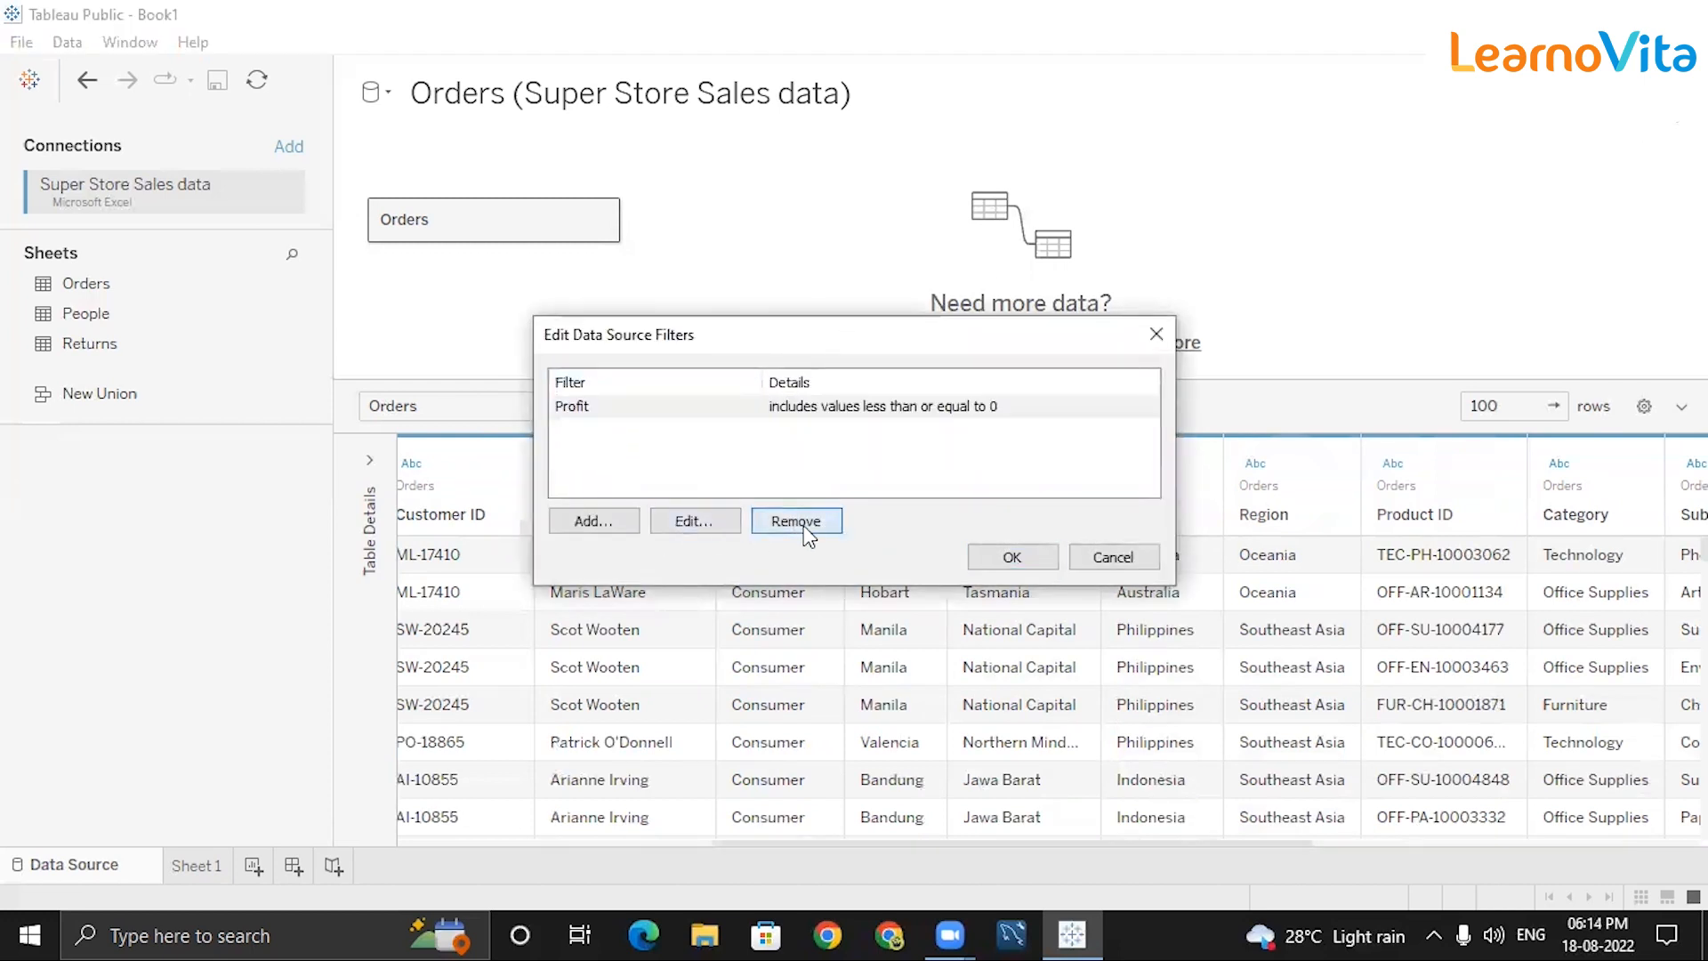
{"action": "left_click", "coordinate": [1013, 556]}
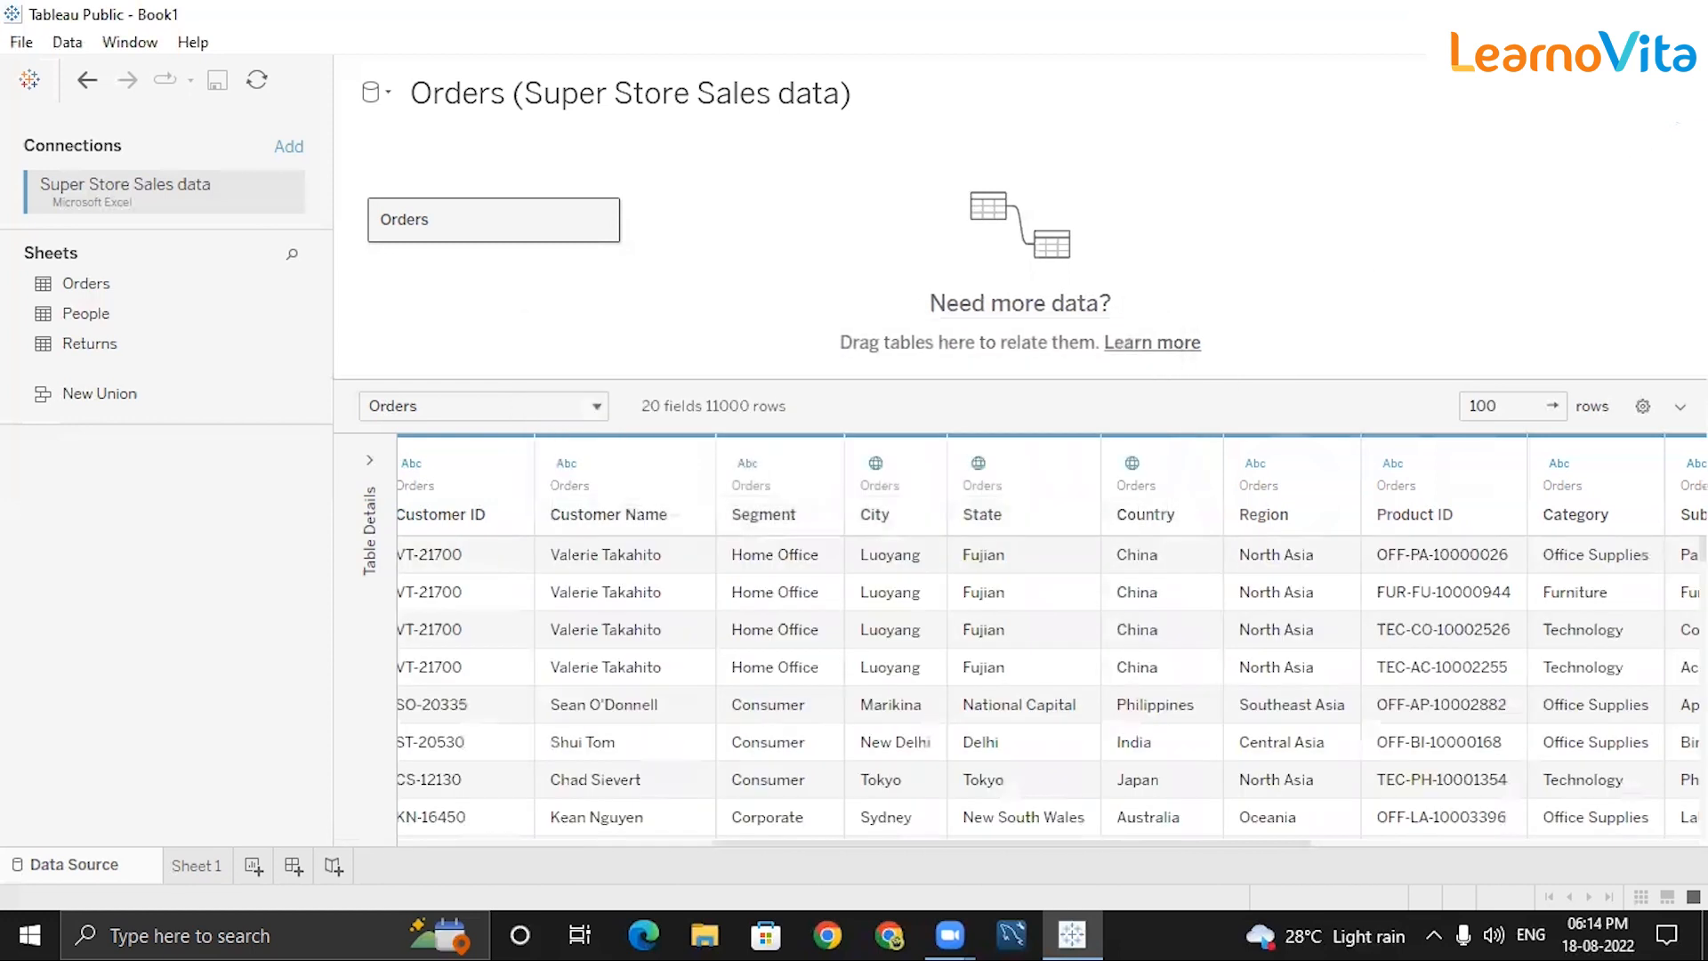
{"action": "left_click", "coordinate": [1674, 107]}
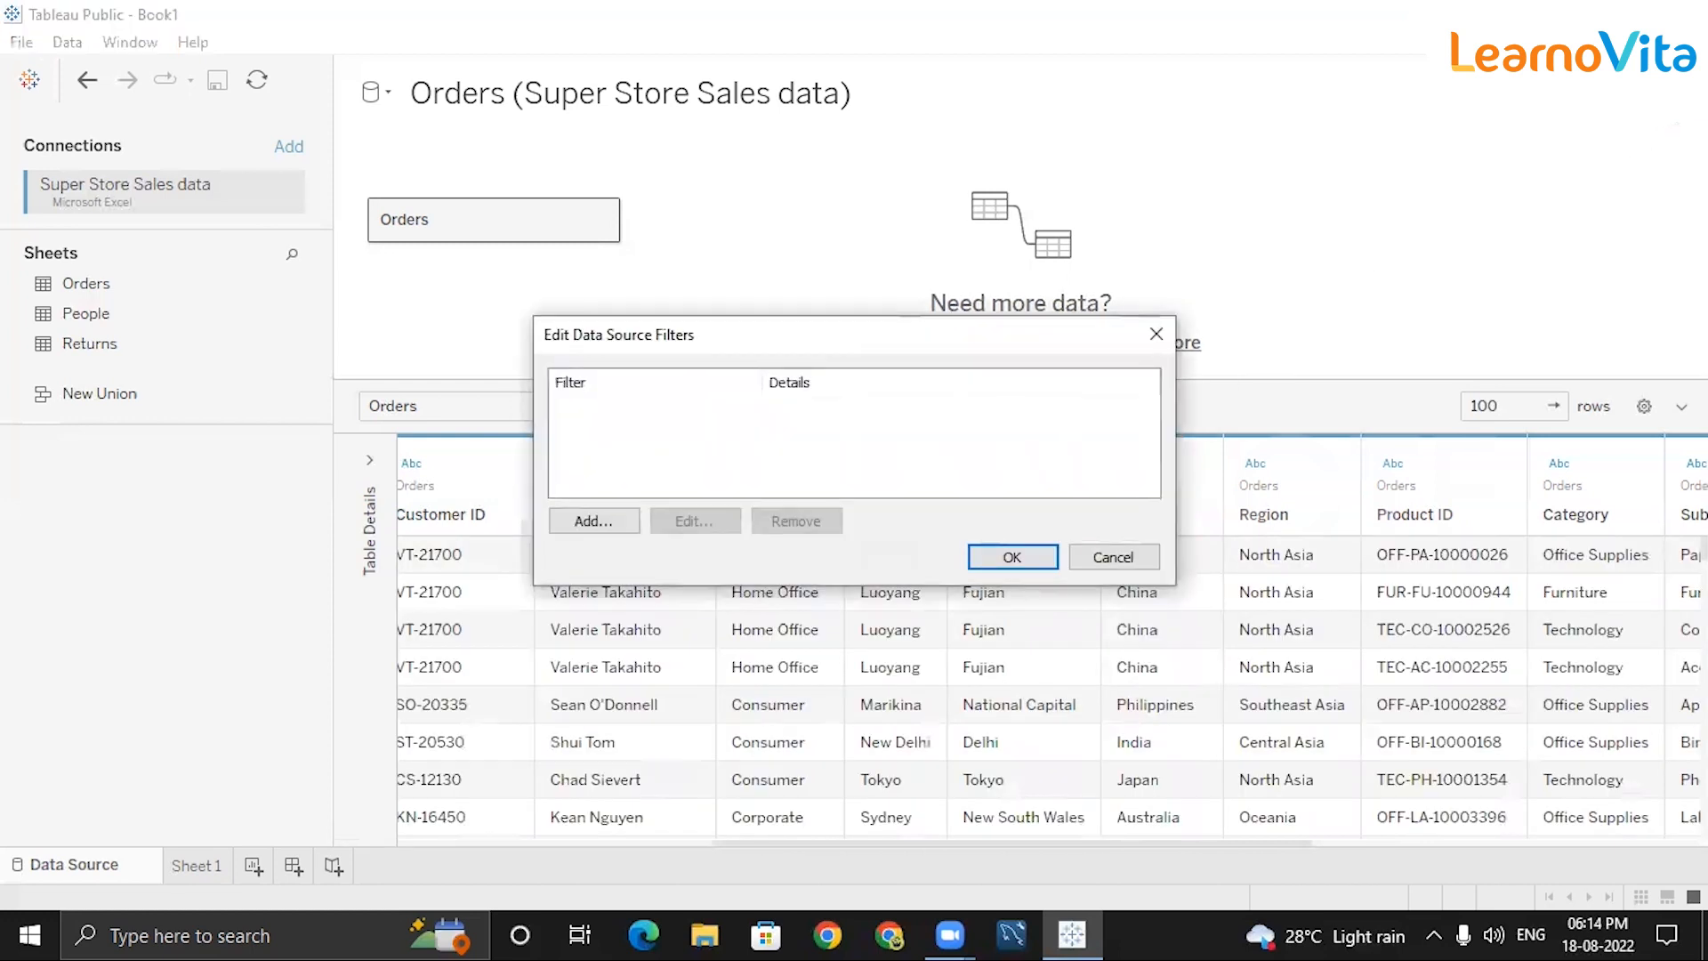
Add an Order Date data source filter that filters by Years.
{"action": "left_click", "coordinate": [597, 520]}
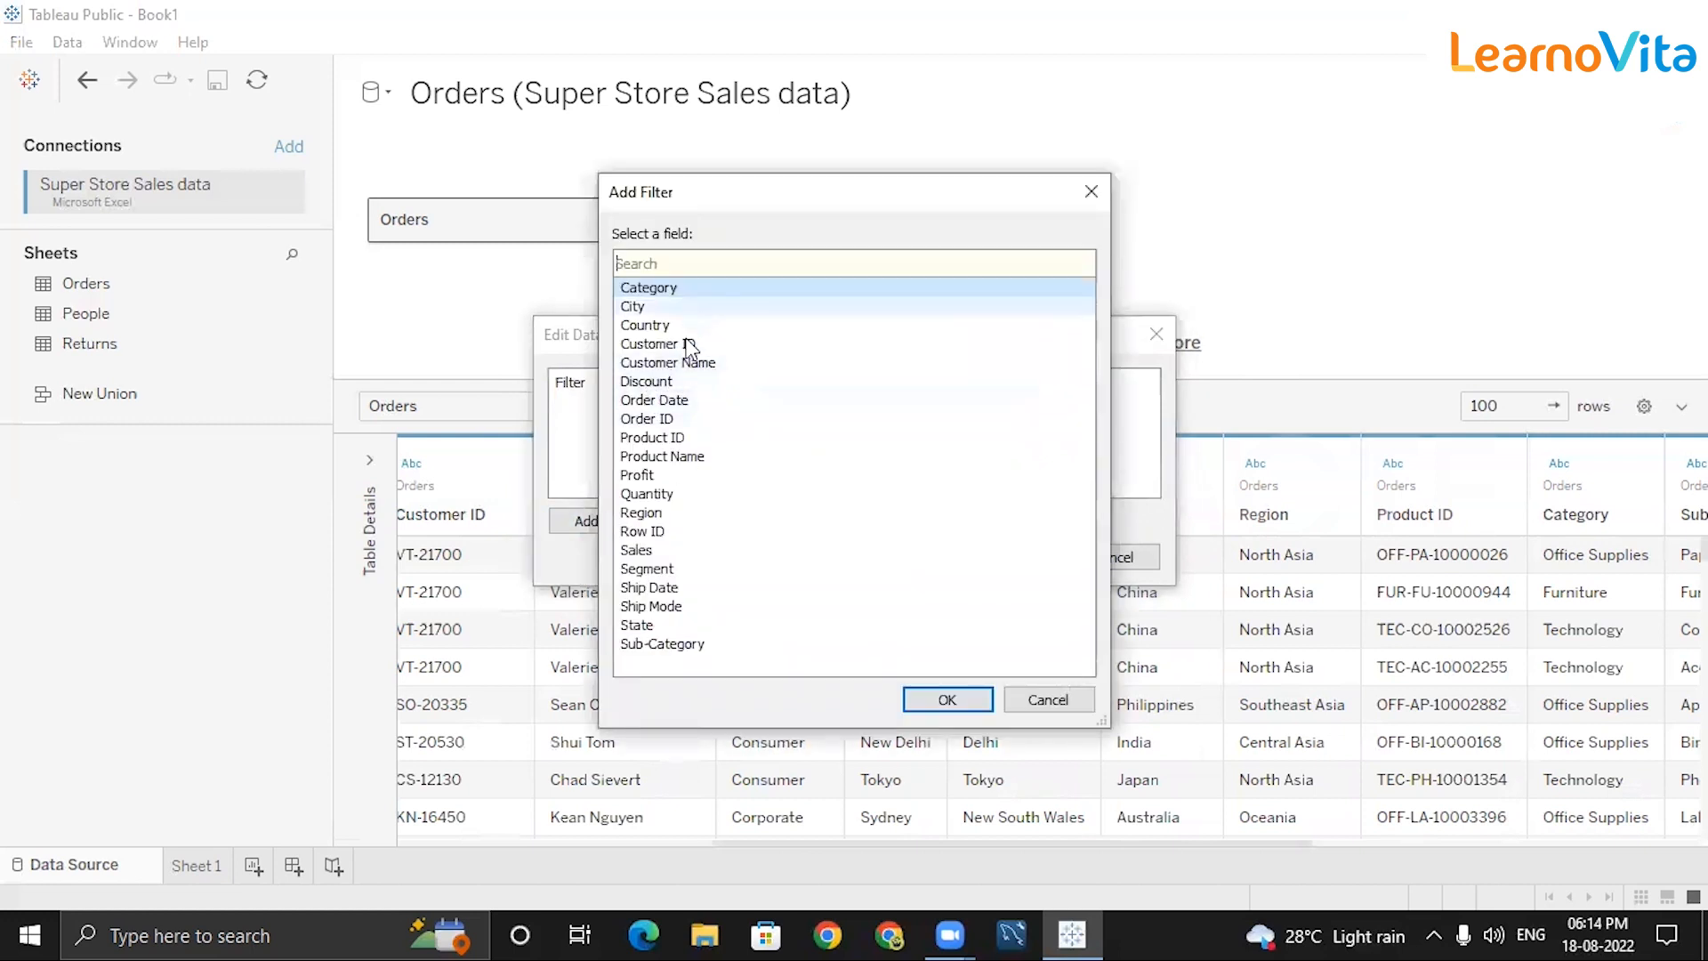
{"action": "left_click", "coordinate": [663, 400]}
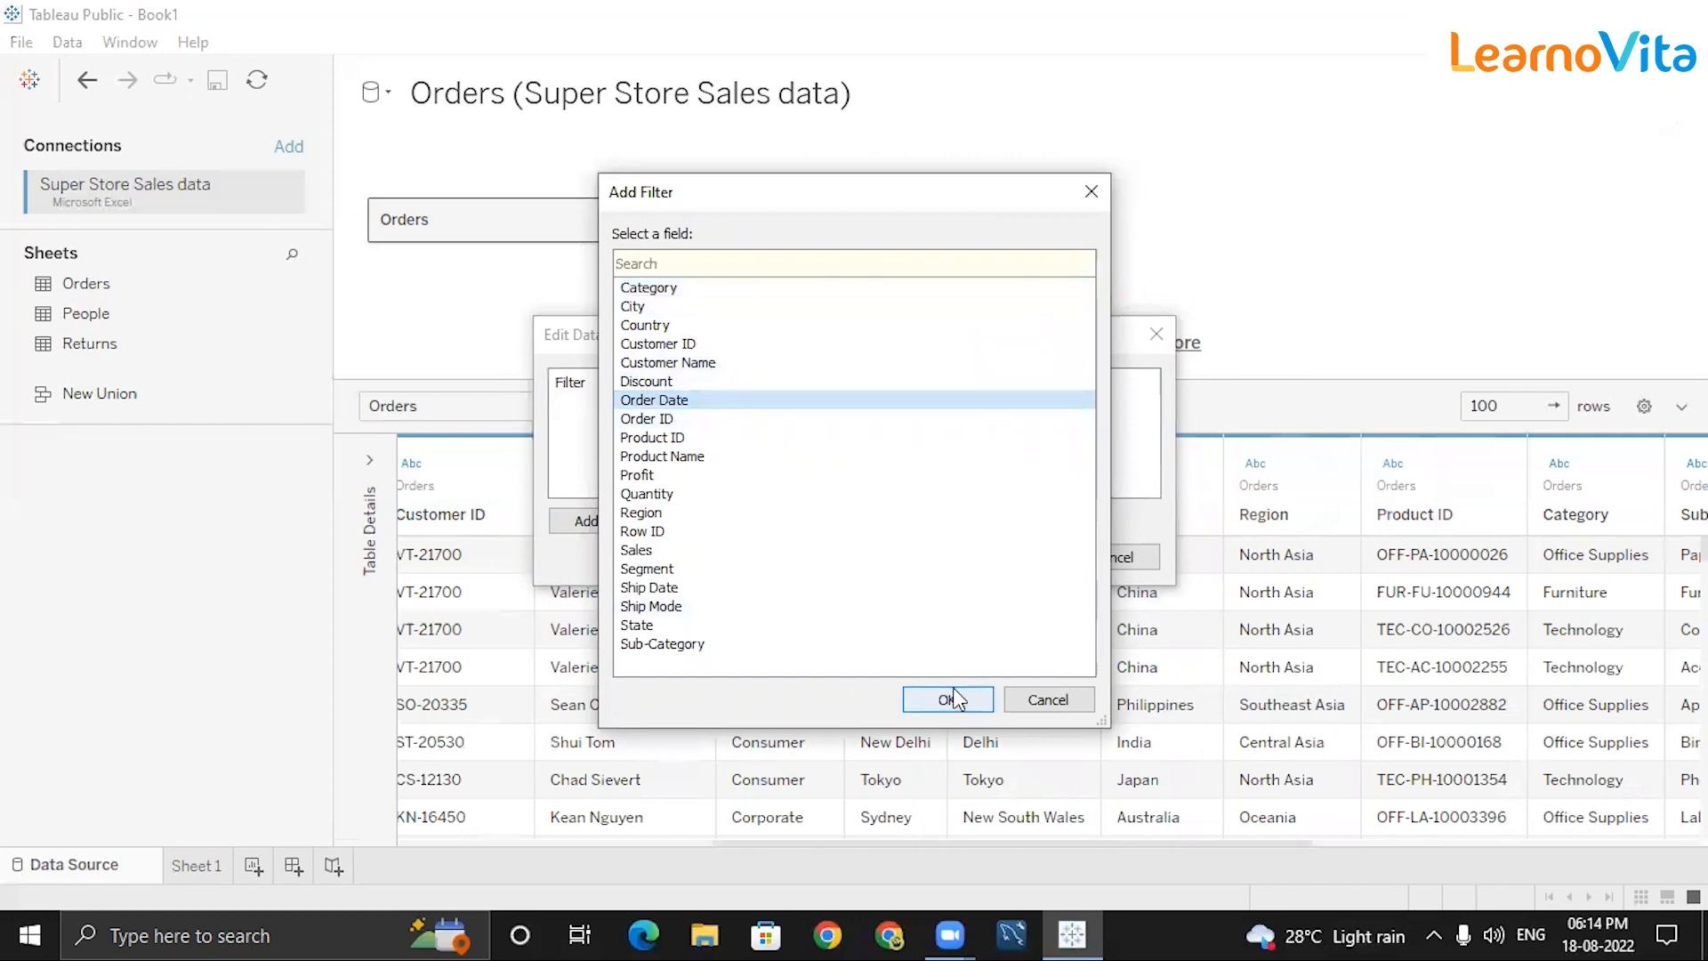
{"action": "left_click", "coordinate": [948, 699]}
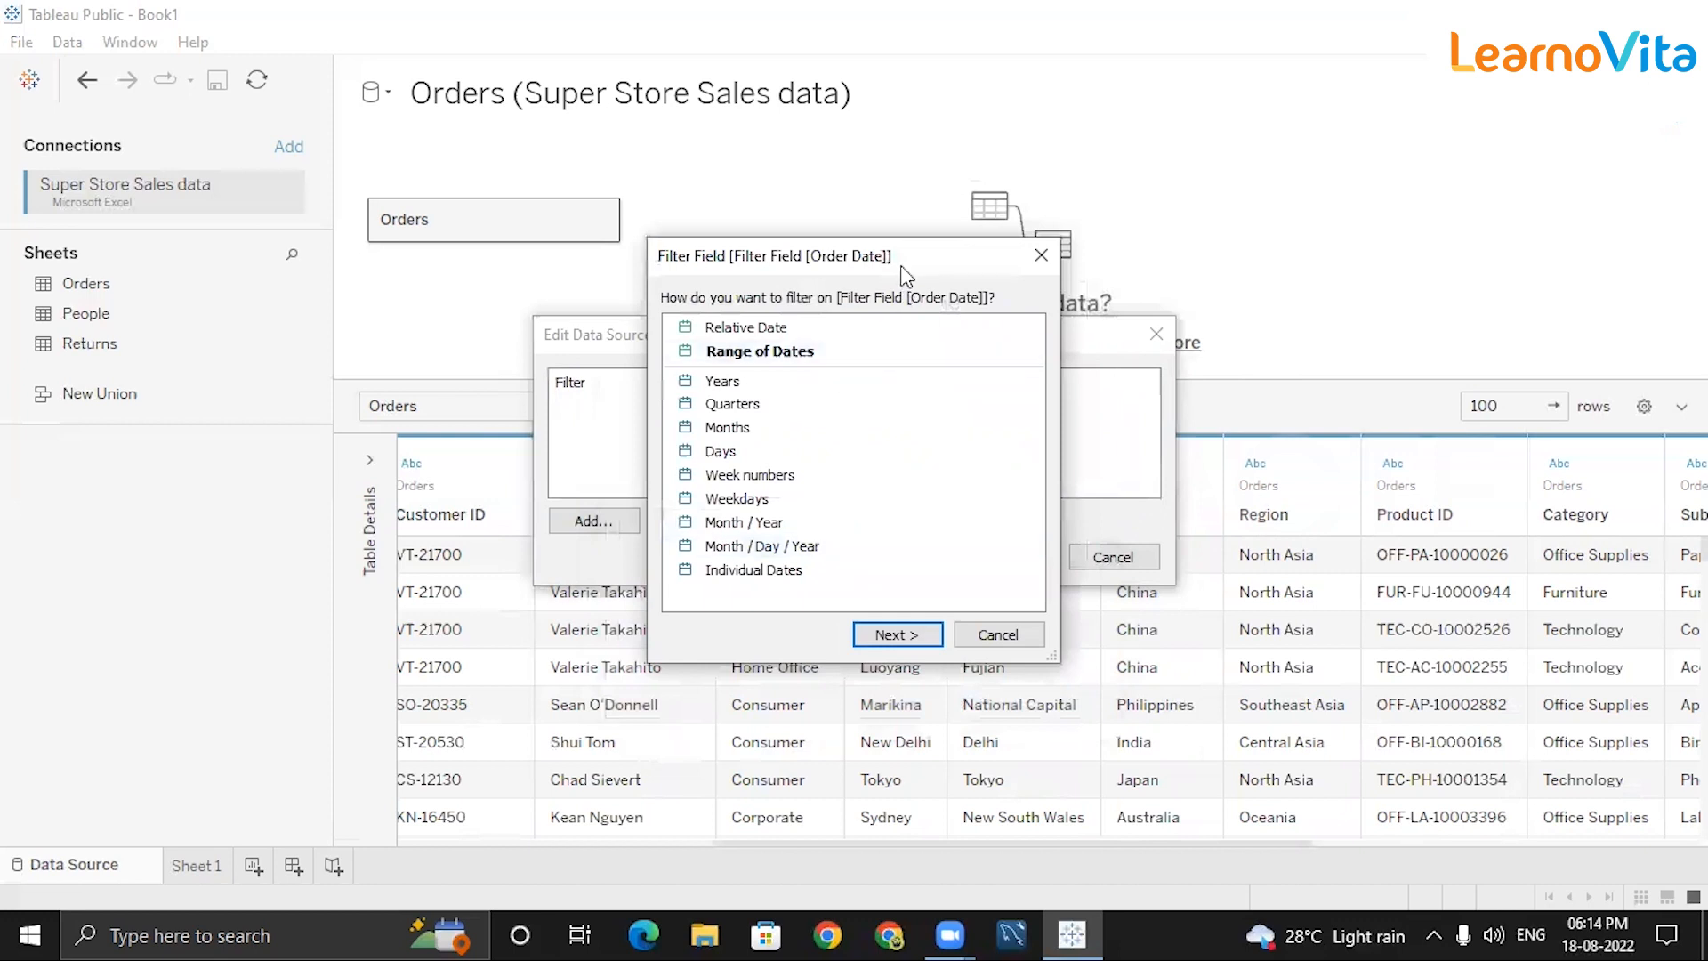
{"action": "left_click_drag", "start_coordinate": [944, 275], "coordinate": [1238, 187]}
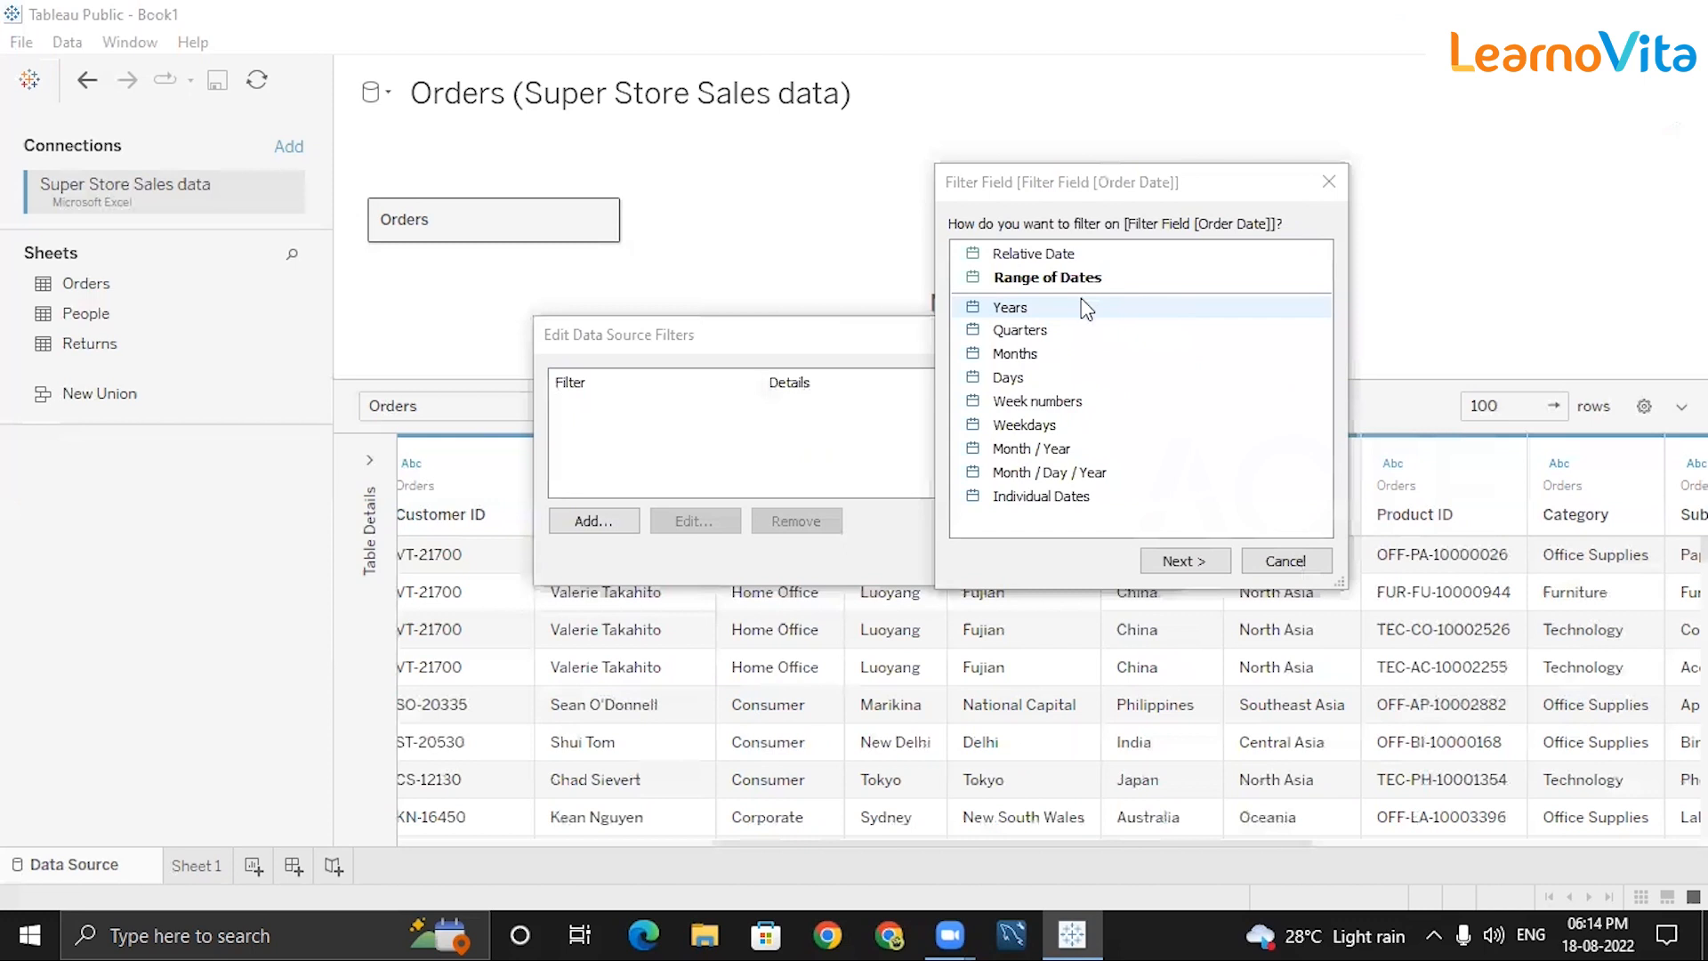
{"action": "left_click", "coordinate": [1014, 307]}
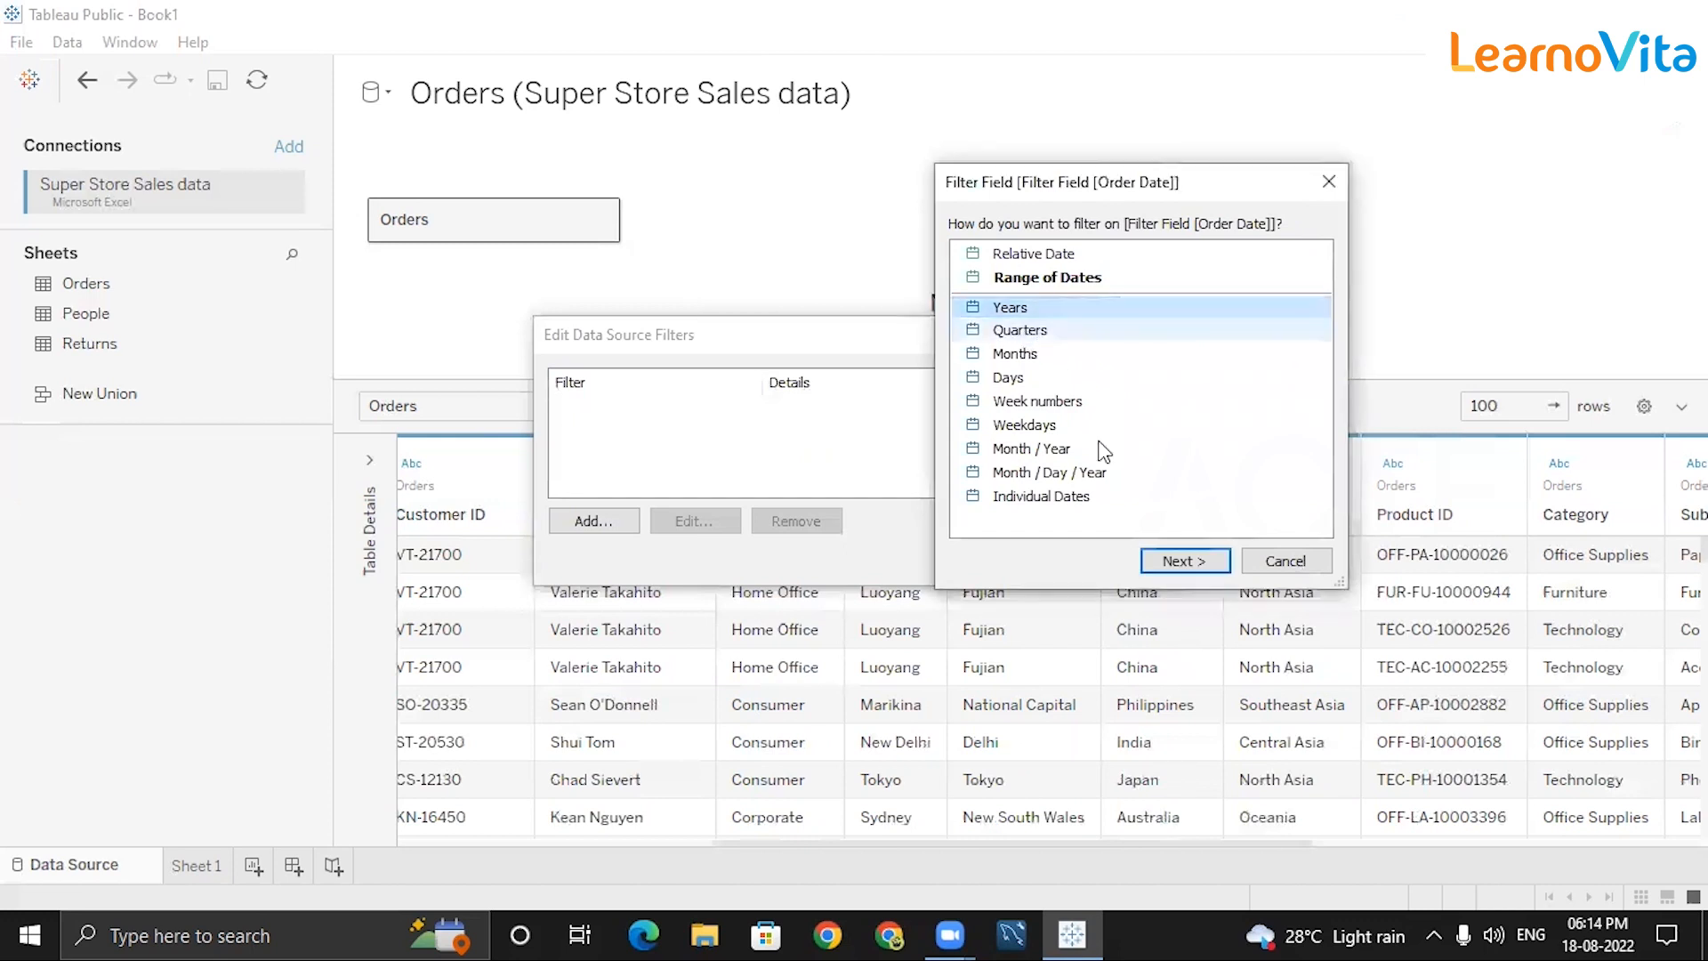
{"action": "left_click", "coordinate": [1156, 562]}
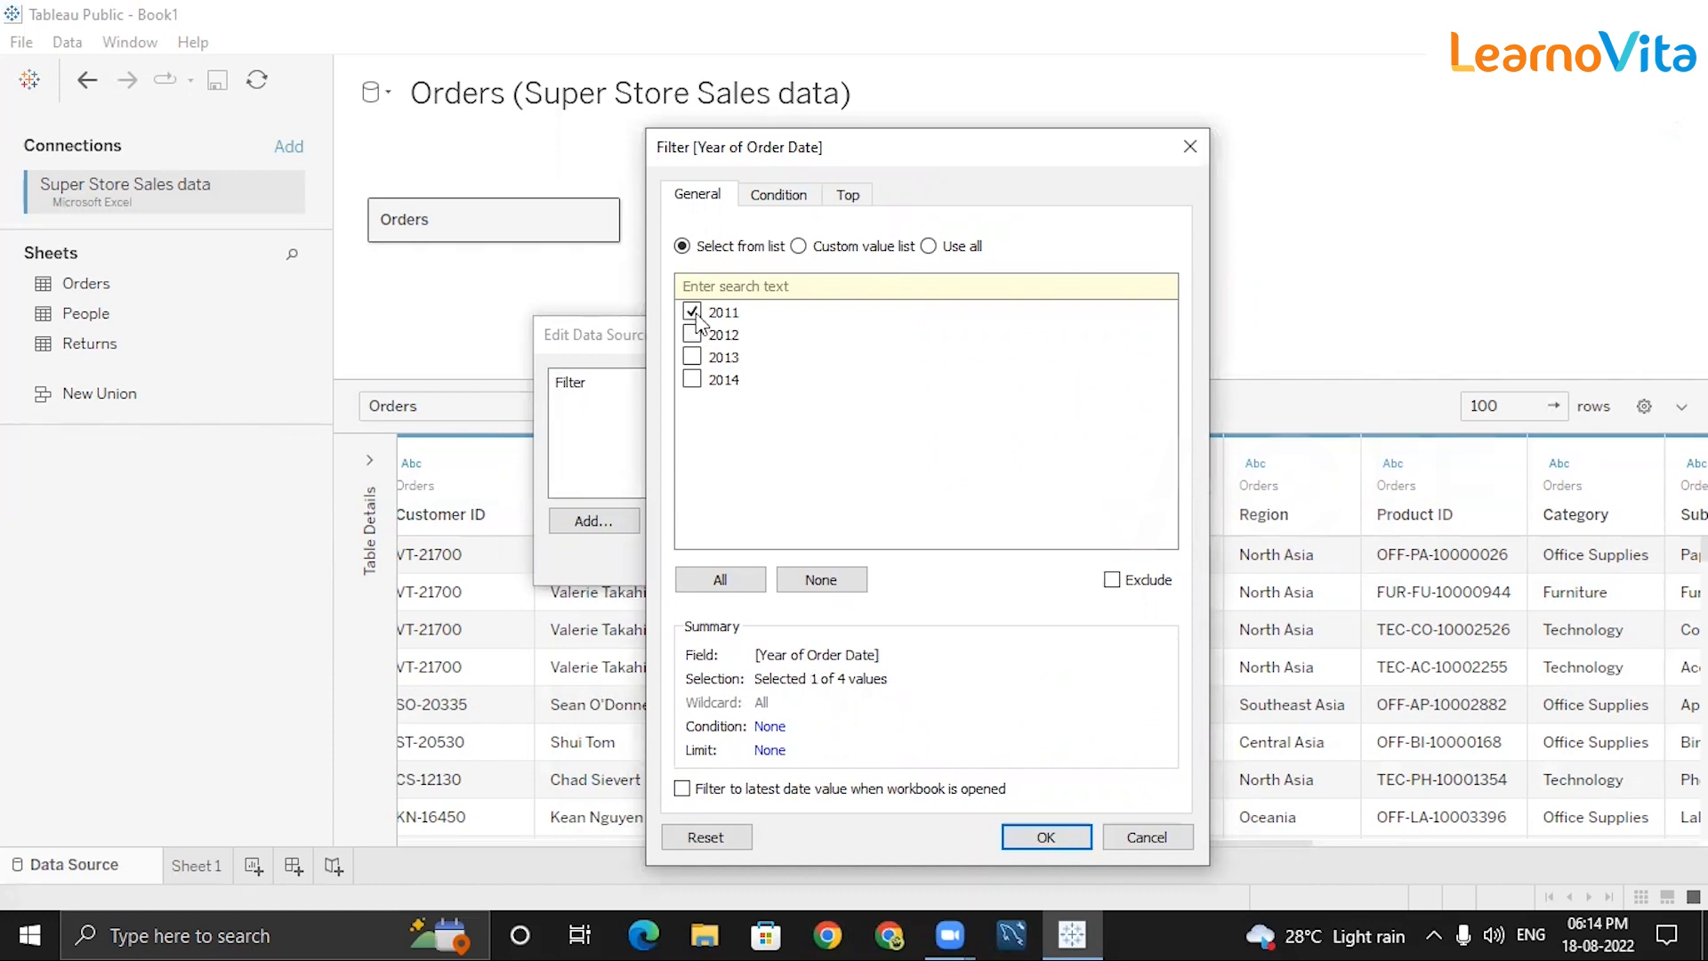
Keep only the years 2011 and 2013 and confirm the year filter.
{"action": "left_click", "coordinate": [692, 357]}
{"action": "left_click", "coordinate": [691, 312]}
{"action": "left_click", "coordinate": [693, 357]}
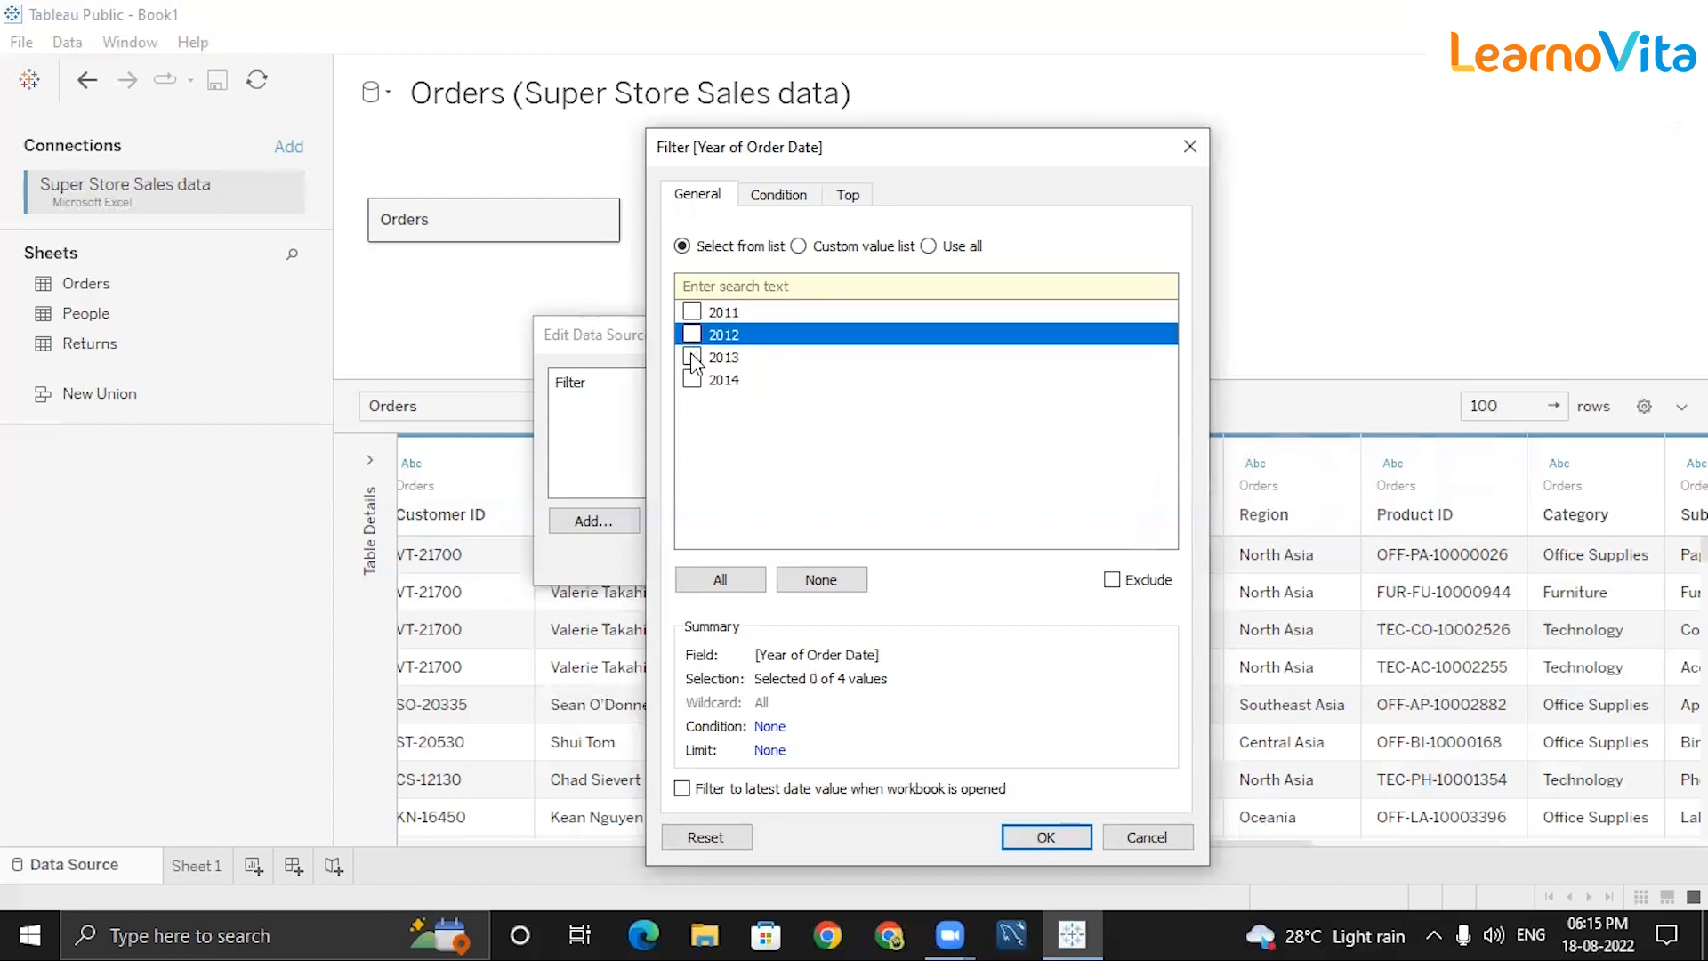
{"action": "left_click", "coordinate": [692, 334]}
{"action": "left_click", "coordinate": [693, 379]}
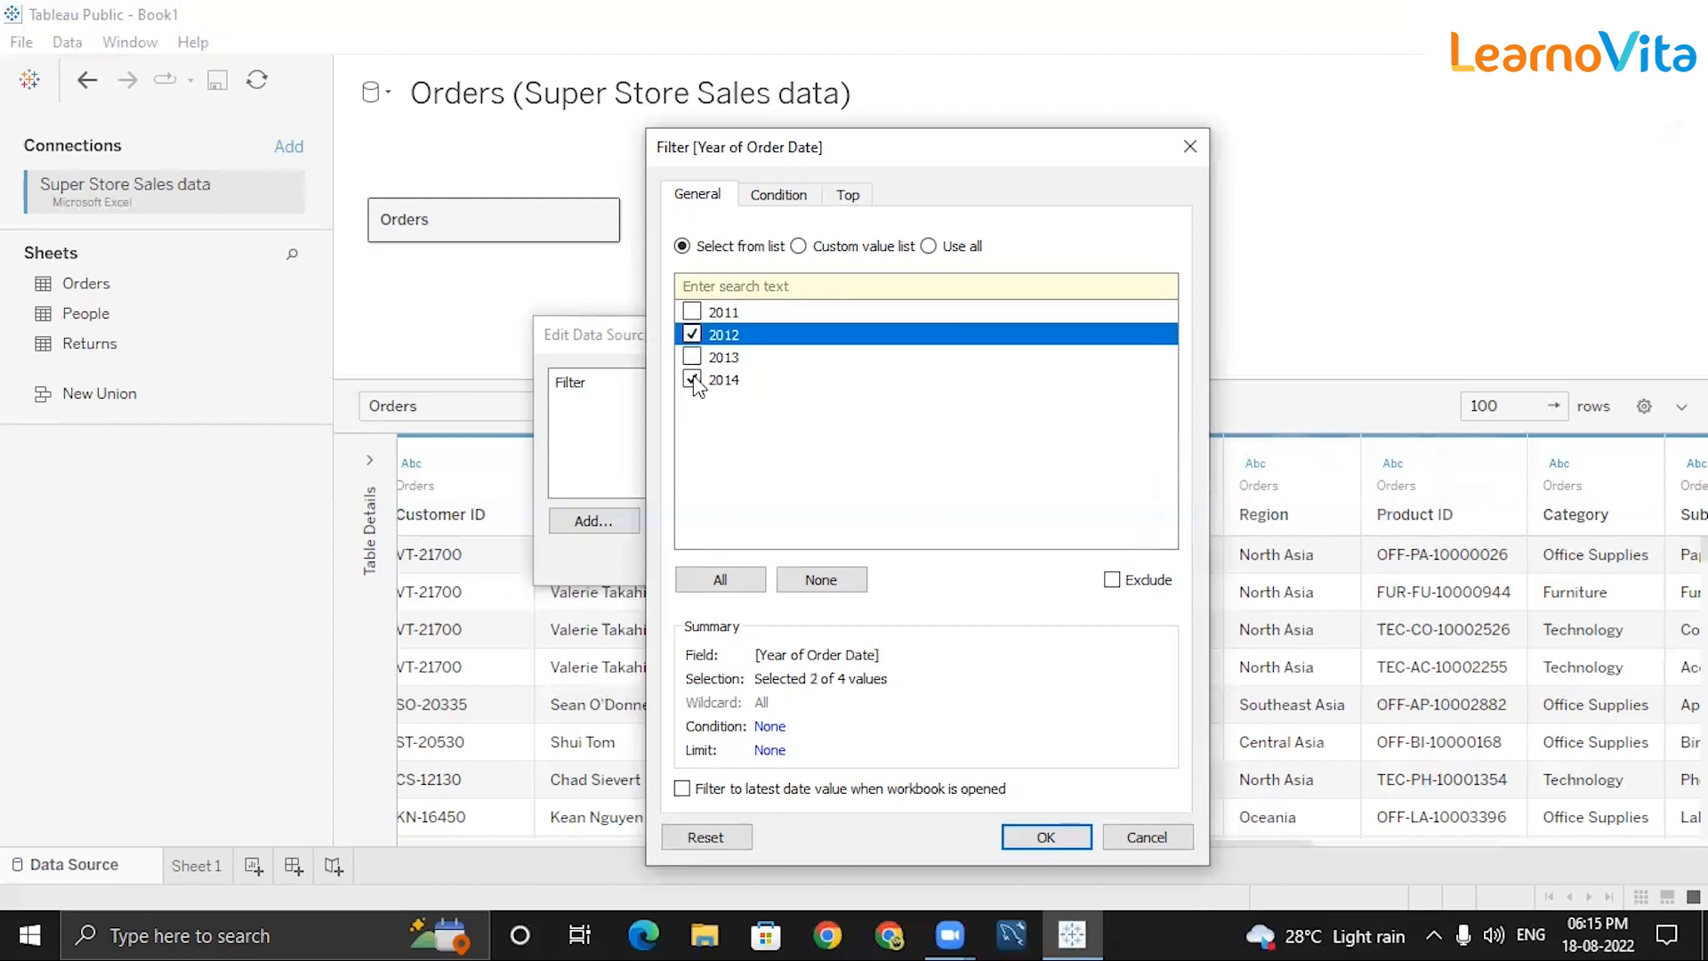
{"action": "left_click", "coordinate": [1117, 585]}
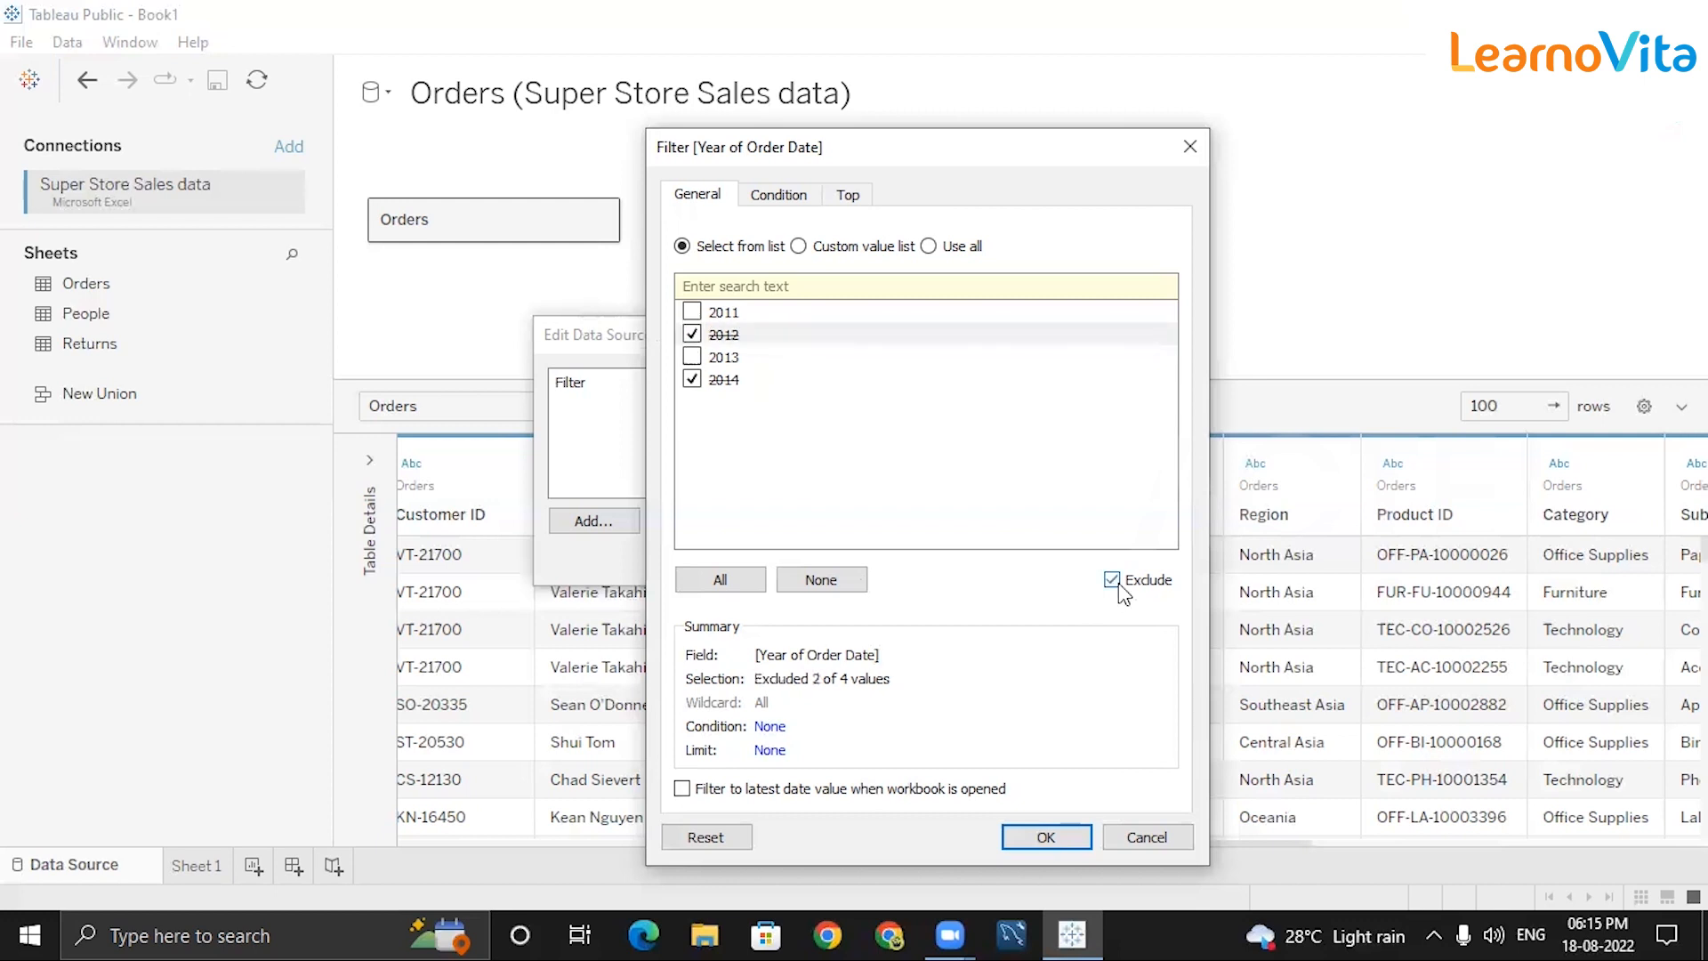
{"action": "left_click", "coordinate": [1113, 585]}
{"action": "left_click", "coordinate": [692, 334]}
{"action": "left_click", "coordinate": [692, 379]}
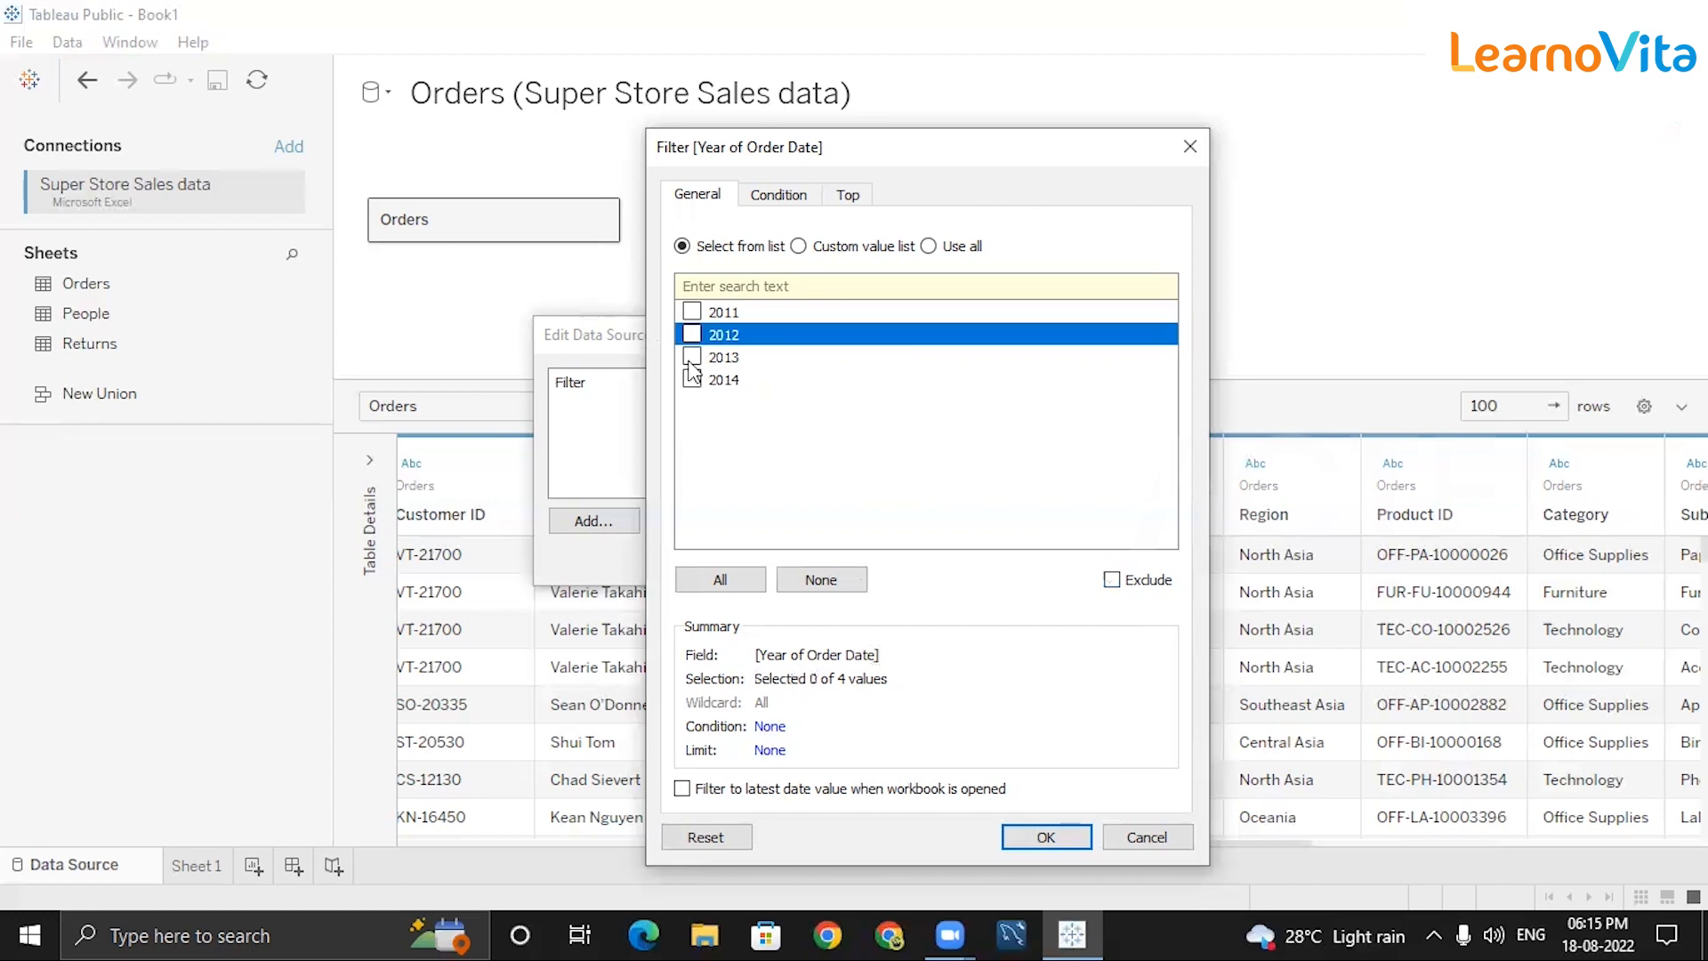
{"action": "left_click", "coordinate": [693, 312]}
{"action": "left_click", "coordinate": [693, 357]}
{"action": "left_click", "coordinate": [1024, 838]}
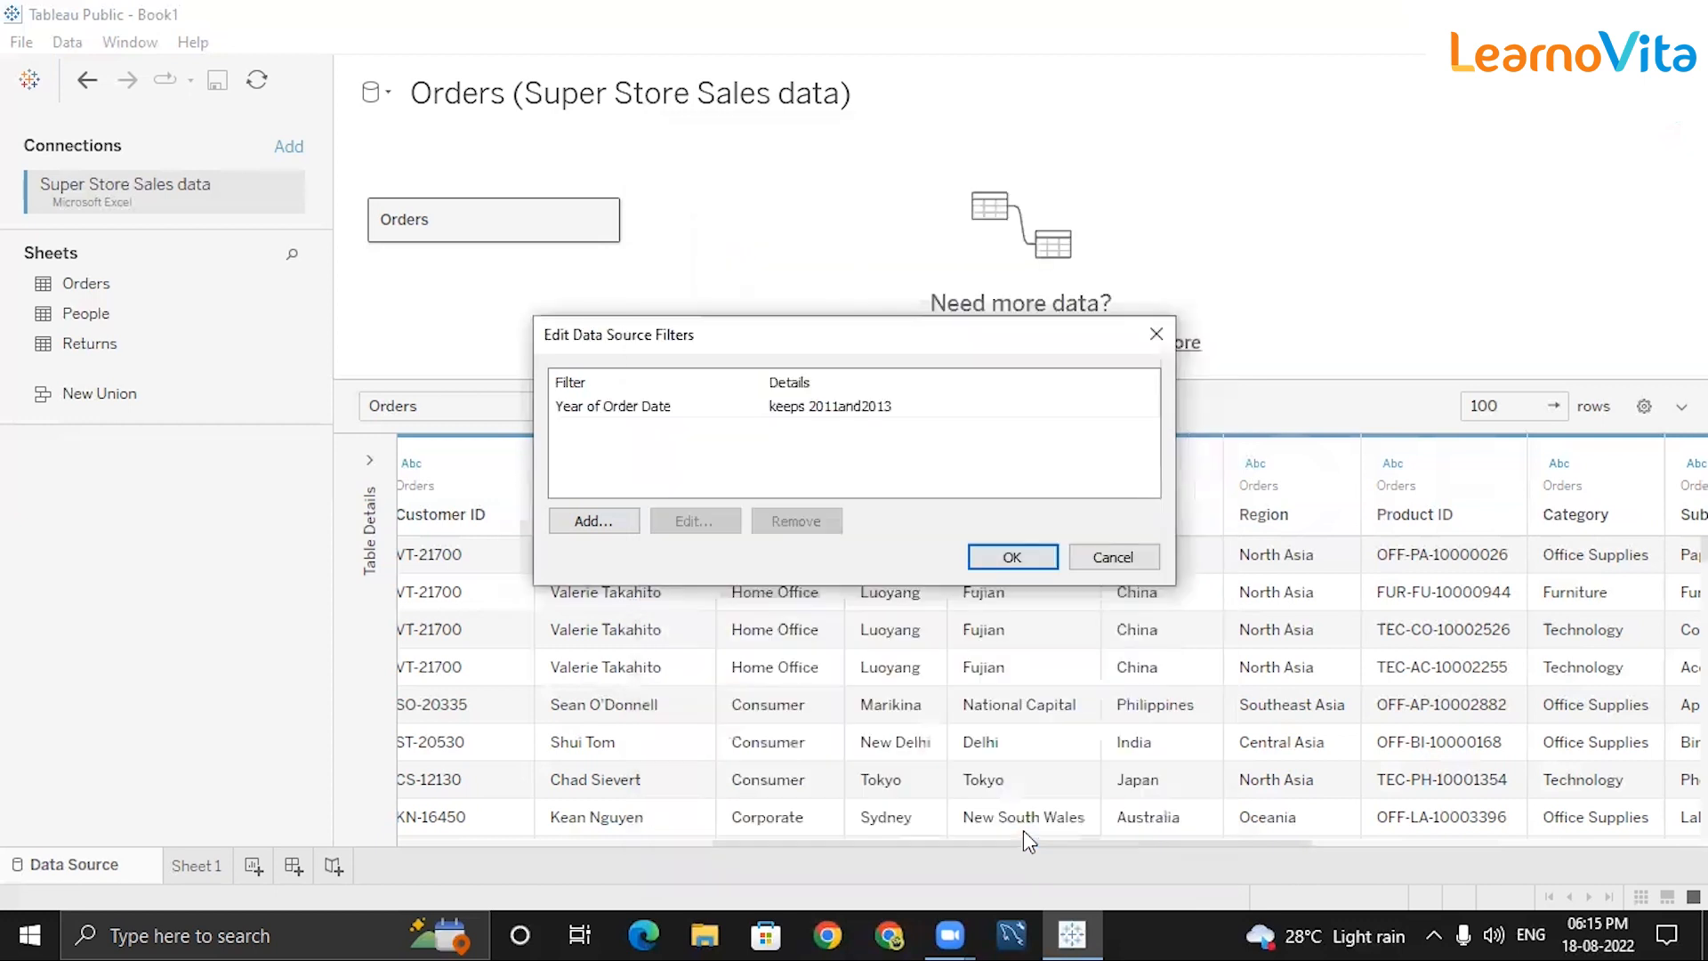
Apply the year filter, reducing Orders to 4831 rows, and reopen Year of Order Date for editing.
{"action": "left_click", "coordinate": [1012, 560]}
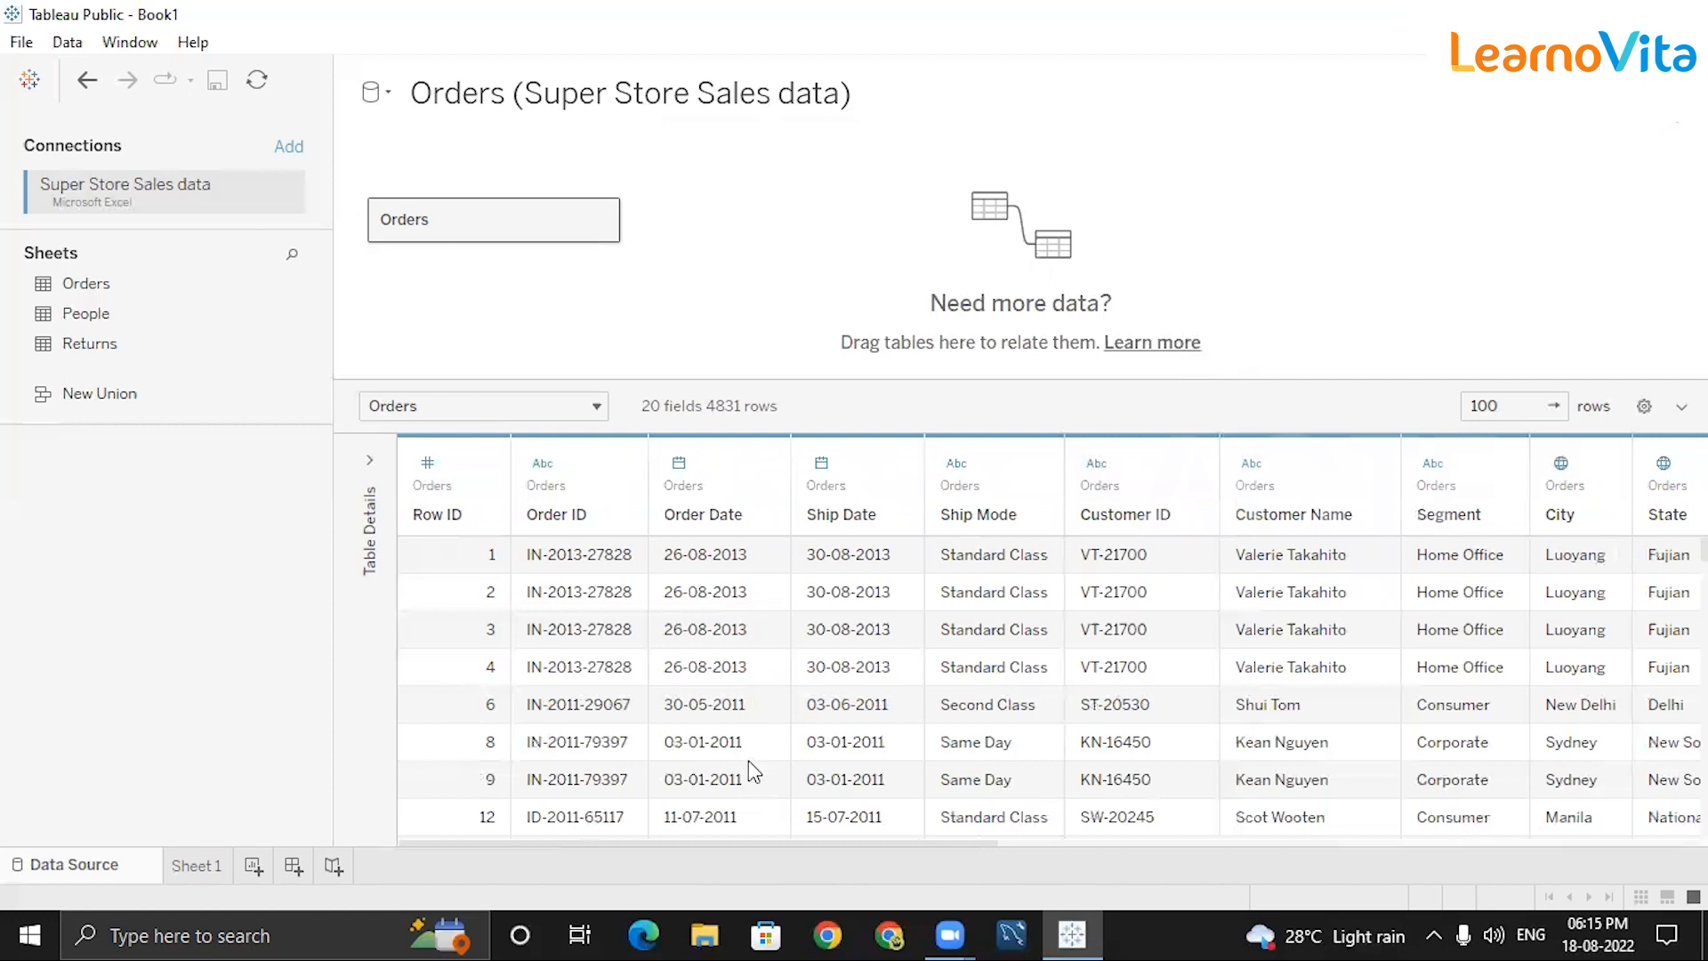
{"action": "left_click", "coordinate": [1640, 134]}
{"action": "left_click", "coordinate": [879, 409]}
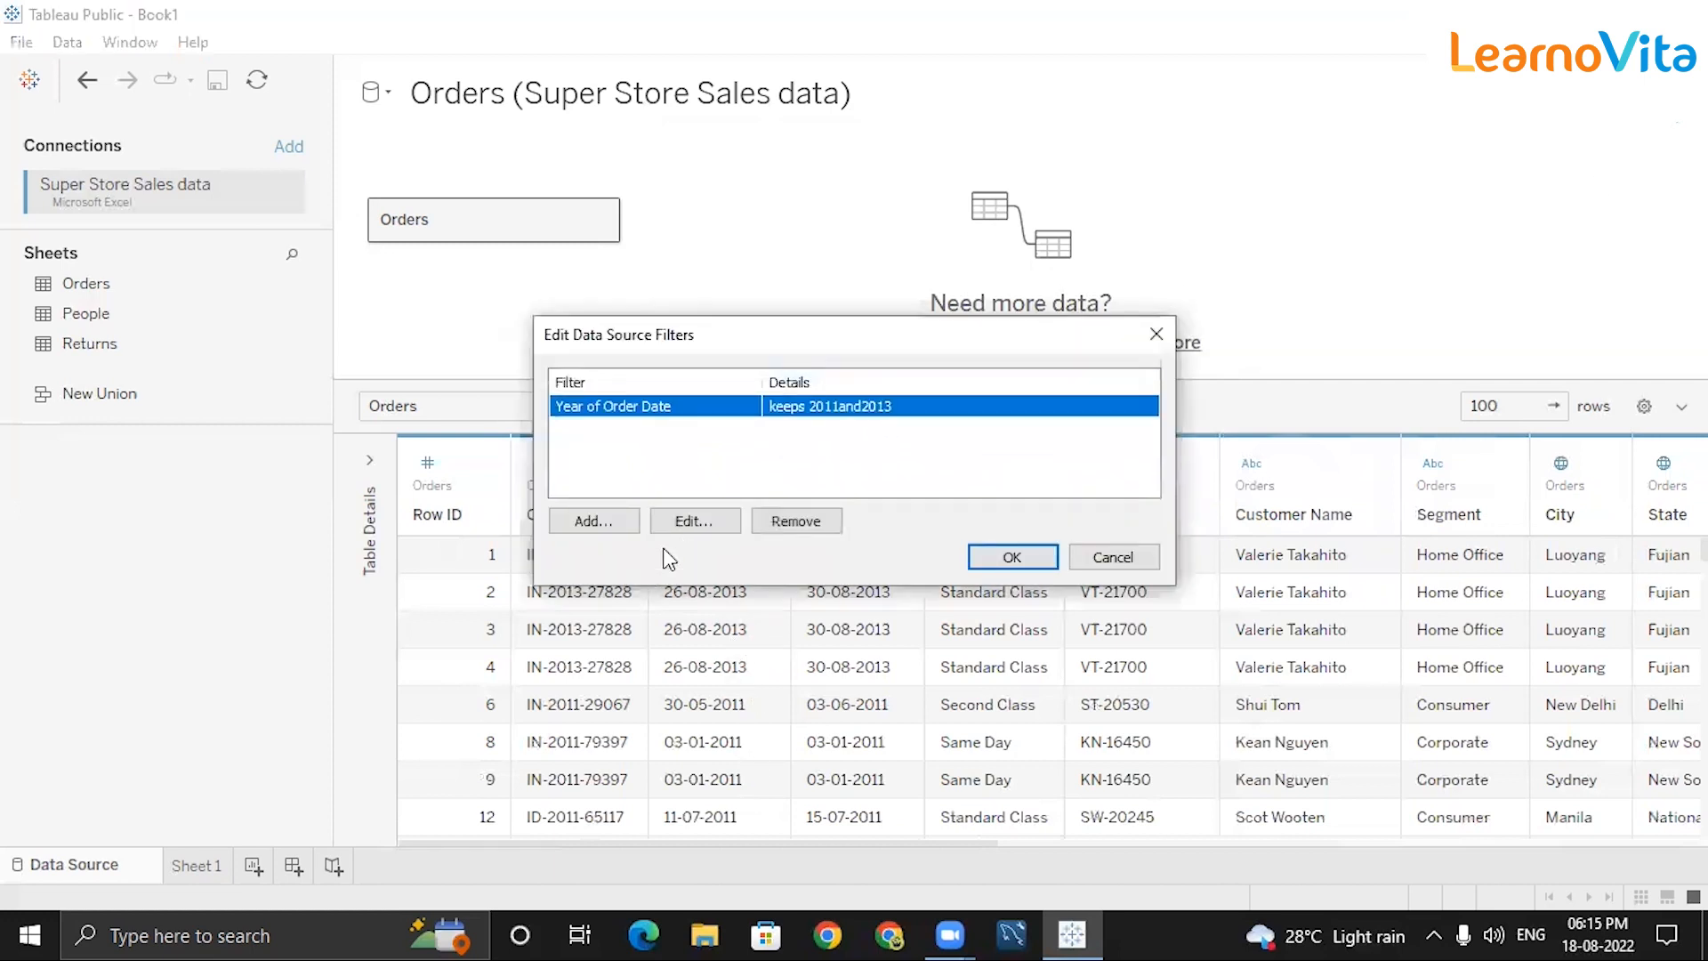
{"action": "left_click", "coordinate": [714, 529]}
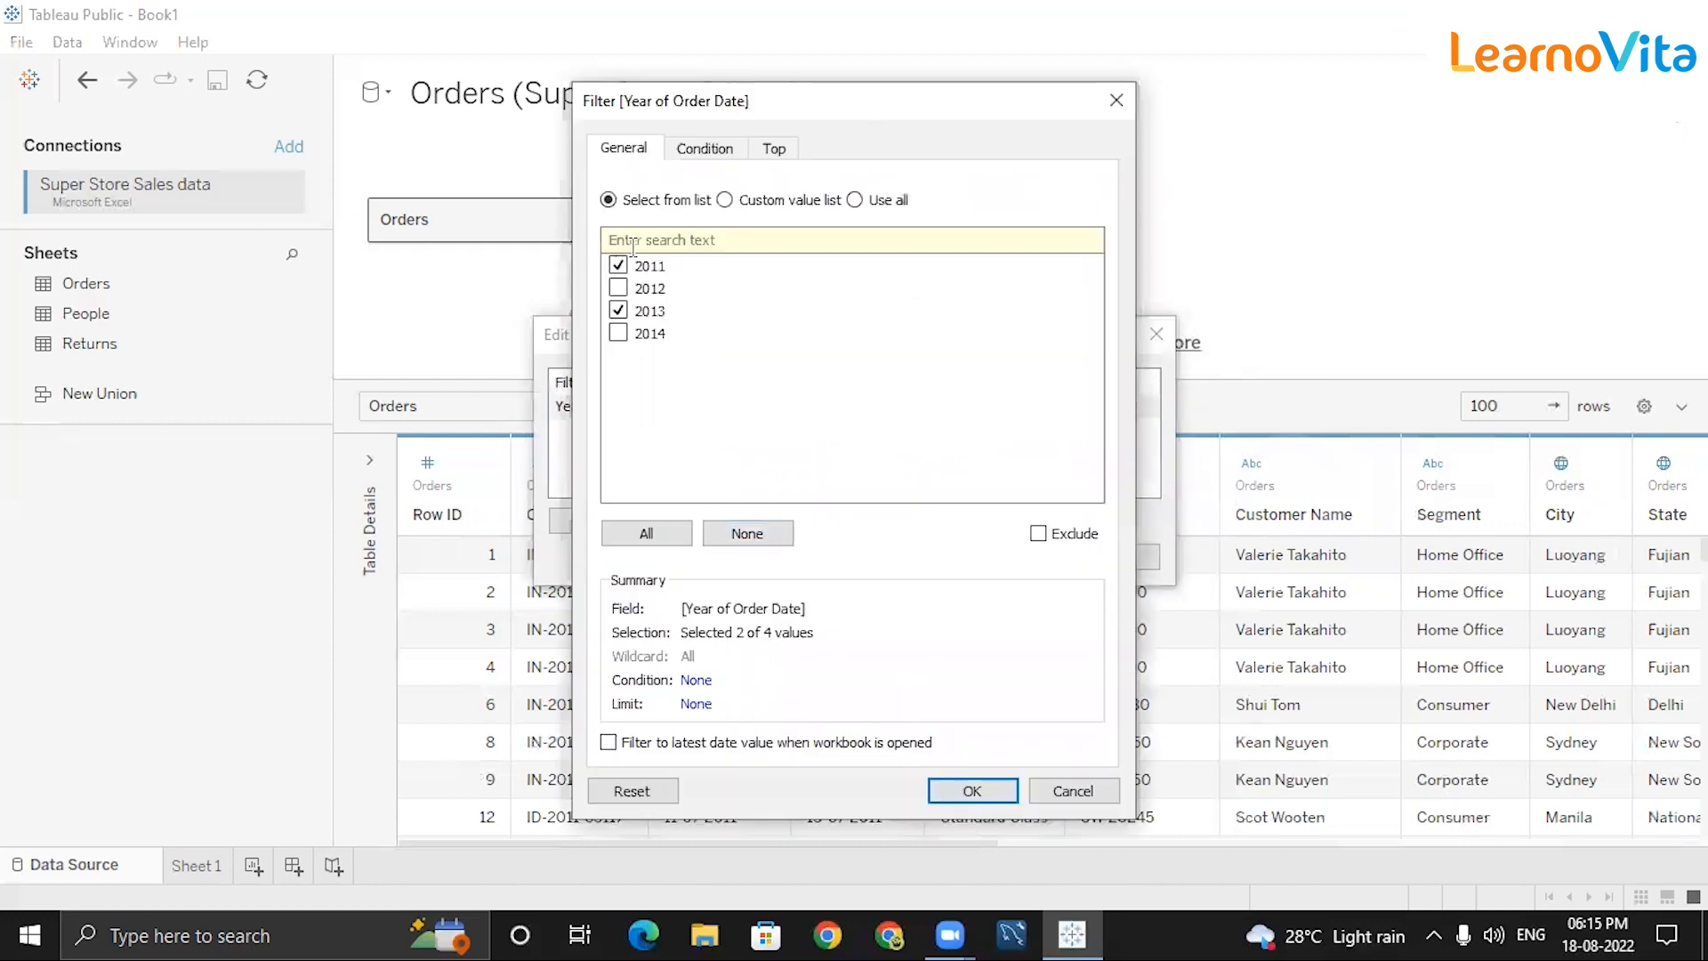
Add a By field condition of Sum of Profit < 0 to the Year of Order Date filter.
{"action": "left_click", "coordinate": [717, 153]}
{"action": "left_click", "coordinate": [618, 151]}
{"action": "left_click", "coordinate": [704, 149]}
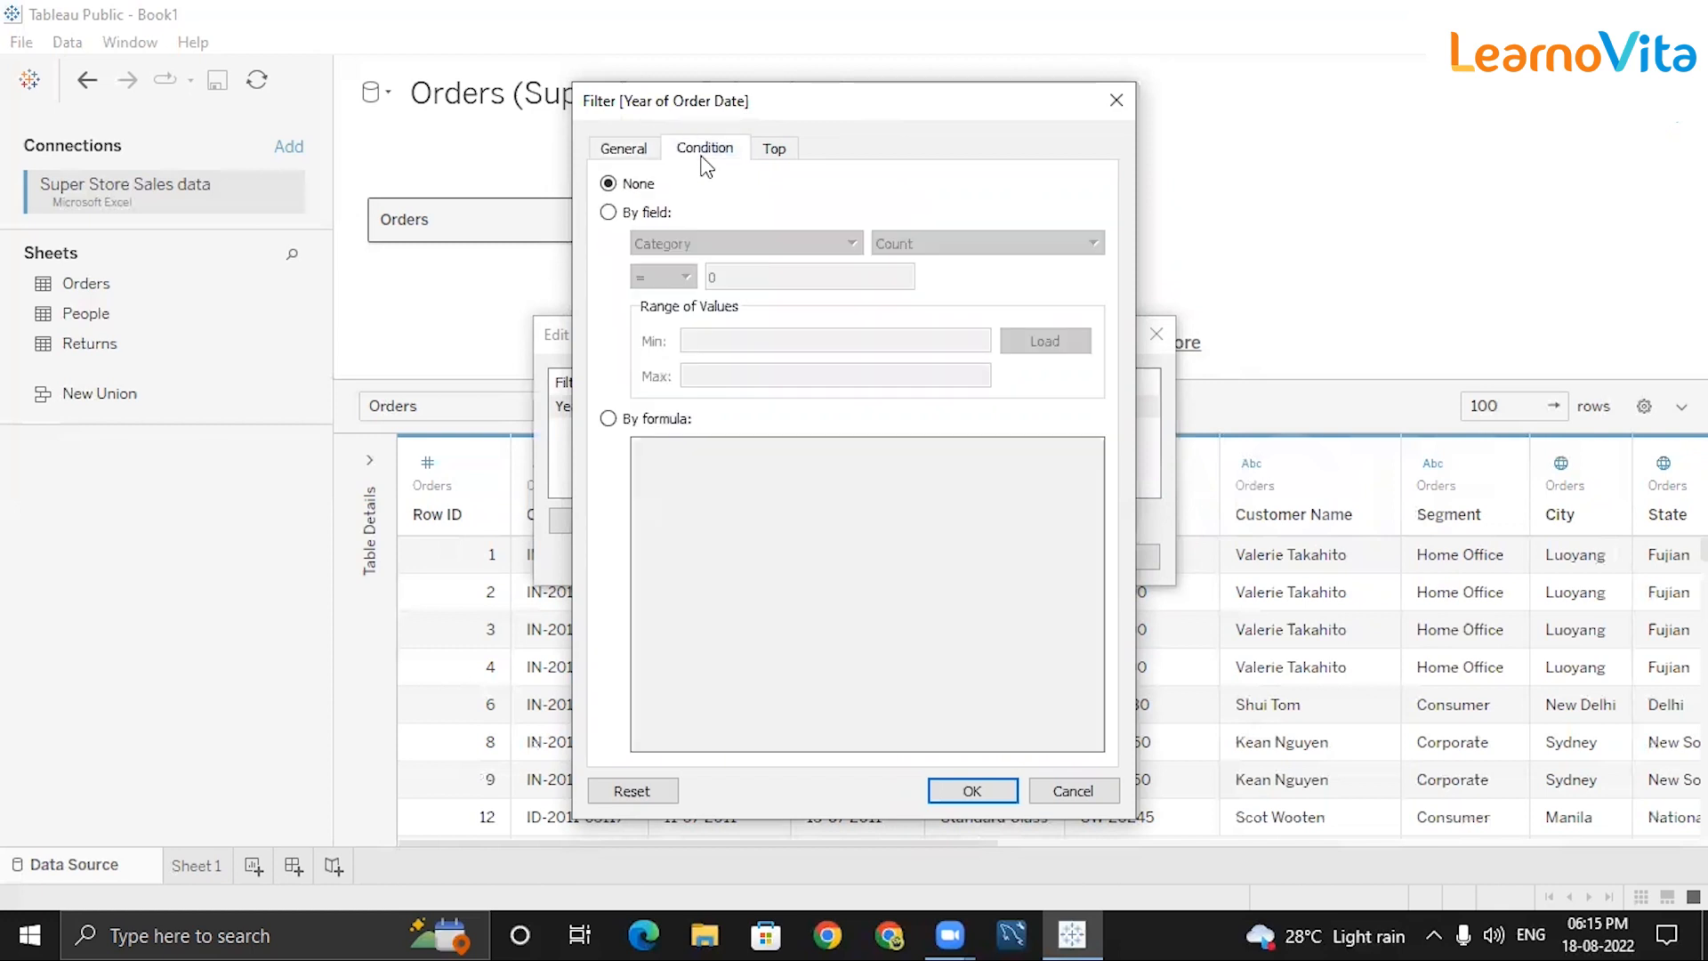
{"action": "left_click", "coordinate": [609, 212]}
{"action": "left_click", "coordinate": [743, 244]}
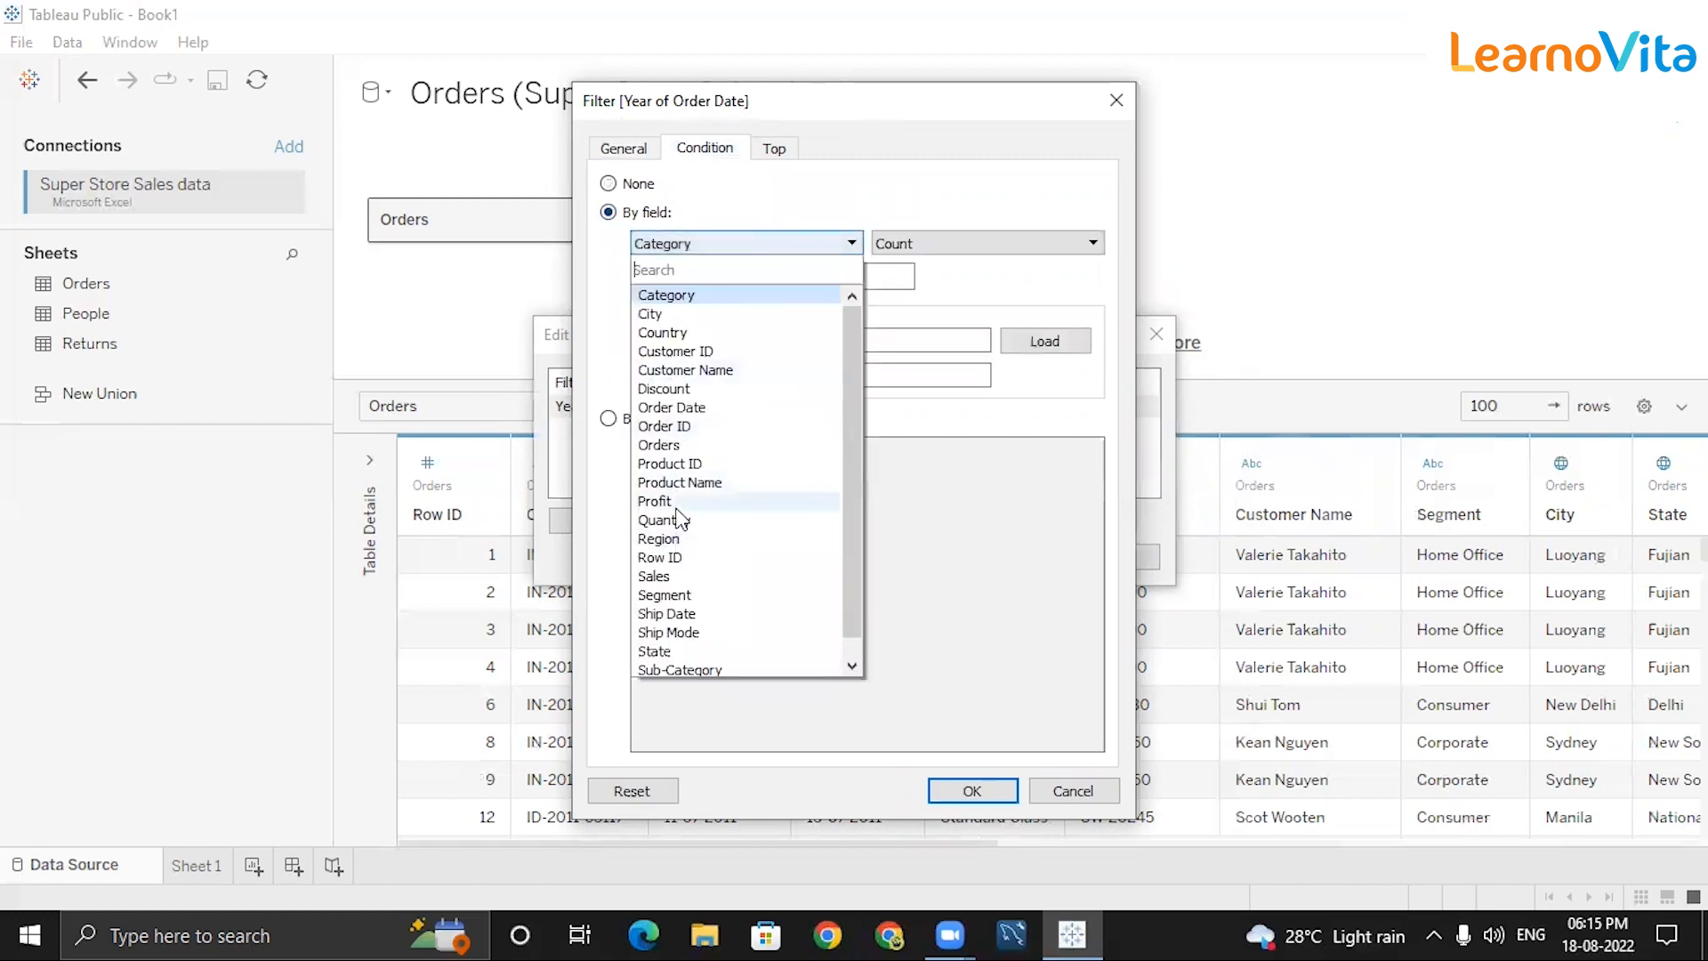
{"action": "left_click", "coordinate": [746, 500]}
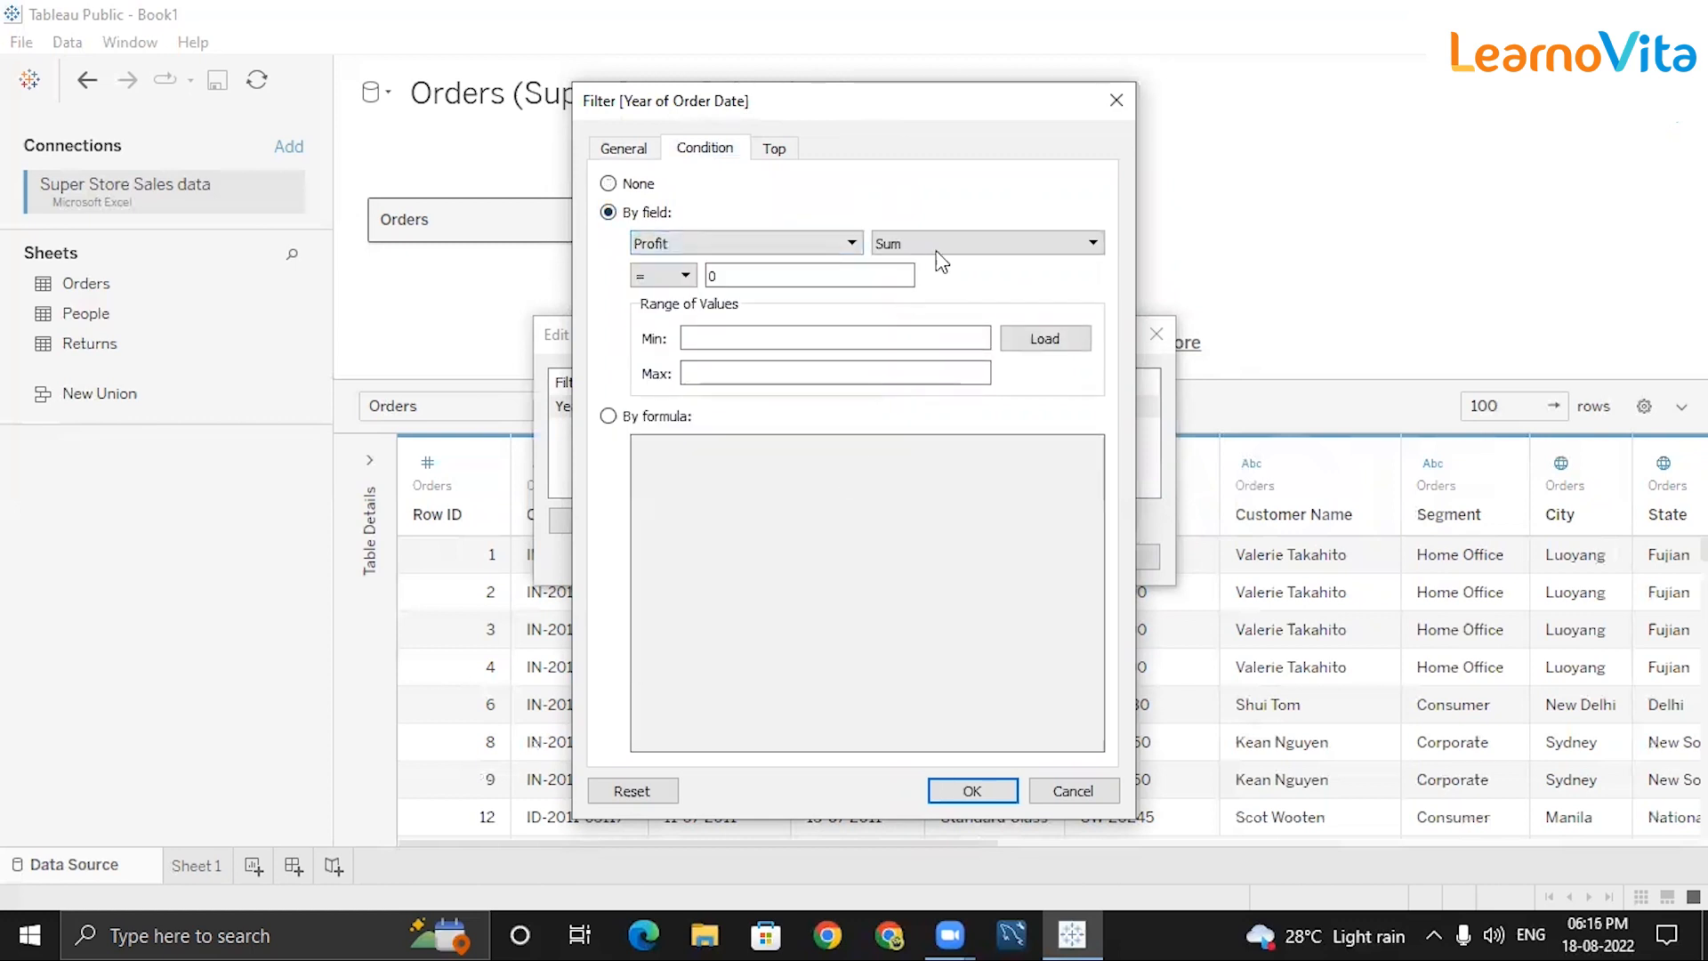
{"action": "left_click", "coordinate": [685, 276]}
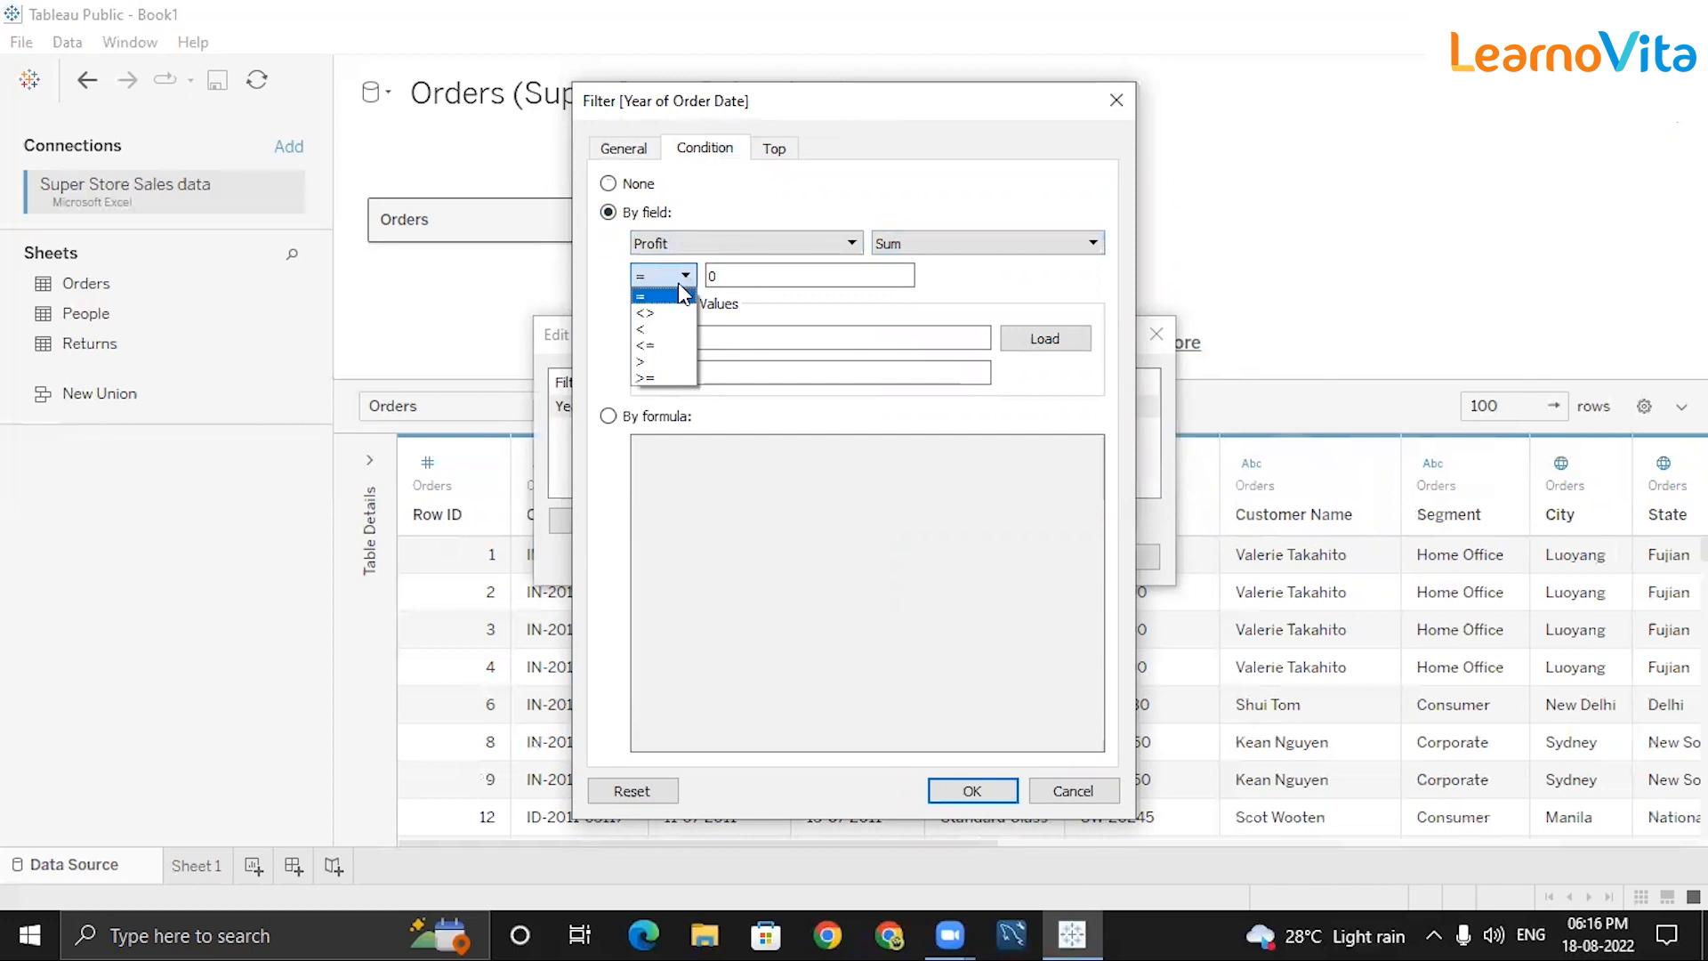
{"action": "left_click", "coordinate": [667, 331]}
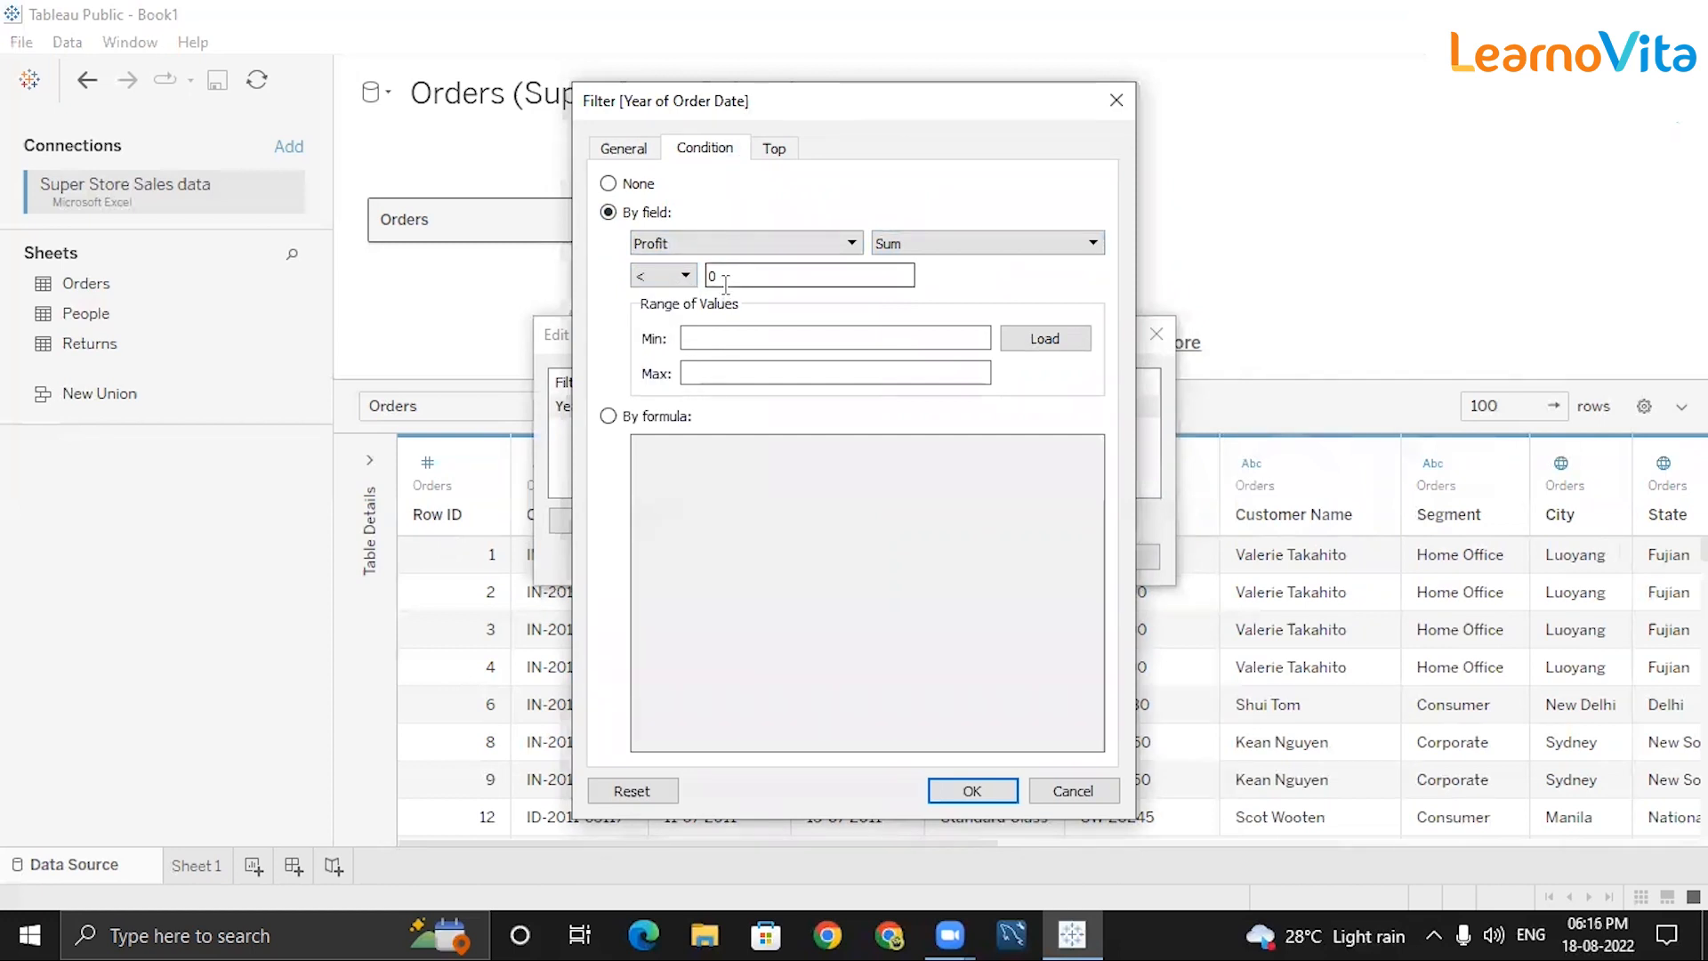
{"action": "left_click", "coordinate": [681, 276]}
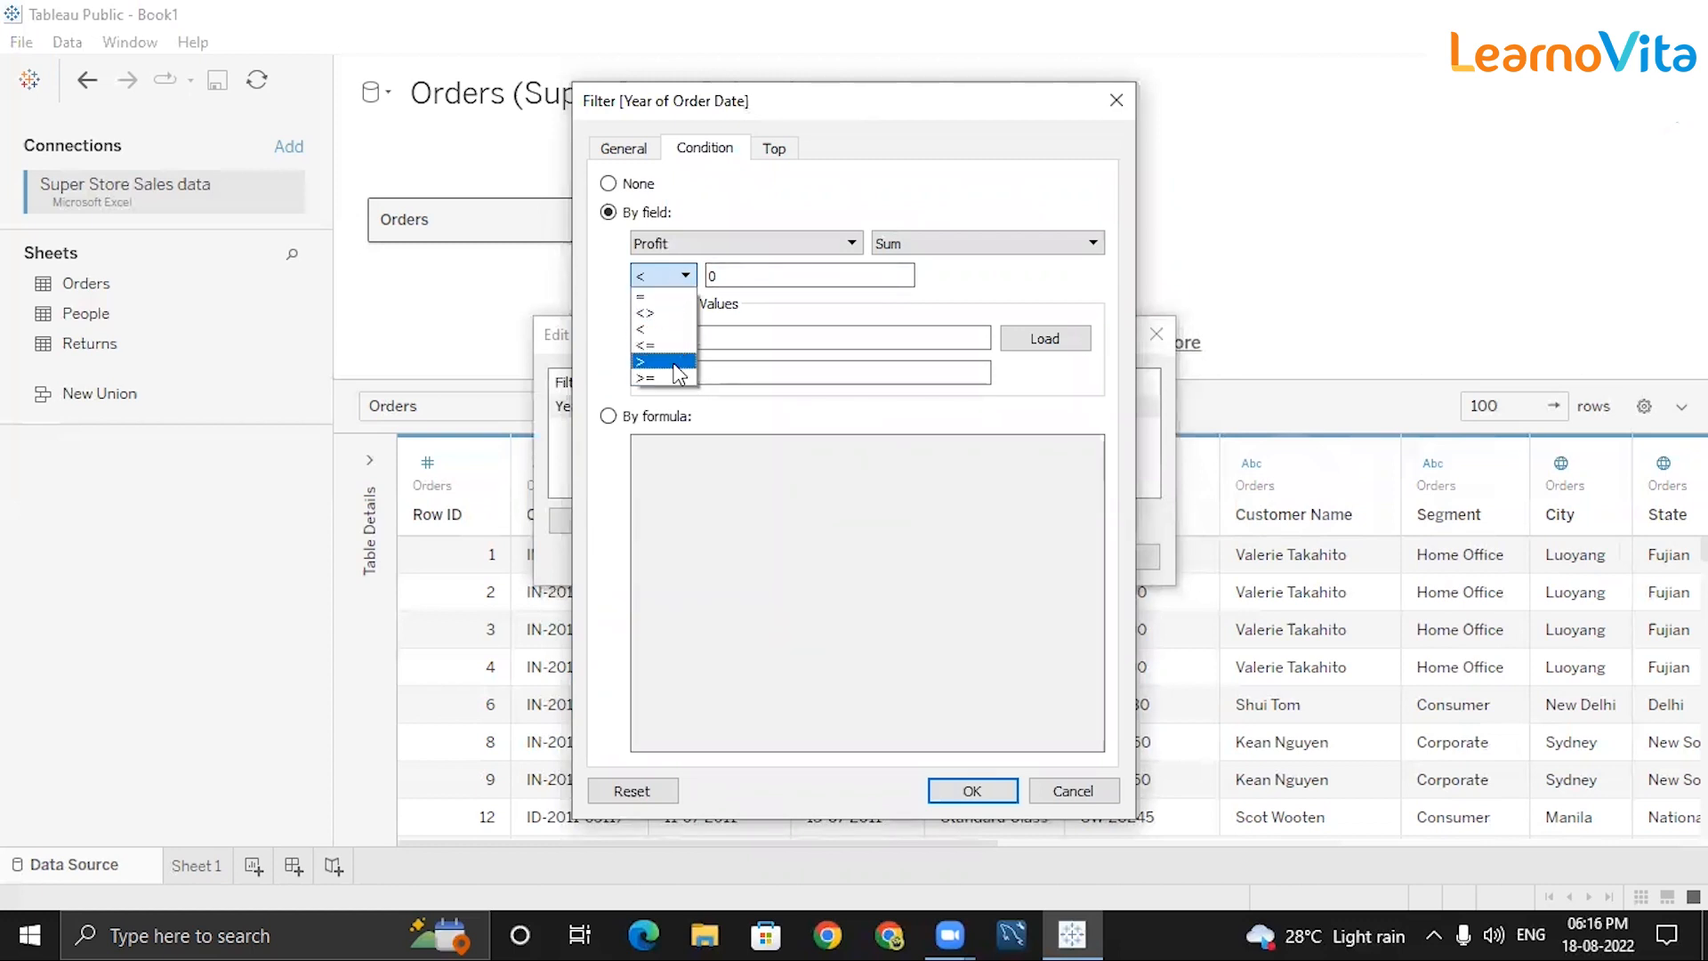
{"action": "left_click", "coordinate": [674, 331]}
{"action": "left_click", "coordinate": [747, 278]}
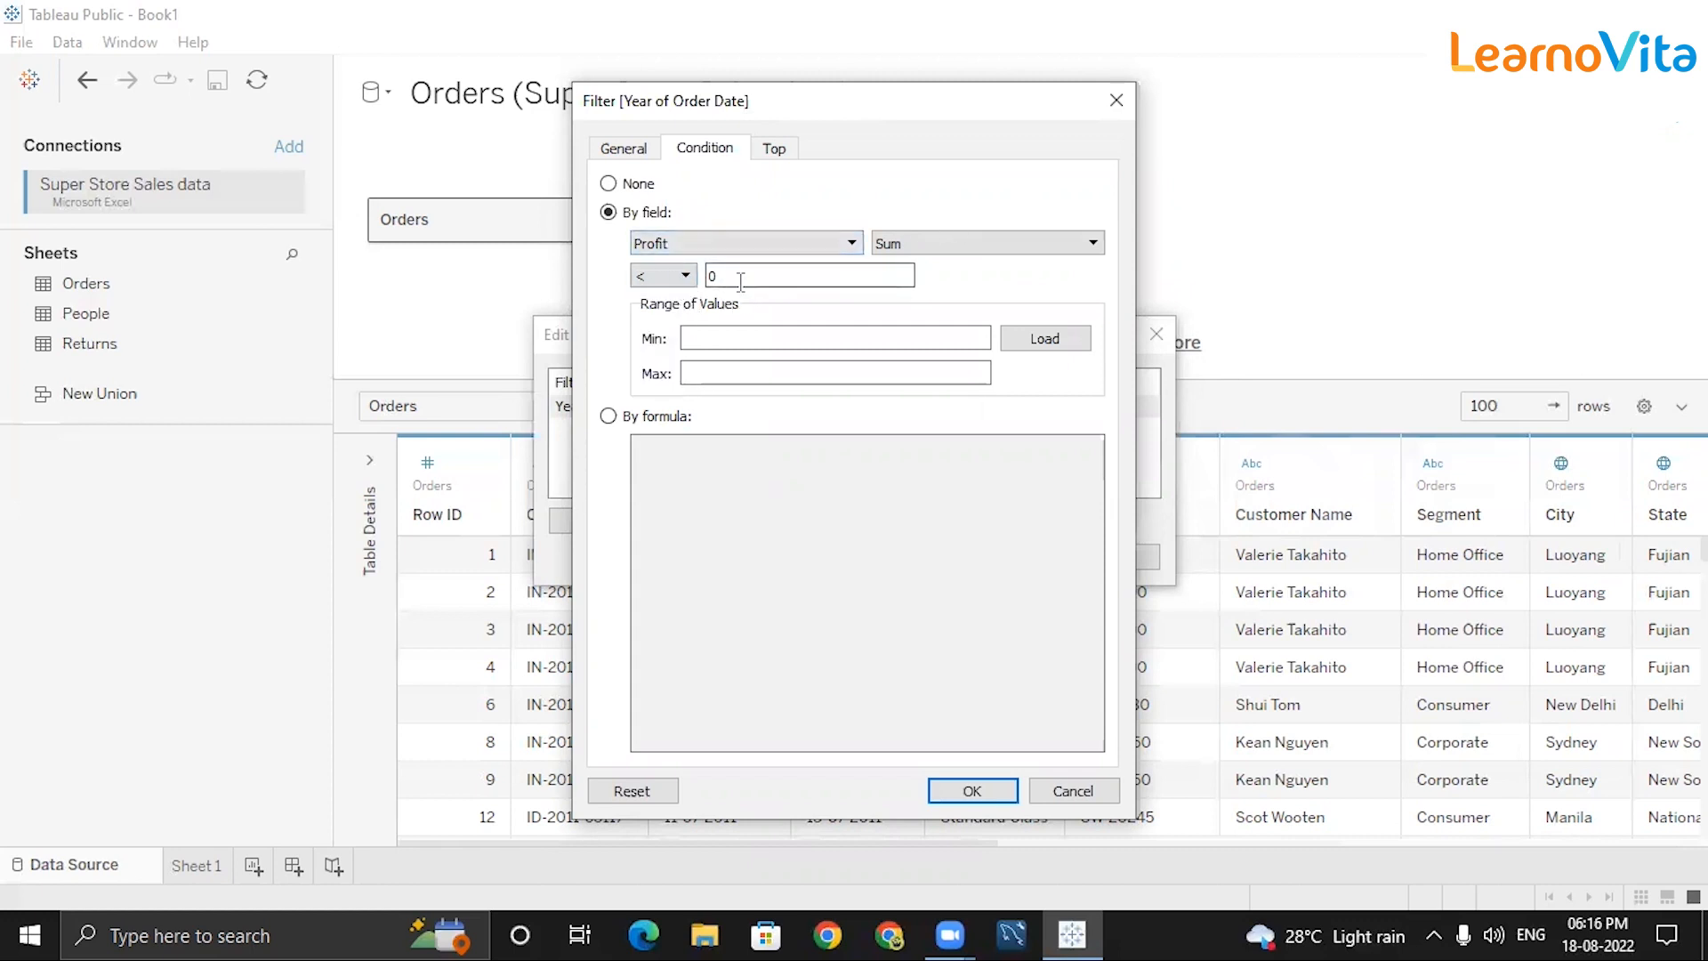
{"action": "left_click", "coordinate": [983, 789]}
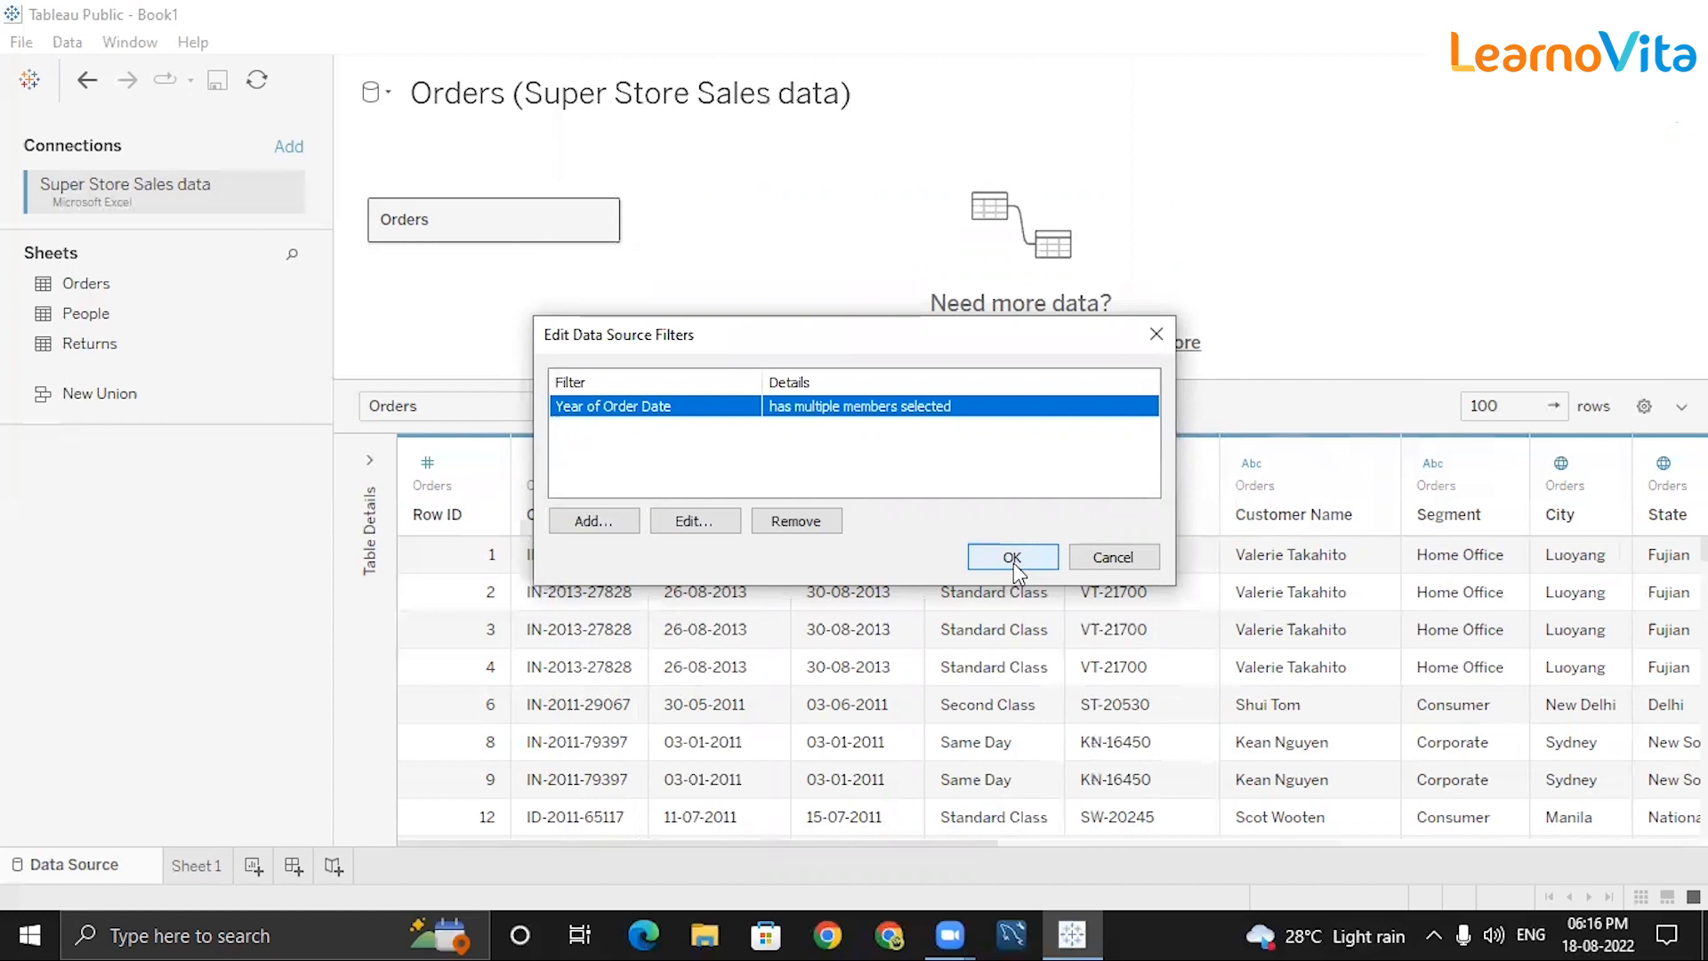
Apply the filters, then check the years 2011 and 2012 in the year checklist.
{"action": "left_click", "coordinate": [1013, 562]}
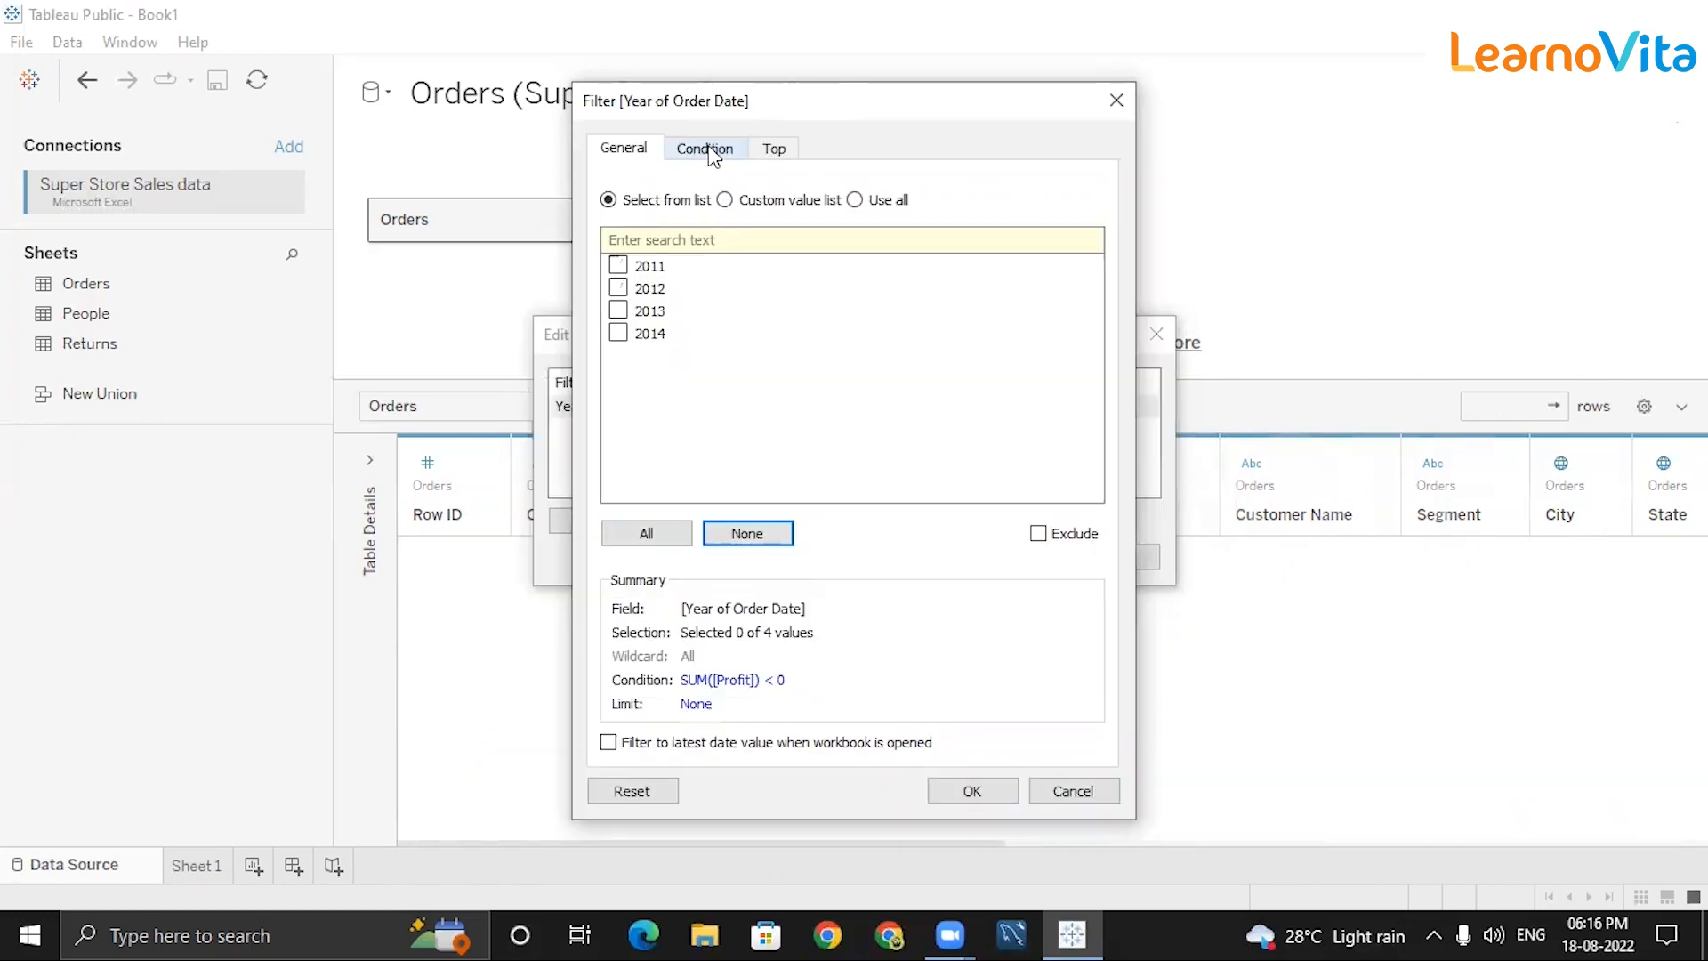
{"action": "left_click", "coordinate": [707, 149]}
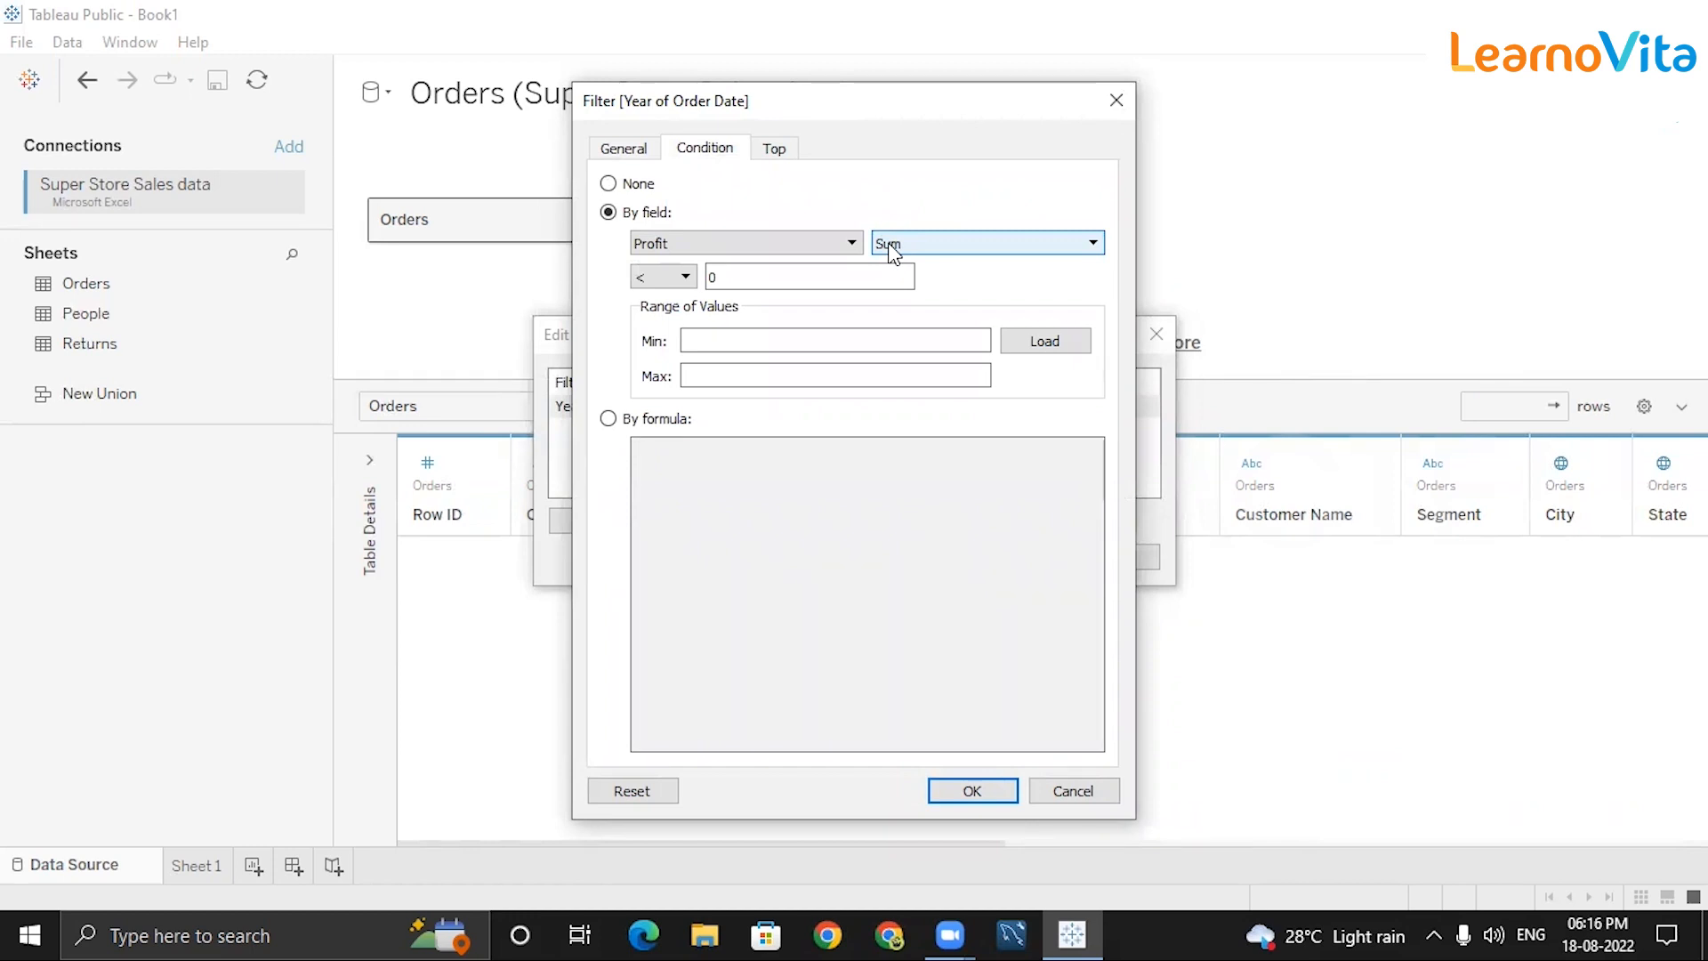
{"action": "left_click", "coordinate": [633, 152]}
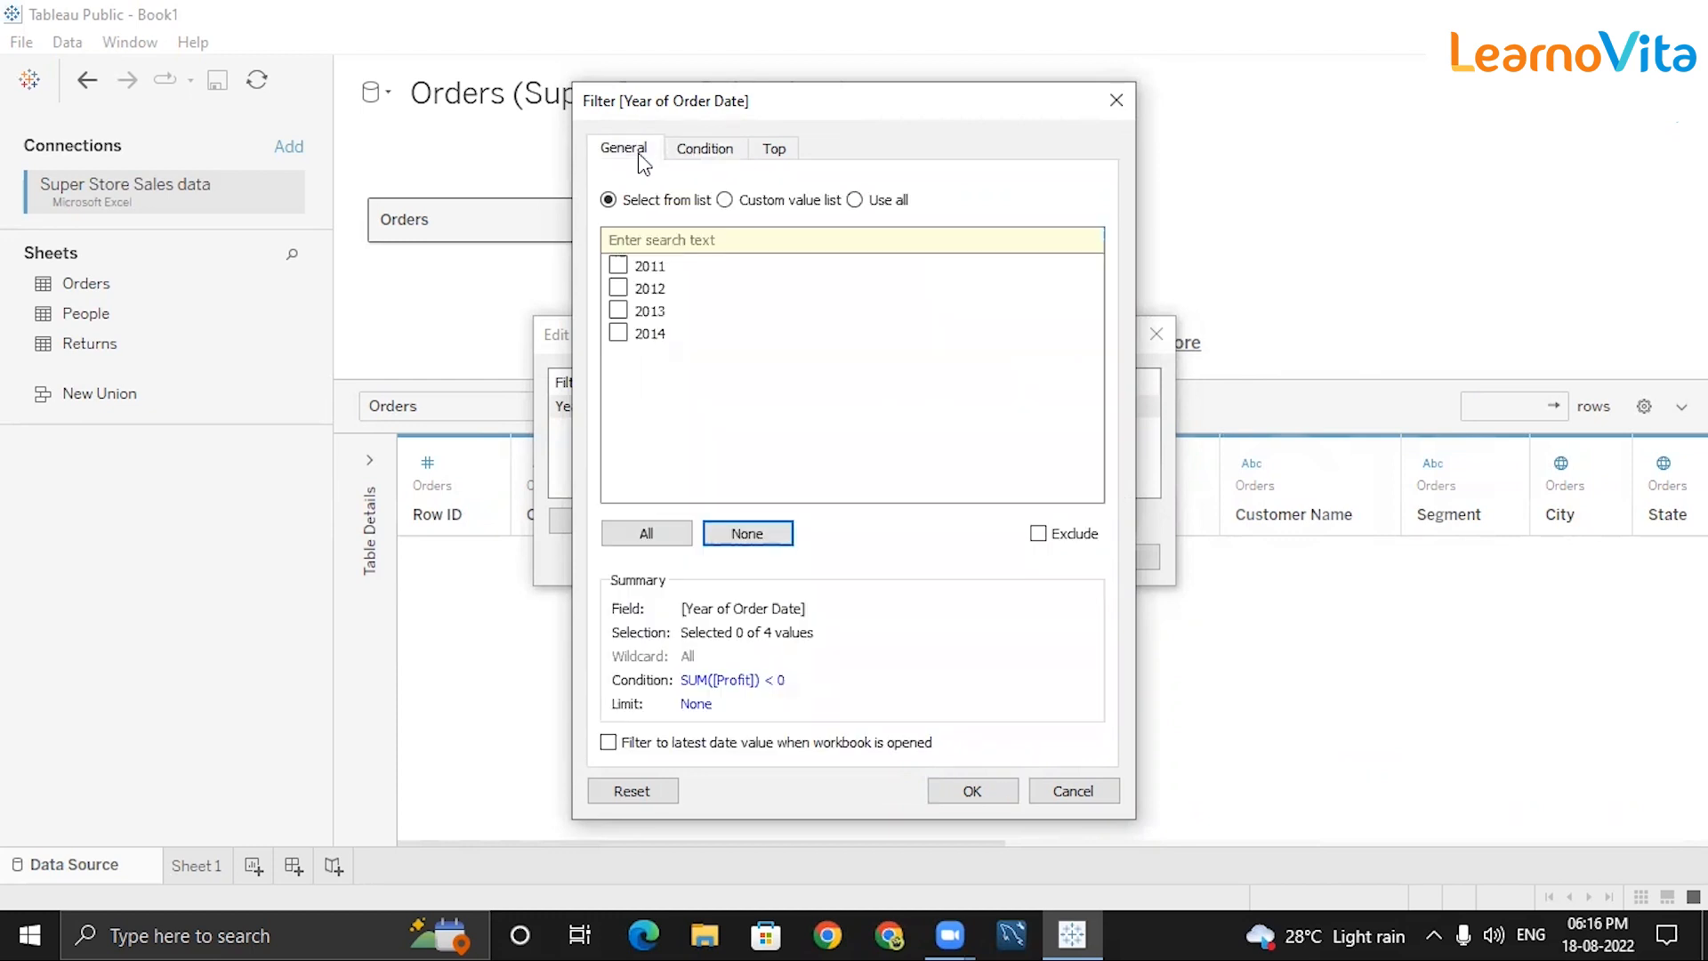
{"action": "left_click", "coordinate": [631, 267]}
{"action": "left_click", "coordinate": [619, 287]}
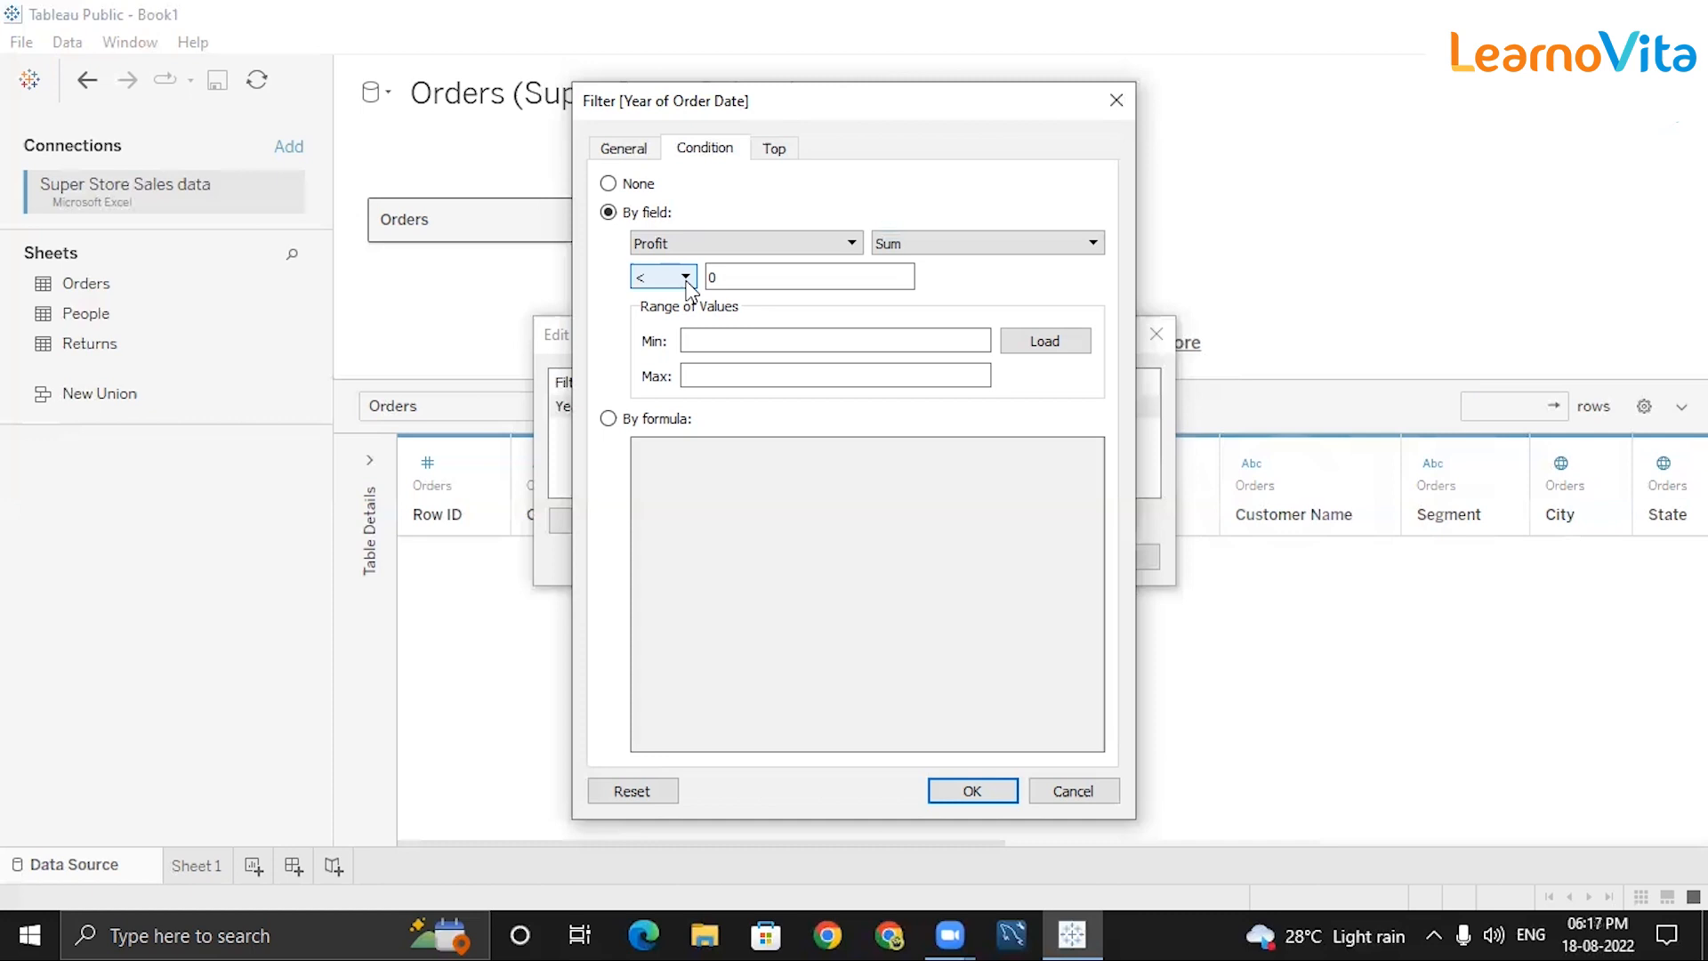
Keep the Sum of Profit < 0 condition and confirm the year filter.
{"action": "left_click", "coordinate": [735, 248]}
{"action": "left_click", "coordinate": [680, 500]}
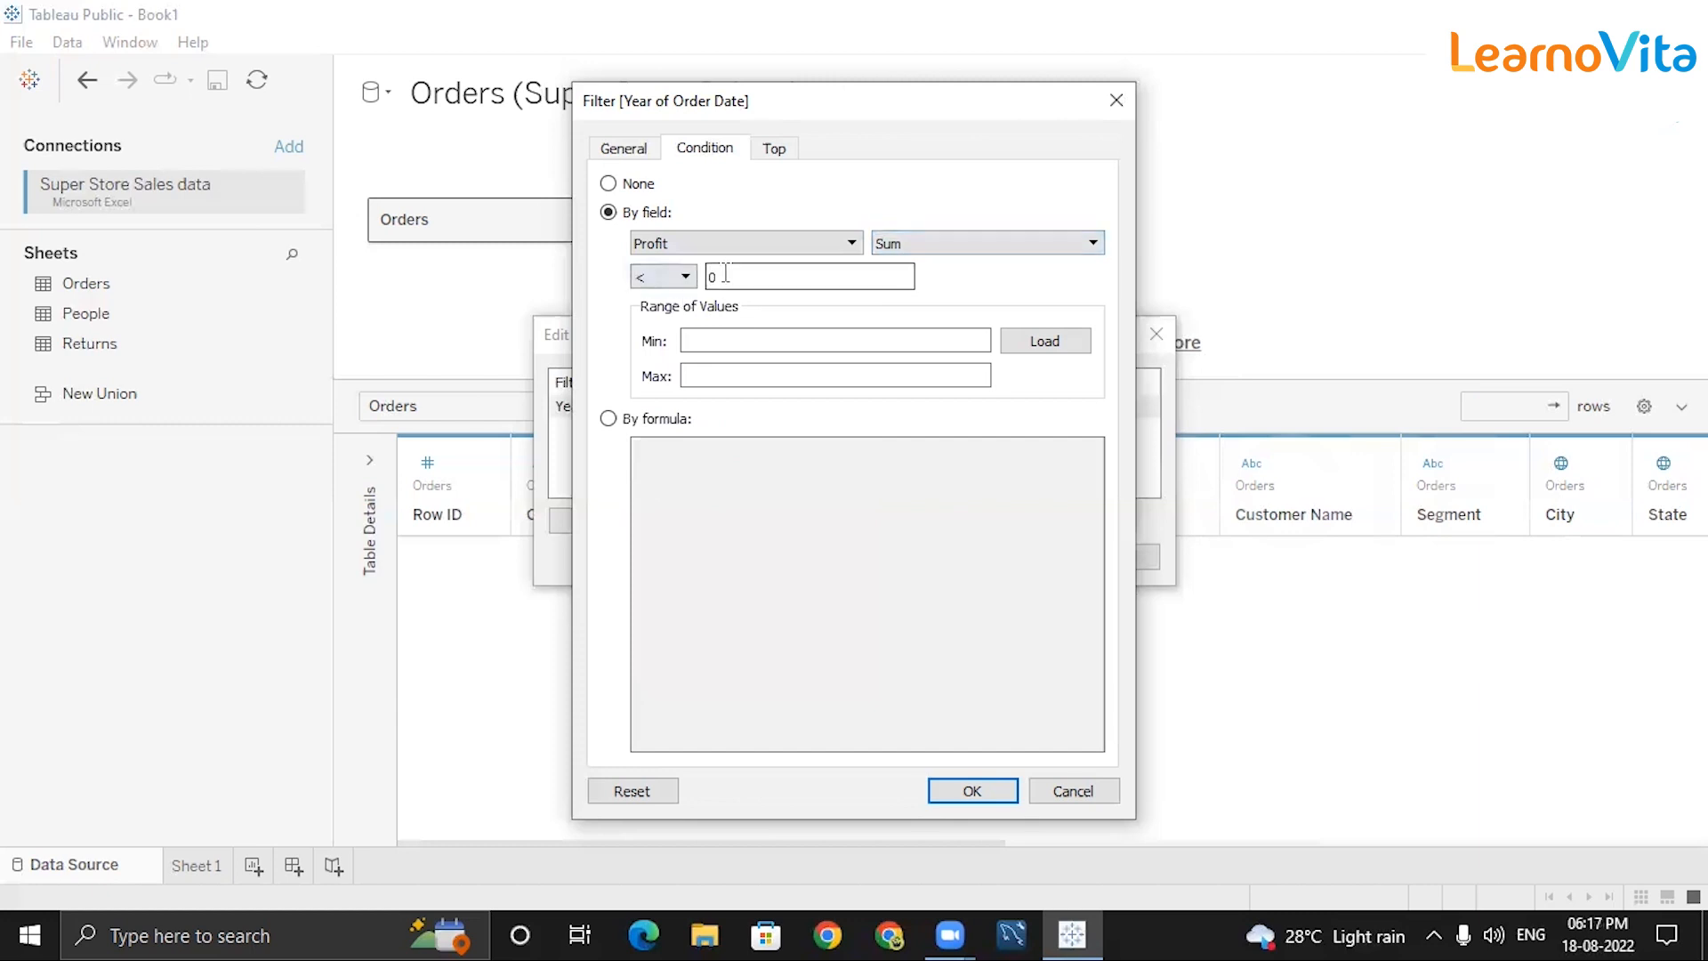
{"action": "left_click", "coordinate": [655, 274]}
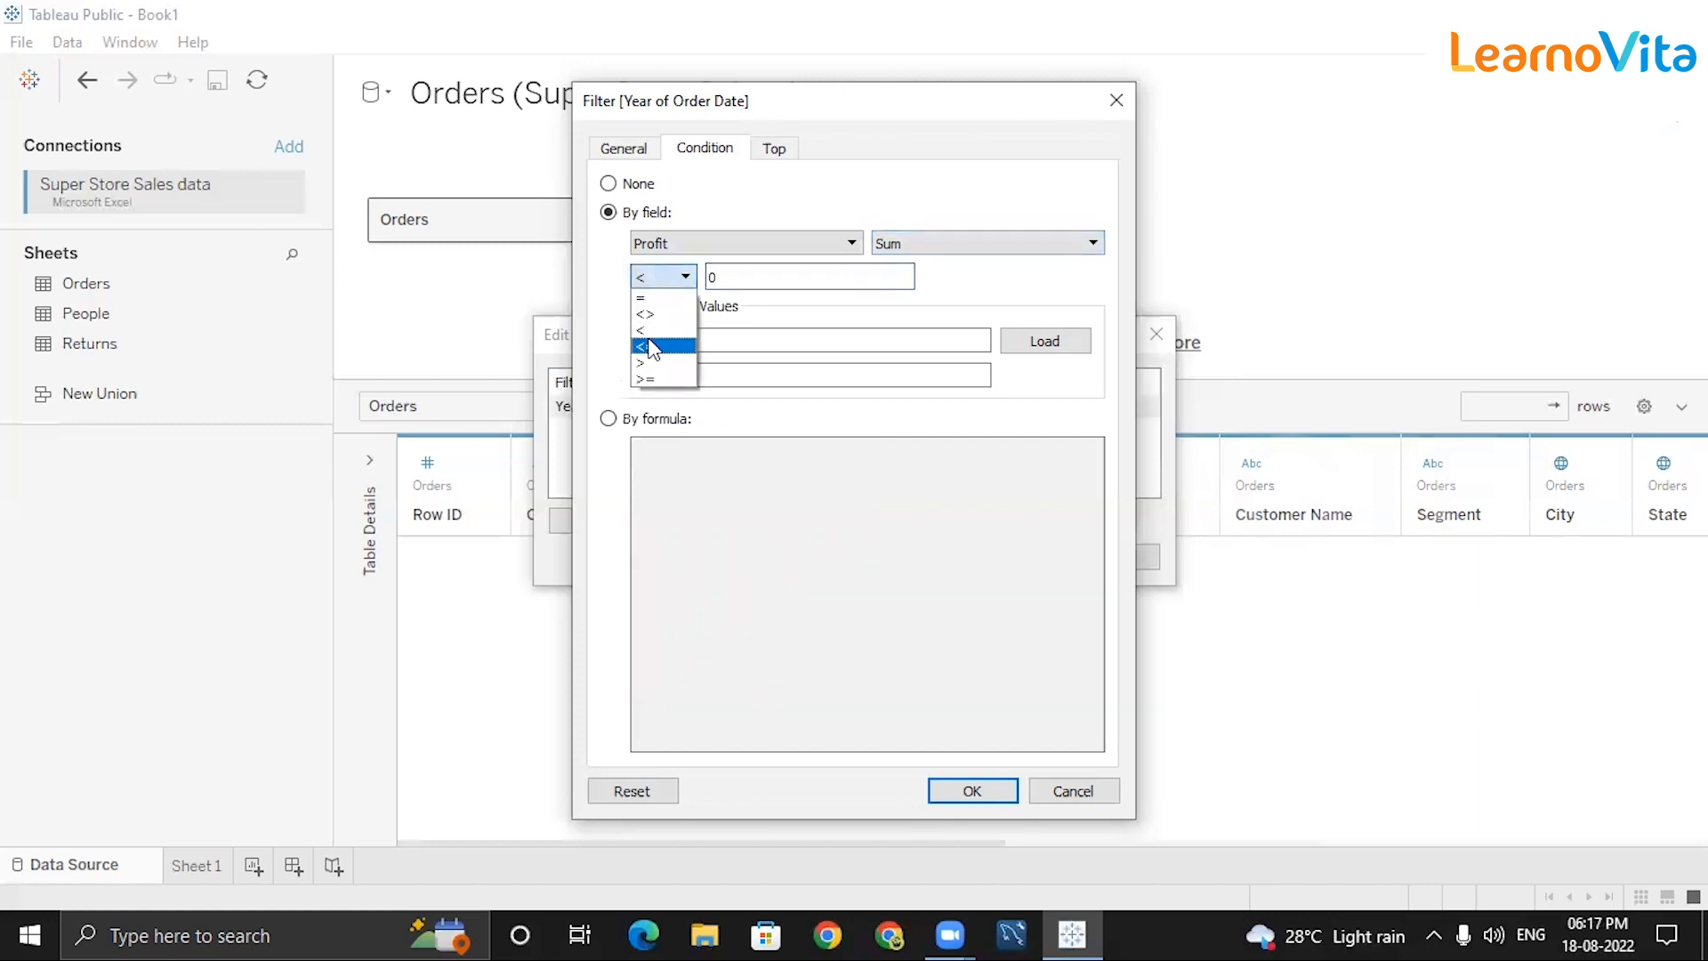
{"action": "left_click", "coordinate": [728, 276]}
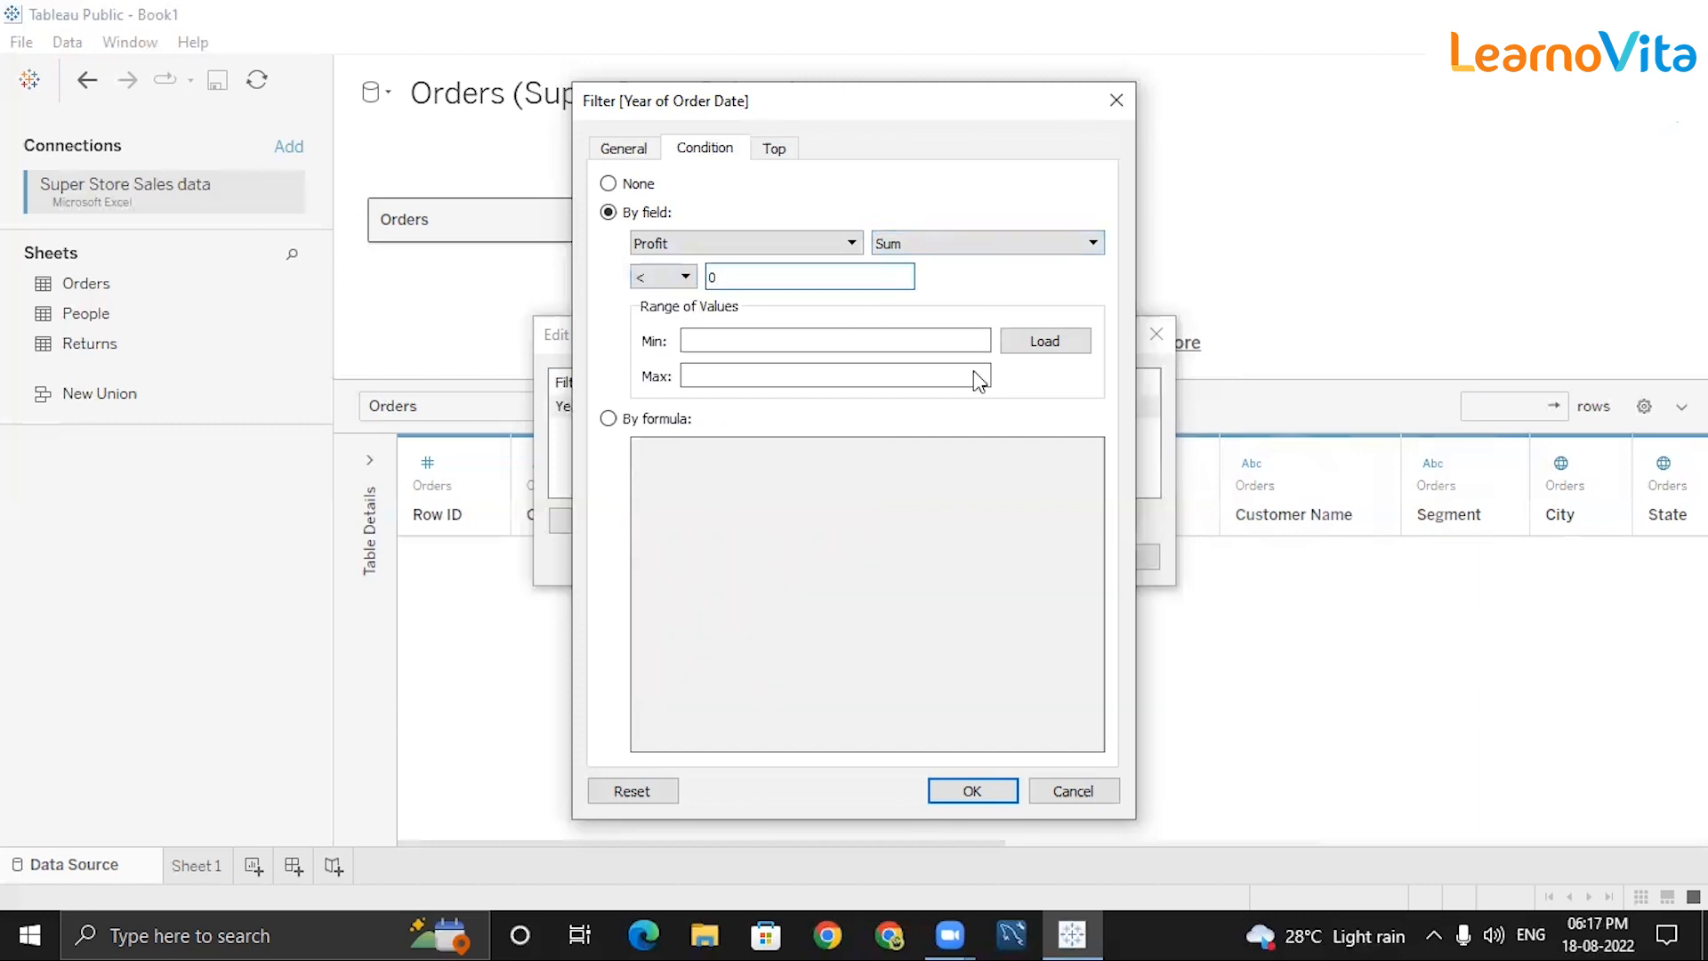
{"action": "left_click", "coordinate": [981, 790]}
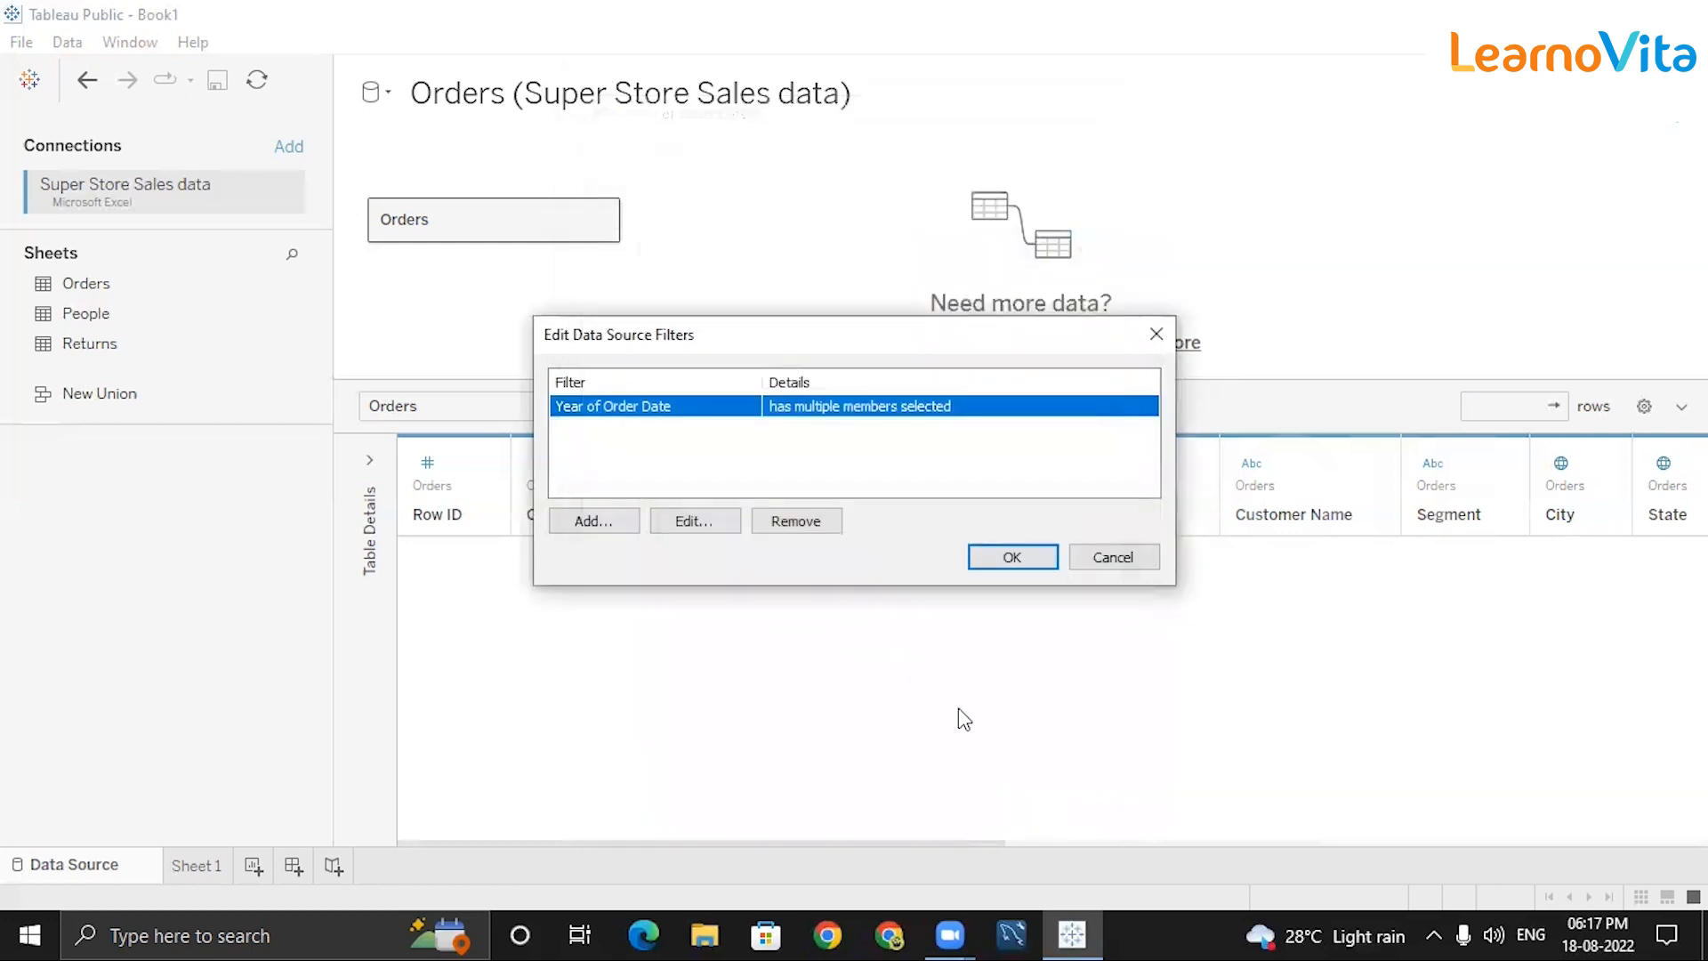
Widen the Year of Order Date filter to all four years, 2011–2014, and apply.
{"action": "left_click", "coordinate": [996, 558]}
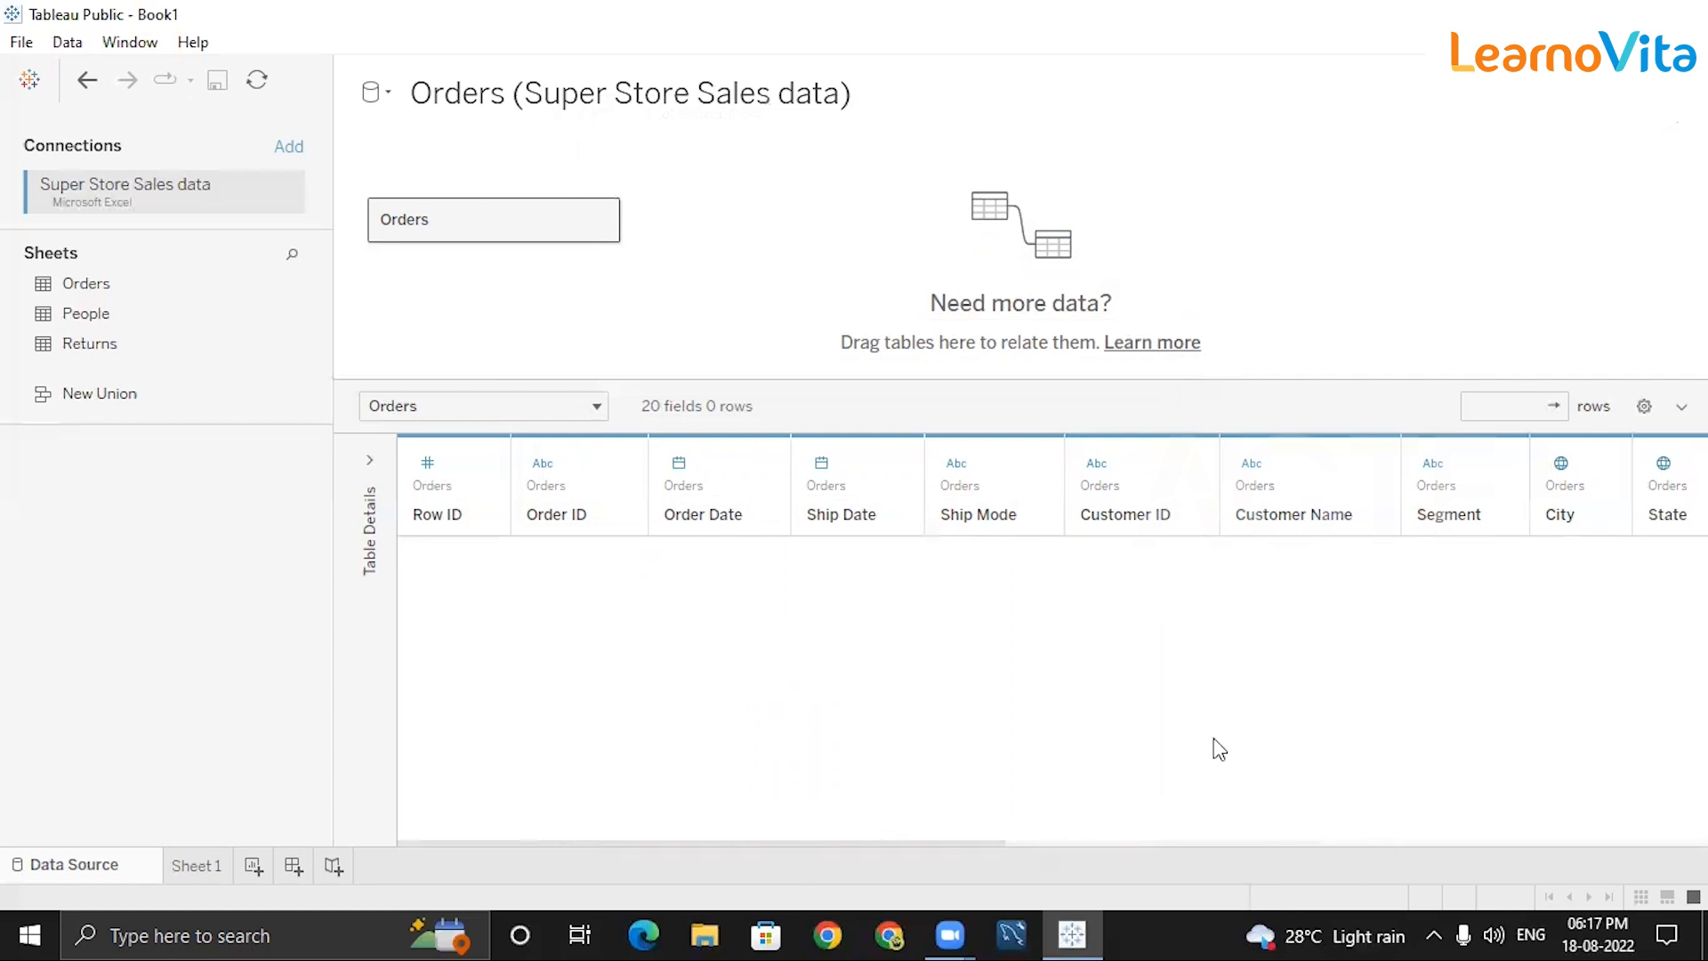
{"action": "left_click", "coordinate": [1669, 133]}
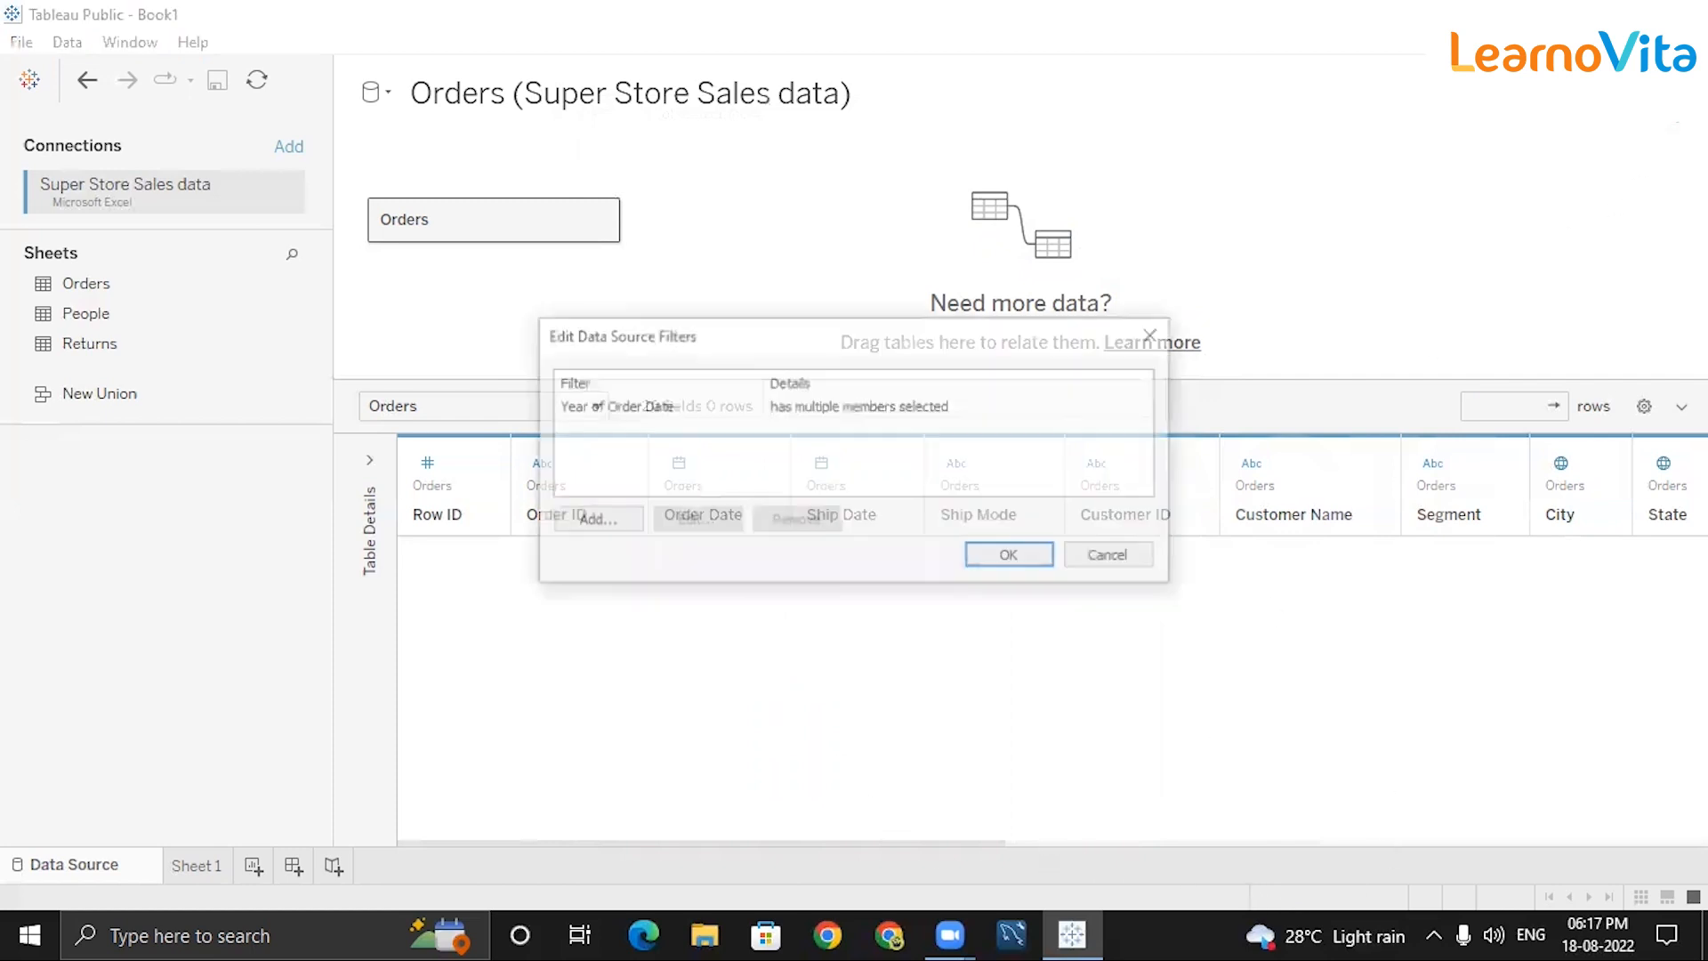
{"action": "left_click", "coordinate": [891, 413]}
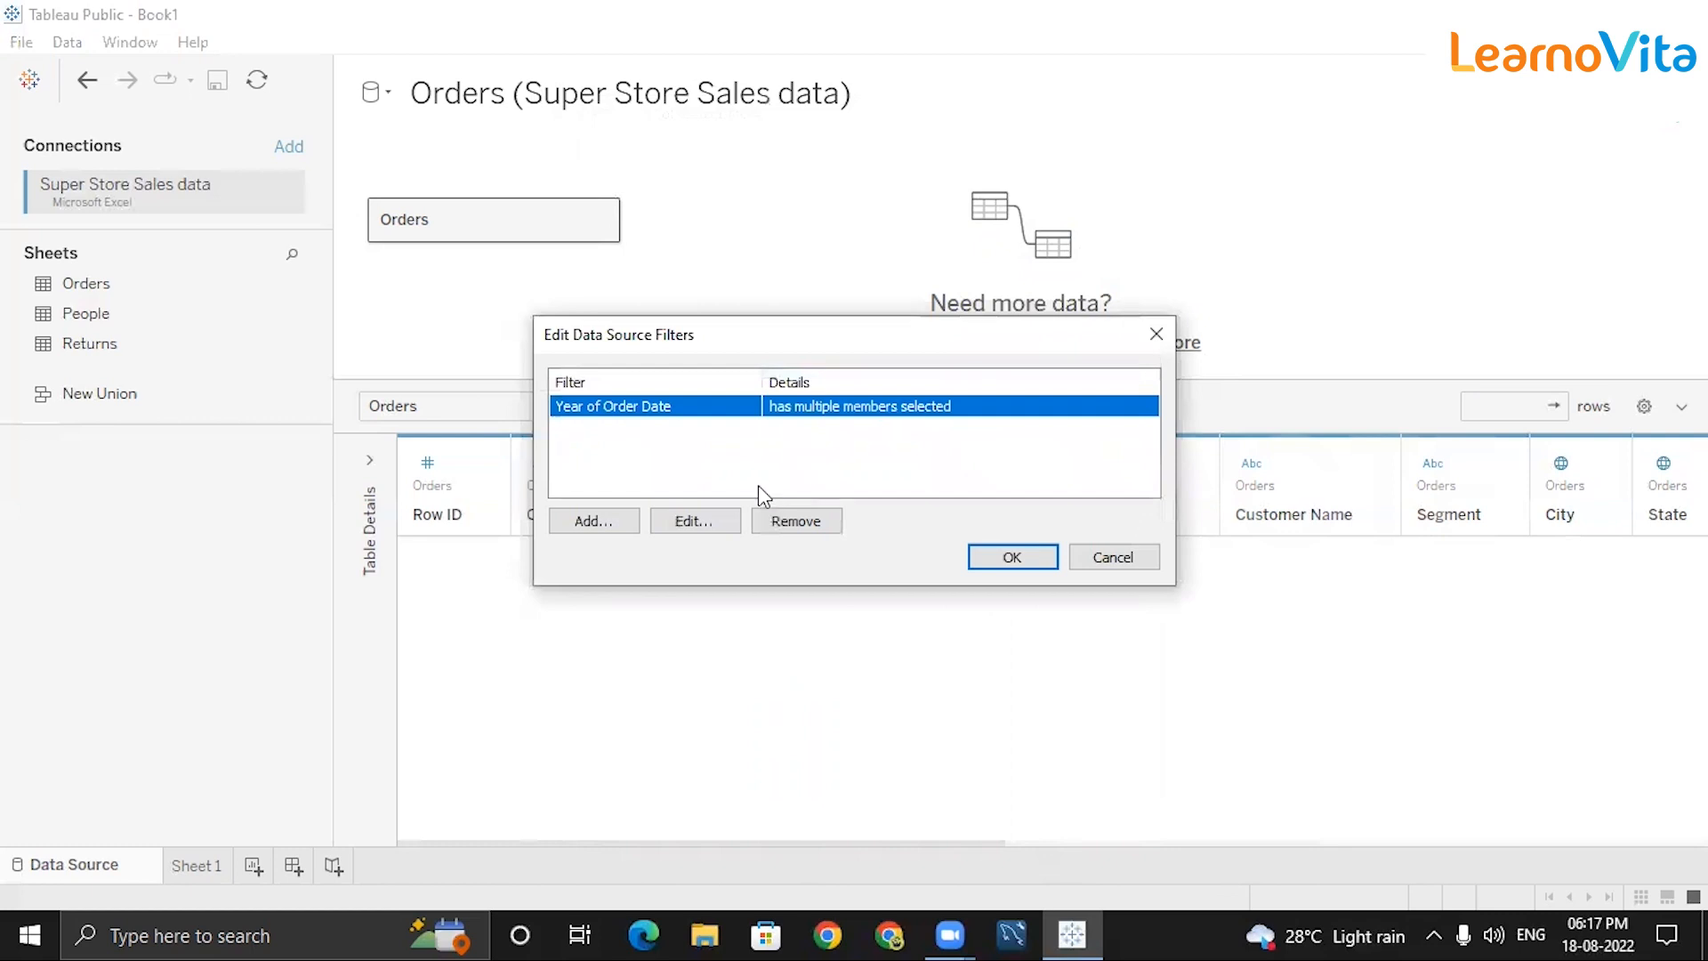
{"action": "left_click", "coordinate": [703, 528]}
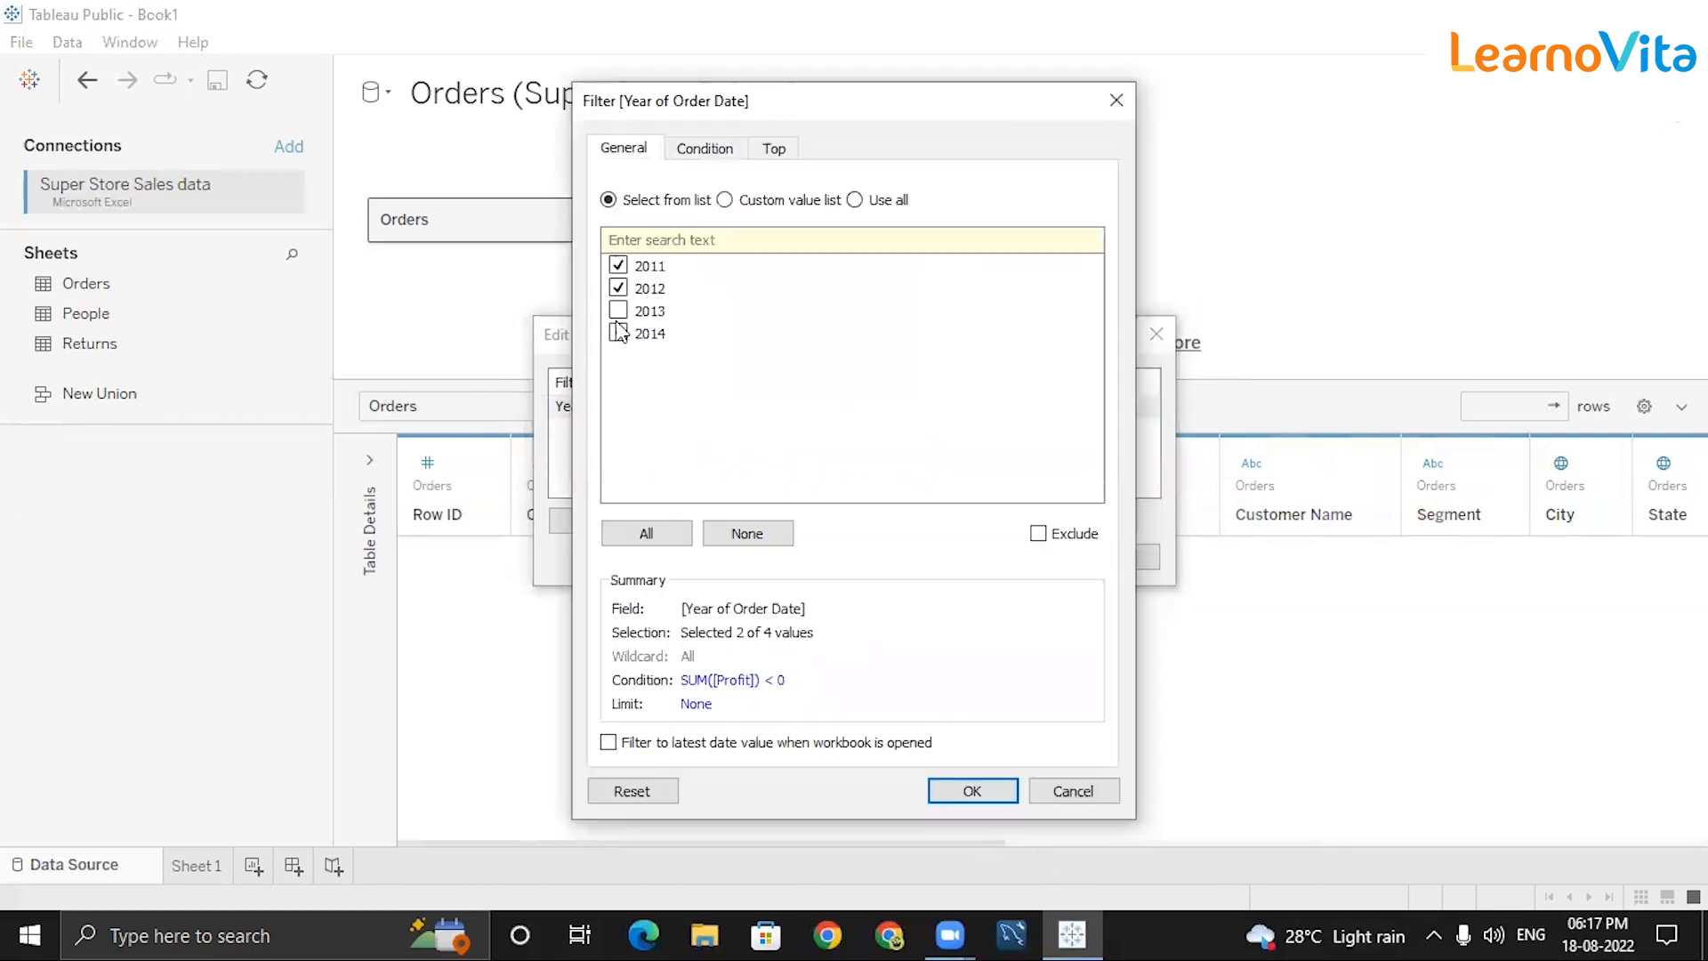
{"action": "left_click", "coordinate": [625, 286]}
{"action": "left_click", "coordinate": [628, 263]}
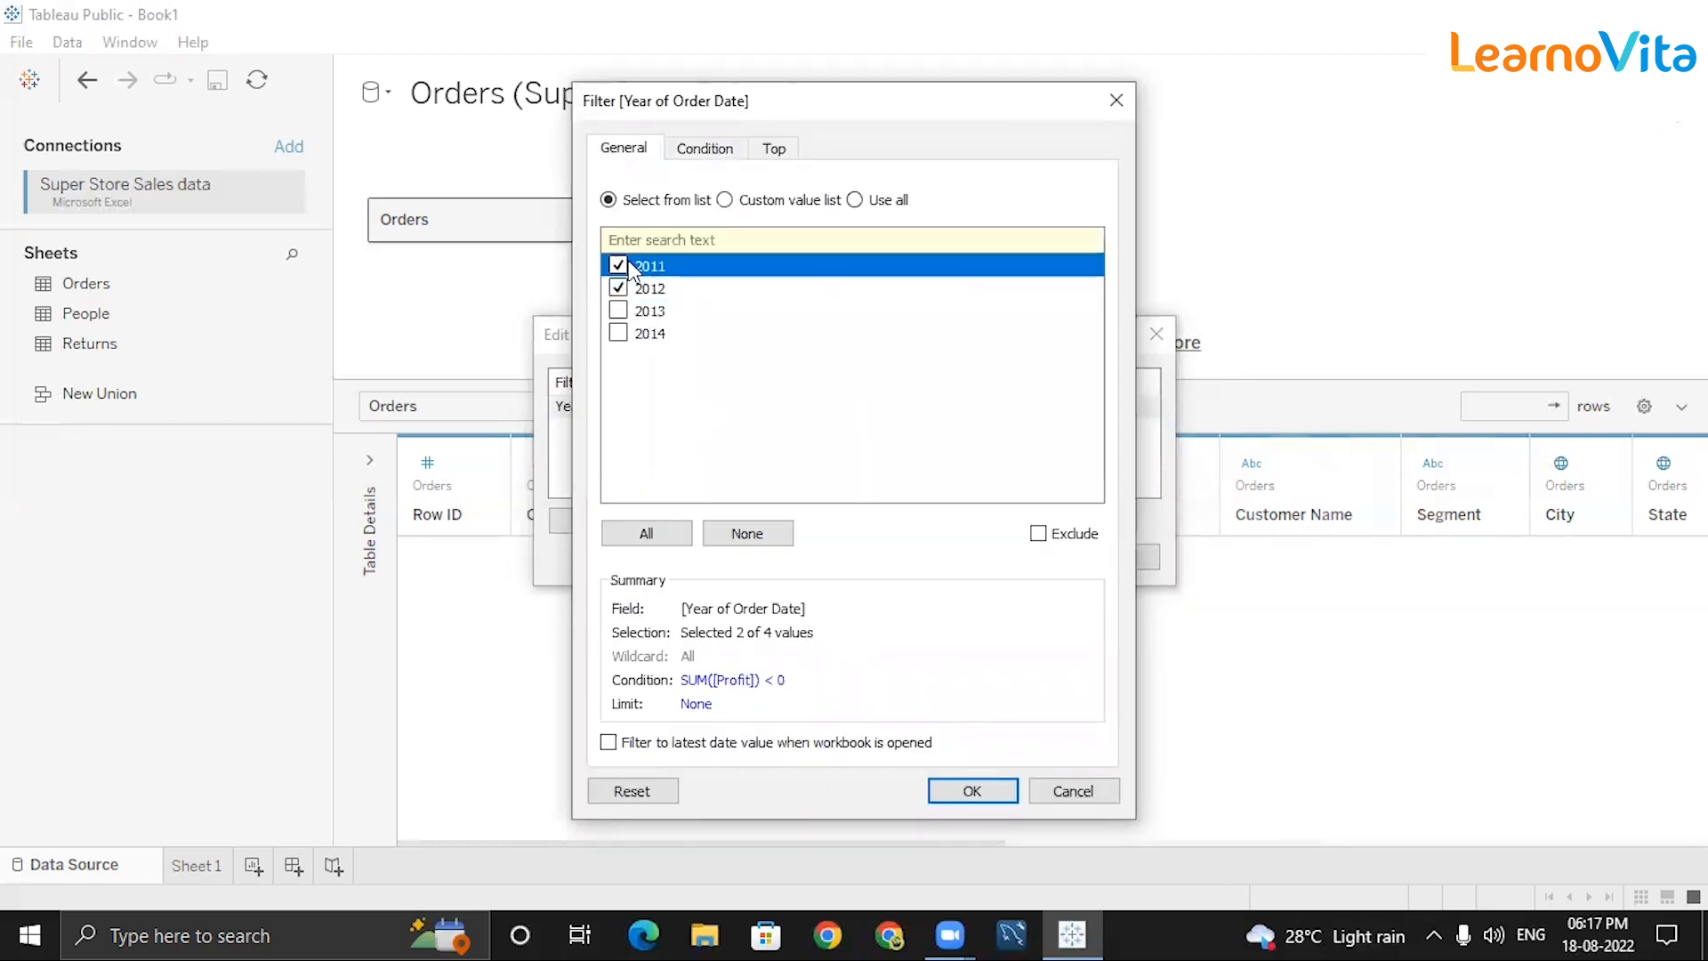
{"action": "left_click", "coordinate": [627, 528]}
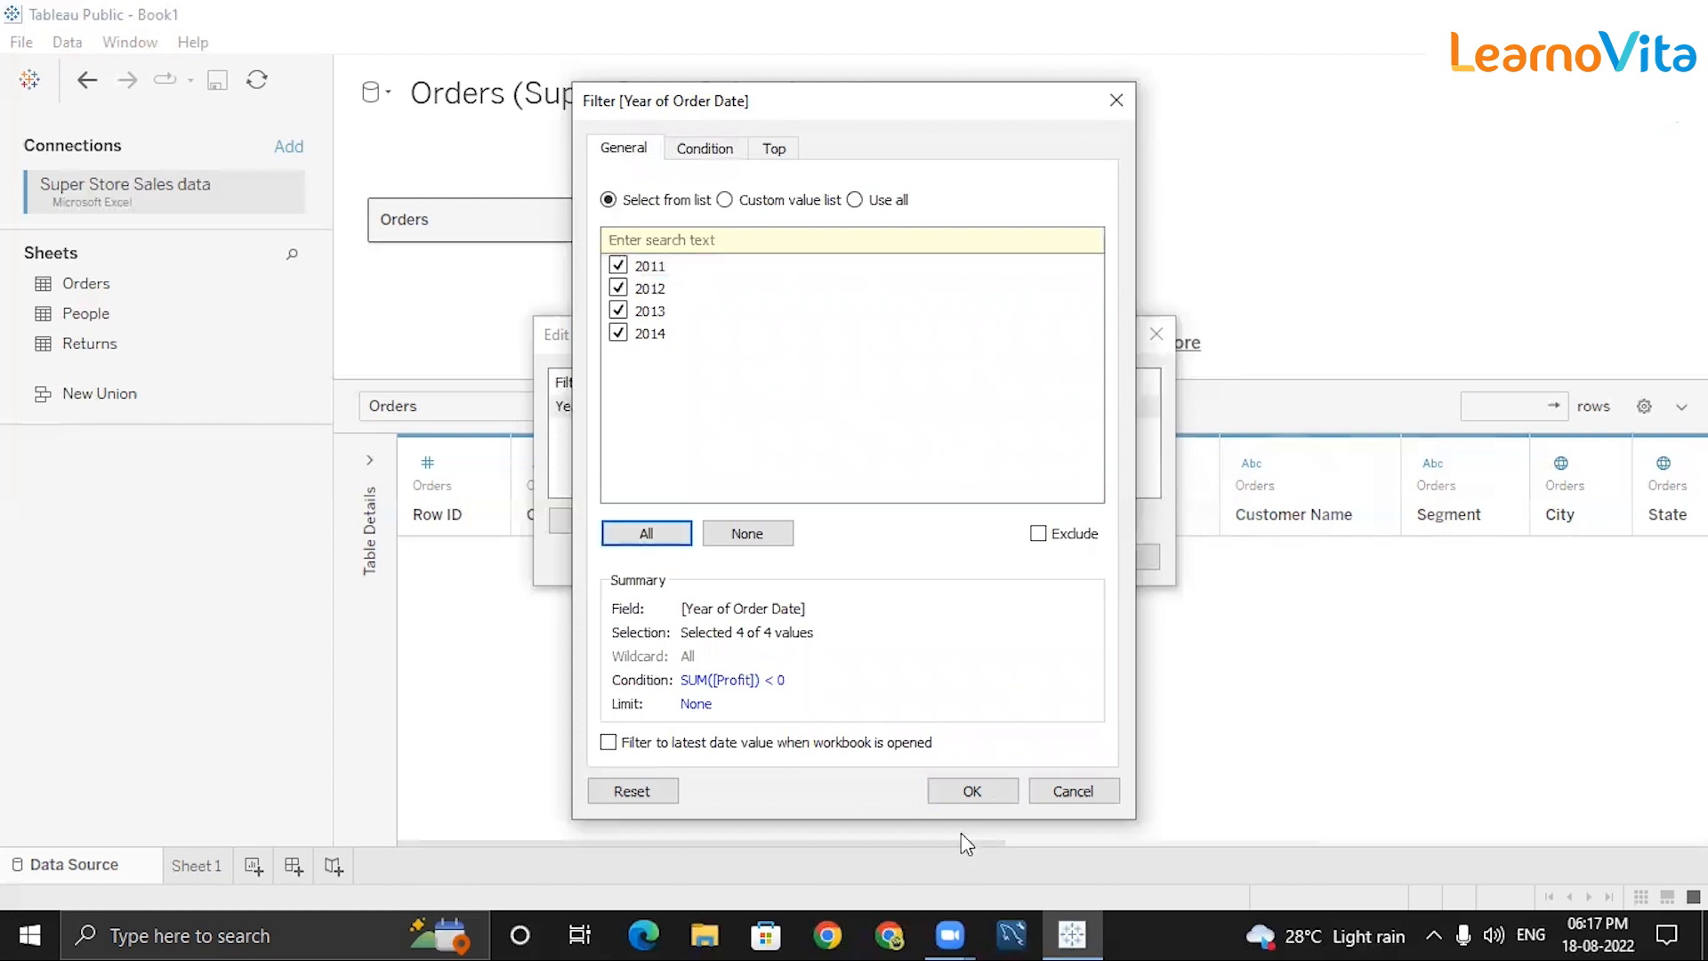
{"action": "left_click", "coordinate": [972, 792]}
{"action": "left_click", "coordinate": [1007, 567]}
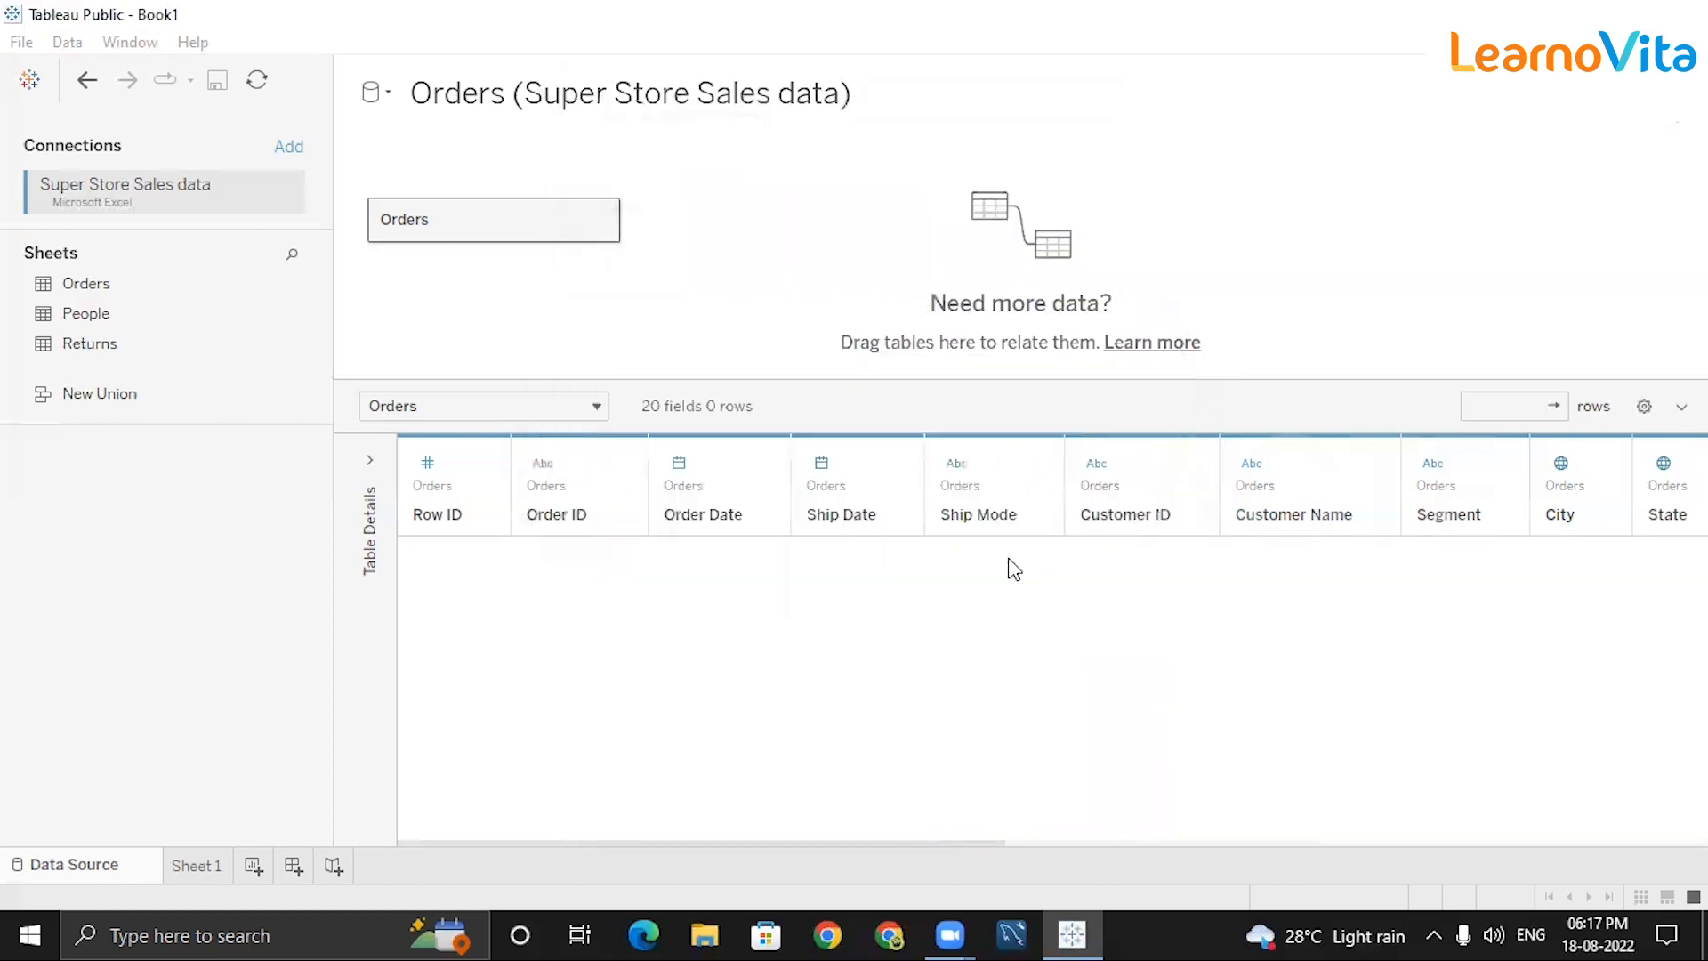
Give the Year of Order Date filter a Sum of Profit greater than 1000 condition.
{"action": "left_click", "coordinate": [1662, 133]}
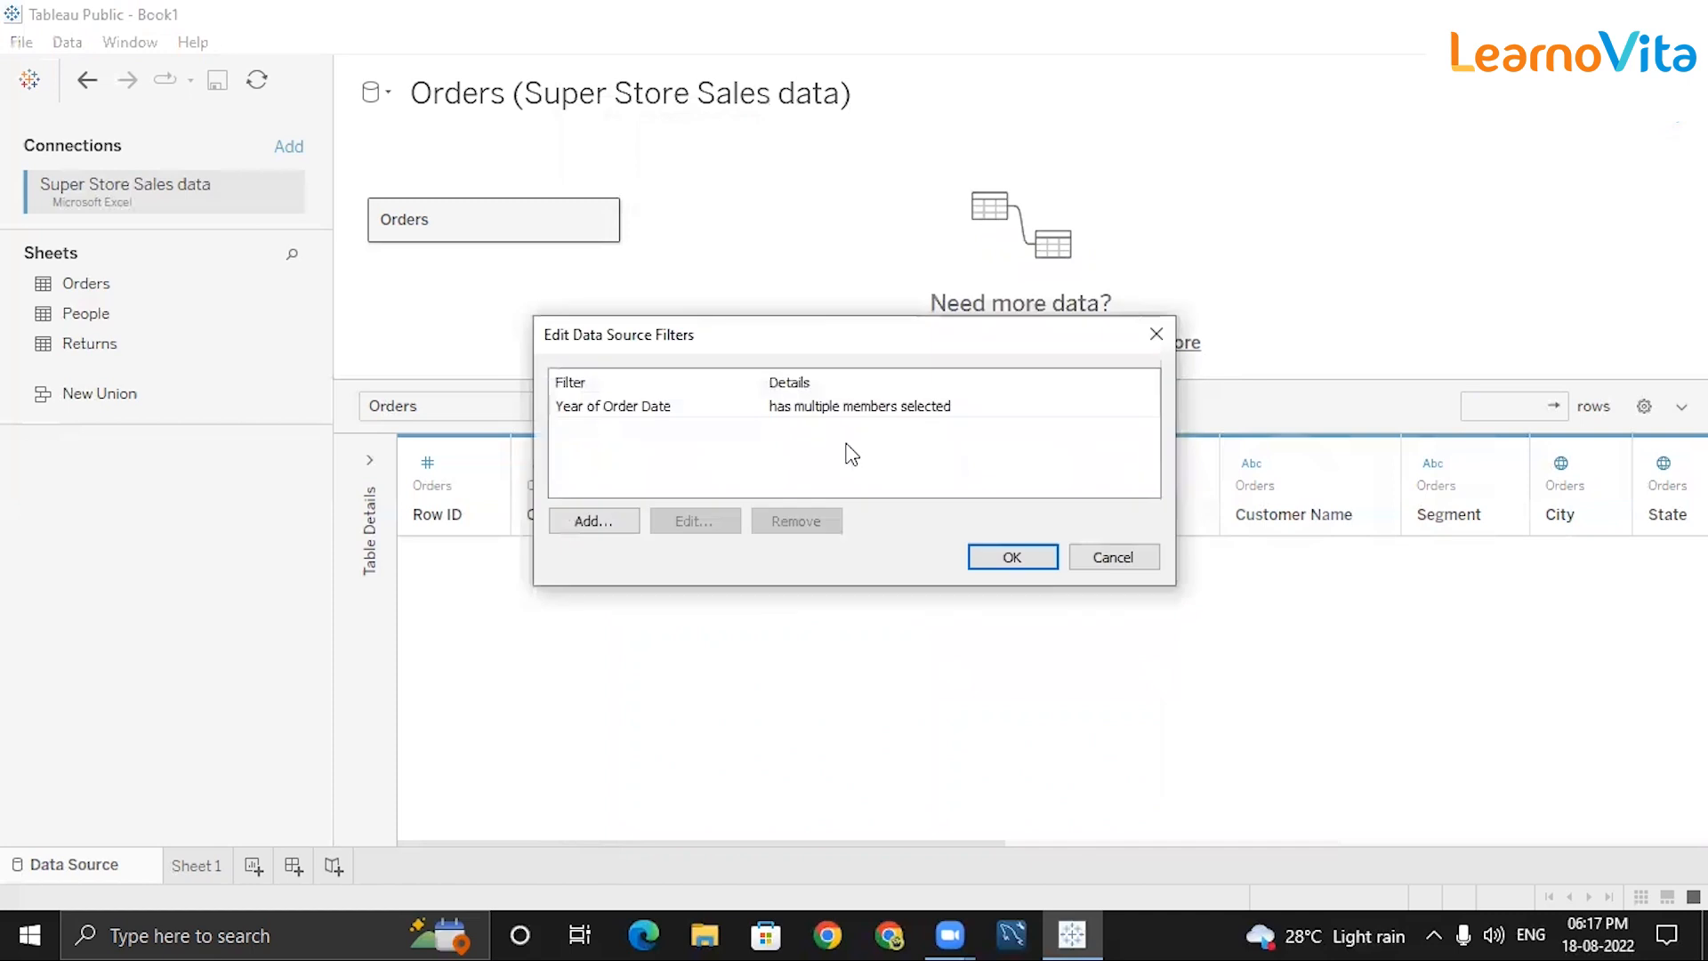
{"action": "left_click", "coordinate": [810, 409]}
{"action": "left_click", "coordinate": [692, 523]}
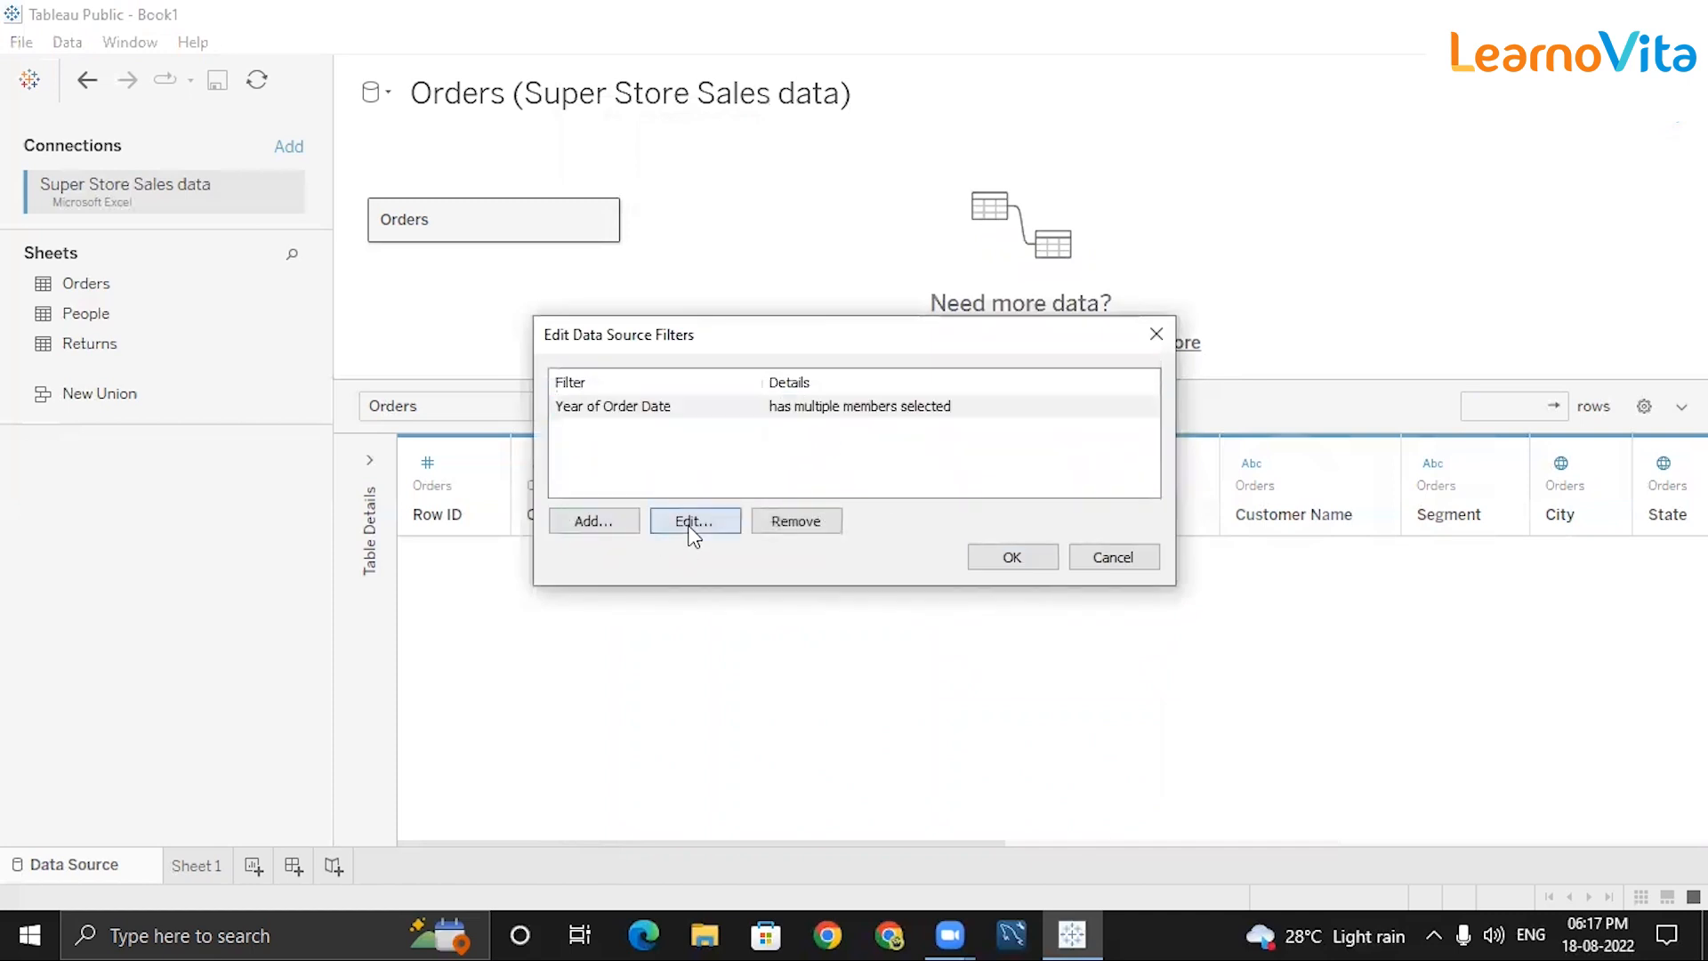
{"action": "left_click", "coordinate": [701, 149]}
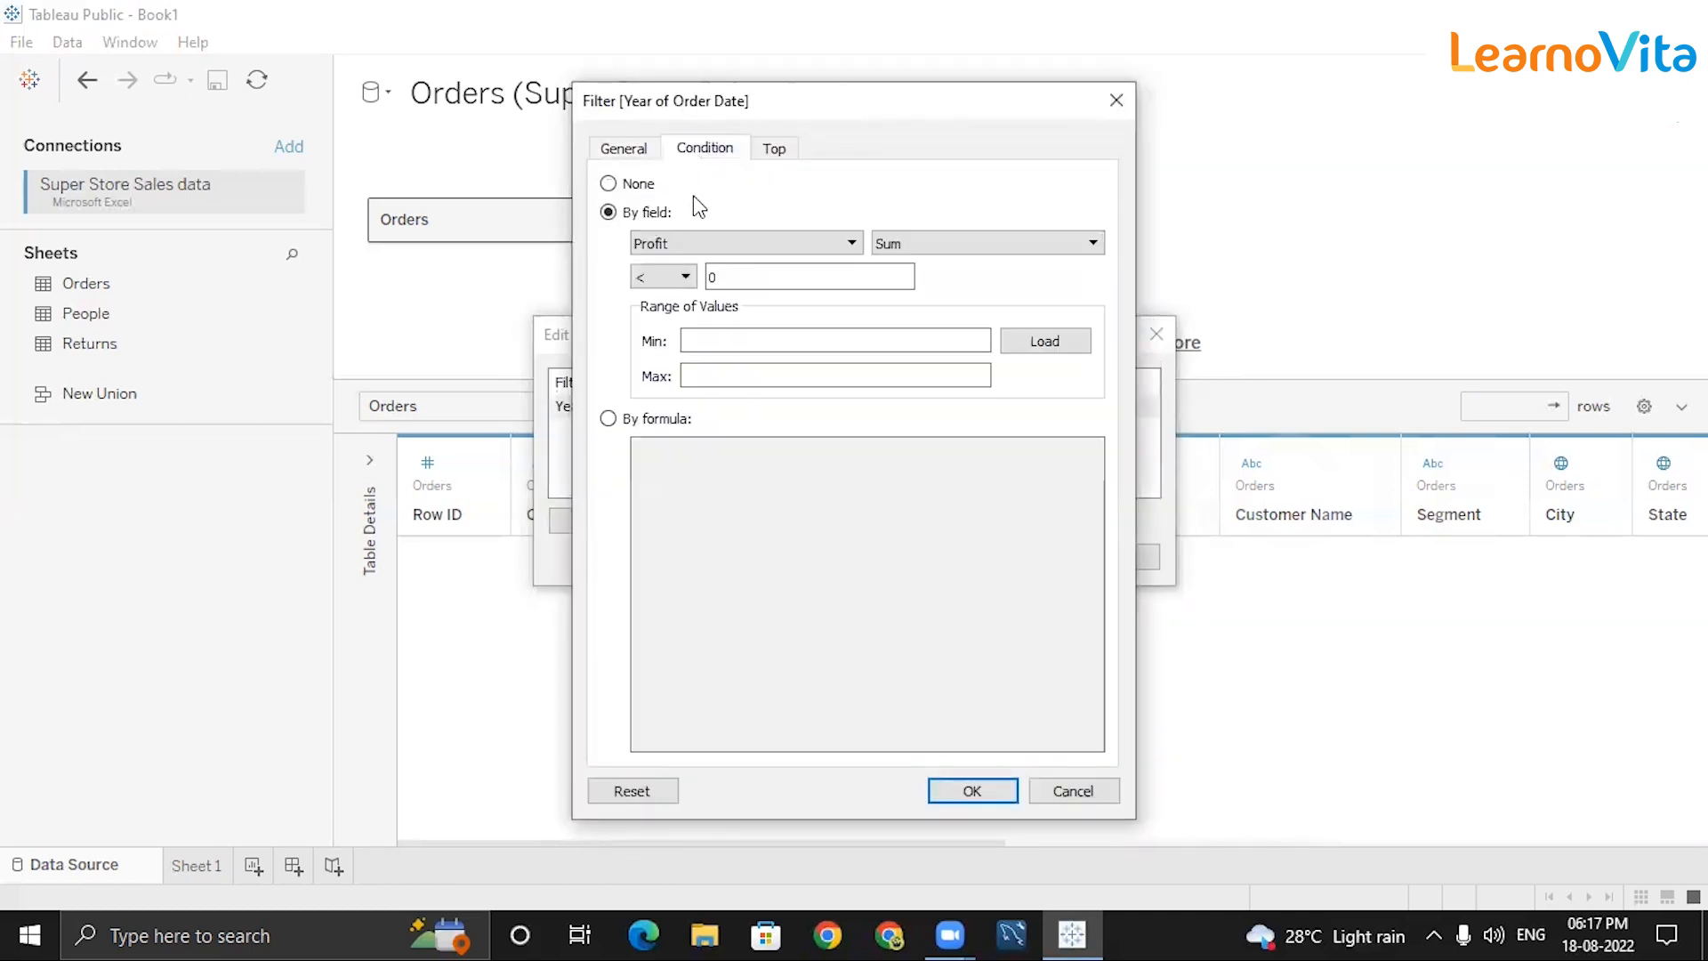
{"action": "left_click", "coordinate": [756, 271]}
{"action": "left_click", "coordinate": [685, 276]}
{"action": "left_click", "coordinate": [677, 364]}
{"action": "left_click", "coordinate": [745, 279]}
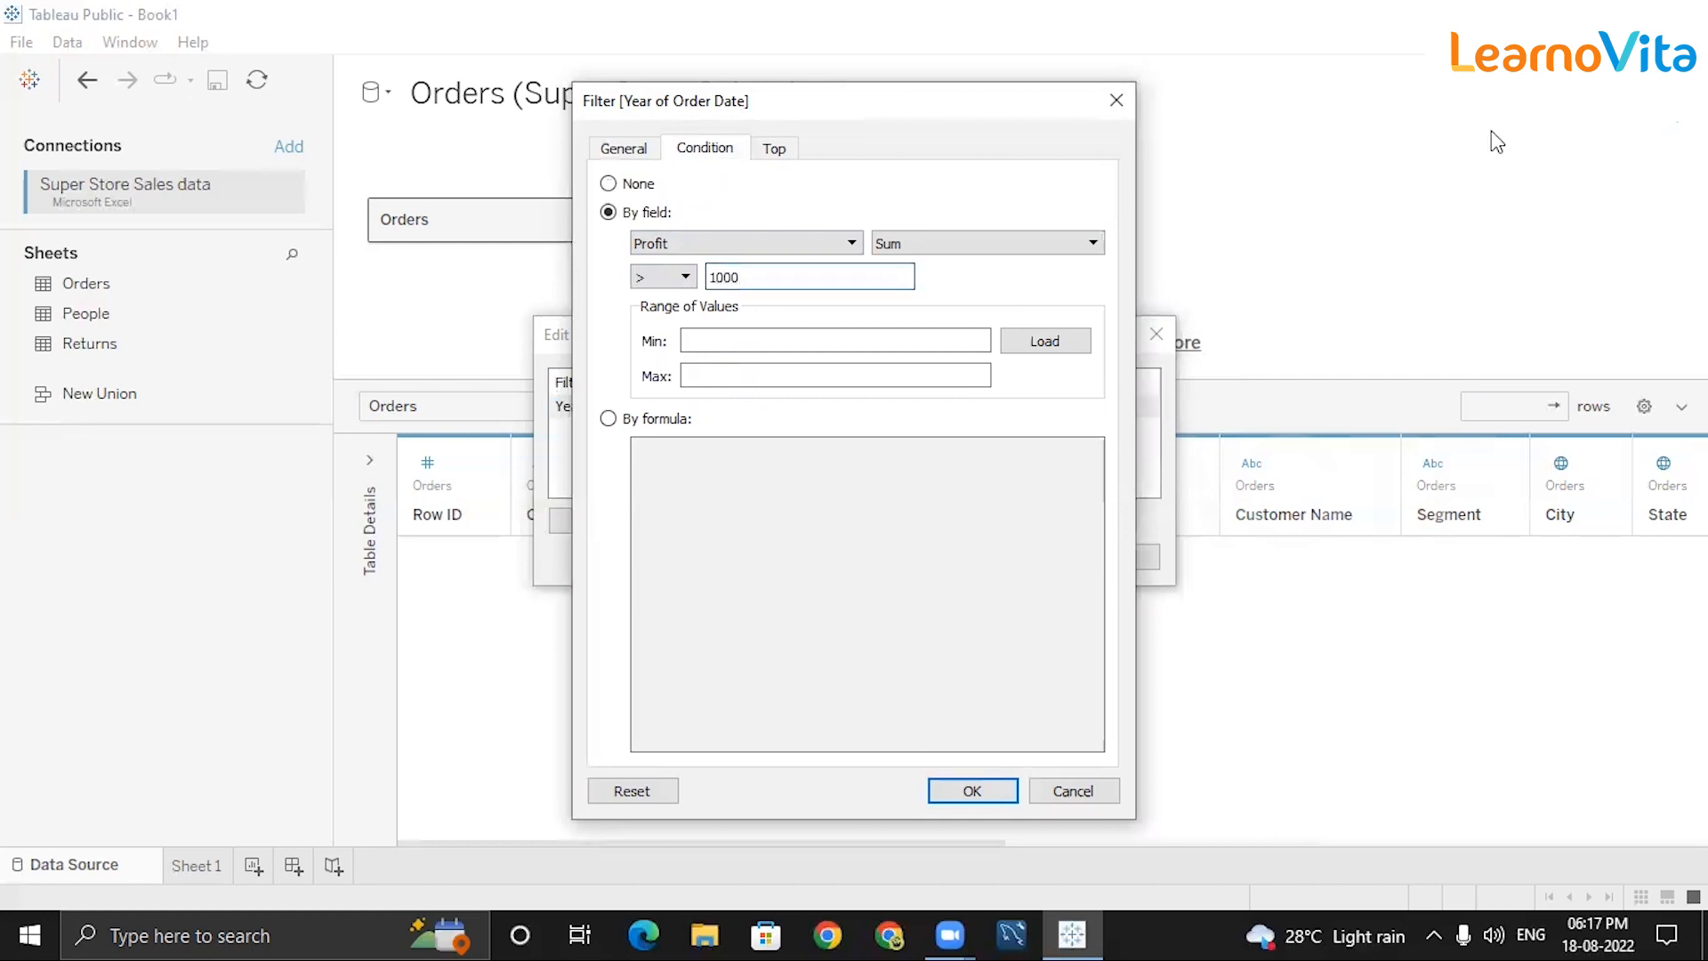
Keep only 2014 in the year list and apply, leaving 3794 rows.
{"action": "left_click", "coordinate": [622, 147]}
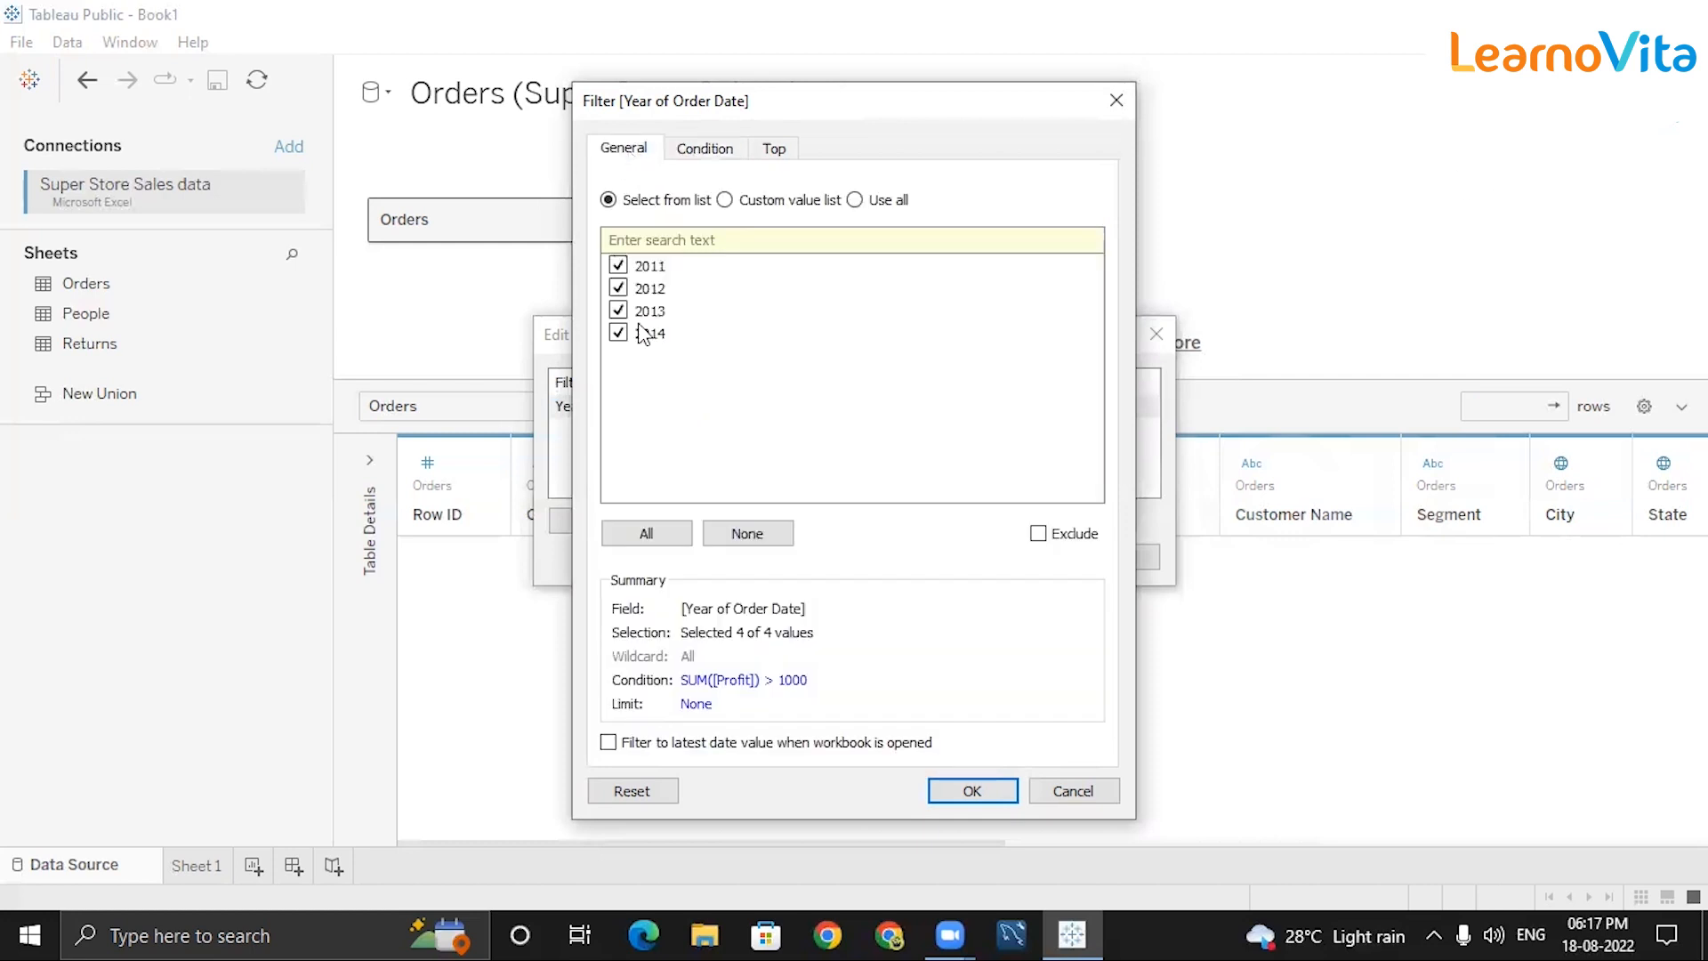
{"action": "left_click", "coordinate": [617, 310]}
{"action": "left_click", "coordinate": [618, 288]}
{"action": "left_click", "coordinate": [619, 265]}
{"action": "left_click", "coordinate": [618, 333]}
{"action": "left_click", "coordinate": [704, 149]}
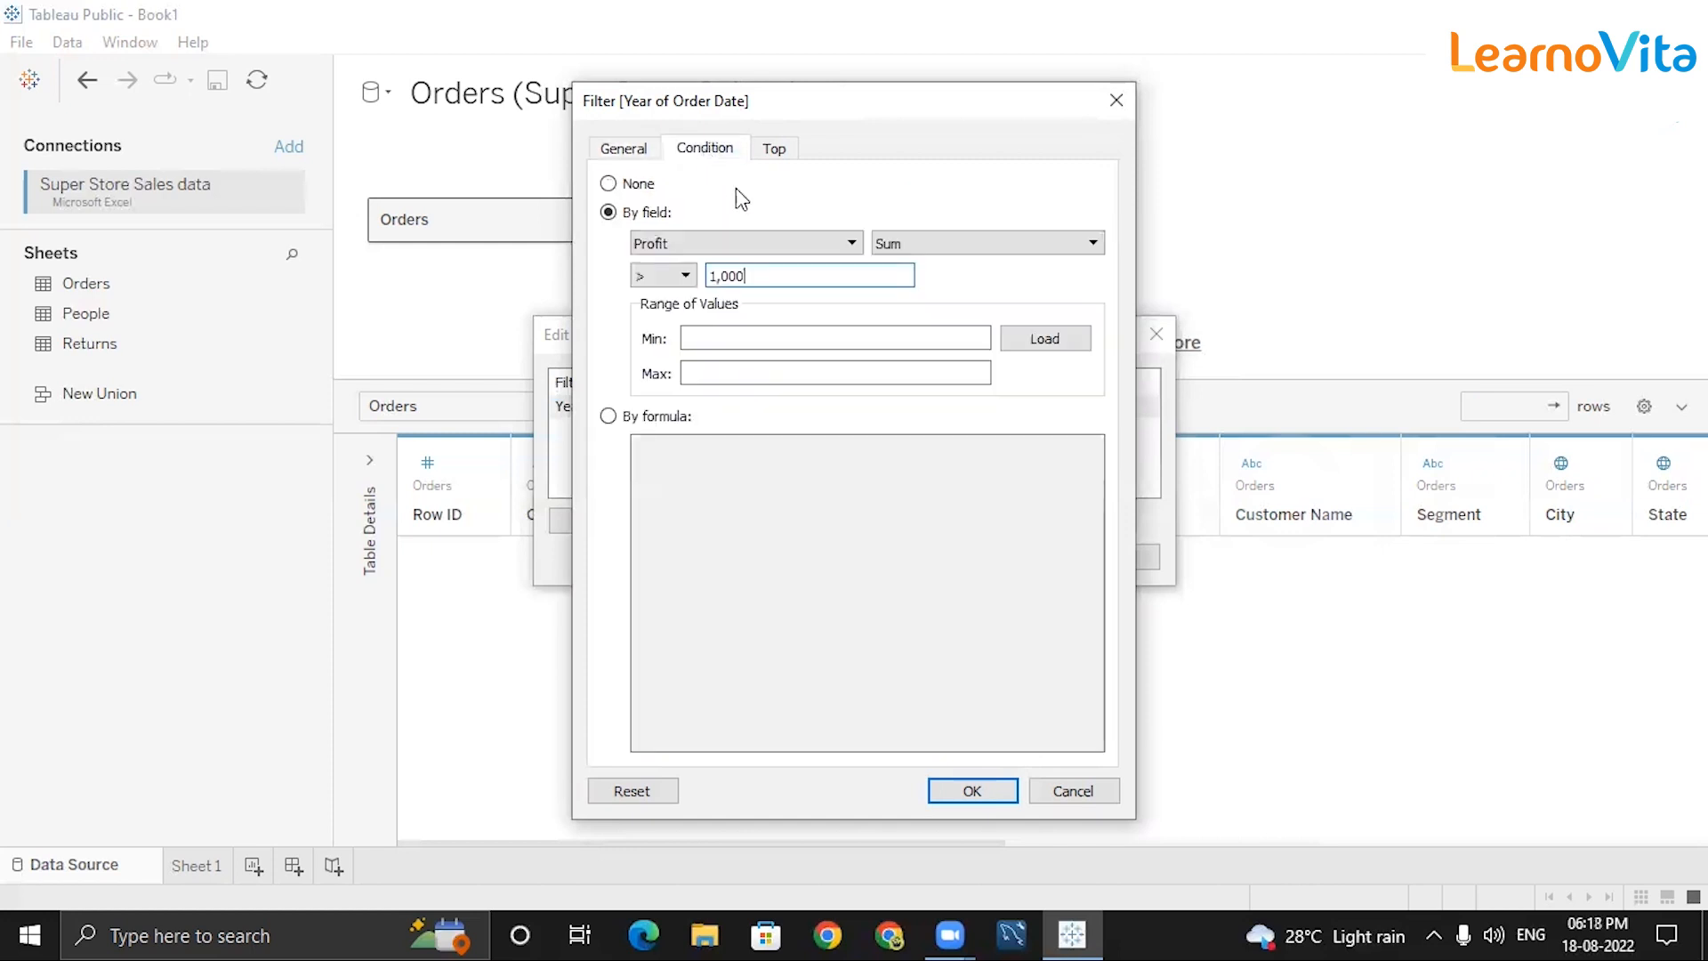
{"action": "left_click", "coordinate": [958, 800]}
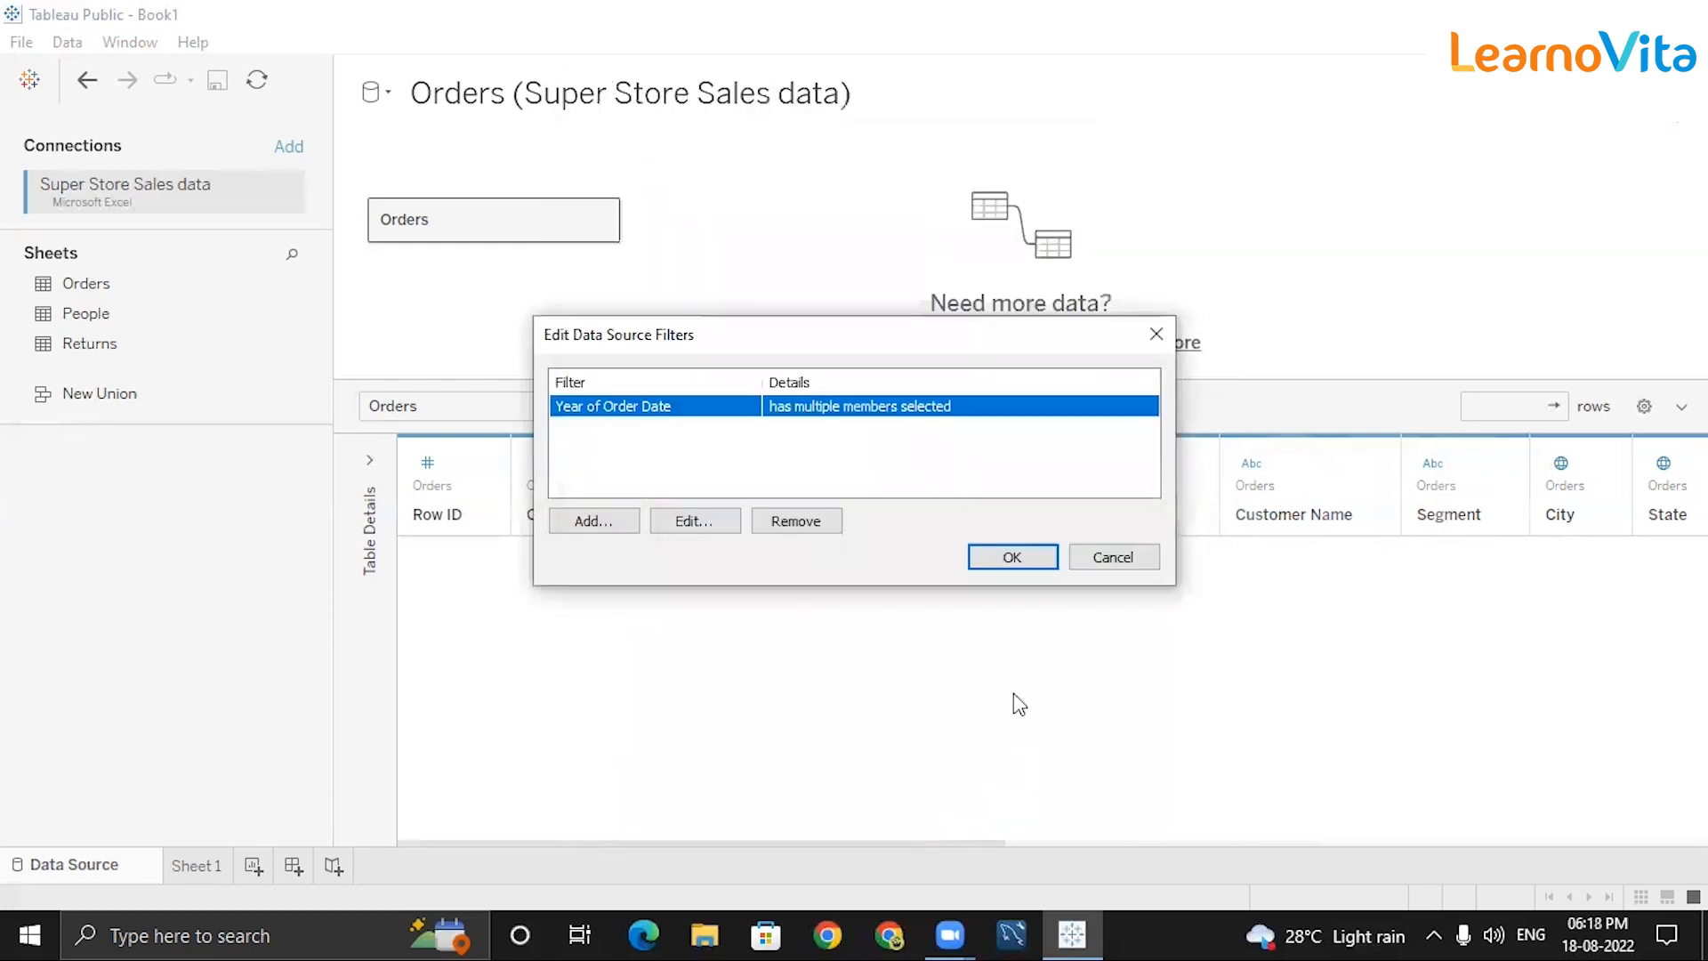
{"action": "left_click", "coordinate": [1005, 558]}
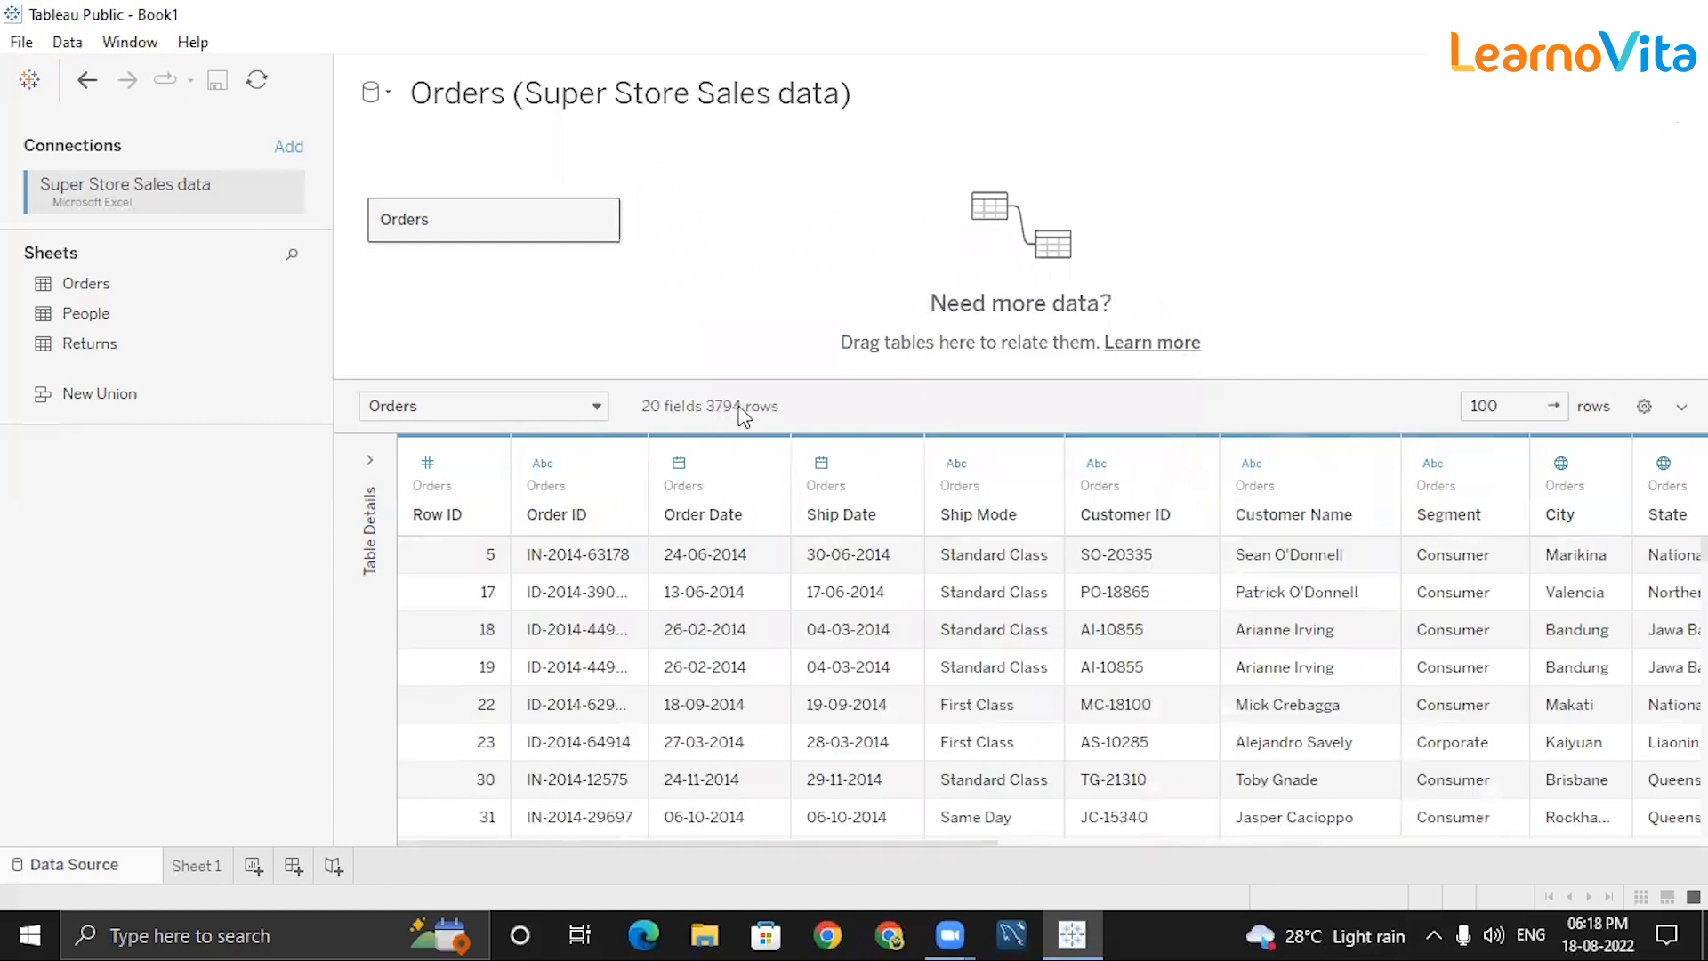
Remove the Year of Order Date data source filter.
{"action": "left_click_drag", "start_coordinate": [895, 851], "coordinate": [1704, 855]}
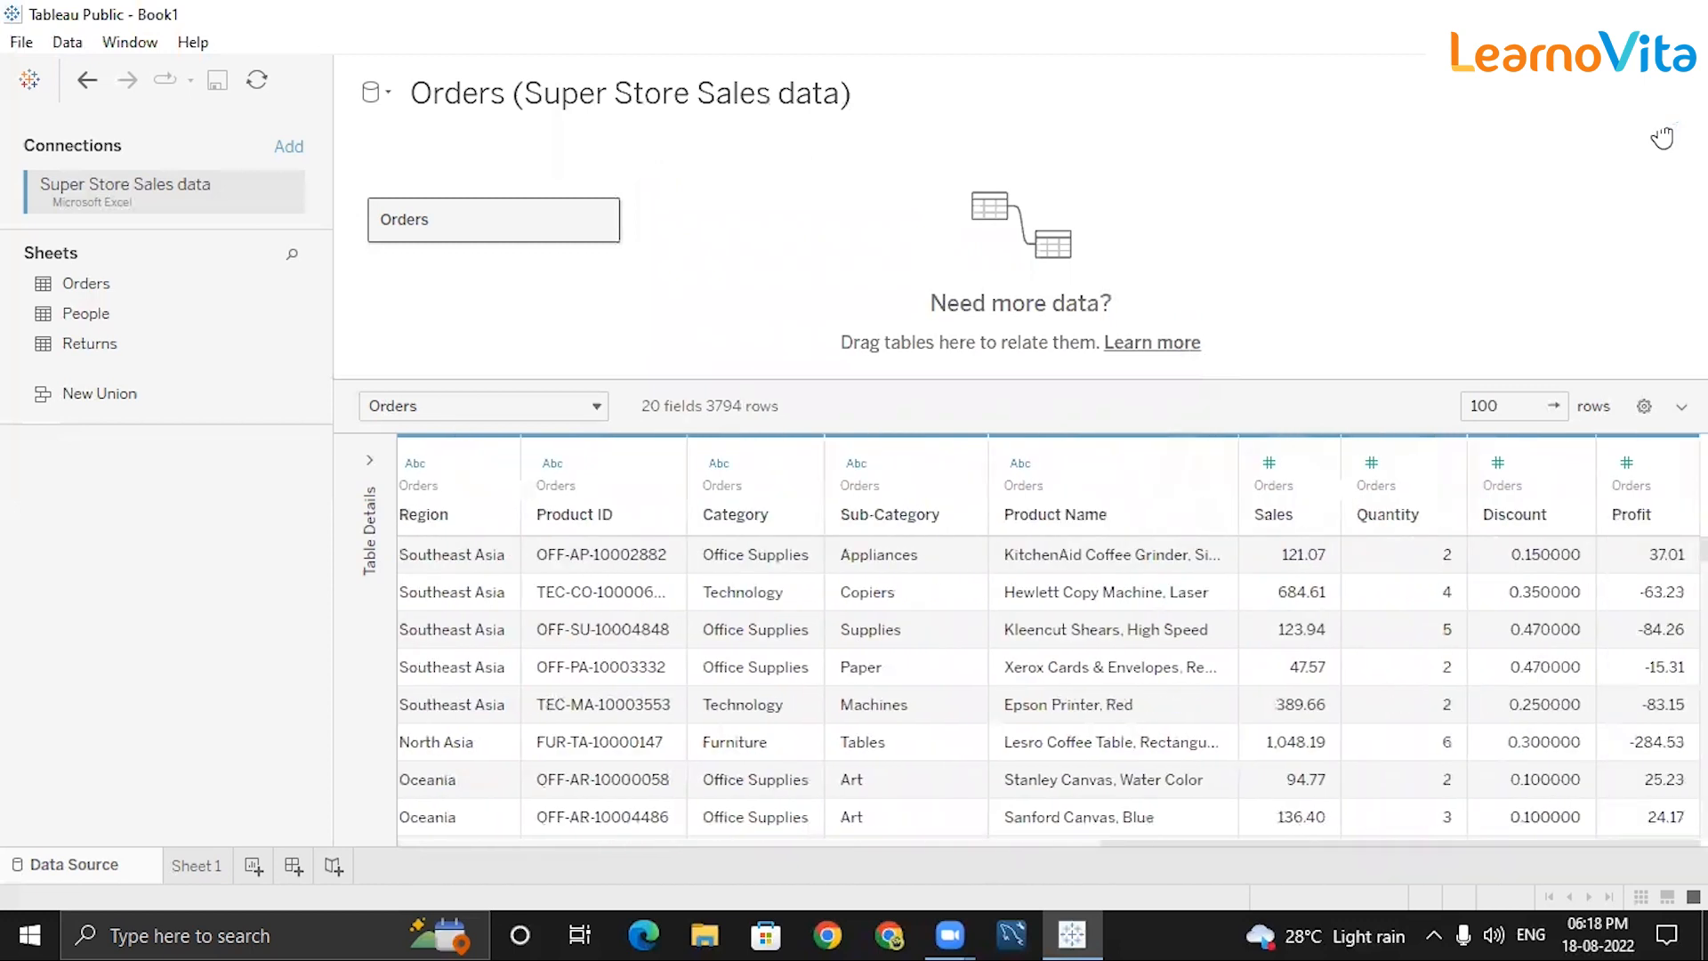
{"action": "left_click", "coordinate": [1661, 138]}
{"action": "left_click", "coordinate": [826, 407]}
{"action": "left_click", "coordinate": [765, 518]}
Add an Order Date filter by months with January and March selected.
{"action": "left_click", "coordinate": [598, 518]}
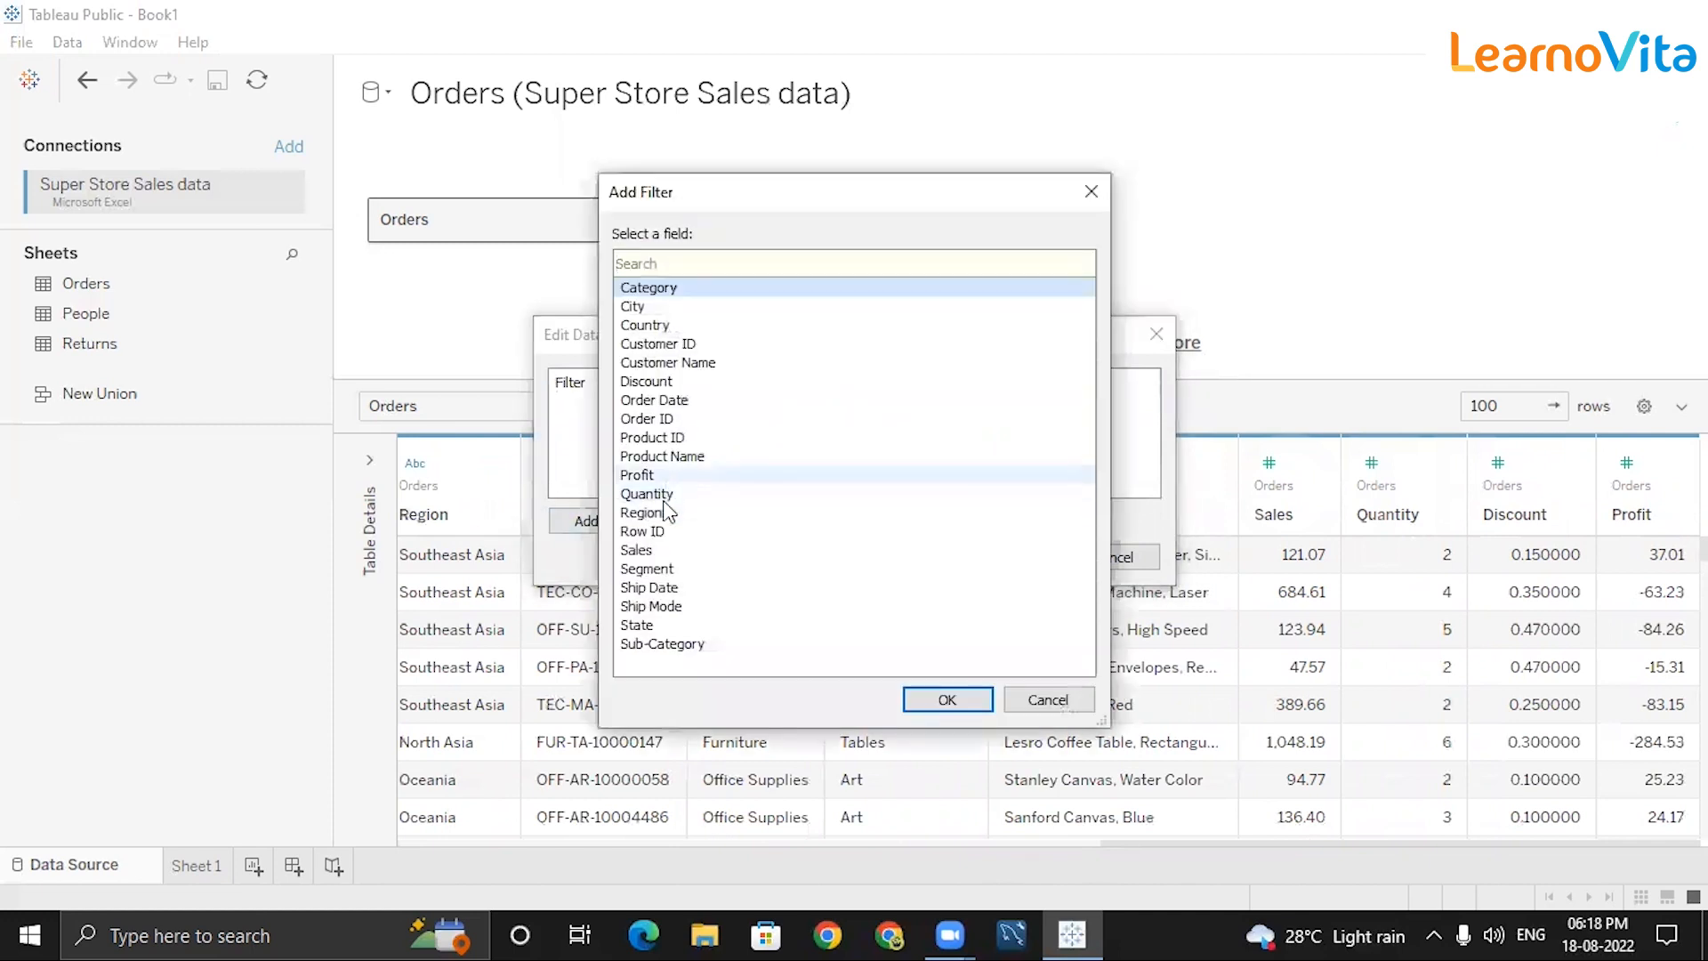
{"action": "left_click", "coordinate": [654, 399]}
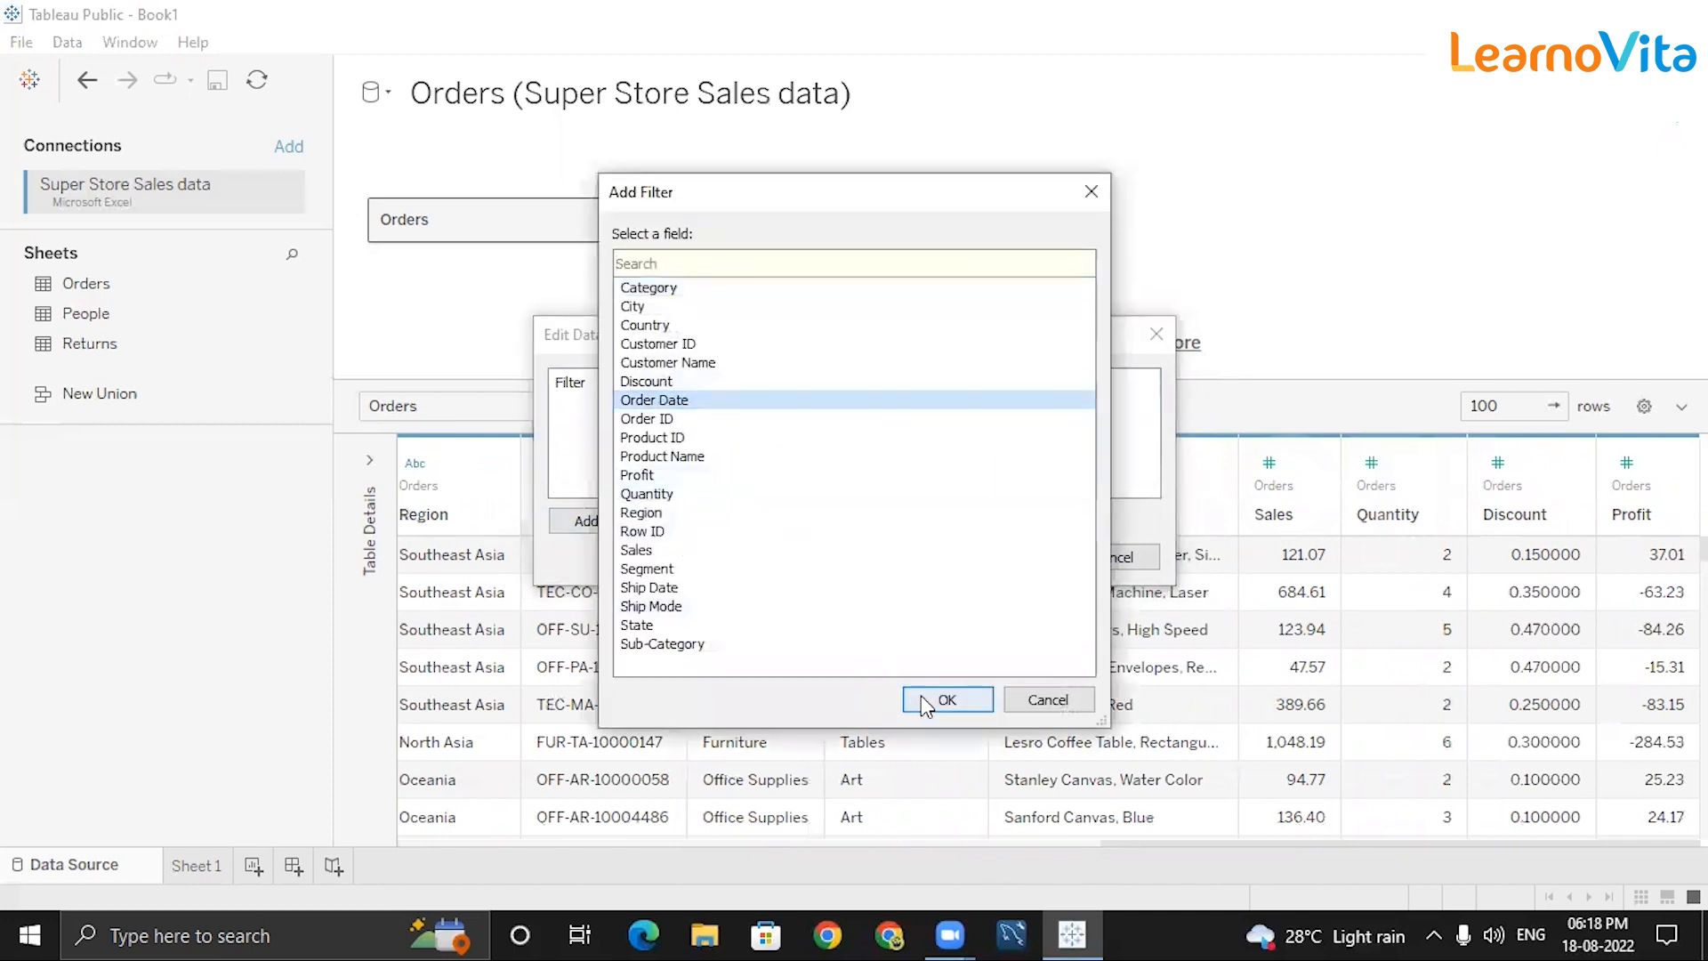
{"action": "left_click", "coordinate": [921, 698]}
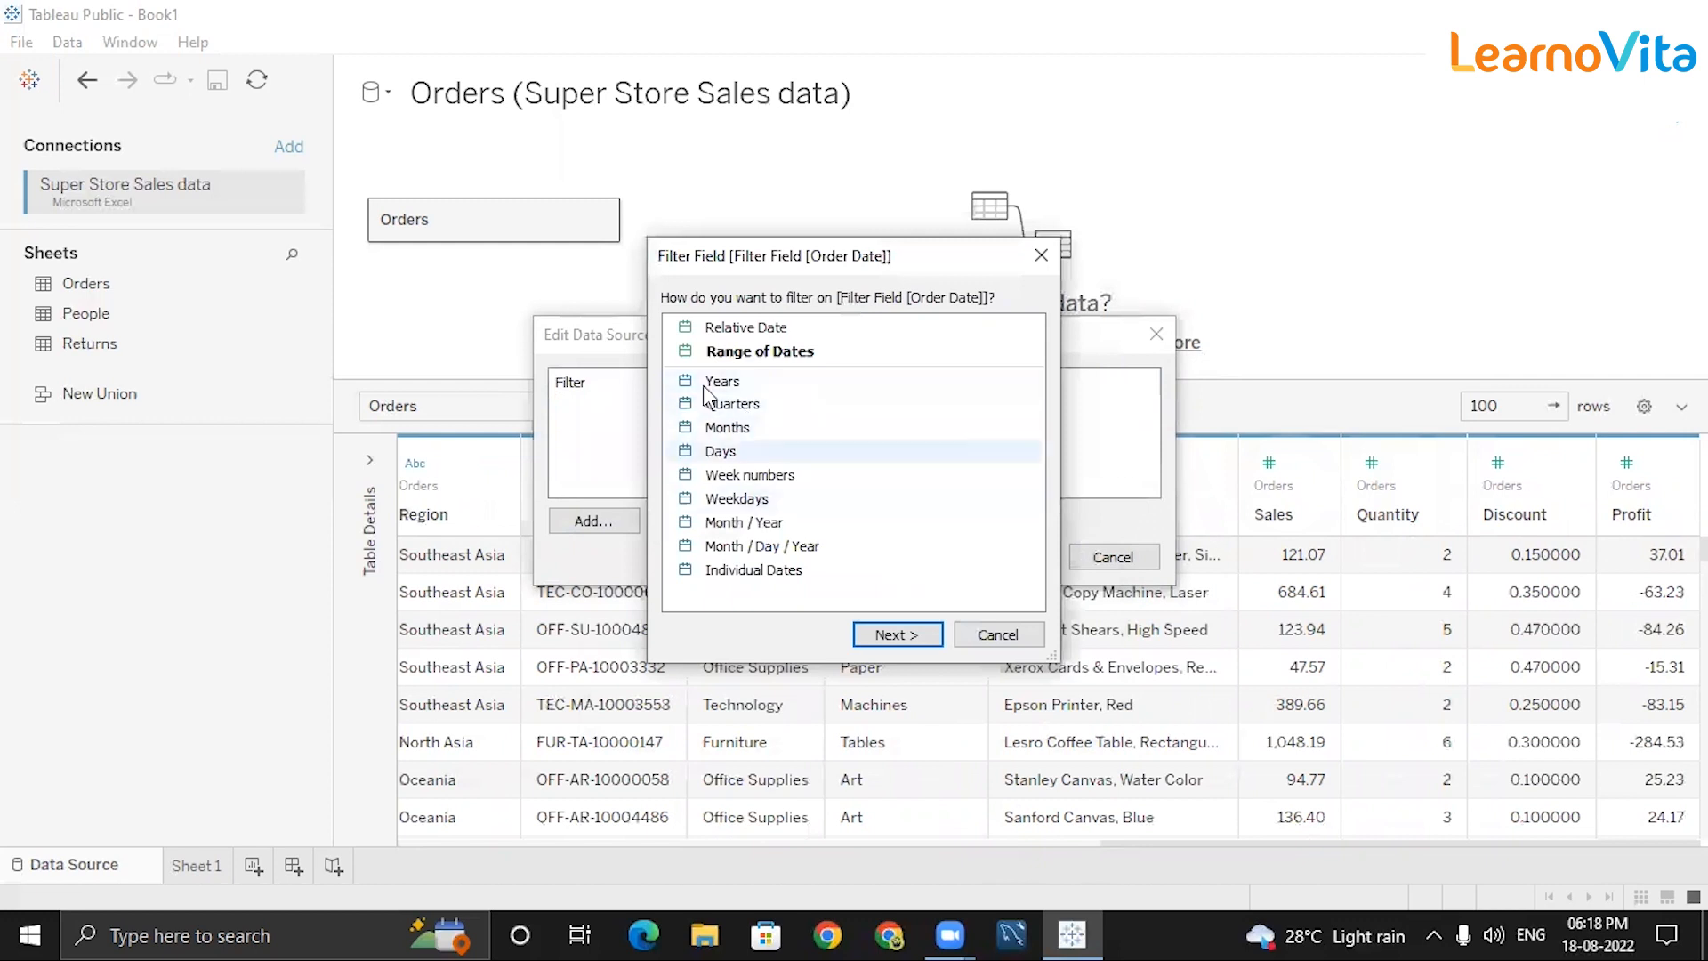
{"action": "left_click", "coordinate": [728, 429]}
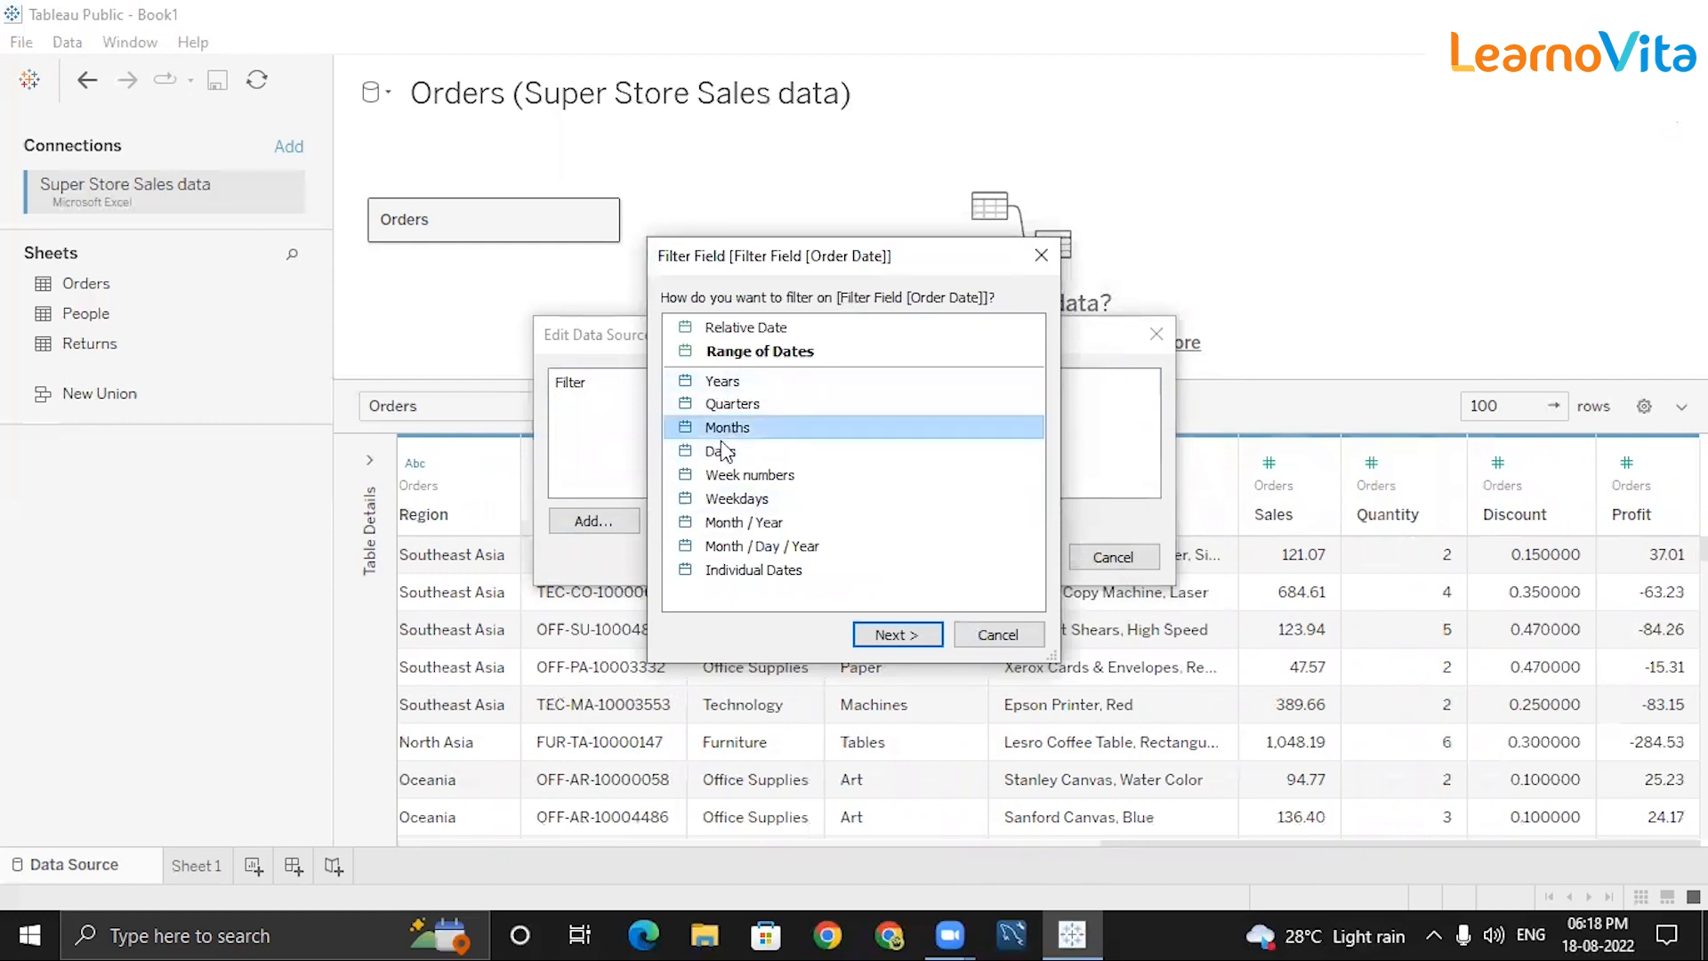
{"action": "left_click", "coordinate": [896, 635]}
{"action": "left_click", "coordinate": [643, 269]}
{"action": "left_click", "coordinate": [643, 311]}
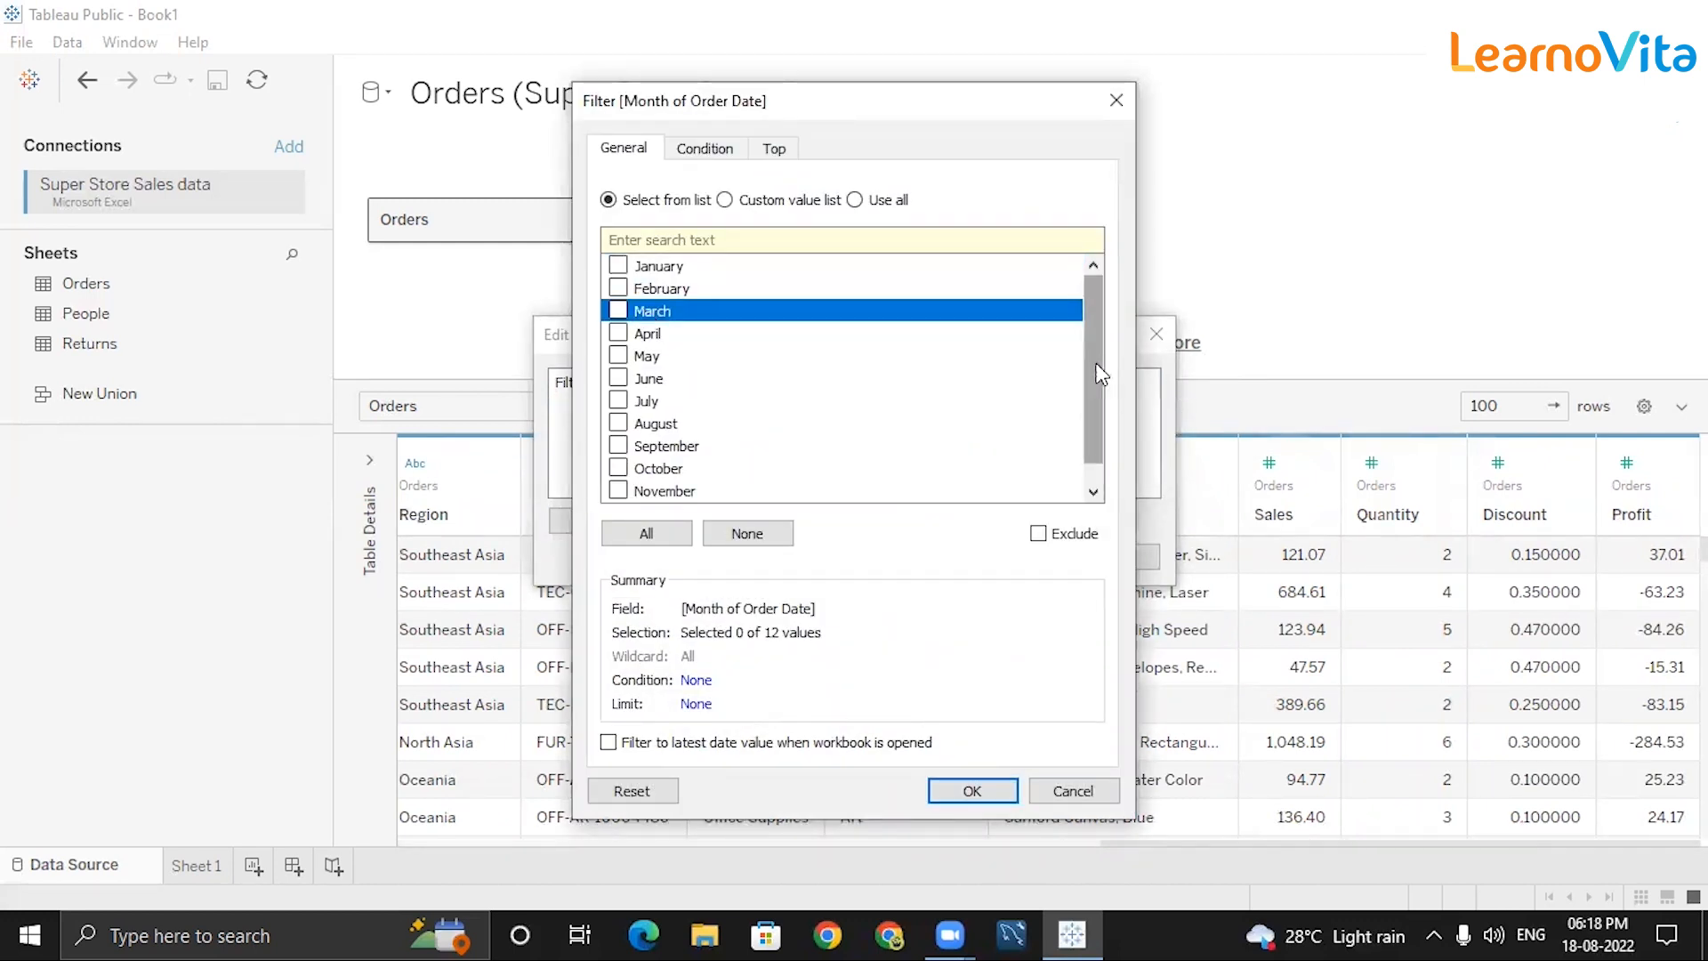
Limit the month filter to the top 5 by Sum of Sales and apply it.
{"action": "scroll", "coordinate": [1102, 445], "scroll_direction": "down", "scroll_amount": 1}
{"action": "left_click", "coordinate": [726, 160]}
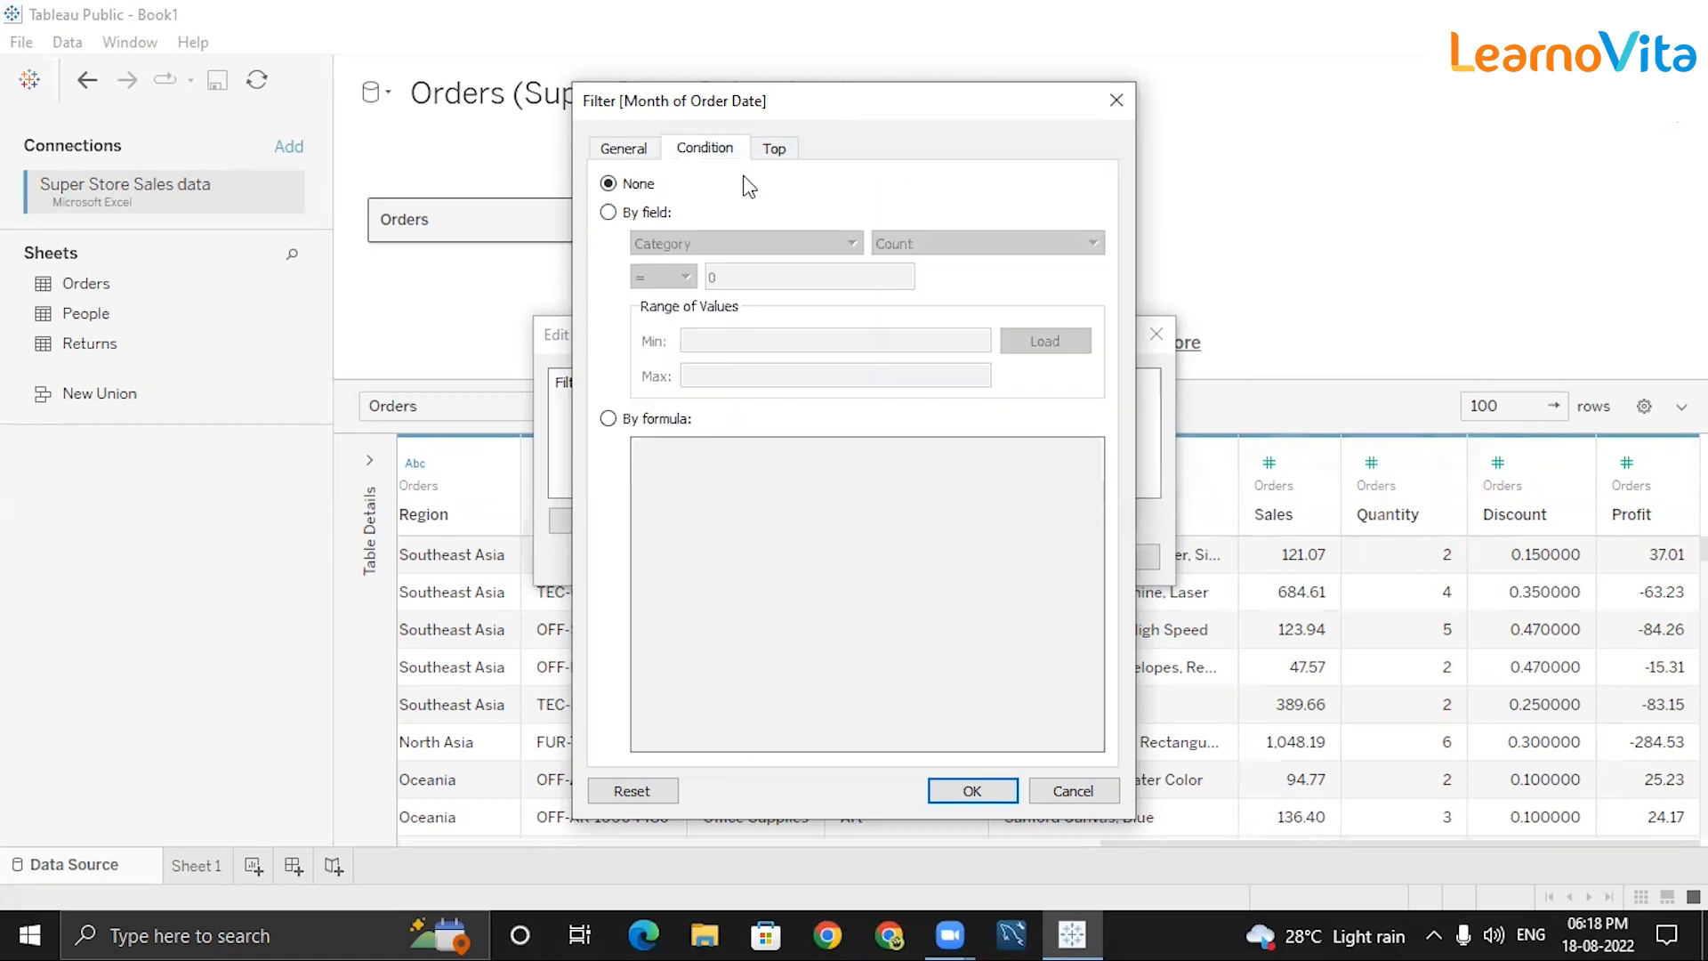
{"action": "left_click", "coordinate": [781, 153]}
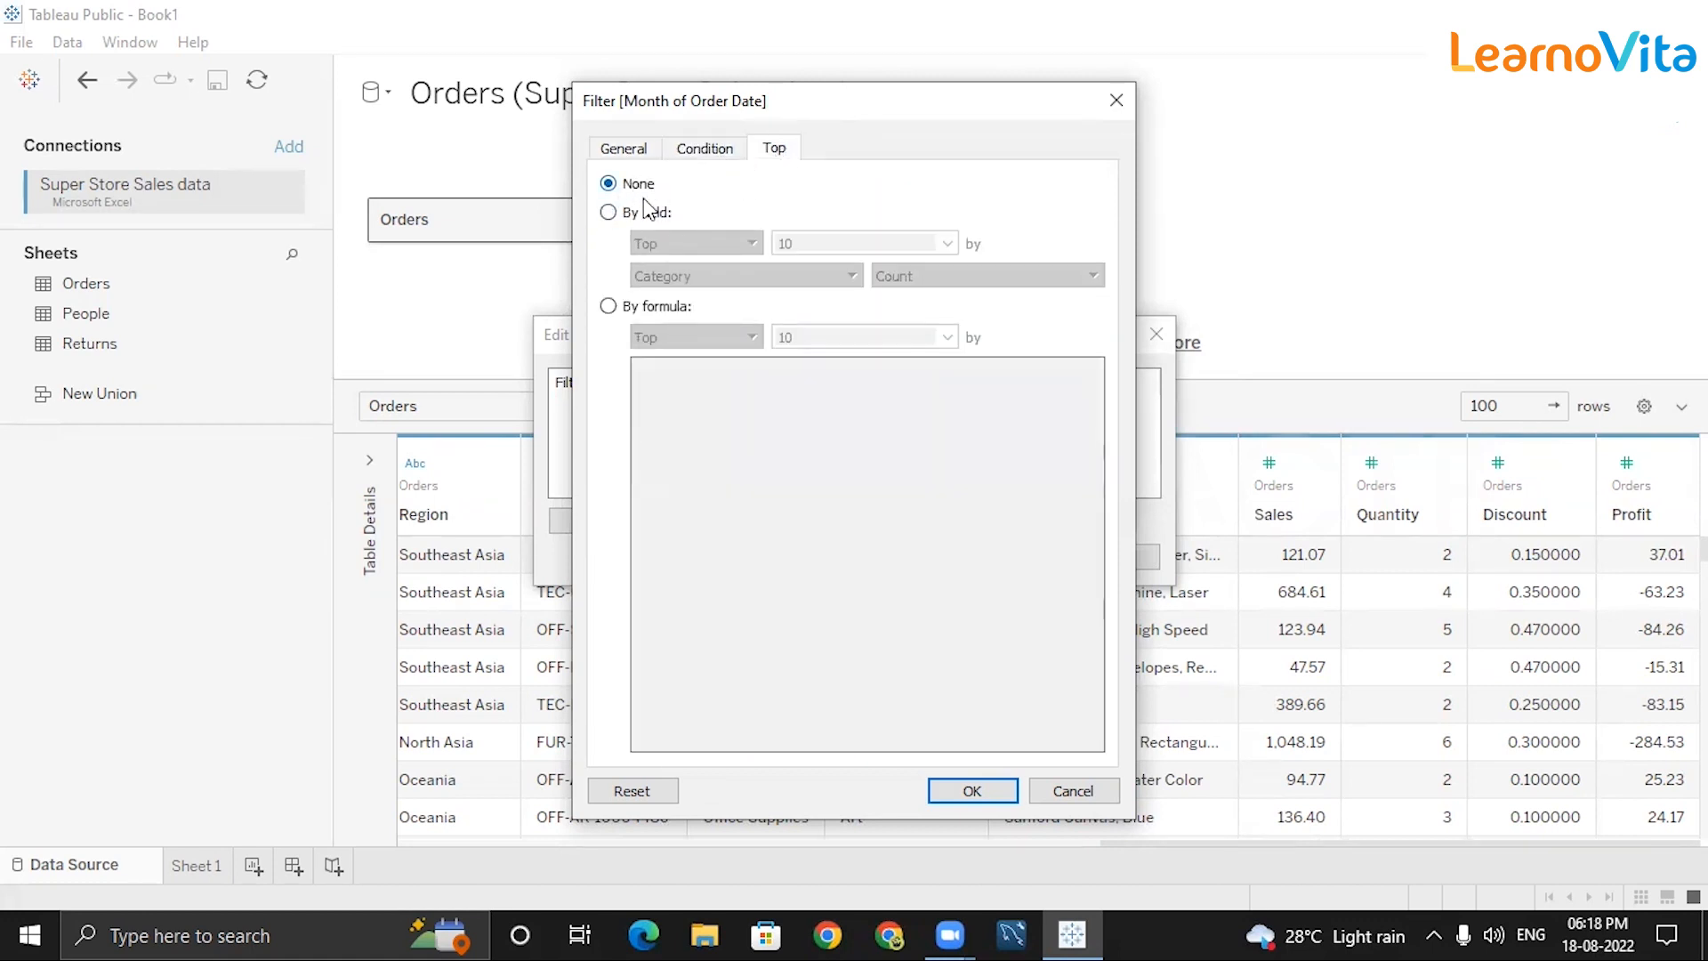
{"action": "left_click", "coordinate": [626, 216]}
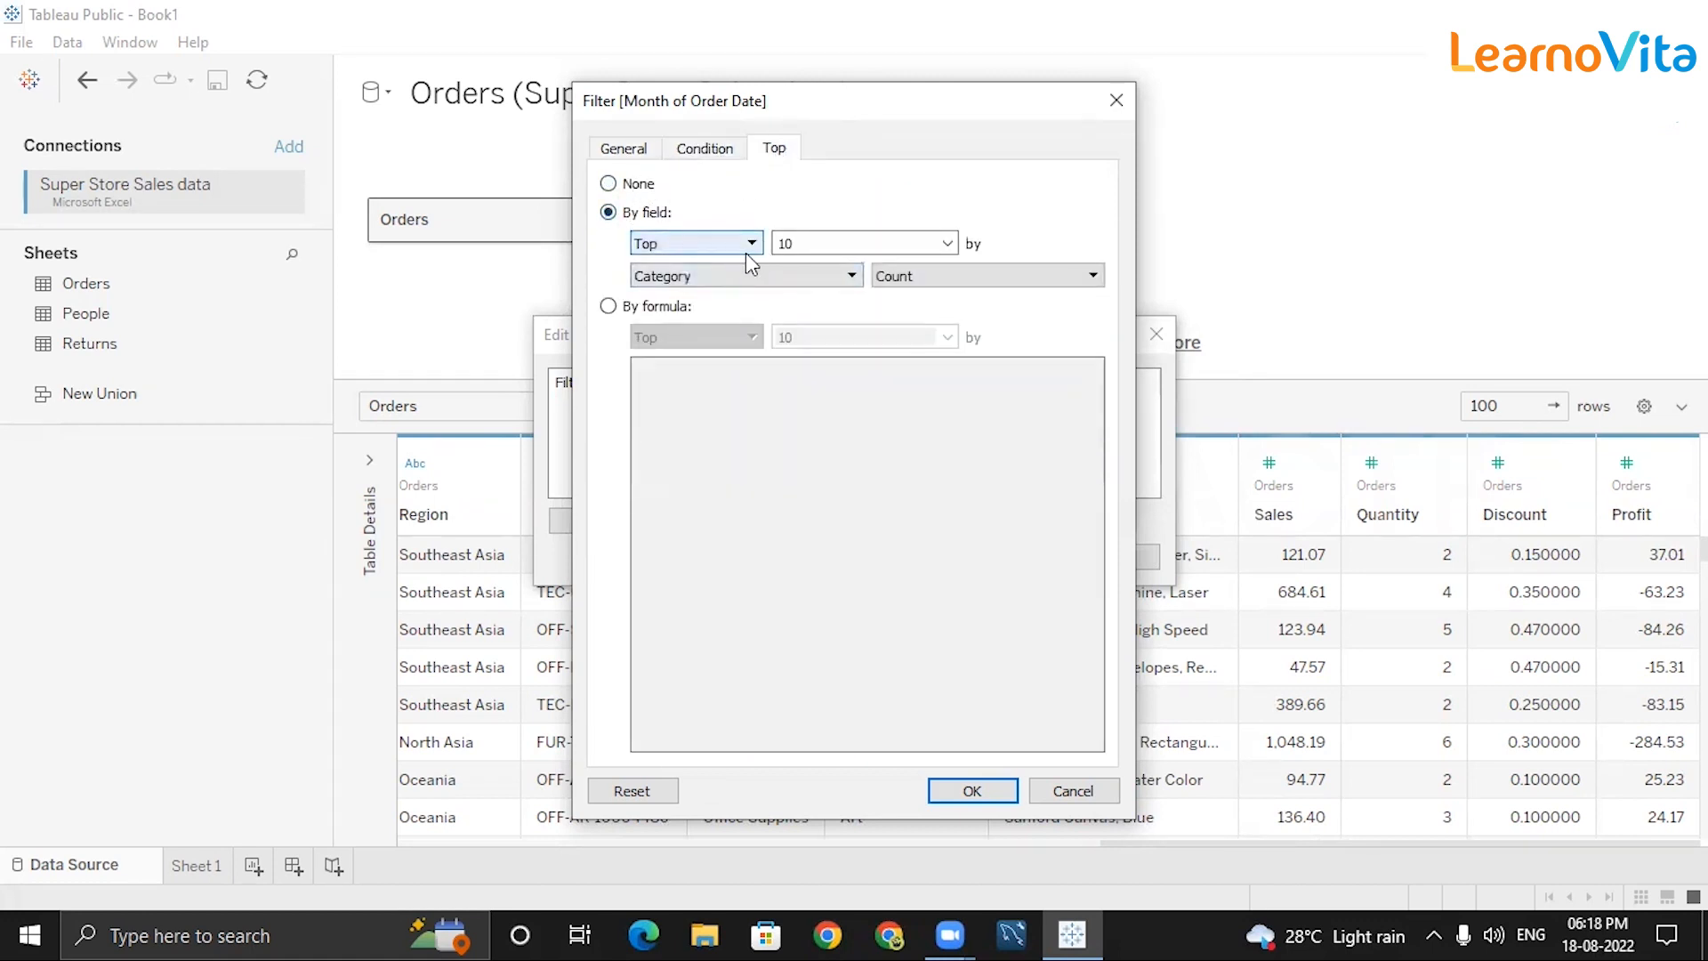
{"action": "left_click", "coordinate": [826, 243]}
{"action": "type", "text": "5"}
{"action": "left_click", "coordinate": [783, 275]}
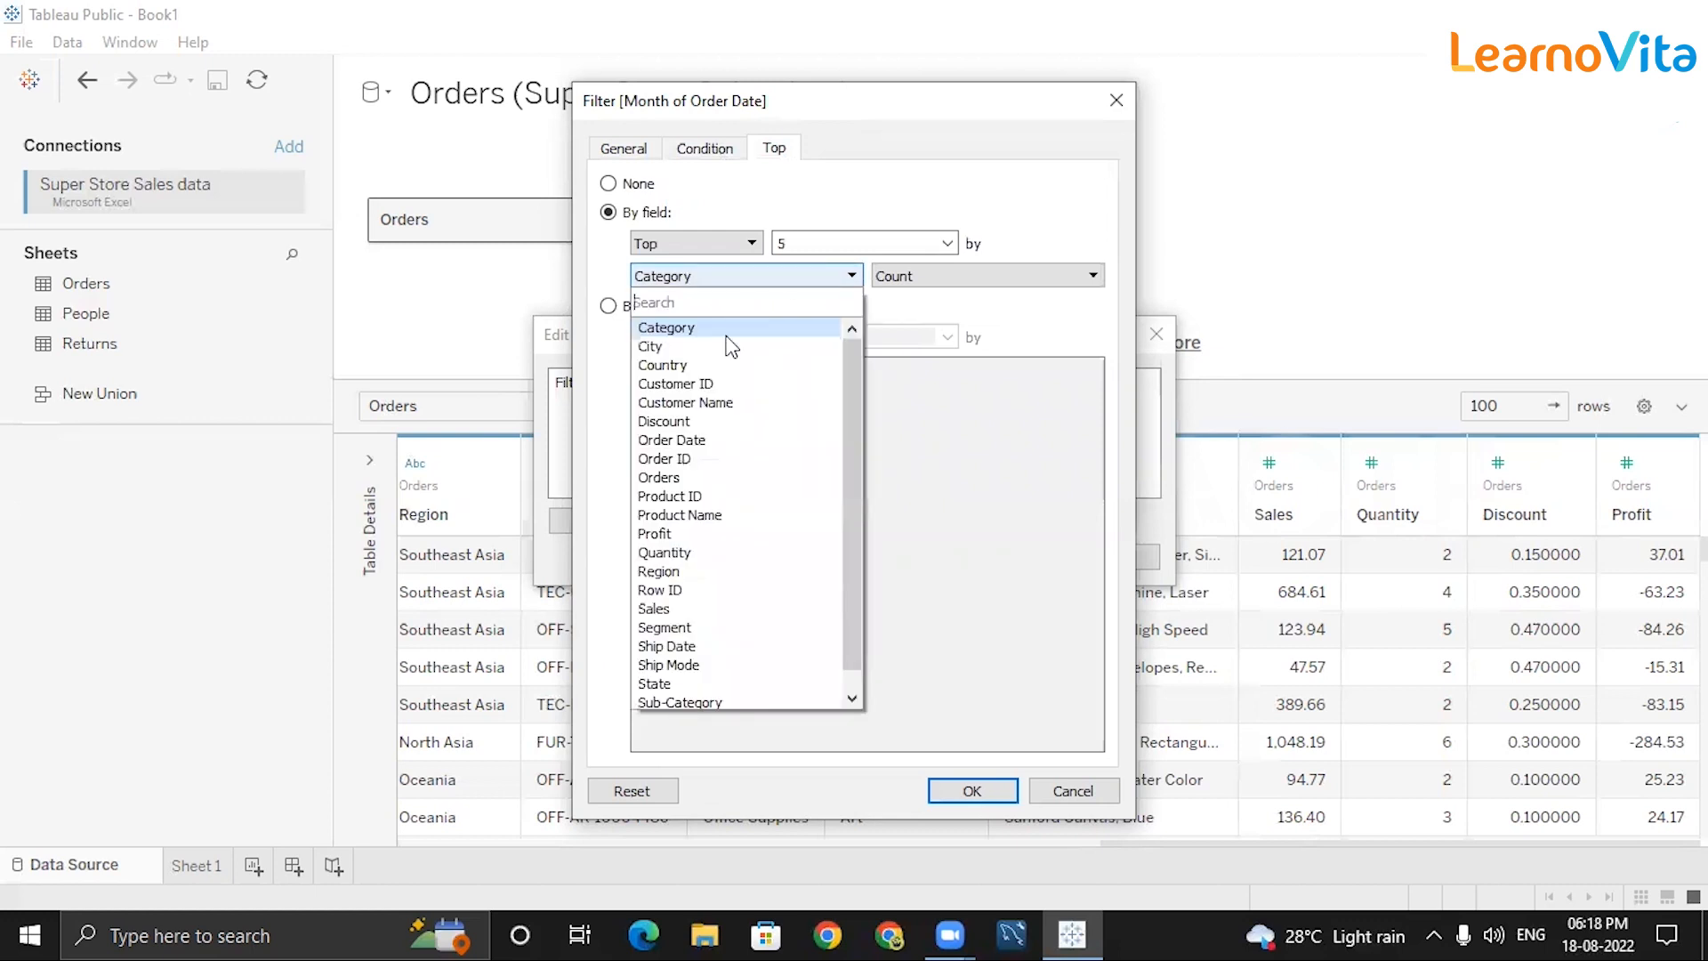
{"action": "scroll", "coordinate": [845, 427], "scroll_direction": "down", "scroll_amount": 1}
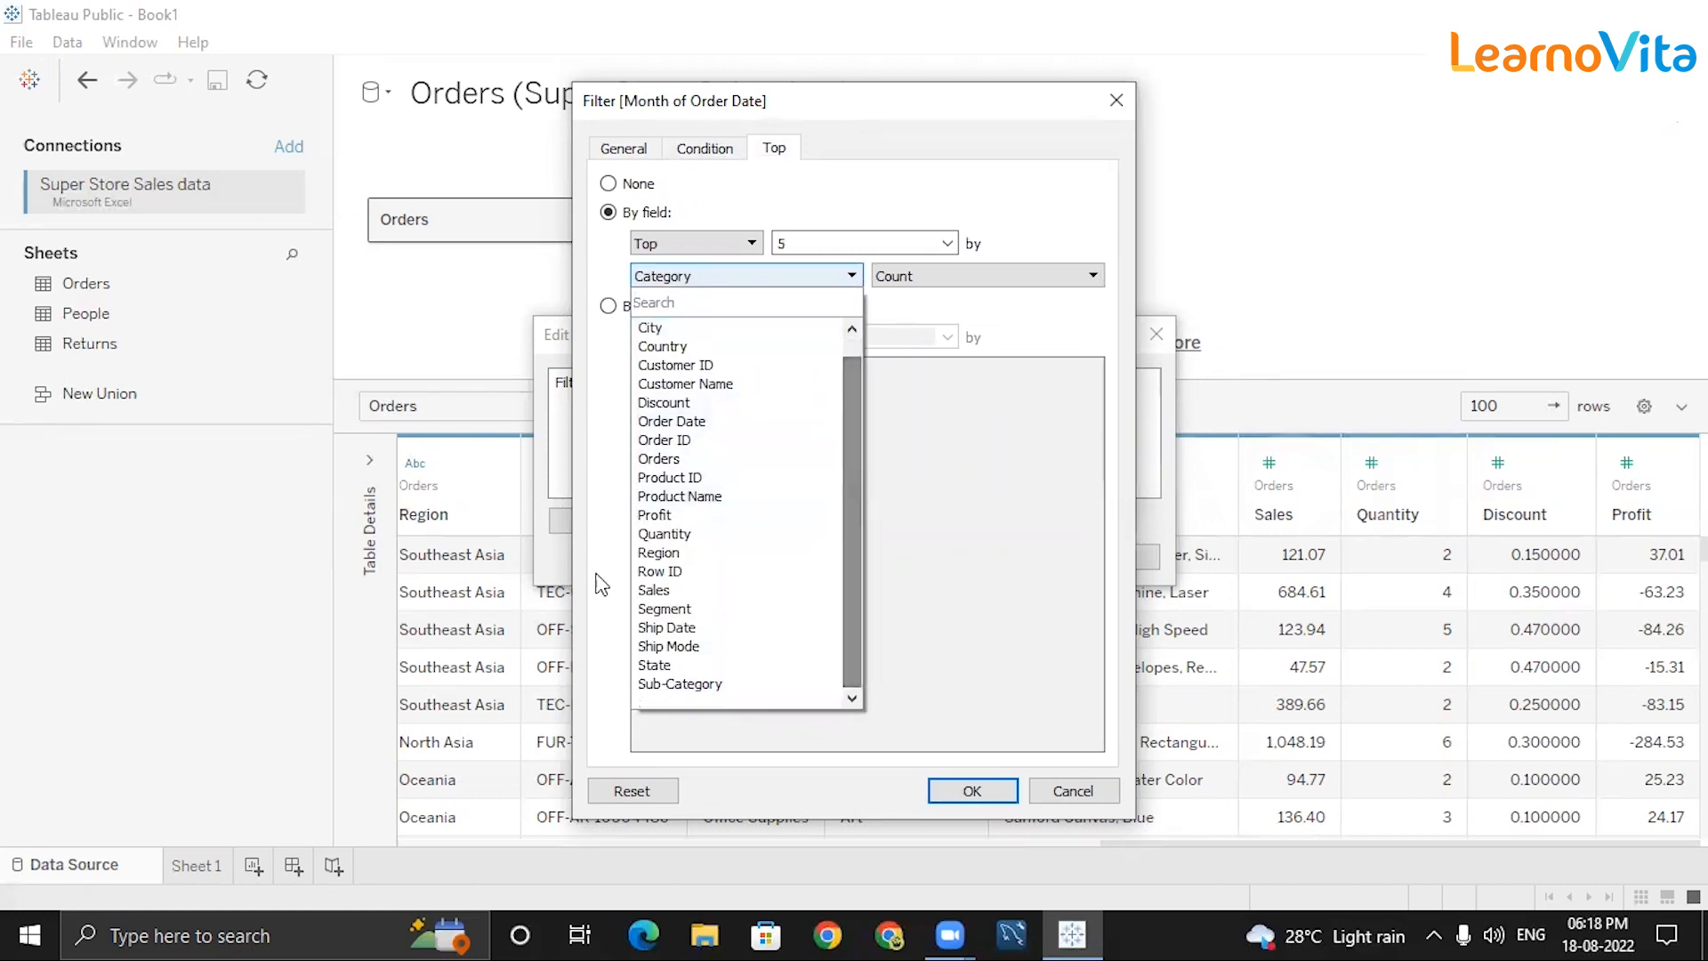
{"action": "left_click", "coordinate": [654, 590]}
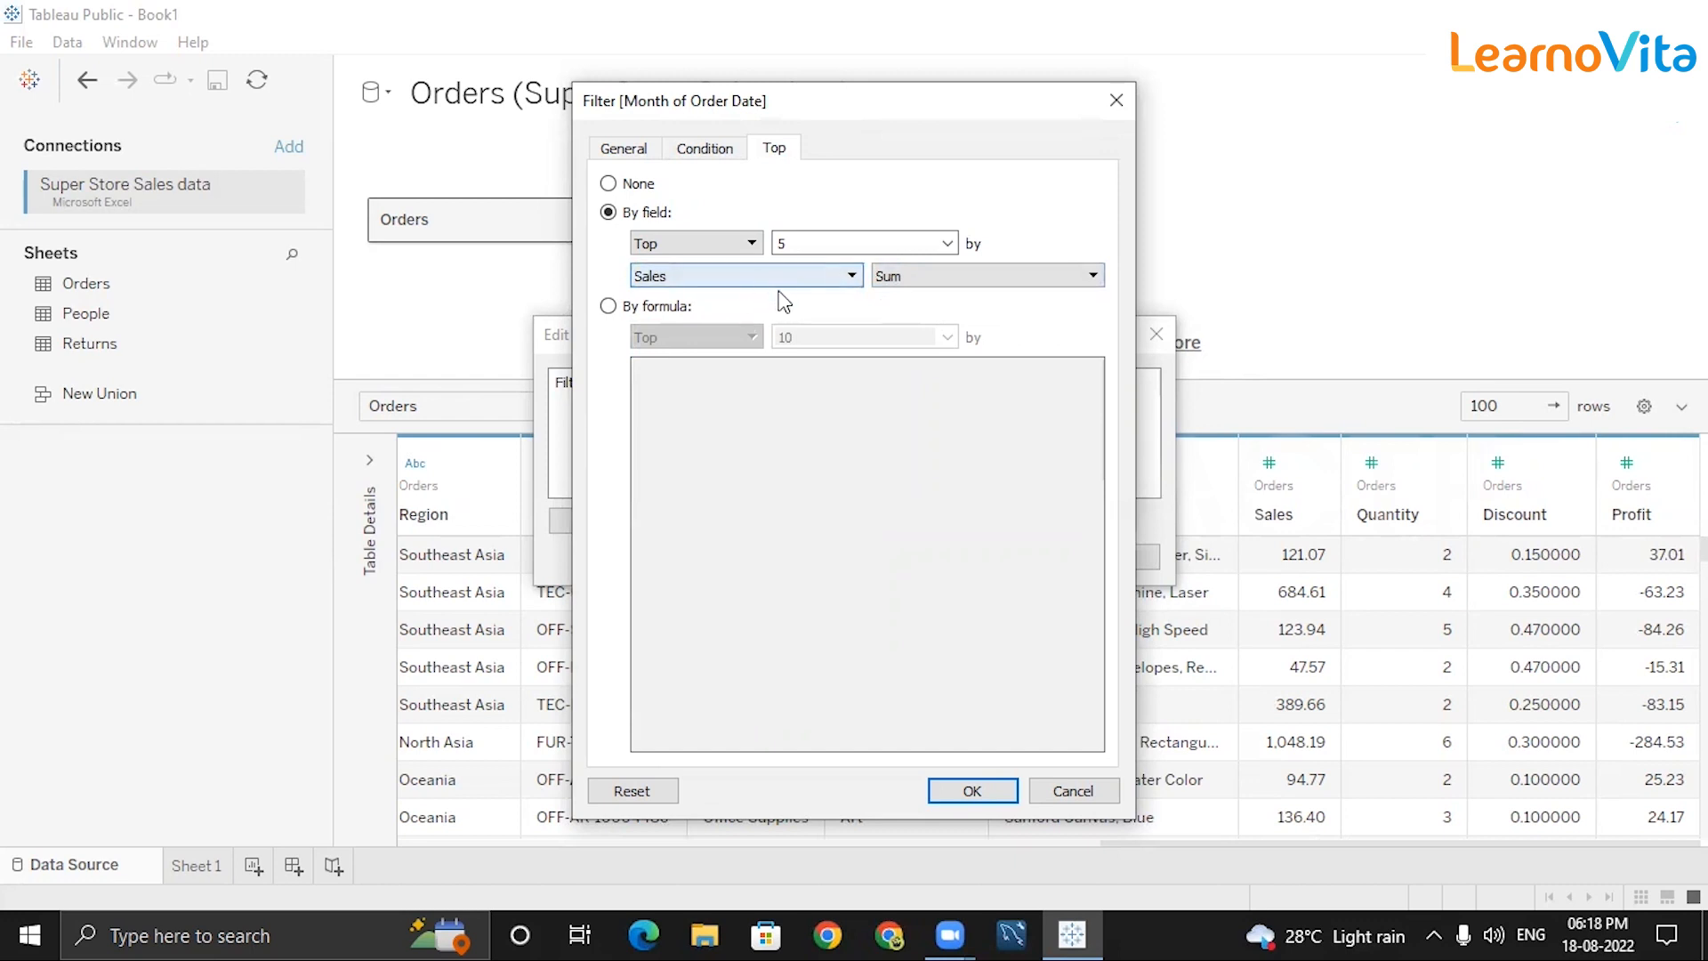
{"action": "left_click", "coordinate": [973, 790]}
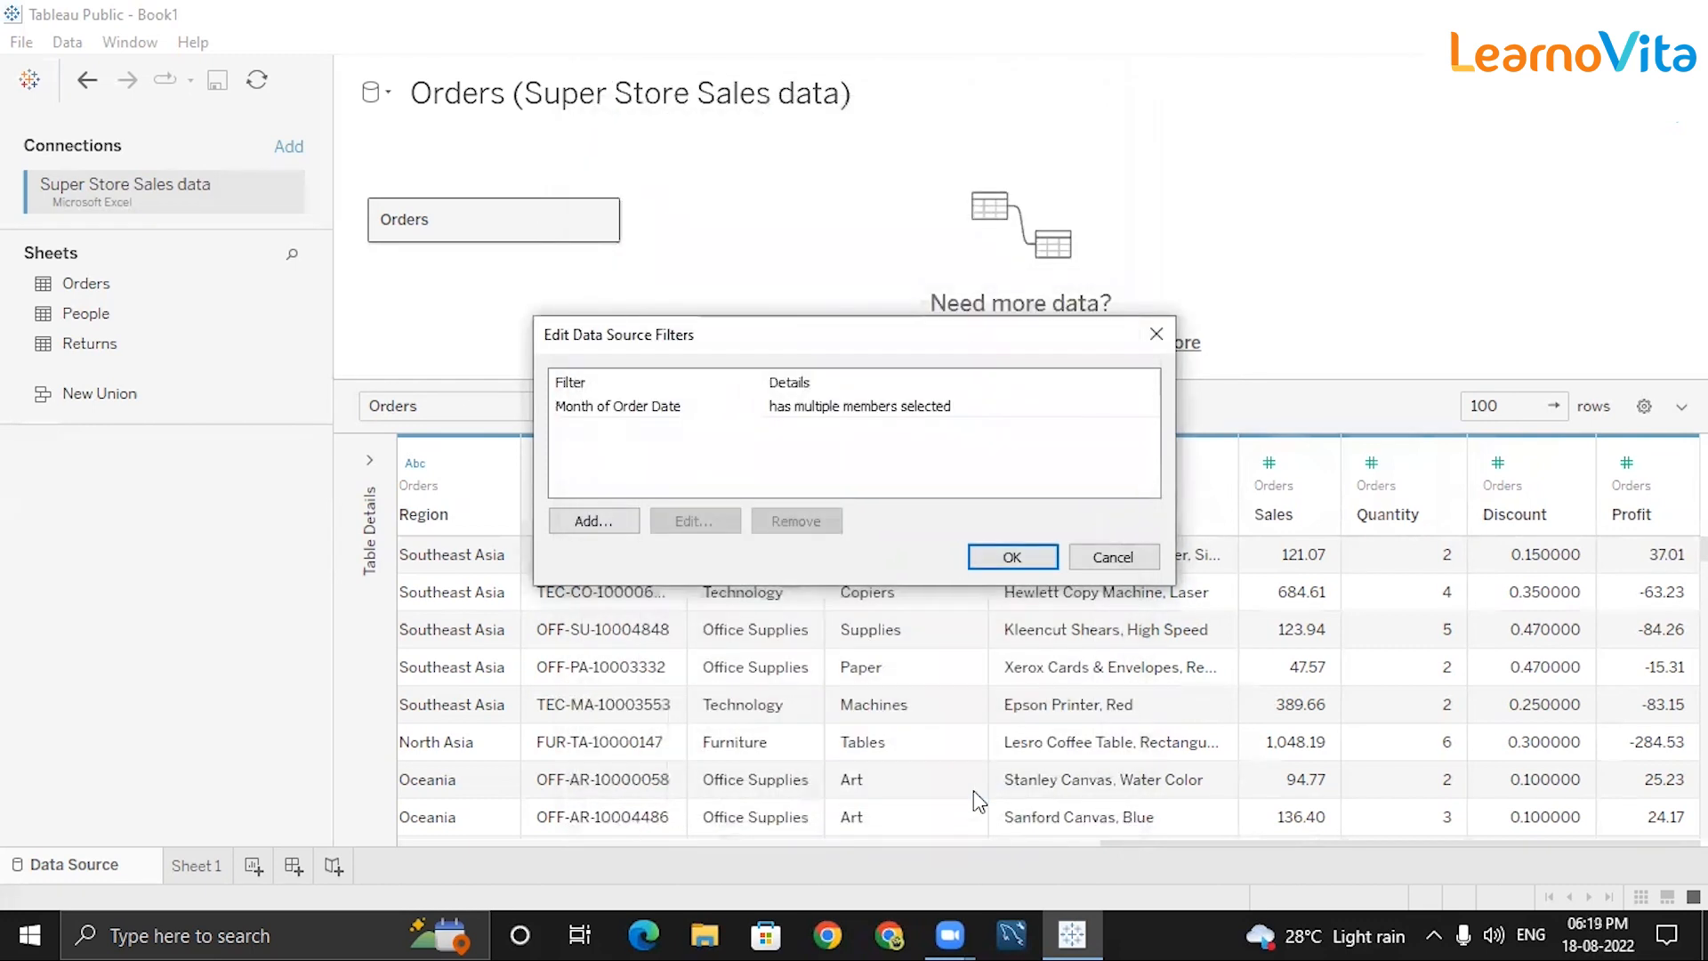
{"action": "left_click", "coordinate": [998, 561]}
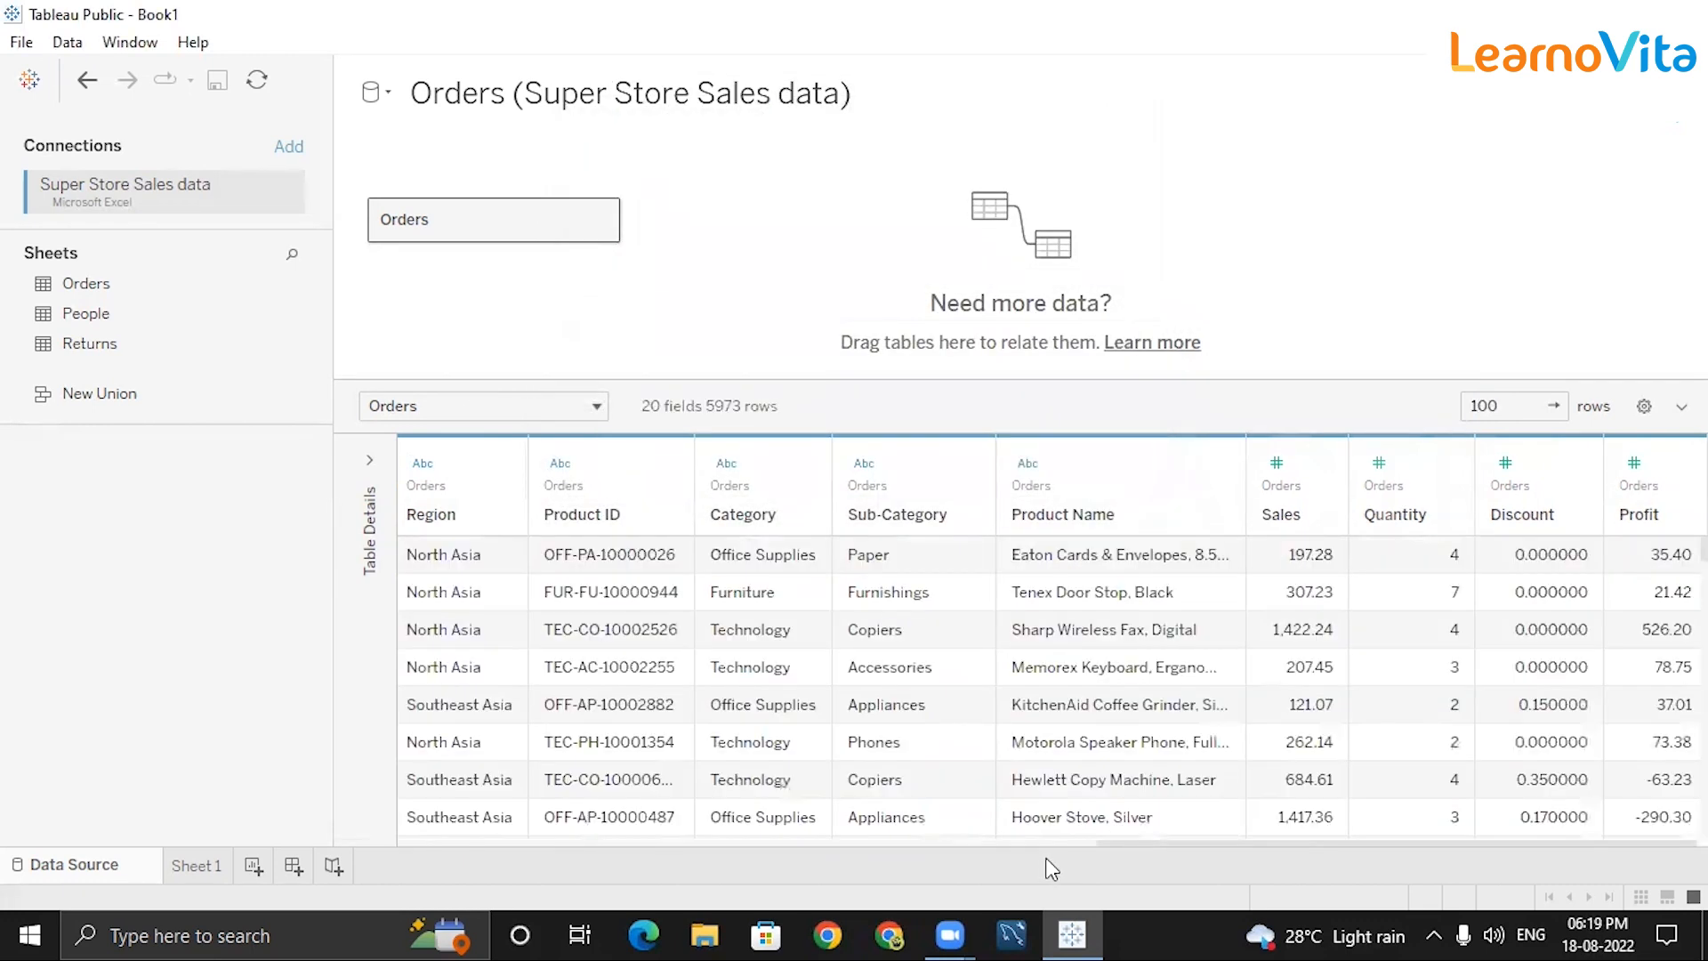
Set the Month of Order Date filter to January only, cutting Orders to 662 rows.
{"action": "left_click", "coordinate": [1669, 133]}
{"action": "left_click", "coordinate": [904, 408]}
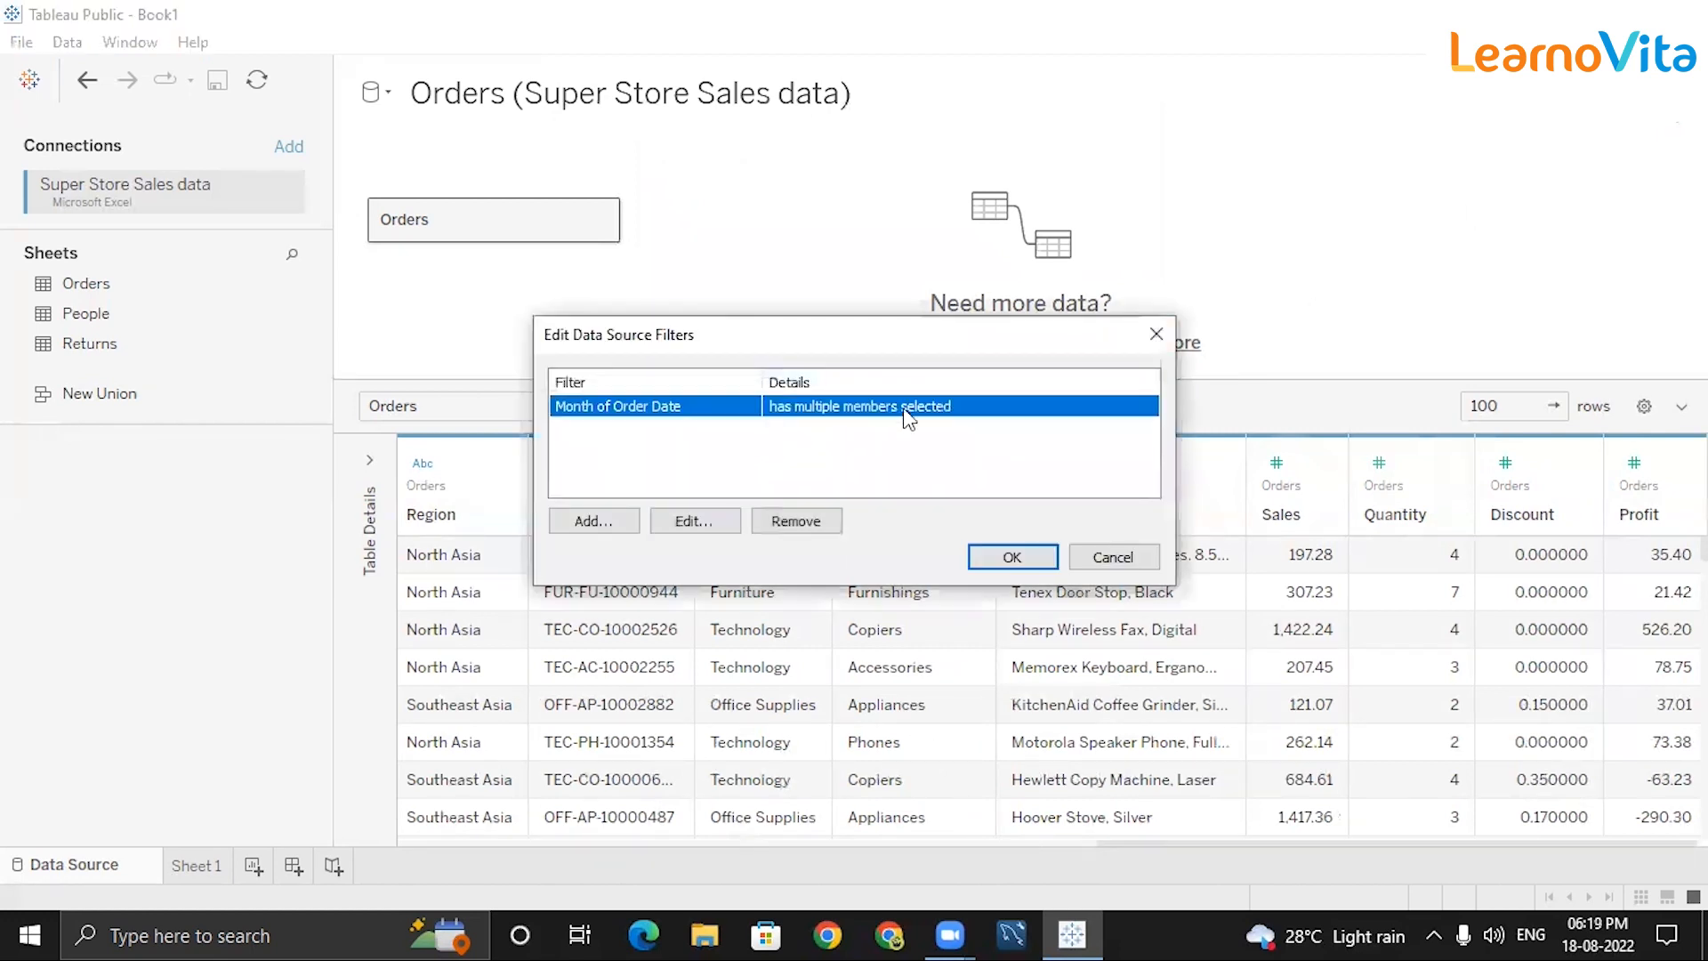
{"action": "left_click", "coordinate": [724, 518]}
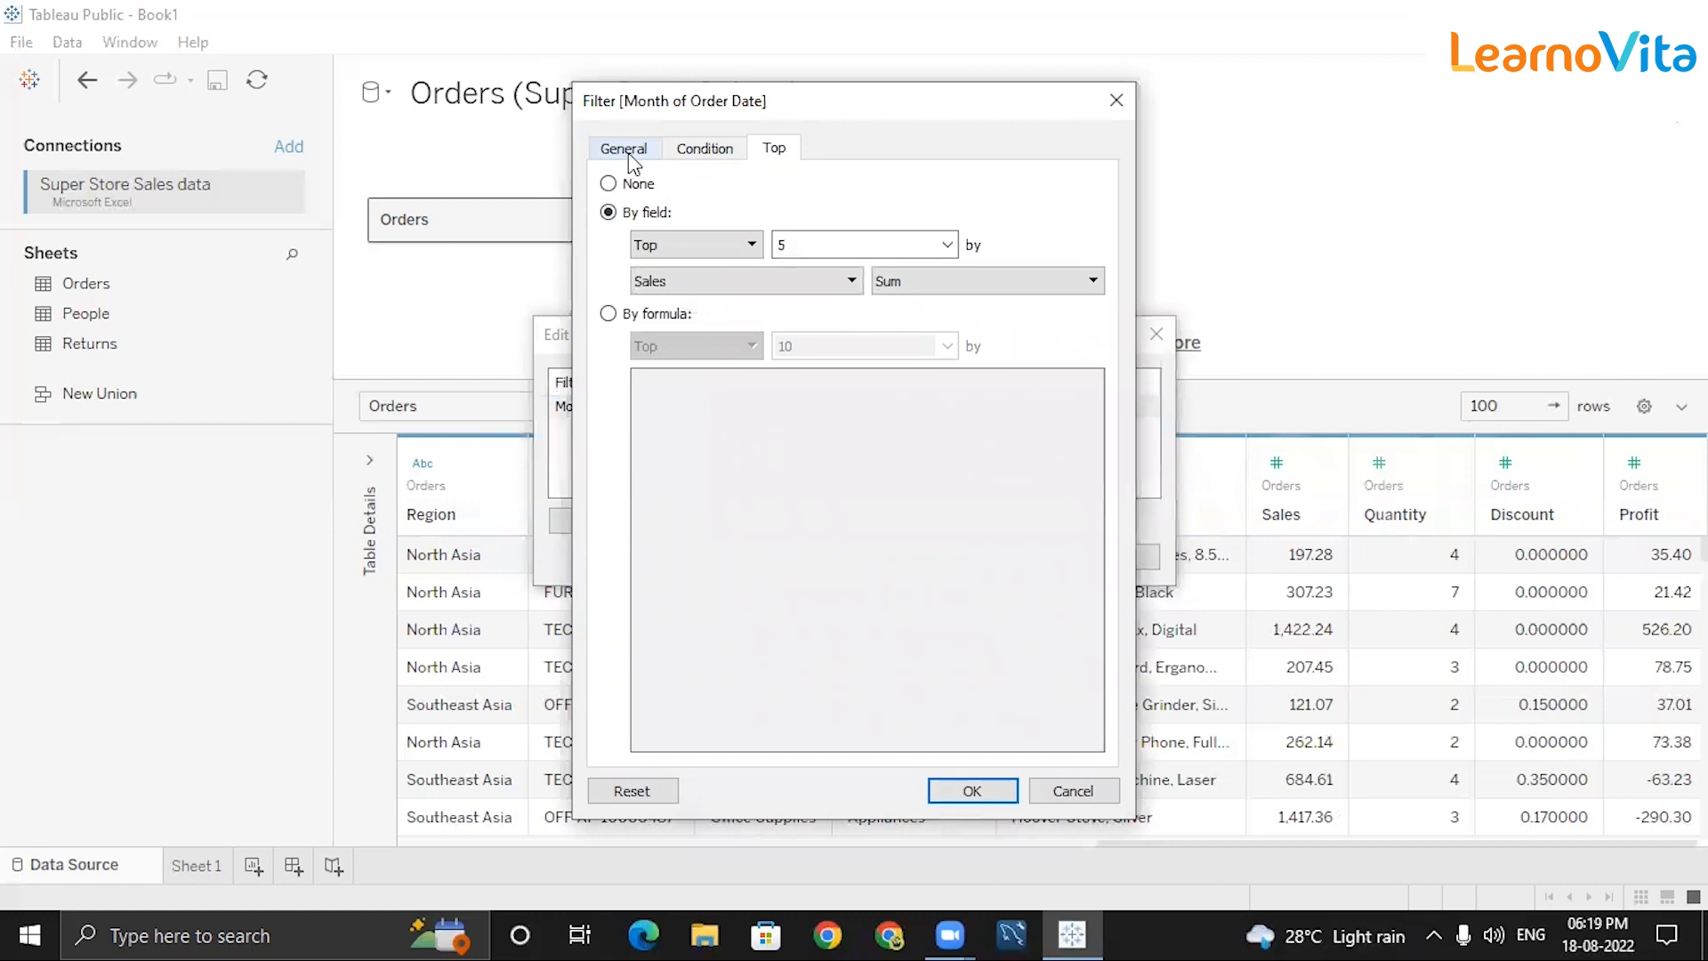
{"action": "left_click", "coordinate": [624, 149]}
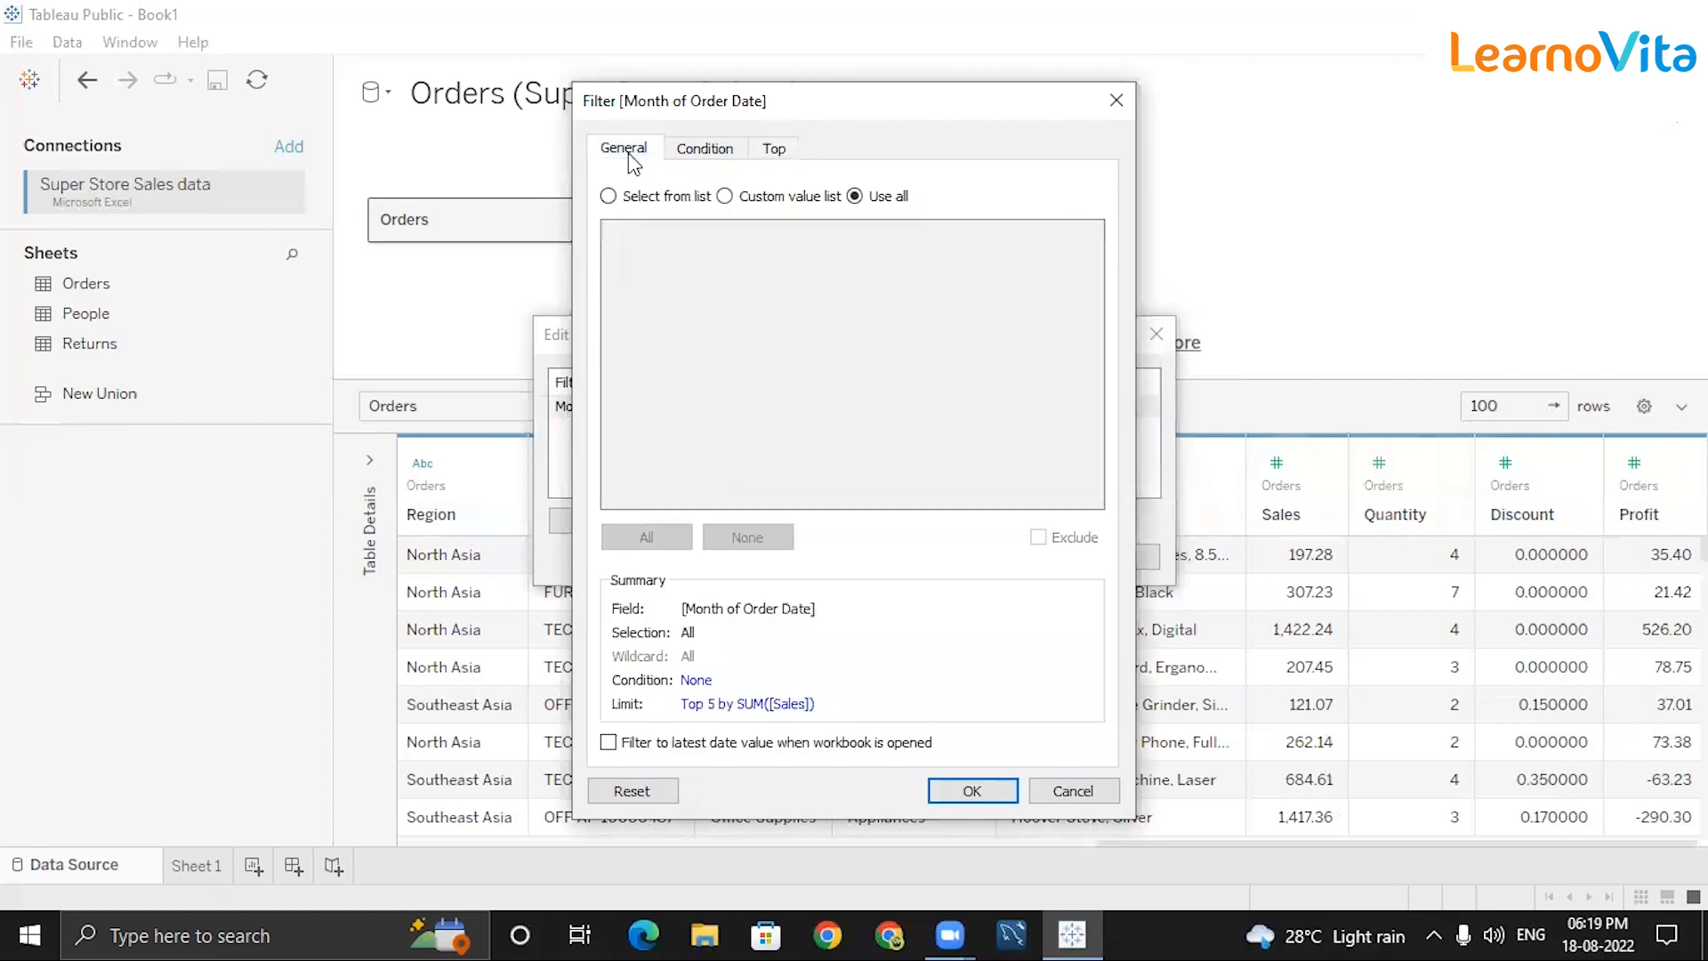
{"action": "left_click", "coordinate": [609, 197]}
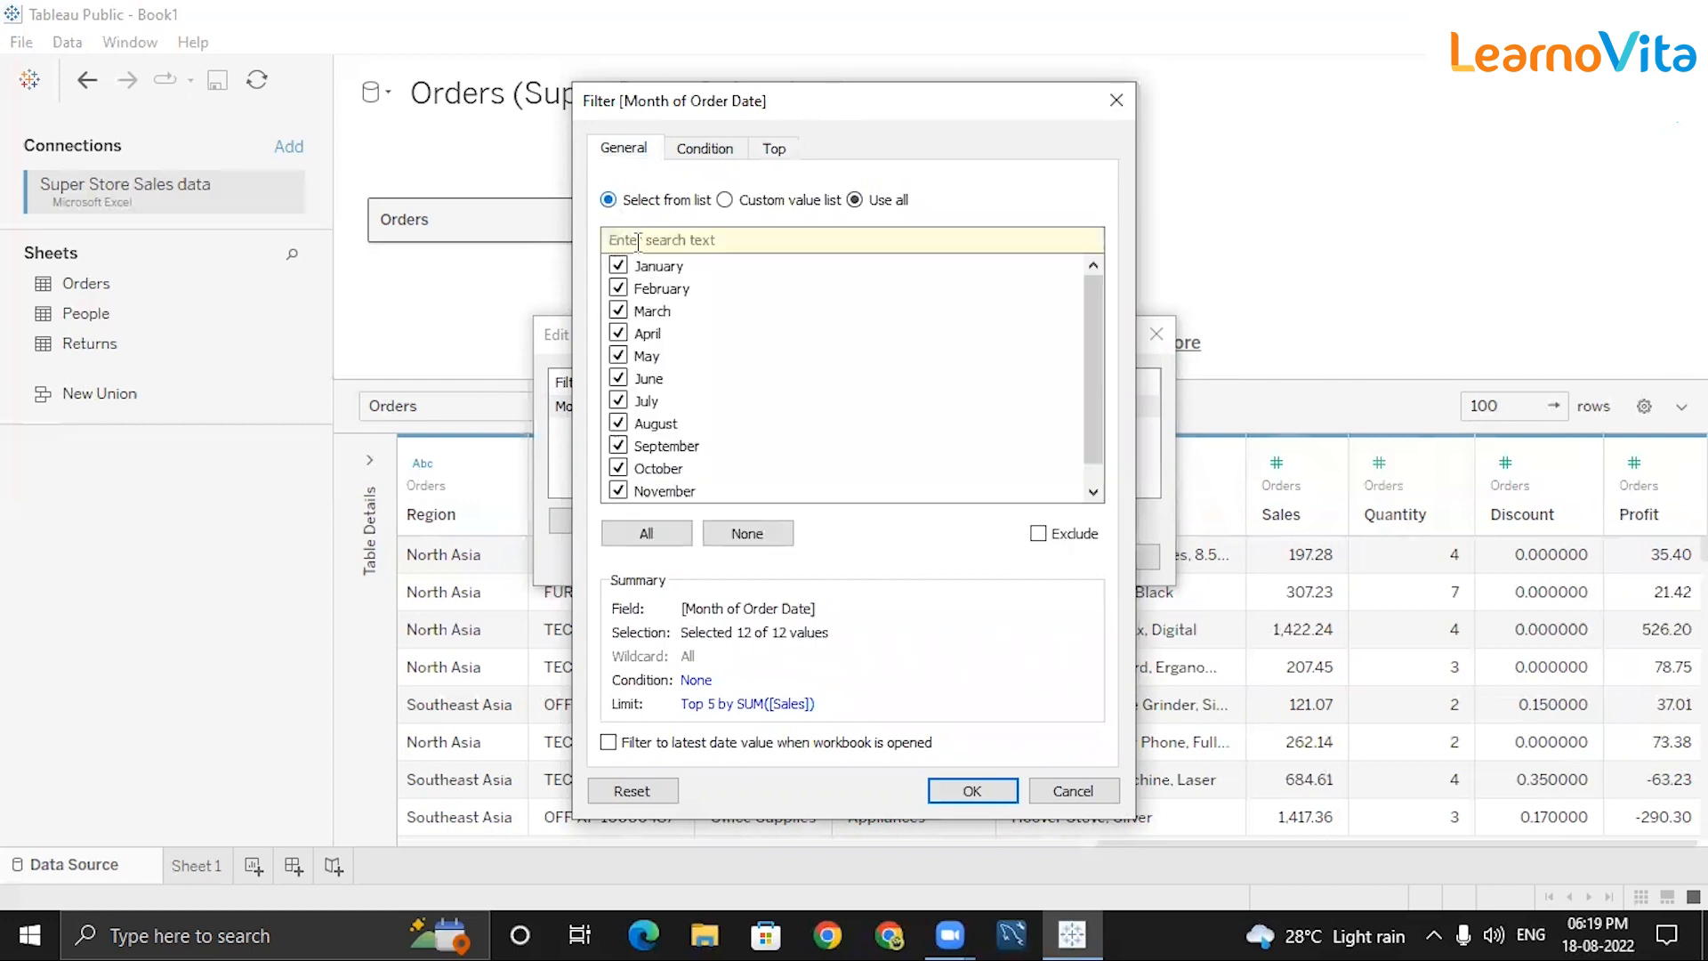
{"action": "left_click", "coordinate": [663, 532]}
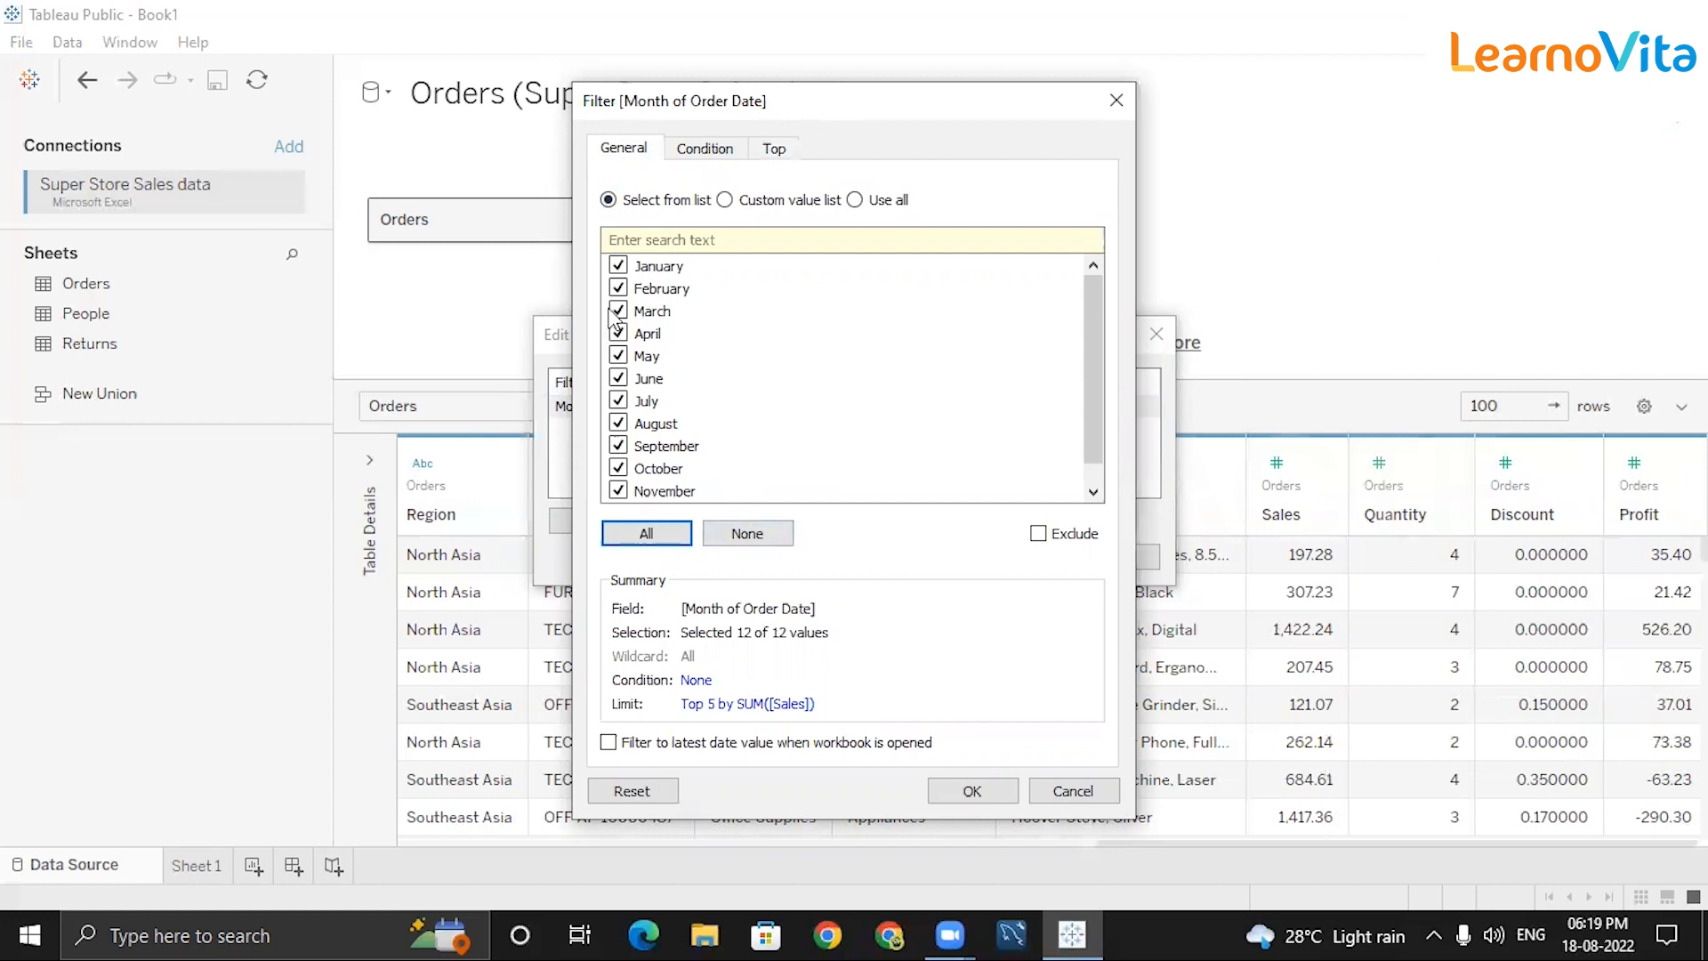
{"action": "left_click", "coordinate": [767, 537]}
{"action": "left_click", "coordinate": [617, 266]}
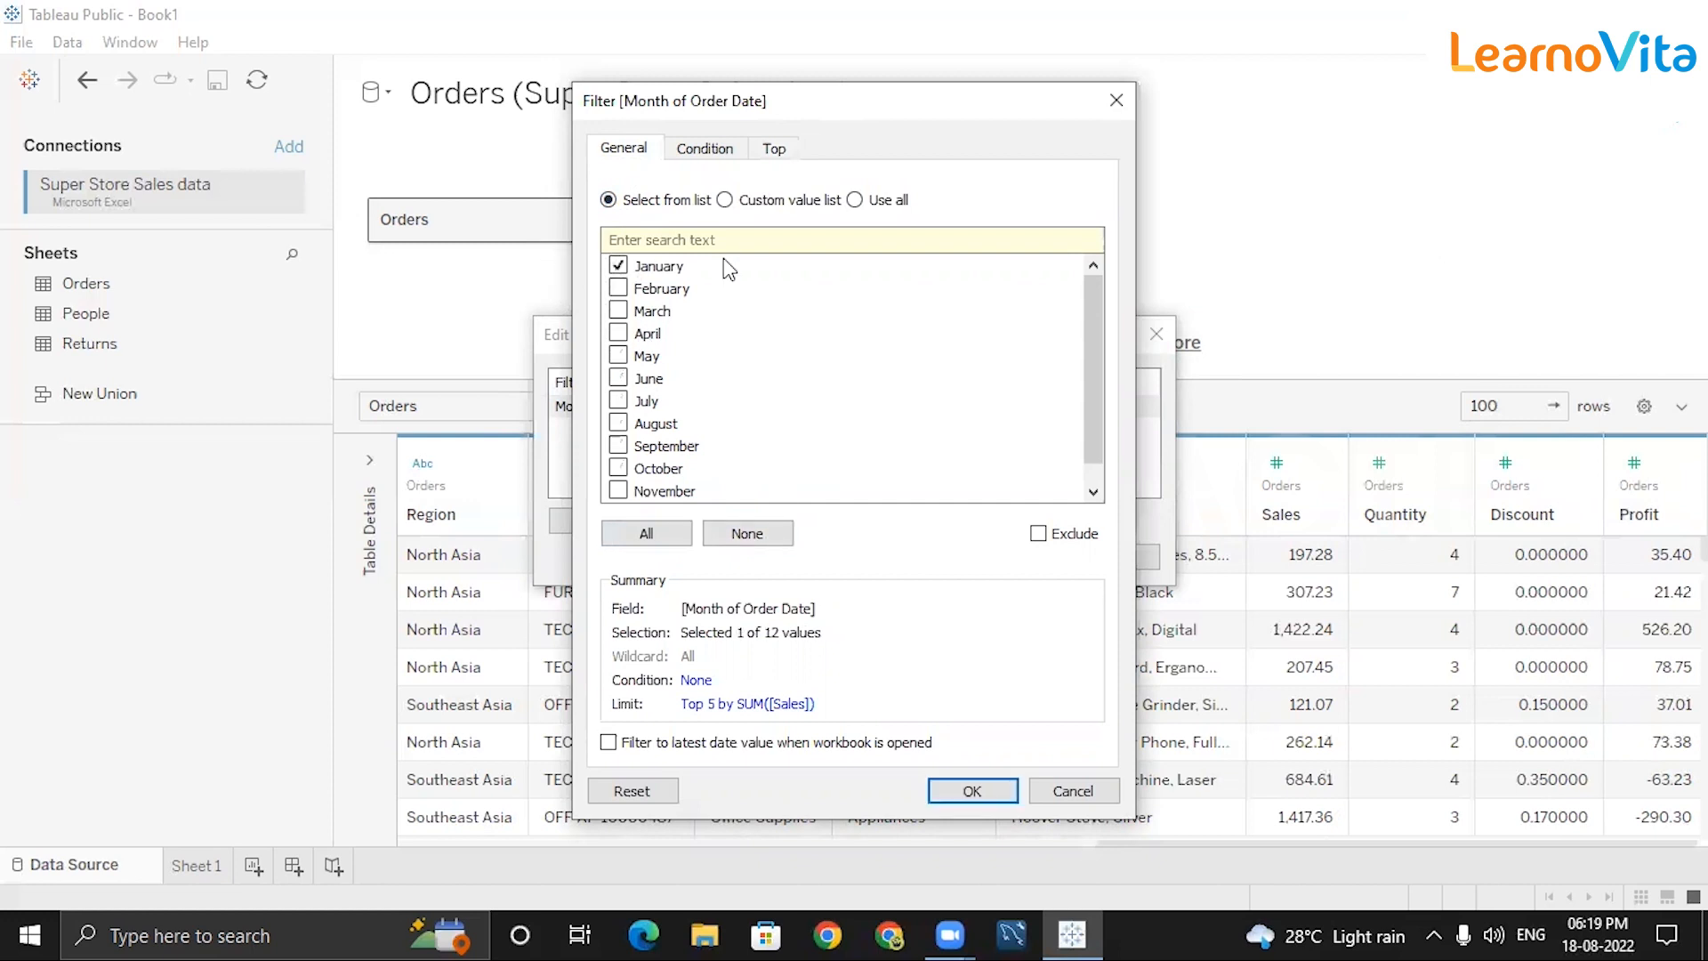
{"action": "left_click", "coordinate": [773, 159]}
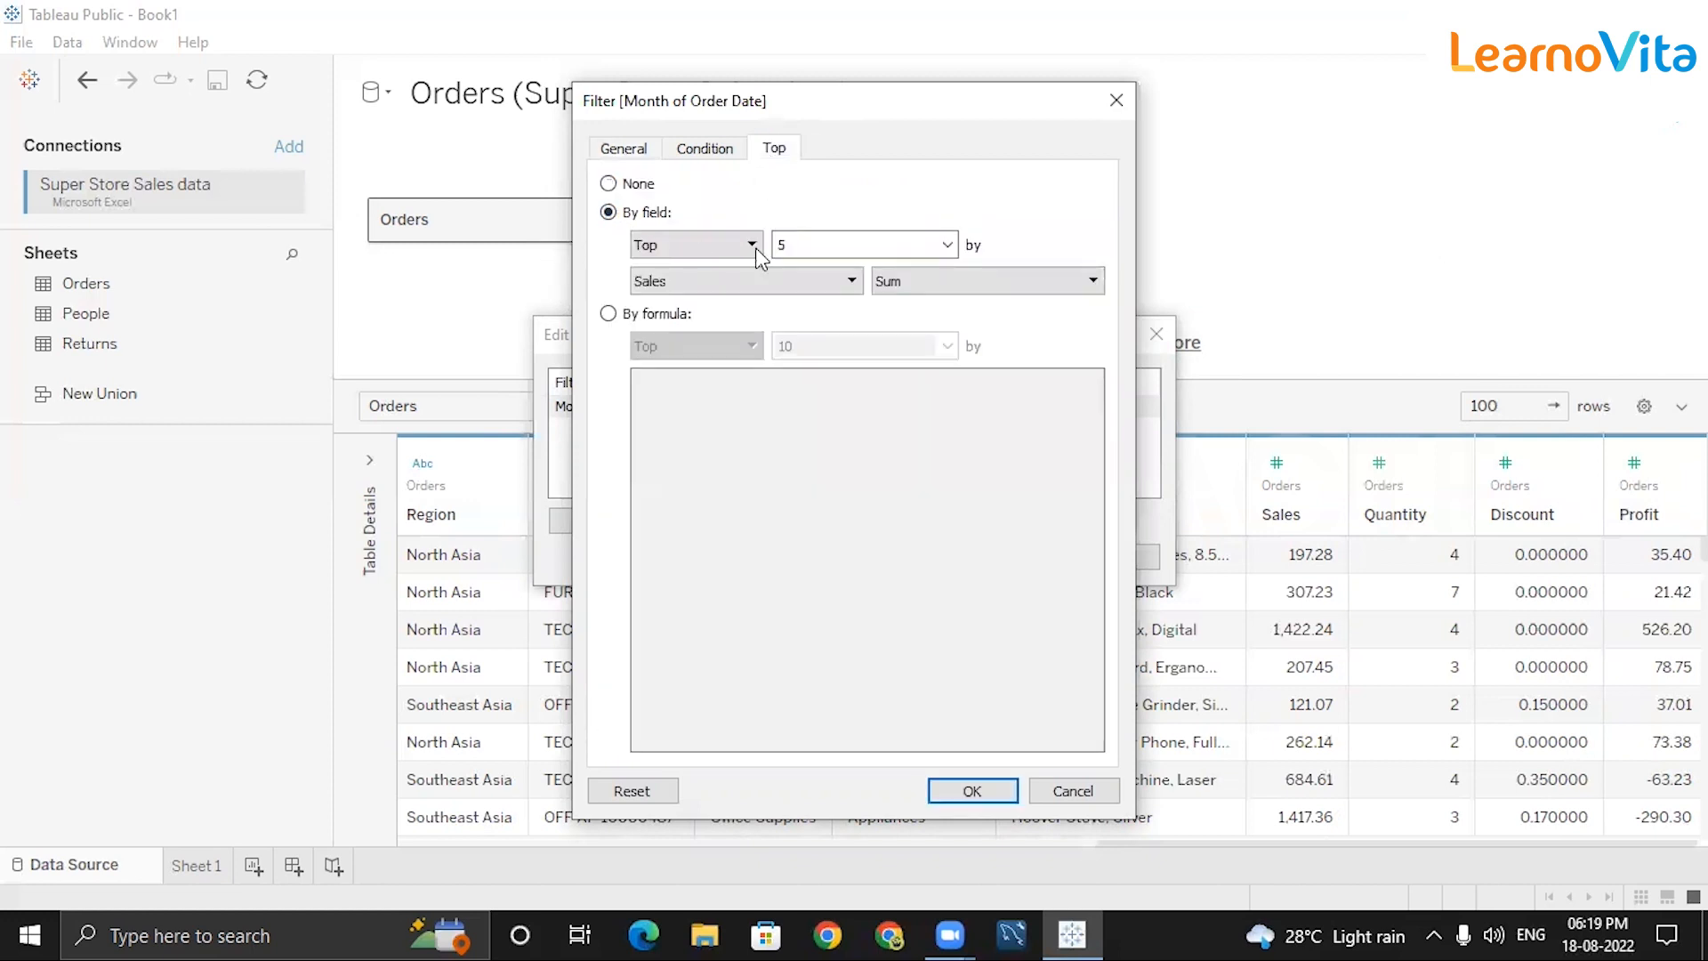
{"action": "left_click", "coordinate": [974, 791]}
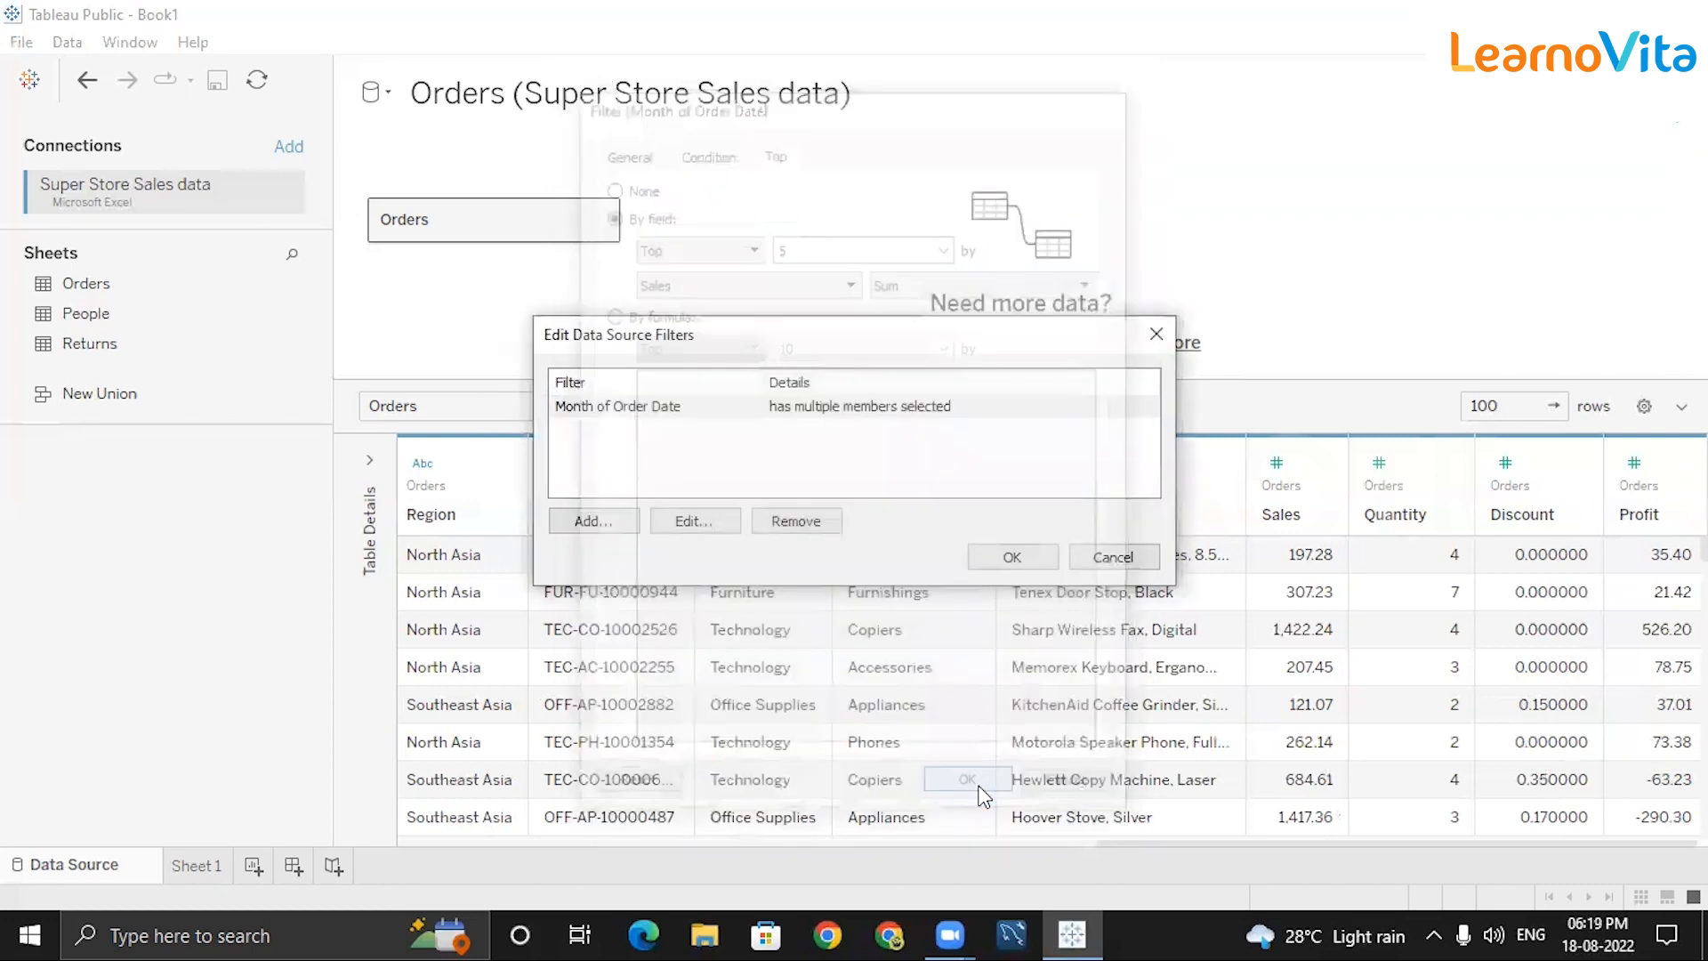
{"action": "left_click", "coordinate": [1006, 567]}
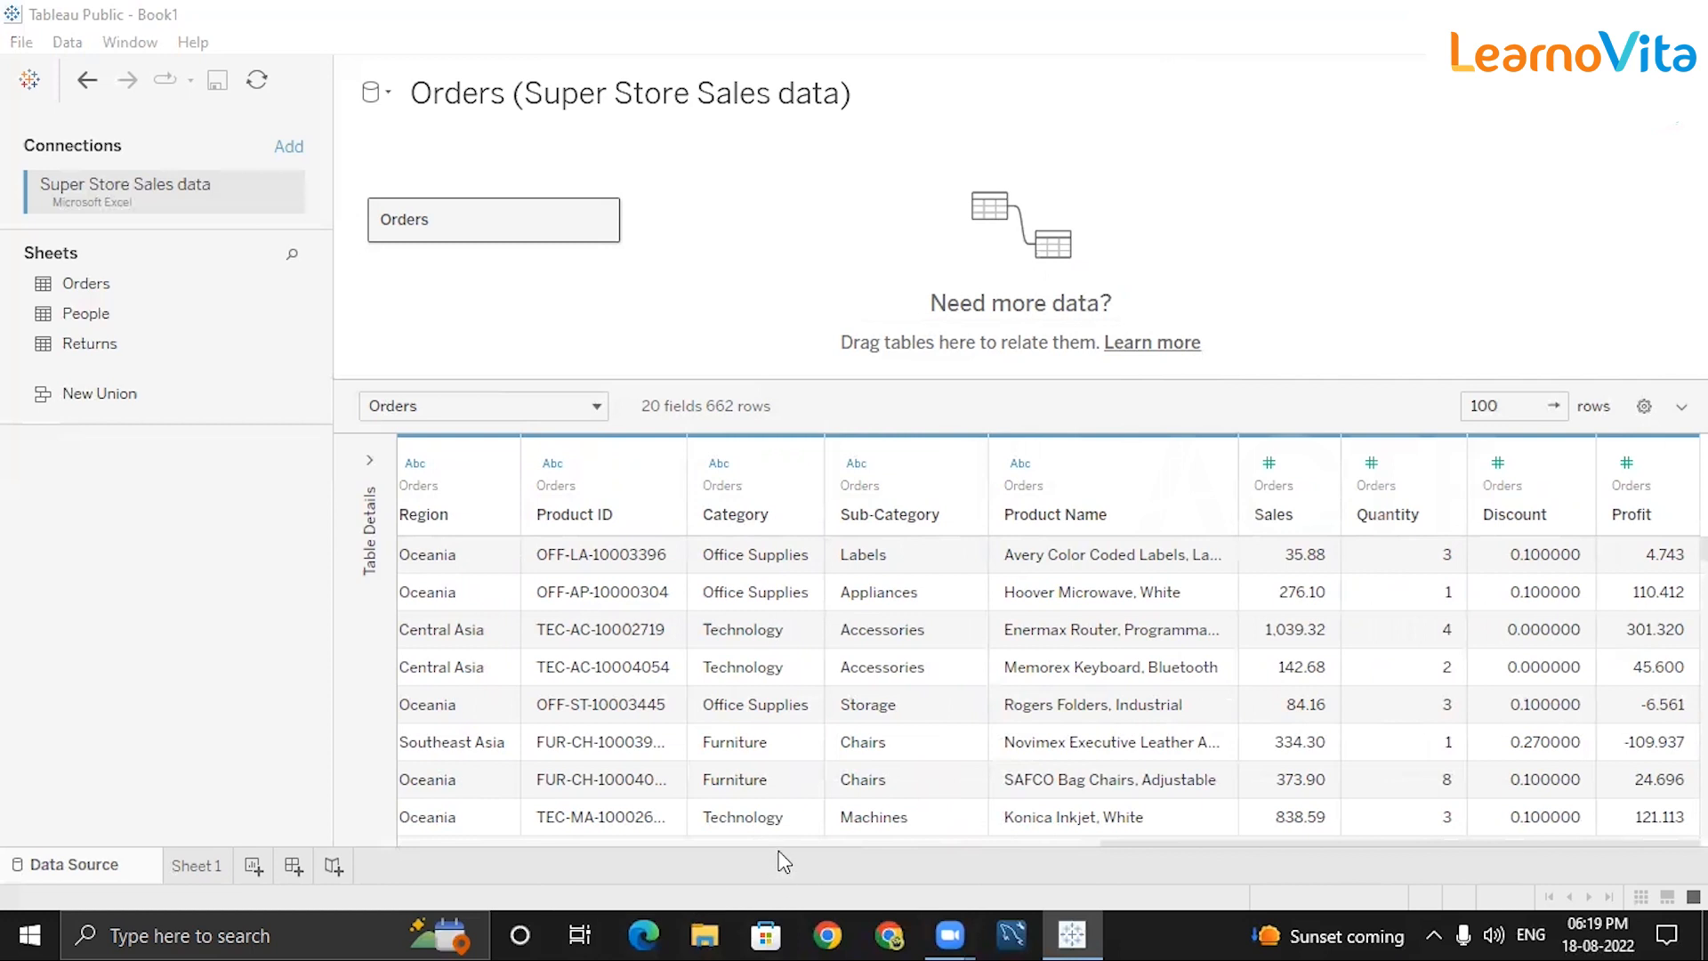
Open the Month of Order Date filter and review its top 5 by Sales limit.
{"action": "left_click", "coordinate": [780, 842]}
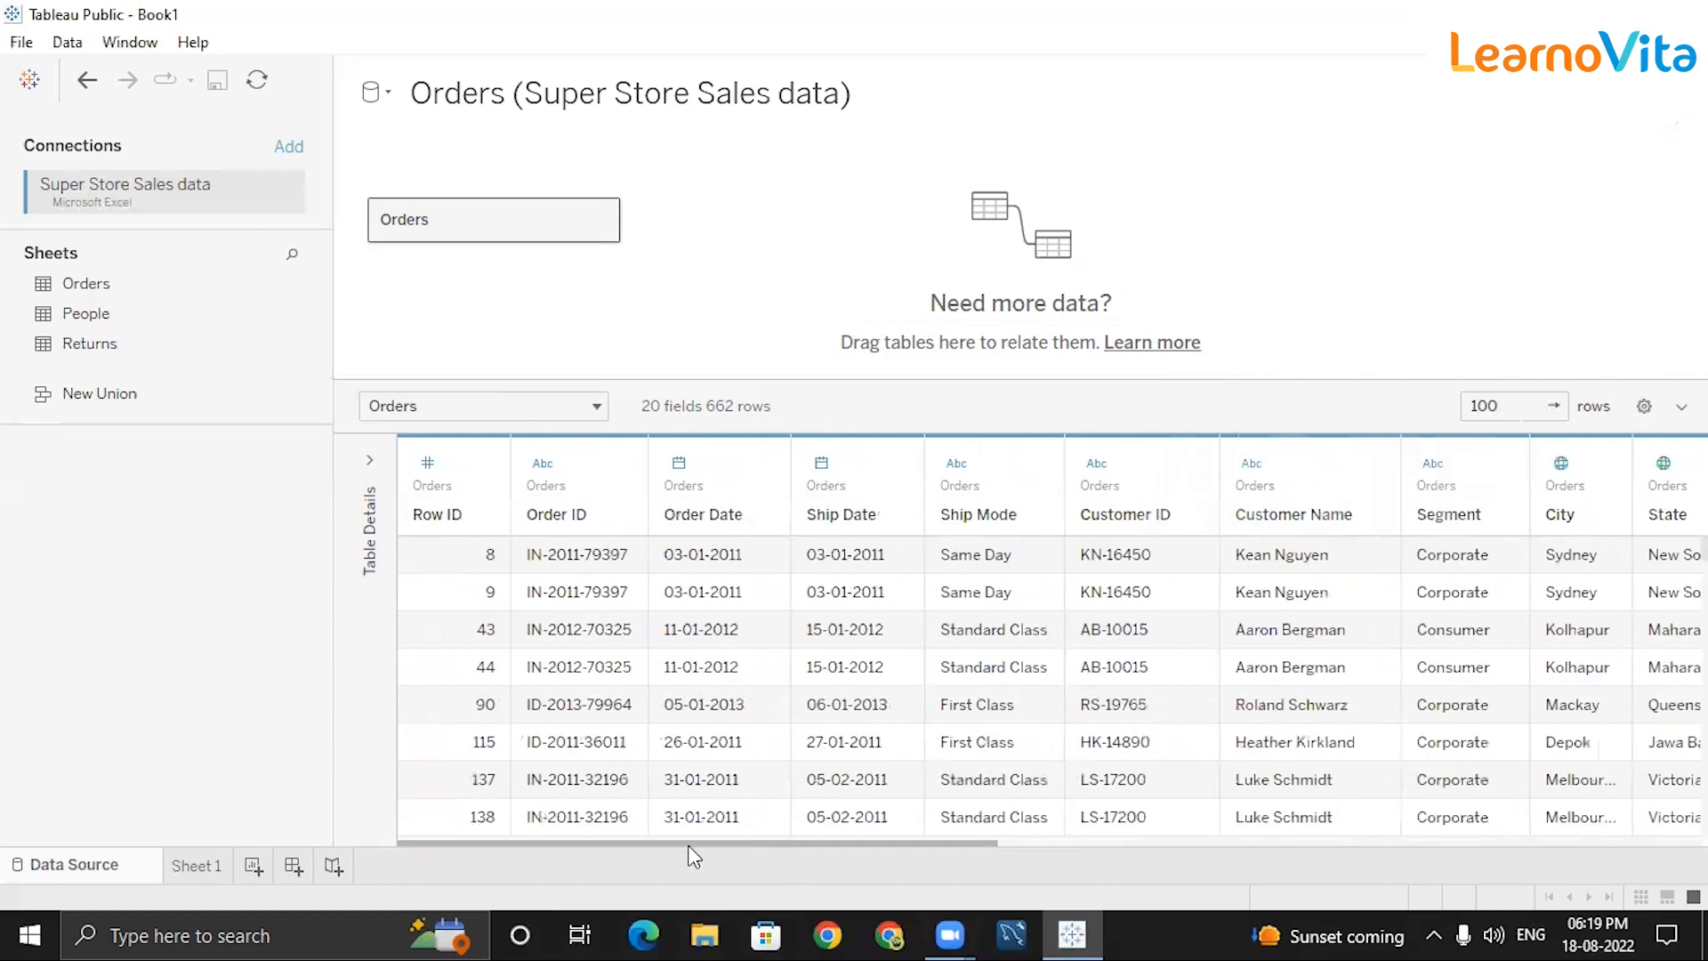
{"action": "left_click_drag", "start_coordinate": [951, 843], "coordinate": [1690, 842]}
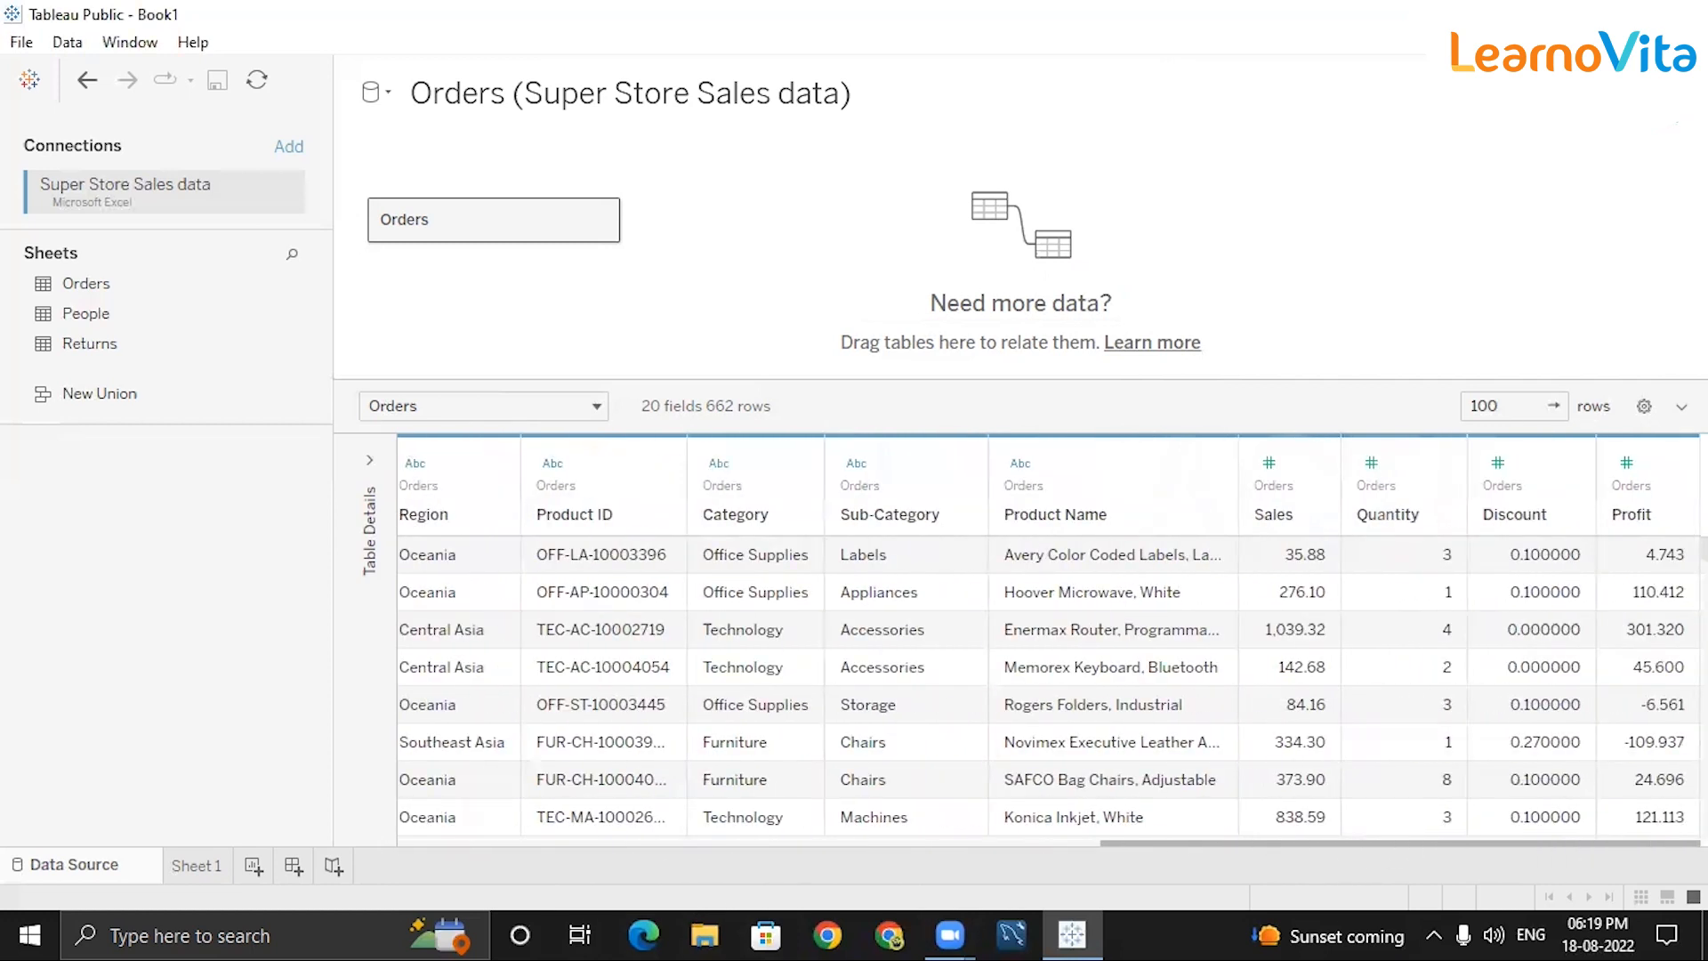
{"action": "scroll", "coordinate": [1334, 699], "scroll_direction": "down", "scroll_amount": 5}
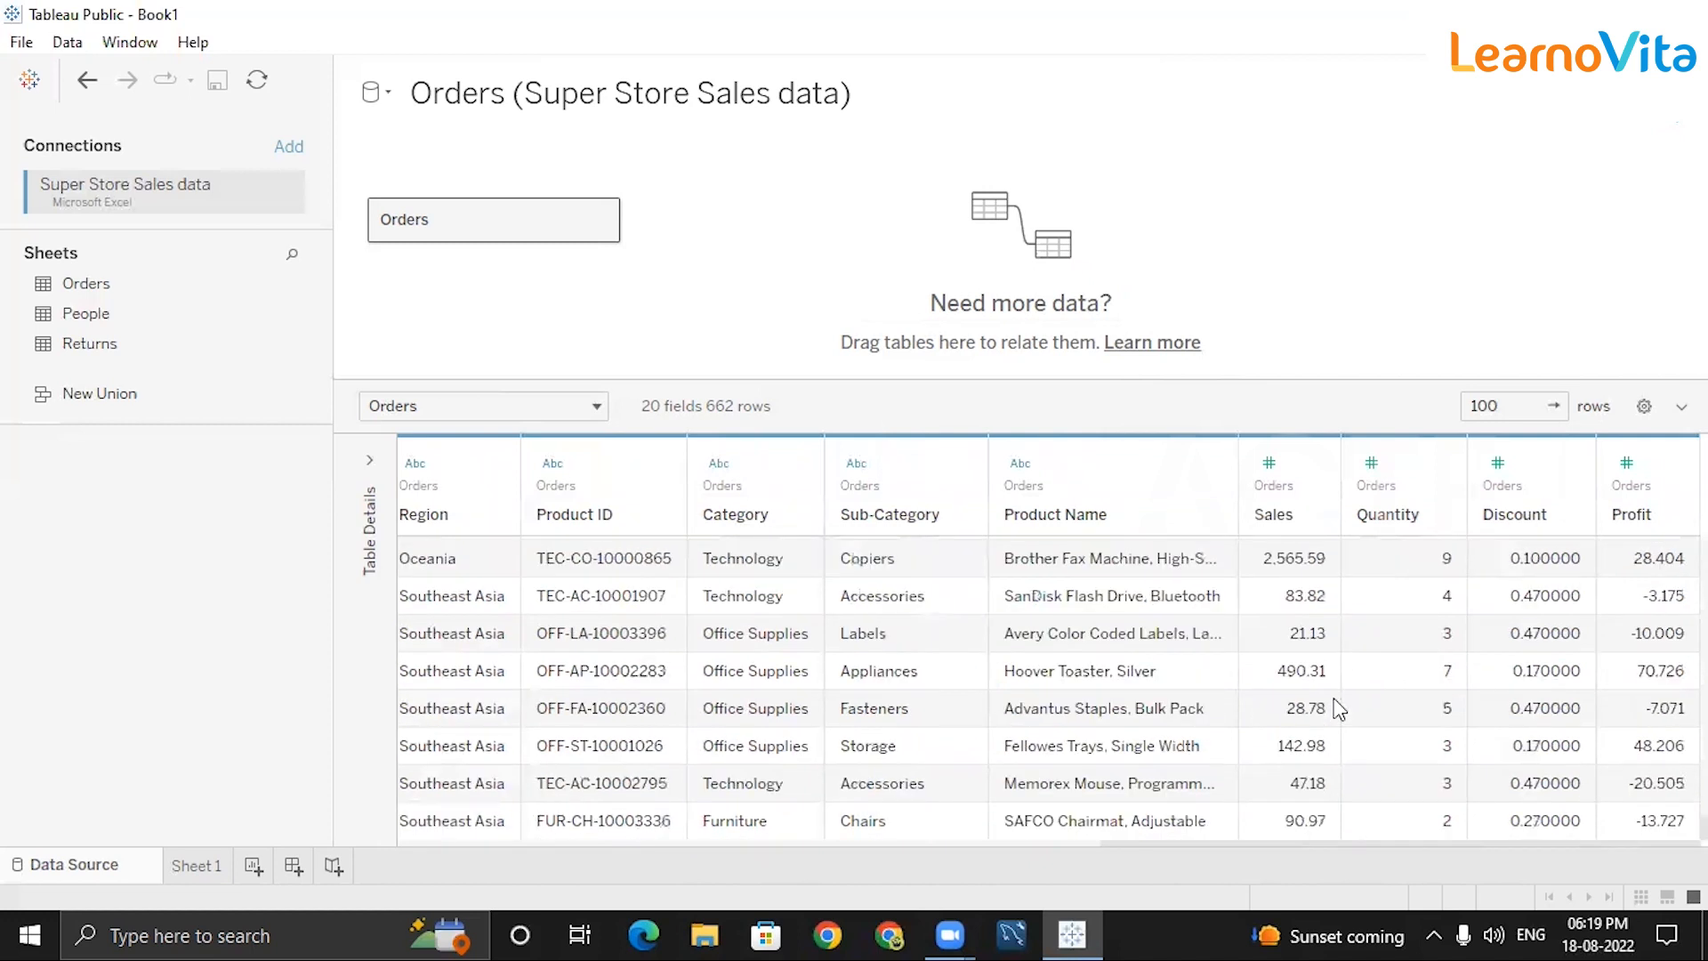
{"action": "scroll", "coordinate": [1337, 690], "scroll_direction": "down", "scroll_amount": 3}
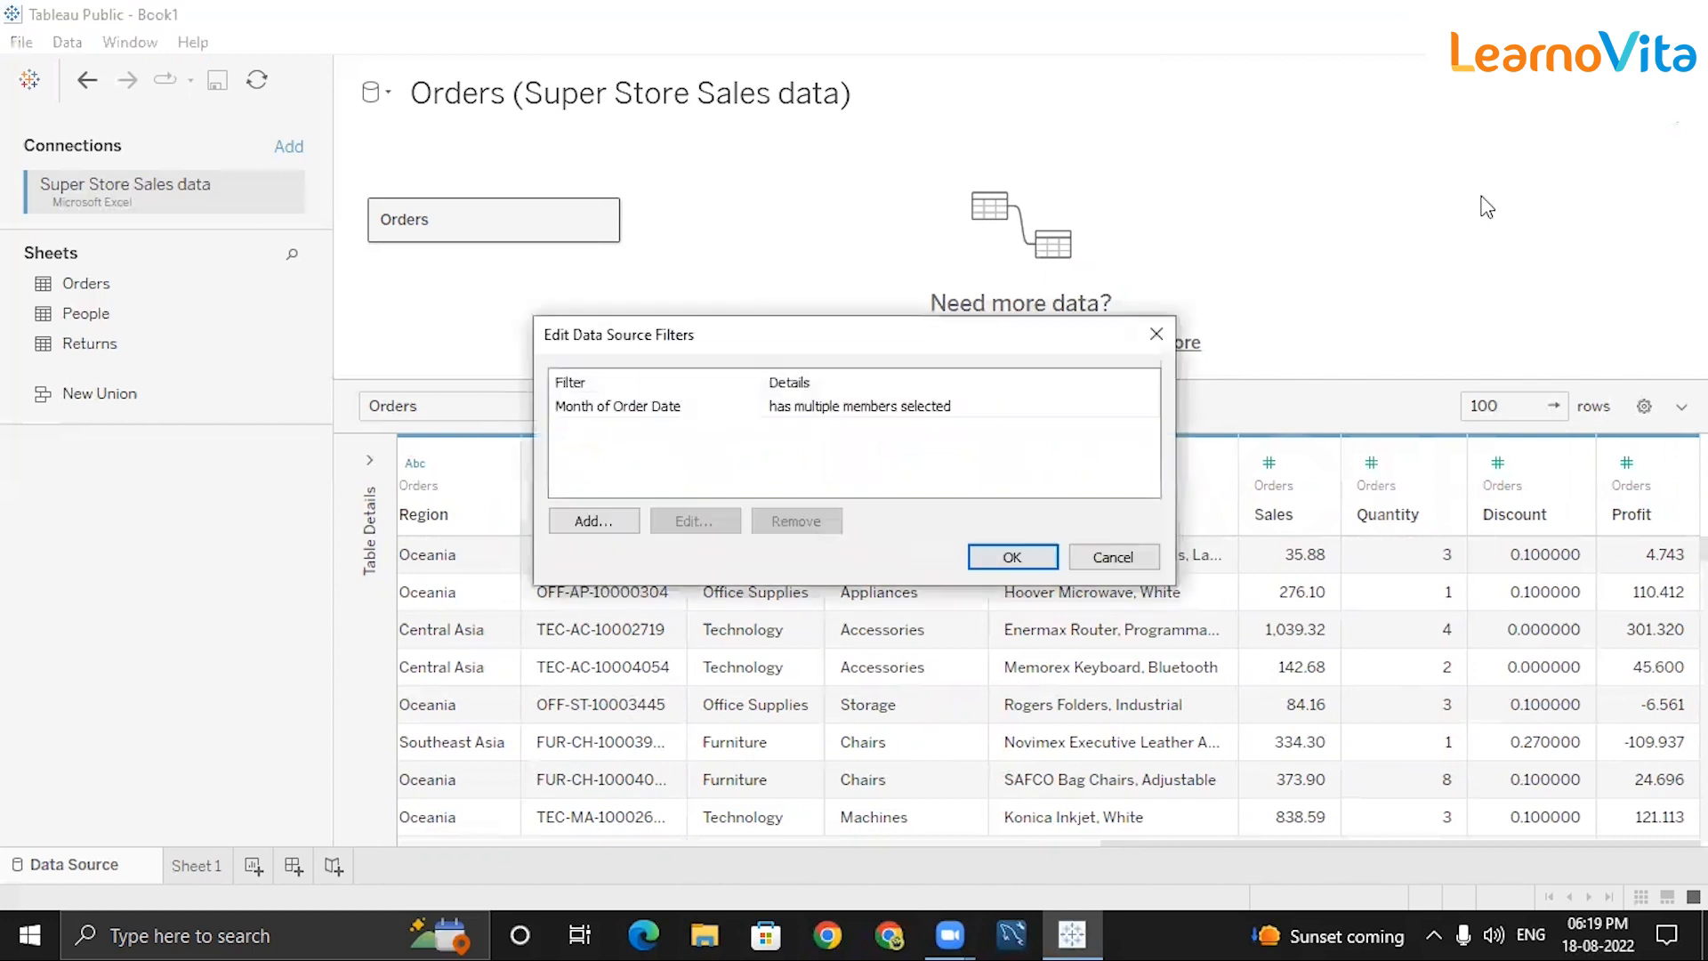
{"action": "left_click", "coordinate": [826, 409]}
{"action": "left_click", "coordinate": [694, 522]}
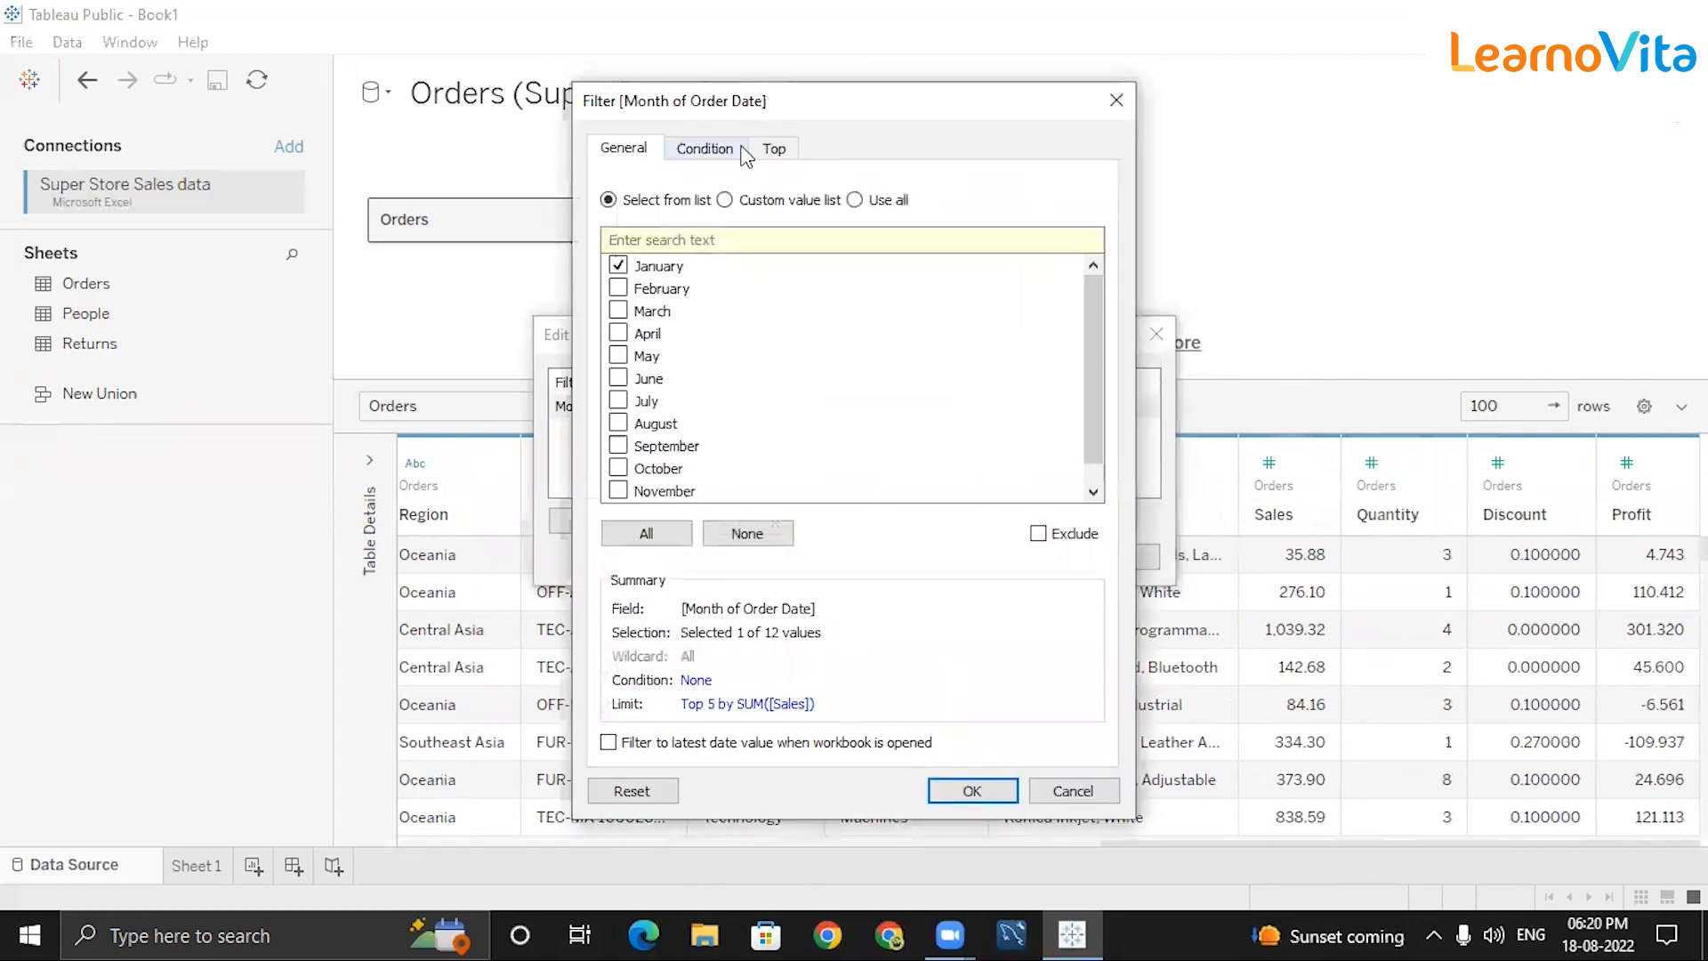
{"action": "left_click", "coordinate": [774, 149]}
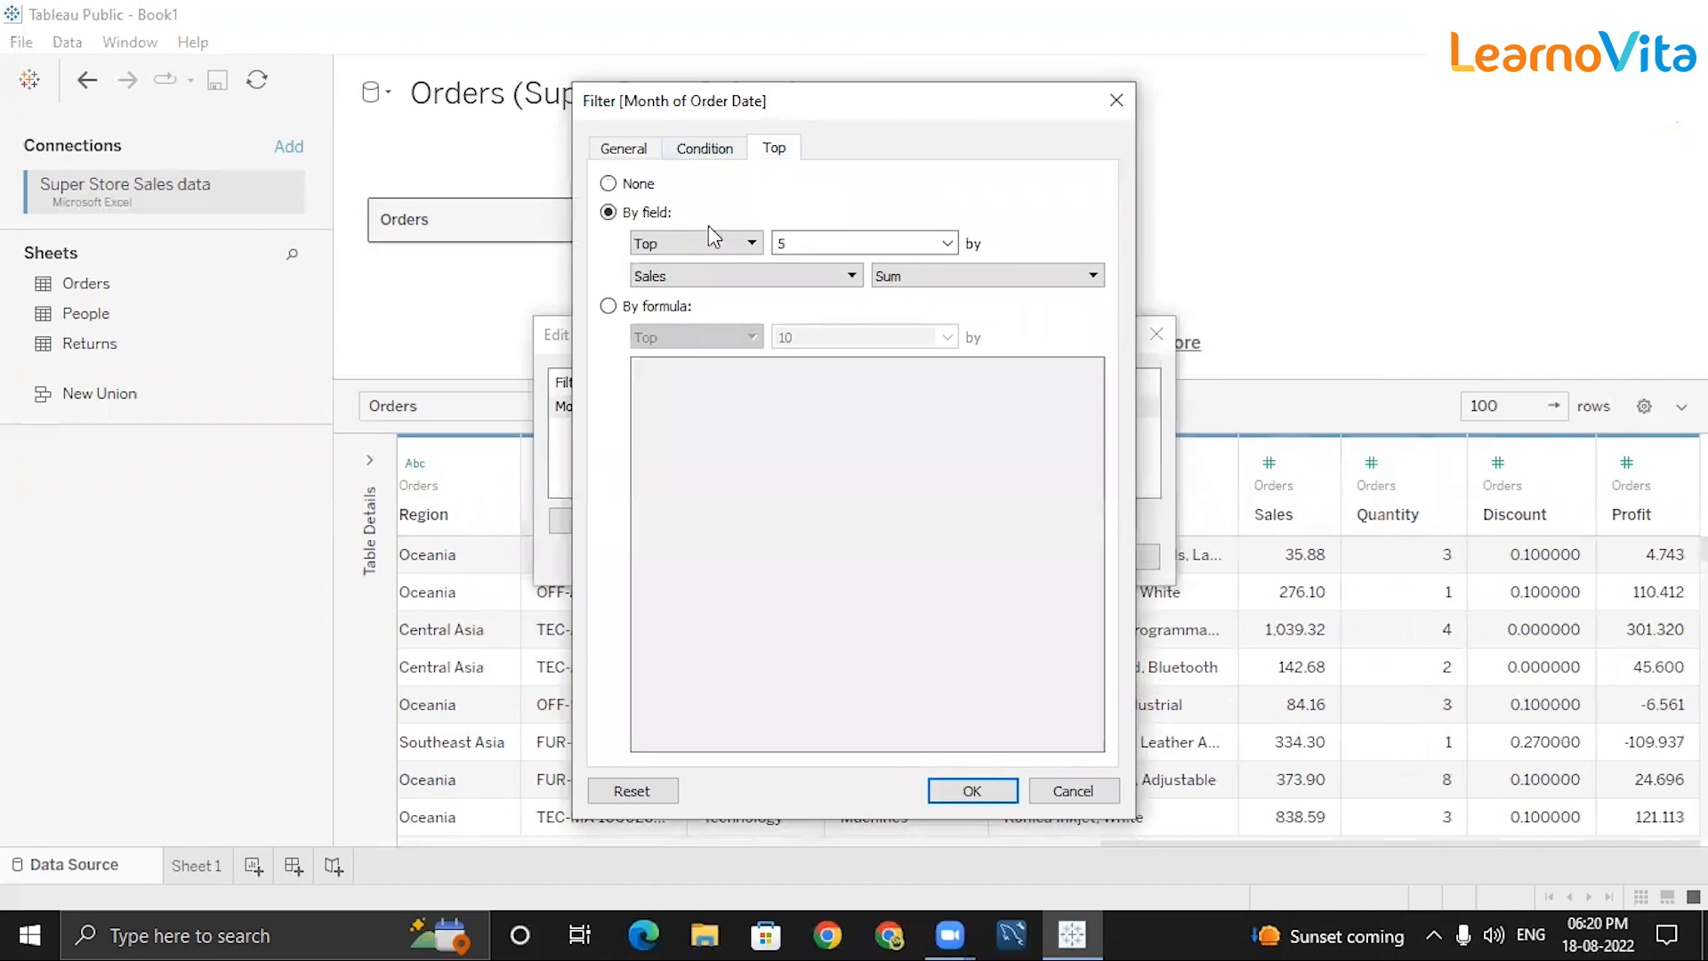
{"action": "left_click", "coordinate": [844, 241]}
Uncheck every month and apply, returning Orders to 5973 rows.
{"action": "left_click", "coordinate": [634, 150]}
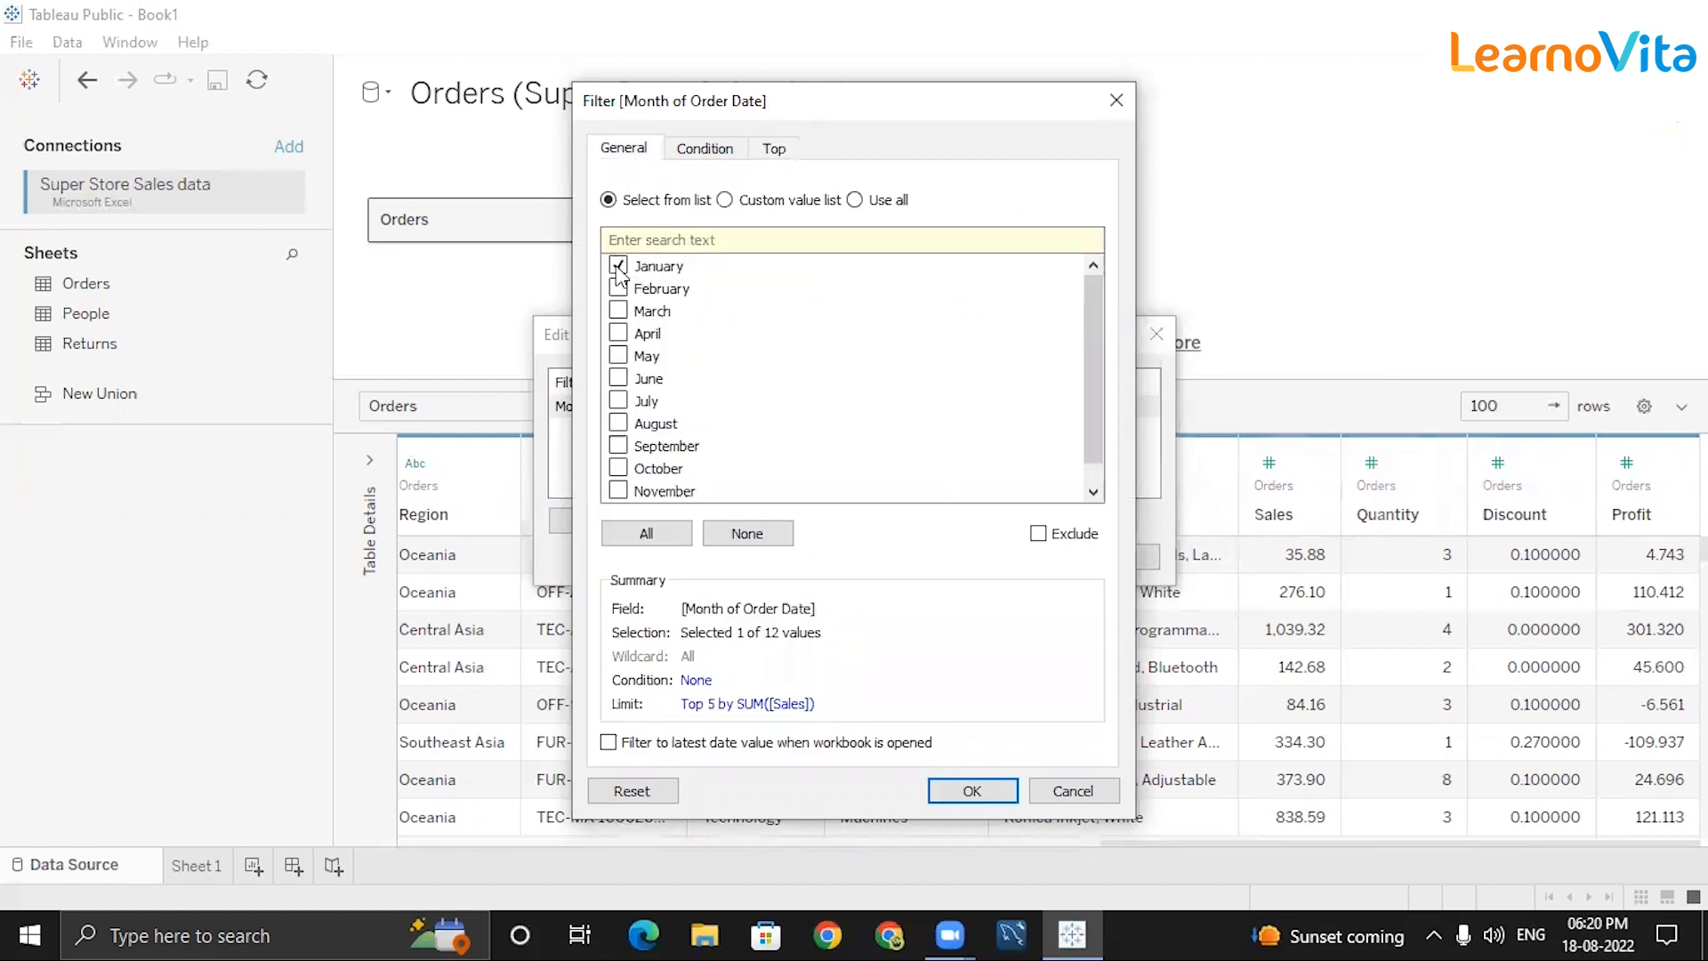
{"action": "left_click", "coordinate": [744, 534]}
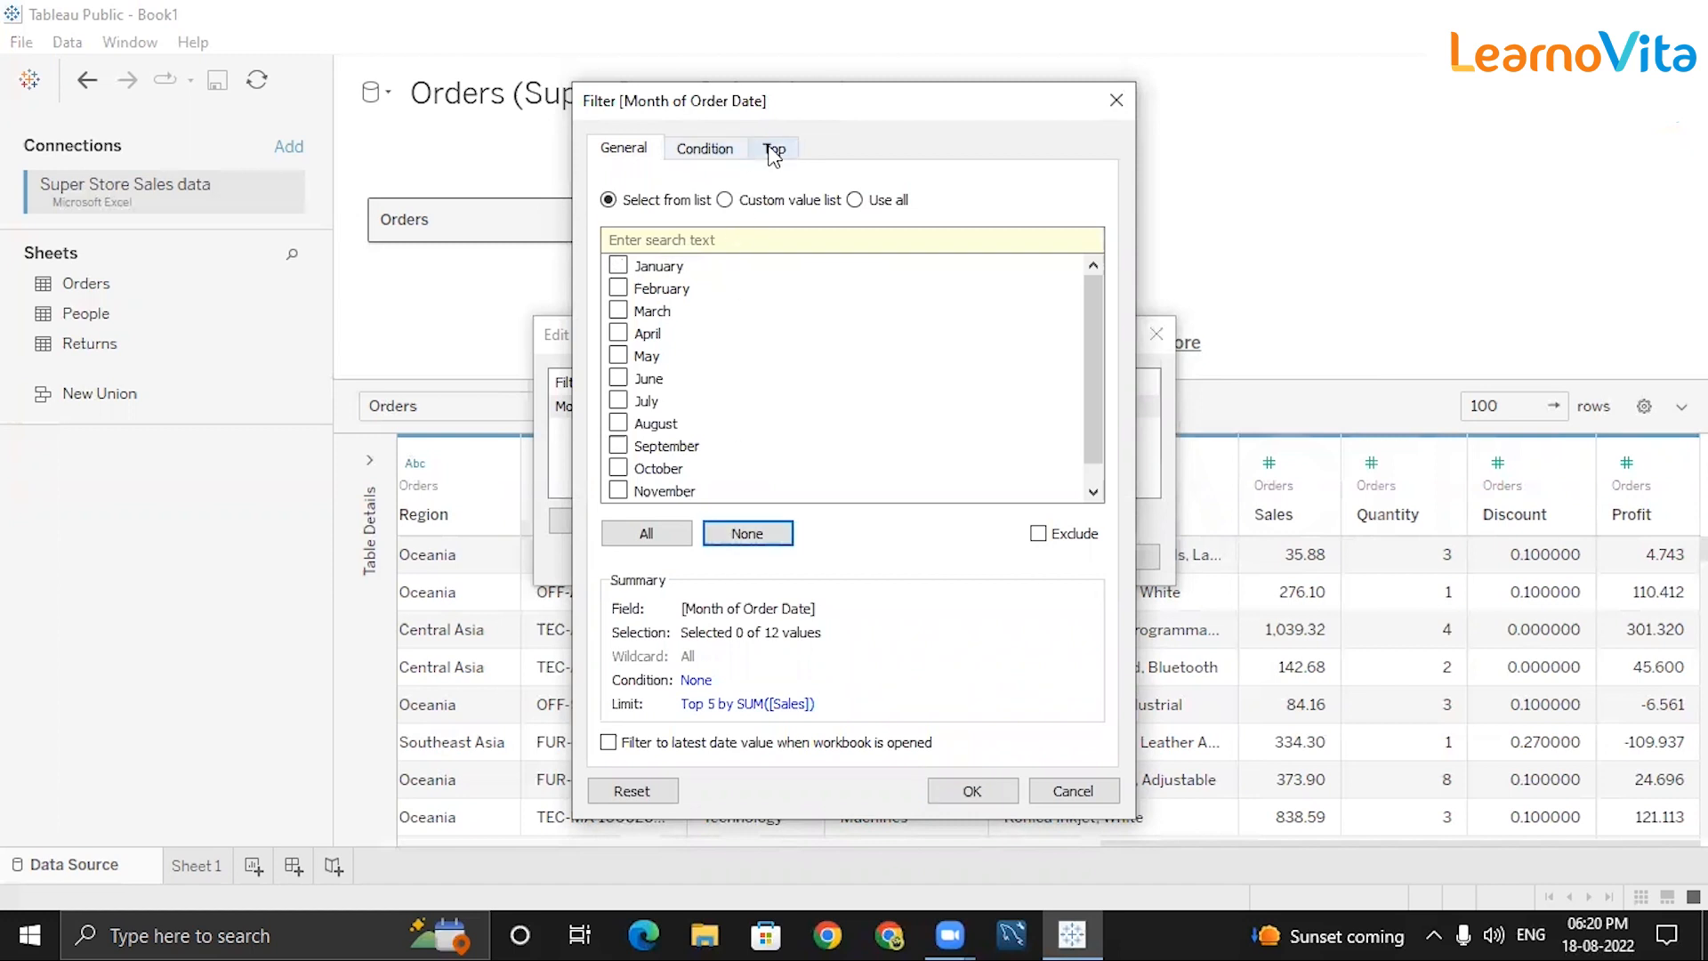
{"action": "left_click", "coordinate": [774, 149]}
{"action": "left_click", "coordinate": [969, 791]}
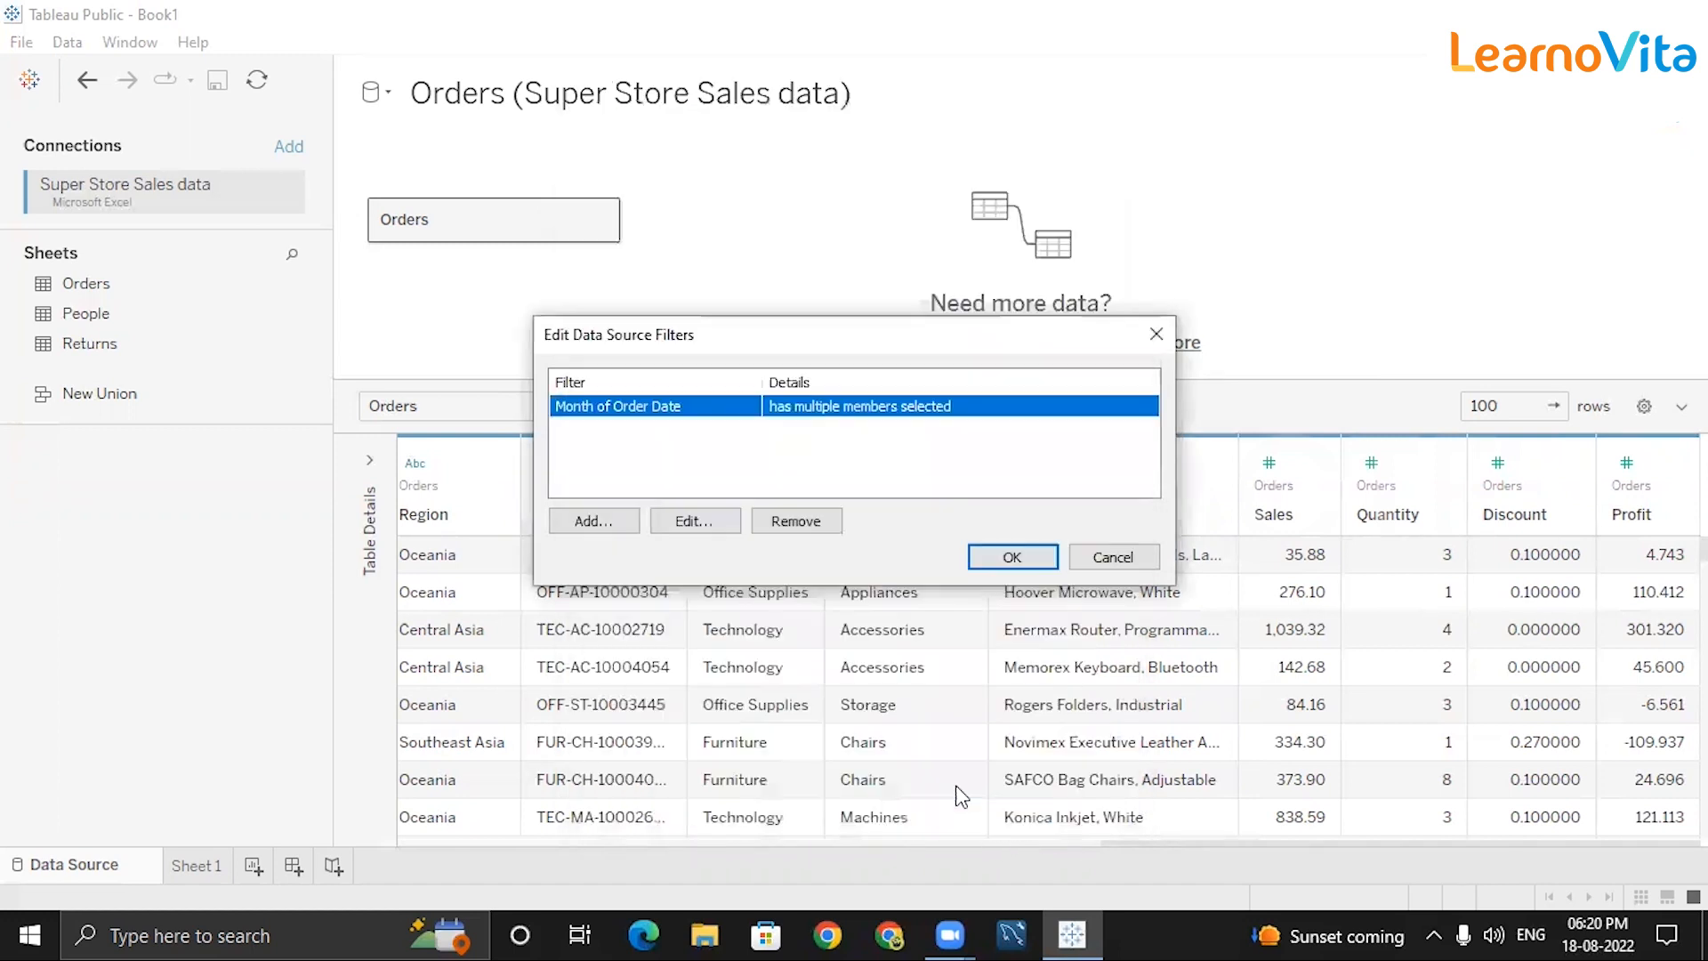
{"action": "left_click", "coordinate": [1012, 448]}
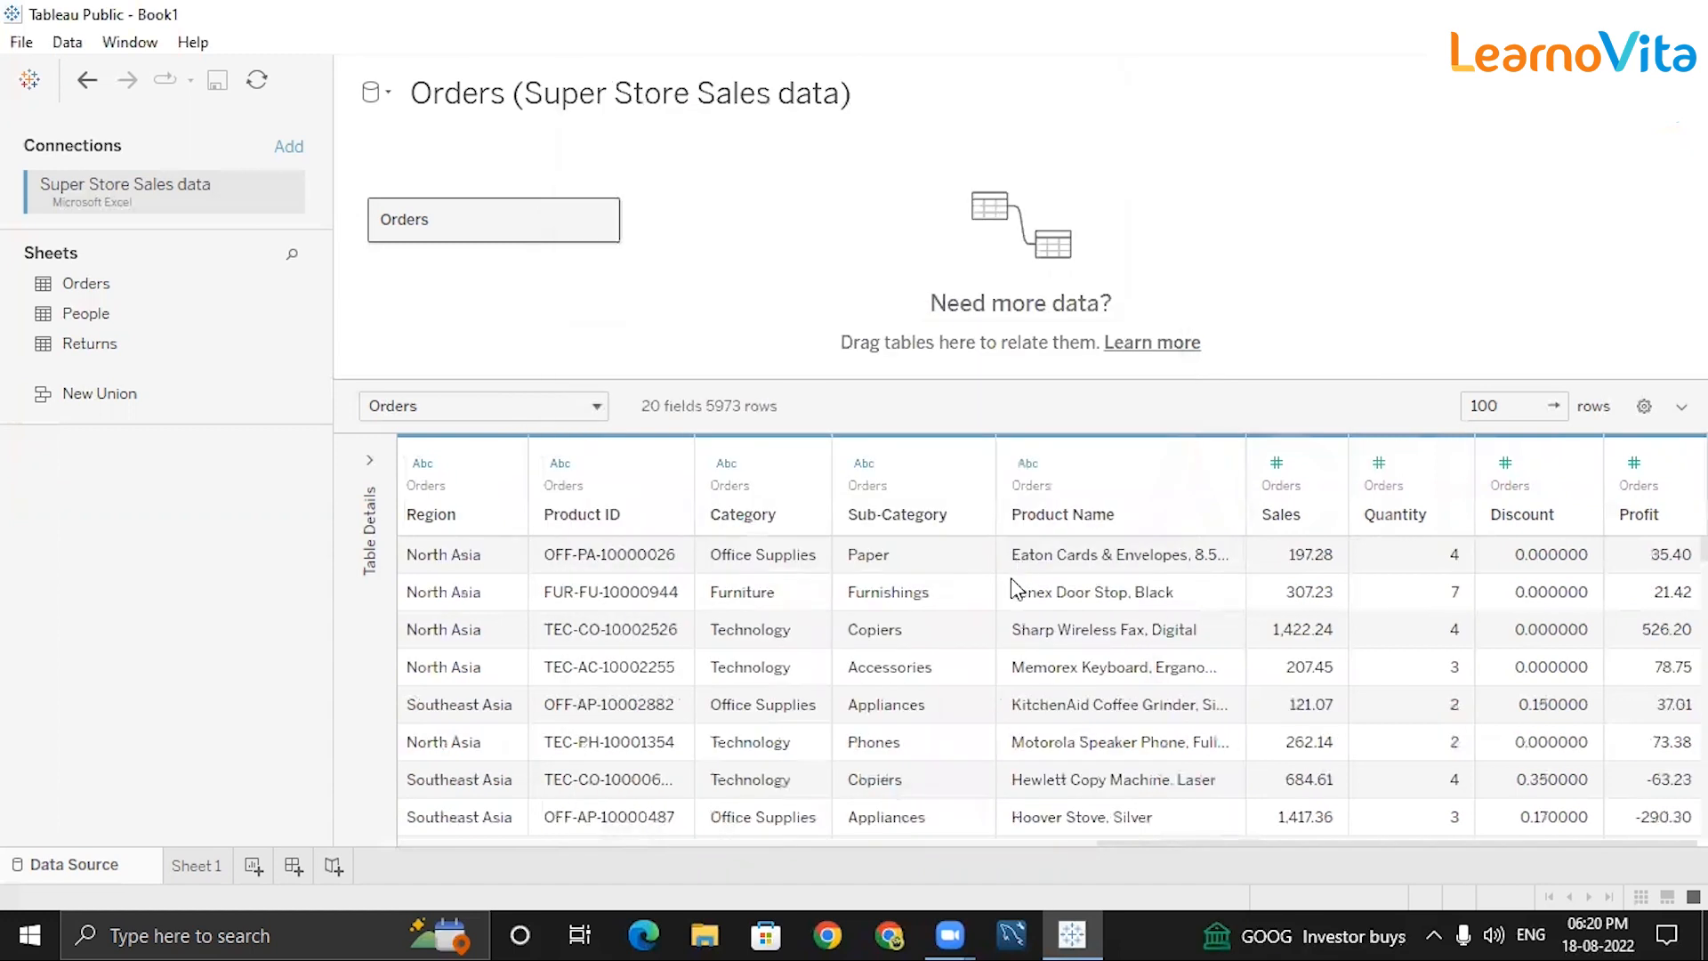
{"action": "scroll", "coordinate": [735, 682], "scroll_direction": "down", "scroll_amount": 15}
{"action": "left_click", "coordinate": [1635, 142]}
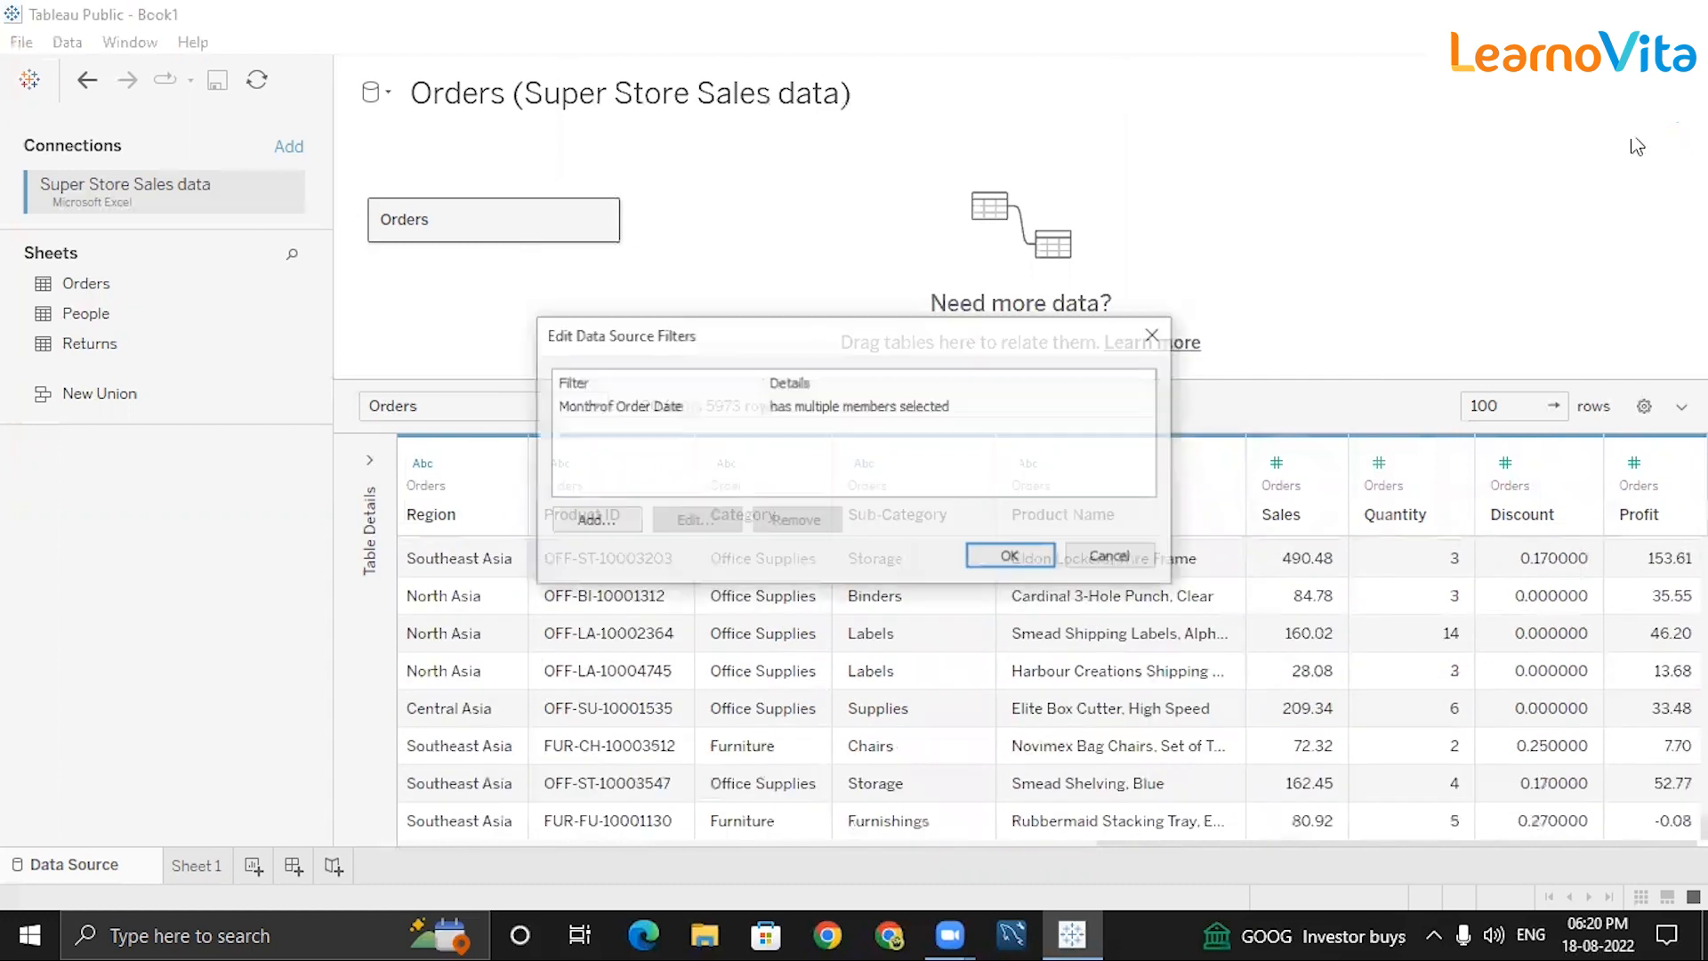
{"action": "left_click", "coordinate": [643, 406]}
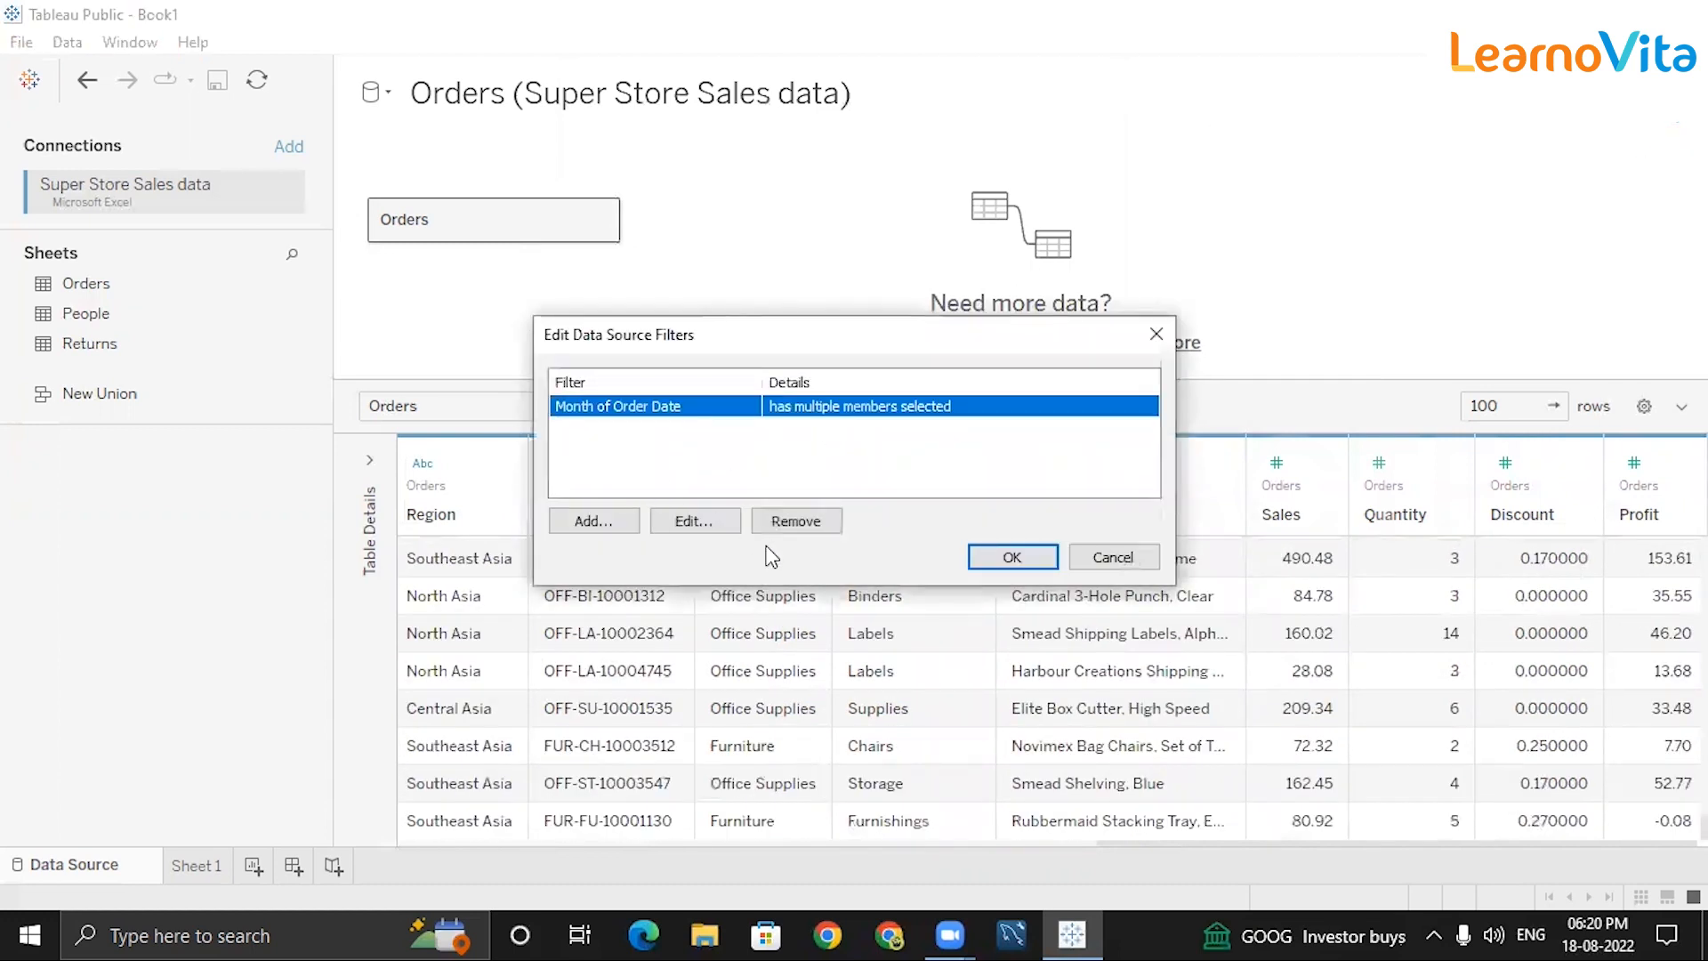
{"action": "left_click", "coordinate": [694, 521]}
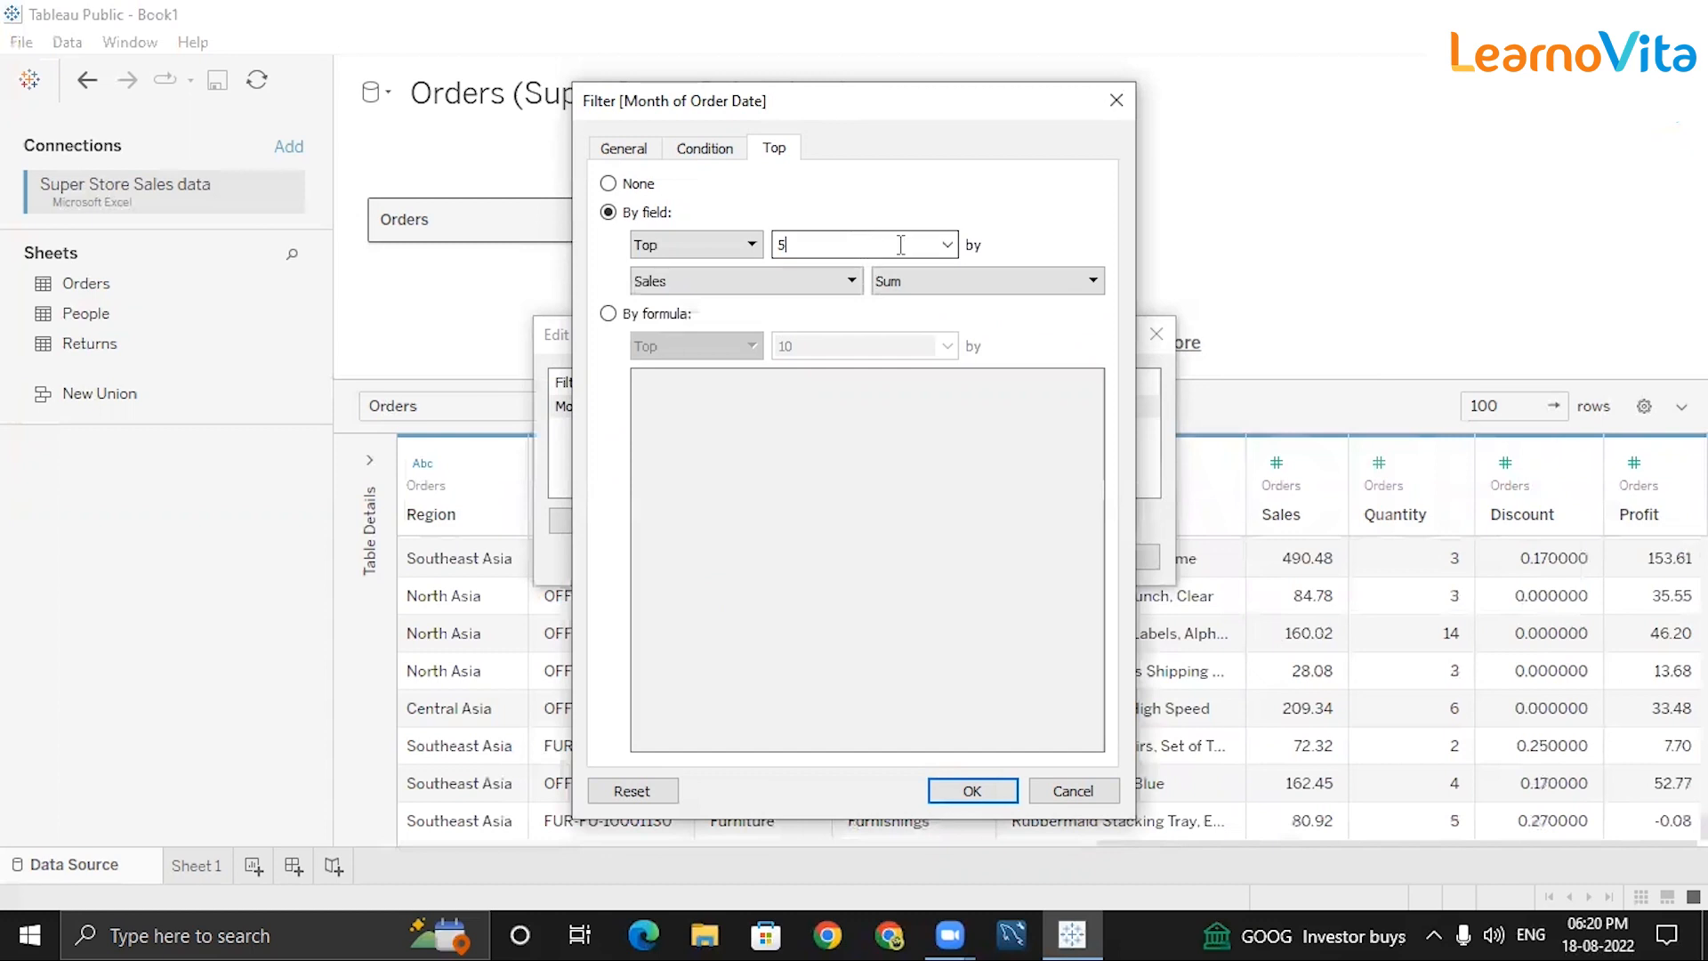
{"action": "left_click", "coordinate": [947, 247]}
{"action": "left_click", "coordinate": [917, 244]}
{"action": "left_click", "coordinate": [792, 290]}
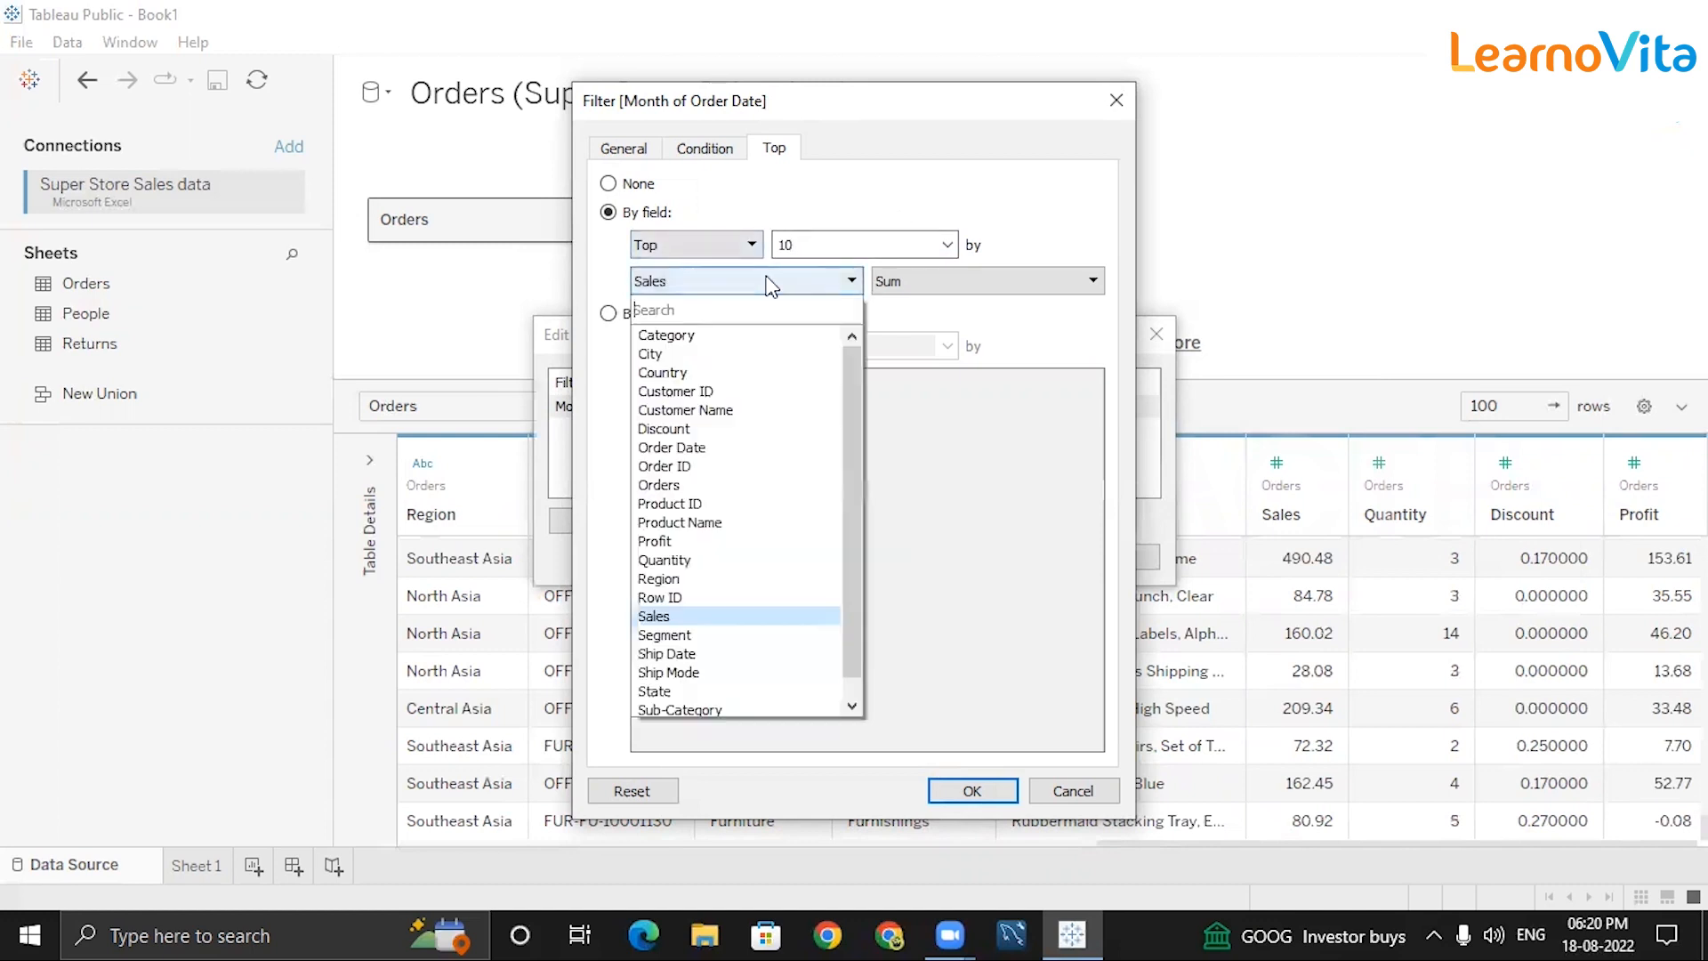
{"action": "left_click", "coordinate": [657, 542]}
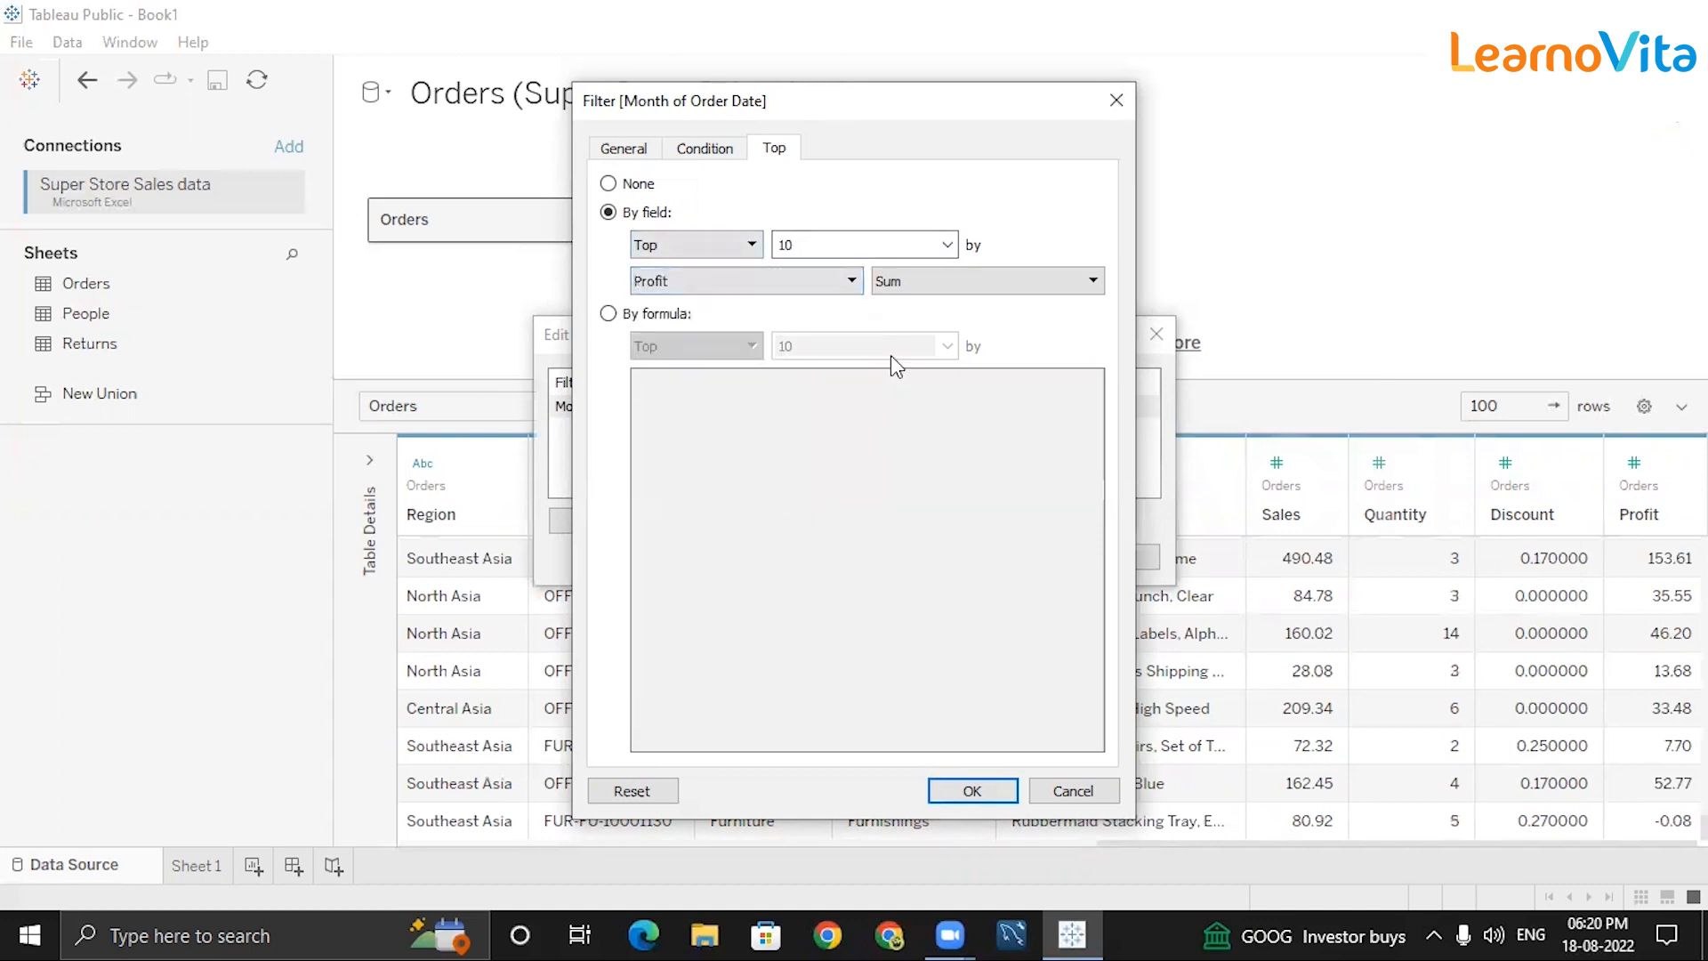
{"action": "left_click", "coordinate": [858, 282]}
{"action": "left_click", "coordinate": [913, 283]}
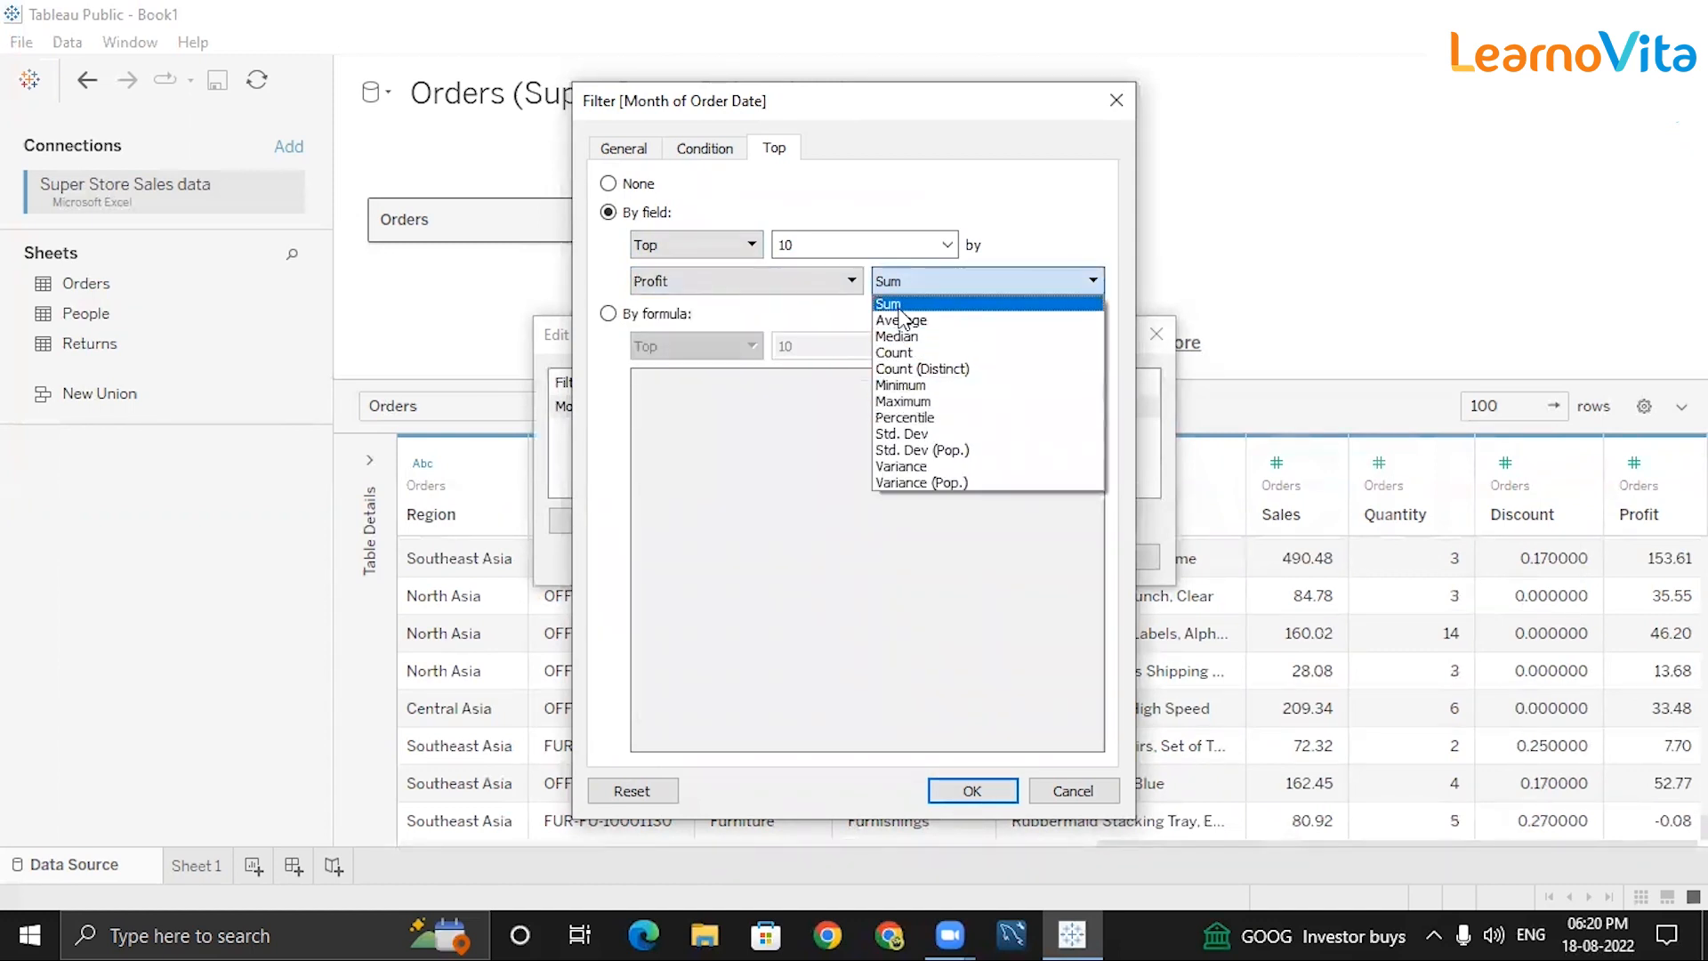
{"action": "left_click", "coordinate": [983, 788]}
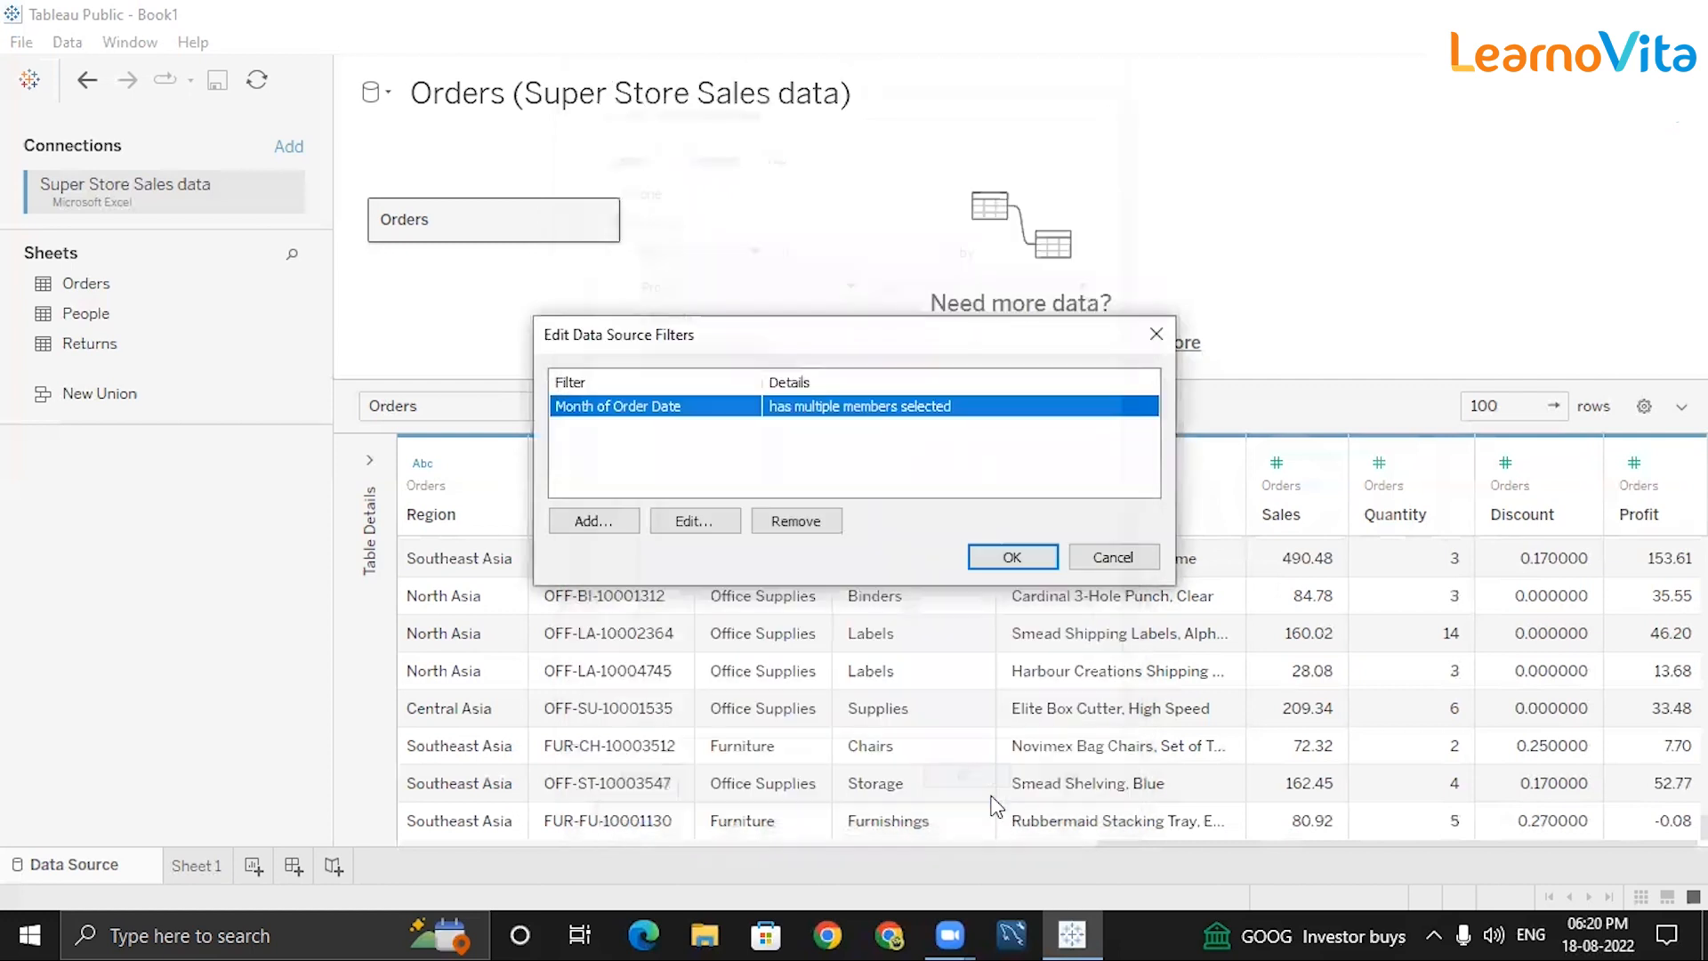
{"action": "left_click", "coordinate": [1013, 557]}
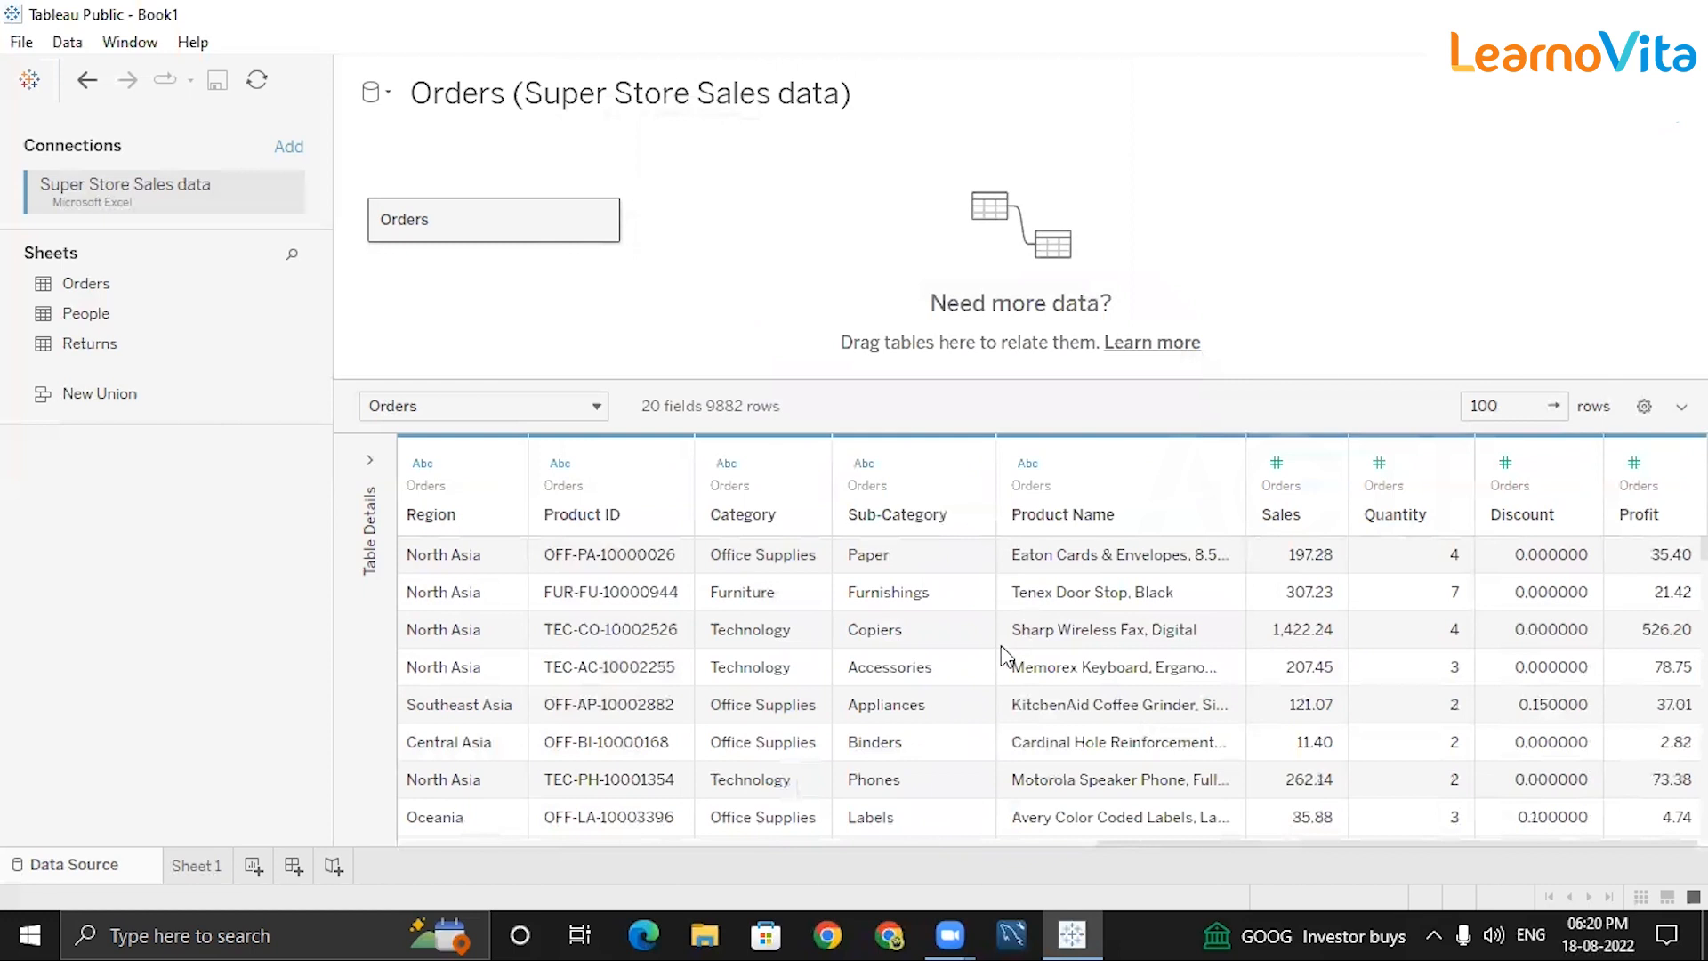
Limit the Month of Order Date filter to the bottom 10 months by Profit.
{"action": "left_click", "coordinate": [1664, 134]}
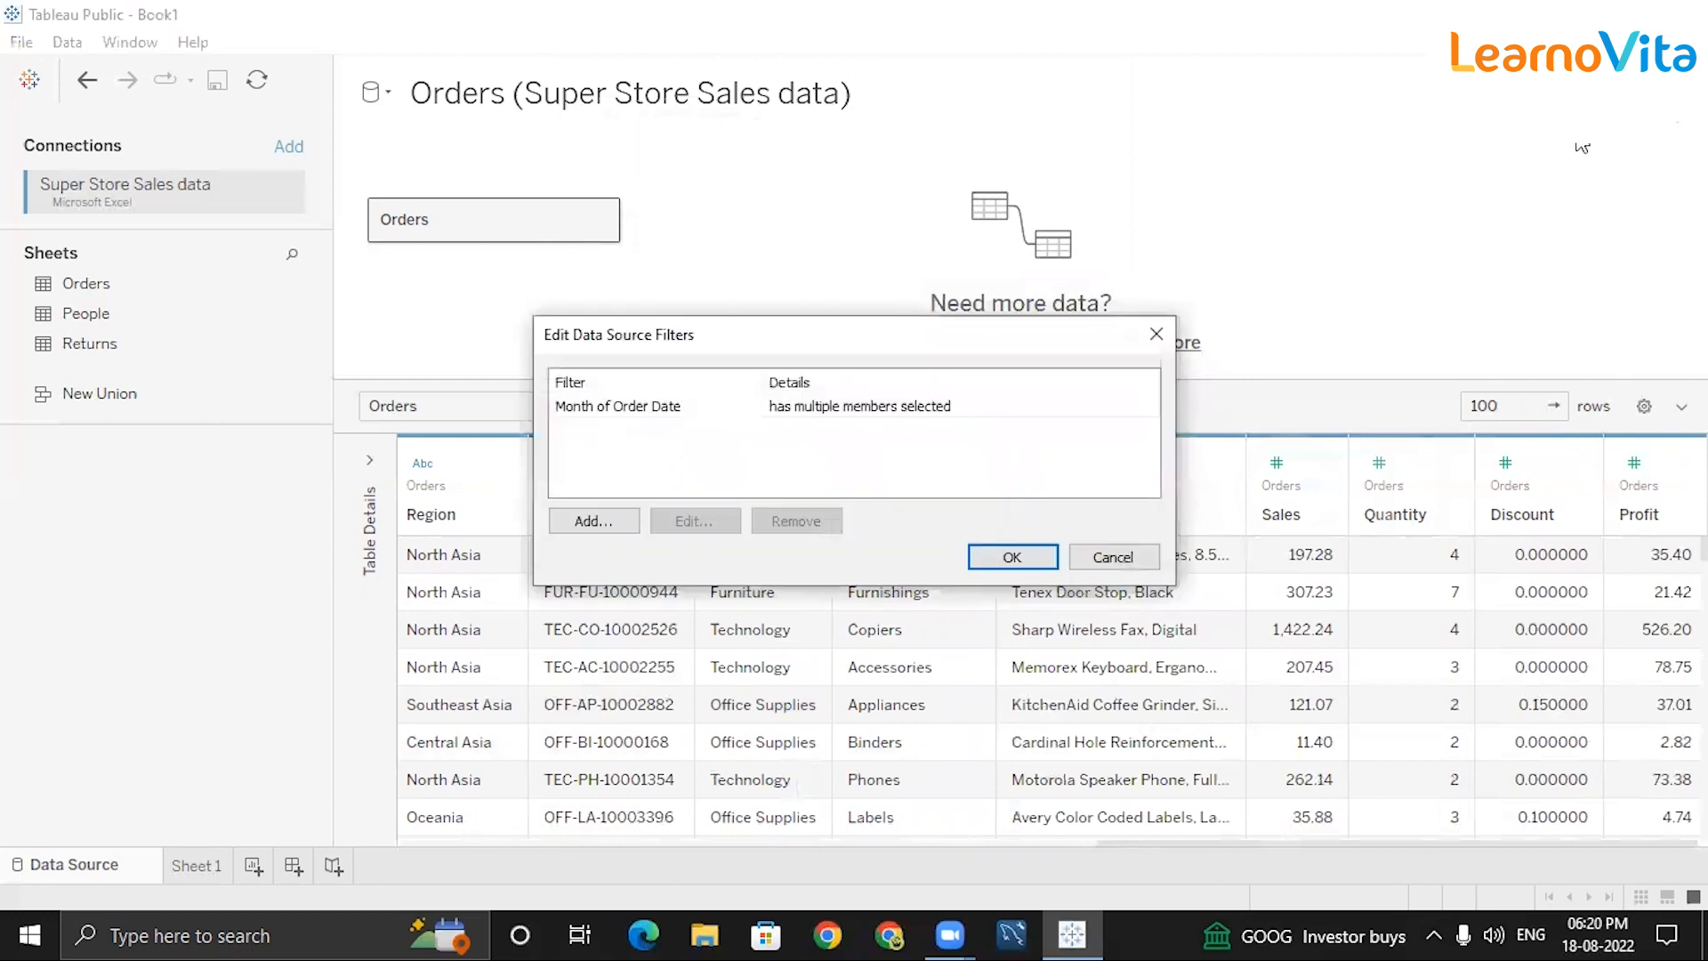
{"action": "double_click", "coordinate": [890, 406]}
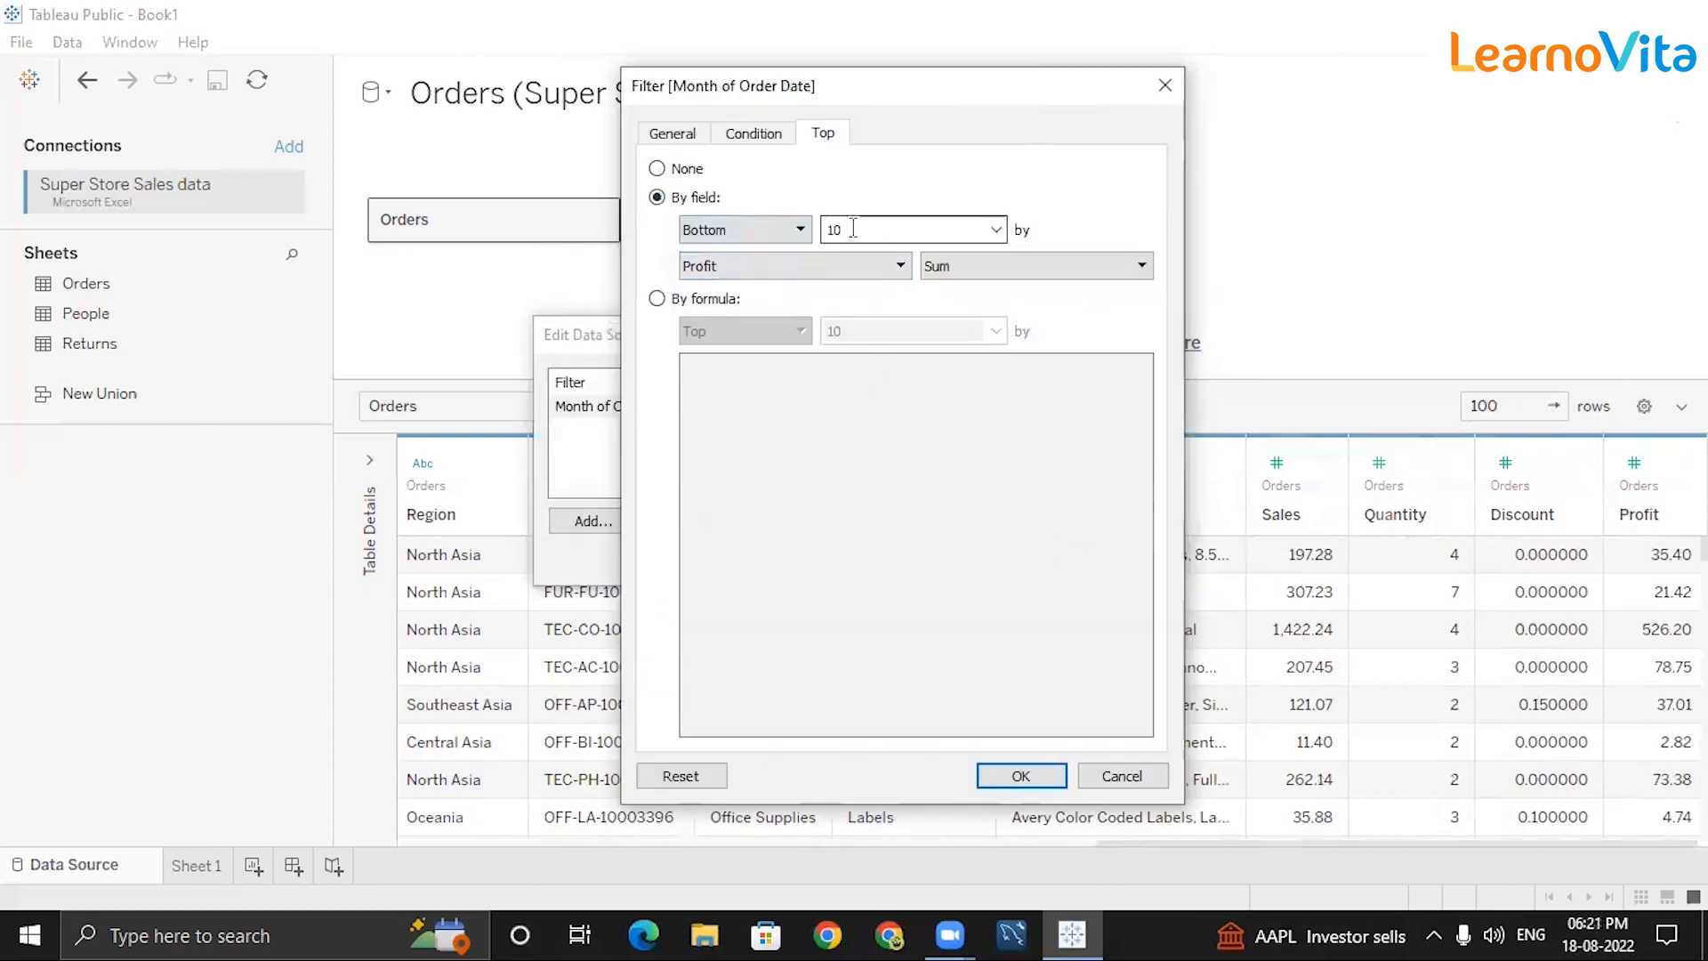
{"action": "left_click", "coordinate": [998, 230]}
{"action": "left_click", "coordinate": [996, 233]}
{"action": "double_click", "coordinate": [931, 233]}
{"action": "left_click", "coordinate": [863, 266]}
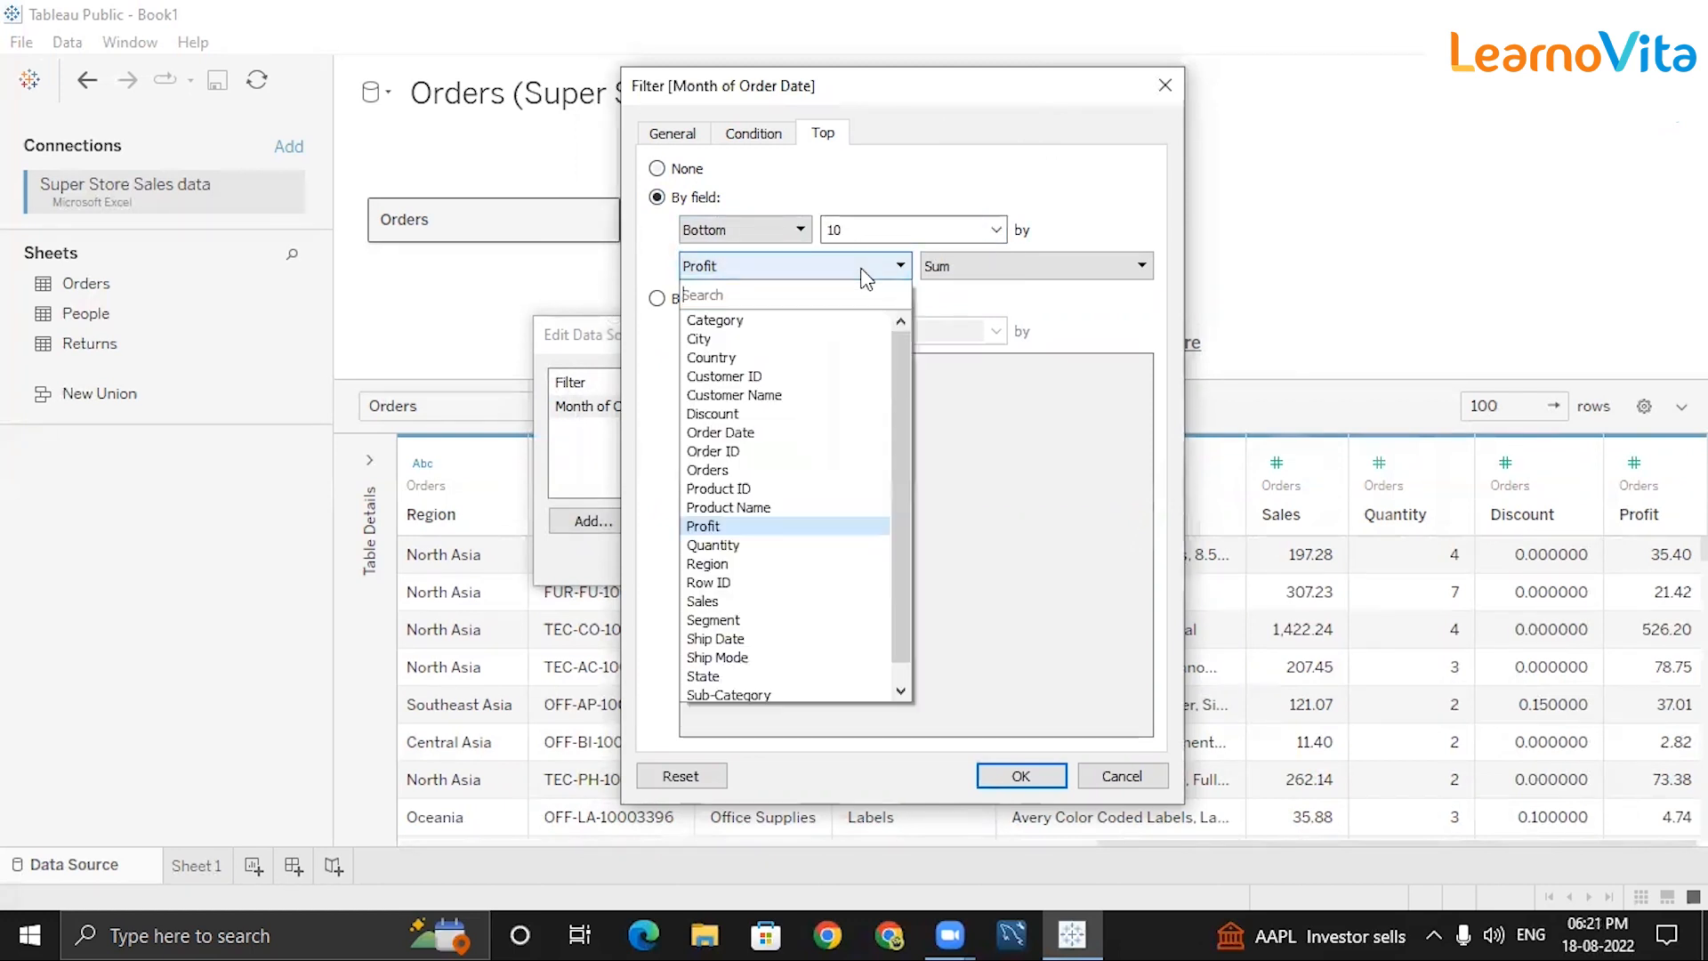
{"action": "left_click", "coordinate": [745, 521]}
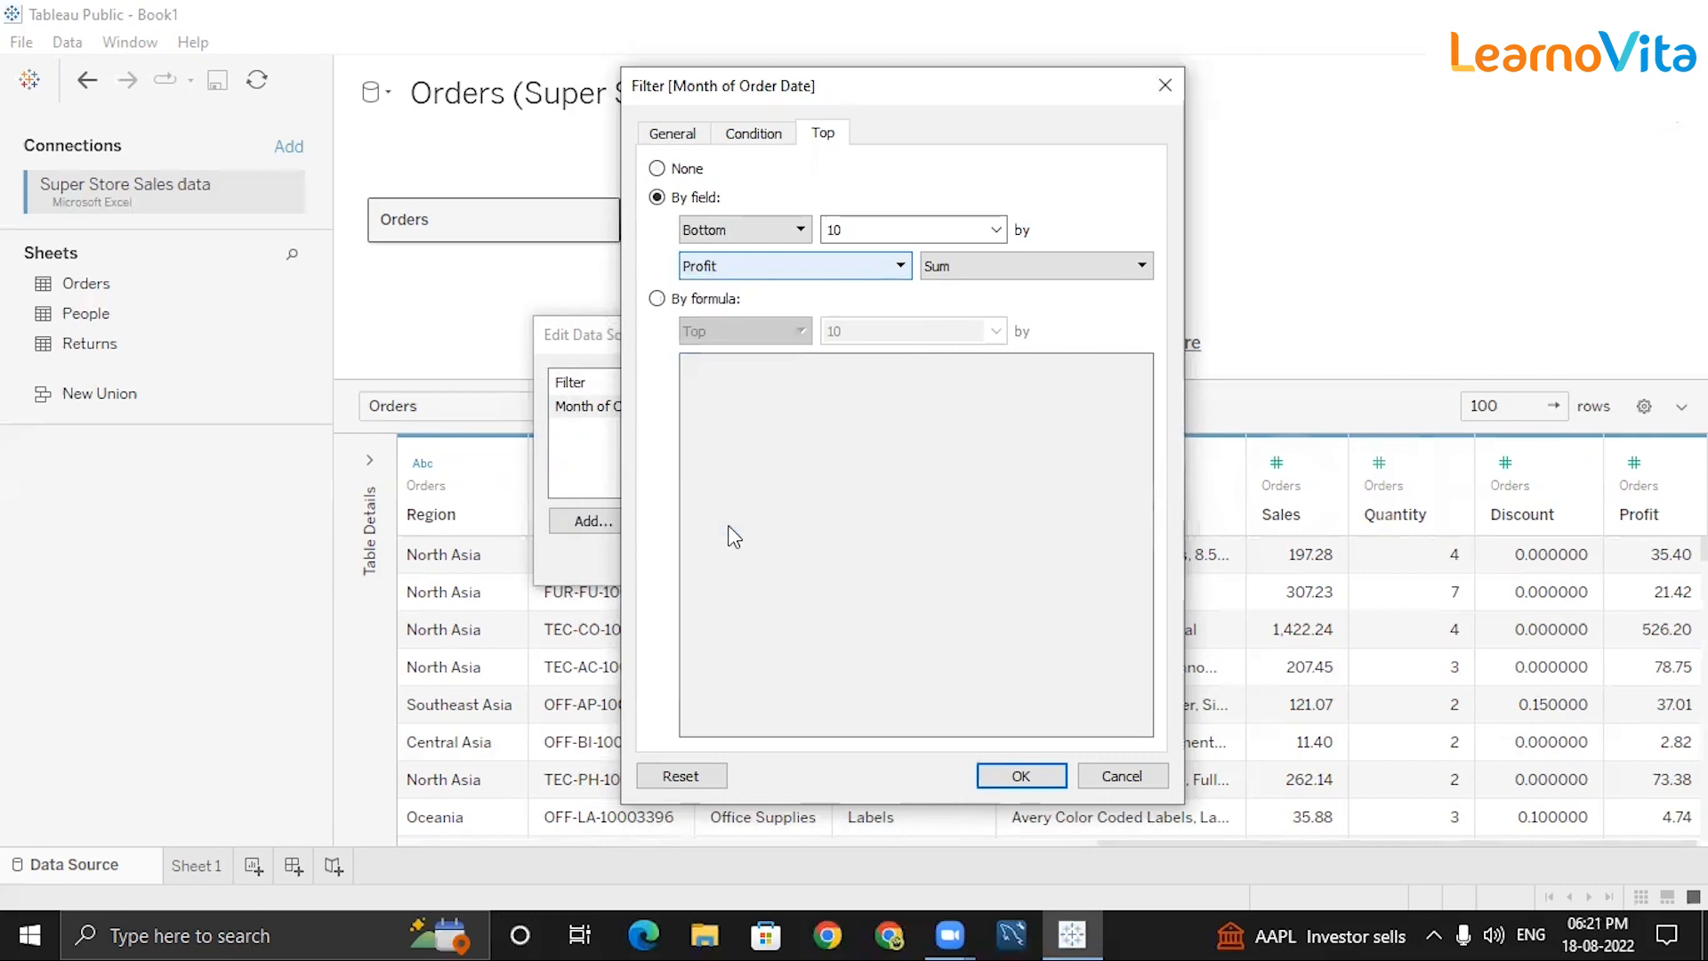
{"action": "left_click", "coordinate": [1009, 776]}
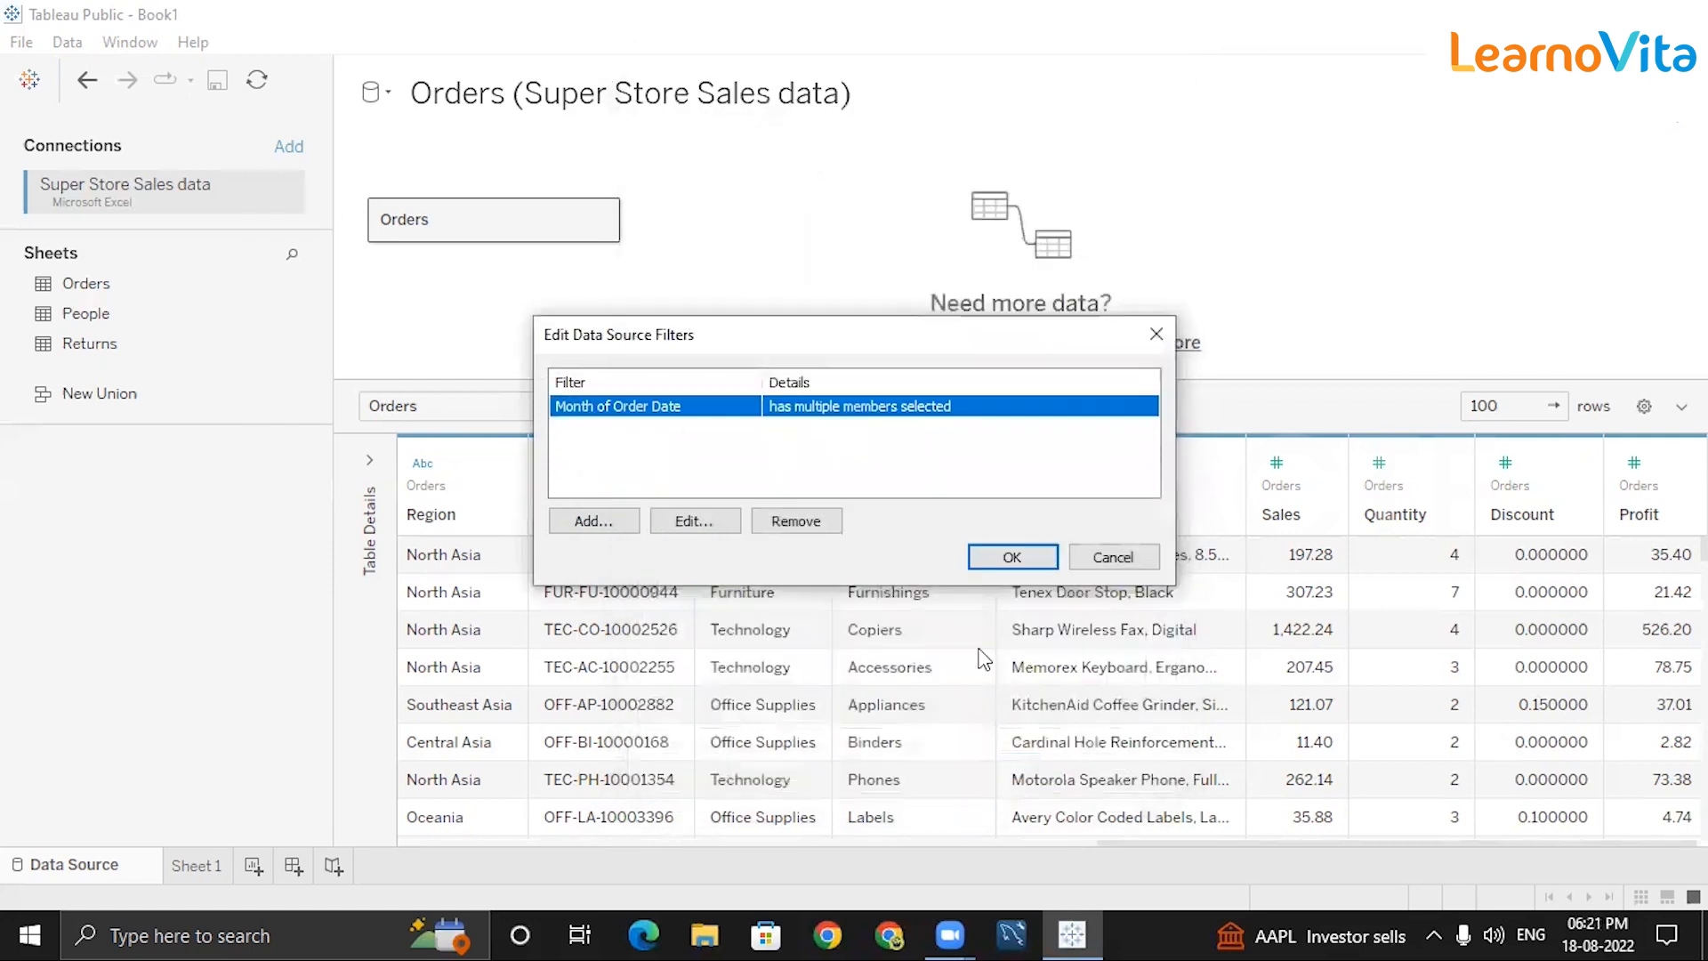
{"action": "left_click", "coordinate": [999, 560]}
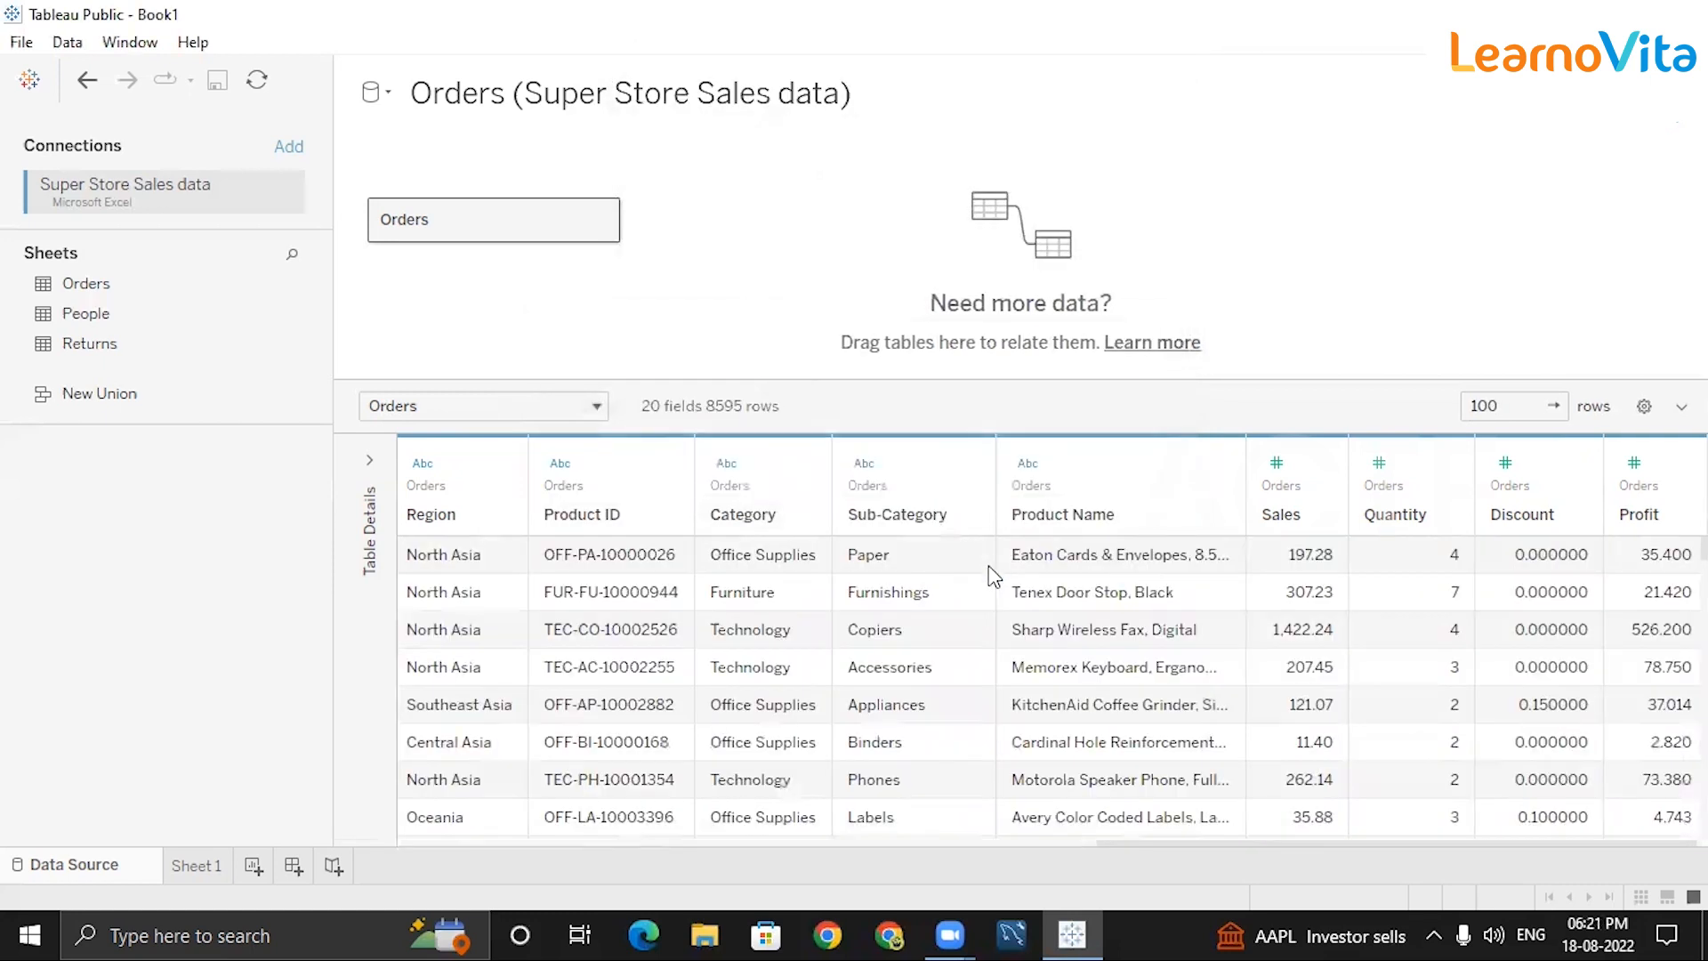
Switch the month limit to the top 1 by Sum of Profit.
{"action": "left_click", "coordinate": [1667, 140]}
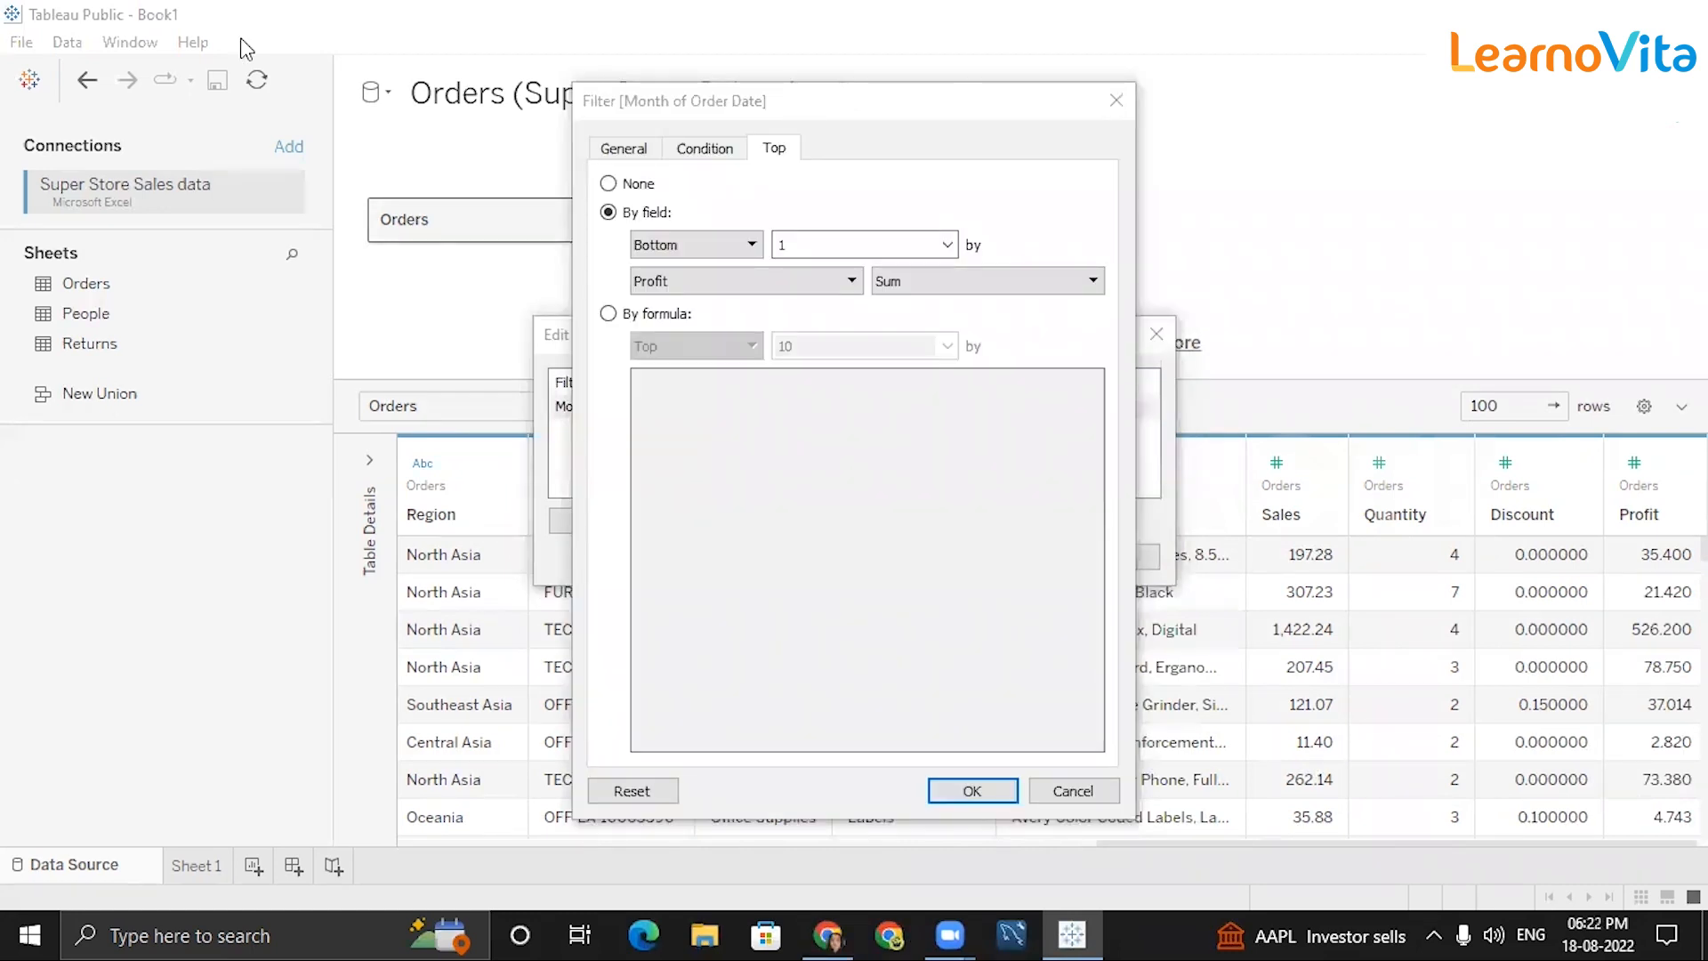
{"action": "left_click", "coordinate": [752, 246]}
{"action": "left_click", "coordinate": [679, 269]}
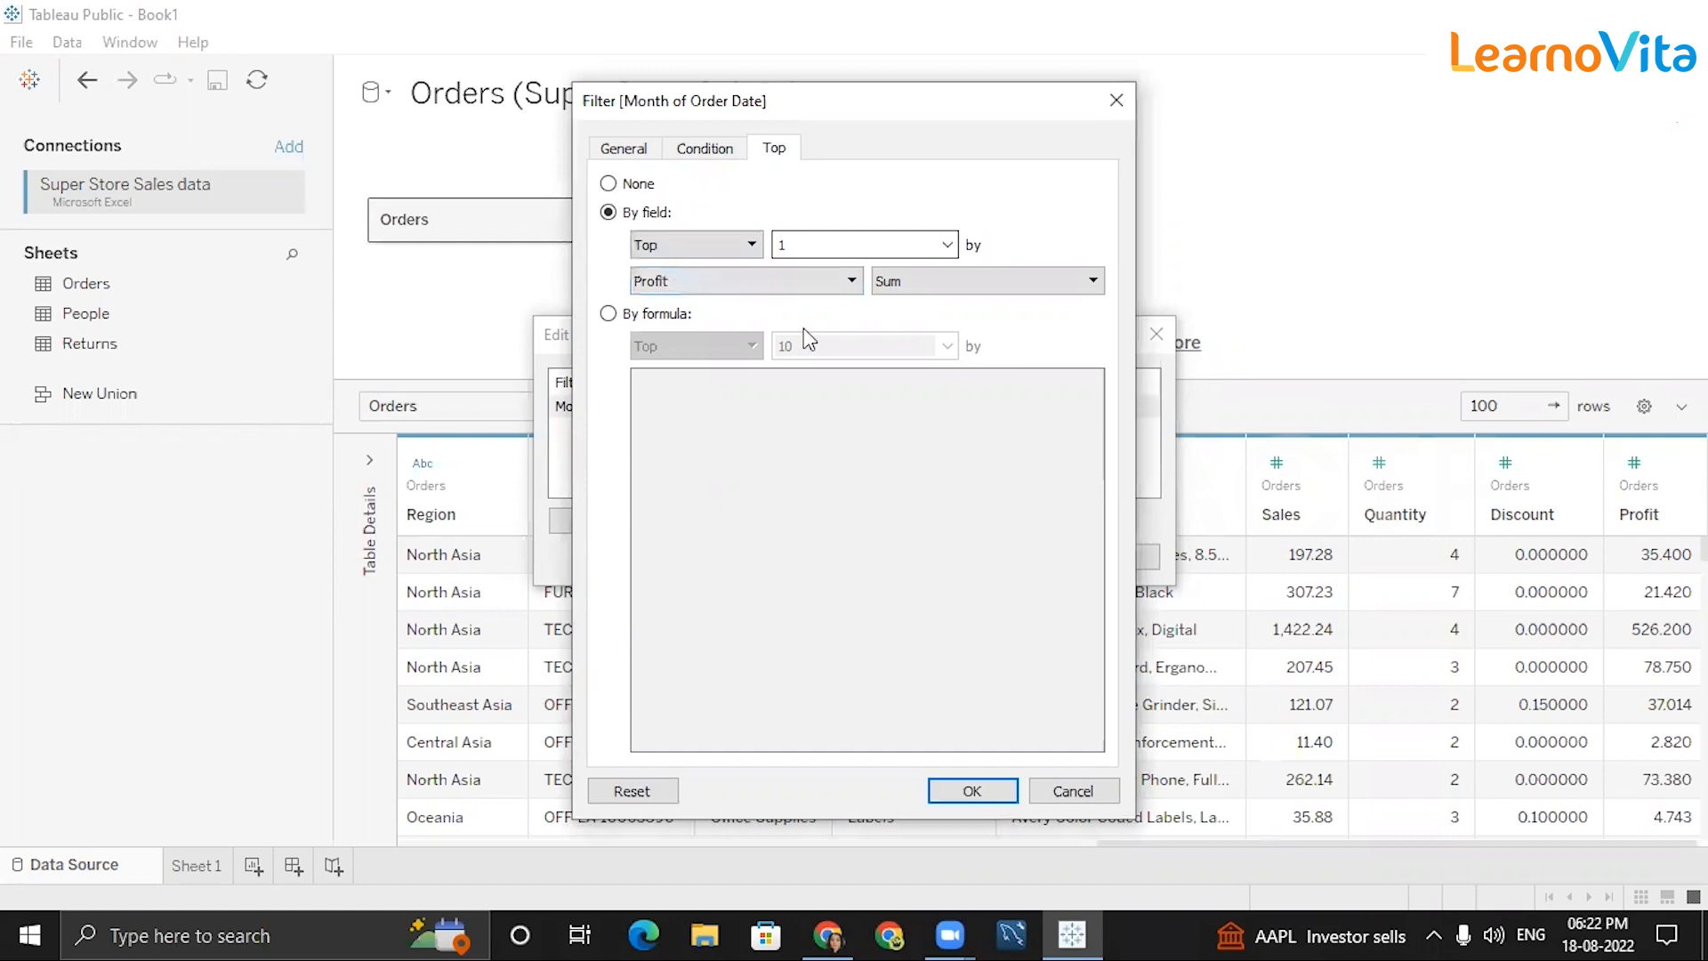
{"action": "left_click", "coordinate": [971, 791]}
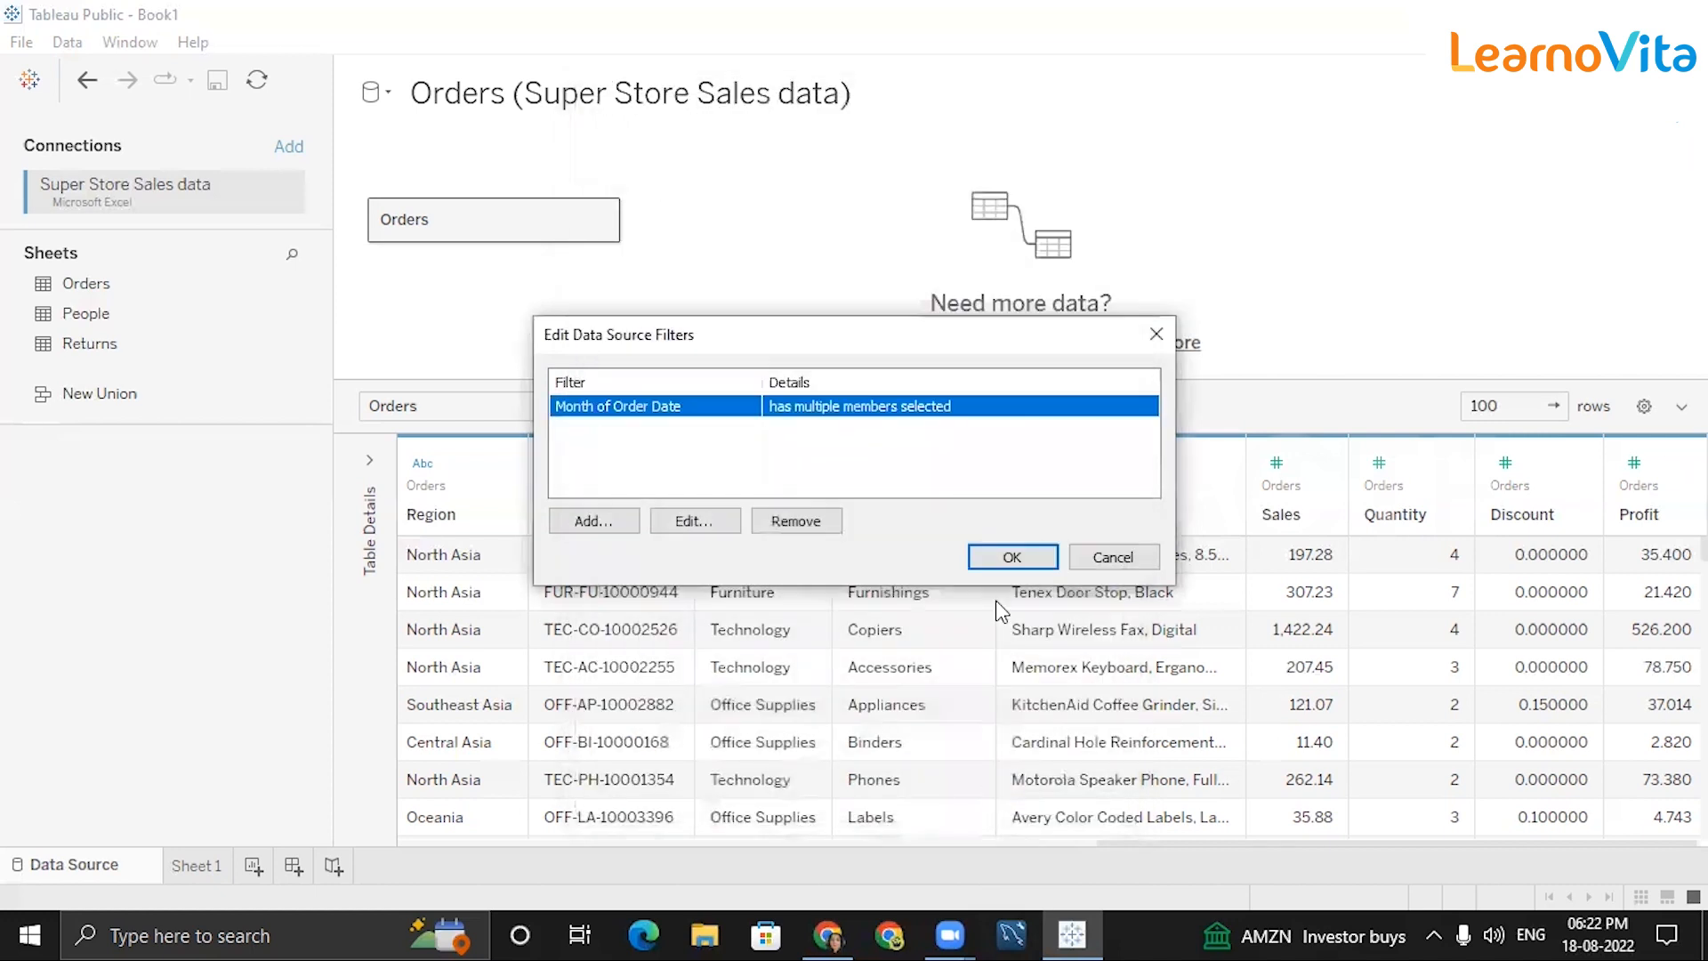
Check only January in the Month of Order Date filter, refreshing Orders to 662 rows.
{"action": "left_click", "coordinate": [1014, 557]}
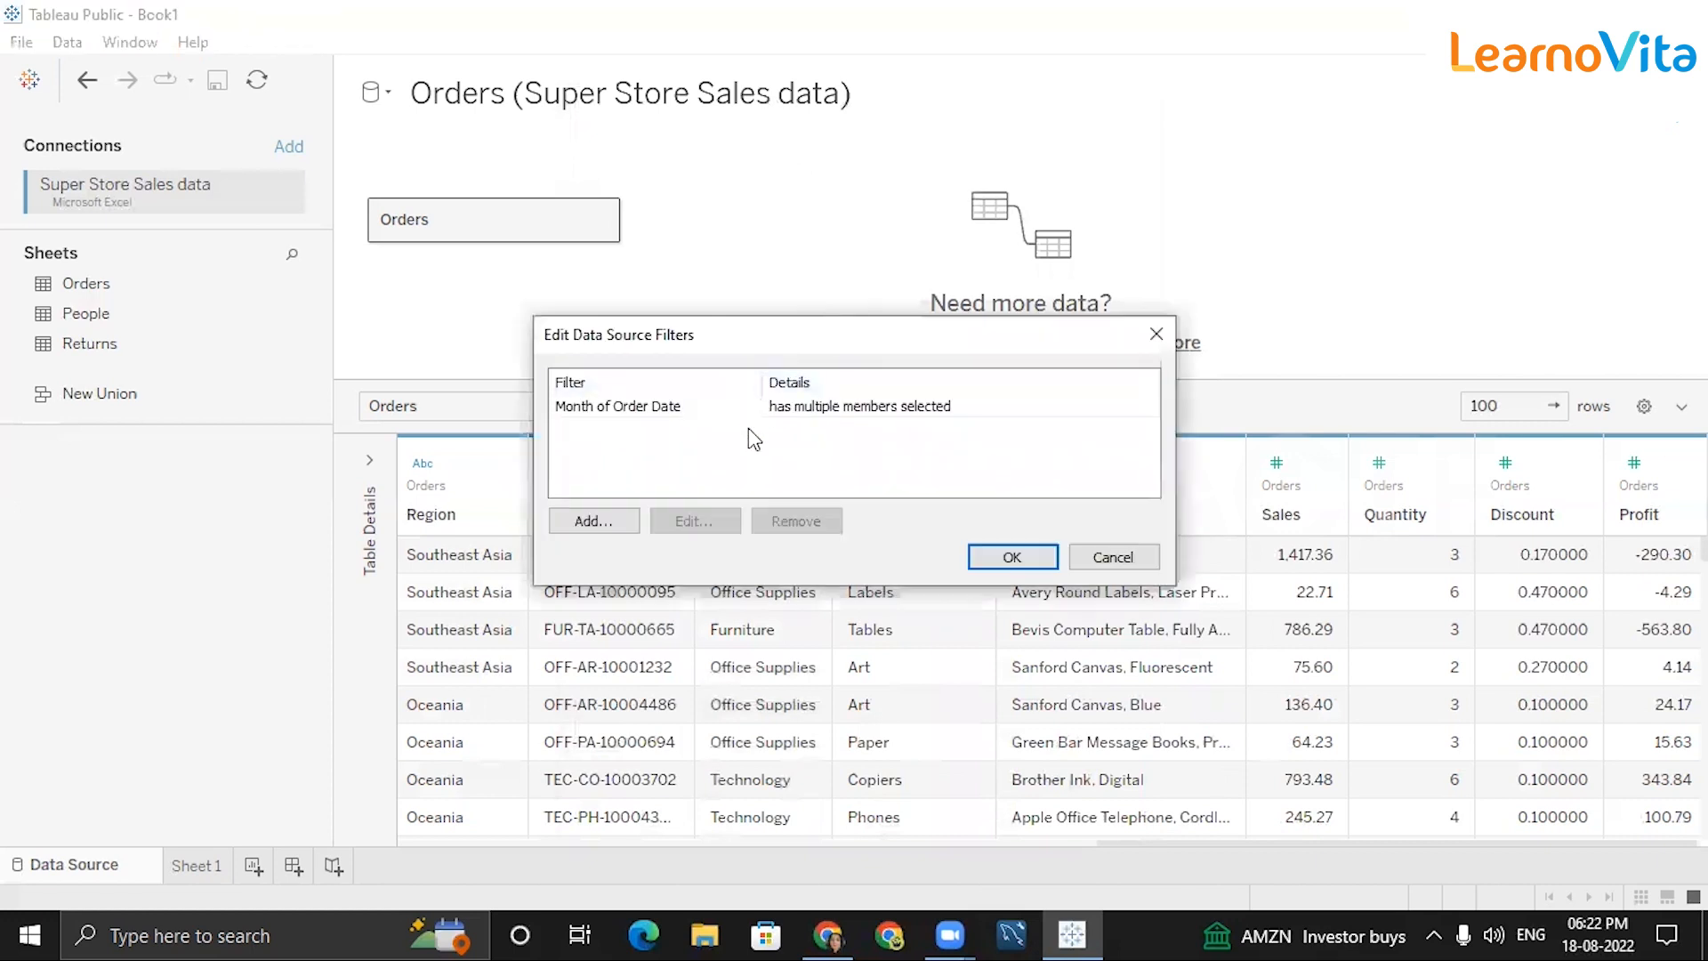
{"action": "left_click", "coordinate": [712, 407]}
{"action": "left_click", "coordinate": [690, 524]}
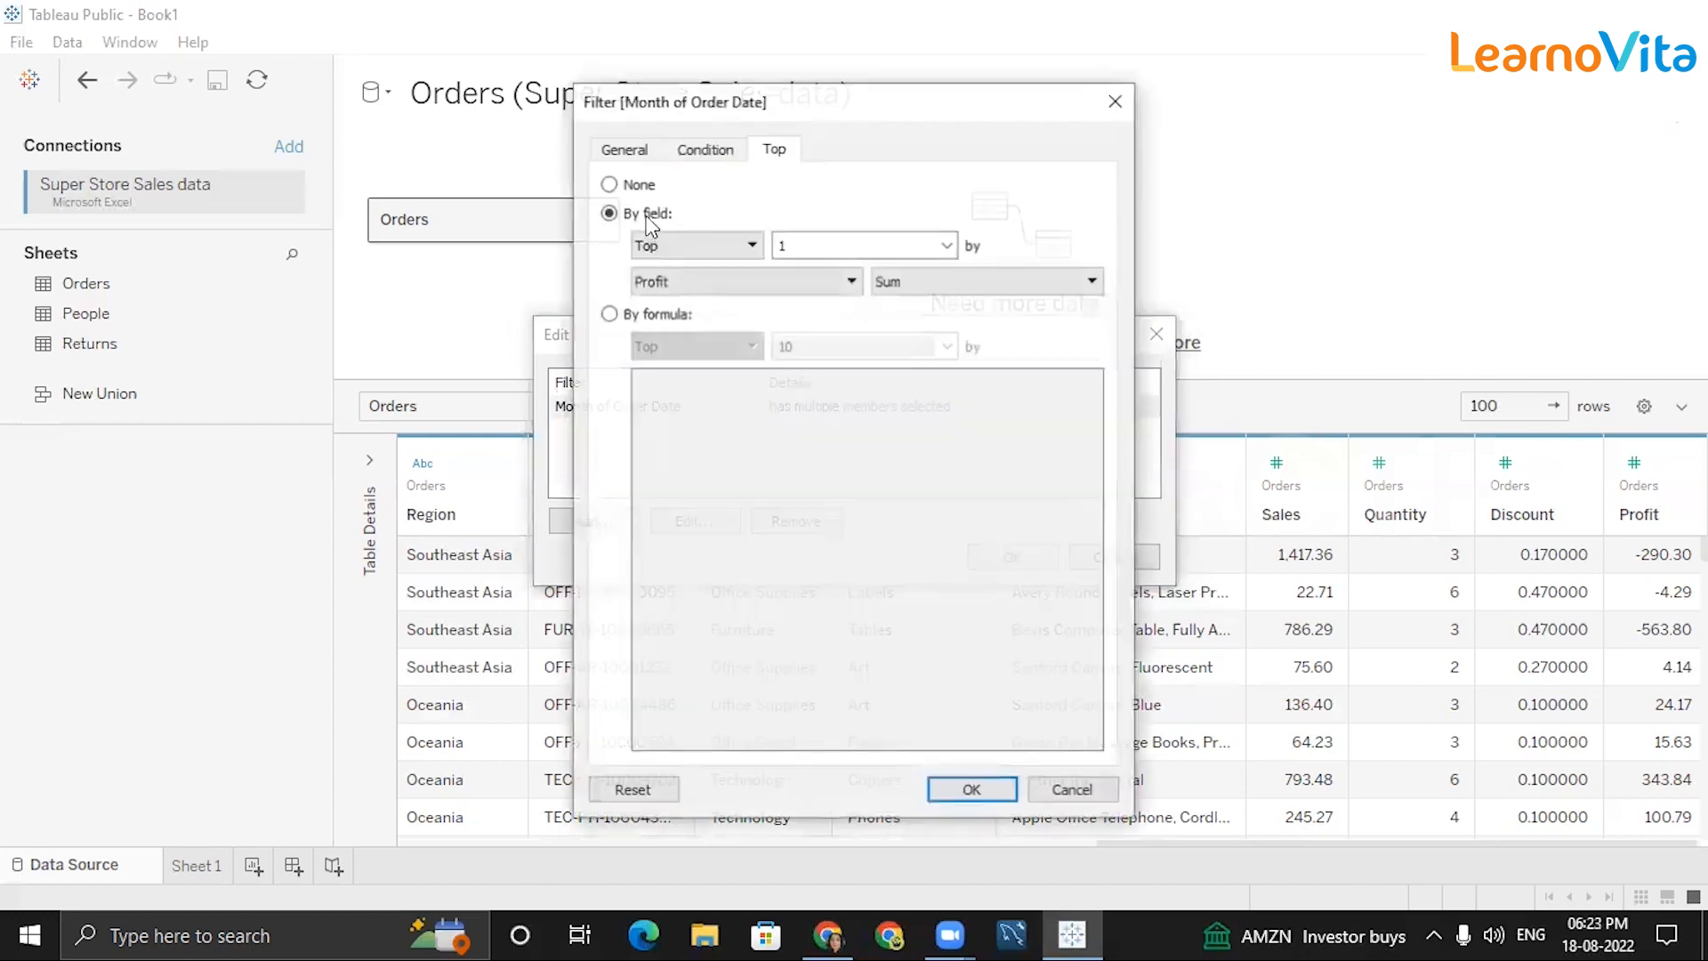
{"action": "left_click", "coordinate": [634, 149]}
{"action": "left_click", "coordinate": [659, 198]}
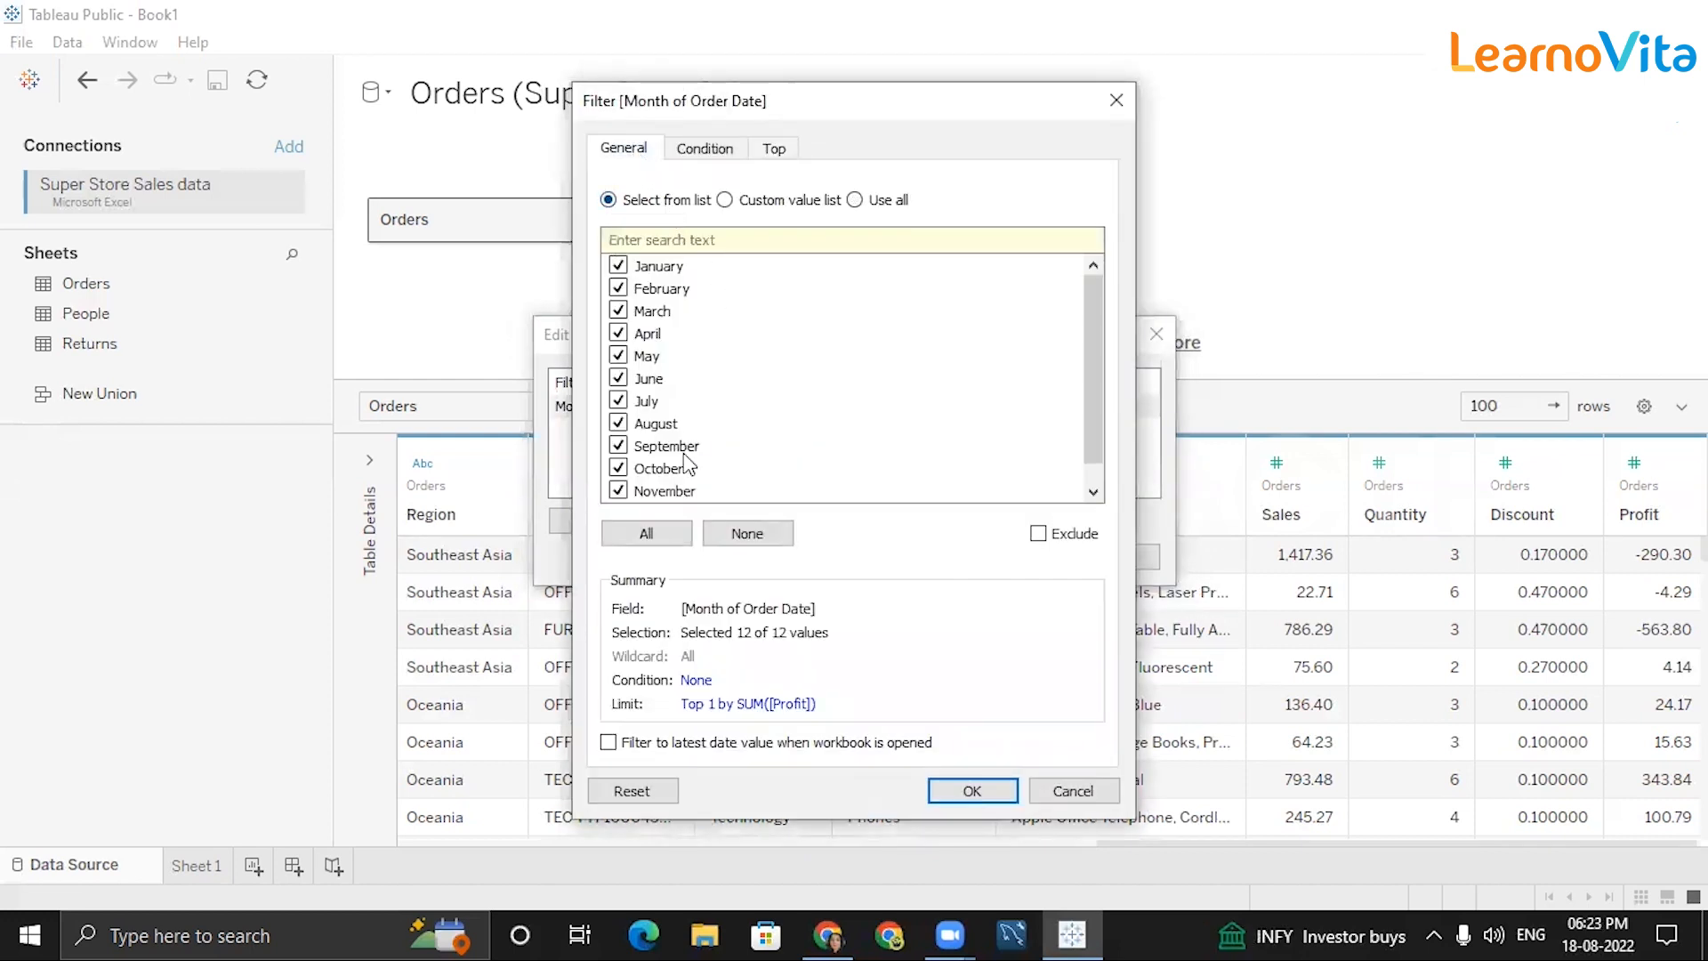
{"action": "left_click", "coordinate": [747, 533]}
{"action": "left_click", "coordinate": [617, 265]}
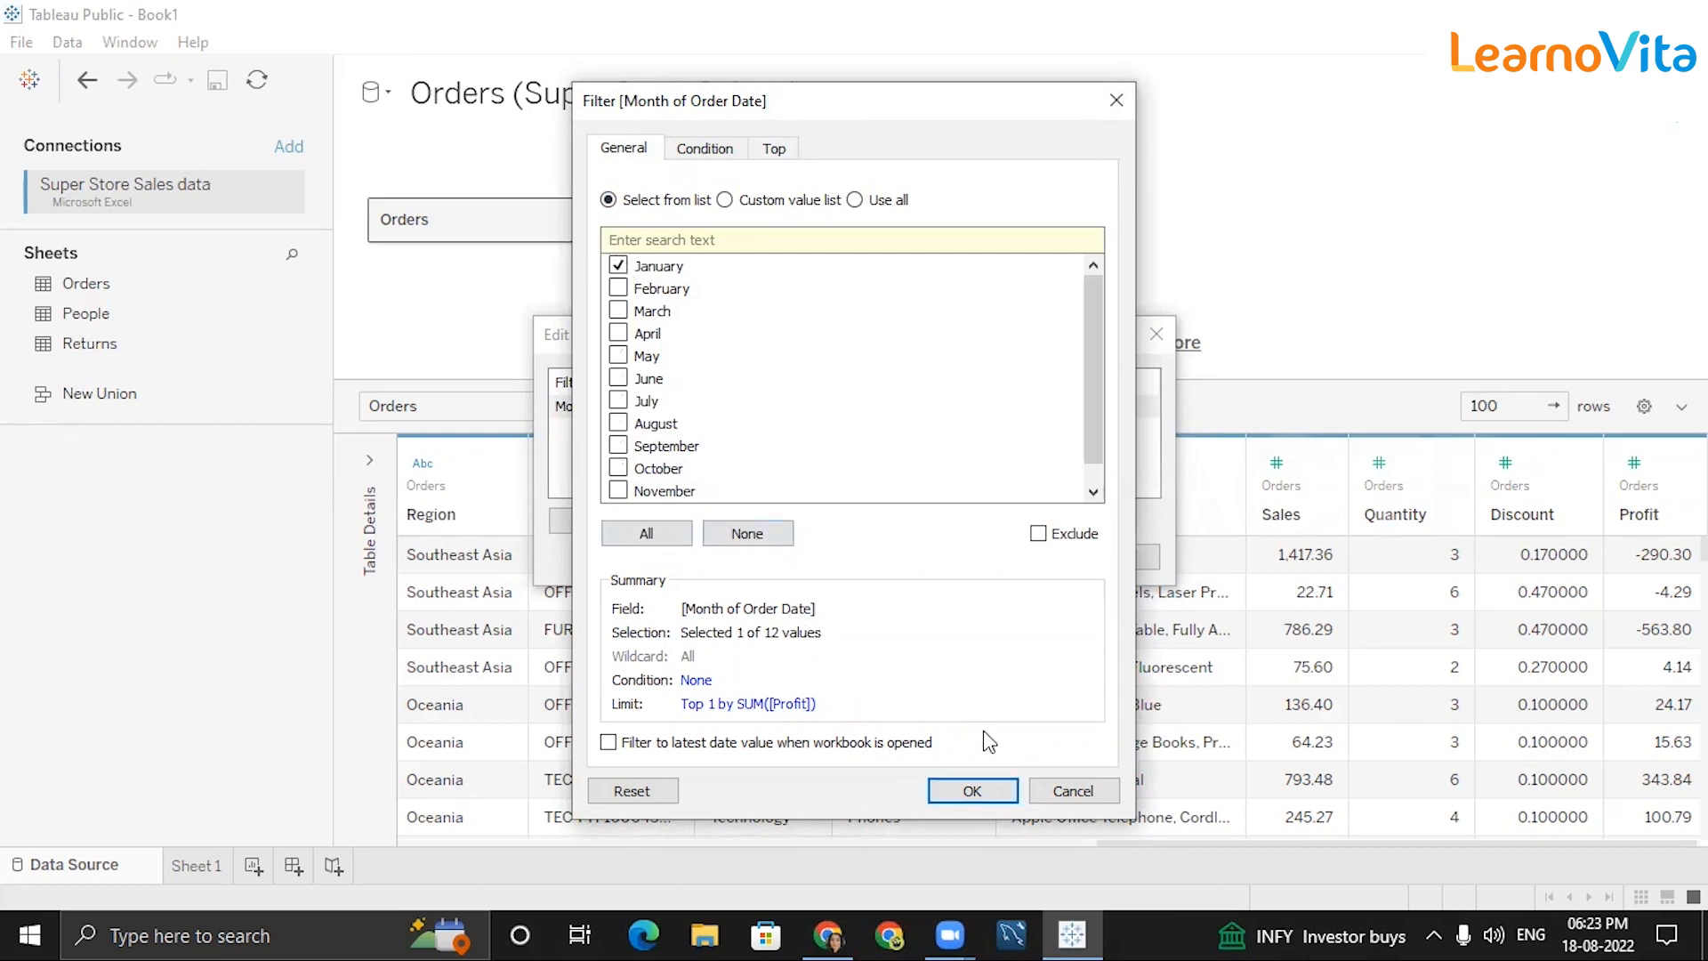
{"action": "left_click", "coordinate": [774, 149]}
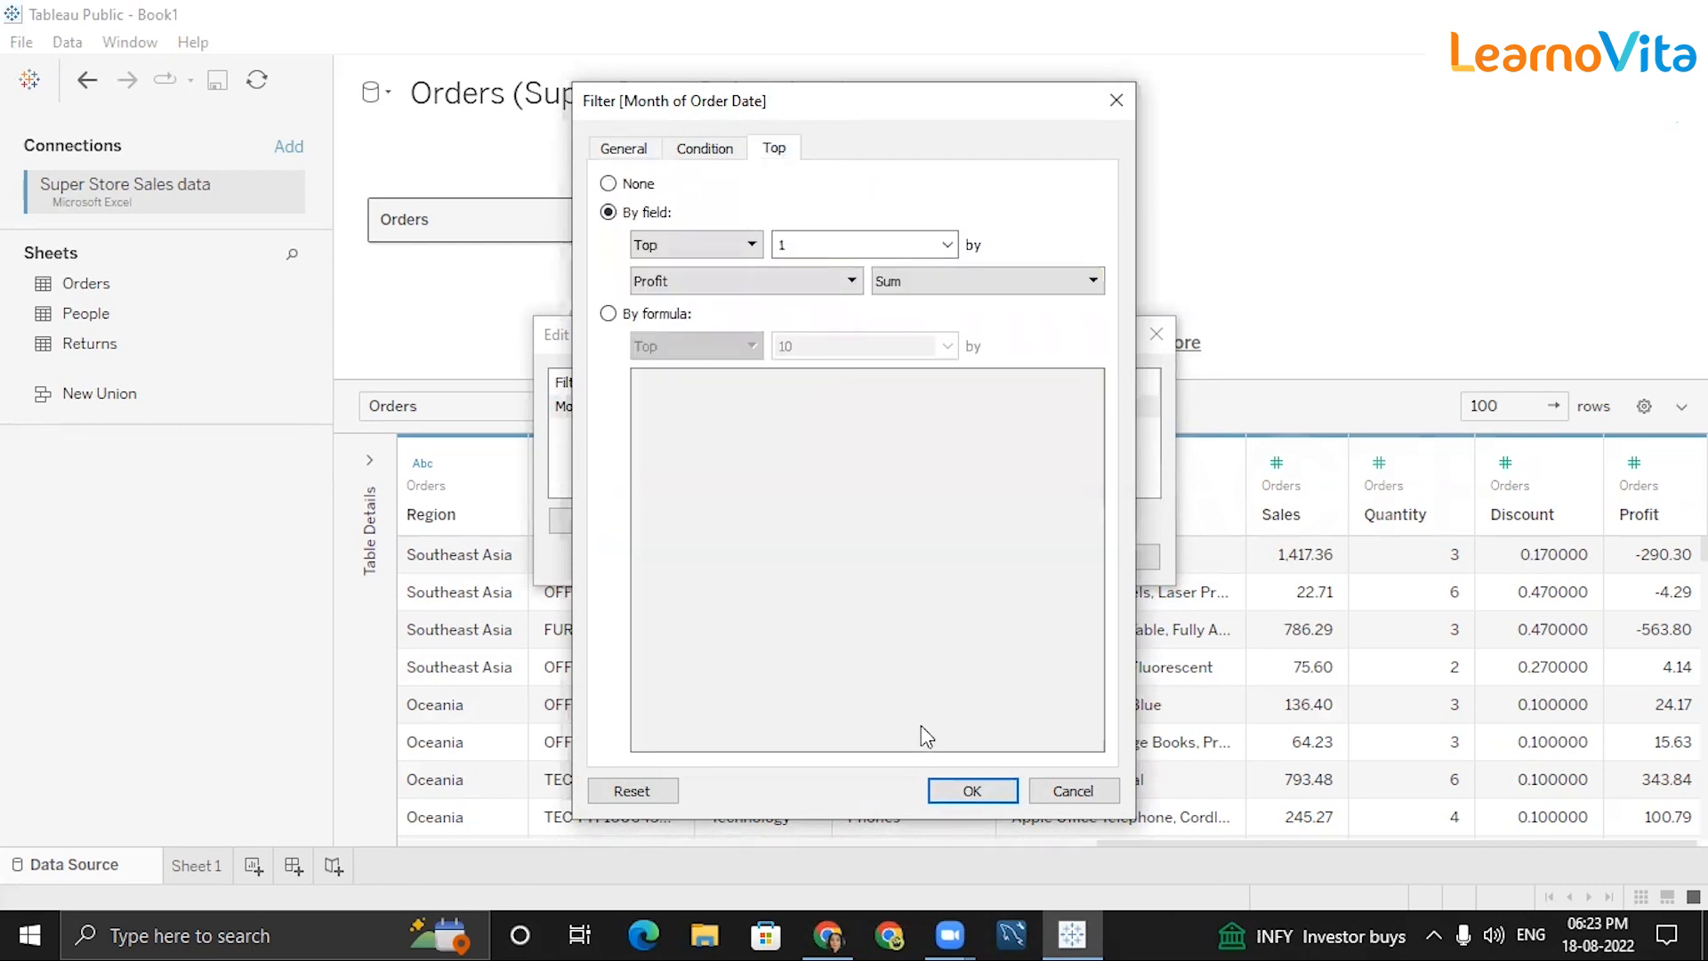
{"action": "left_click", "coordinate": [970, 790]}
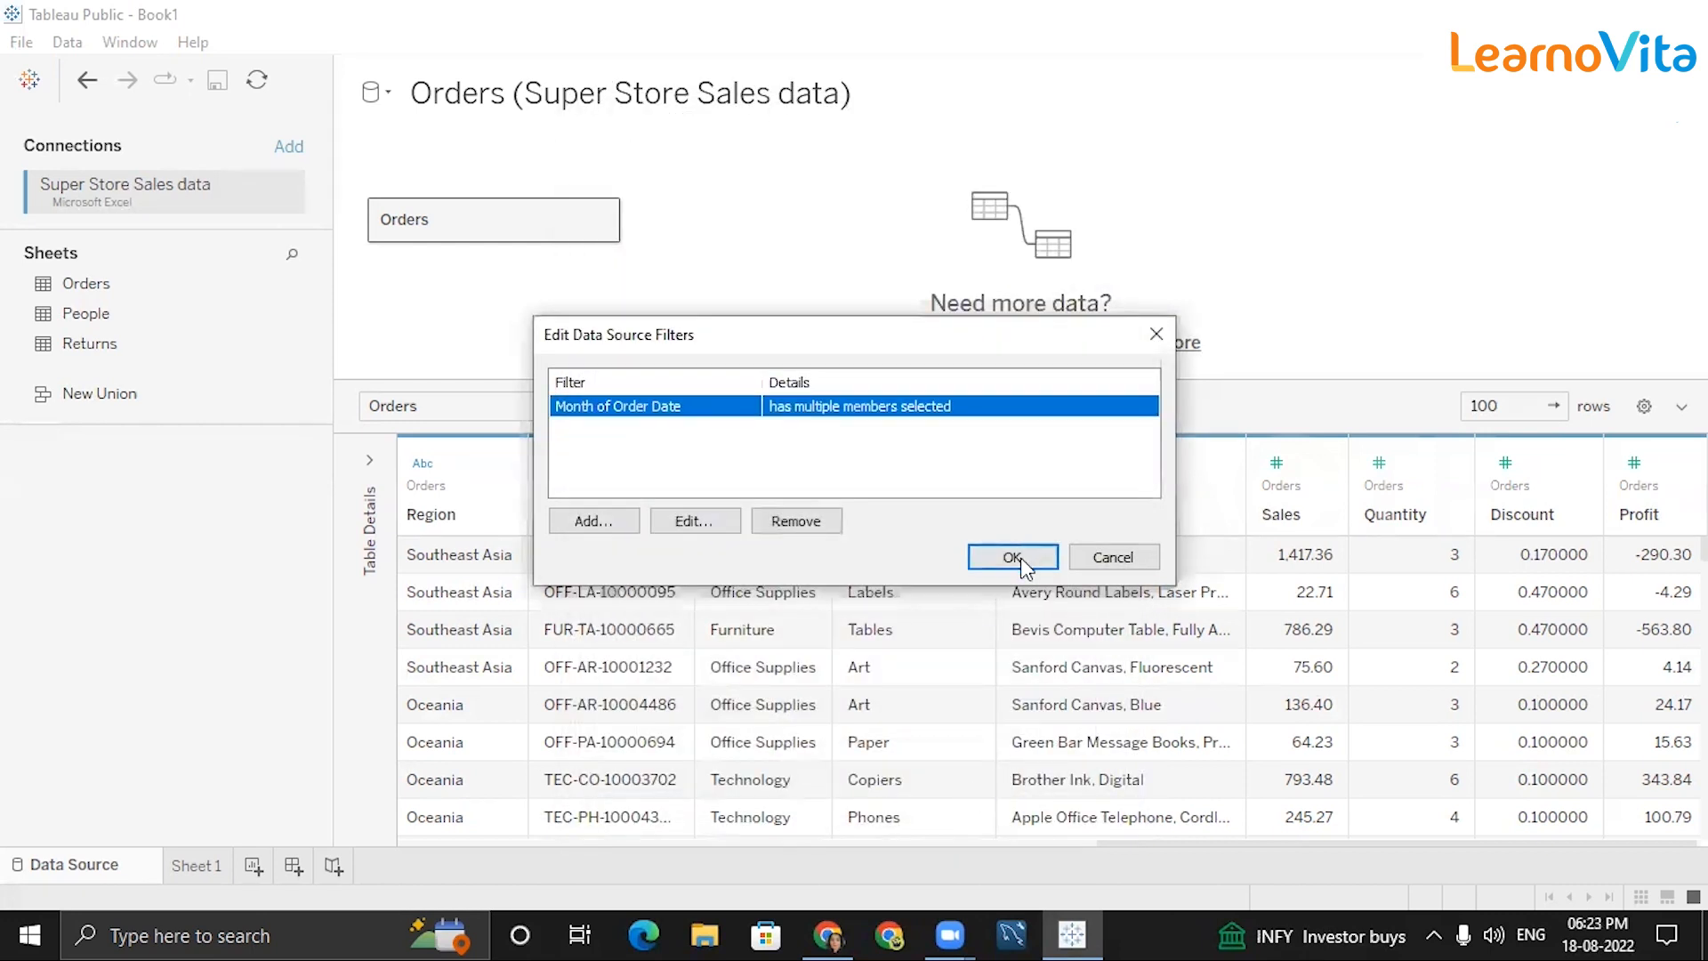
{"action": "left_click", "coordinate": [1019, 553]}
{"action": "left_click", "coordinate": [1004, 678]}
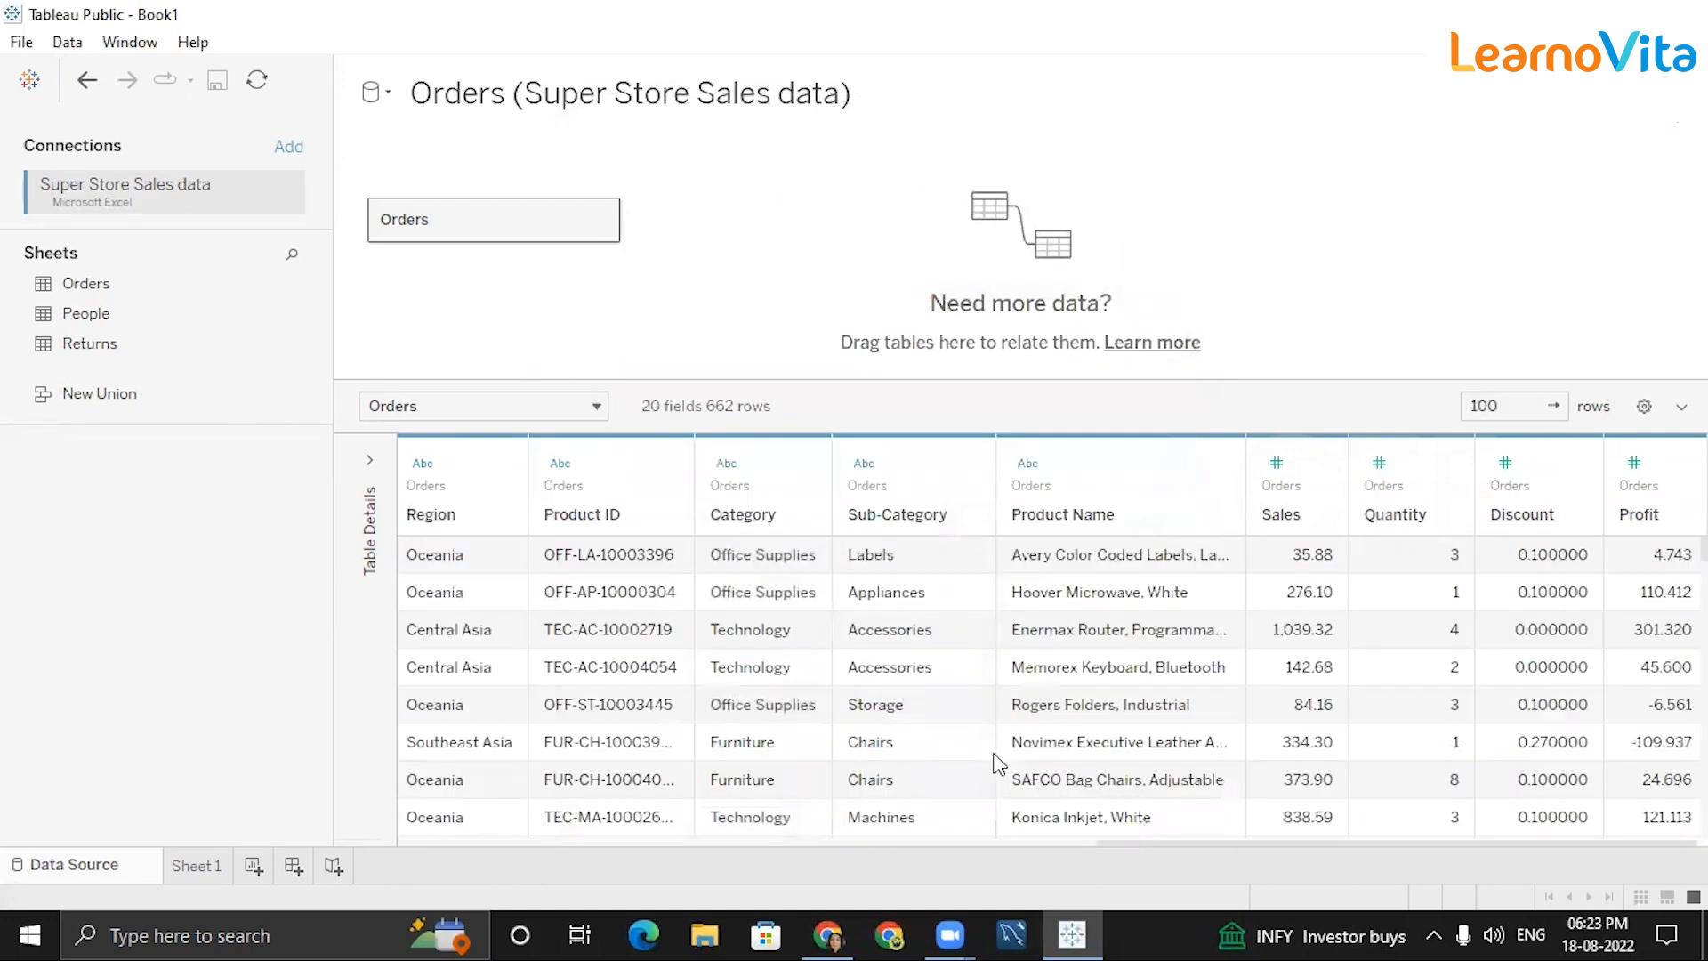
{"action": "scroll", "coordinate": [1015, 660], "scroll_direction": "down", "scroll_amount": 10}
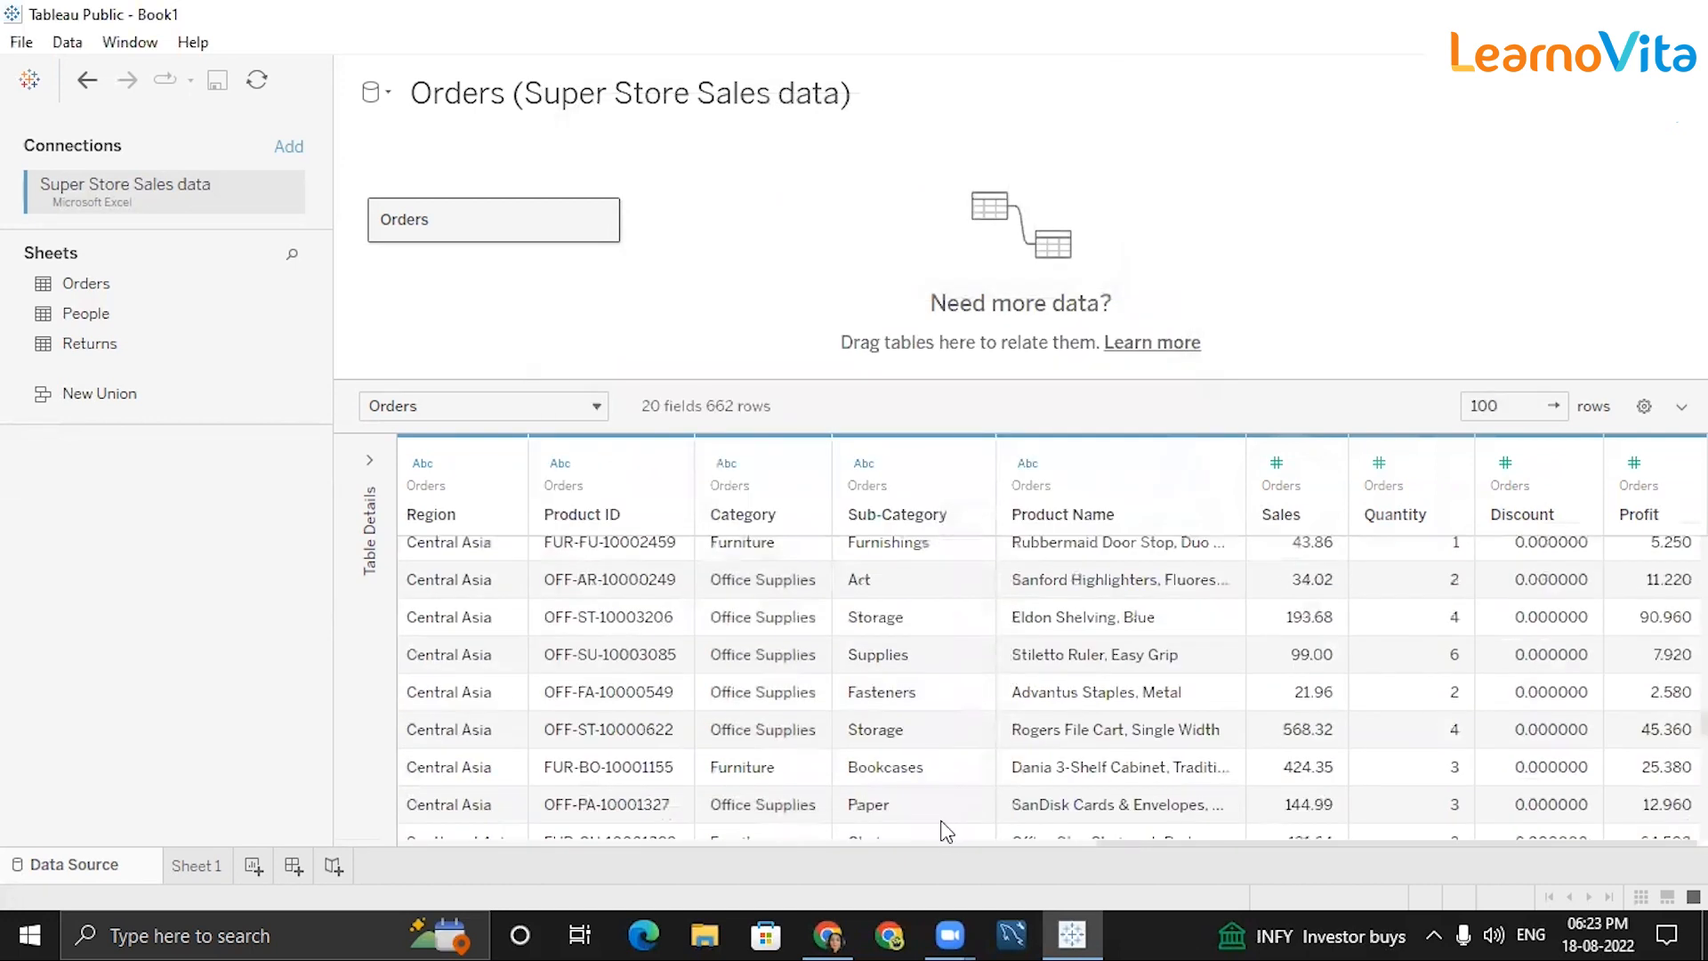
{"action": "left_click_drag", "start_coordinate": [947, 845], "coordinate": [688, 838]}
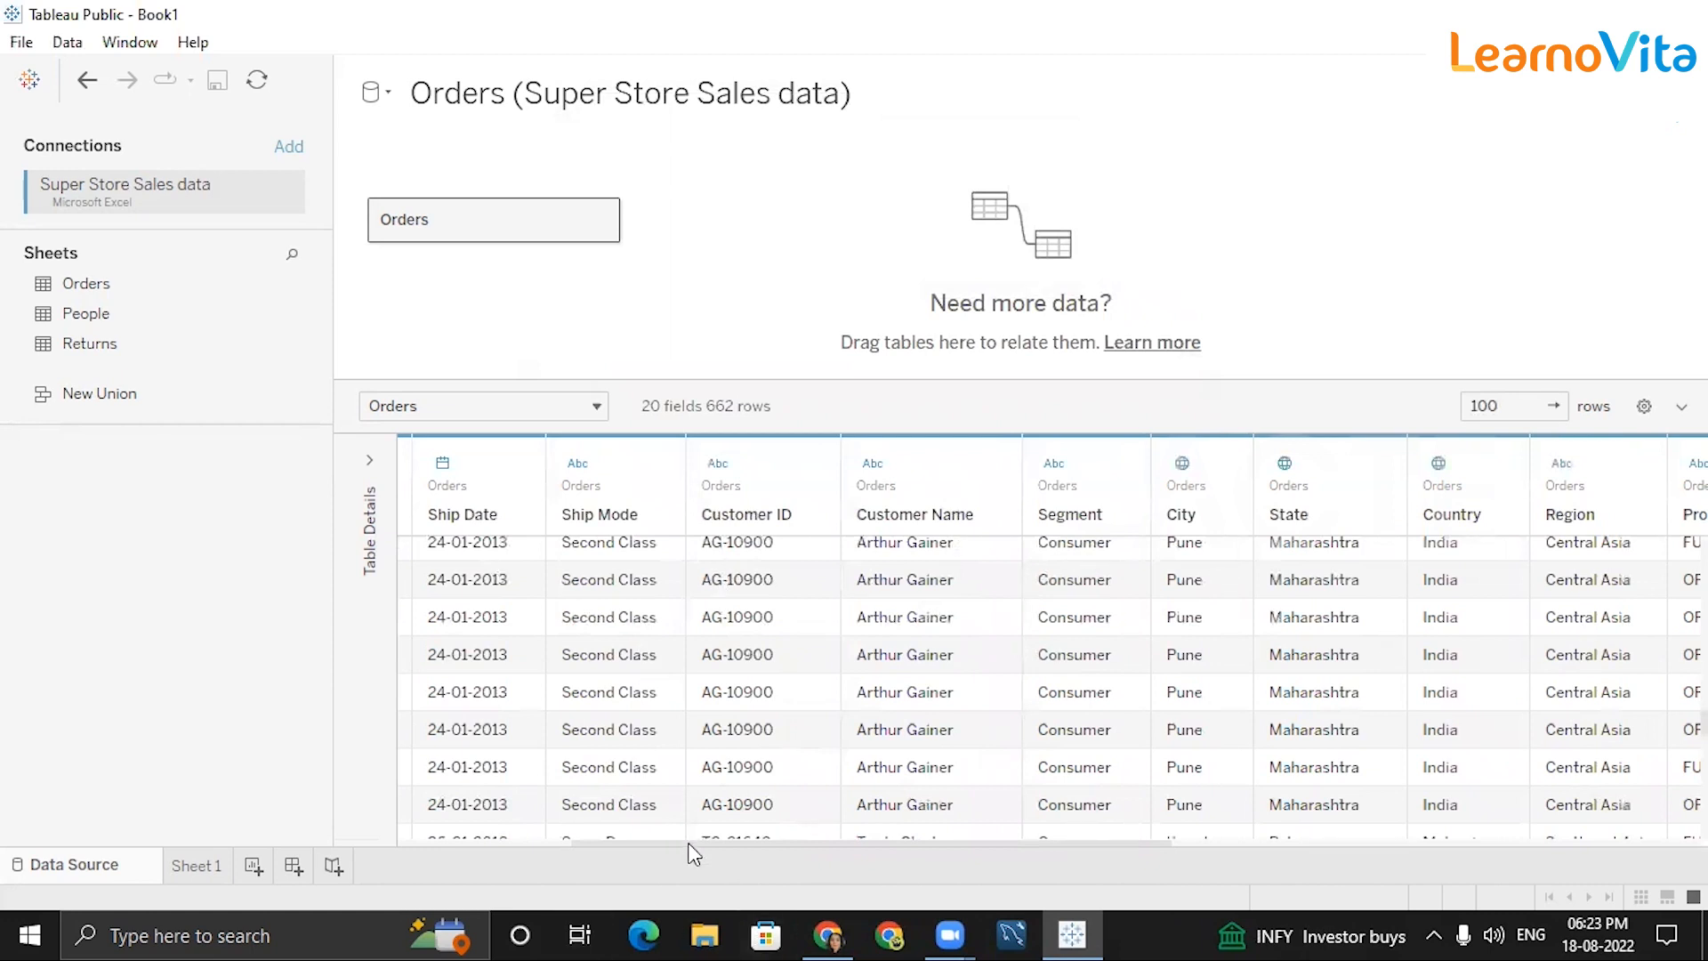
{"action": "left_click_drag", "start_coordinate": [612, 838], "coordinate": [508, 839]}
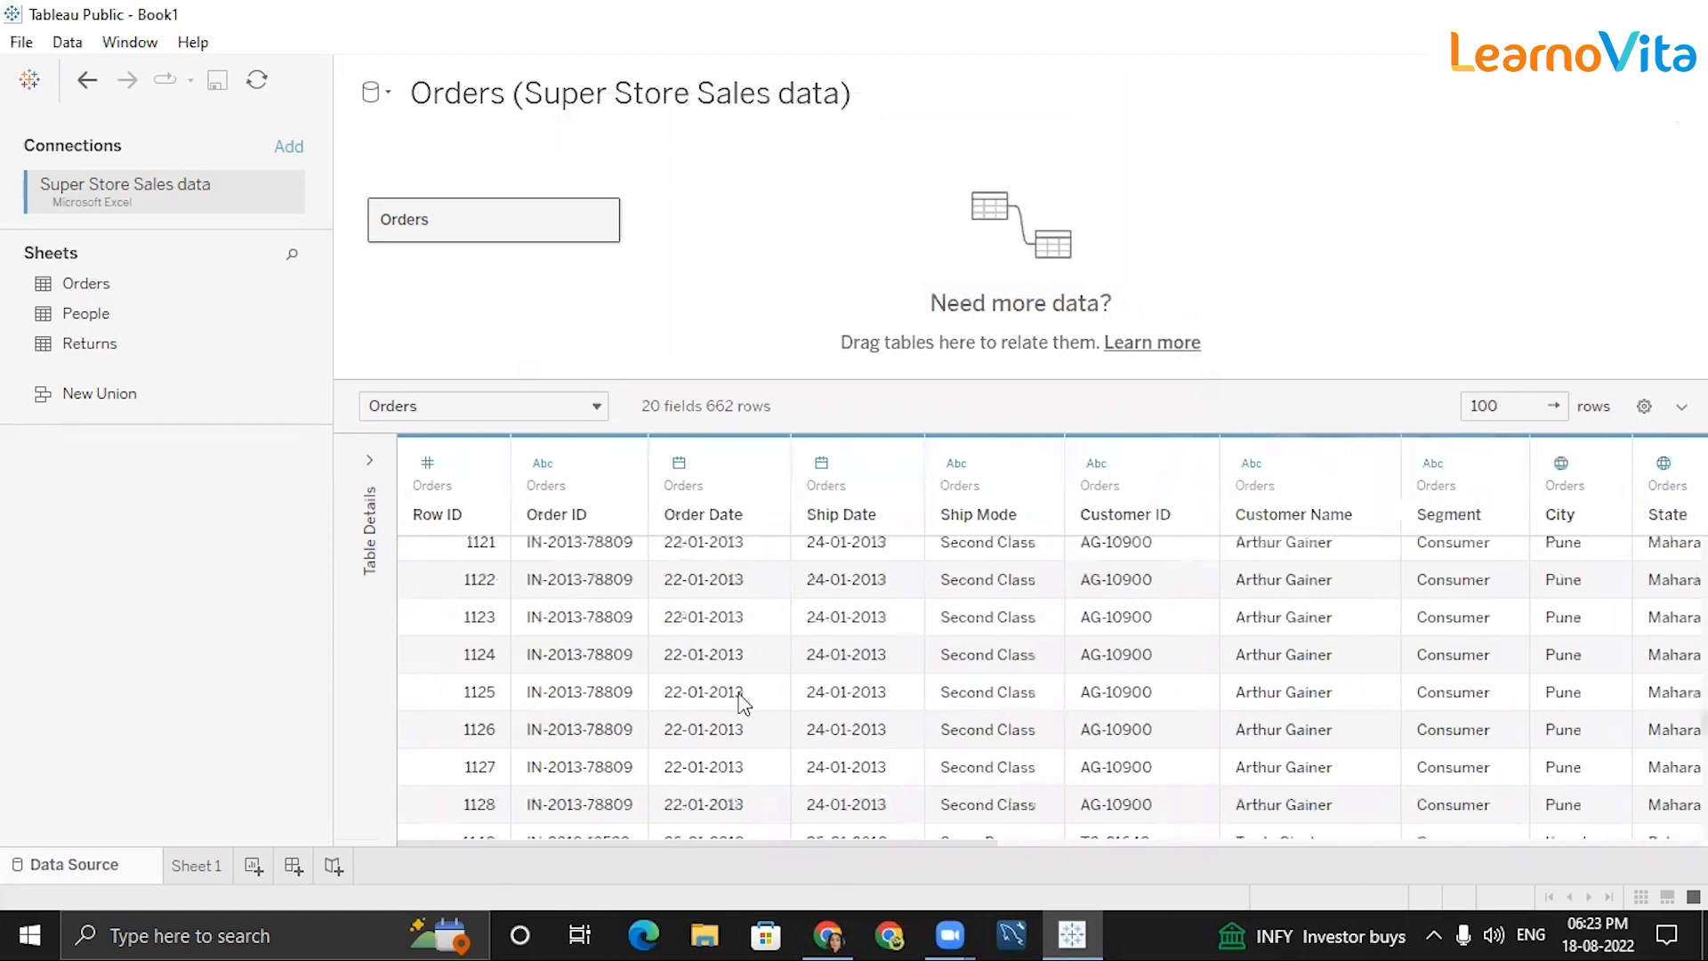
{"action": "scroll", "coordinate": [748, 676], "scroll_direction": "up", "scroll_amount": 10}
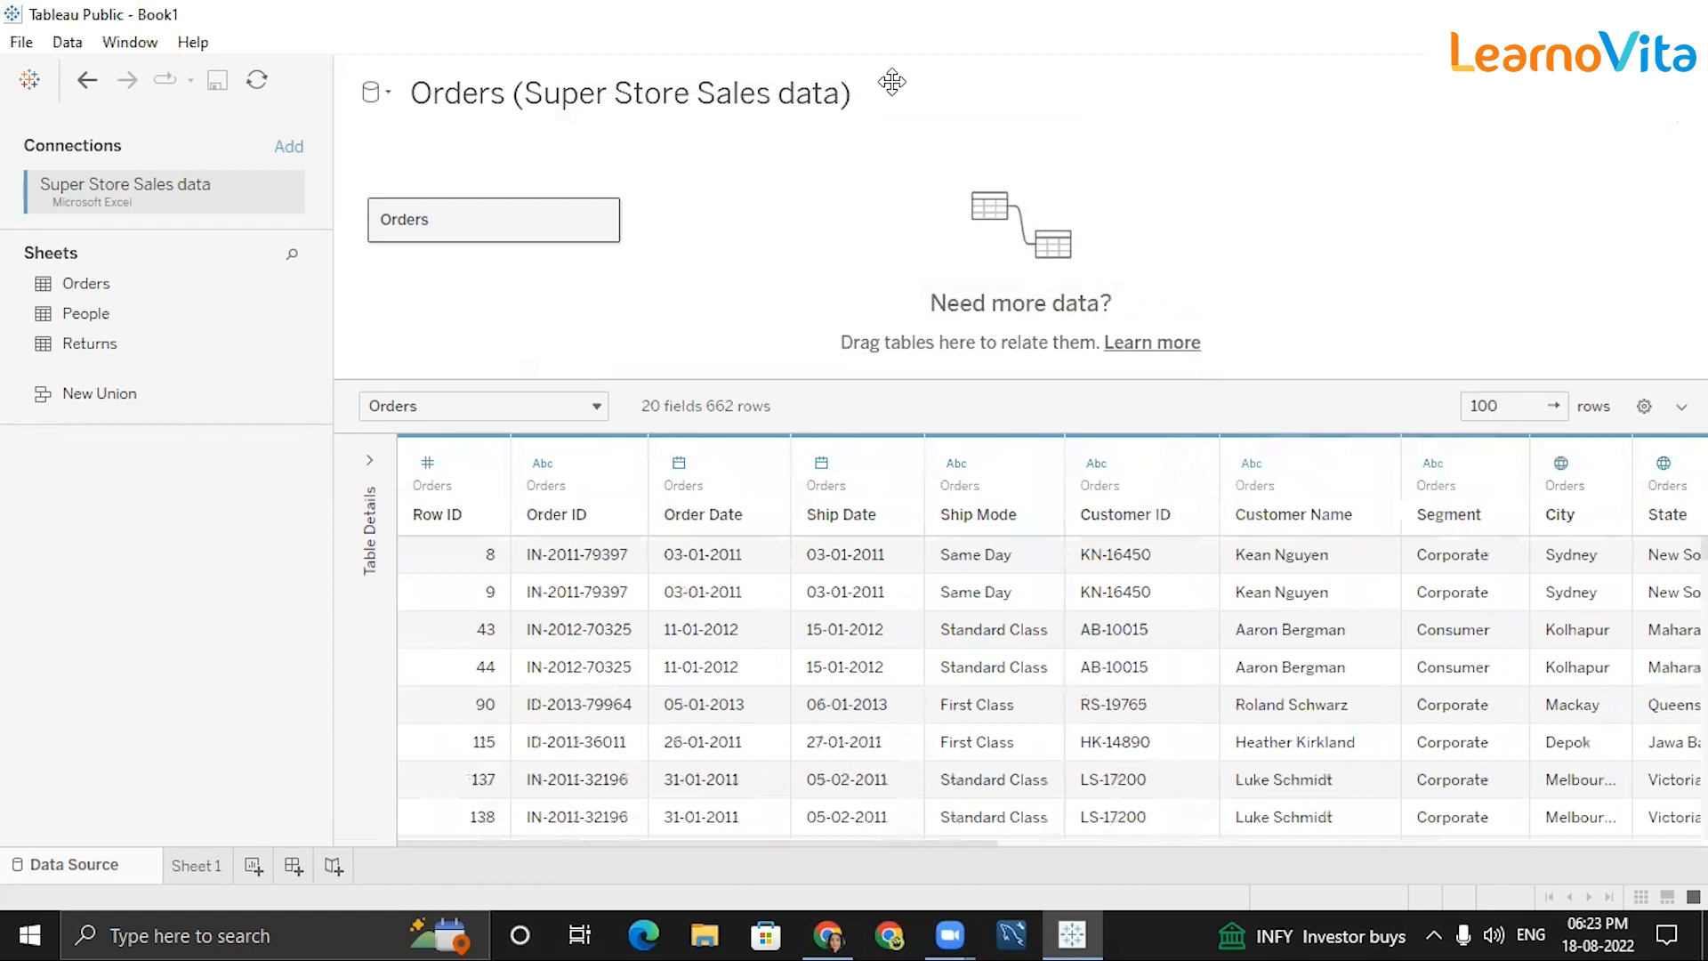
{"action": "left_click", "coordinate": [767, 840]}
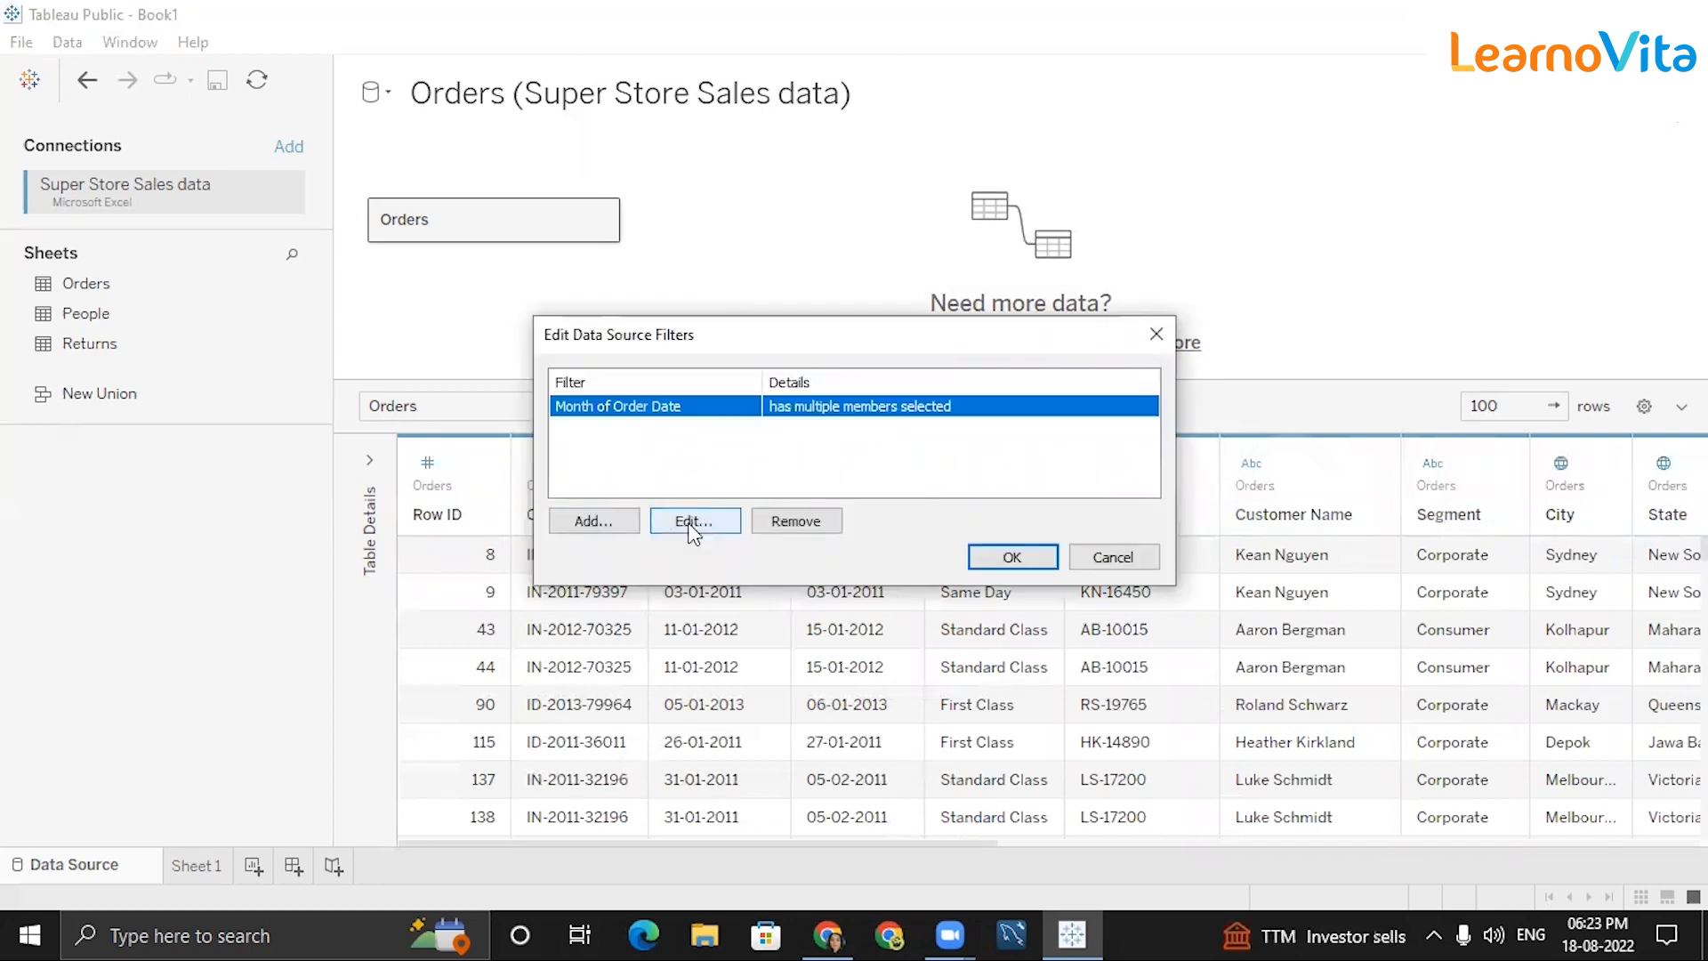
{"action": "left_click", "coordinate": [692, 521]}
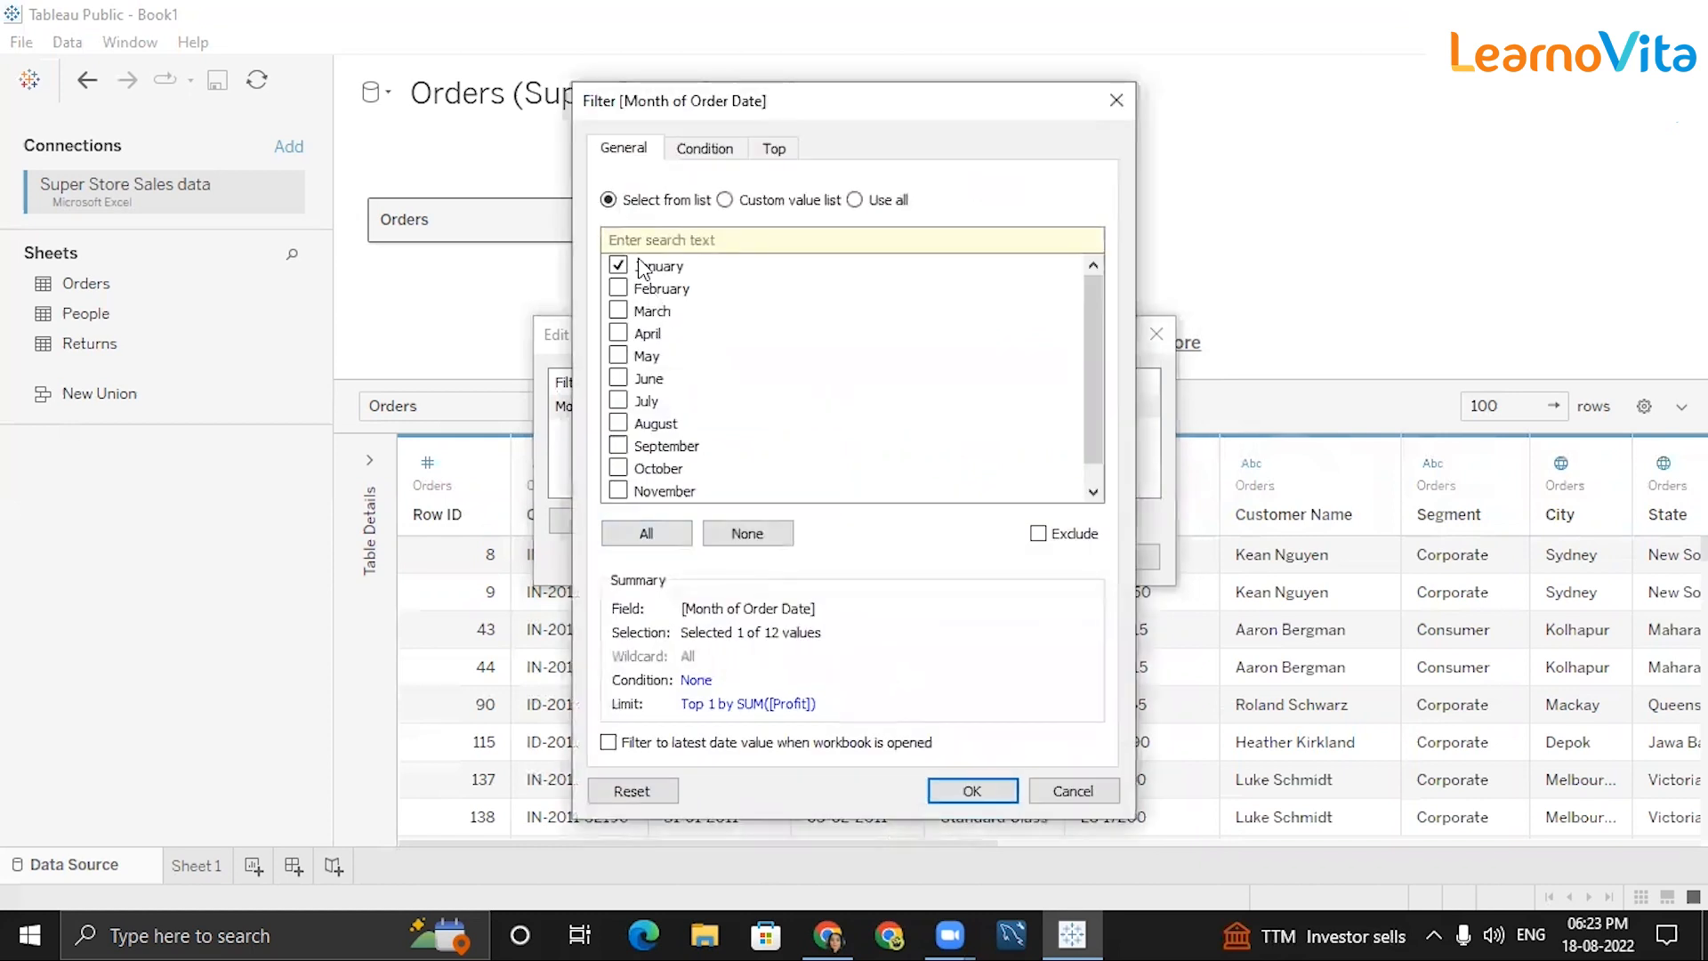
{"action": "left_click", "coordinate": [771, 159]}
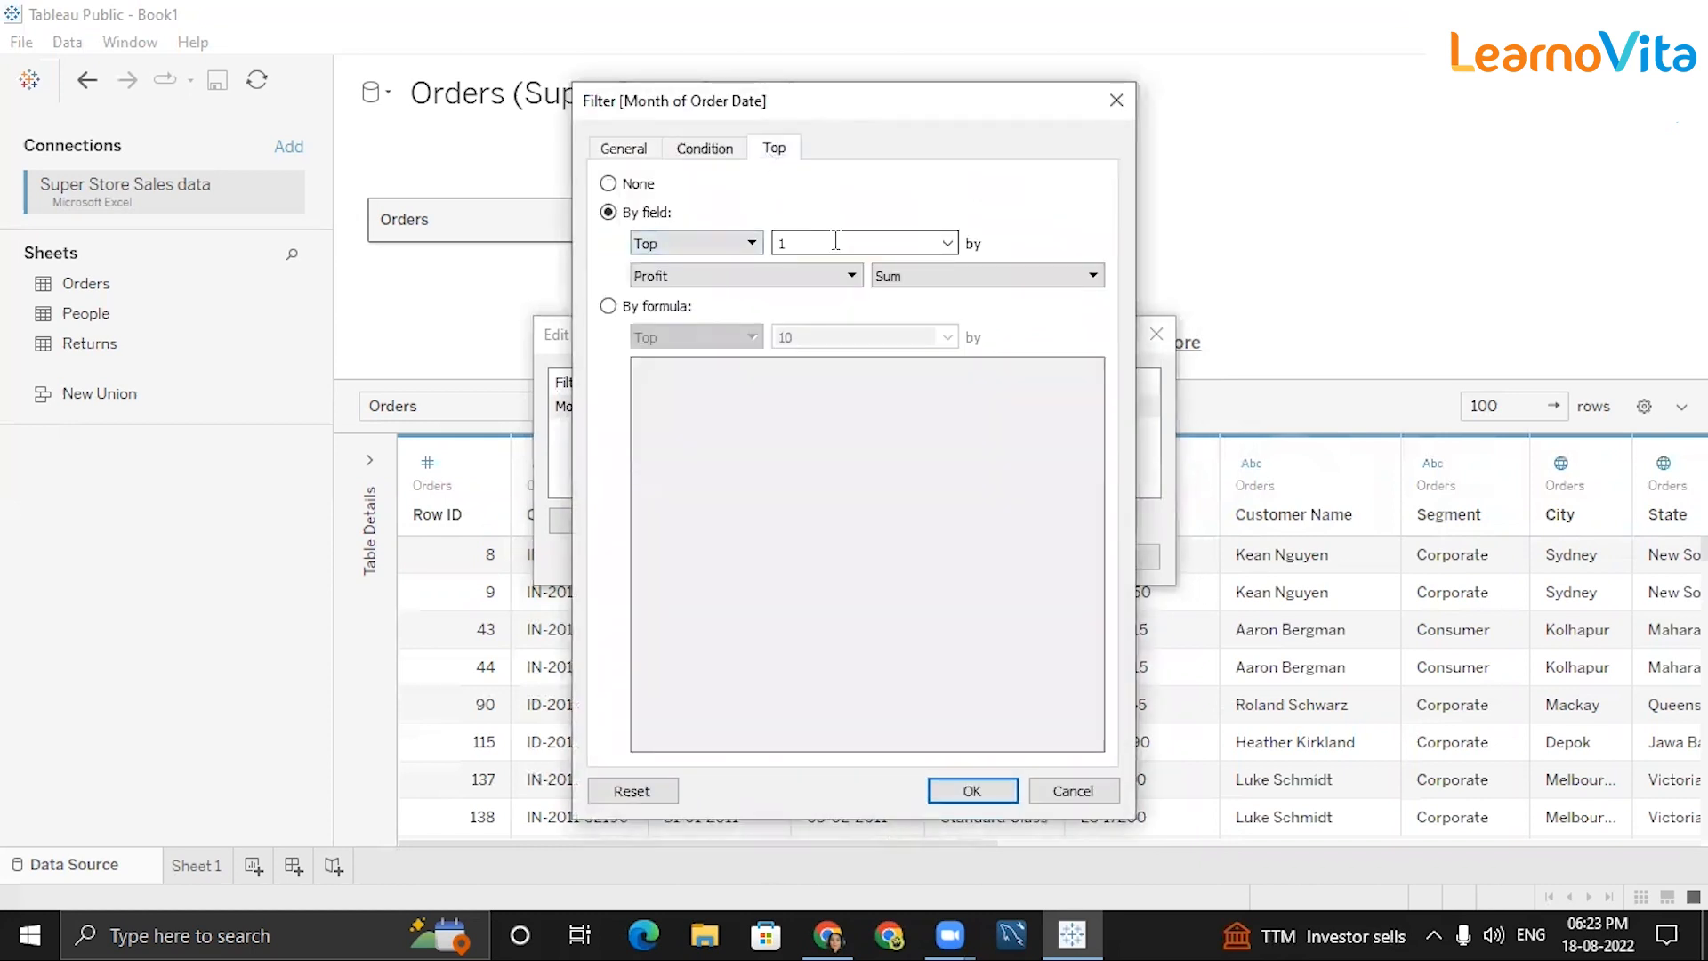
{"action": "left_click", "coordinate": [638, 151]}
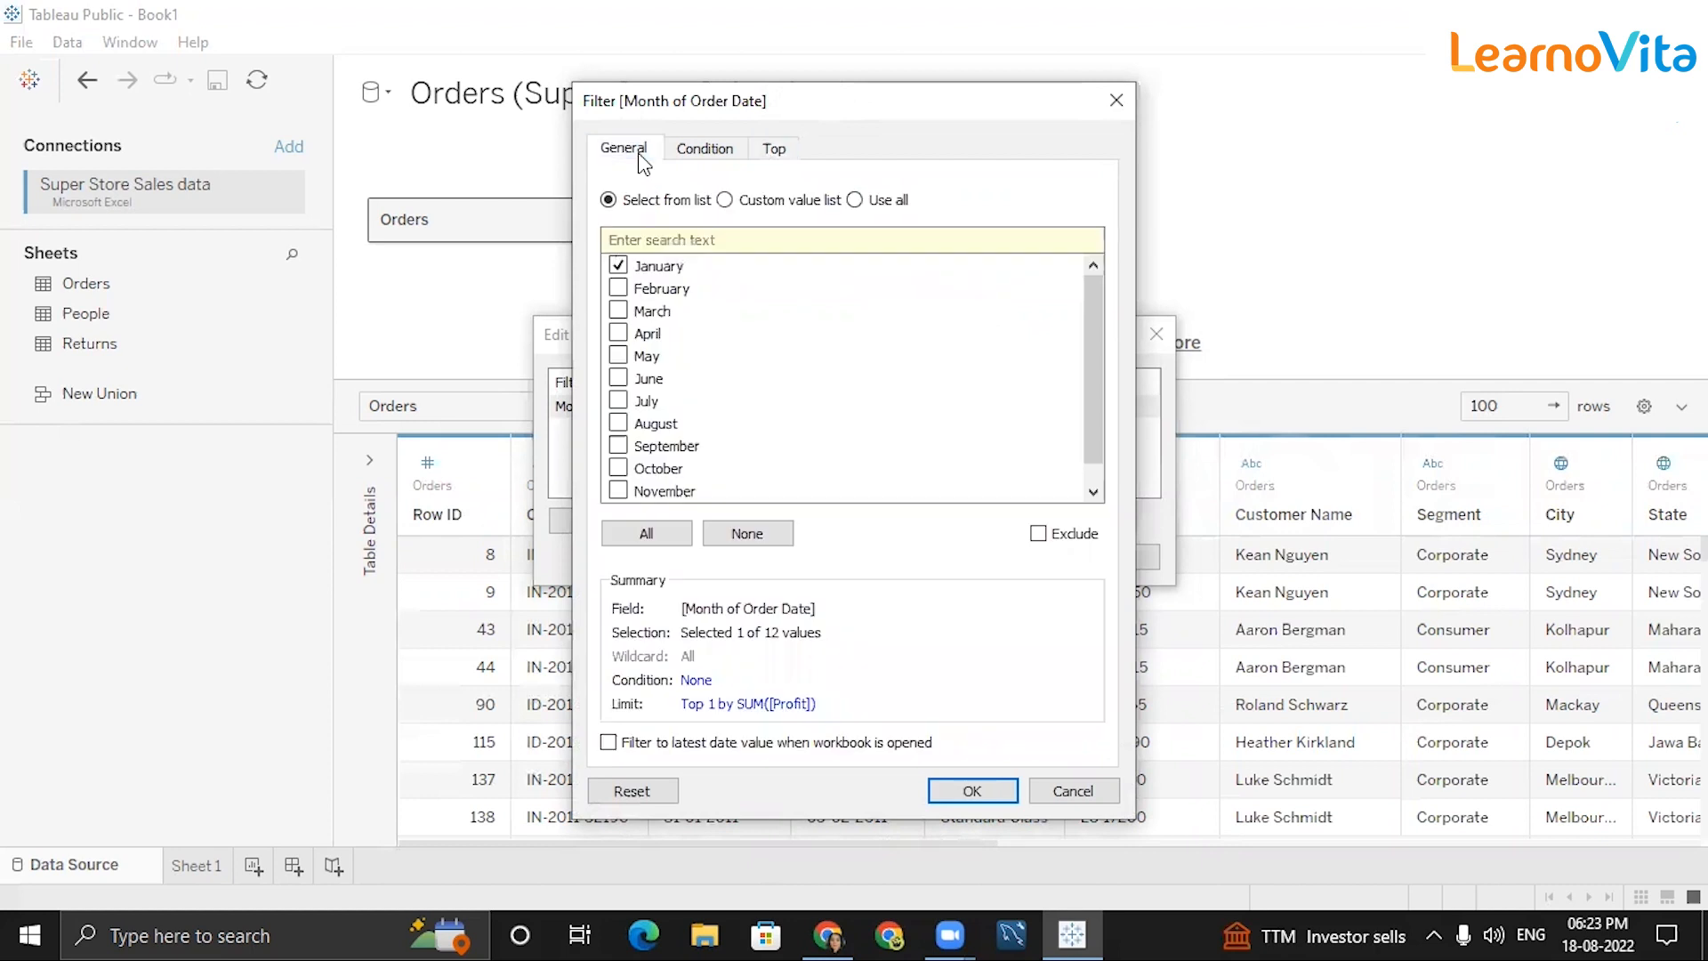
{"action": "left_click", "coordinate": [1116, 100]}
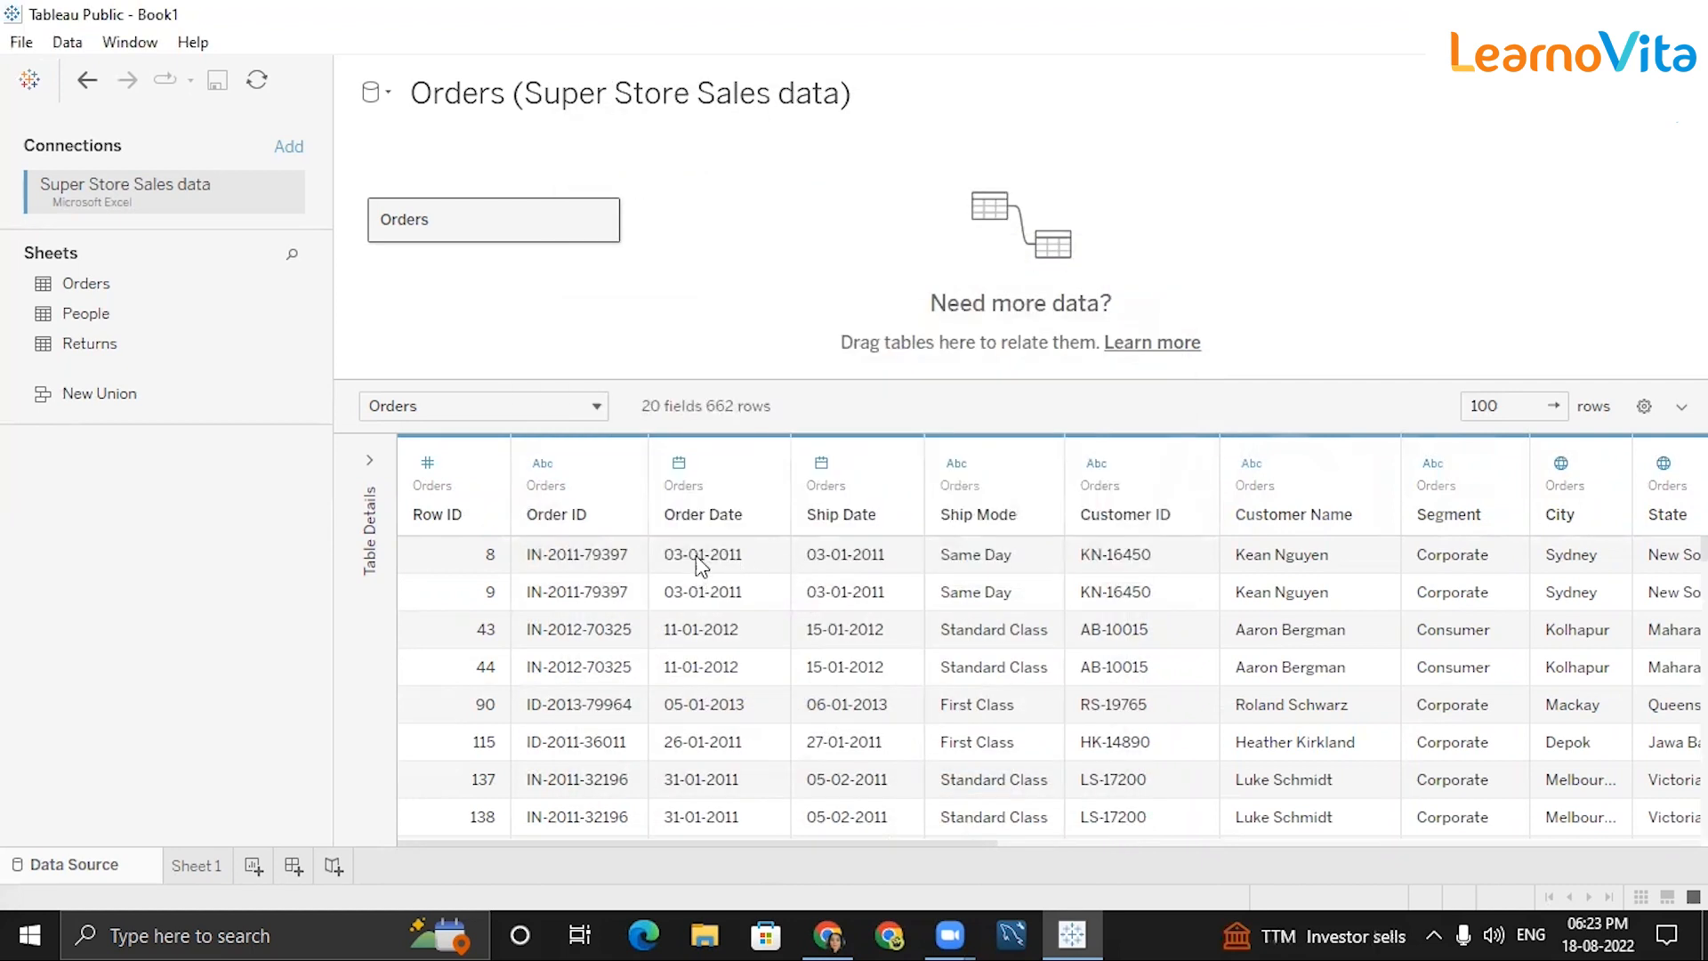
{"action": "left_click", "coordinate": [716, 558]}
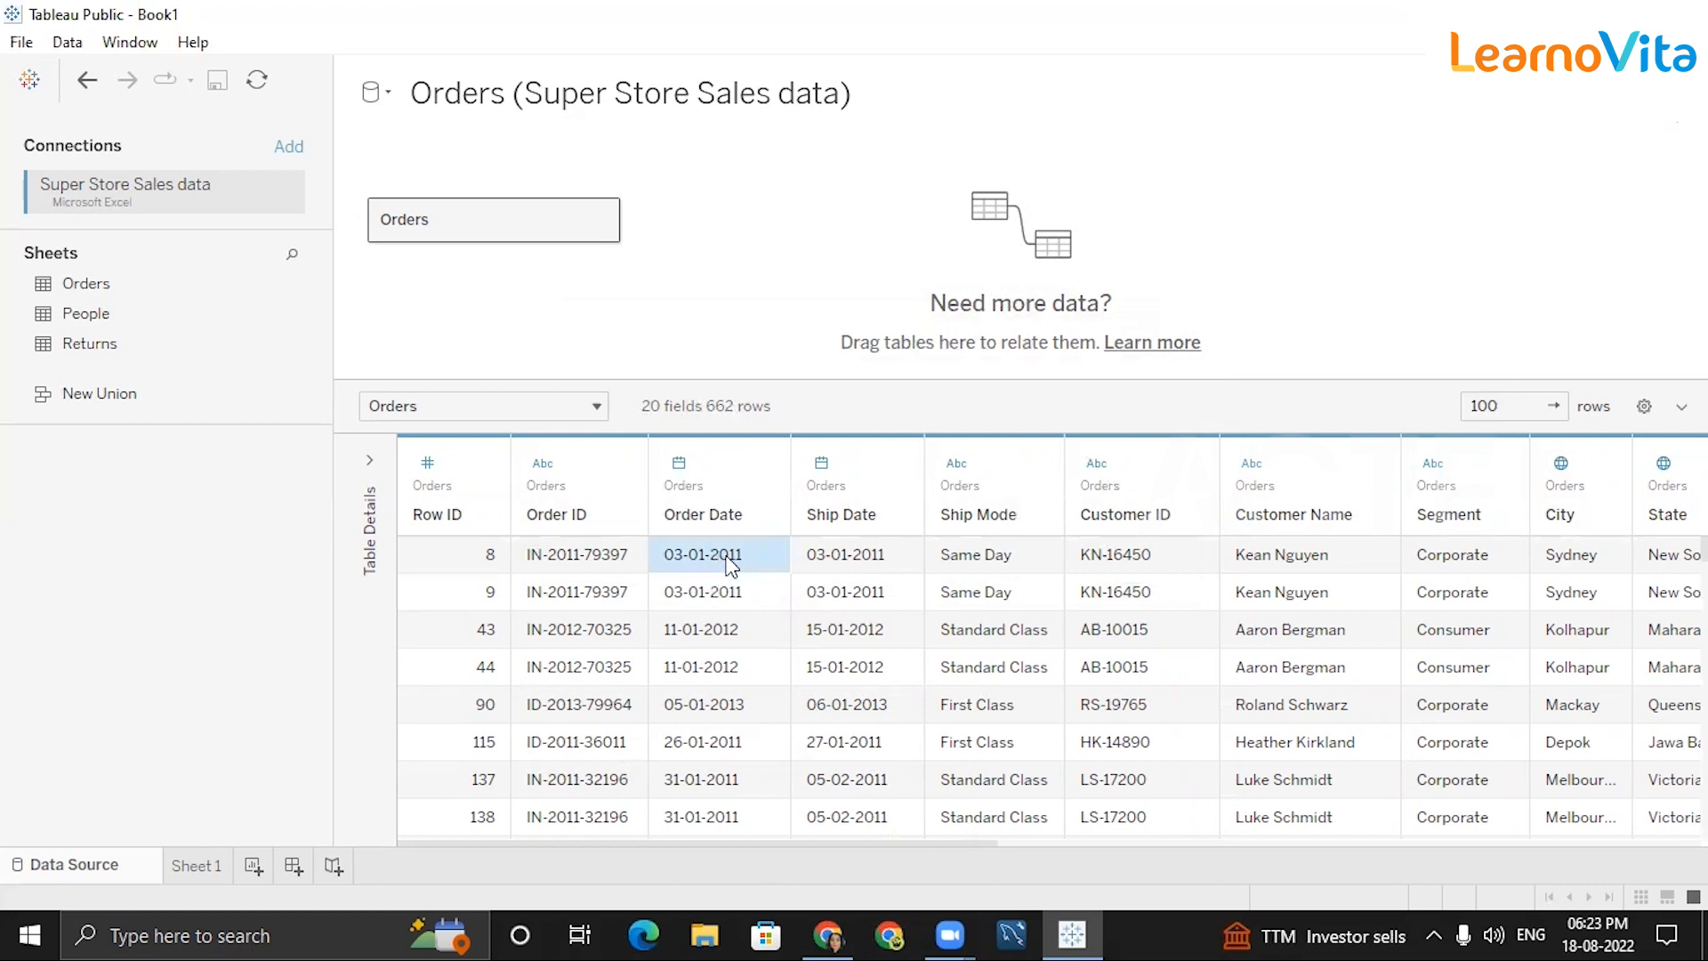
{"action": "left_click_drag", "start_coordinate": [745, 601], "coordinate": [698, 561]}
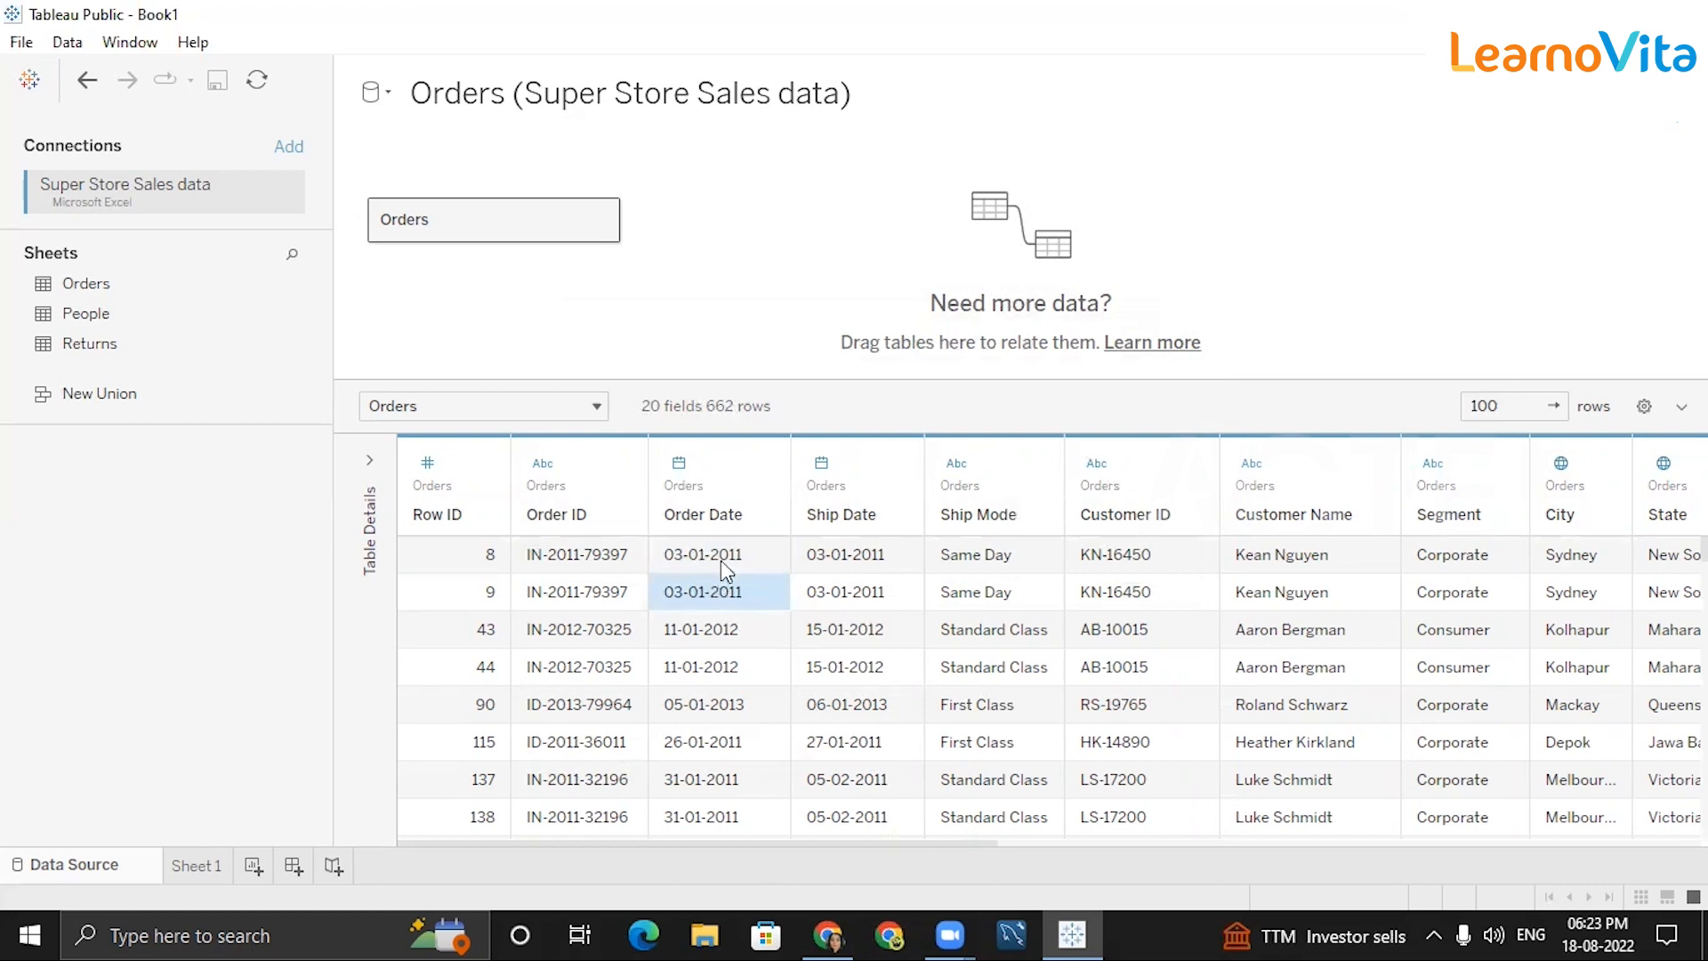
{"action": "left_click_drag", "start_coordinate": [761, 665], "coordinate": [746, 634]}
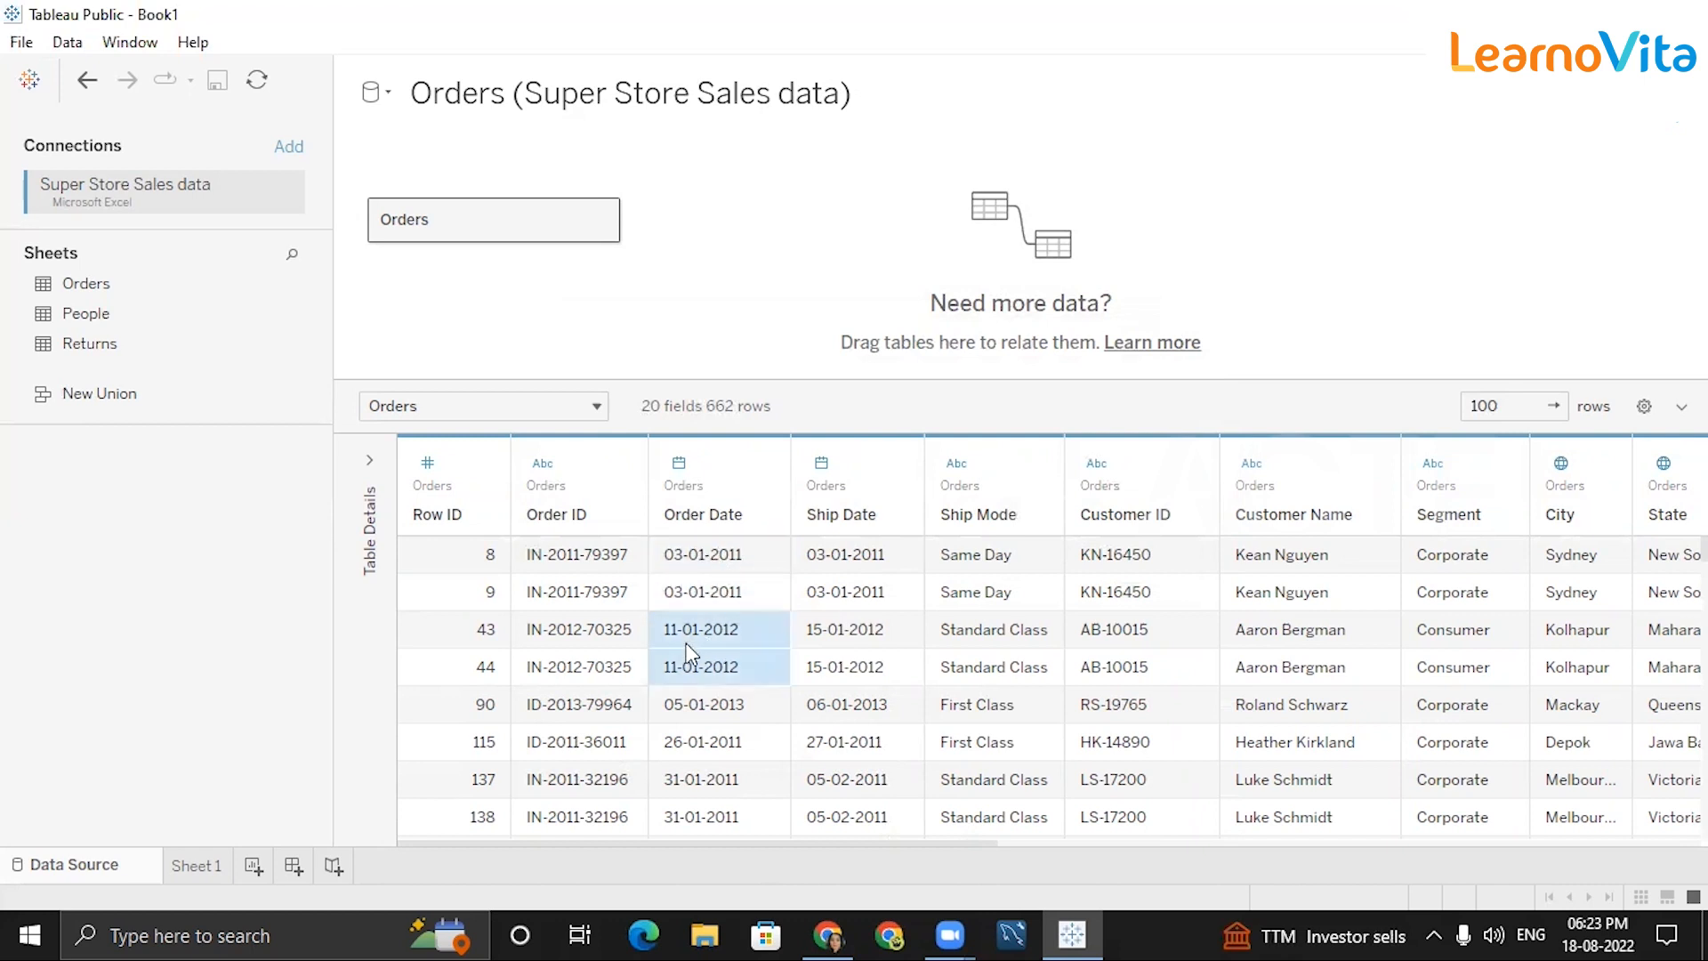
{"action": "left_click", "coordinate": [754, 717]}
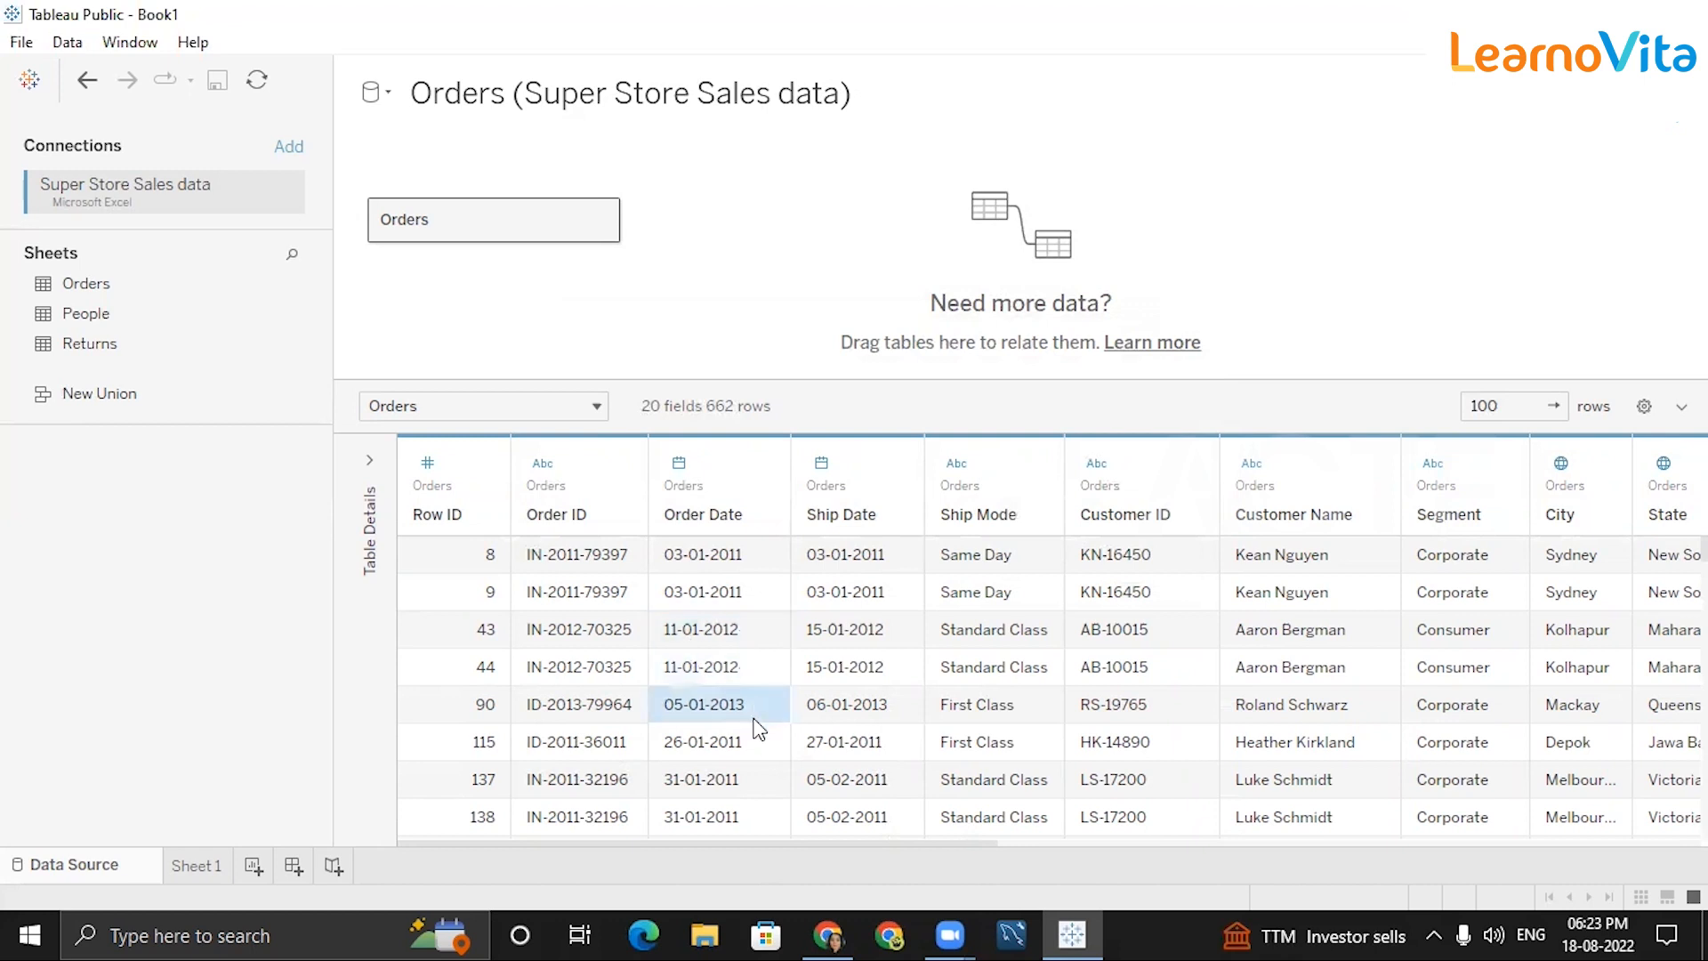
{"action": "scroll", "coordinate": [730, 781], "scroll_direction": "down", "scroll_amount": 15}
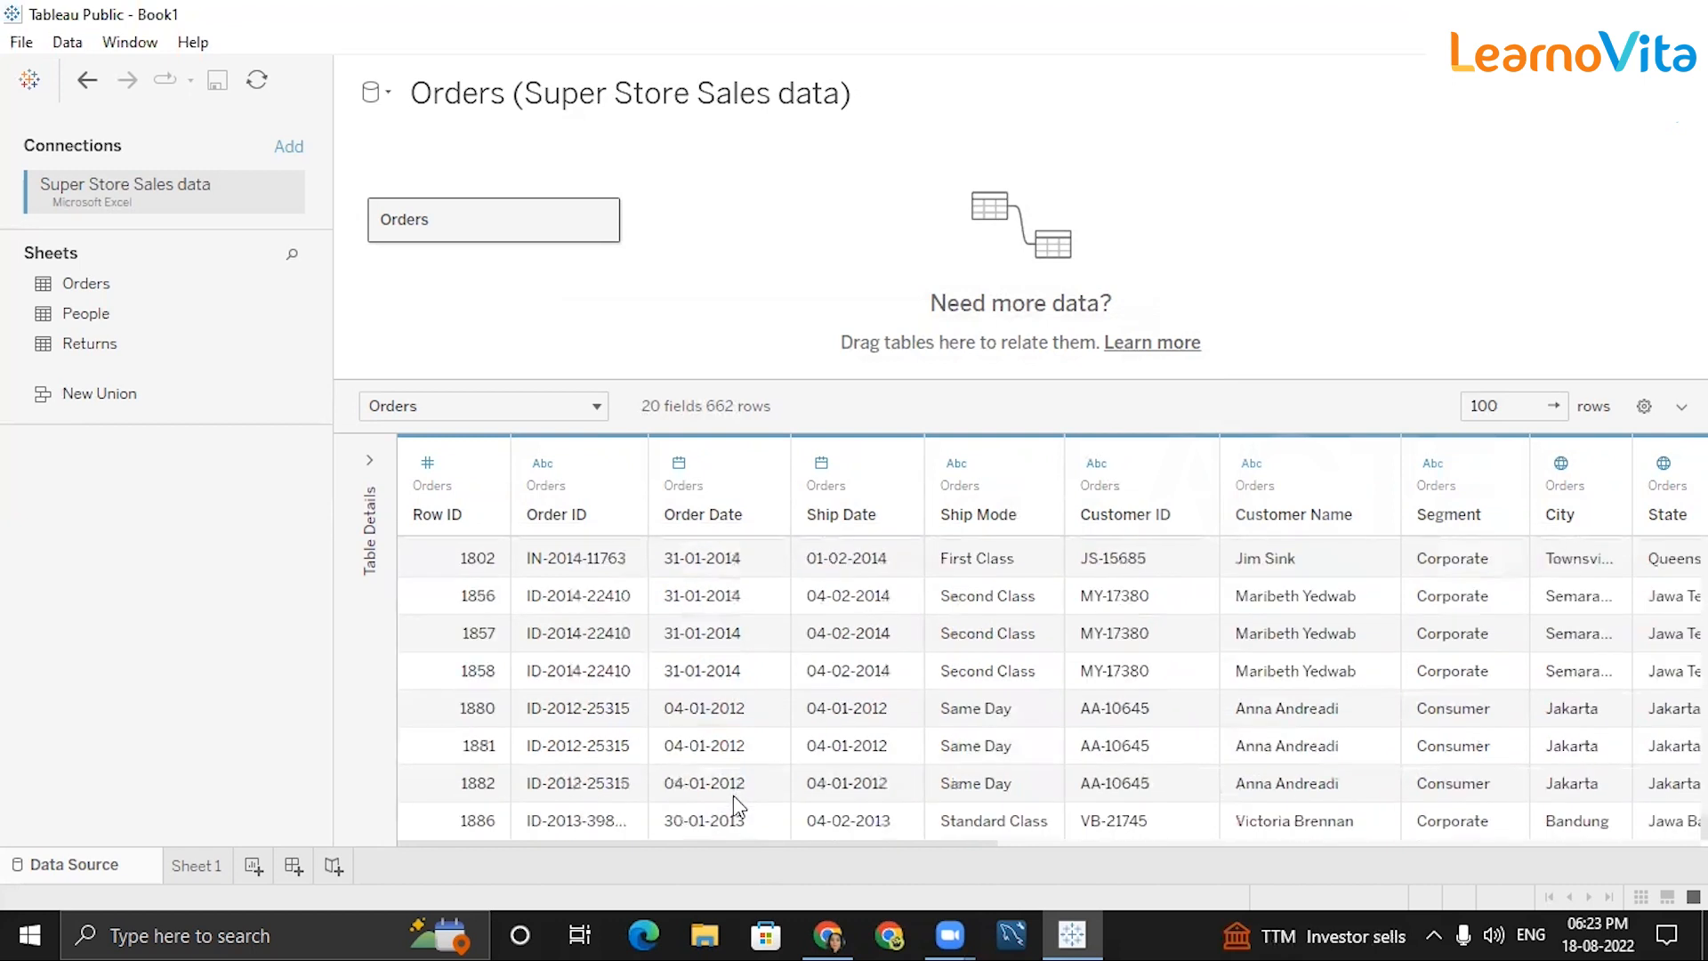
{"action": "scroll", "coordinate": [743, 792], "scroll_direction": "up", "scroll_amount": 15}
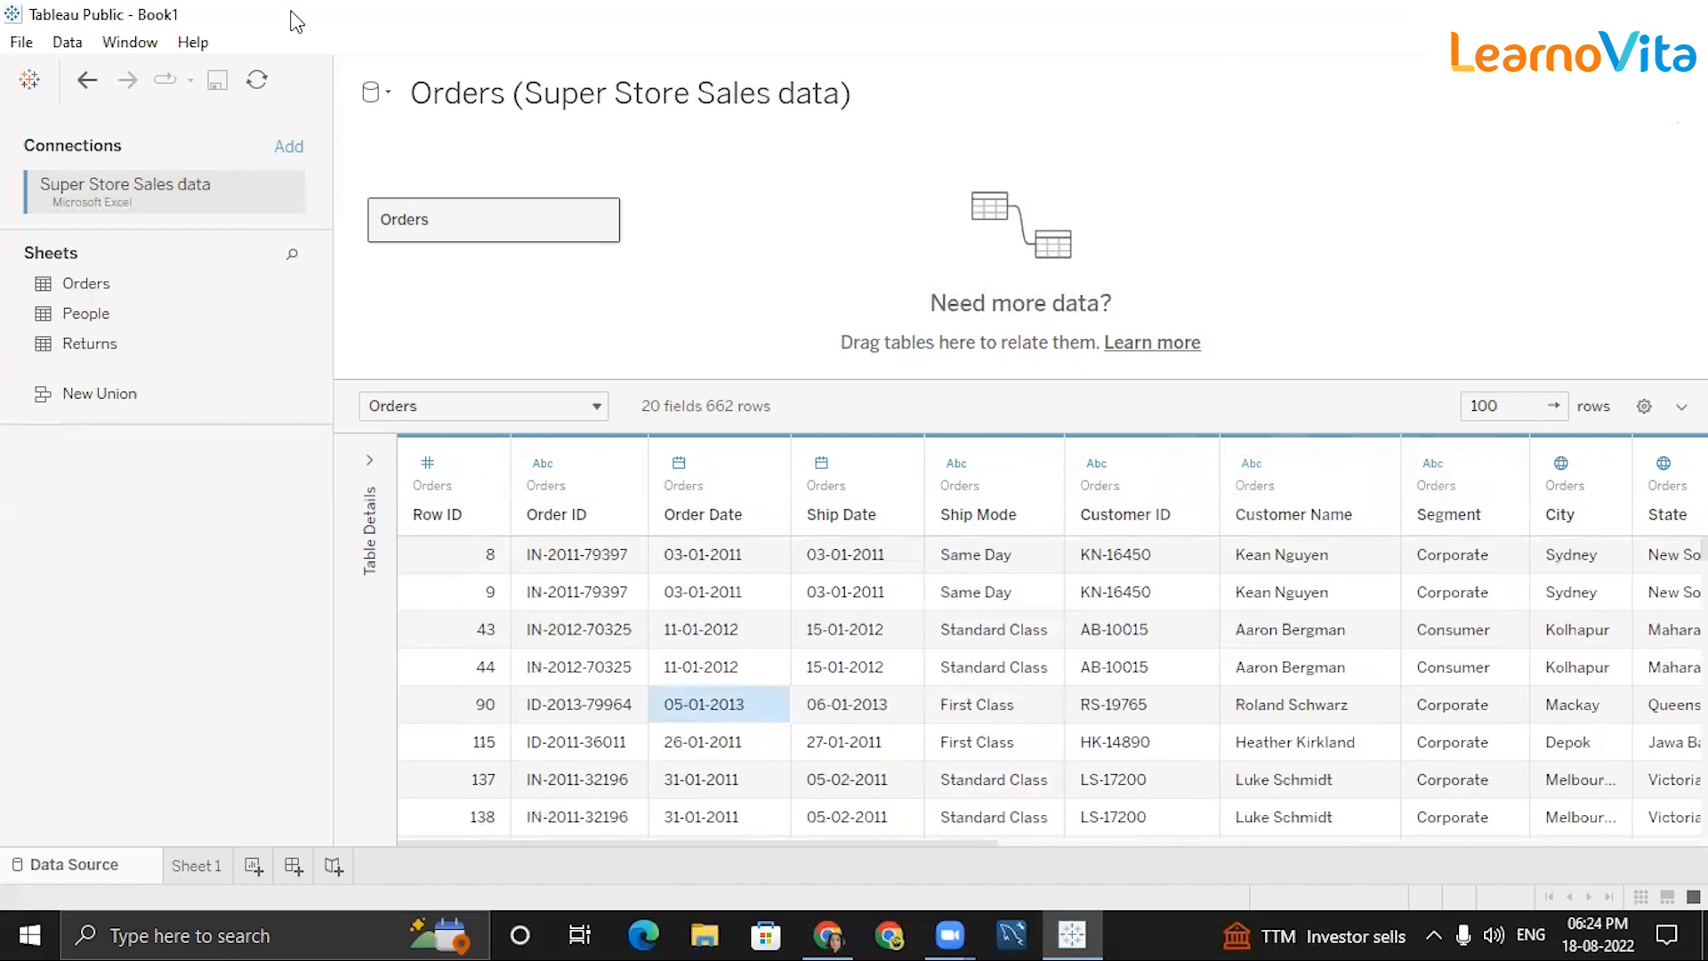
Remove the Month of Order Date filter, restoring all 11000 rows, then view the Notepad task.
{"action": "left_click", "coordinate": [1669, 130]}
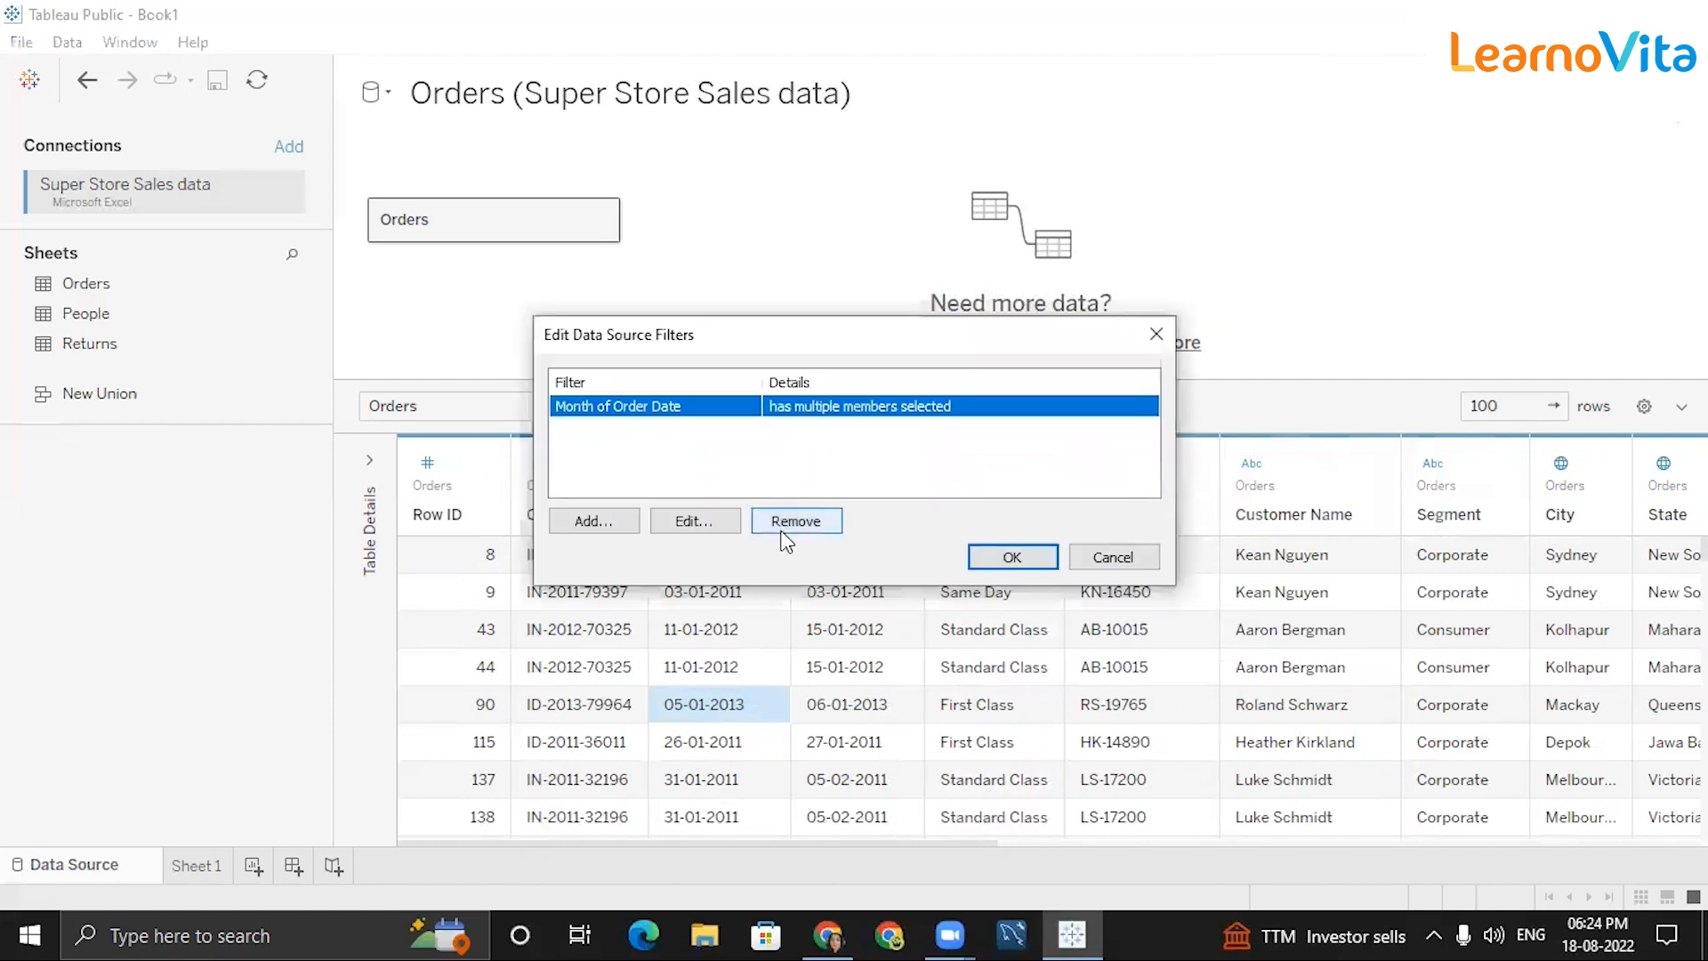
{"action": "left_click", "coordinate": [835, 514]}
{"action": "left_click", "coordinate": [1156, 335]}
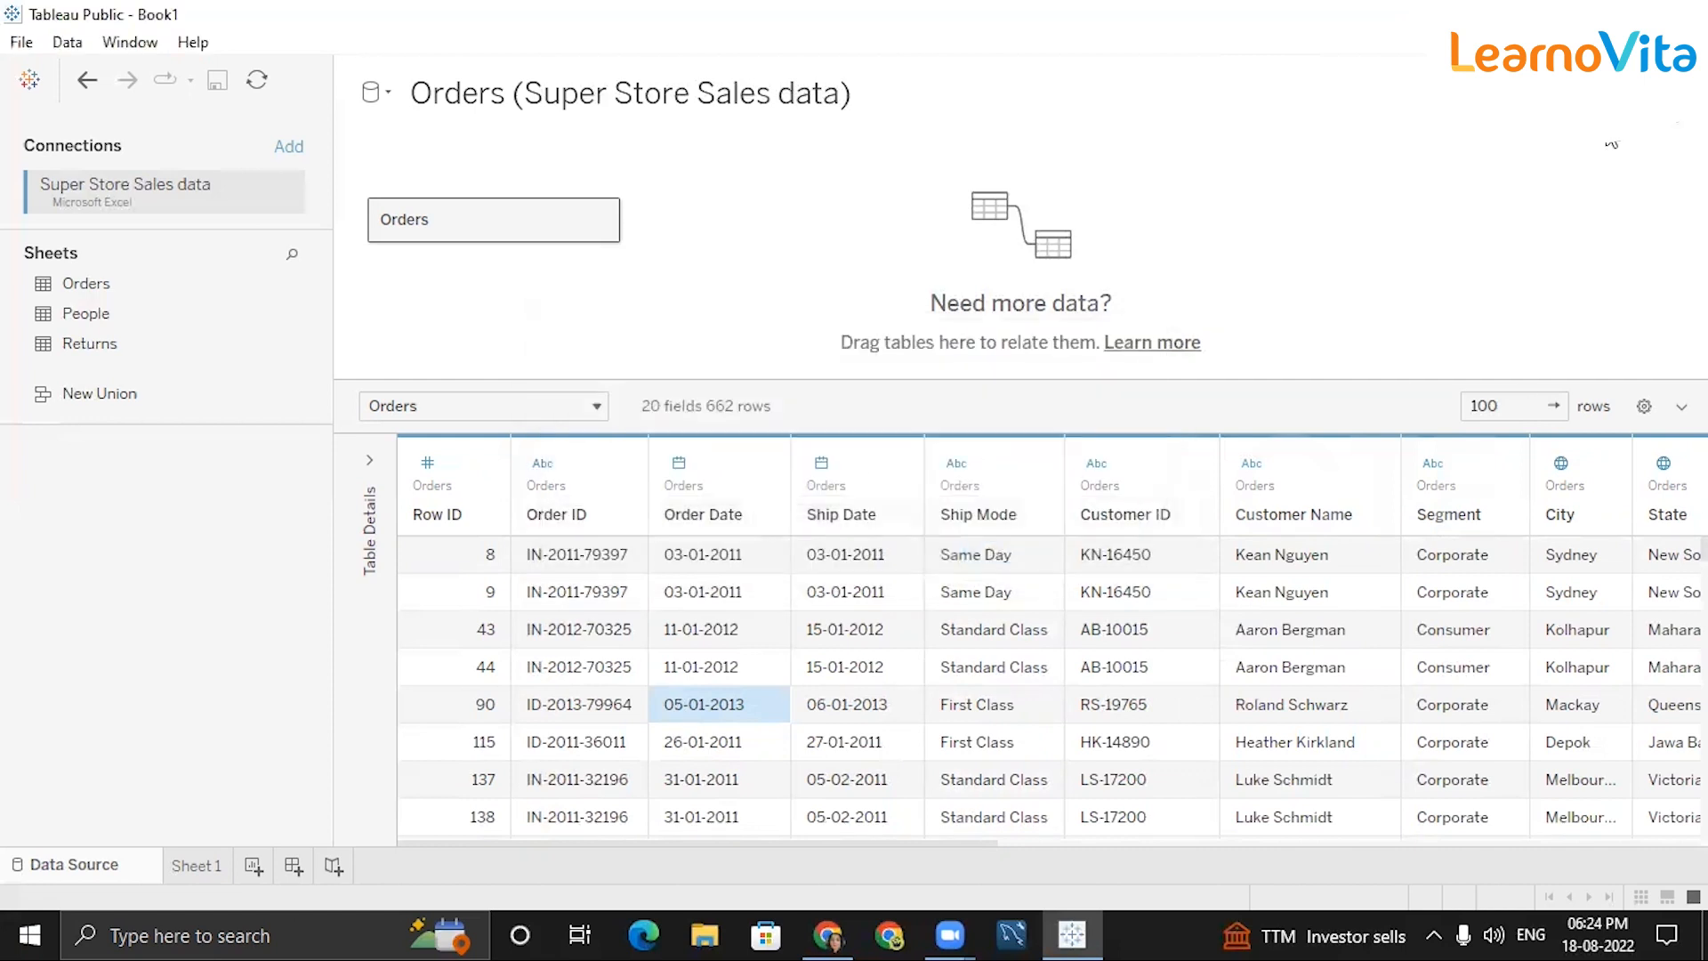
{"action": "left_click", "coordinate": [1671, 125]}
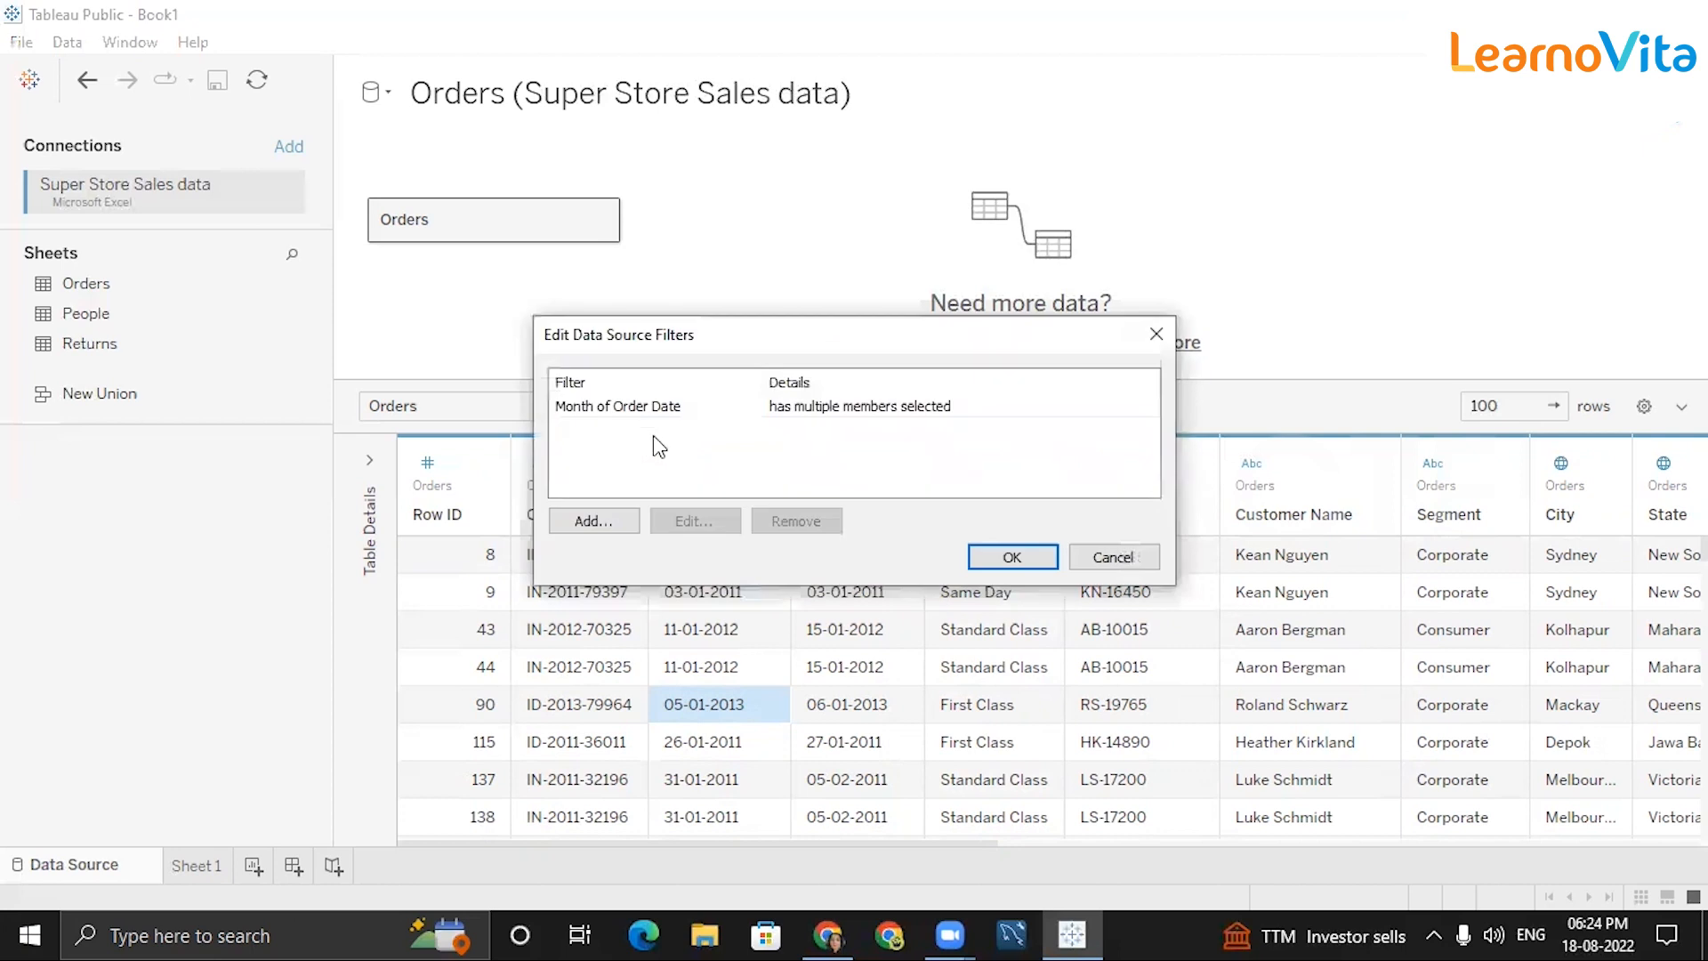
{"action": "left_click", "coordinate": [756, 399]}
{"action": "left_click", "coordinate": [789, 521]}
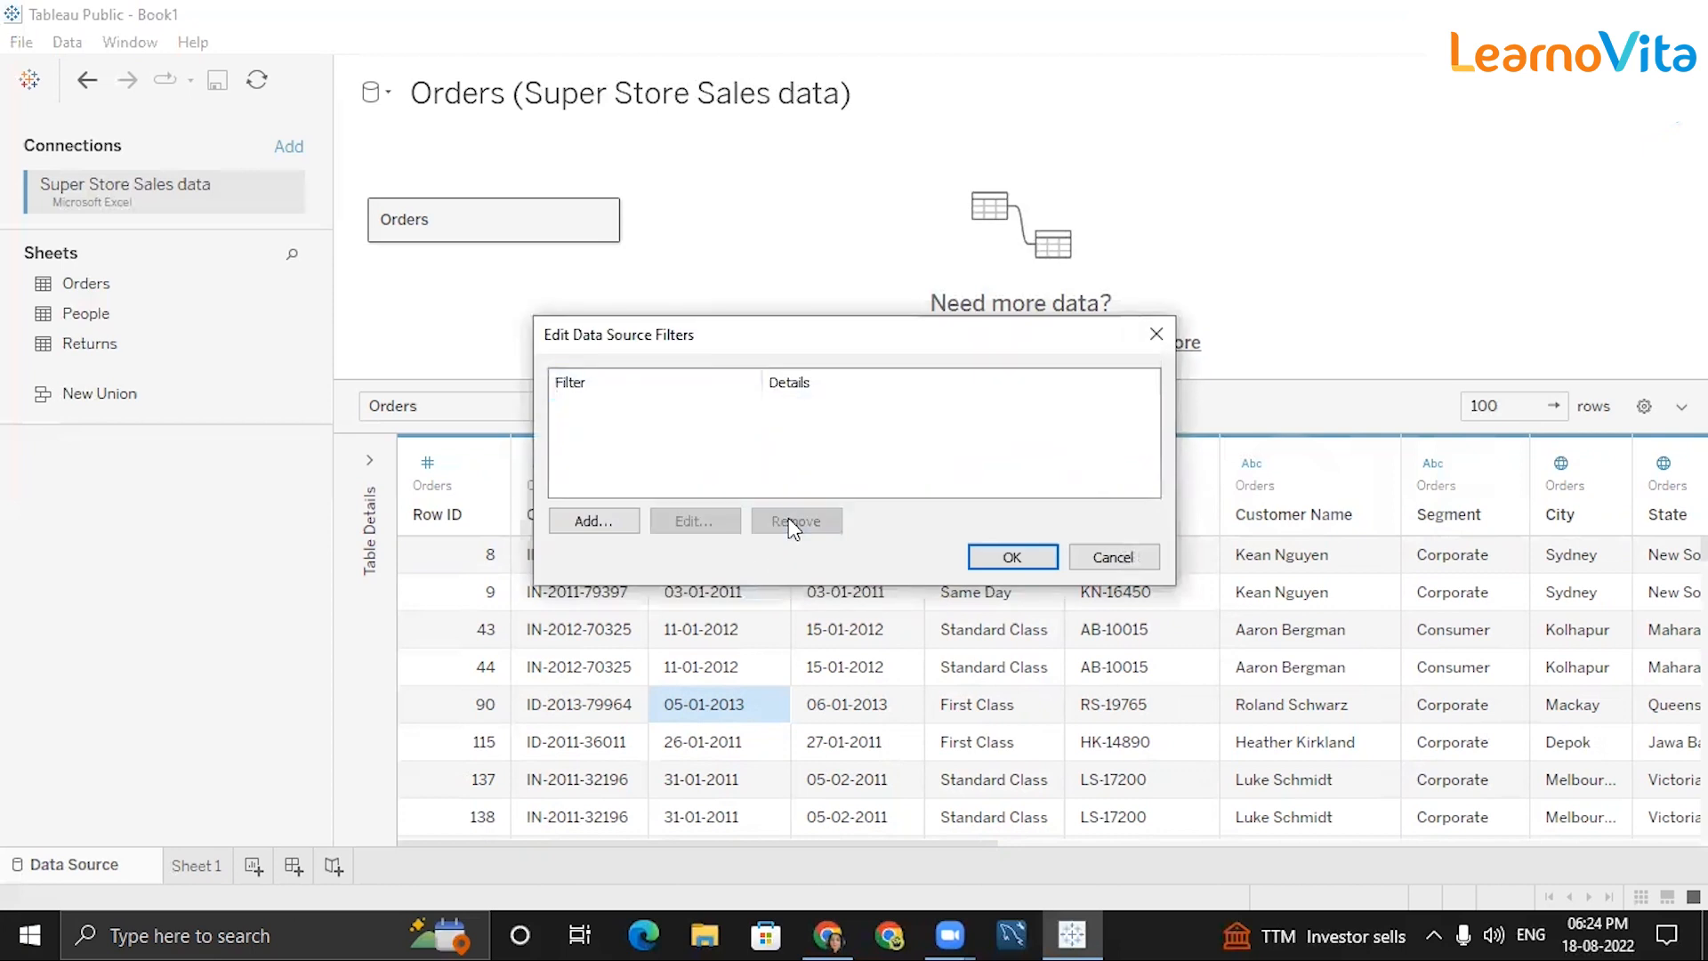
{"action": "left_click", "coordinate": [1013, 557]}
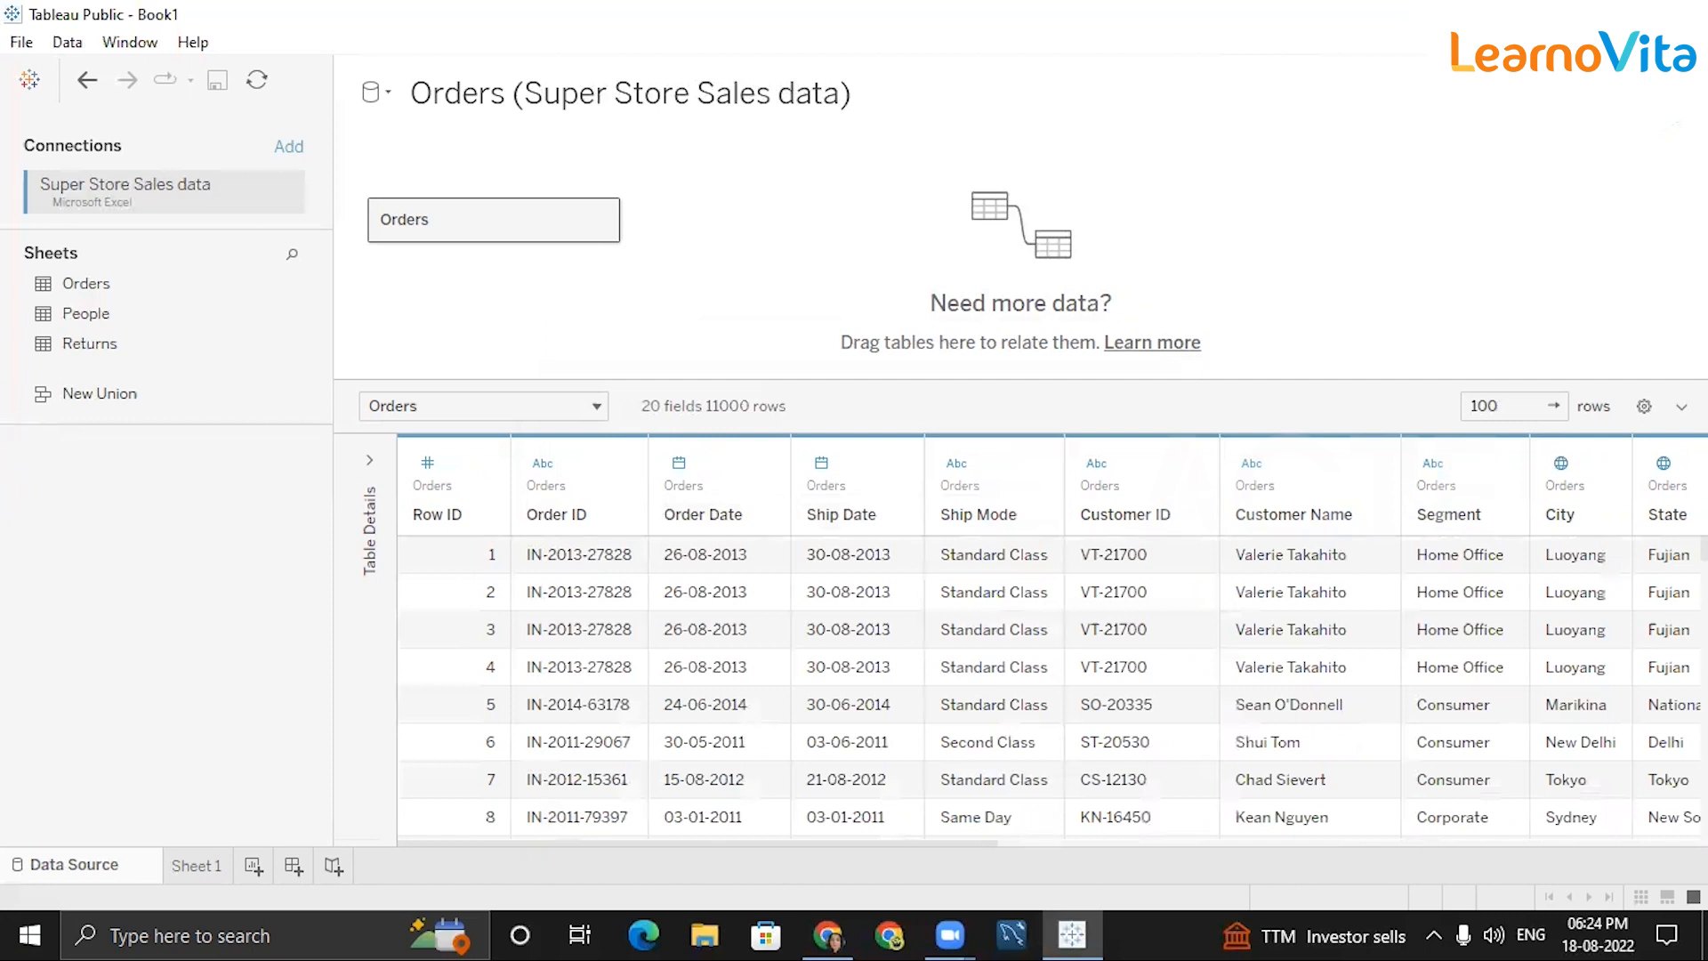
{"action": "left_click", "coordinate": [706, 934]}
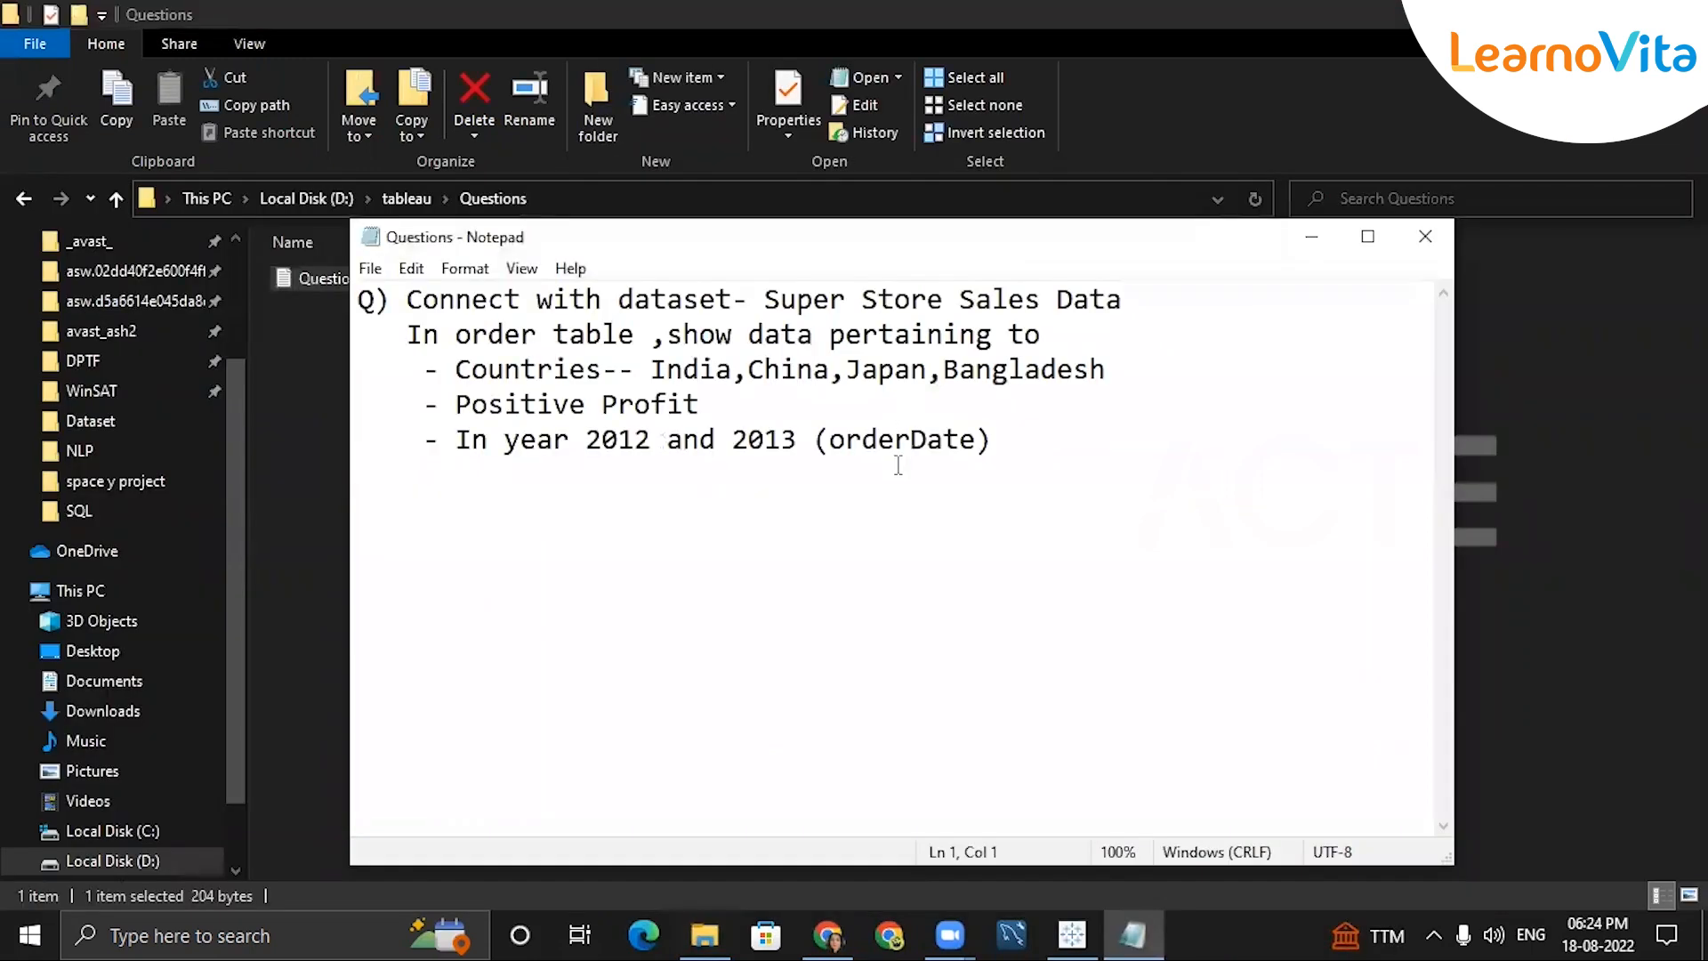
Highlight the dataset, Orders table and country list (India, Japan, Bangladesh) in the task note.
{"action": "left_click_drag", "start_coordinate": [804, 302], "coordinate": [1179, 305]}
{"action": "left_click", "coordinate": [1179, 305]}
{"action": "left_click_drag", "start_coordinate": [469, 335], "coordinate": [586, 337]}
{"action": "left_click", "coordinate": [603, 337]}
{"action": "left_click", "coordinate": [830, 337]}
{"action": "left_click_drag", "start_coordinate": [830, 336], "coordinate": [990, 336]}
{"action": "left_click", "coordinate": [1059, 336]}
{"action": "left_click", "coordinate": [561, 381]}
{"action": "left_click", "coordinate": [668, 372]}
{"action": "left_click", "coordinate": [862, 372]}
{"action": "left_click", "coordinate": [955, 370]}
Highlight the Positive Profit and 2012–2013 requirements, then return to Tableau Public.
{"action": "left_click_drag", "start_coordinate": [473, 408], "coordinate": [701, 405]}
{"action": "left_click", "coordinate": [711, 396]}
{"action": "left_click_drag", "start_coordinate": [602, 438], "coordinate": [635, 439]}
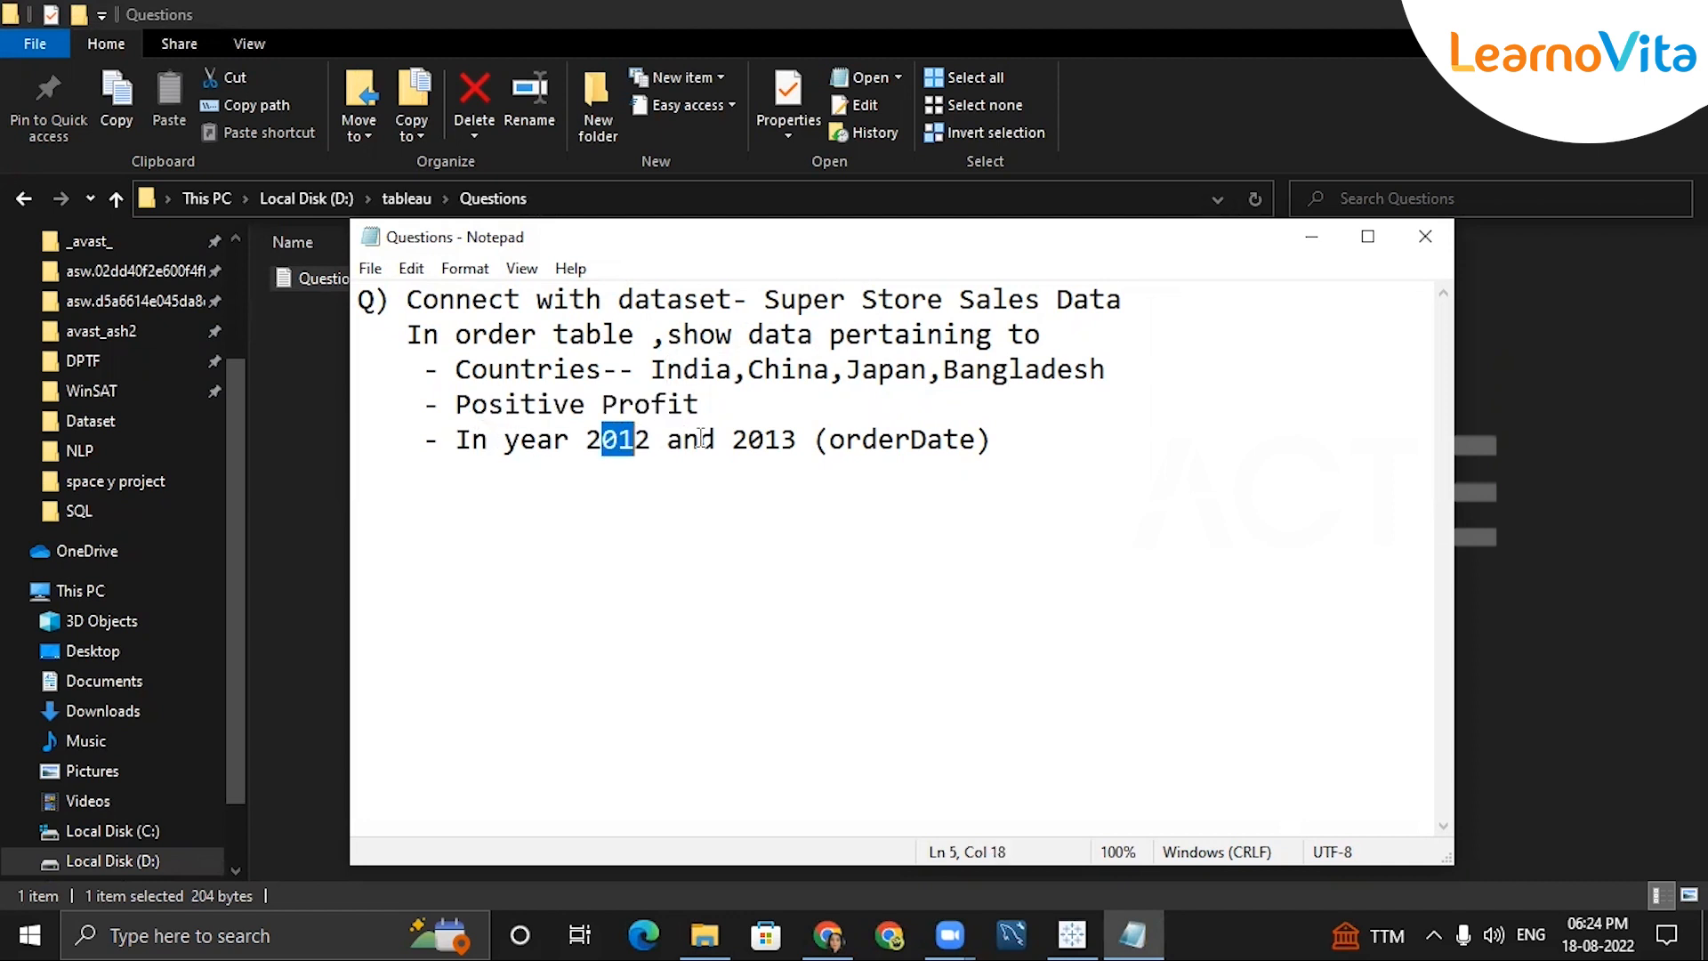
{"action": "left_click", "coordinate": [750, 440]}
{"action": "left_click_drag", "start_coordinate": [750, 440], "coordinate": [781, 440]}
{"action": "left_click", "coordinate": [776, 447]}
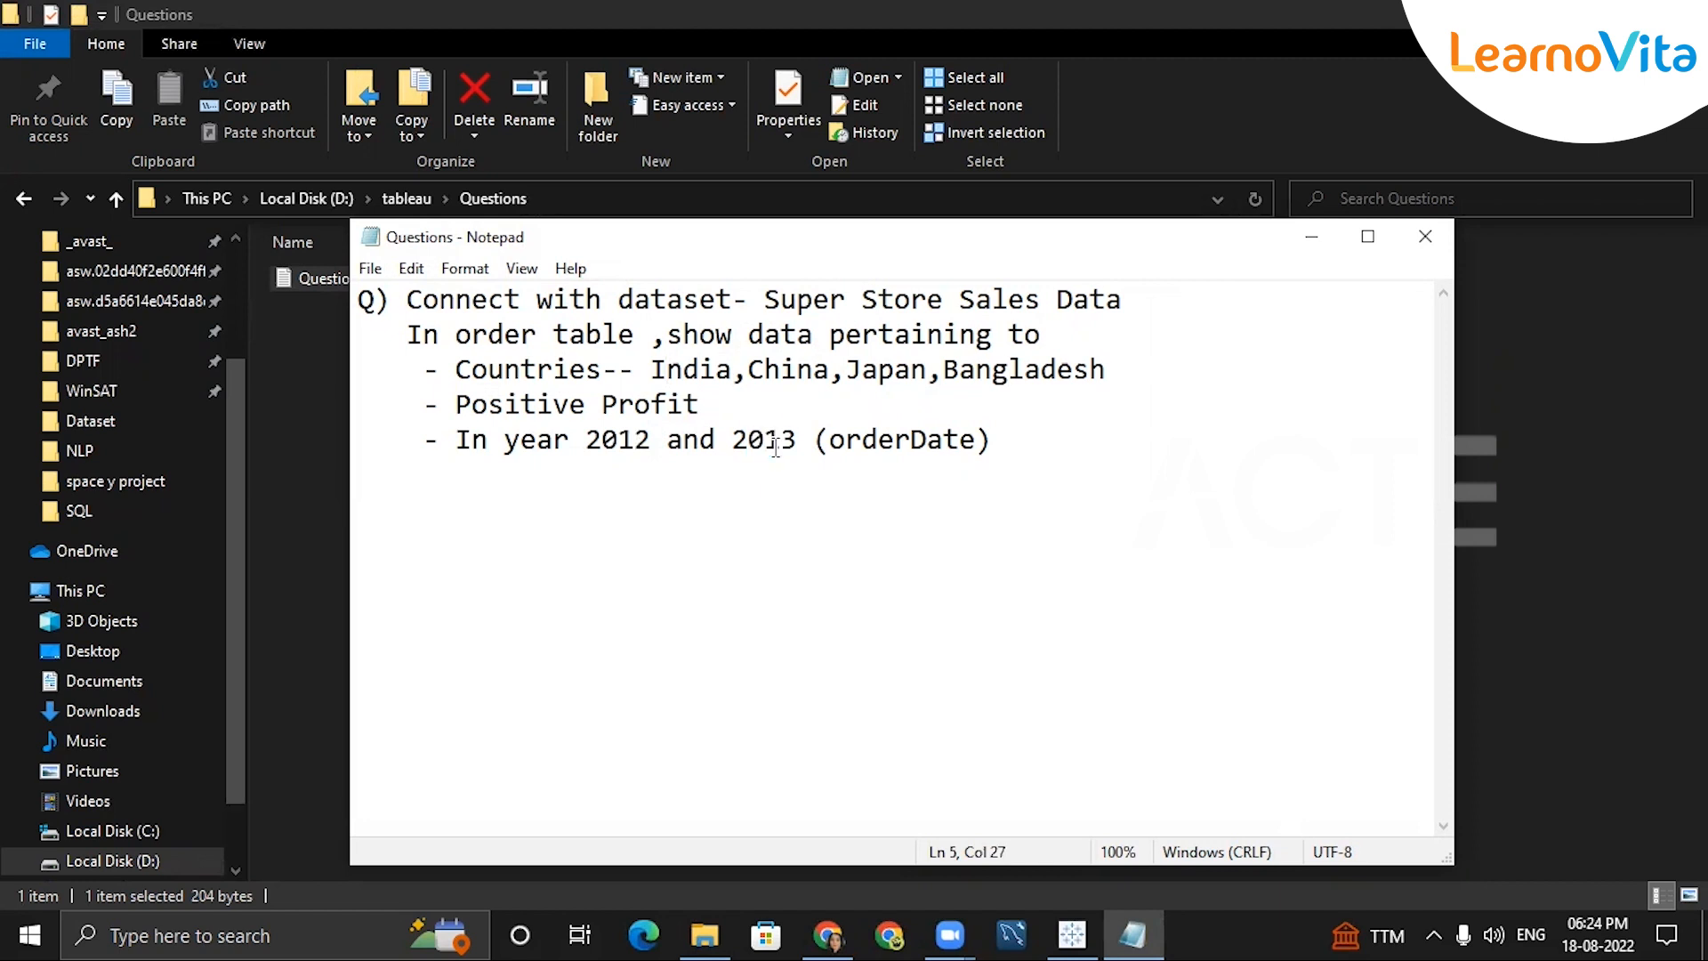
{"action": "left_click_drag", "start_coordinate": [1197, 436], "coordinate": [455, 369]}
{"action": "left_click", "coordinate": [583, 441]}
{"action": "left_click", "coordinate": [1073, 934]}
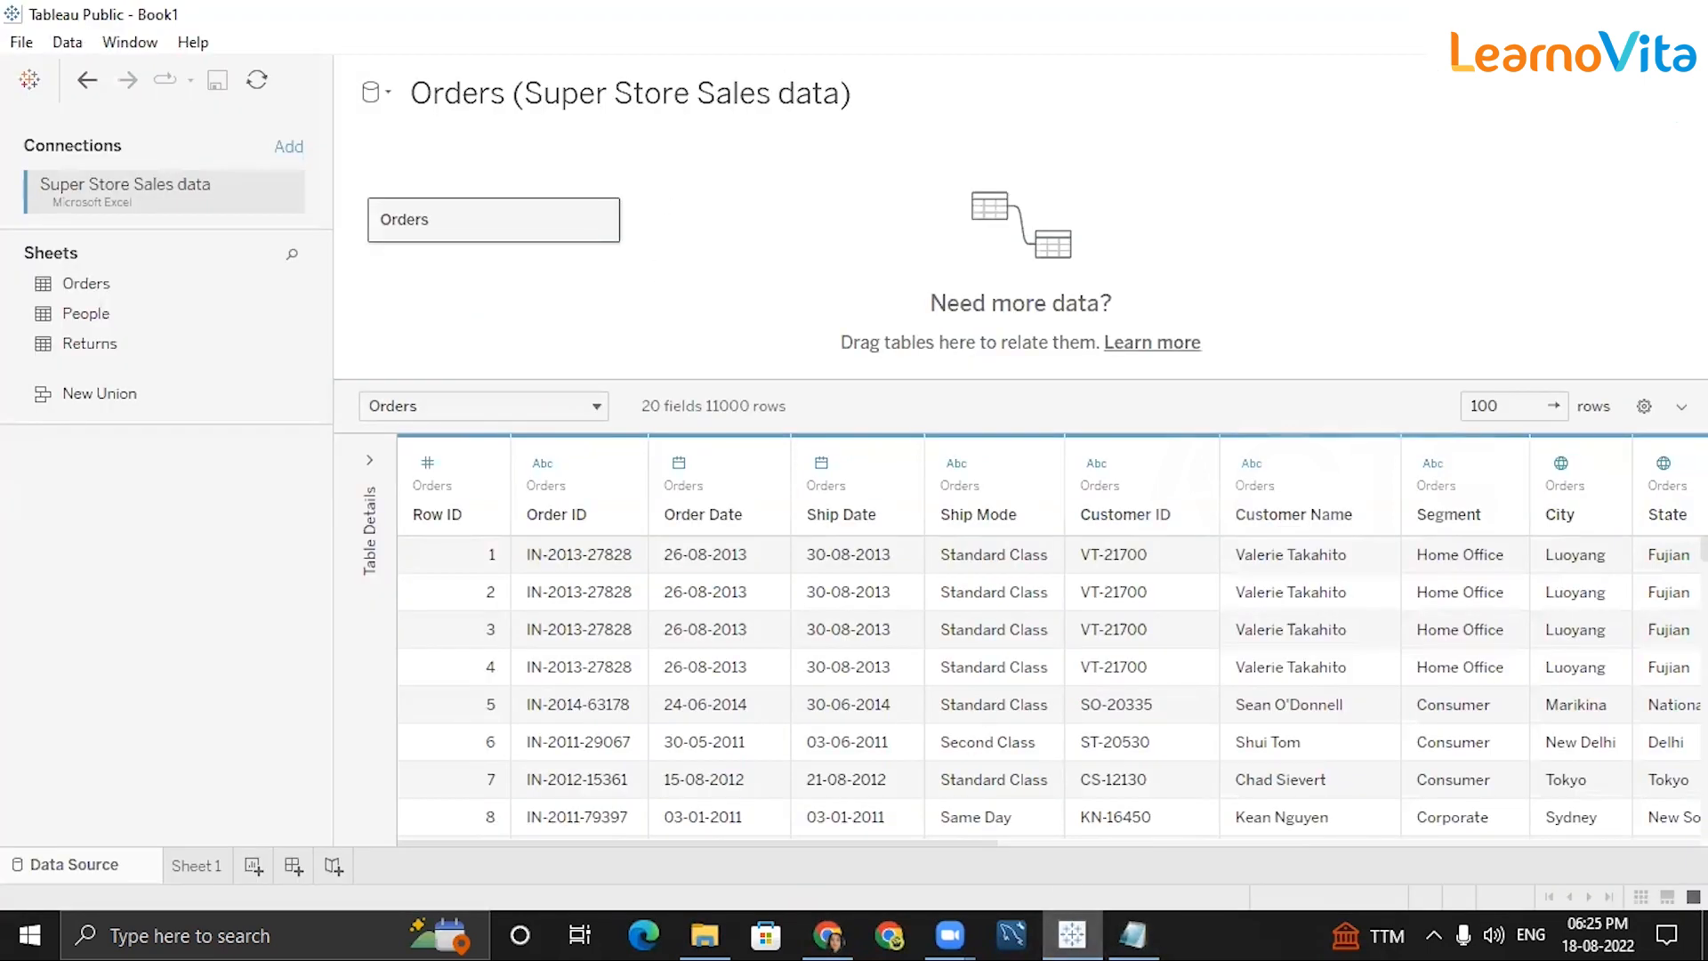
Add a Country data source filter keeping only India.
{"action": "left_click", "coordinate": [588, 523]}
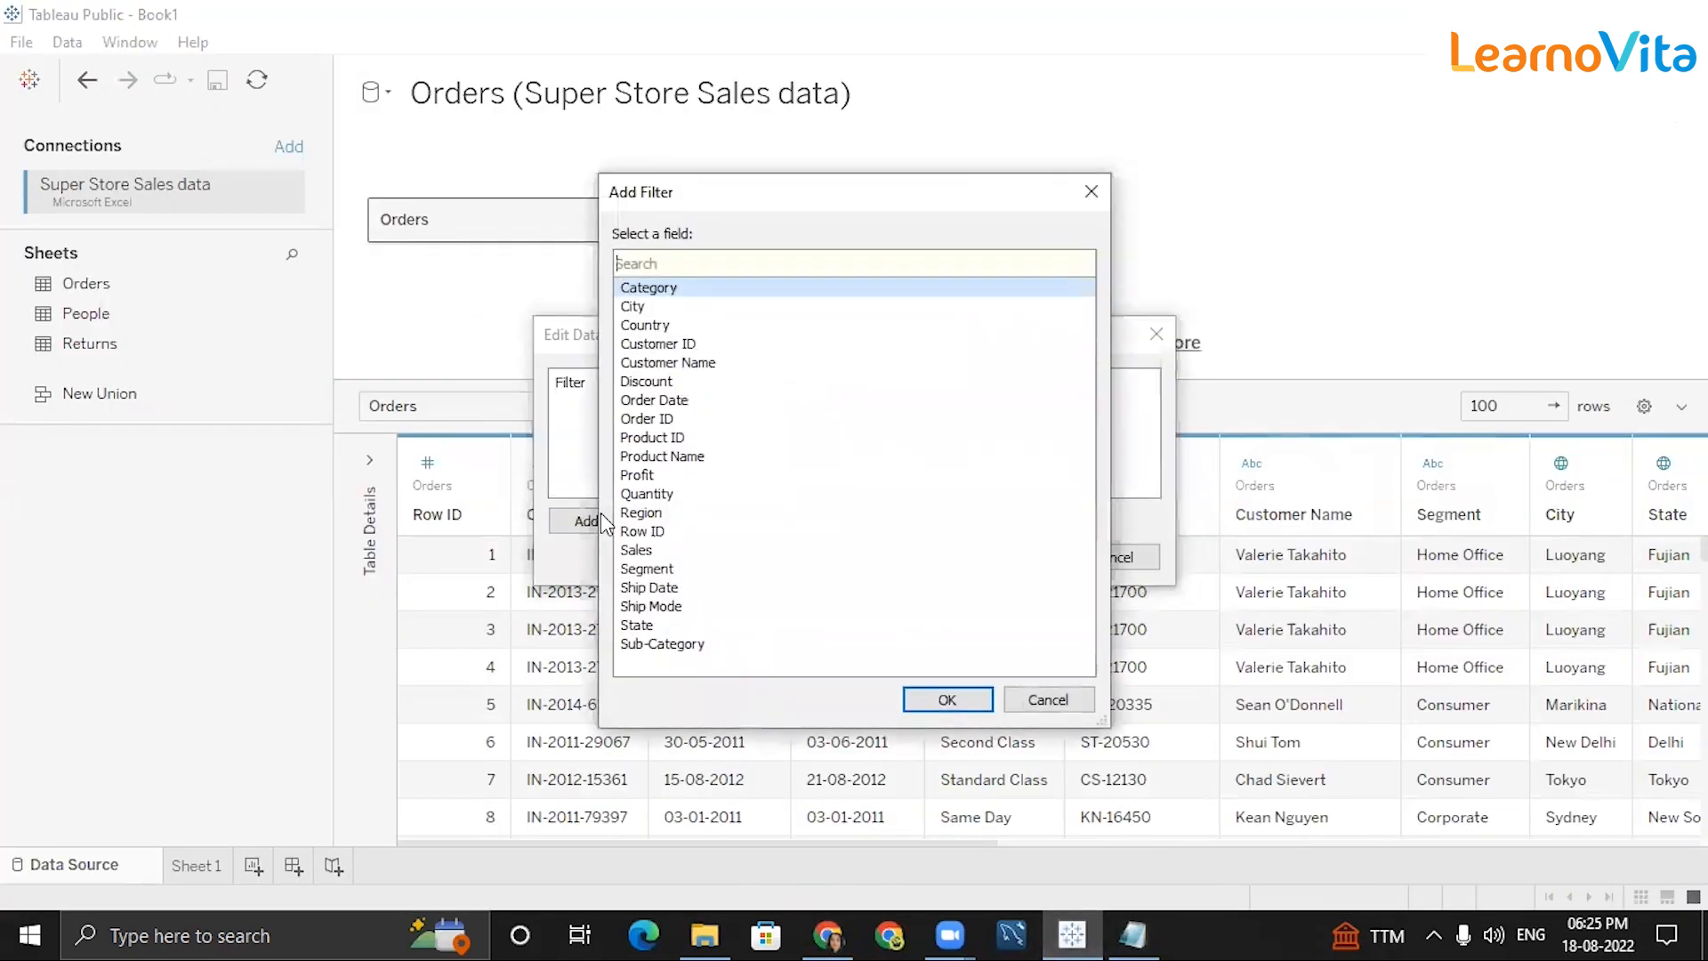
{"action": "left_click", "coordinate": [658, 328]}
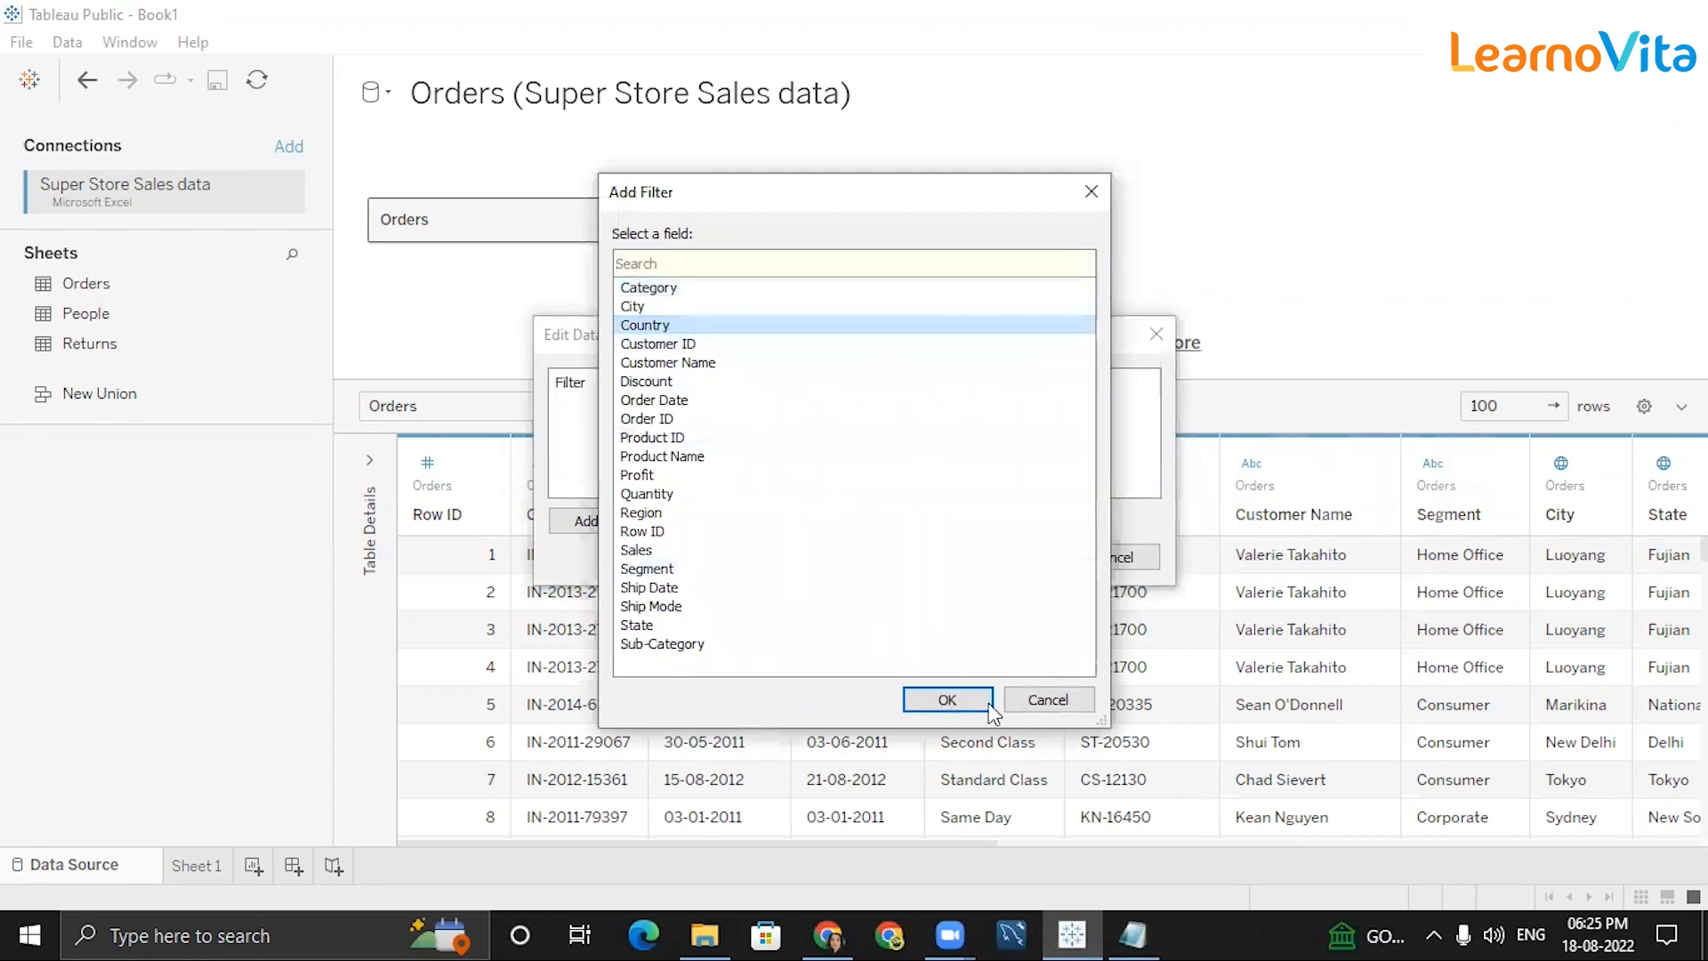
{"action": "left_click", "coordinate": [948, 703]}
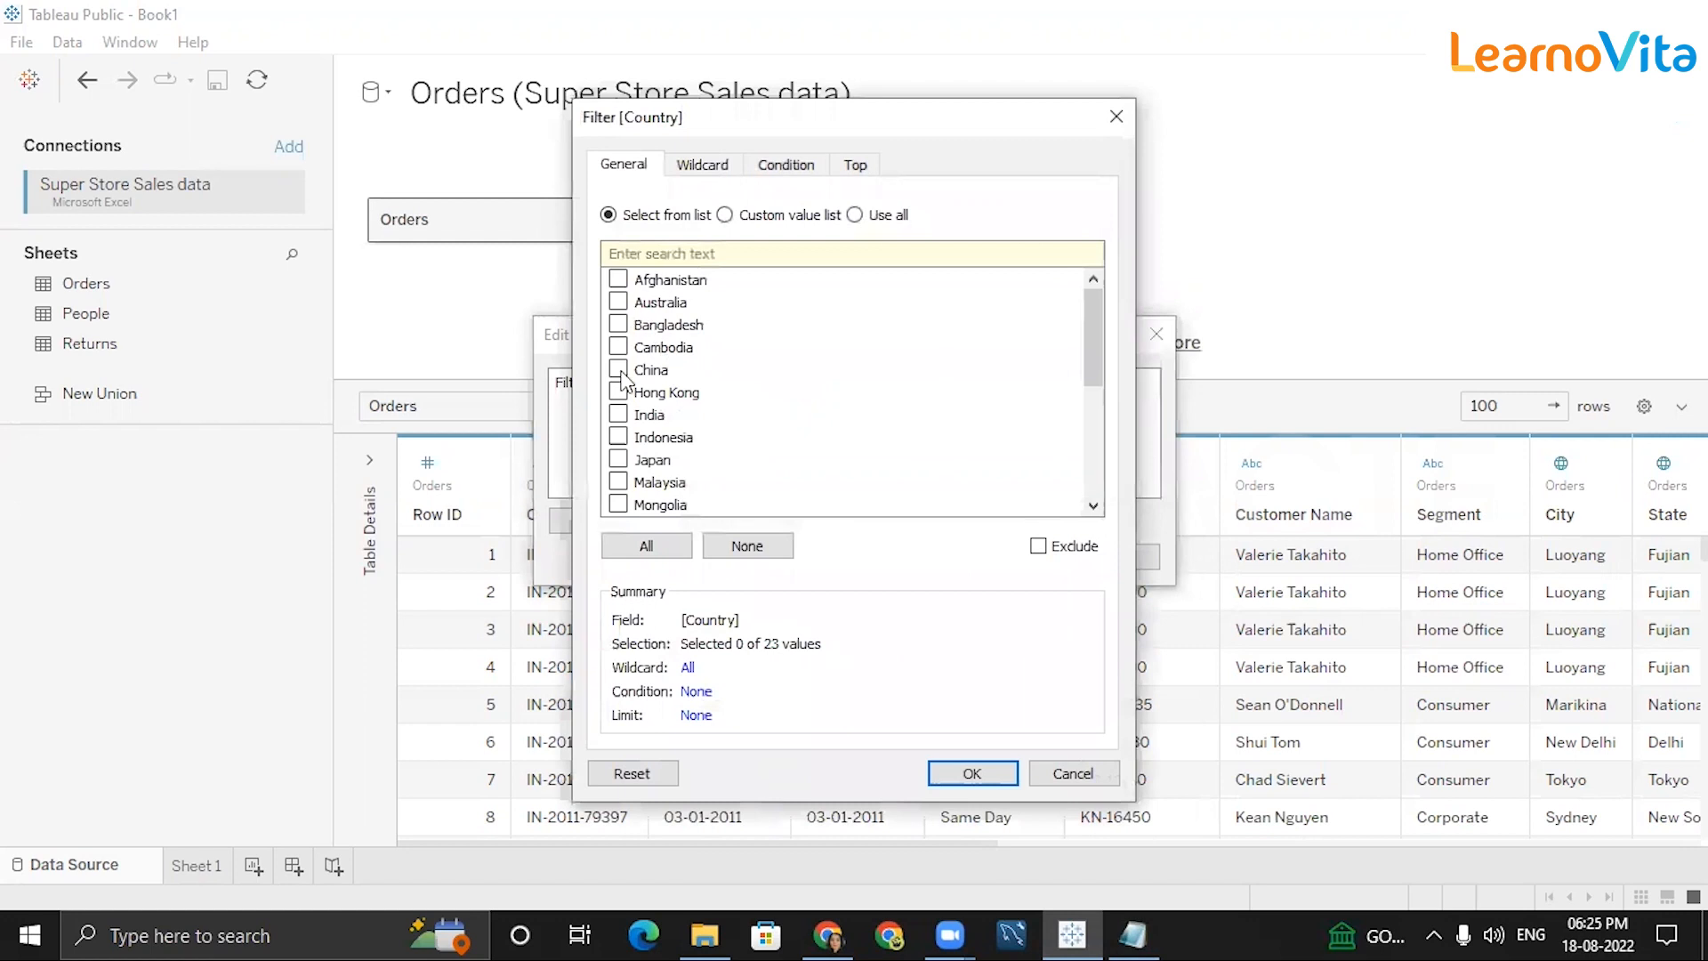
{"action": "left_click", "coordinate": [619, 414]}
{"action": "left_click", "coordinate": [972, 774]}
Add a Year of Order Date filter keeping only 2012.
{"action": "left_click", "coordinate": [598, 525]}
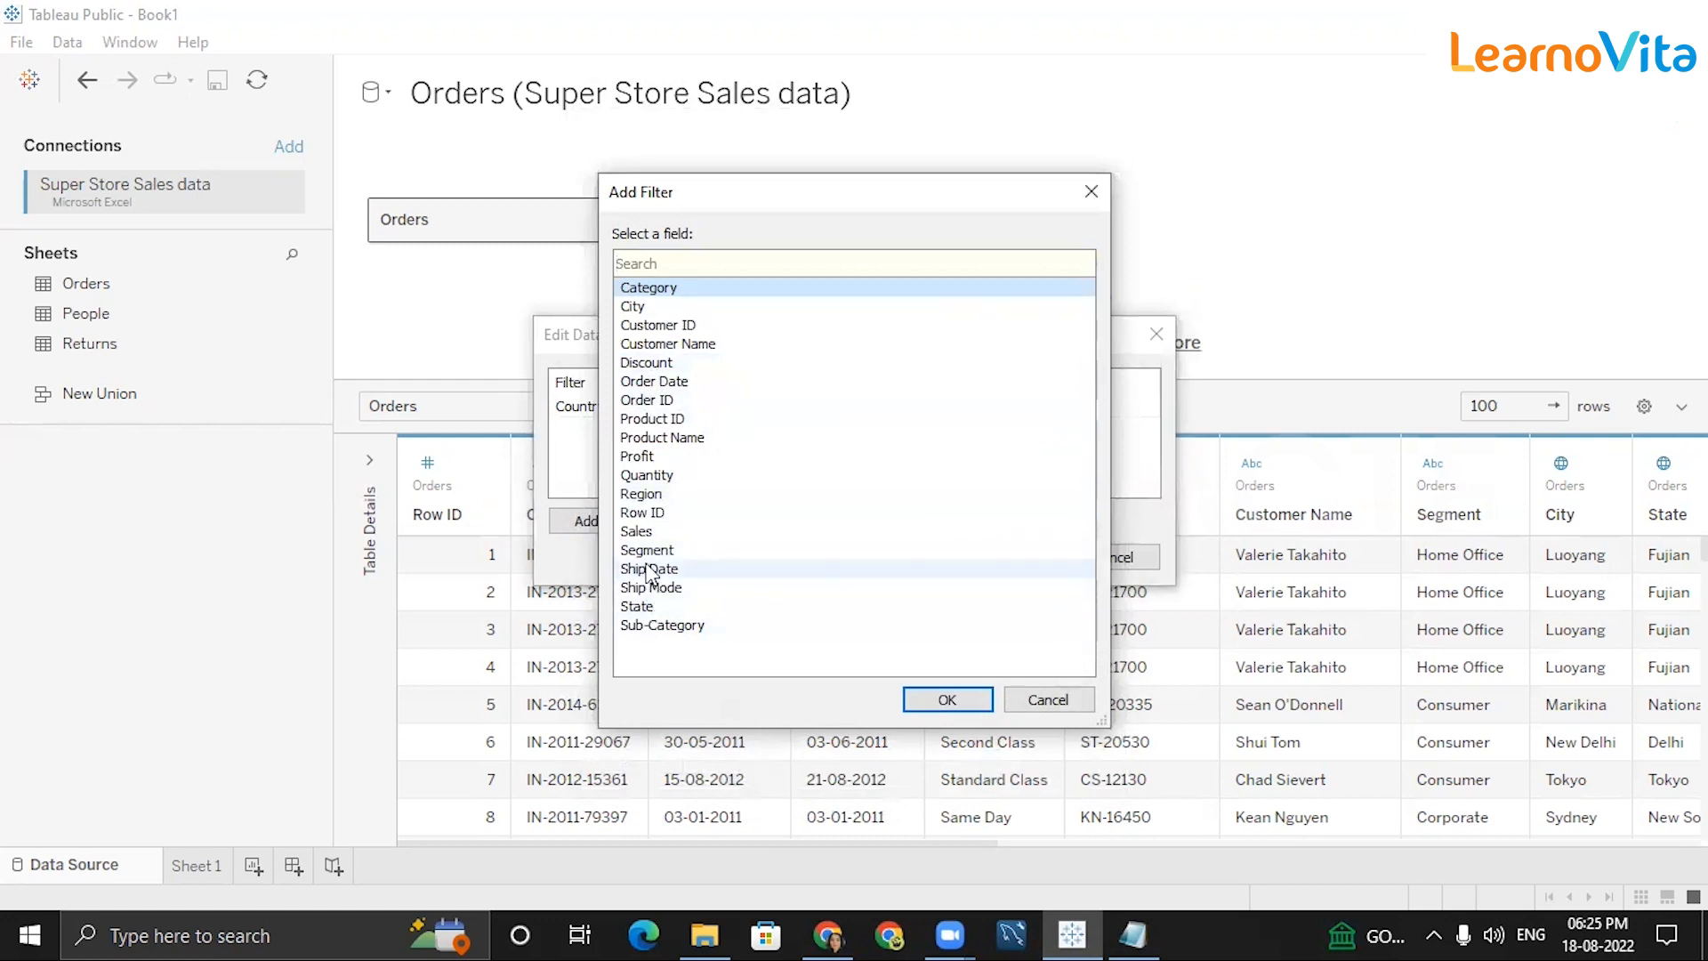
{"action": "left_click", "coordinate": [658, 383]}
{"action": "left_click", "coordinate": [947, 699]}
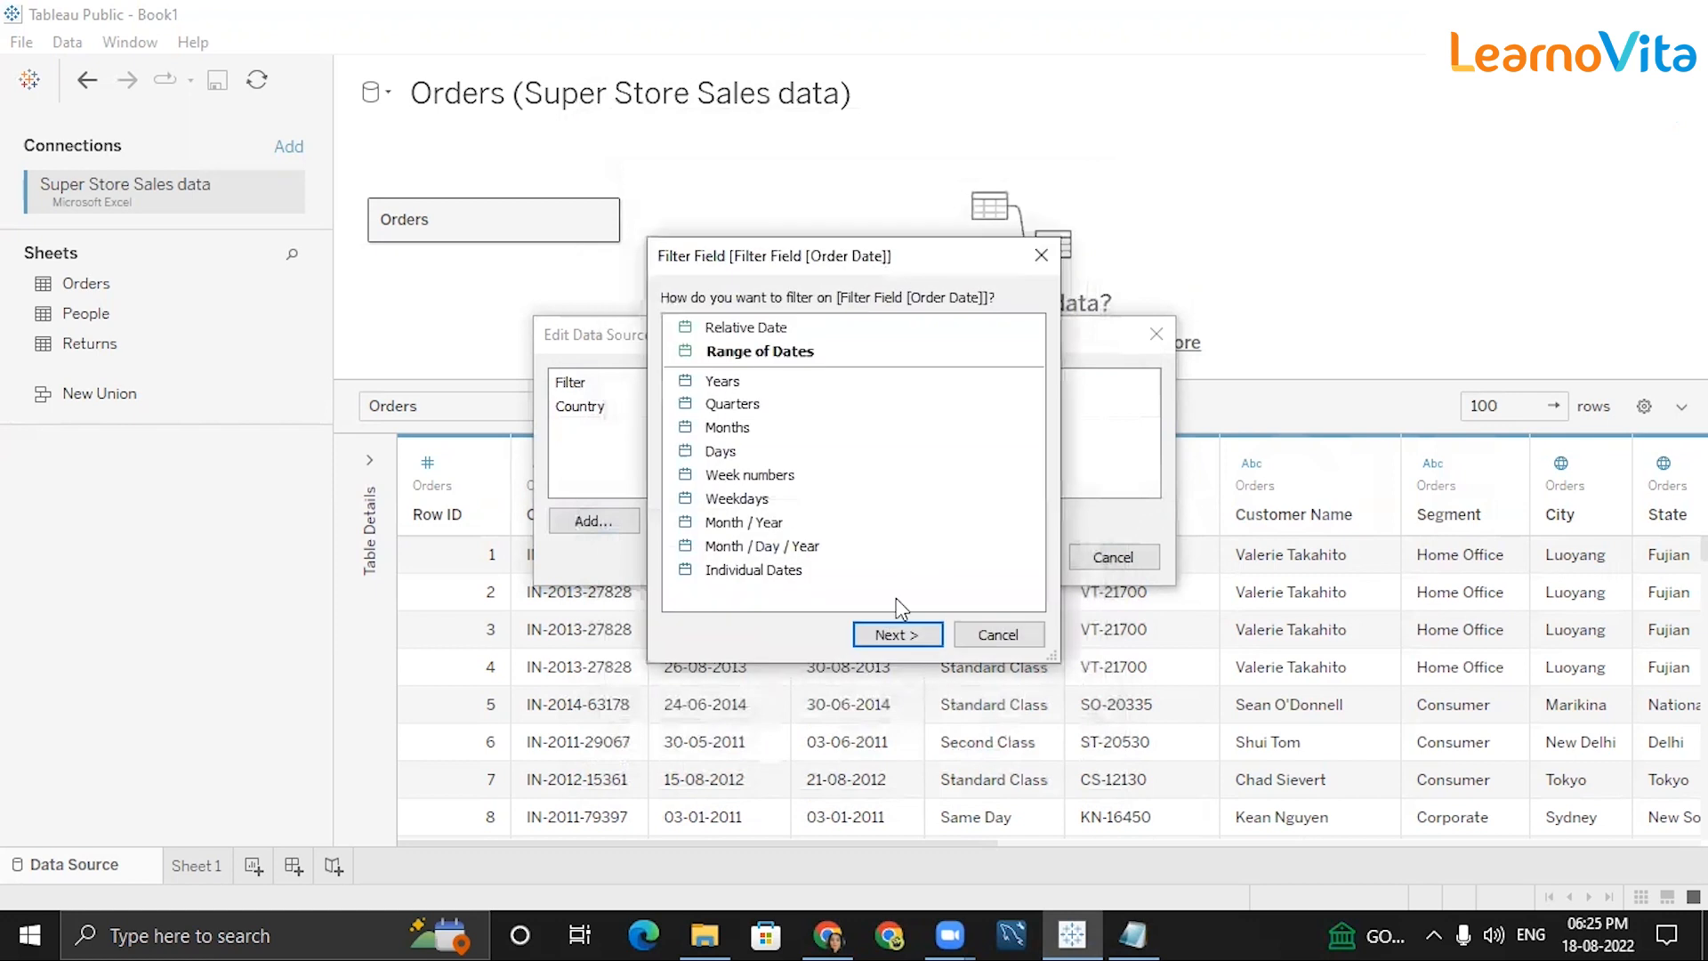
{"action": "left_click", "coordinate": [709, 377]}
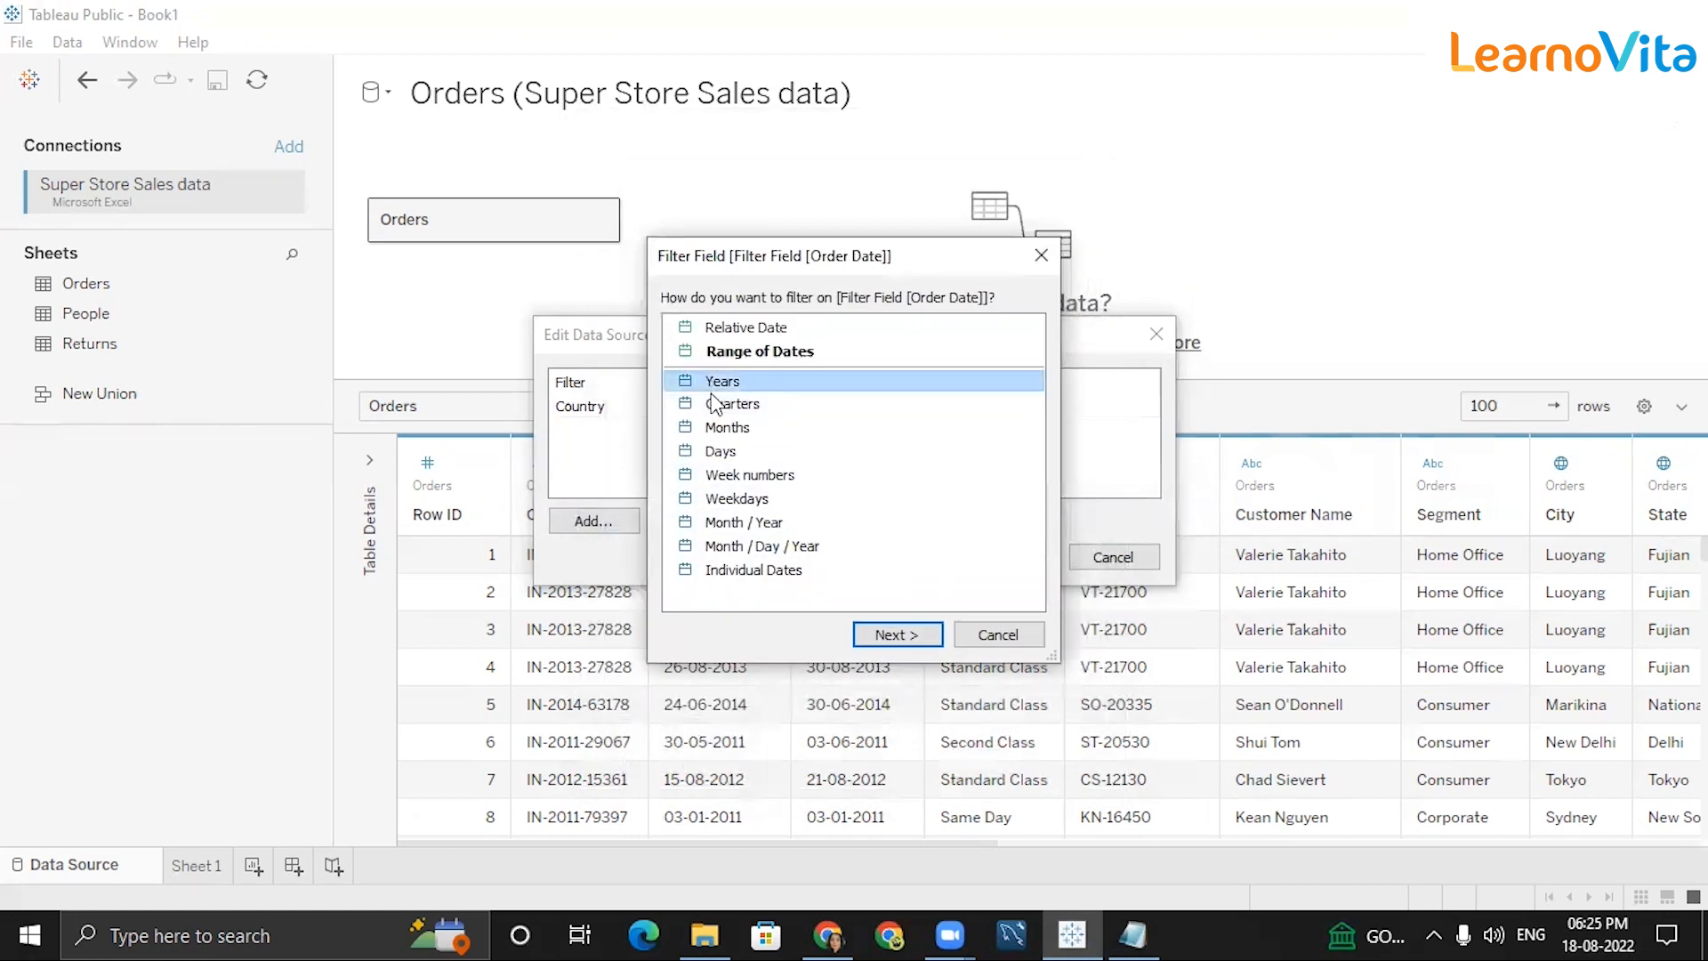
{"action": "left_click", "coordinate": [900, 634]}
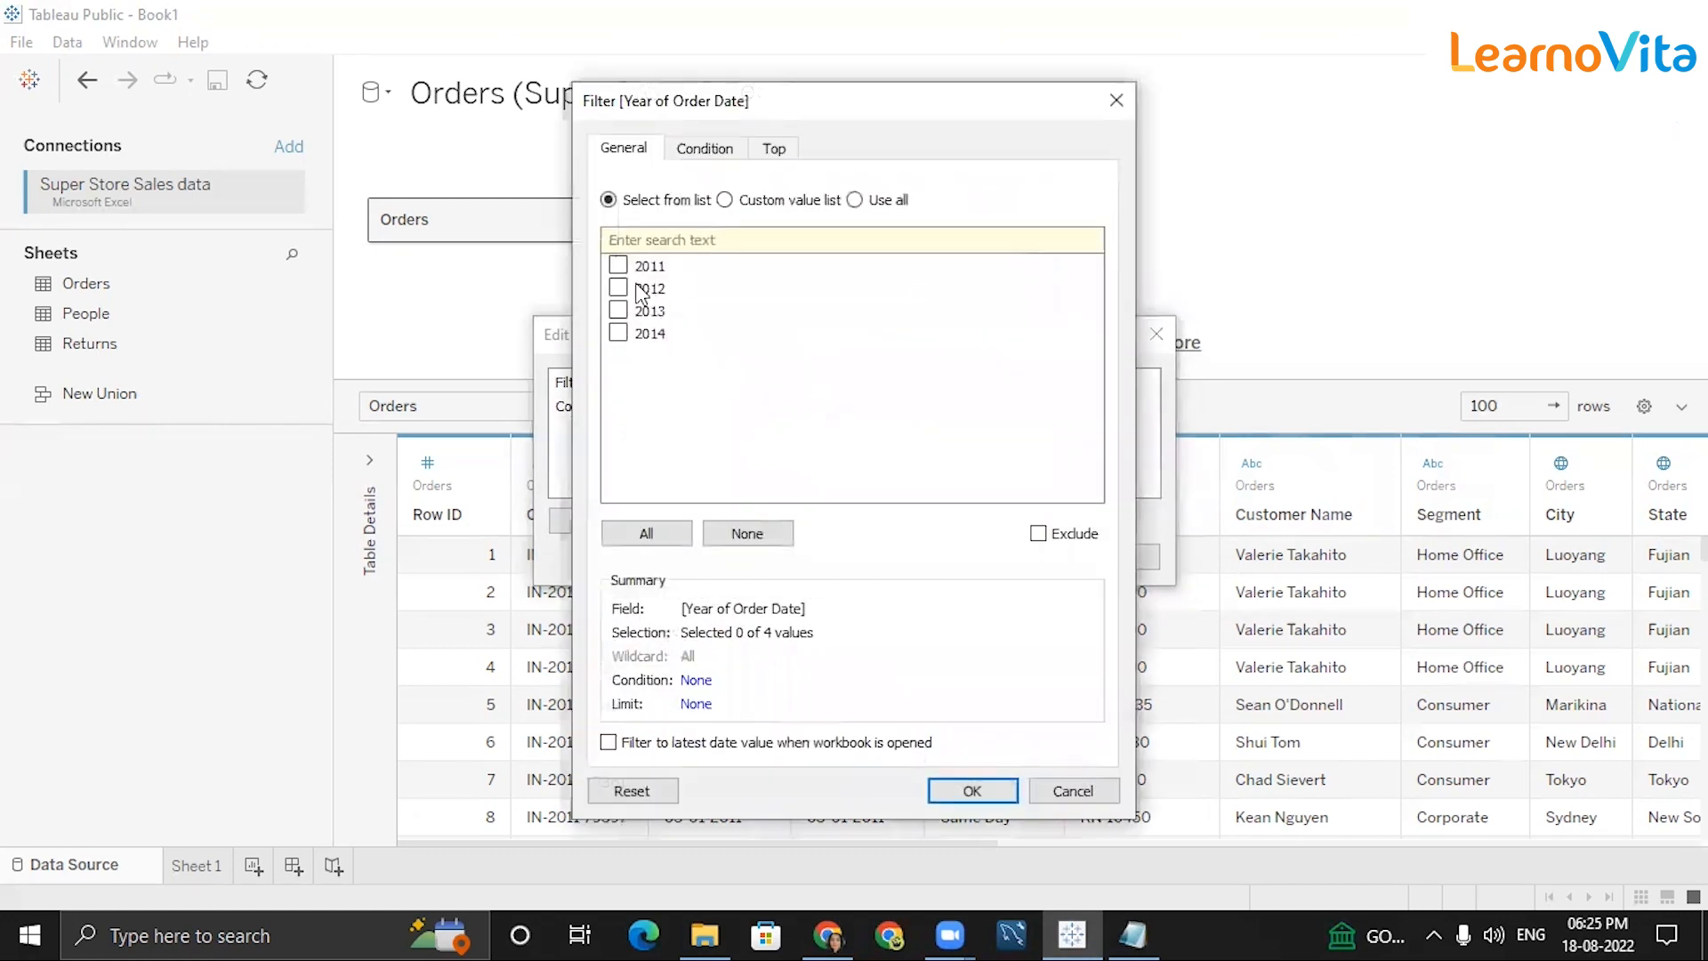
{"action": "left_click", "coordinate": [641, 290]}
{"action": "left_click", "coordinate": [620, 288]}
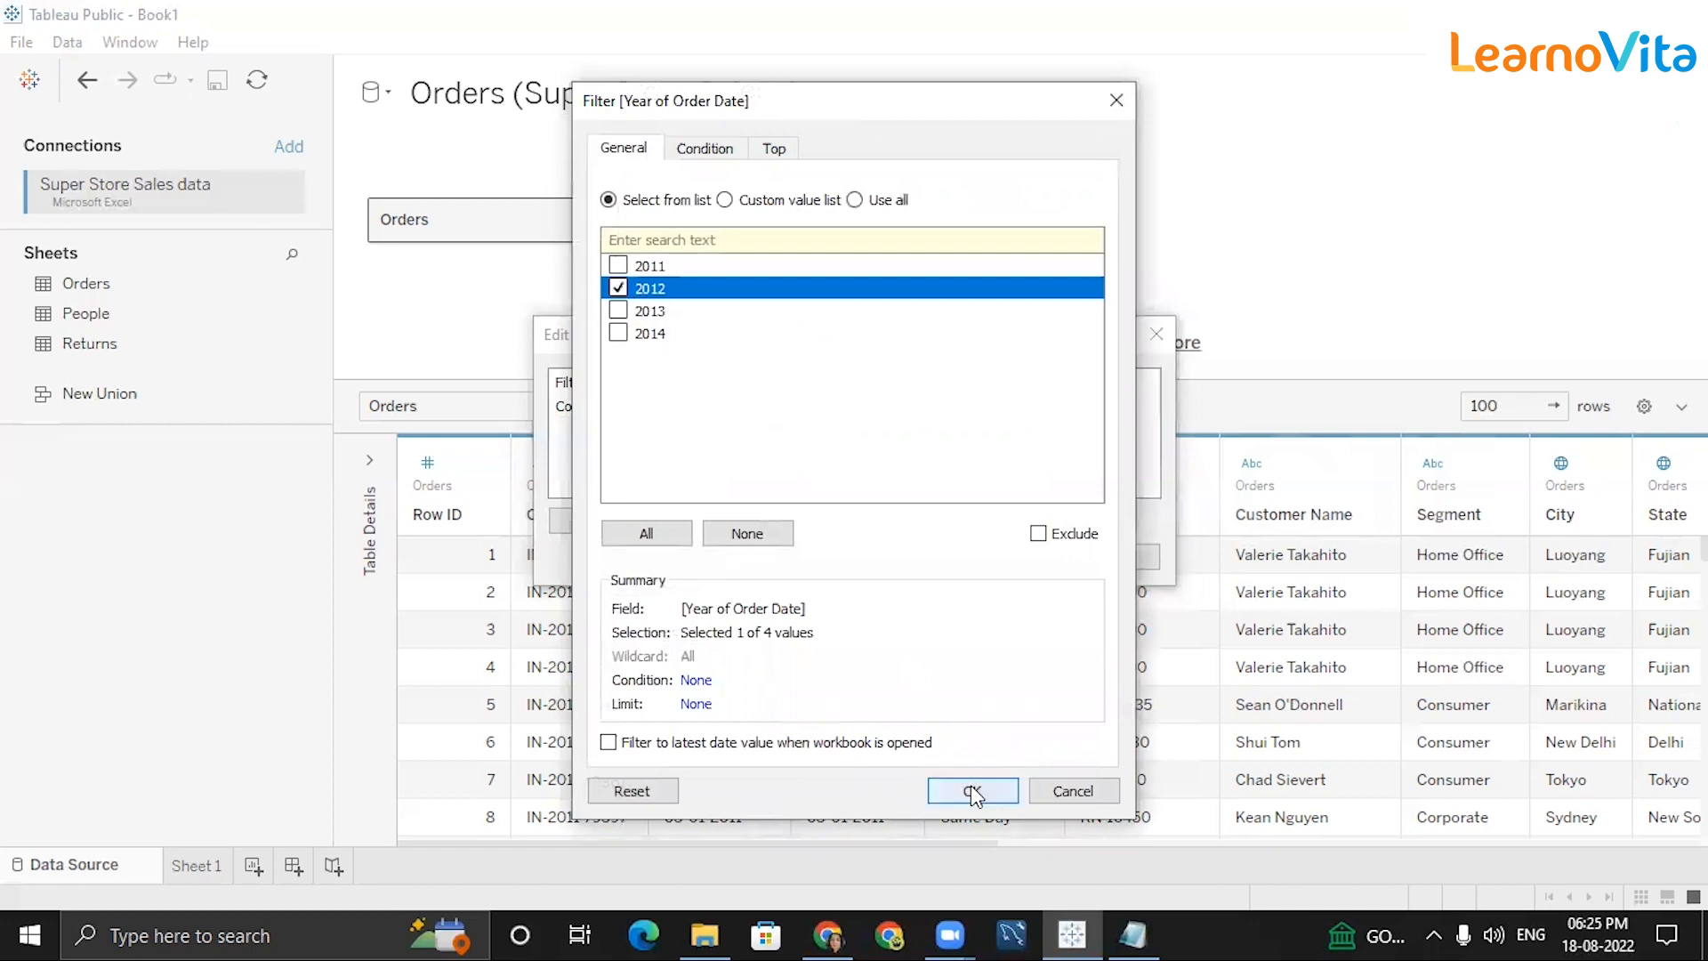
{"action": "left_click", "coordinate": [970, 786]}
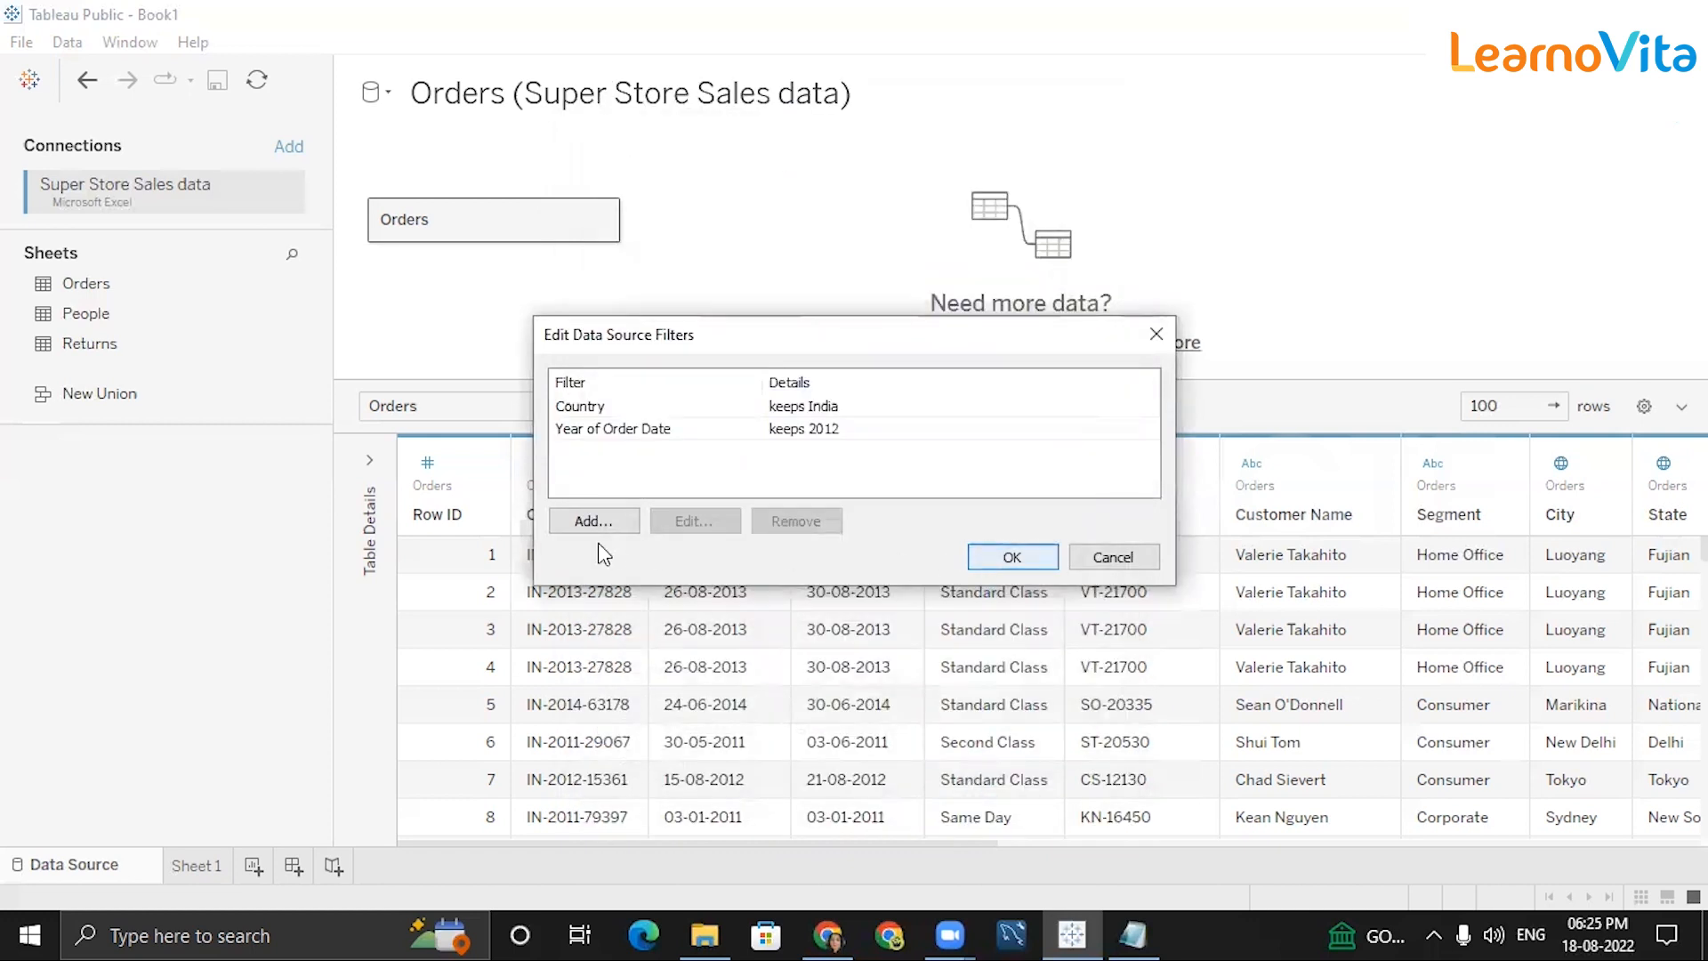
Add a Sales data source filter of at least 1000 and apply it to the Orders data.
{"action": "left_click", "coordinate": [601, 518]}
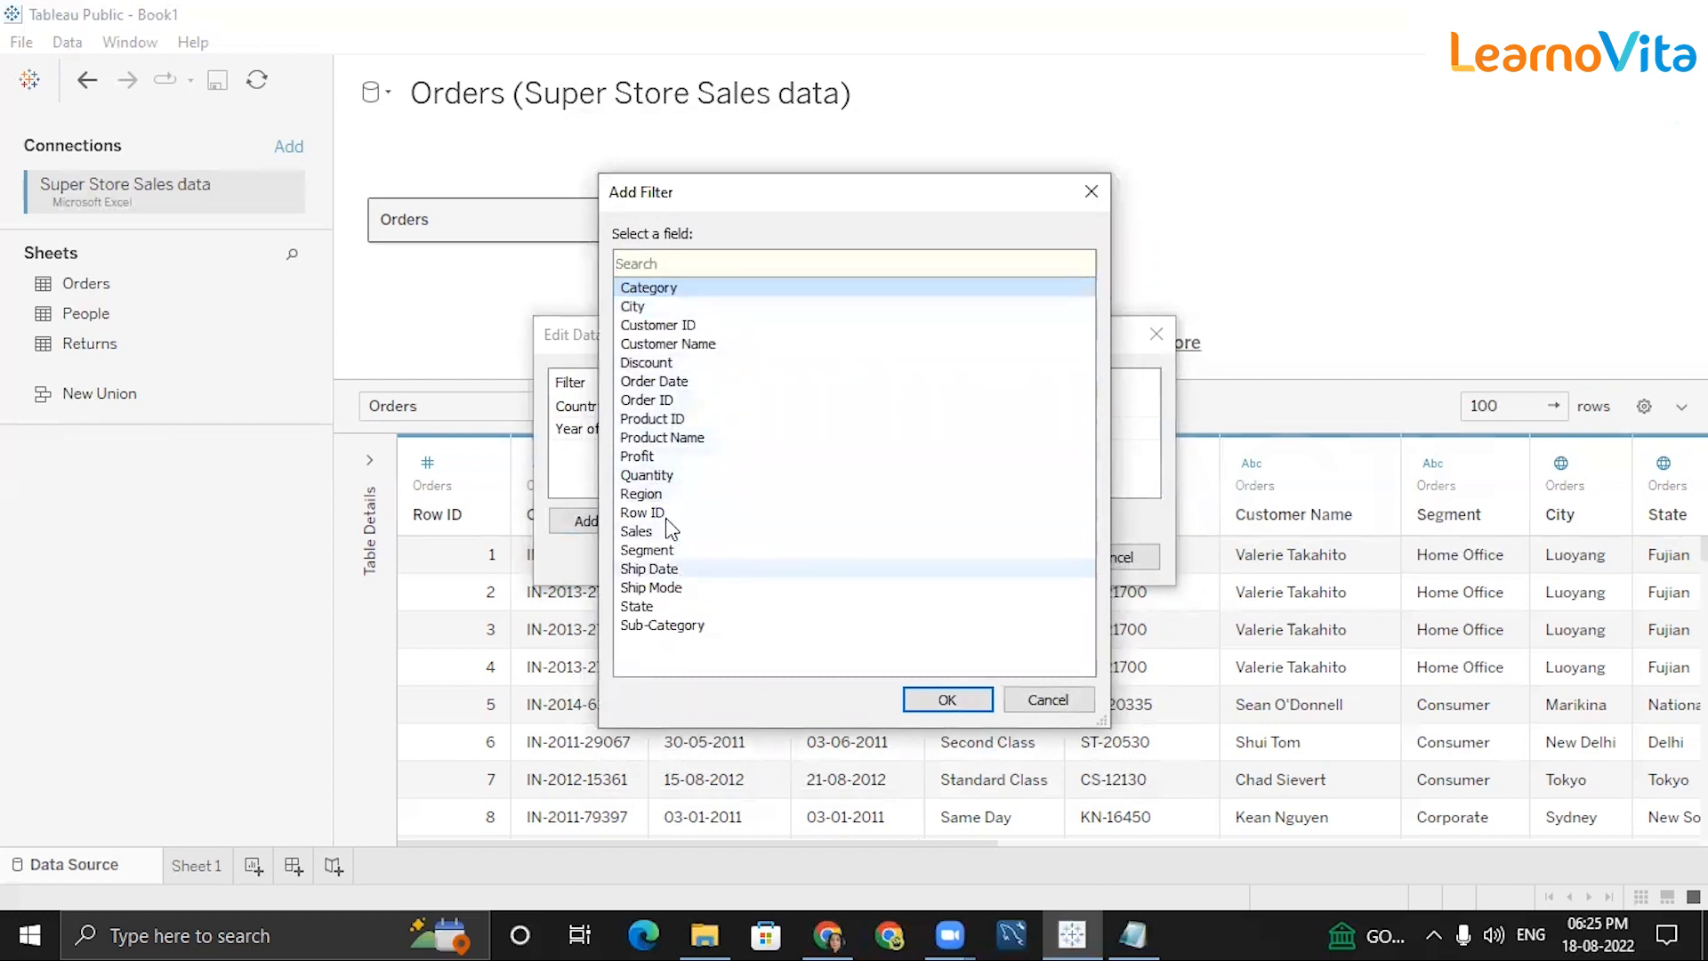
{"action": "left_click", "coordinate": [644, 532]}
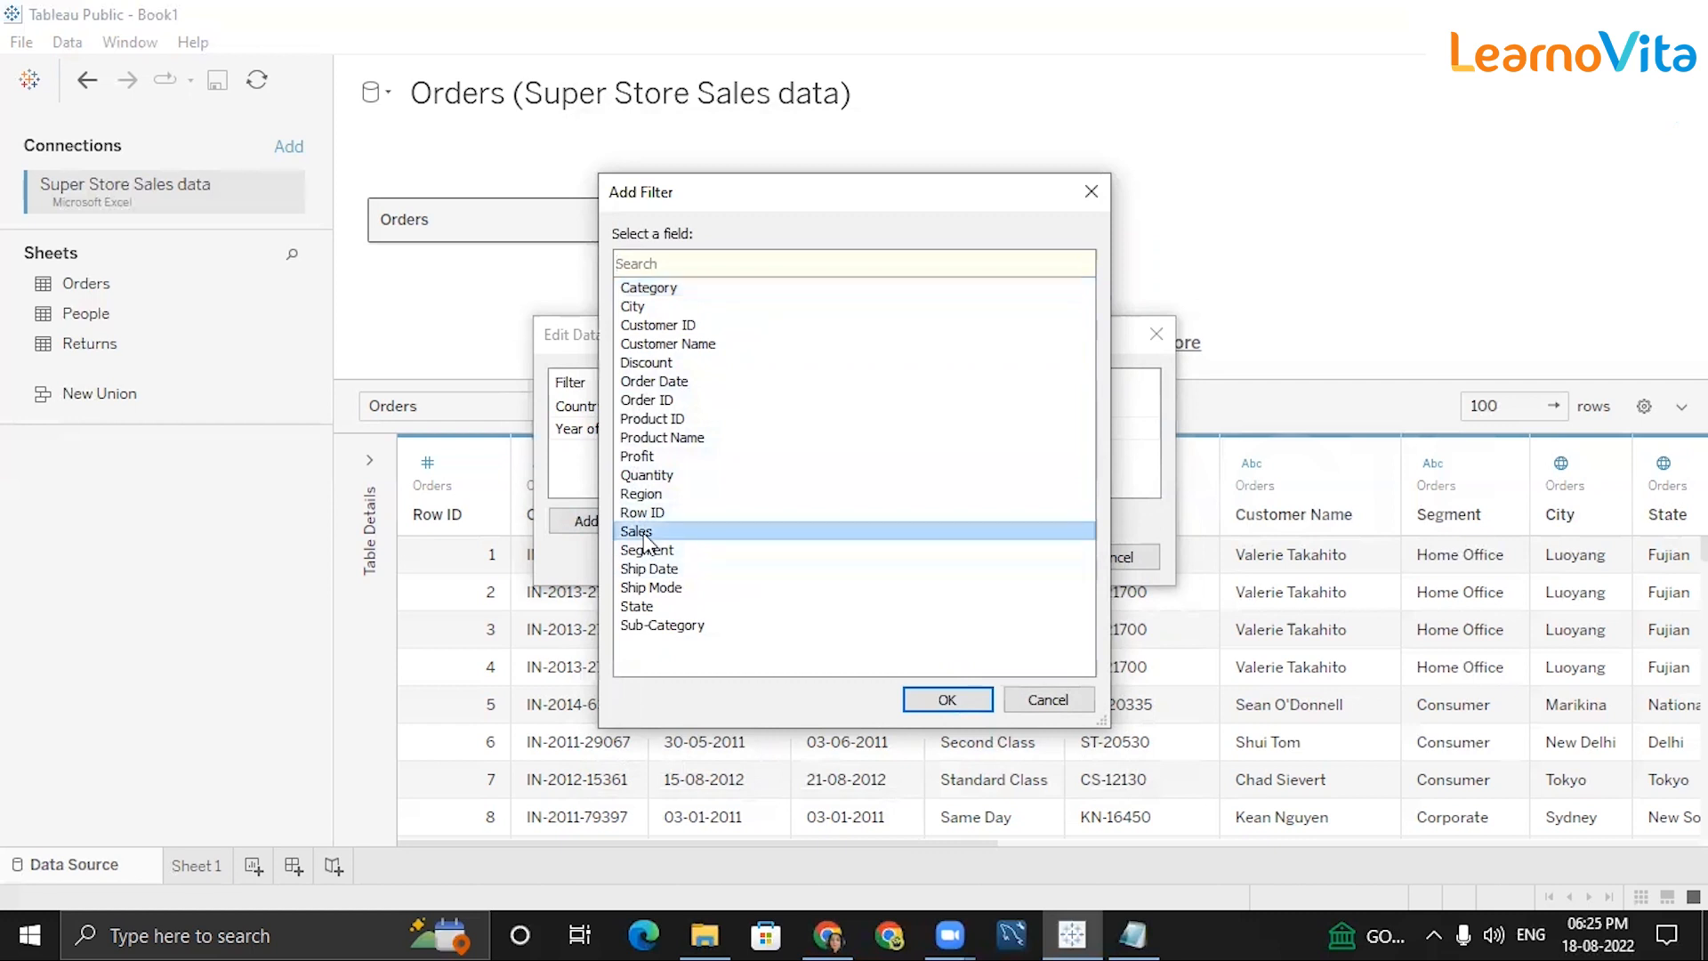
{"action": "left_click", "coordinate": [934, 700]}
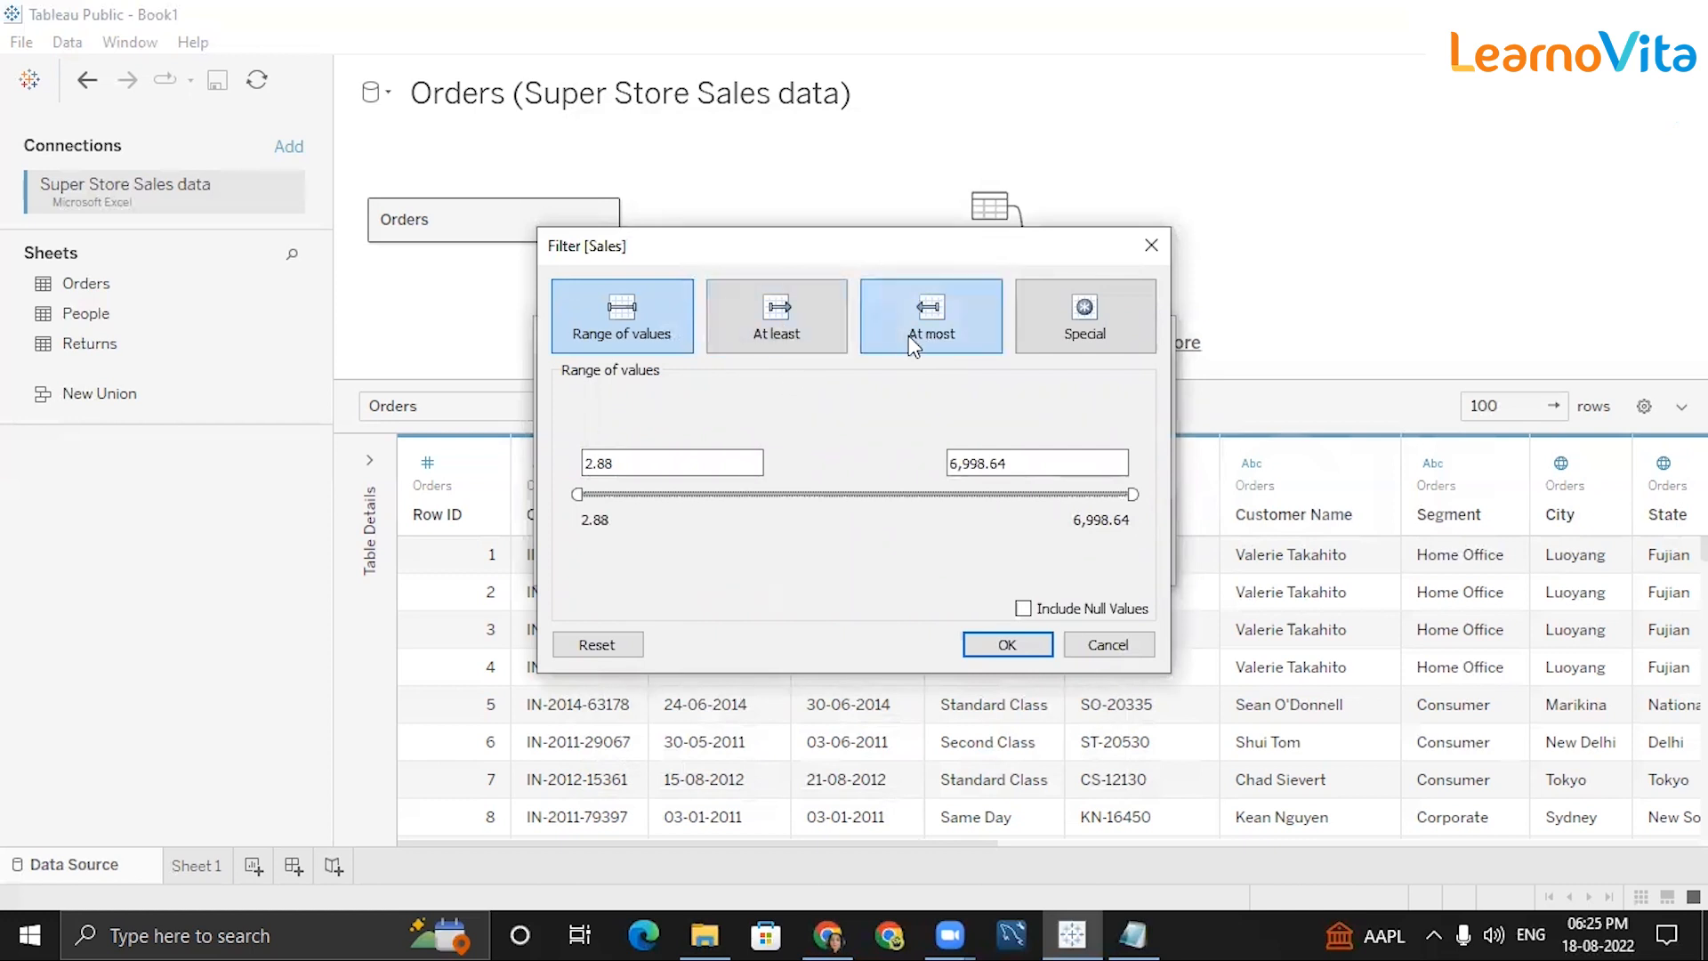
{"action": "left_click", "coordinate": [758, 324]}
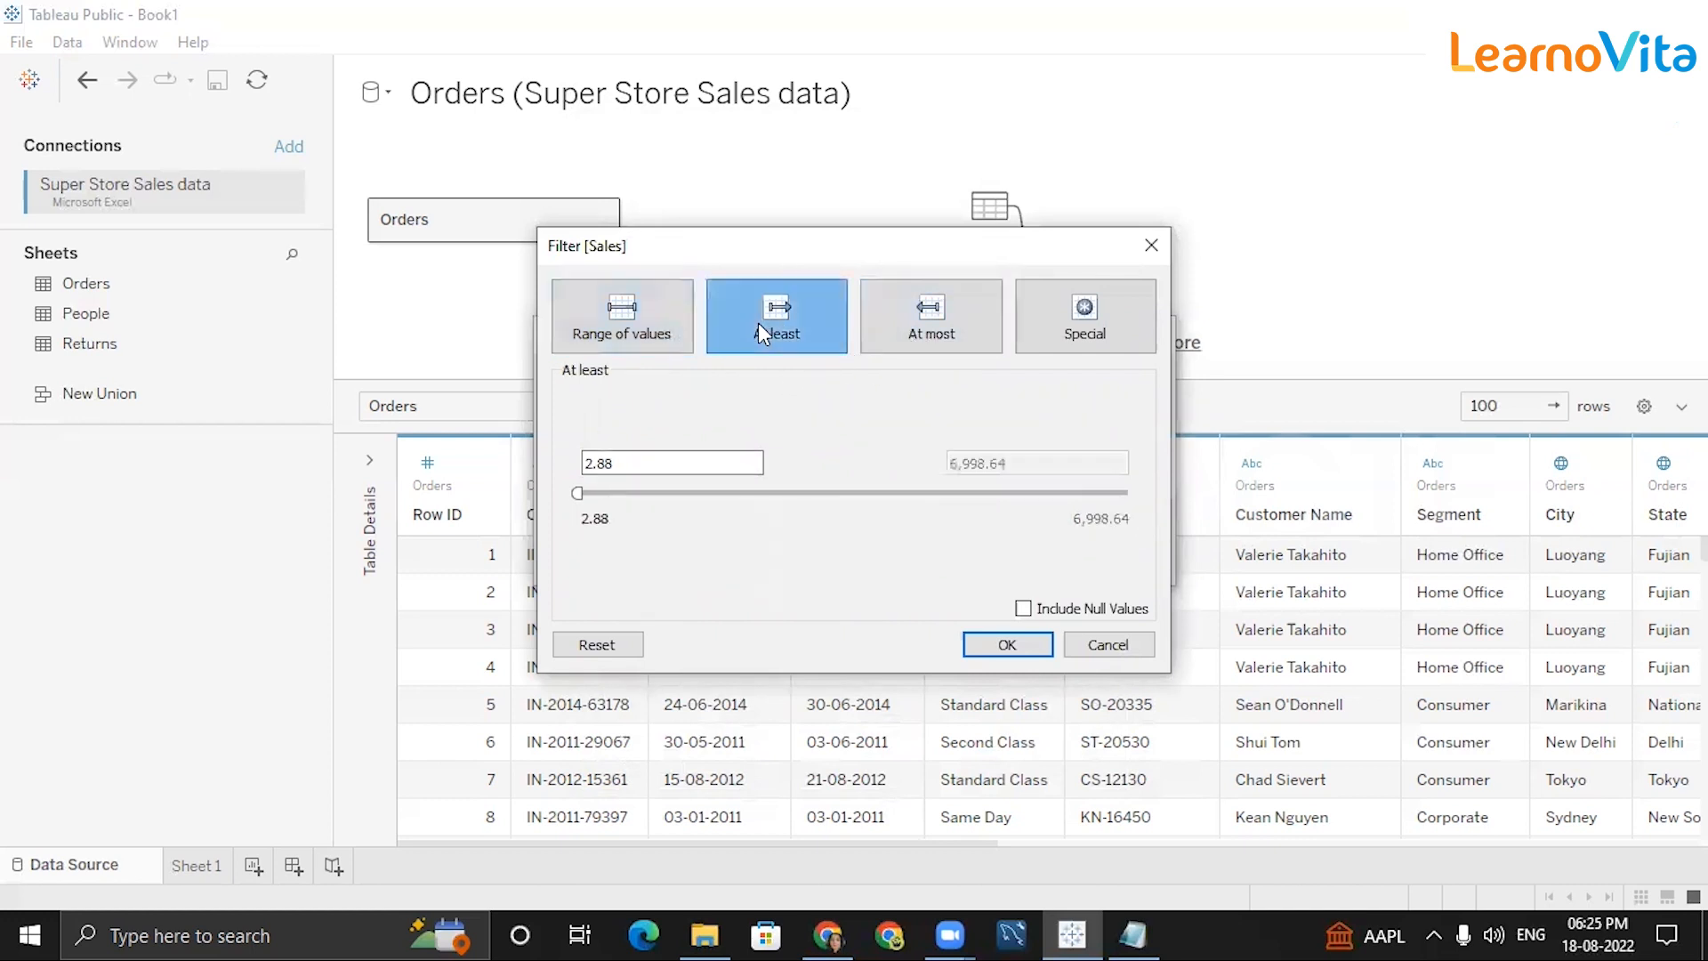
{"action": "left_click", "coordinate": [906, 312]}
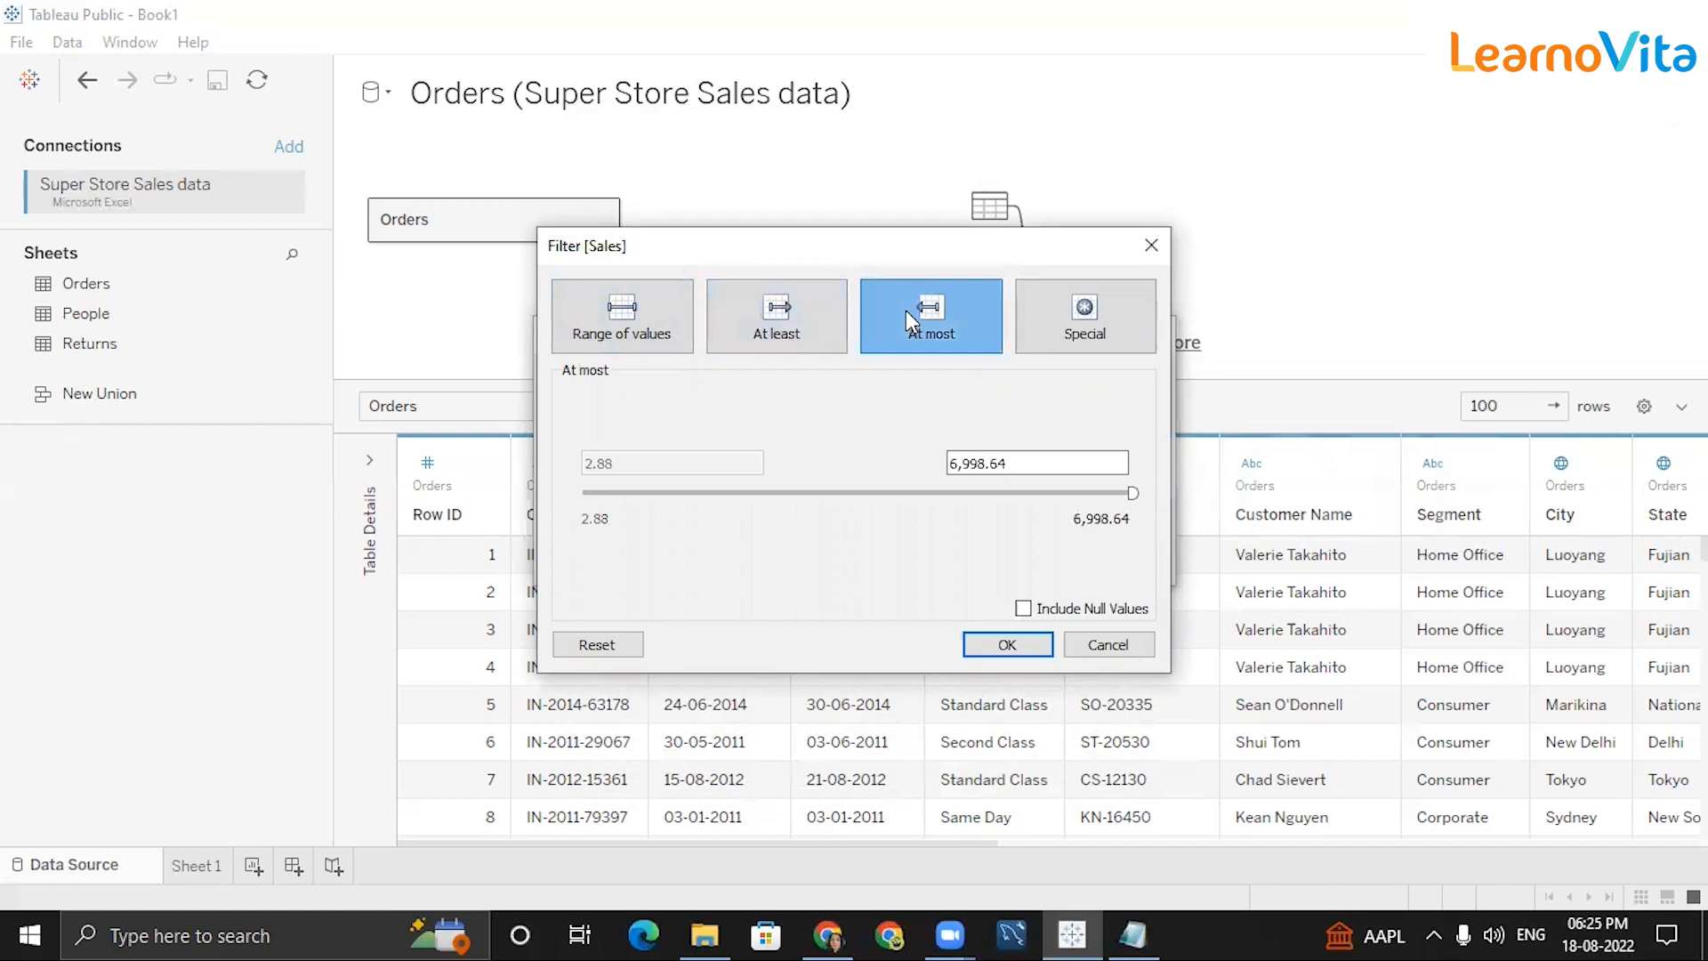
{"action": "left_click", "coordinate": [787, 316]}
{"action": "left_click", "coordinate": [646, 454]}
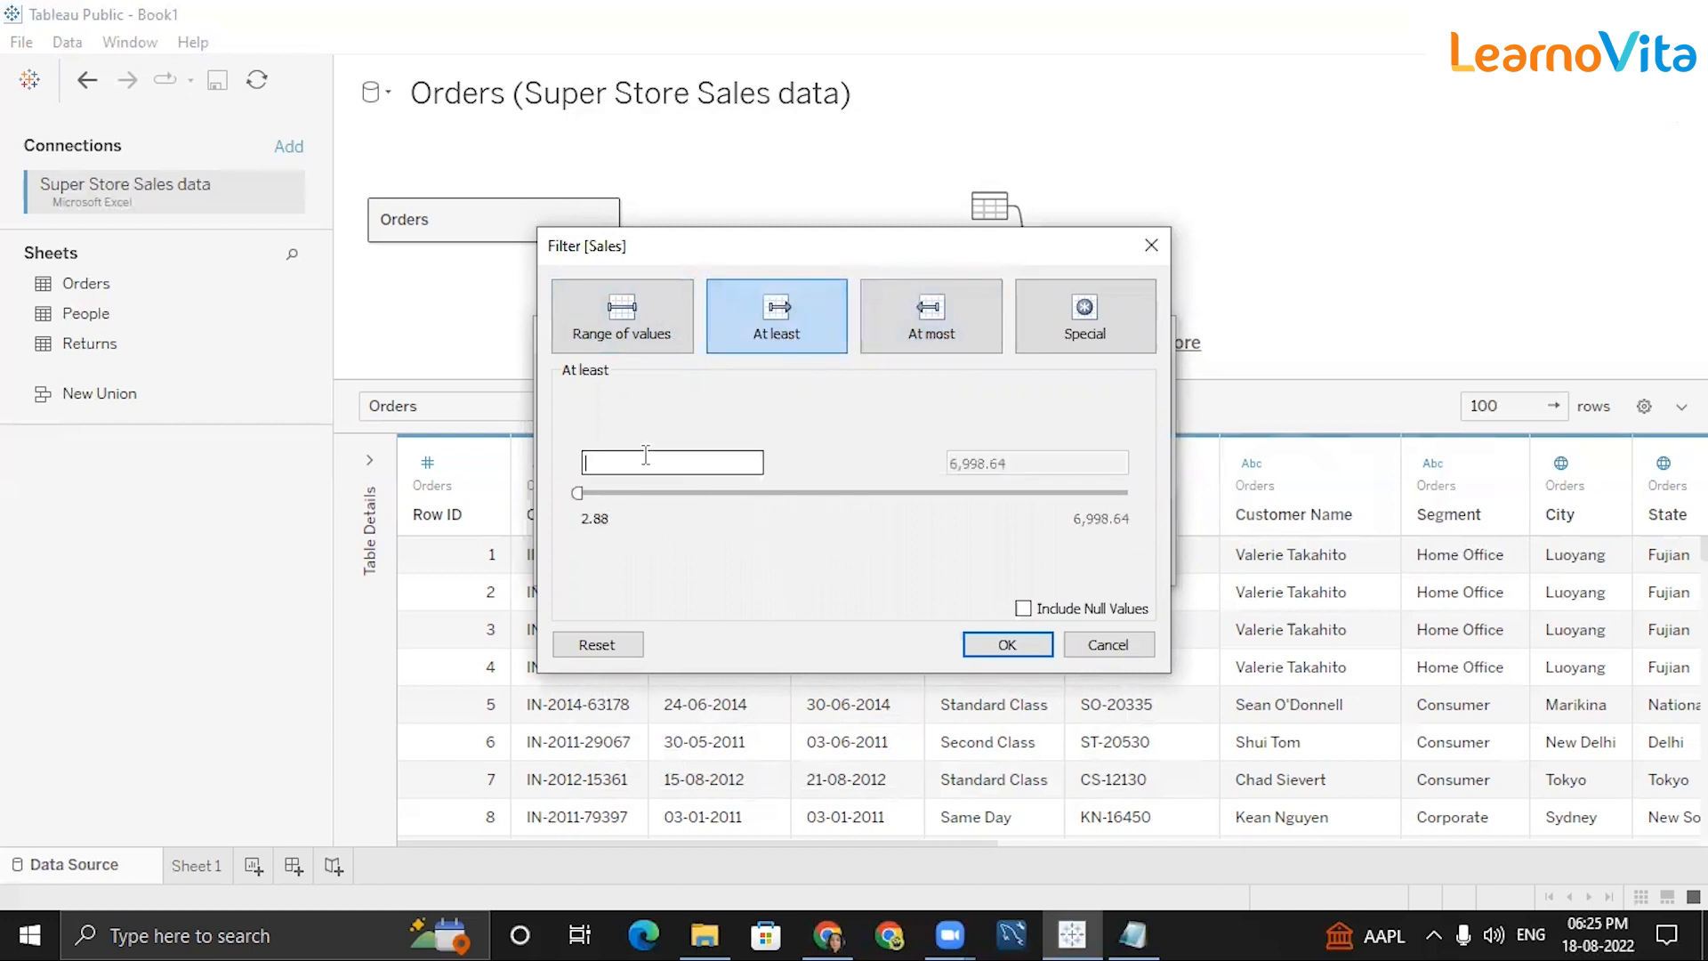
{"action": "type", "text": "1000"}
{"action": "left_click", "coordinate": [1017, 646]}
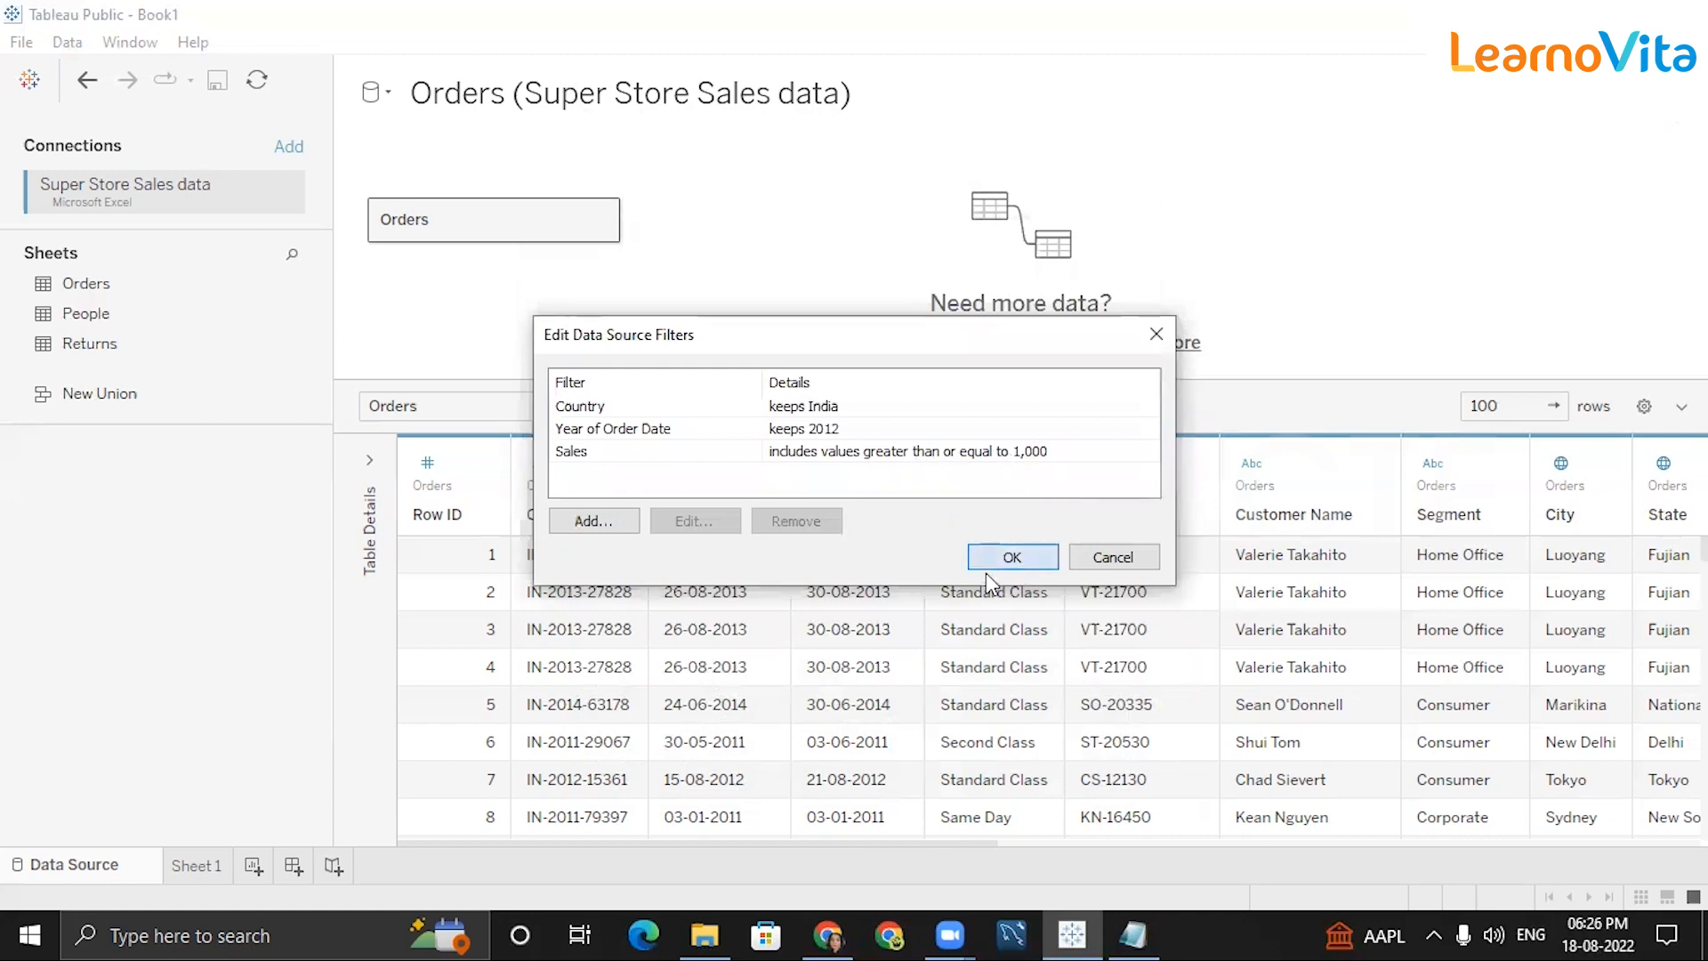
{"action": "left_click", "coordinate": [1011, 560]}
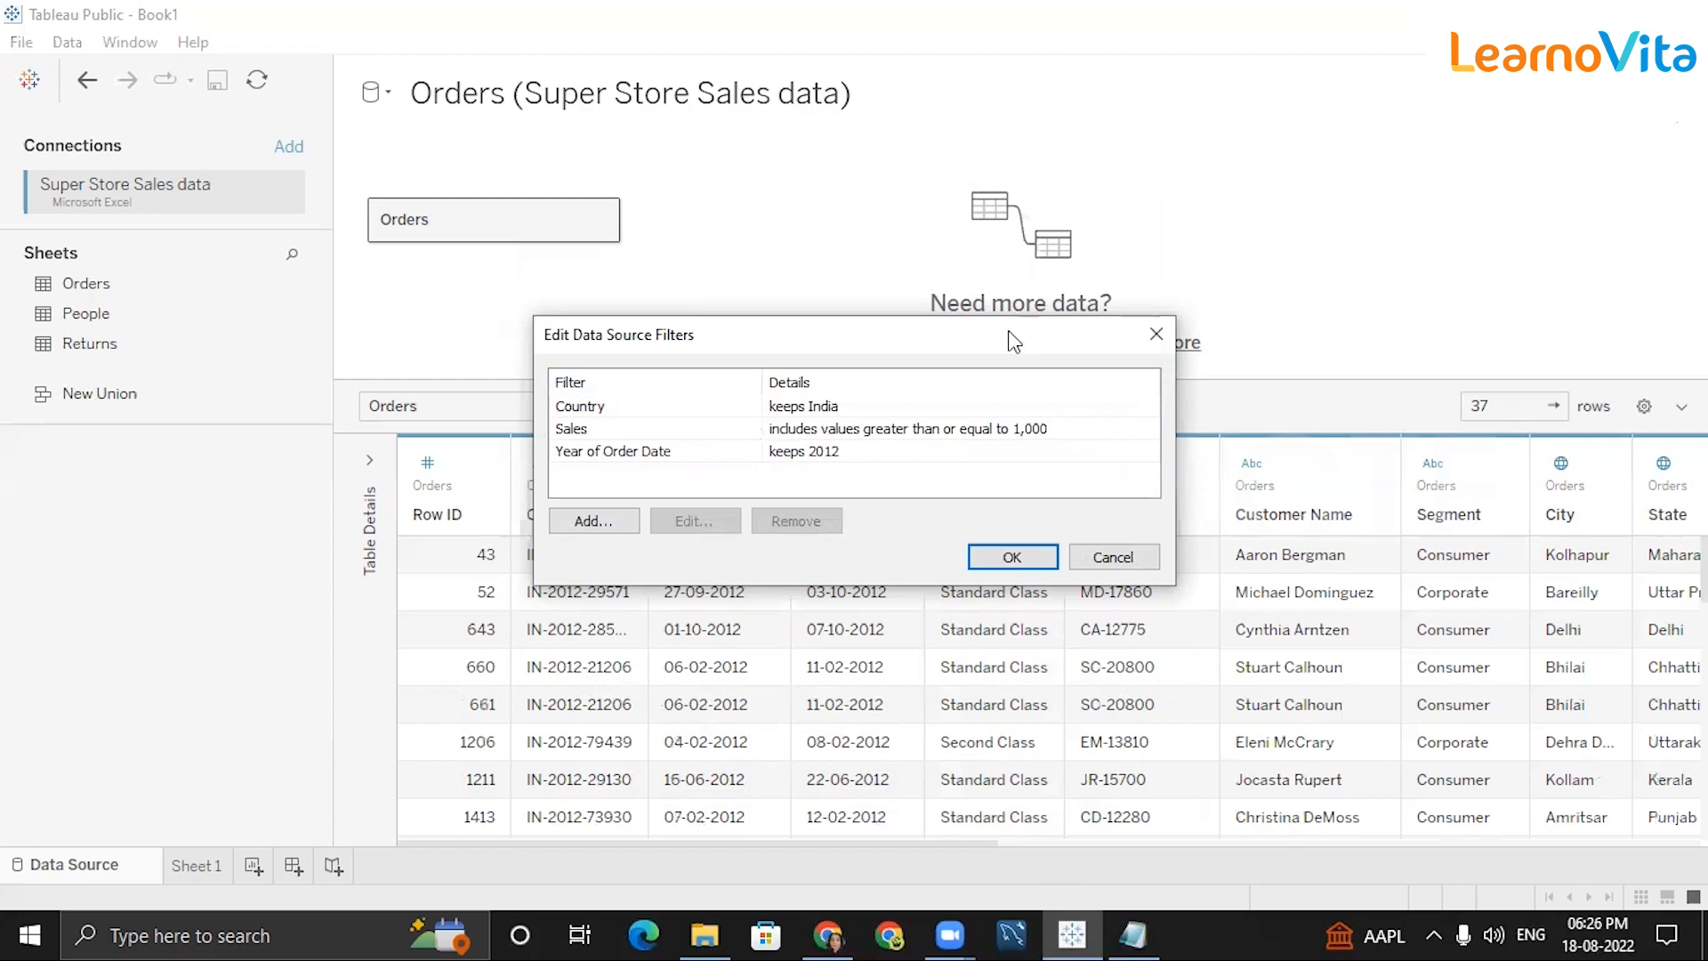
Restore the Notepad Questions notes to a smaller window and move it higher on screen.
{"action": "left_click", "coordinate": [941, 407]}
{"action": "key", "text": "alt+Tab"}
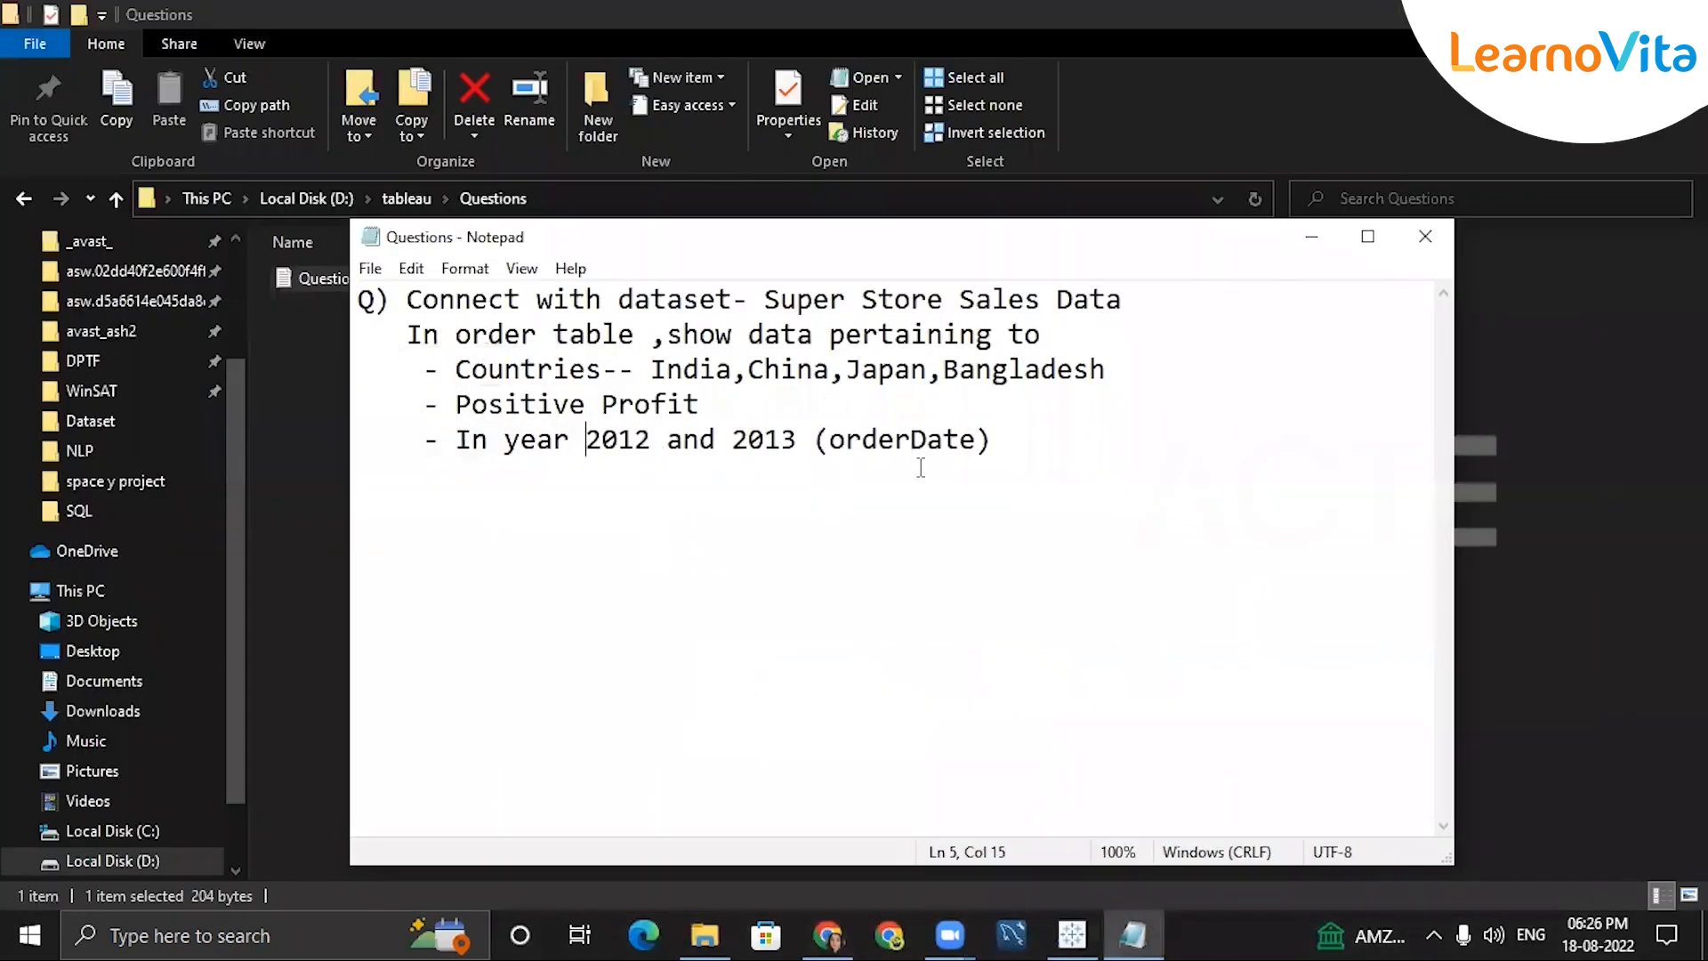
{"action": "left_click", "coordinate": [1368, 235]}
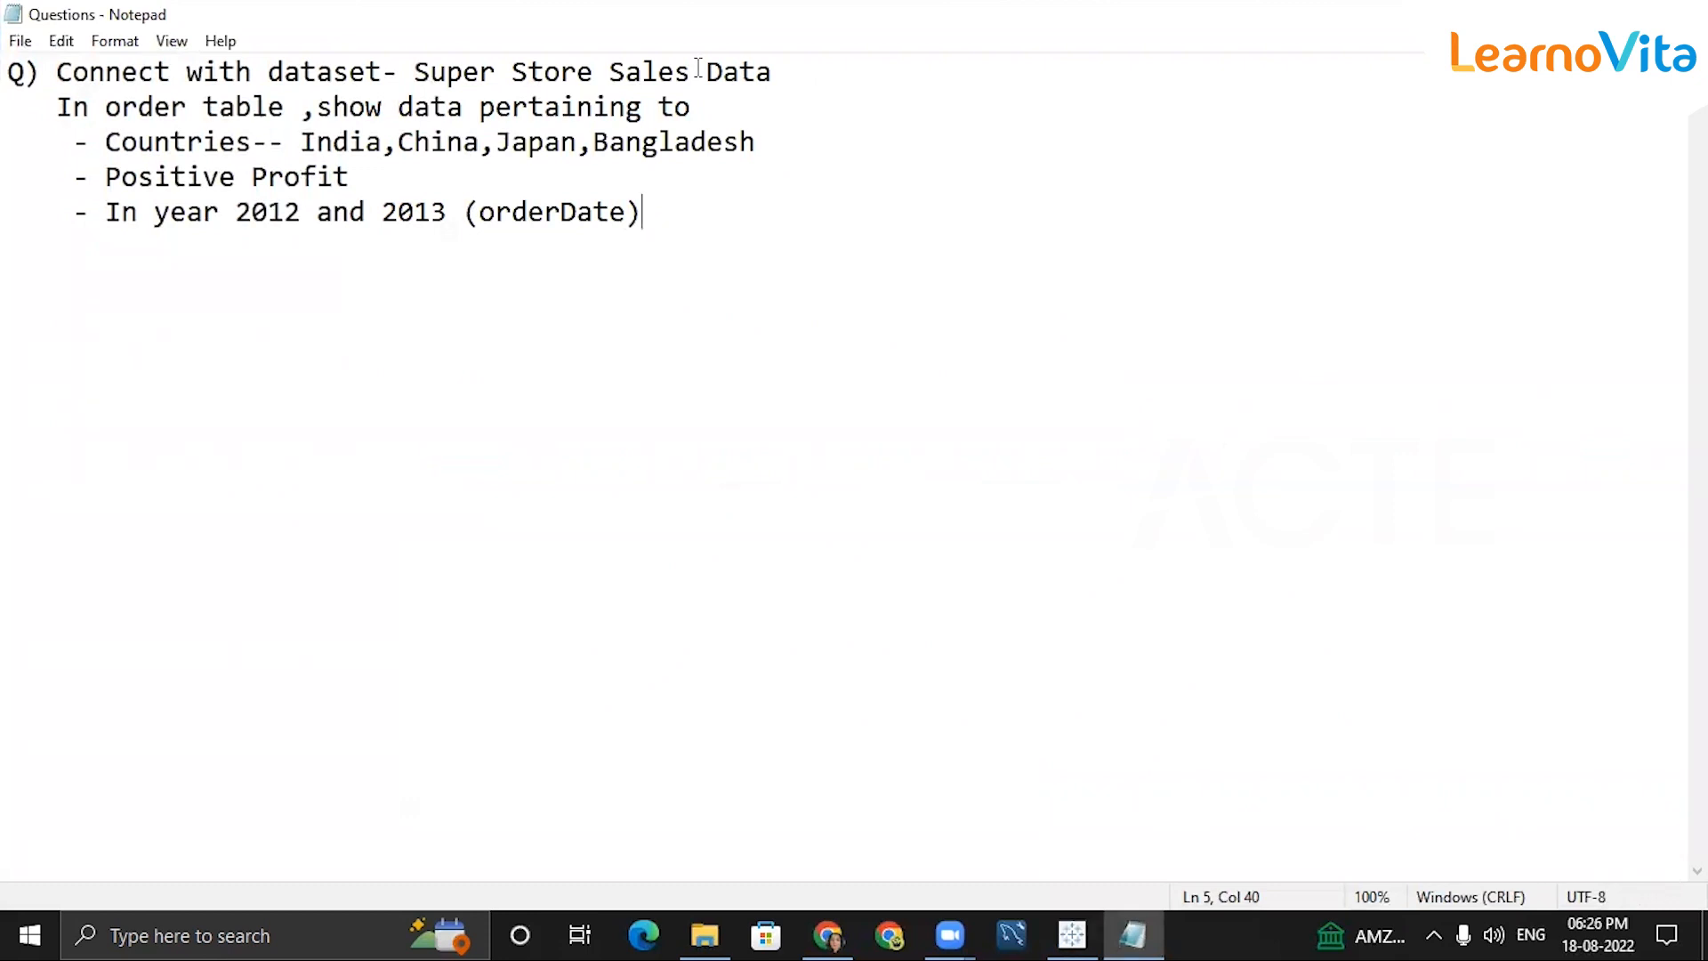
{"action": "key", "text": "alt+Tab"}
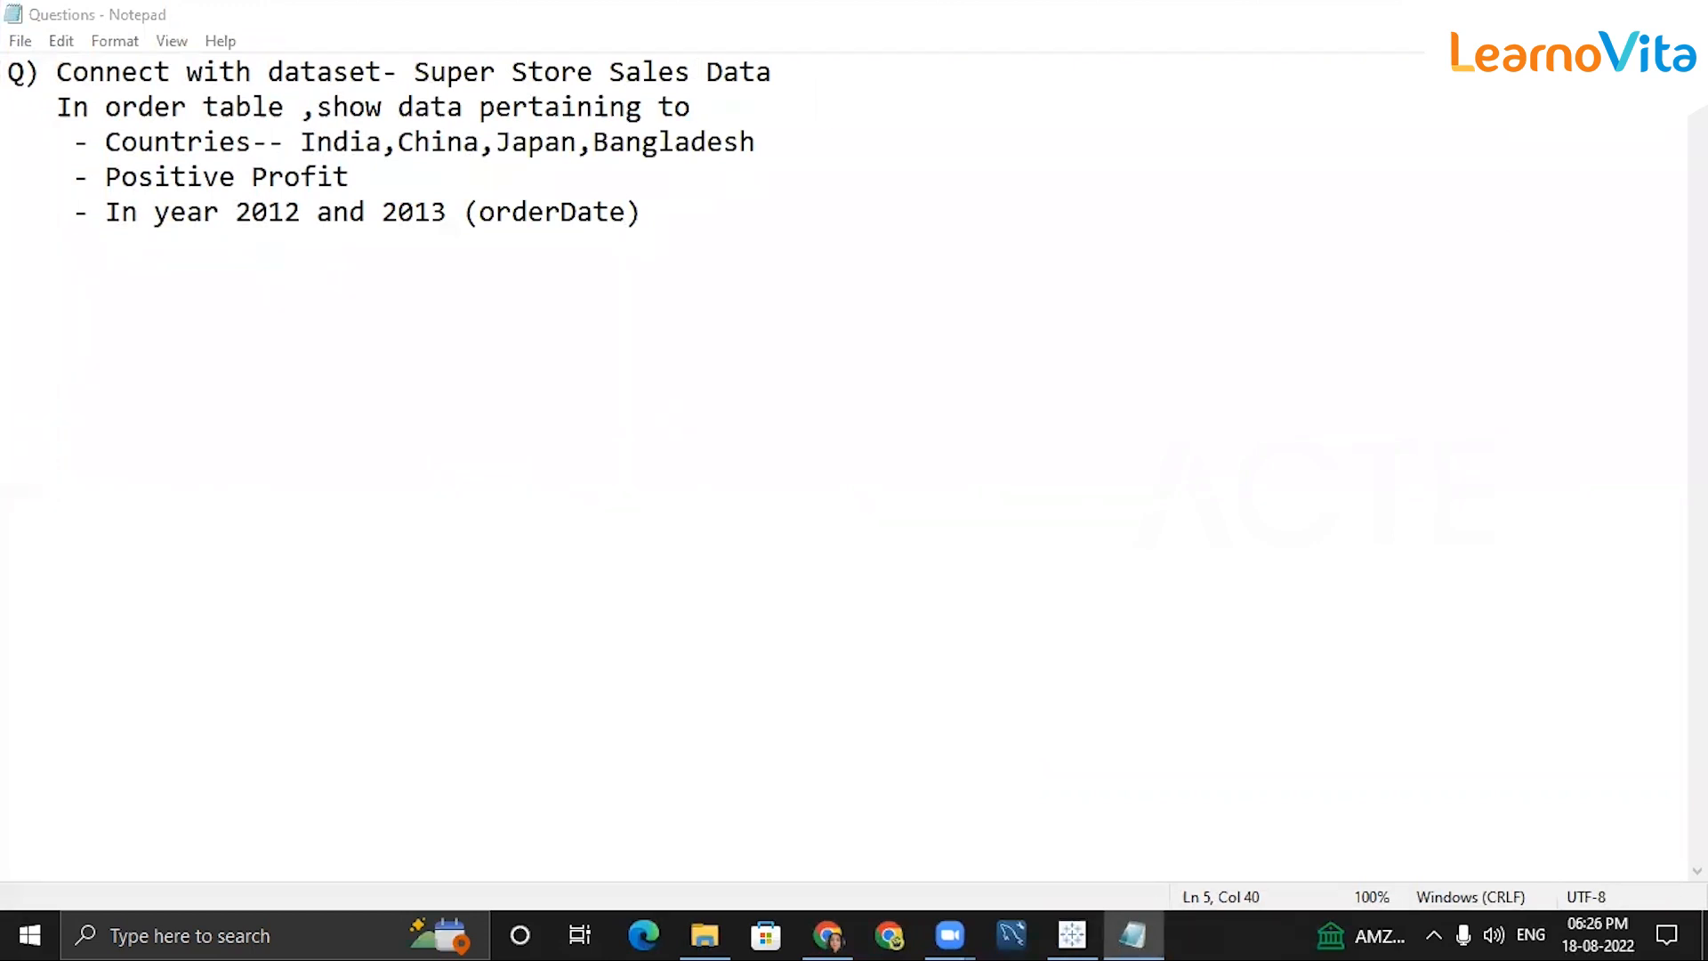
{"action": "left_click", "coordinate": [1624, 14]}
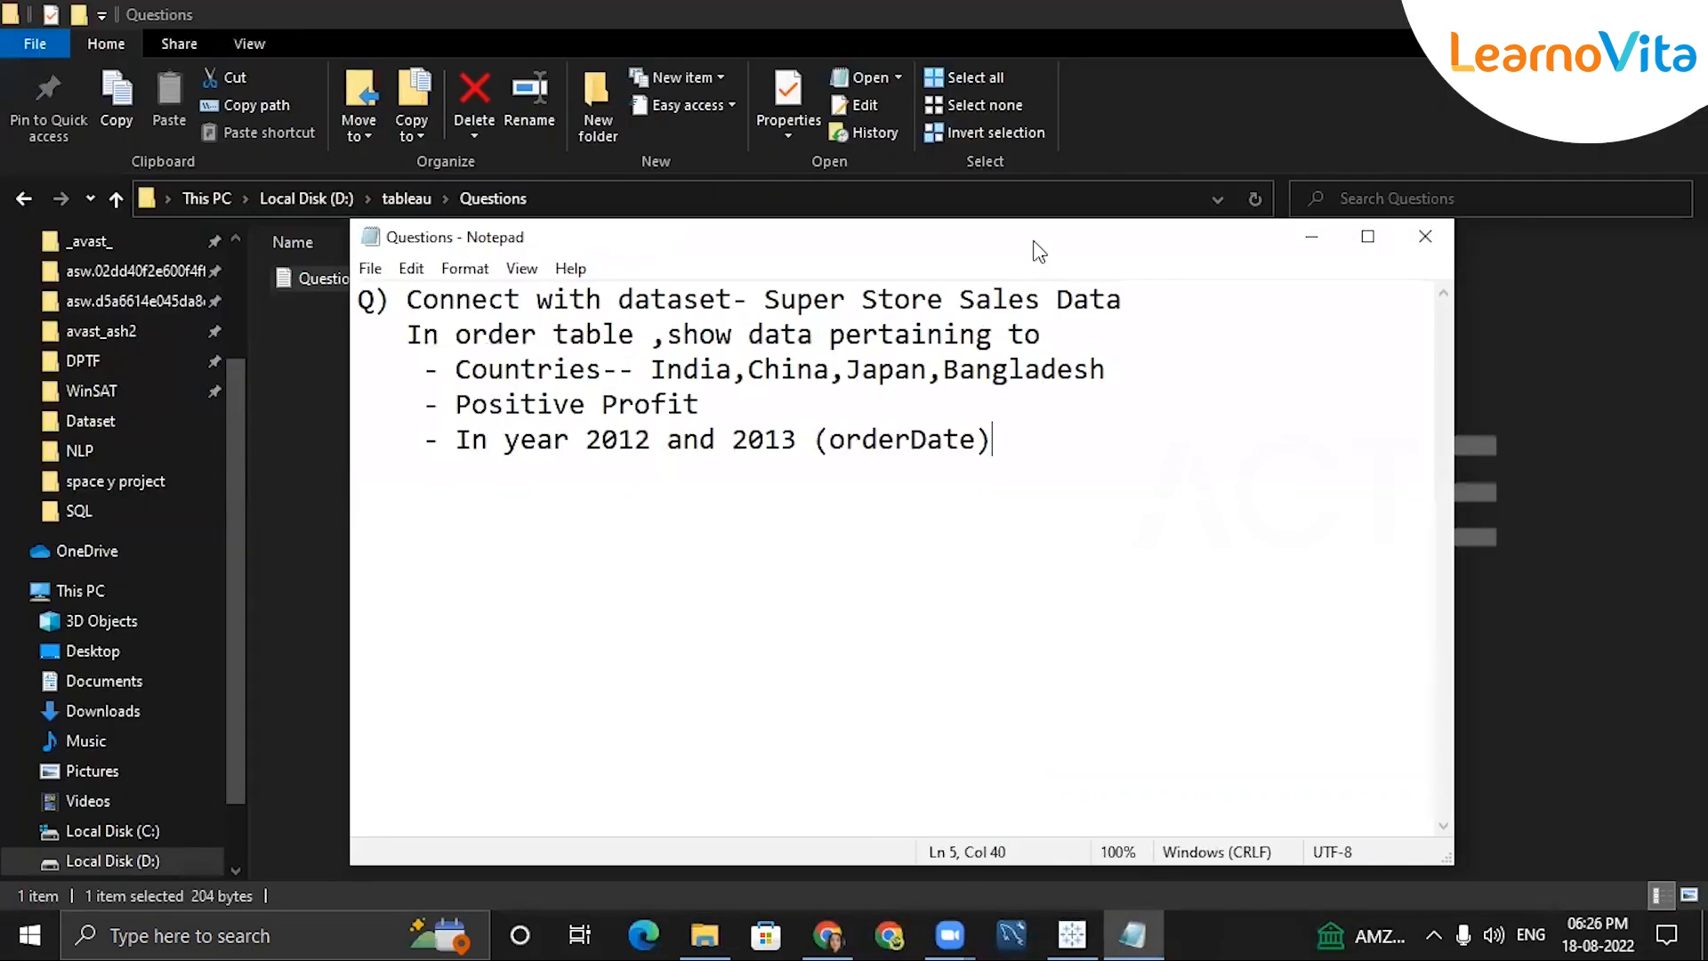
{"action": "left_click_drag", "start_coordinate": [1032, 252], "coordinate": [1045, 183]}
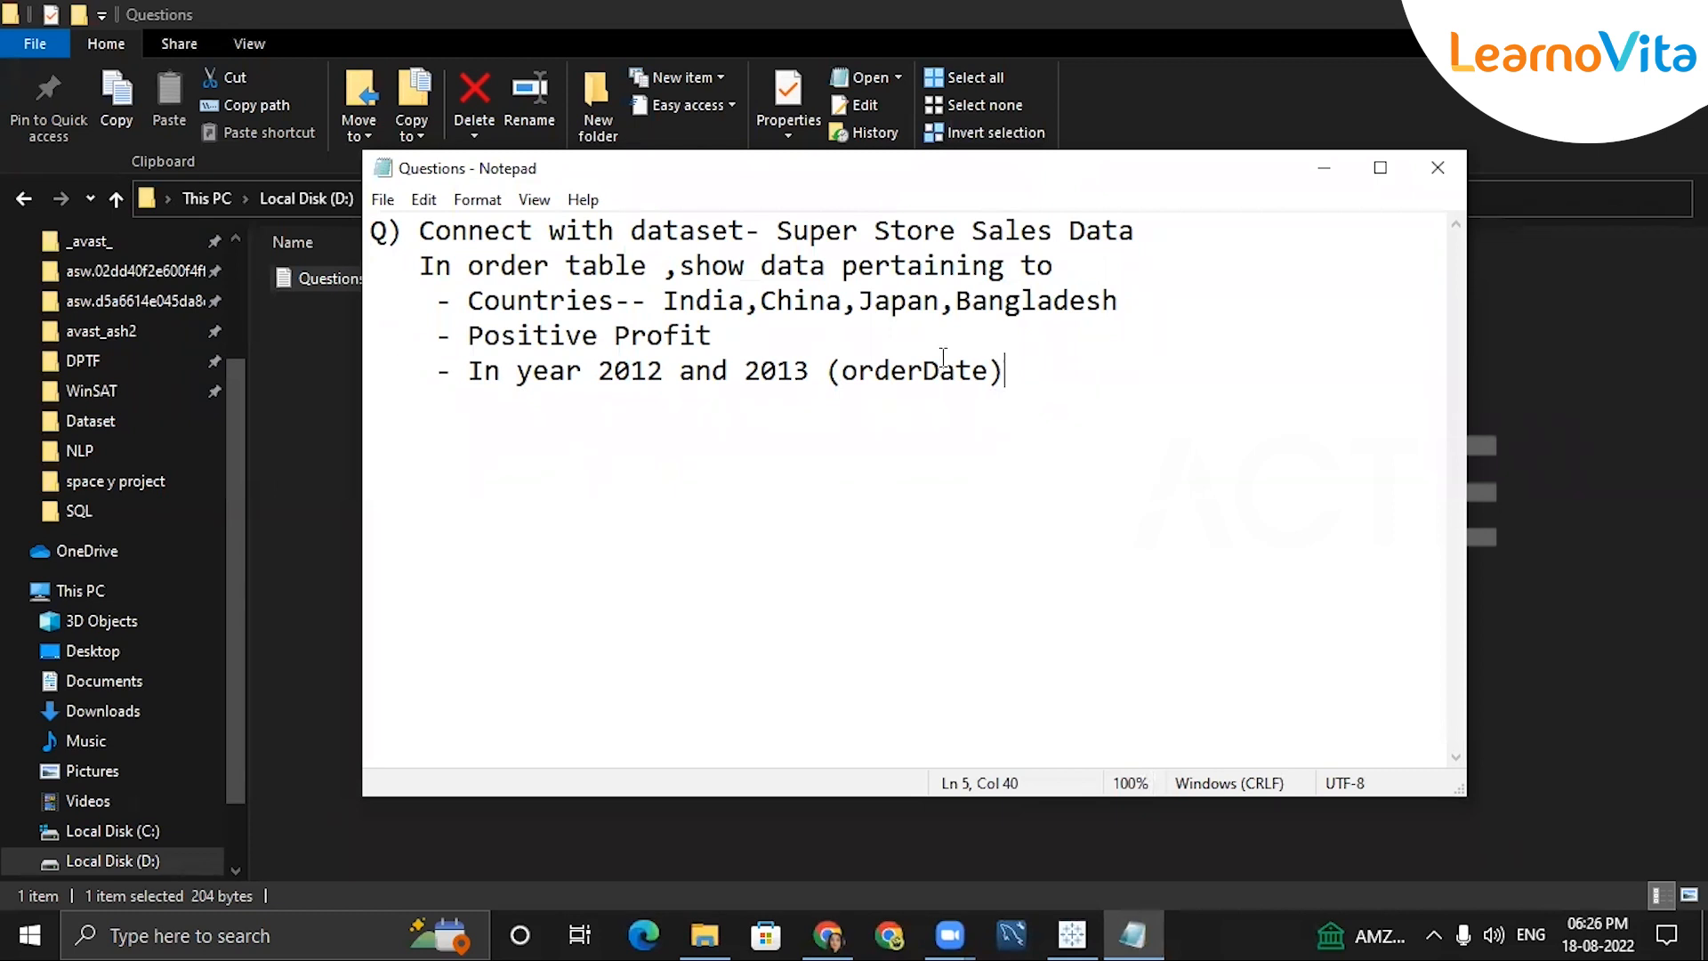
{"action": "key", "text": "alt+Tab"}
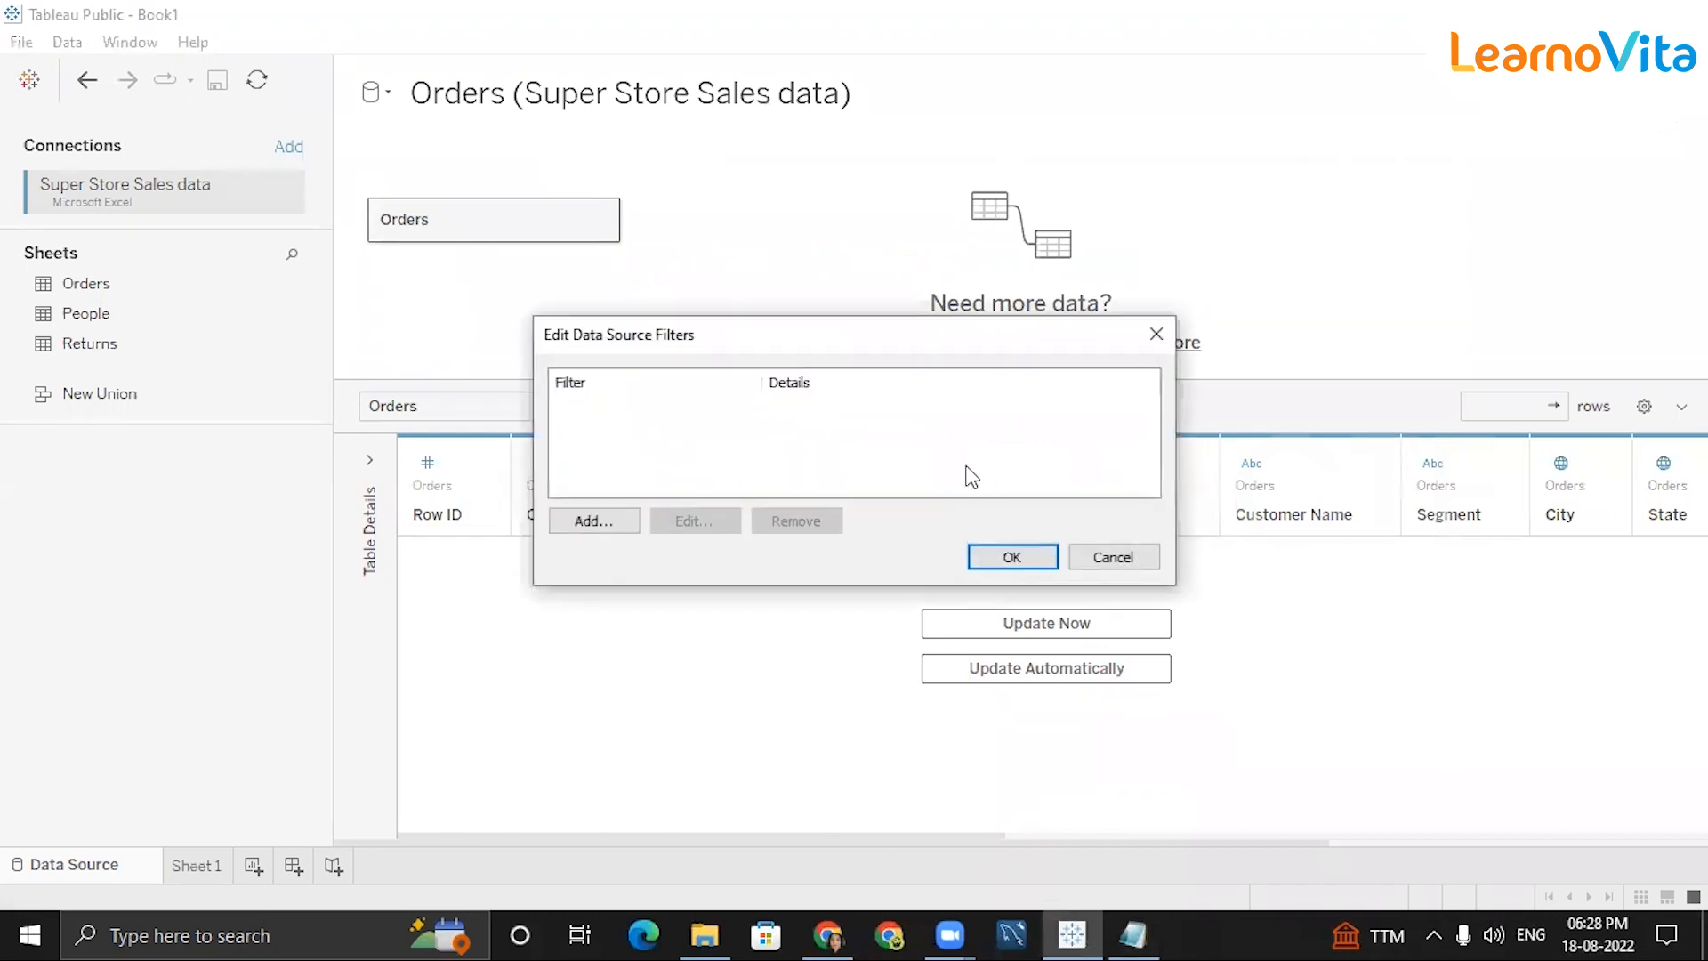
Add a Country data source filter keeping only India, China, Bangladesh and Japan.
{"action": "left_click", "coordinate": [623, 527]}
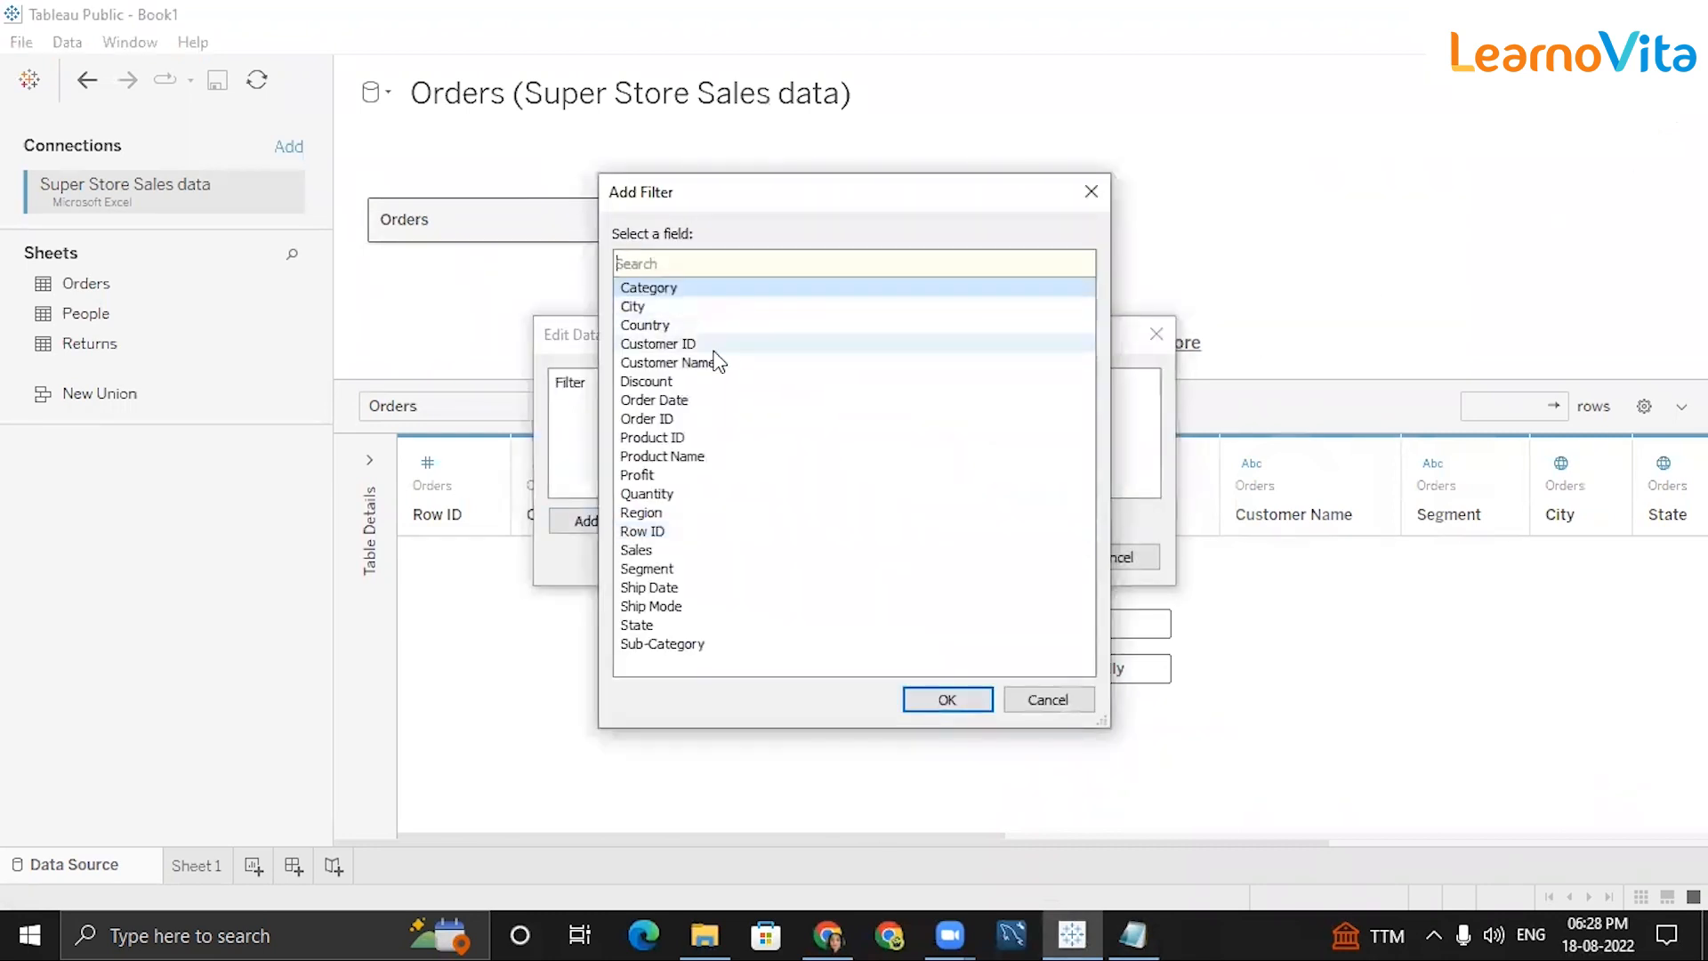
{"action": "left_click", "coordinate": [649, 326]}
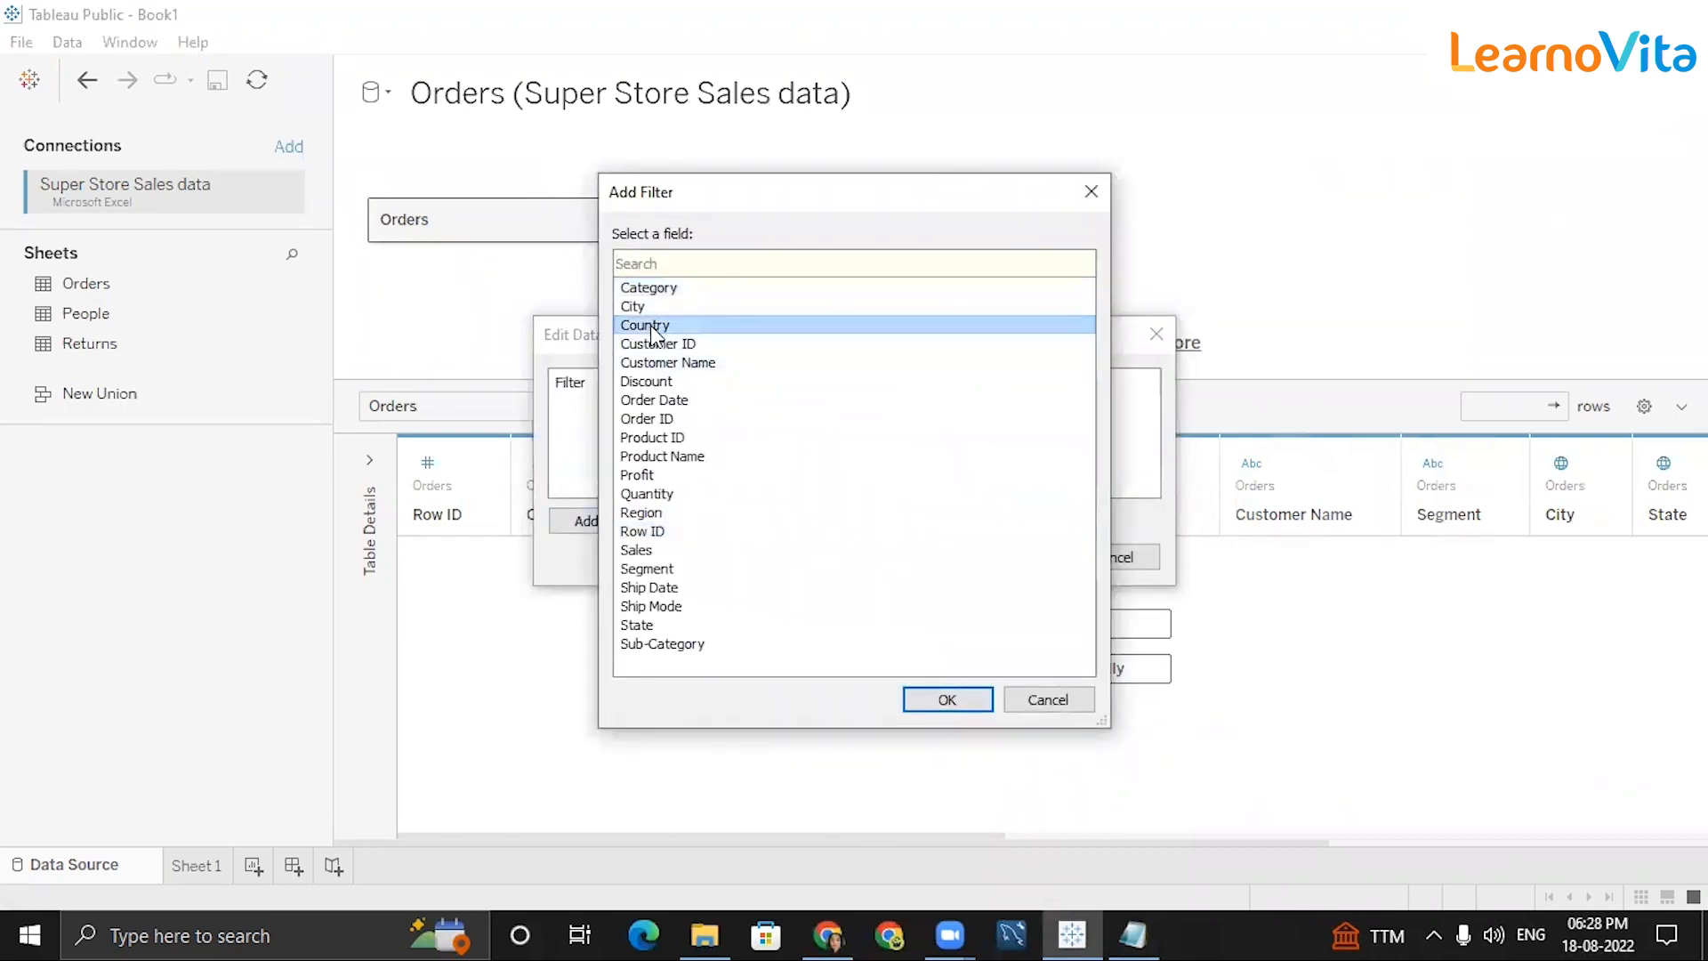
{"action": "left_click", "coordinate": [1123, 932]}
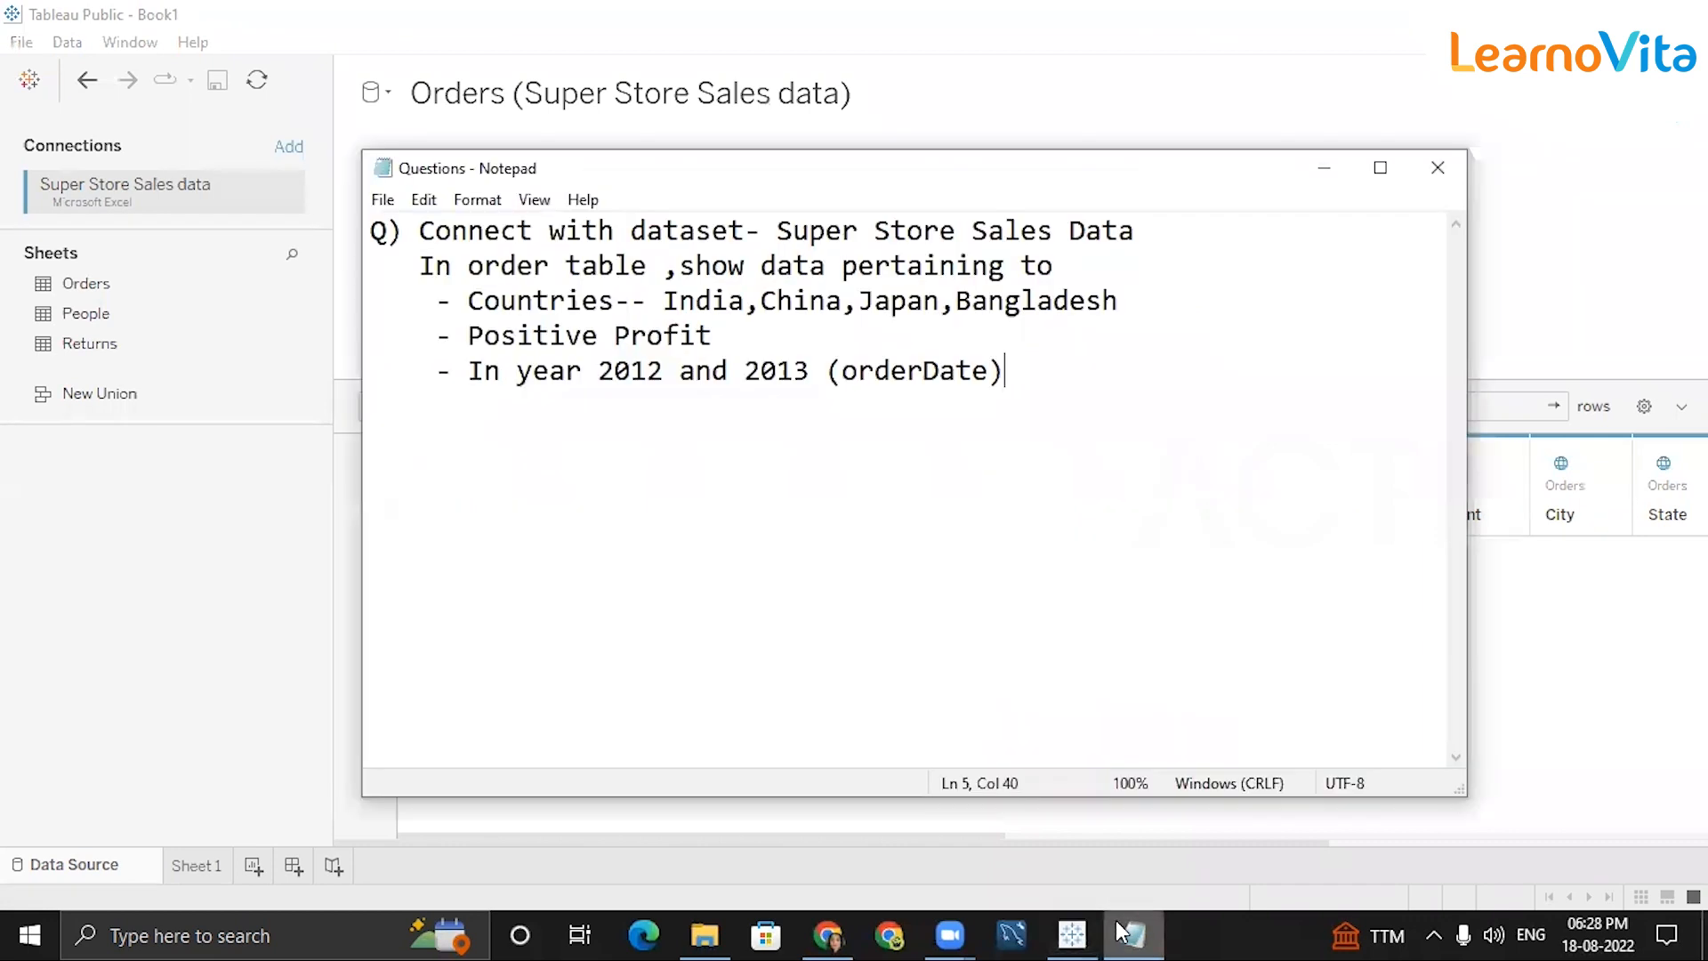
{"action": "left_click", "coordinate": [1123, 932]}
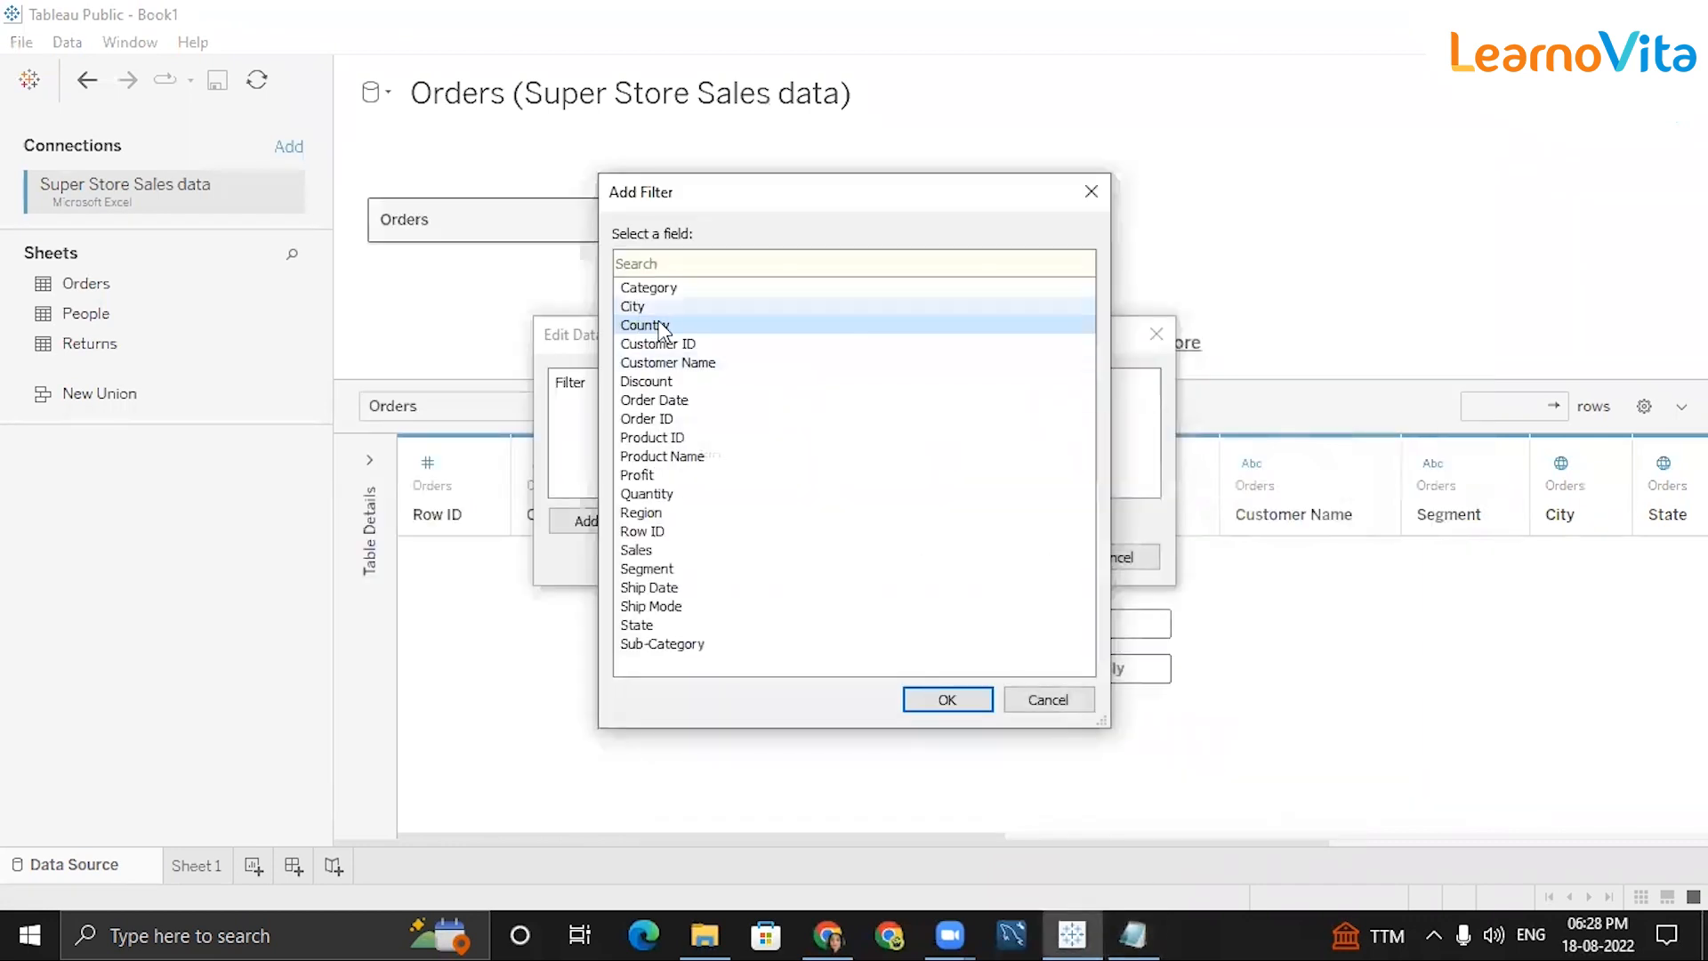
{"action": "left_click", "coordinate": [945, 700]}
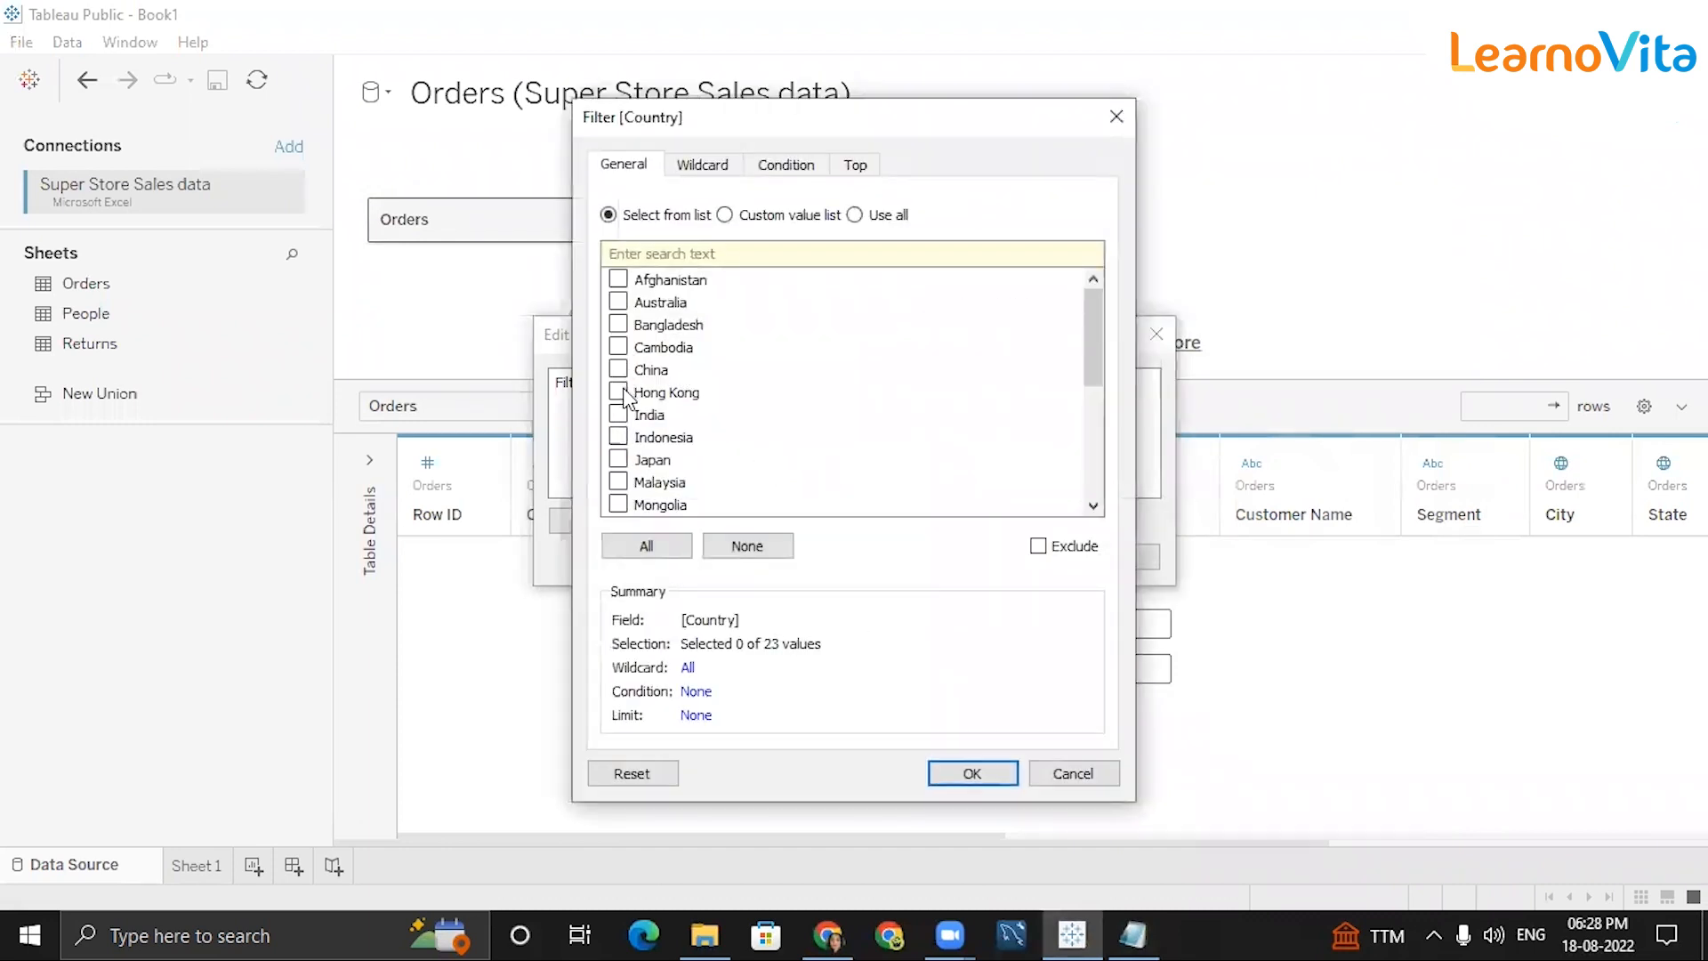
{"action": "left_click", "coordinate": [618, 415]}
{"action": "left_click", "coordinate": [619, 369]}
{"action": "left_click", "coordinate": [619, 325]}
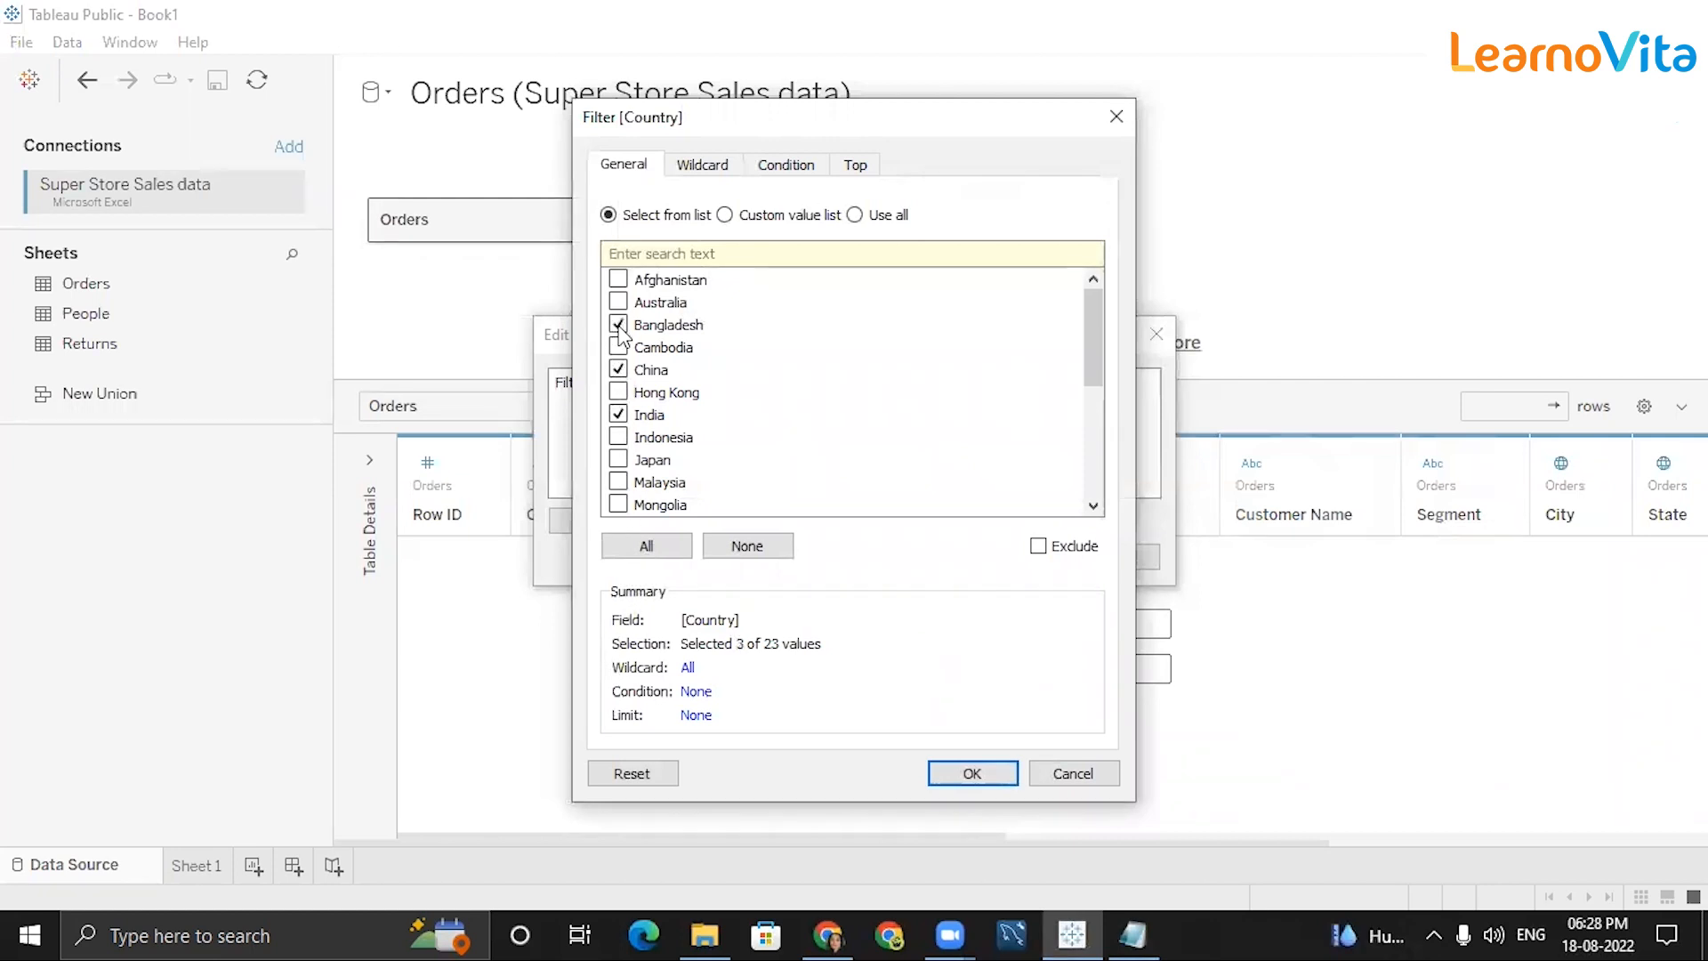
{"action": "left_click", "coordinate": [1132, 934]}
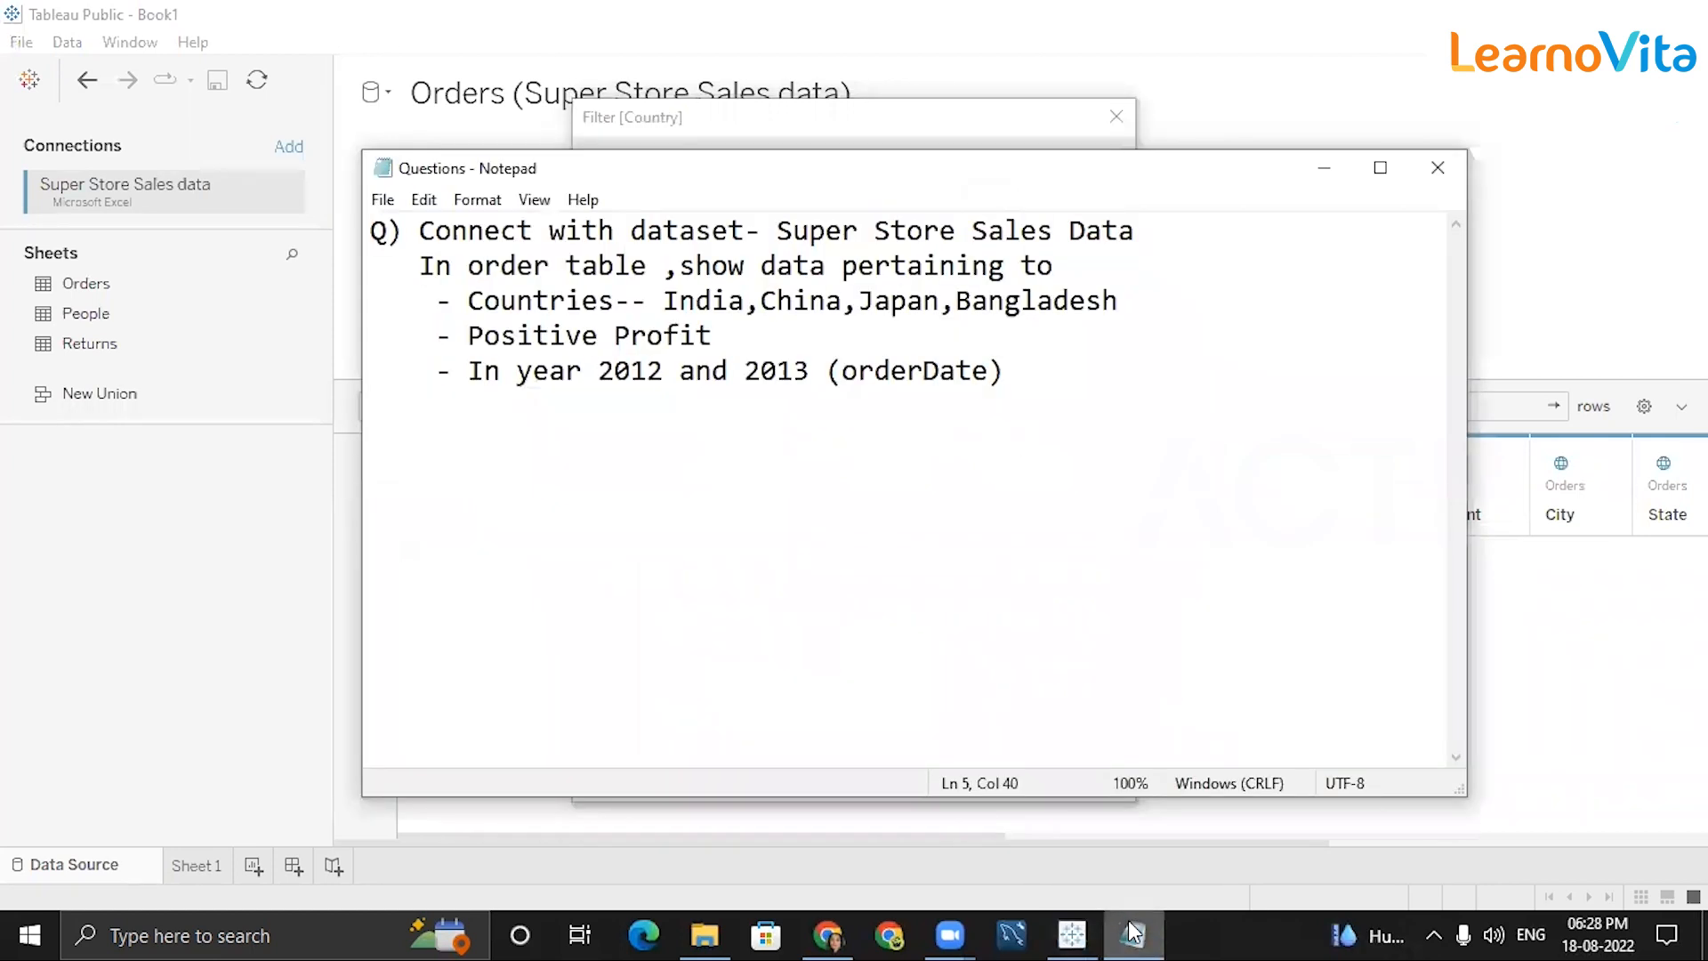
{"action": "left_click", "coordinate": [1133, 935]}
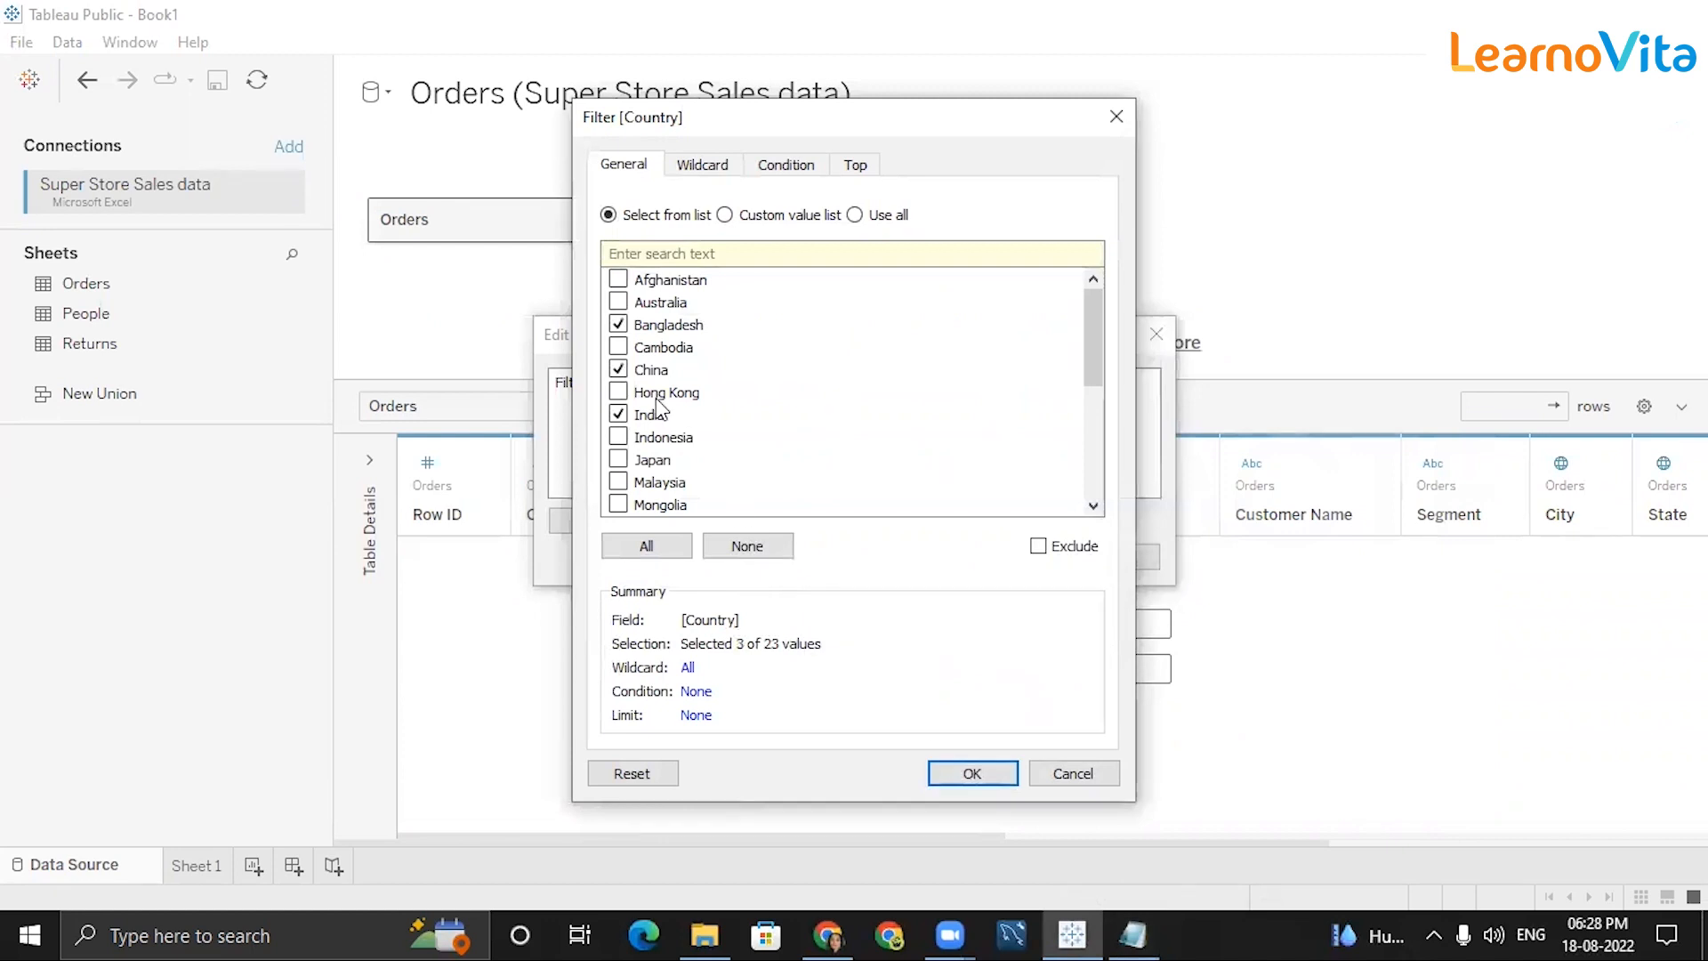
{"action": "left_click", "coordinate": [617, 461]}
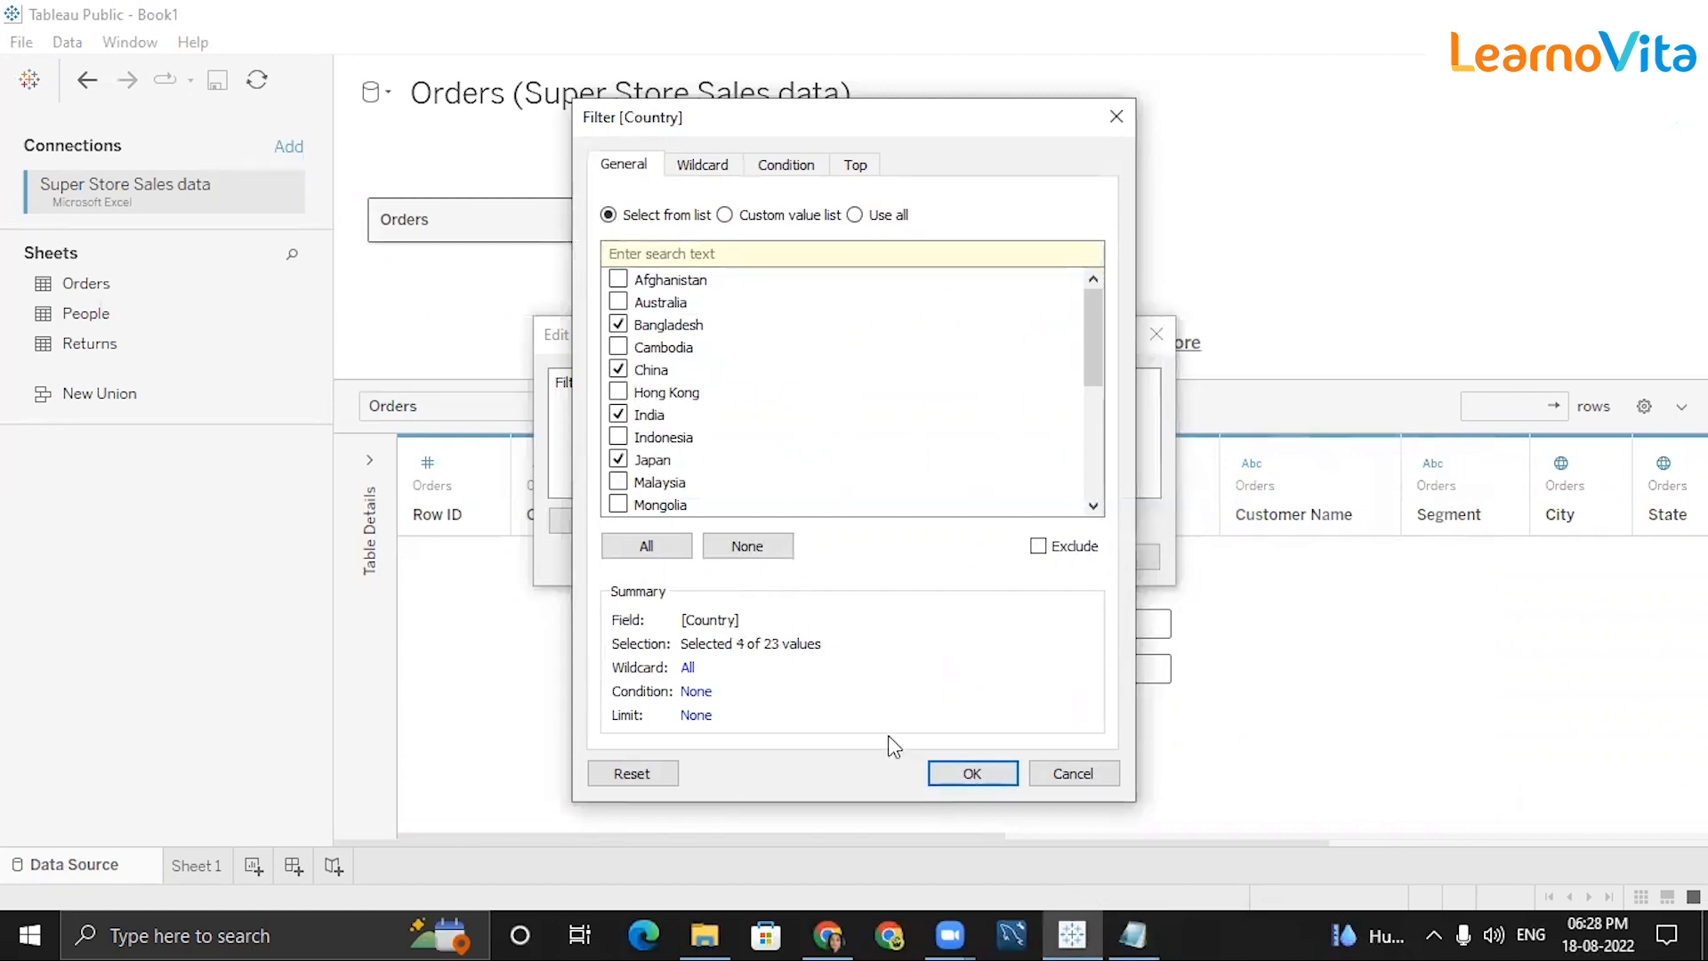
{"action": "left_click", "coordinate": [947, 774]}
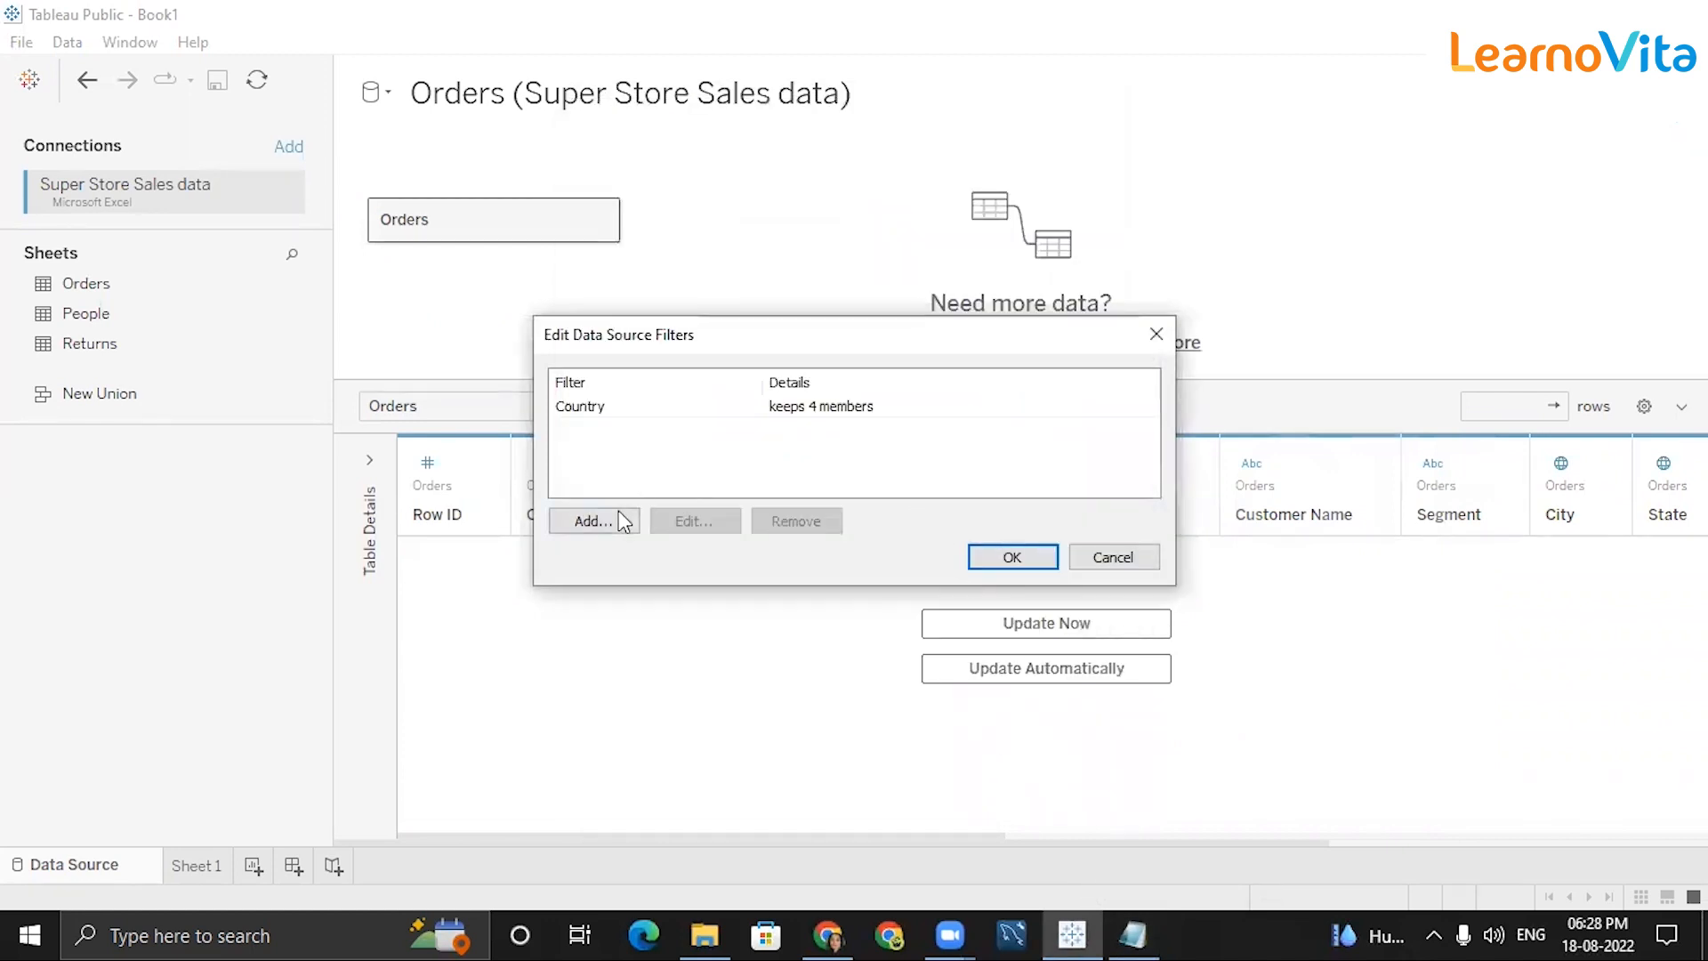
Add a Profit data source filter set to At least with a minimum of 0.
{"action": "left_click", "coordinate": [593, 522]}
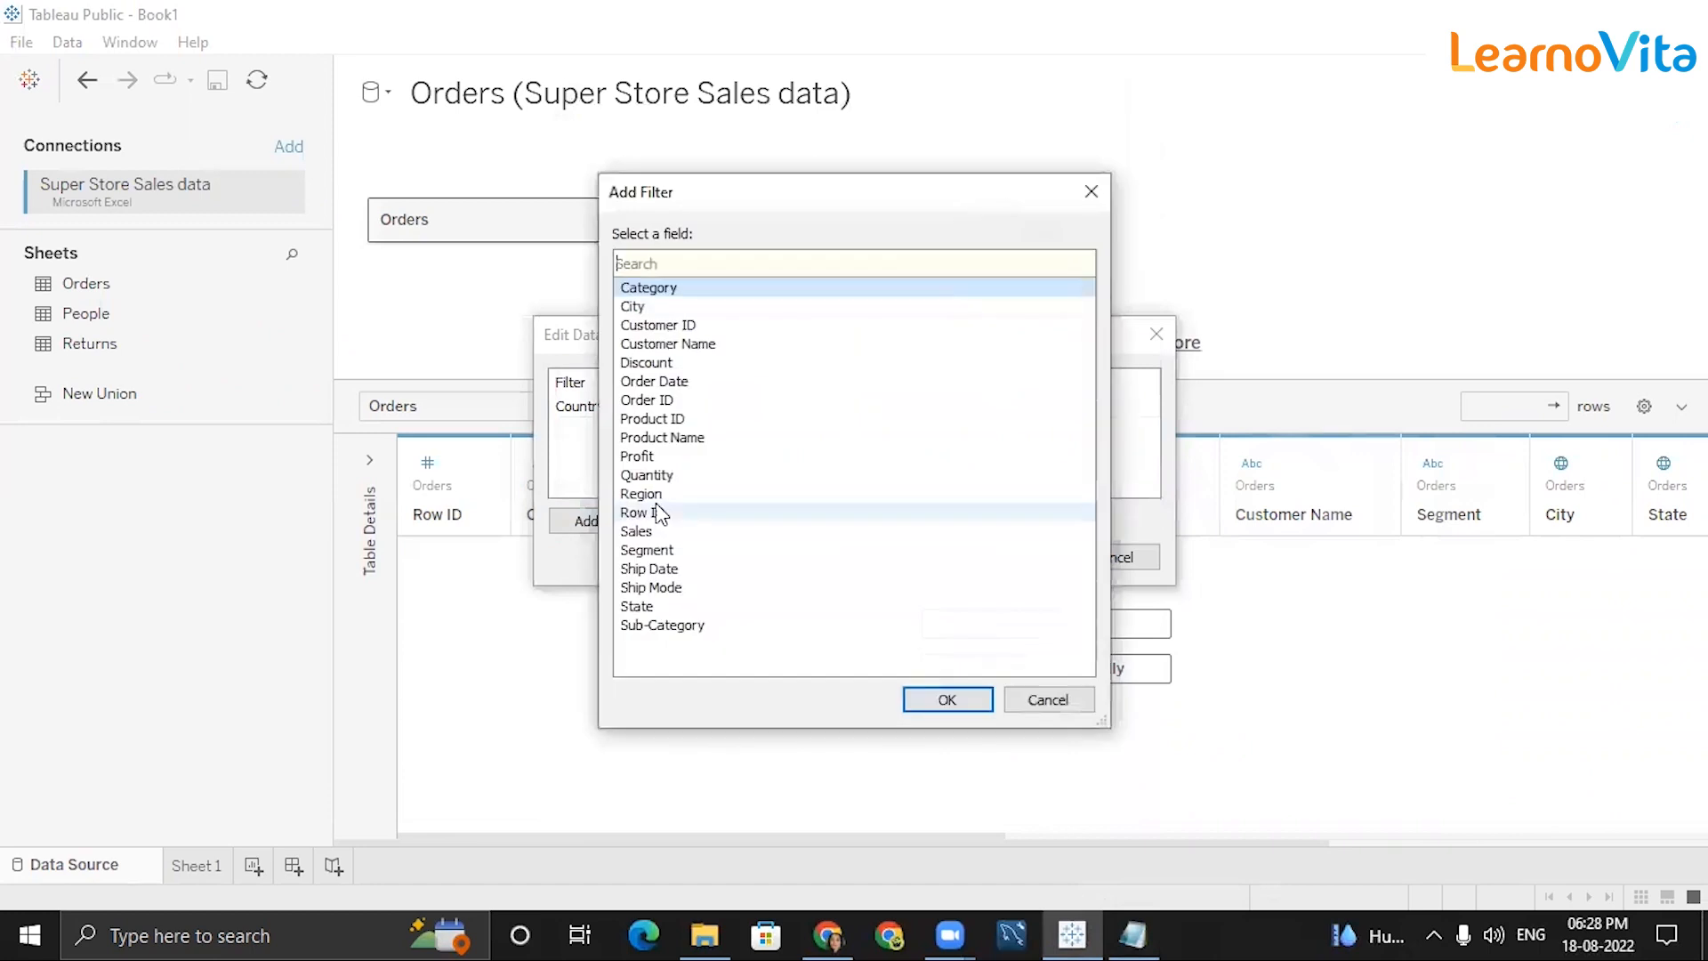
{"action": "left_click", "coordinate": [638, 458]}
{"action": "left_click", "coordinate": [938, 710]}
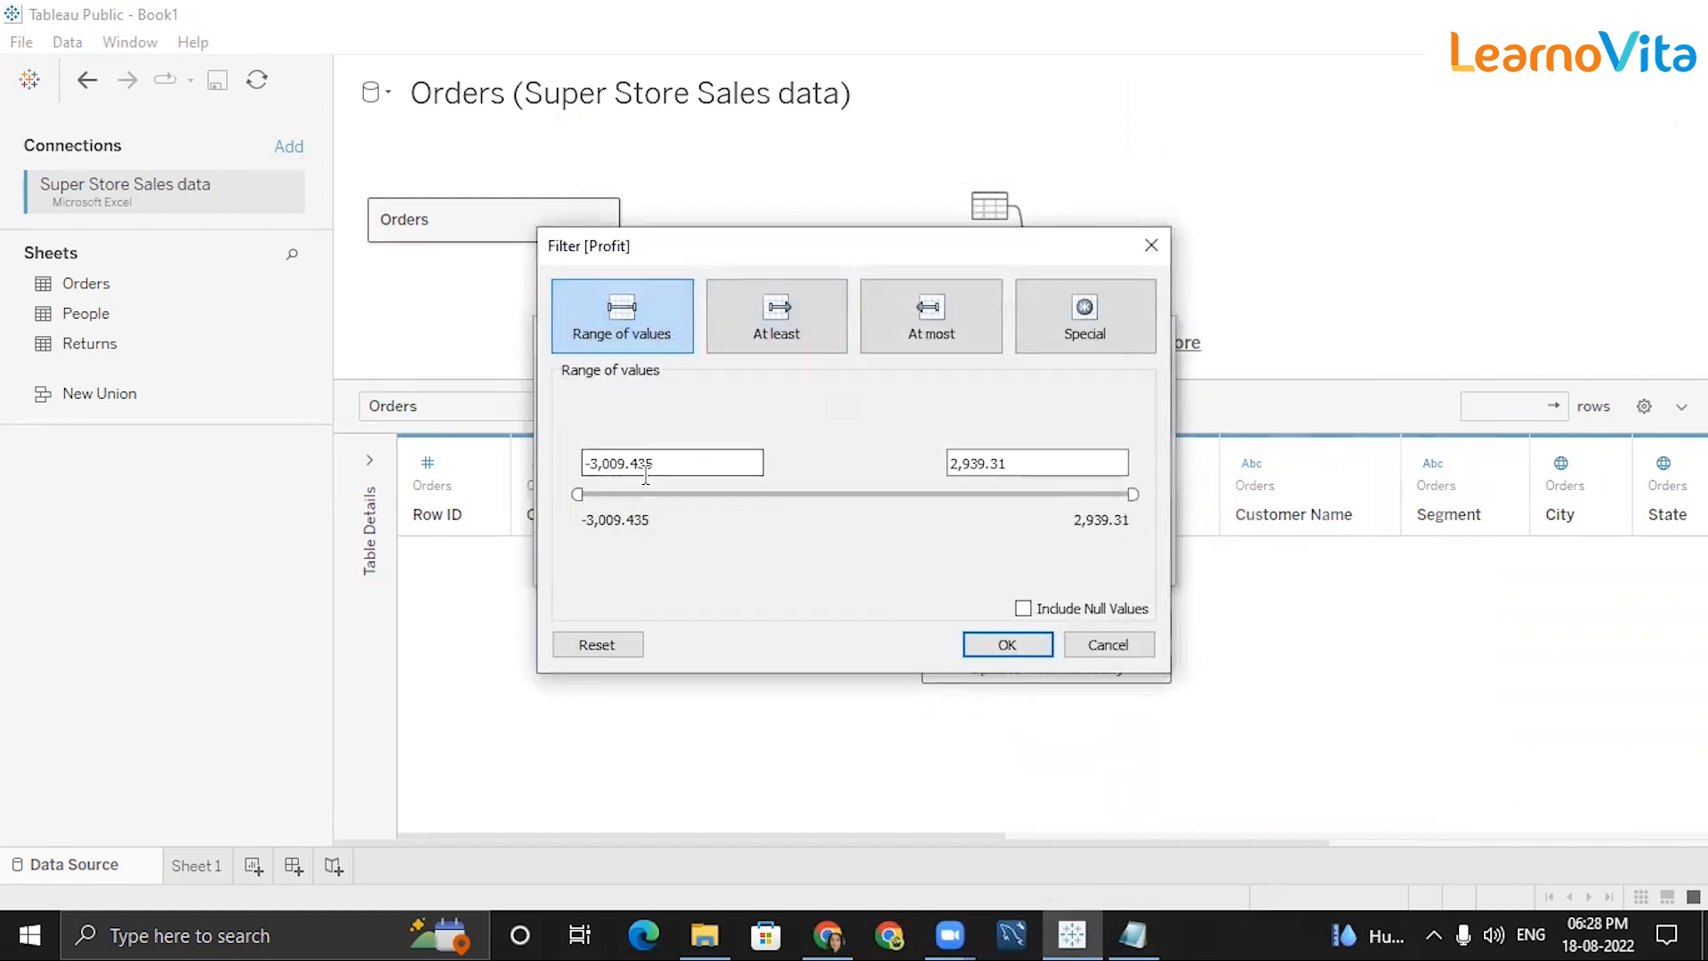
{"action": "left_click_drag", "start_coordinate": [658, 463], "coordinate": [546, 443]}
{"action": "type", "text": "0"}
{"action": "left_click", "coordinate": [773, 315]}
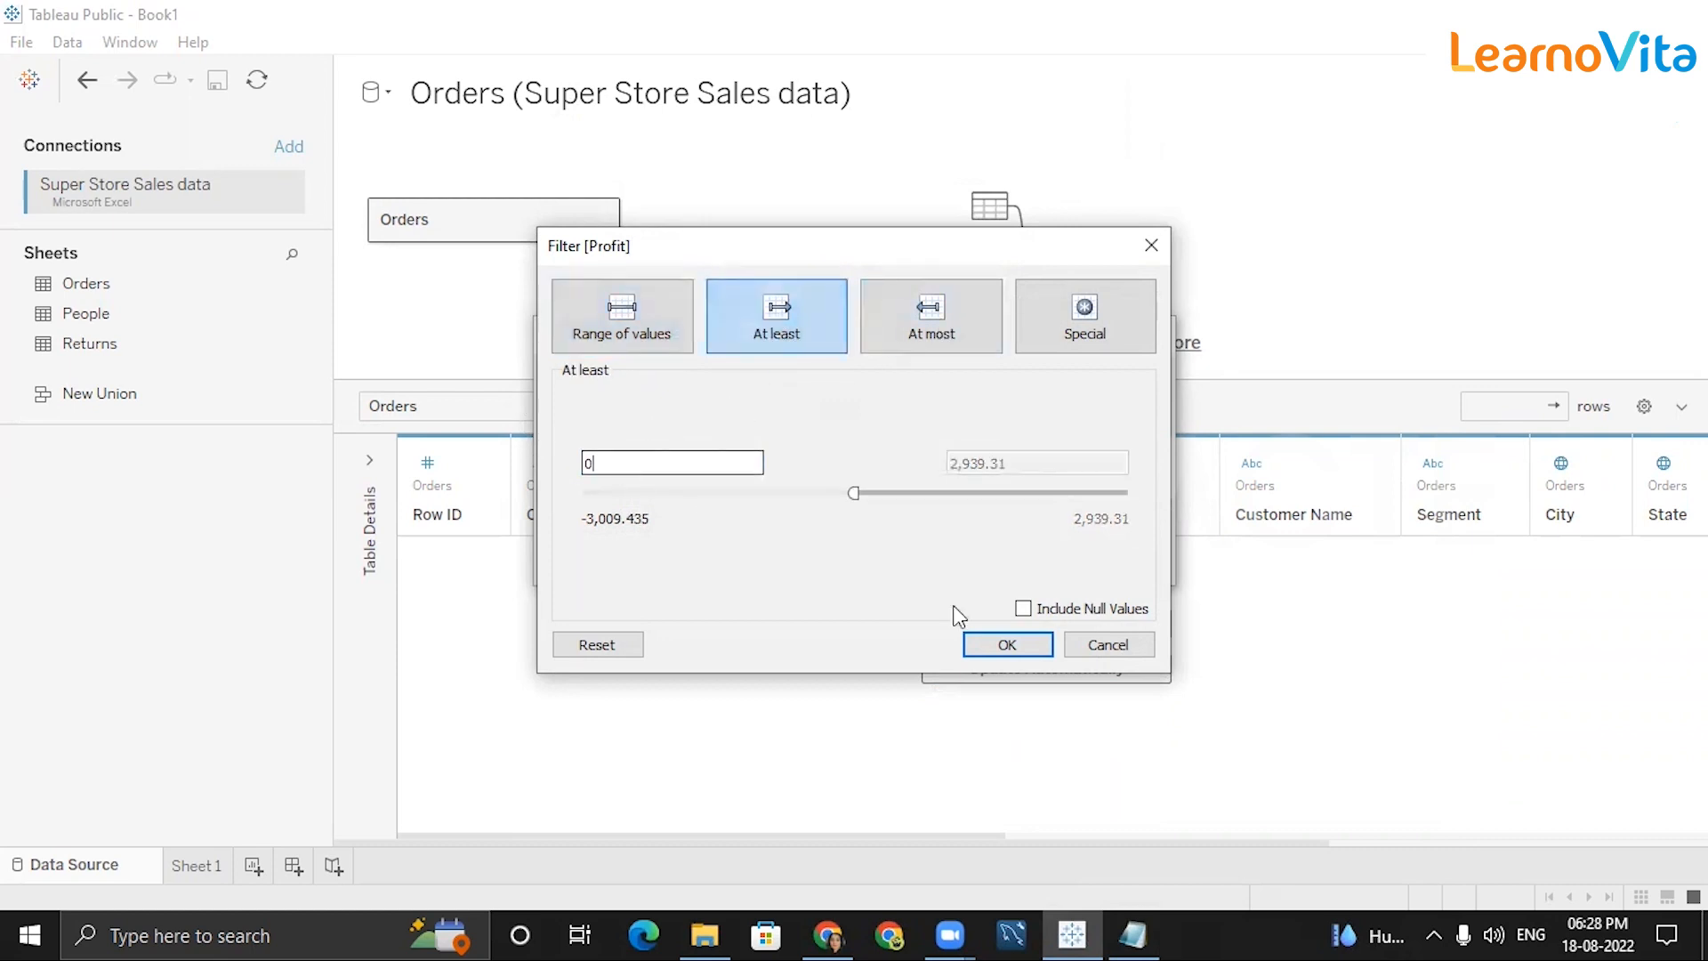
{"action": "left_click", "coordinate": [1009, 646]}
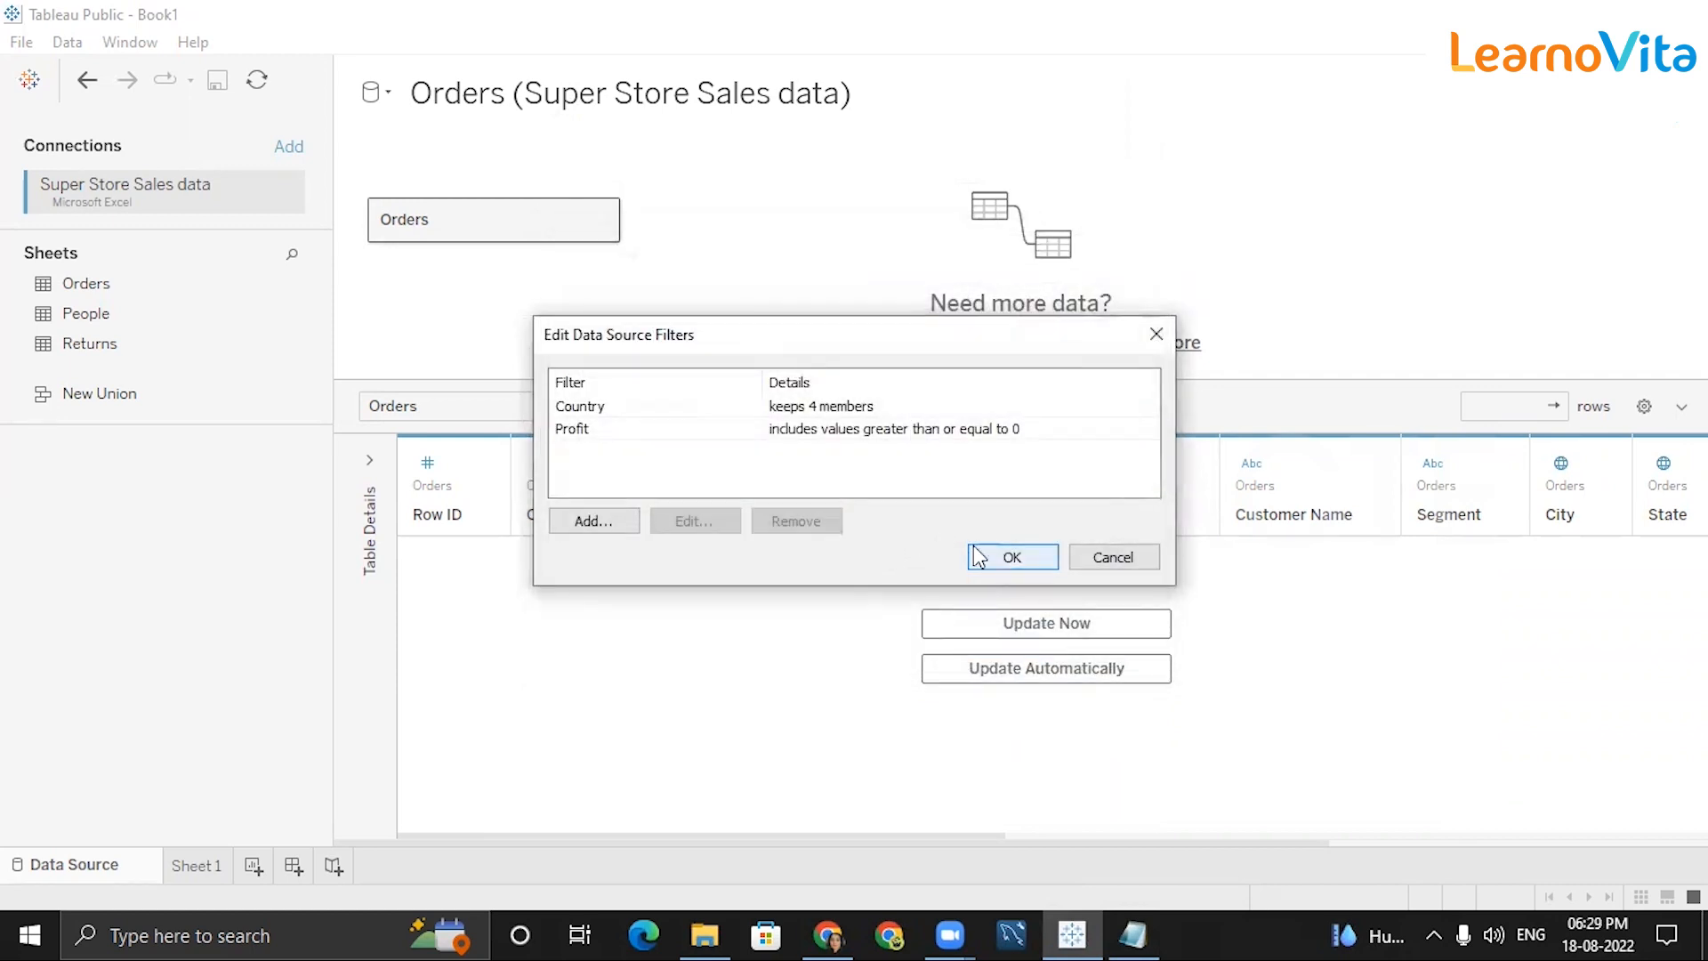
Add an Order Date data source filter that filters by Years.
{"action": "left_click", "coordinate": [589, 521]}
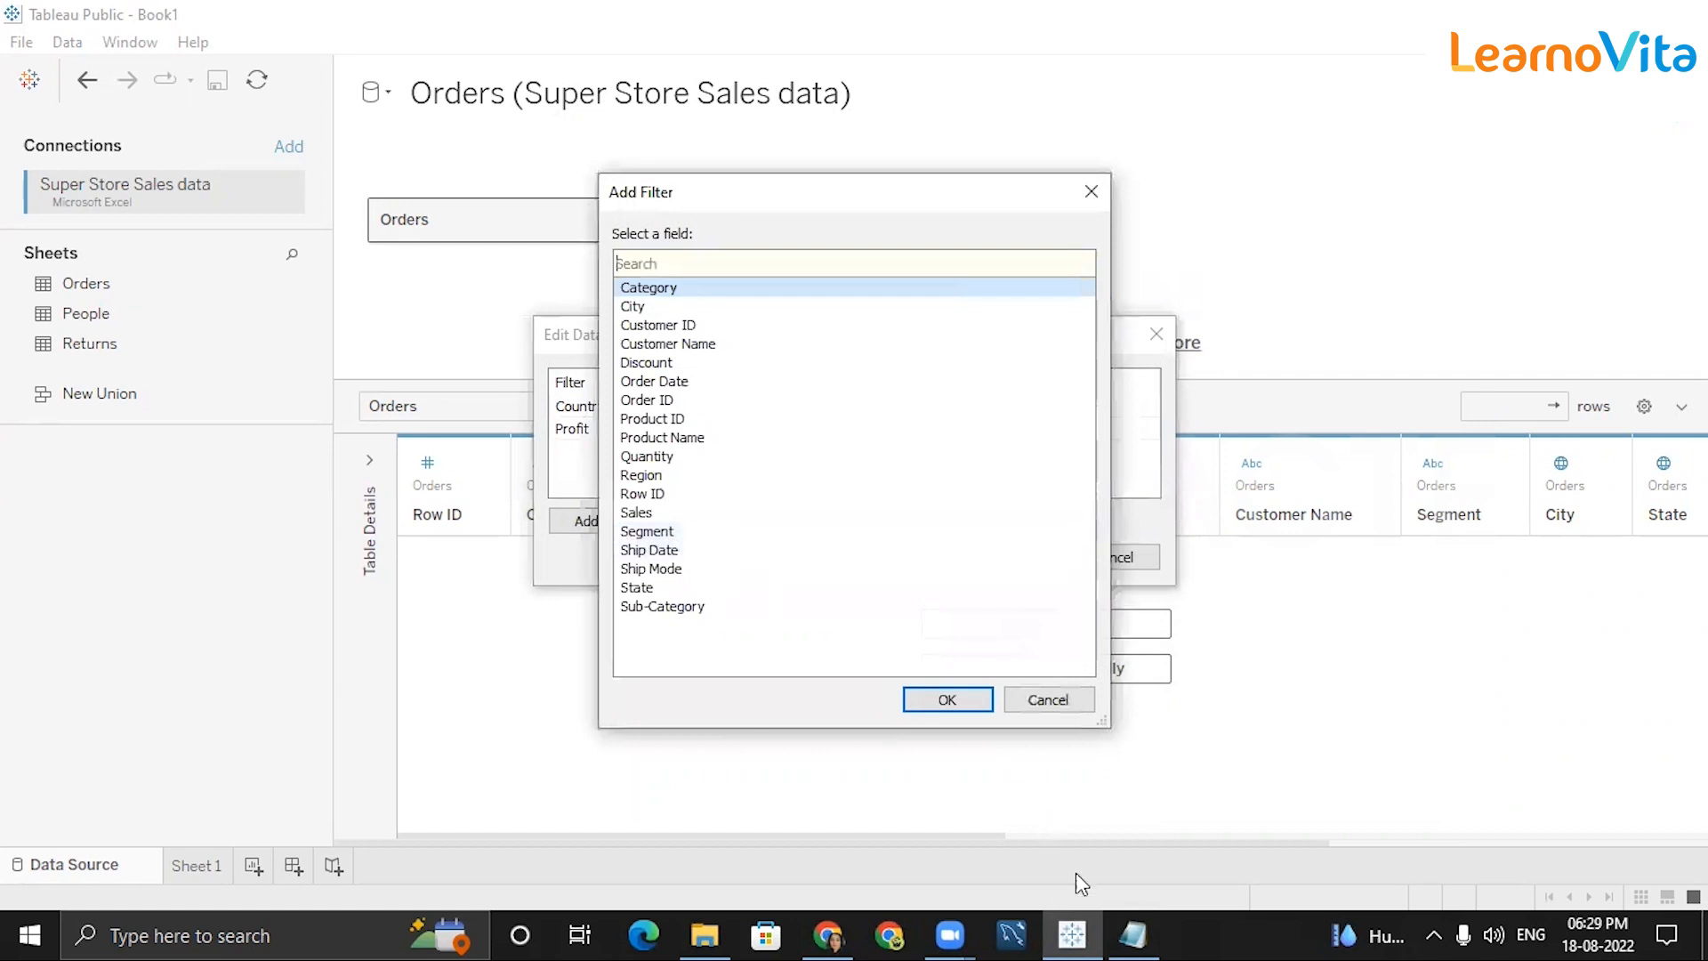
{"action": "left_click", "coordinate": [1130, 934]}
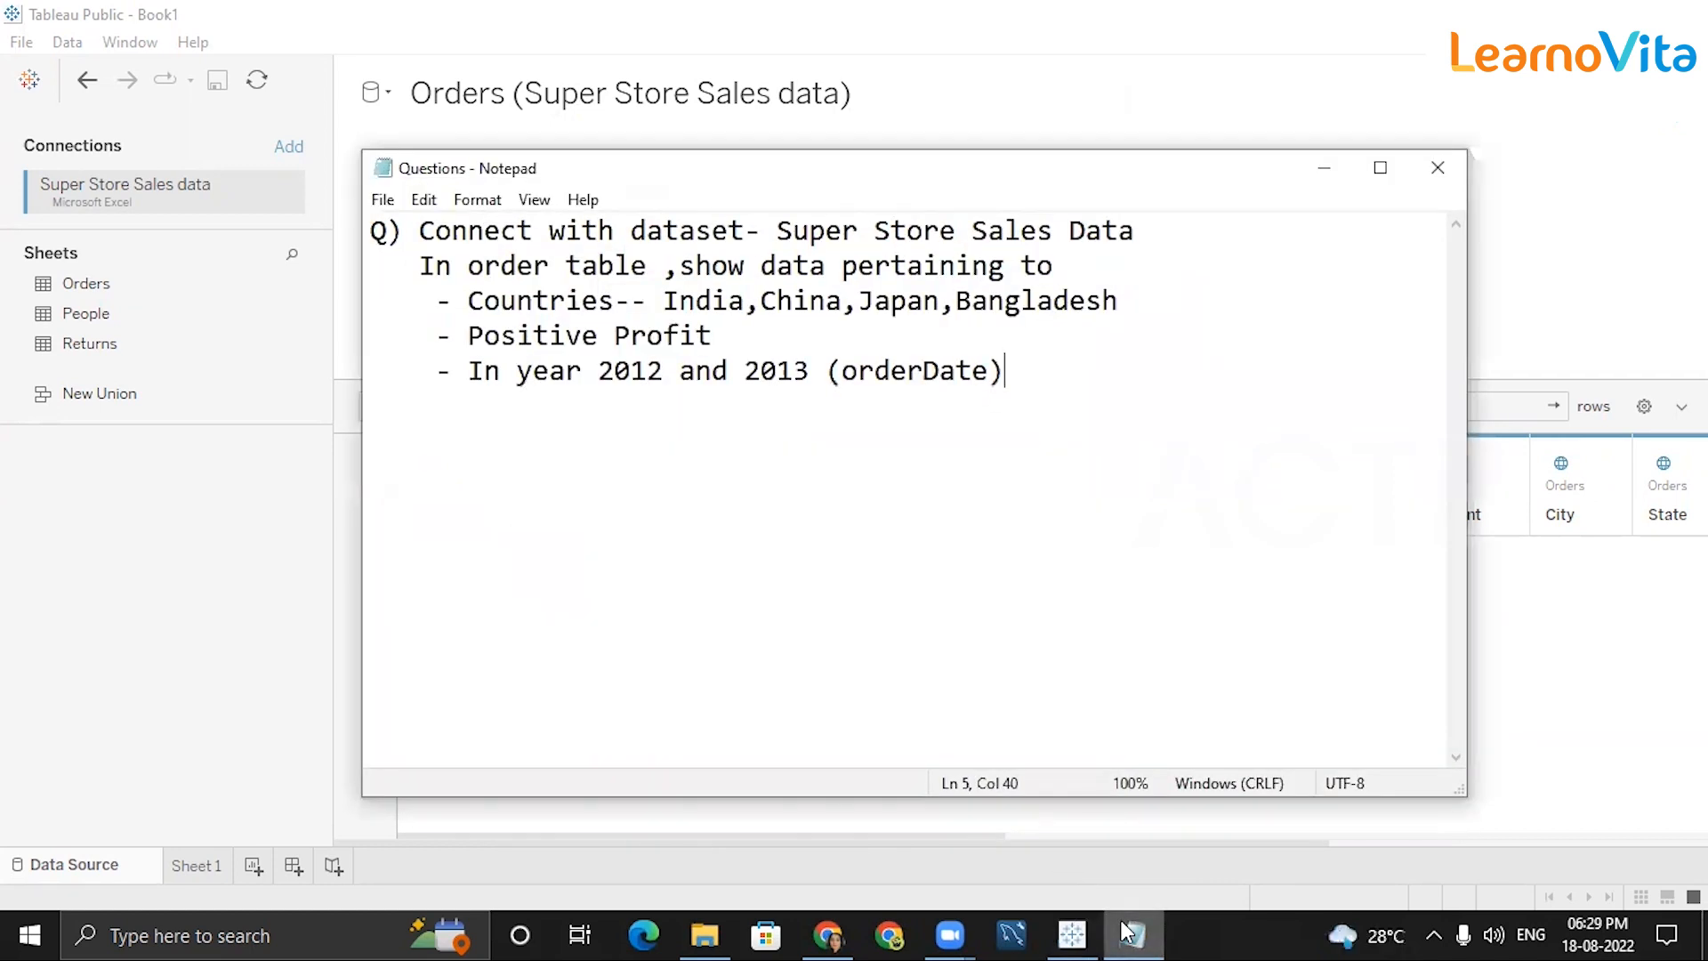
{"action": "left_click", "coordinate": [1128, 934]}
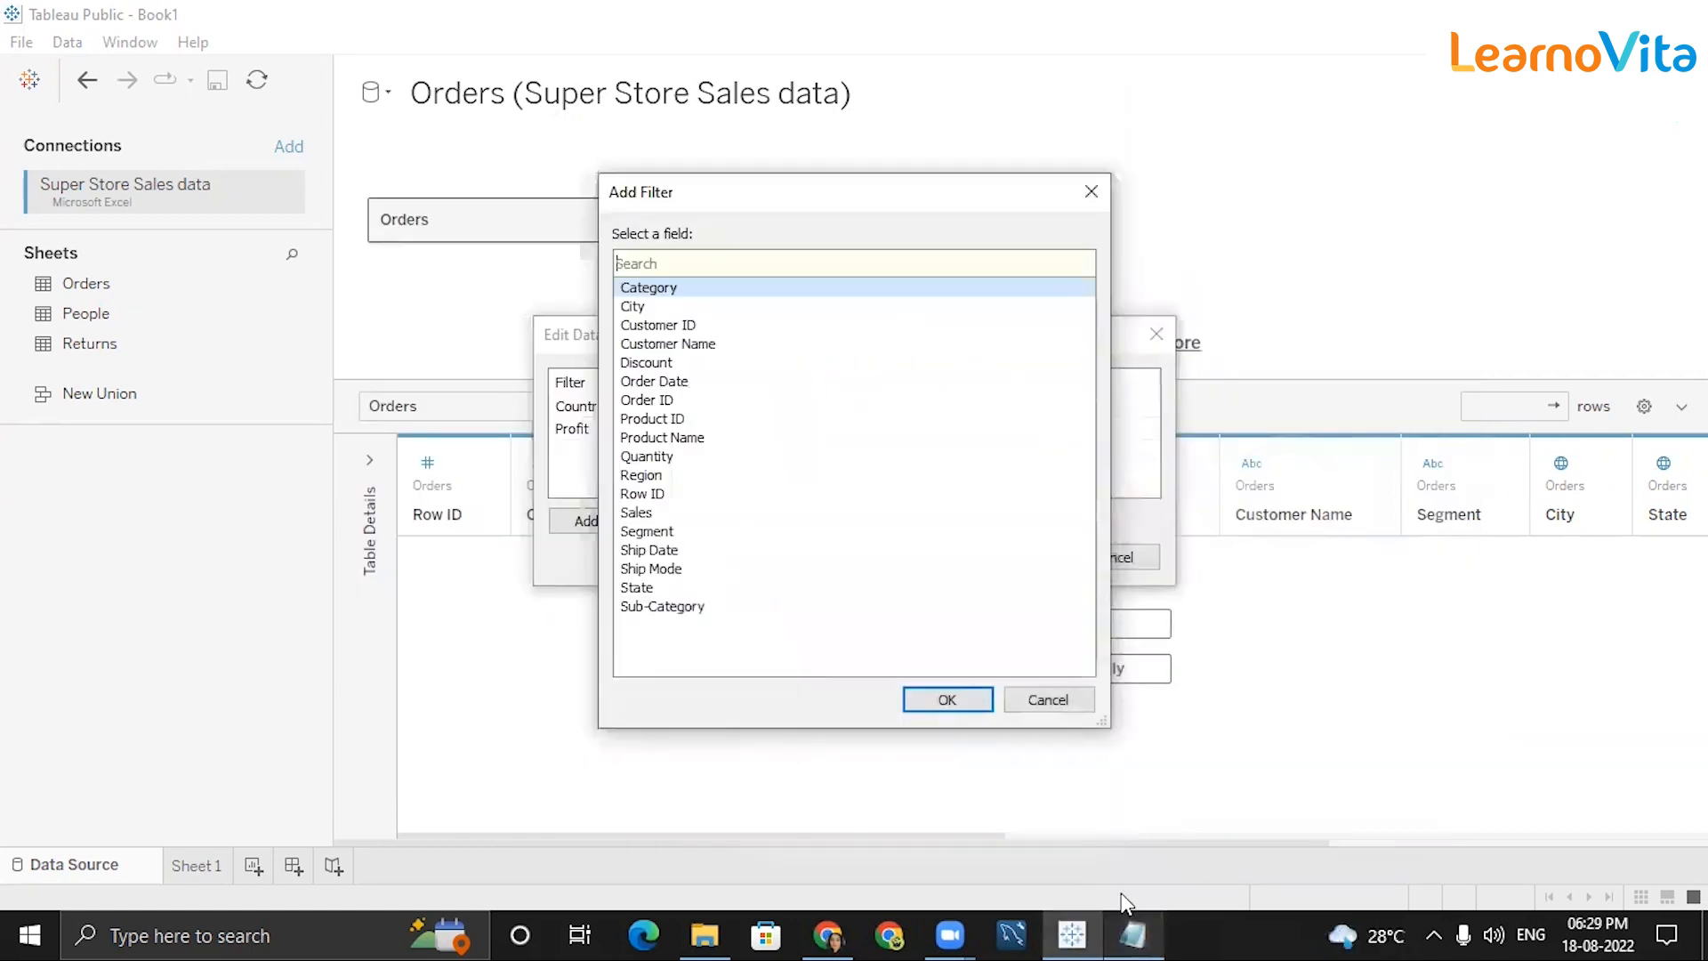
{"action": "left_click", "coordinate": [664, 382]}
{"action": "left_click", "coordinate": [932, 701]}
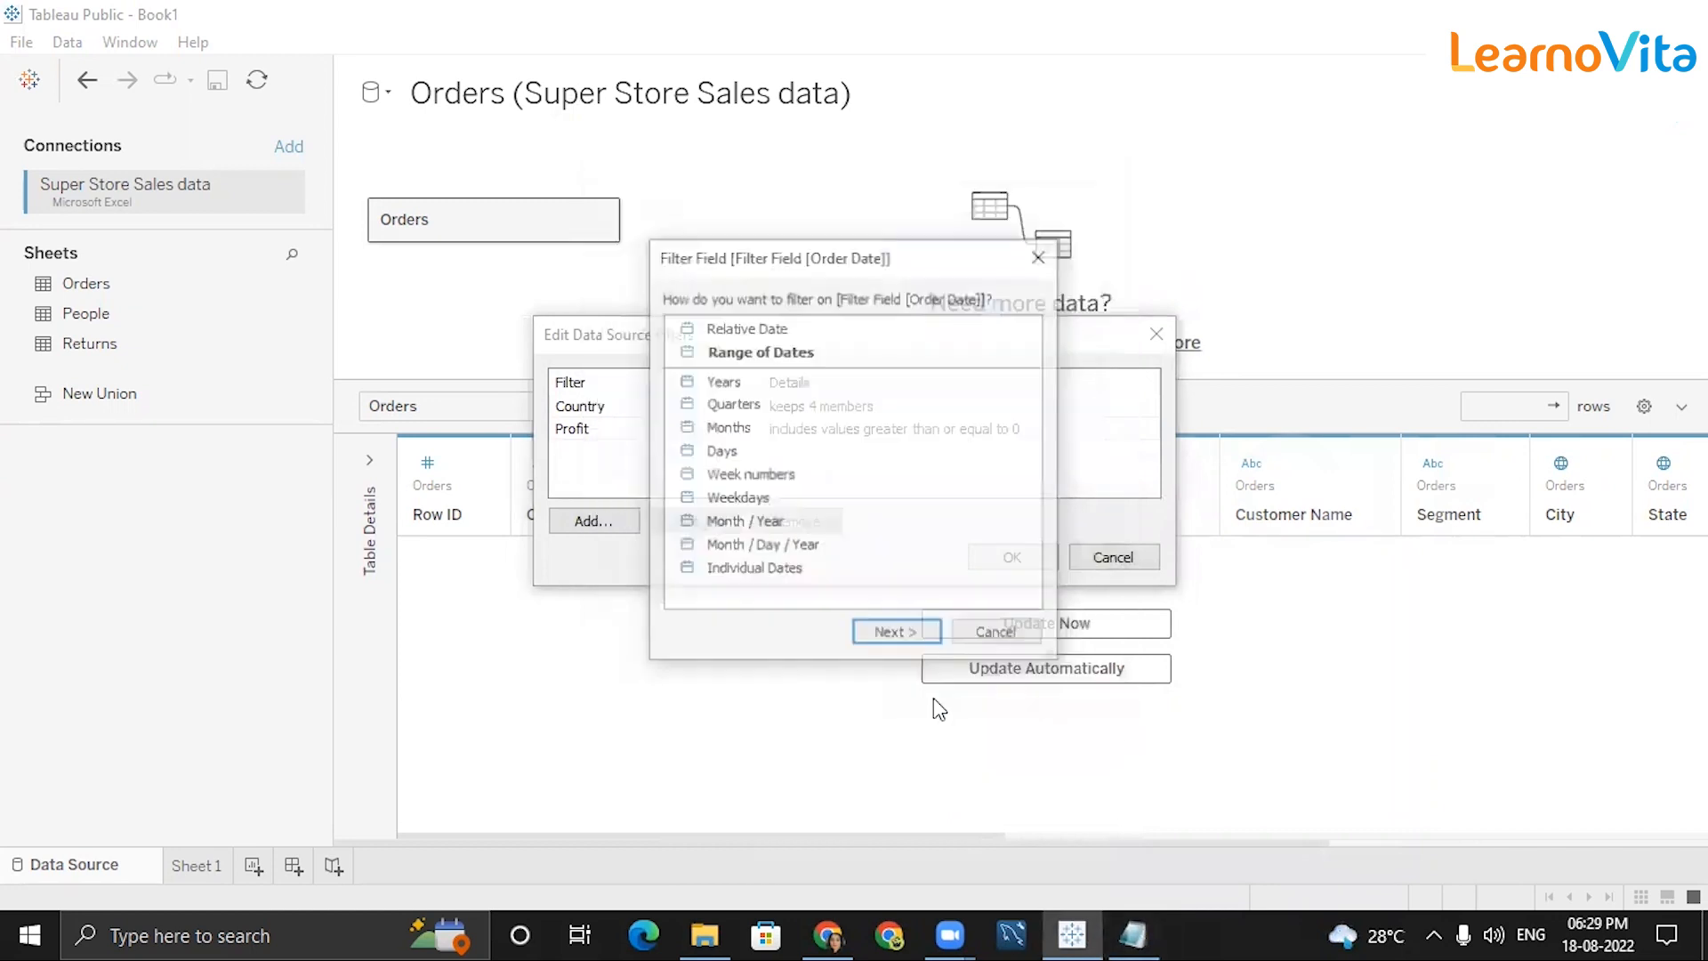
{"action": "left_click", "coordinate": [721, 382]}
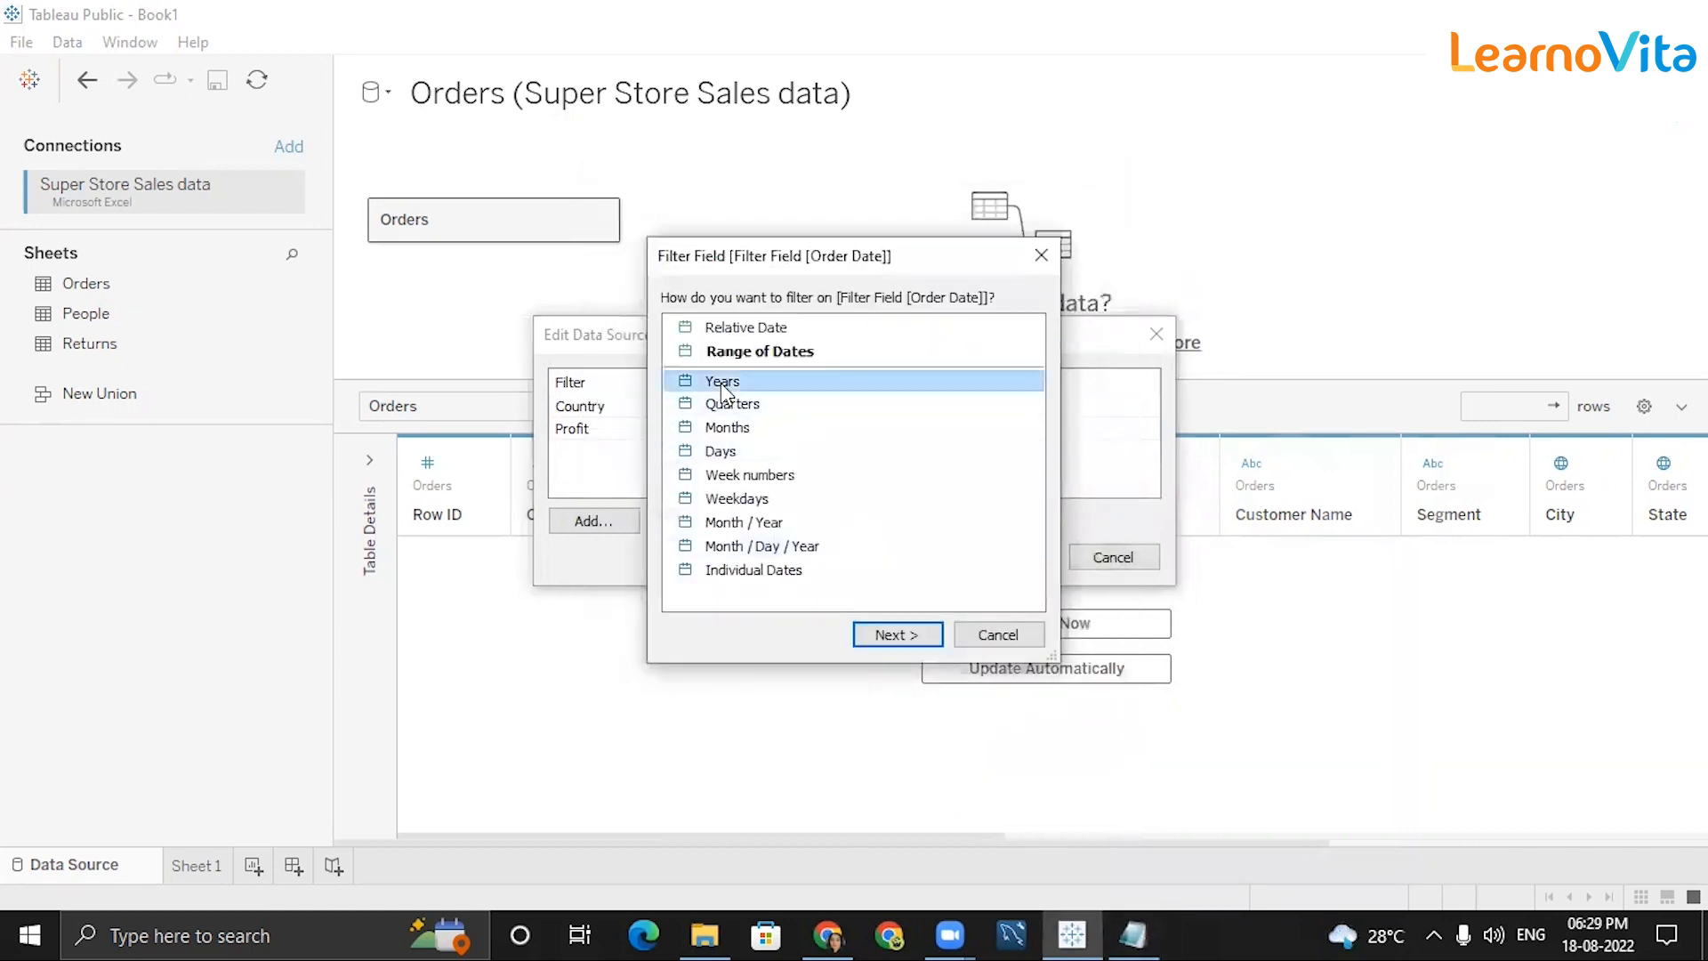
{"action": "left_click", "coordinate": [894, 634]}
Keep only years 2012 and 2013, then apply all filters and reload Orders to 1786 rows.
{"action": "left_click", "coordinate": [638, 290]}
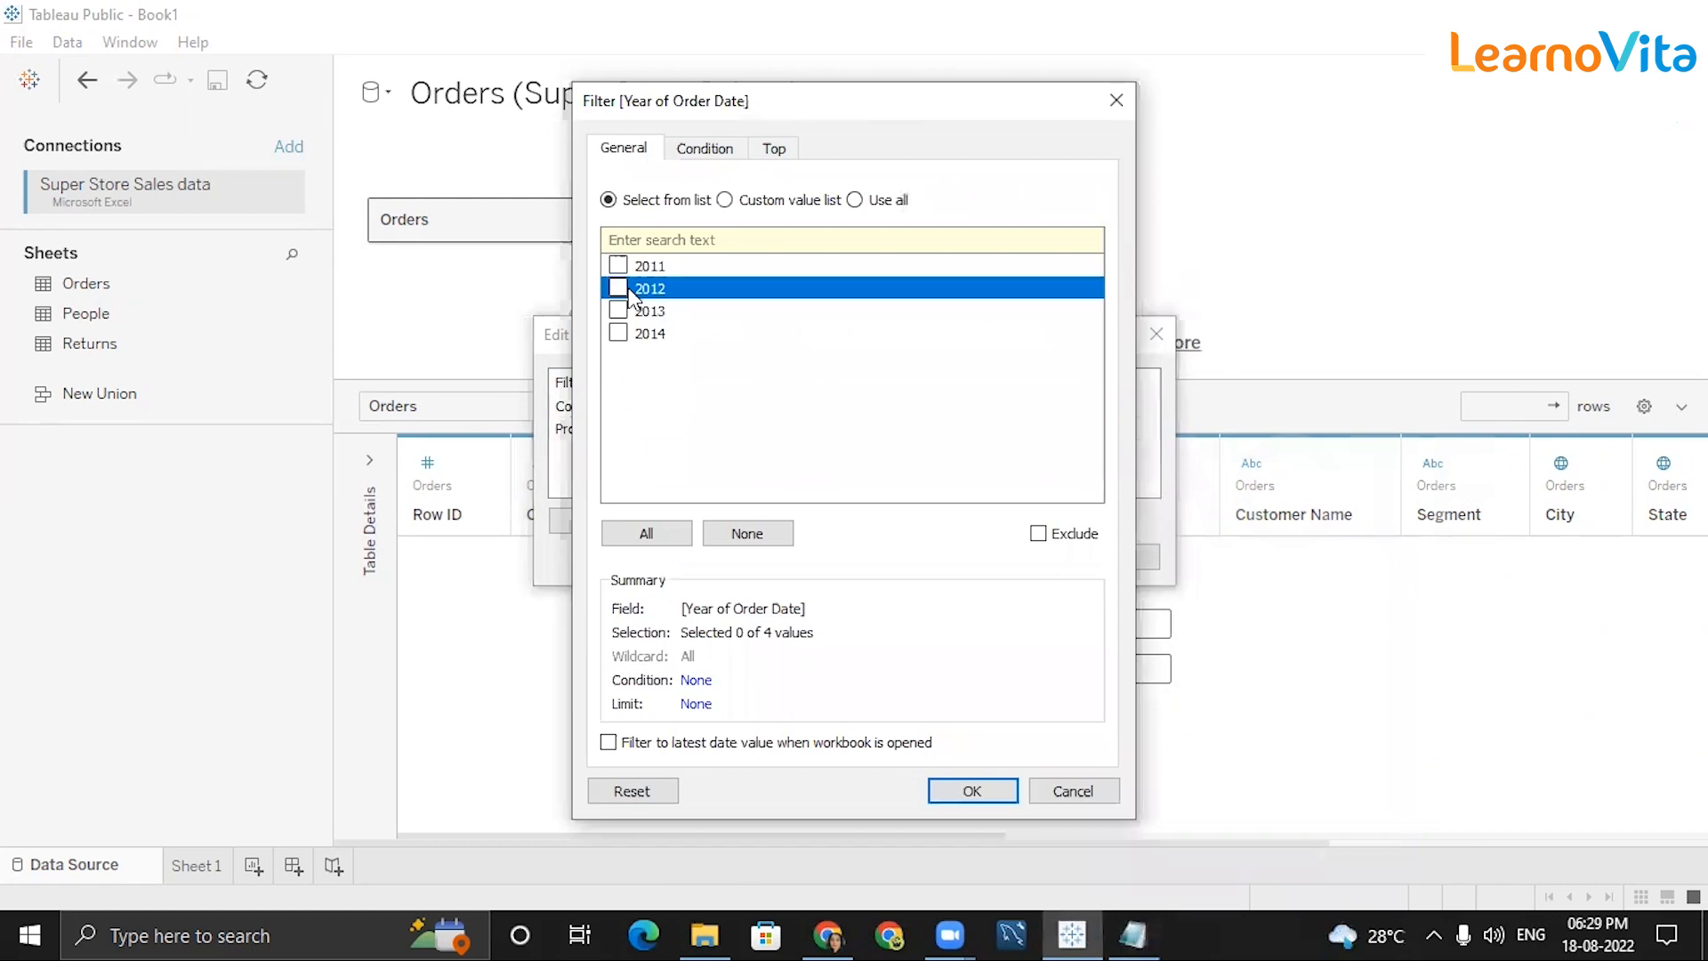
{"action": "left_click", "coordinate": [618, 288]}
{"action": "left_click", "coordinate": [619, 311]}
{"action": "left_click", "coordinate": [986, 799]}
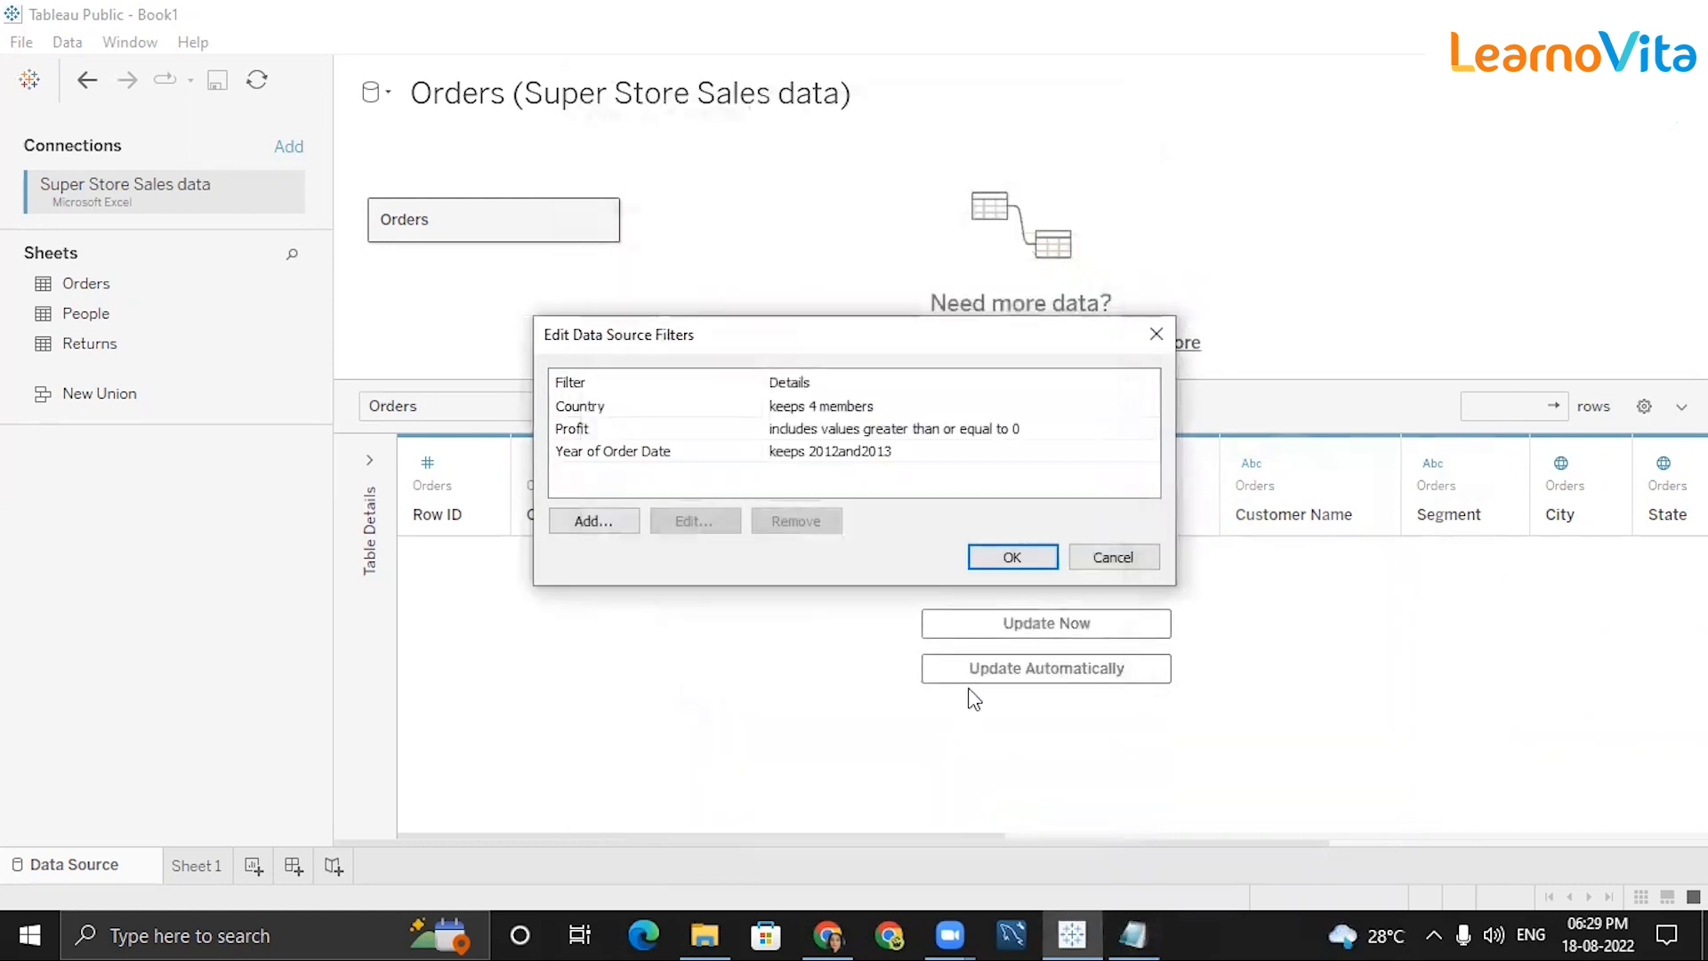
{"action": "left_click", "coordinate": [984, 558]}
{"action": "left_click", "coordinate": [973, 622]}
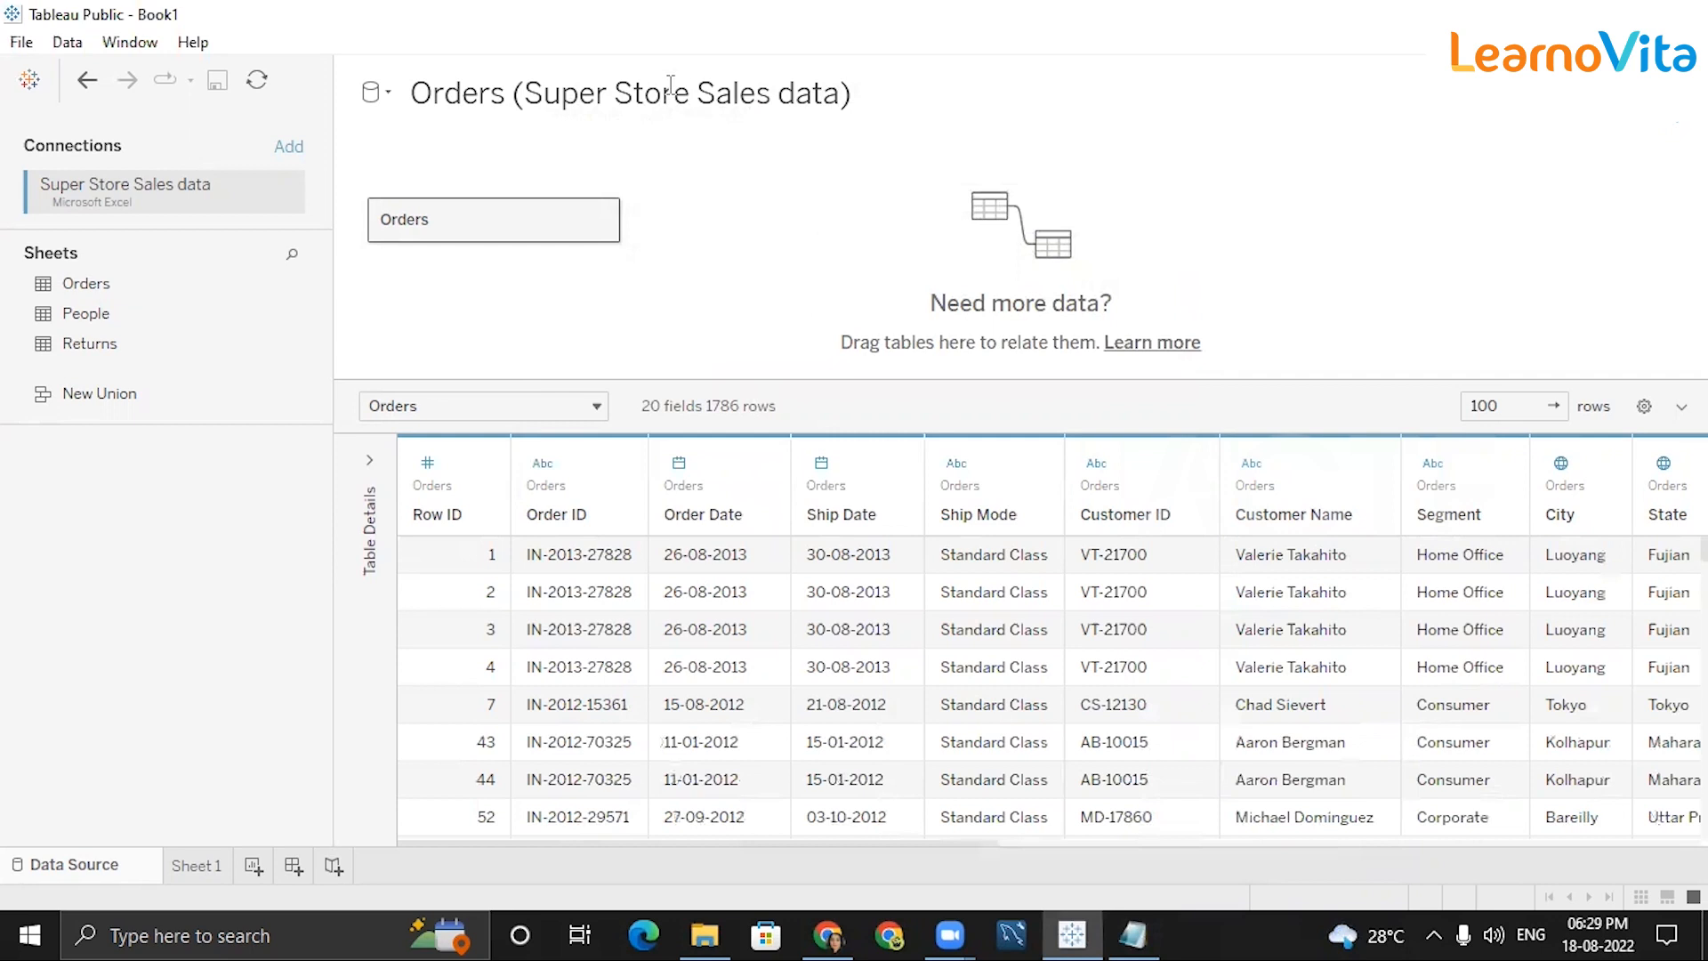
Delete the Country and Year of Order Date data source filters, keeping only the Profit filter.
{"action": "left_click", "coordinate": [1682, 116]}
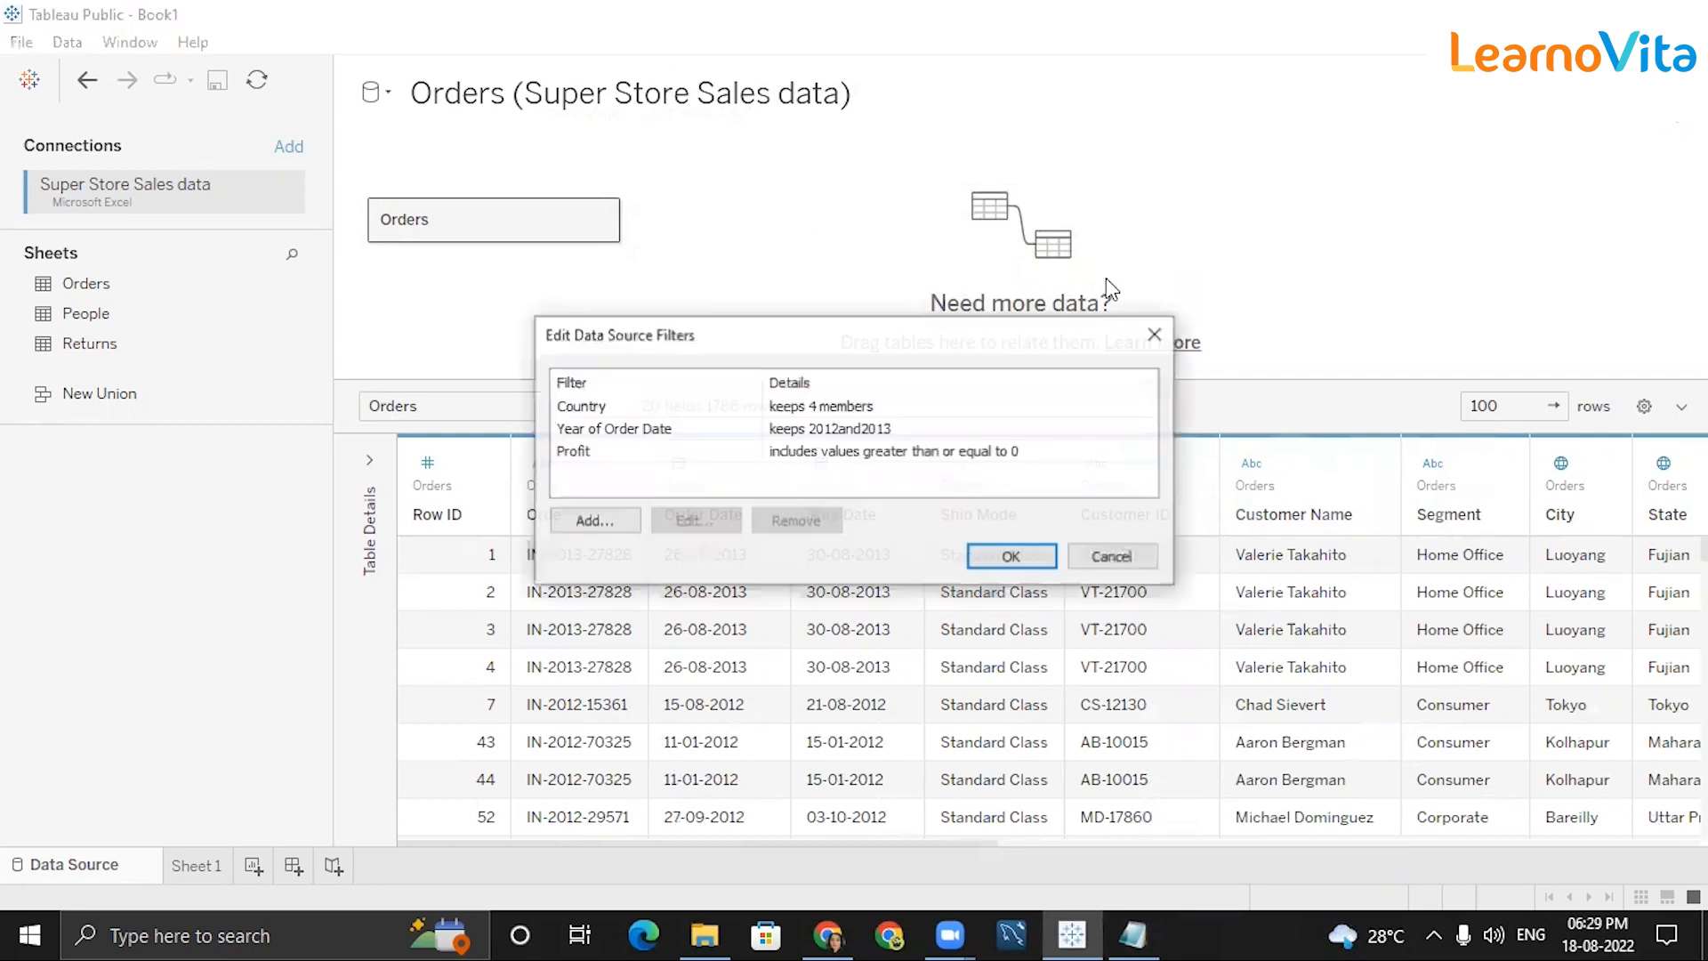
{"action": "left_click", "coordinate": [730, 409]}
{"action": "left_click", "coordinate": [833, 523]}
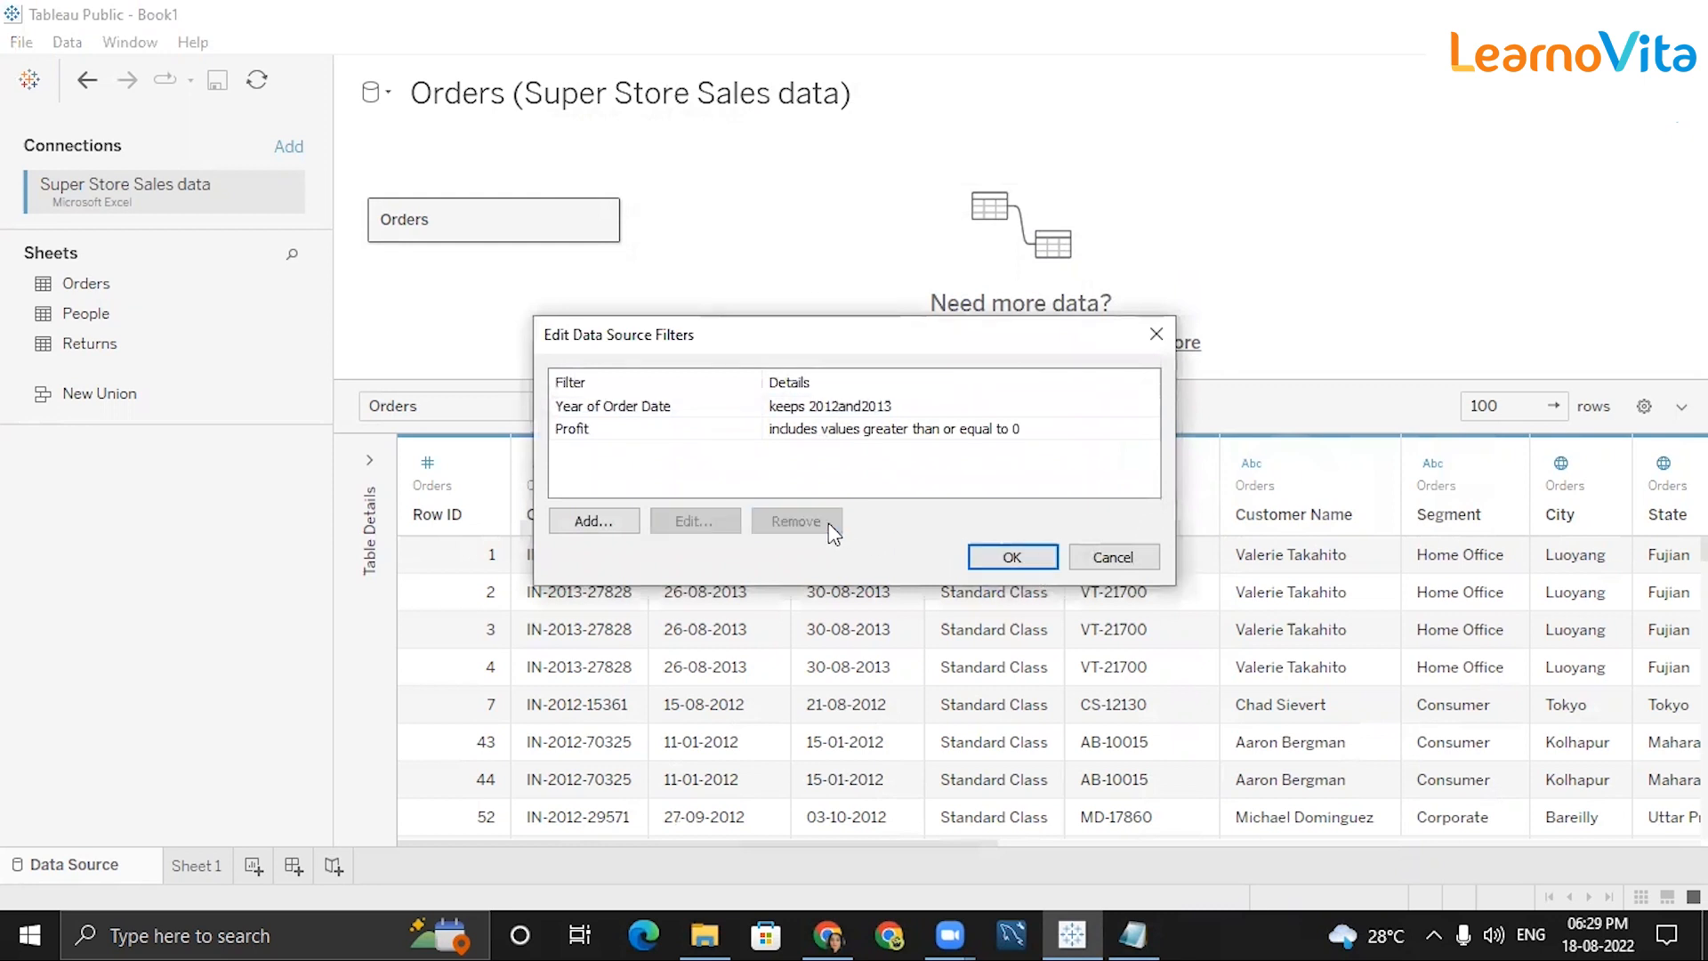
{"action": "left_click", "coordinate": [785, 411]}
{"action": "left_click", "coordinate": [798, 520]}
{"action": "key", "text": "Return"}
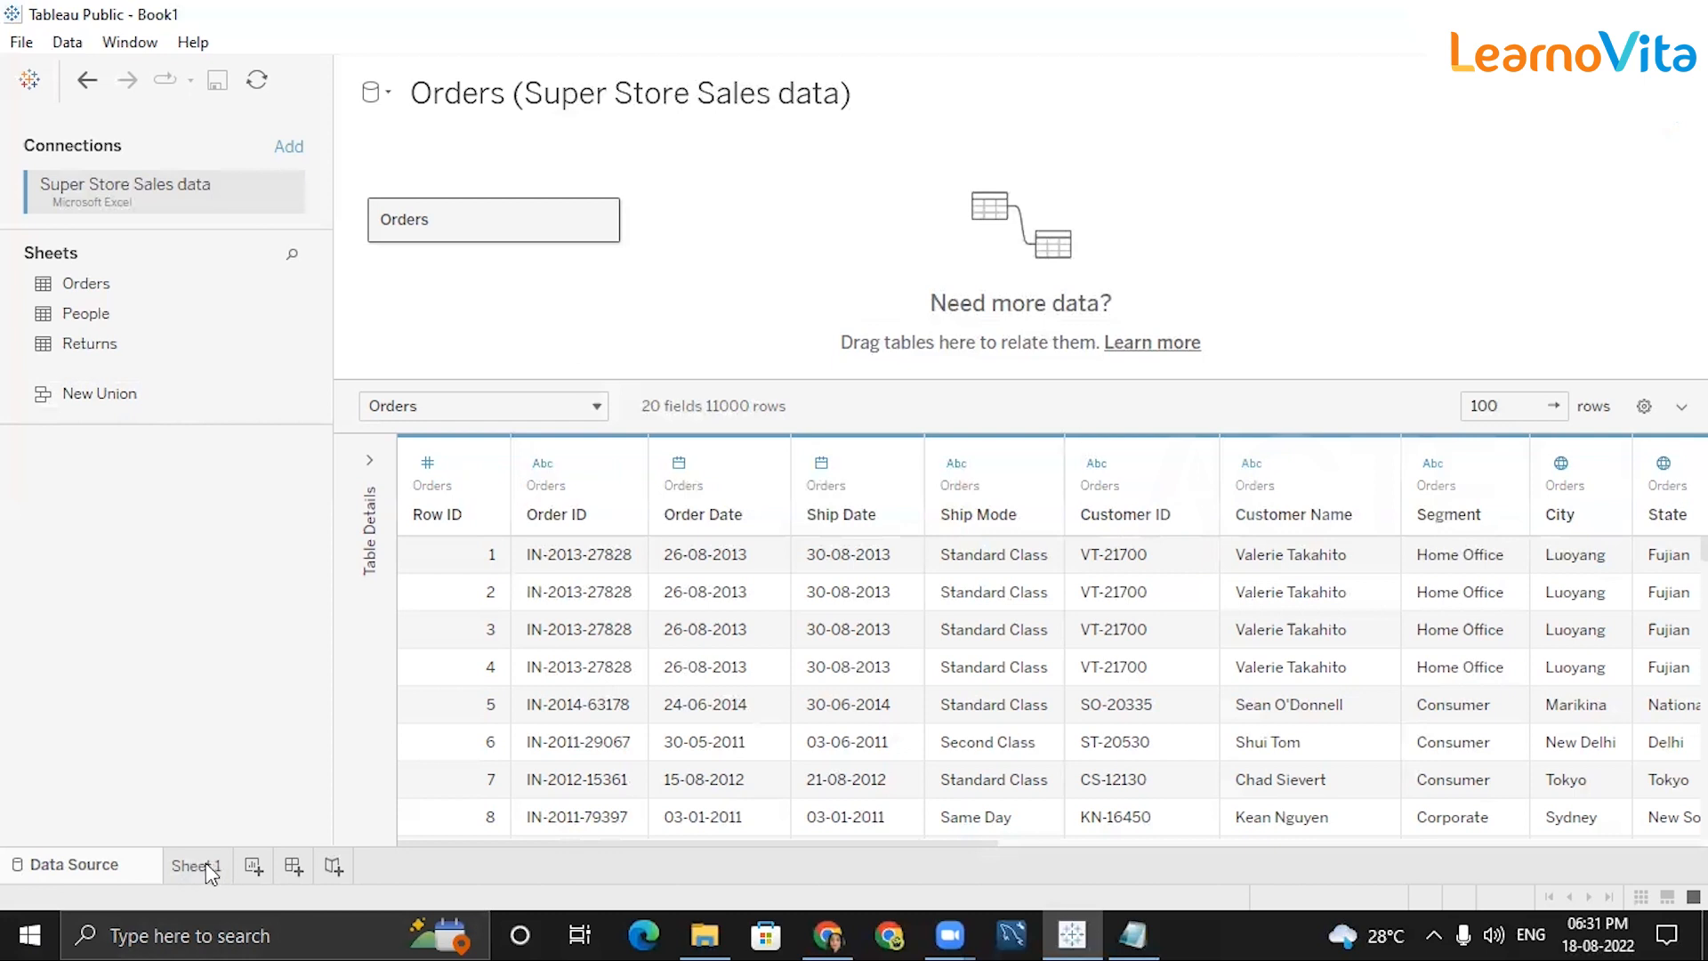
Switch from the data source to Sheet 1 and add new blank worksheets.
{"action": "left_click", "coordinate": [197, 866]}
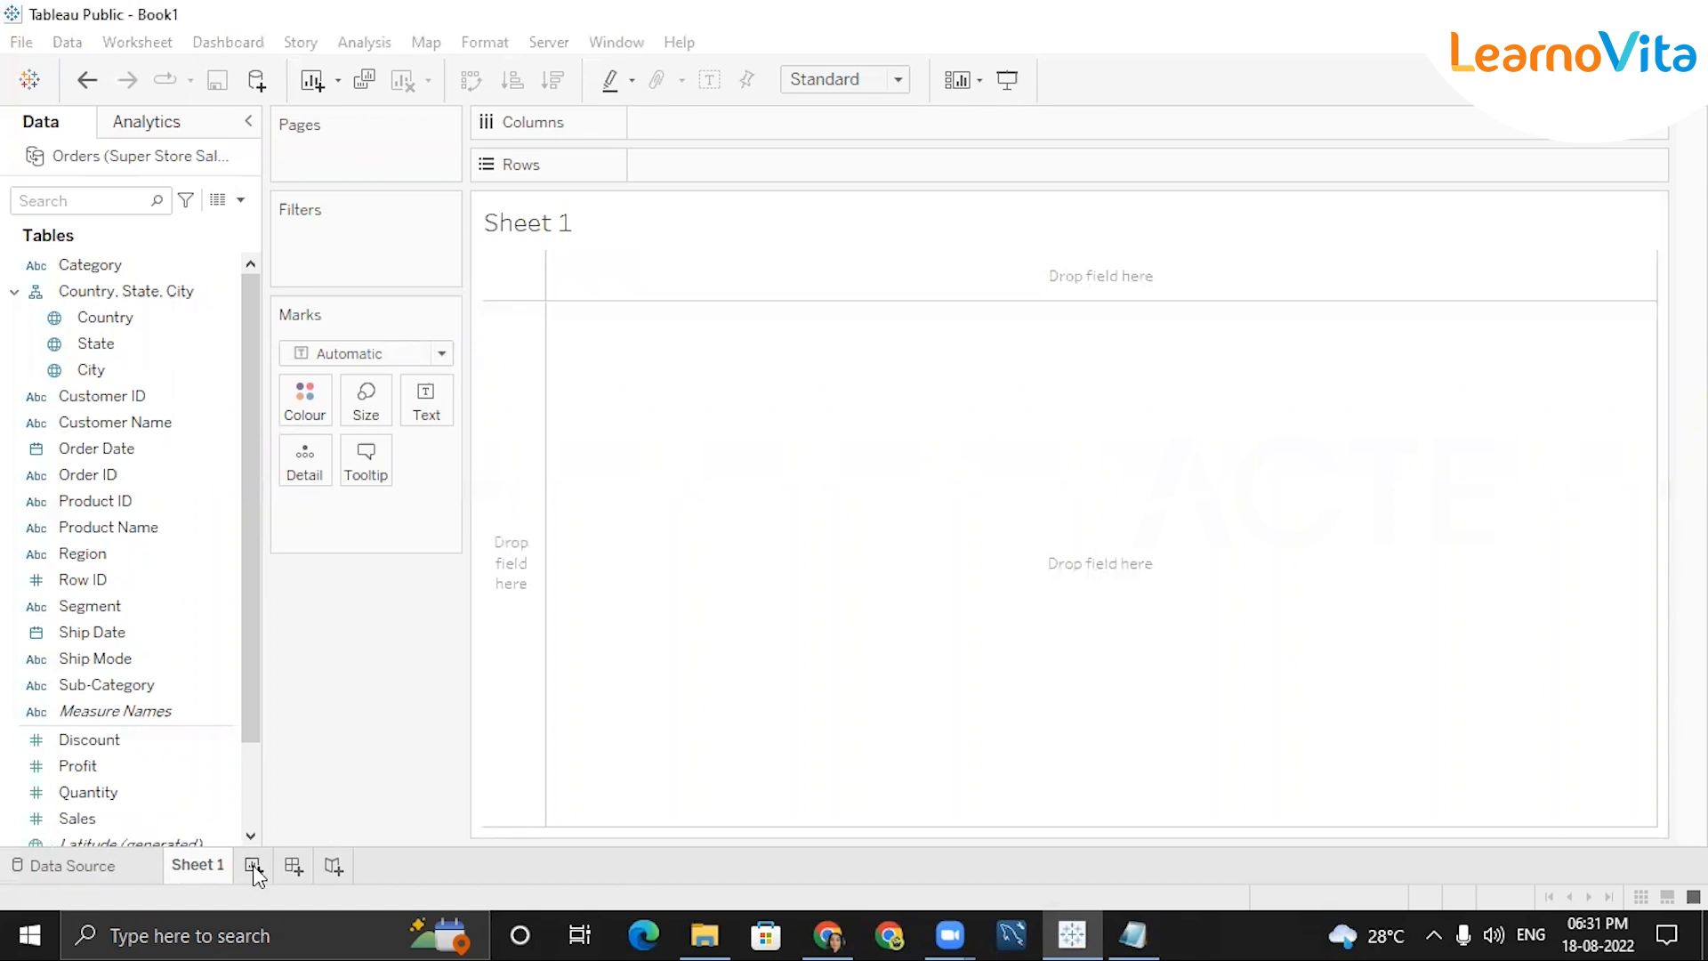
{"action": "left_click", "coordinate": [253, 866]}
{"action": "left_click", "coordinate": [324, 867]}
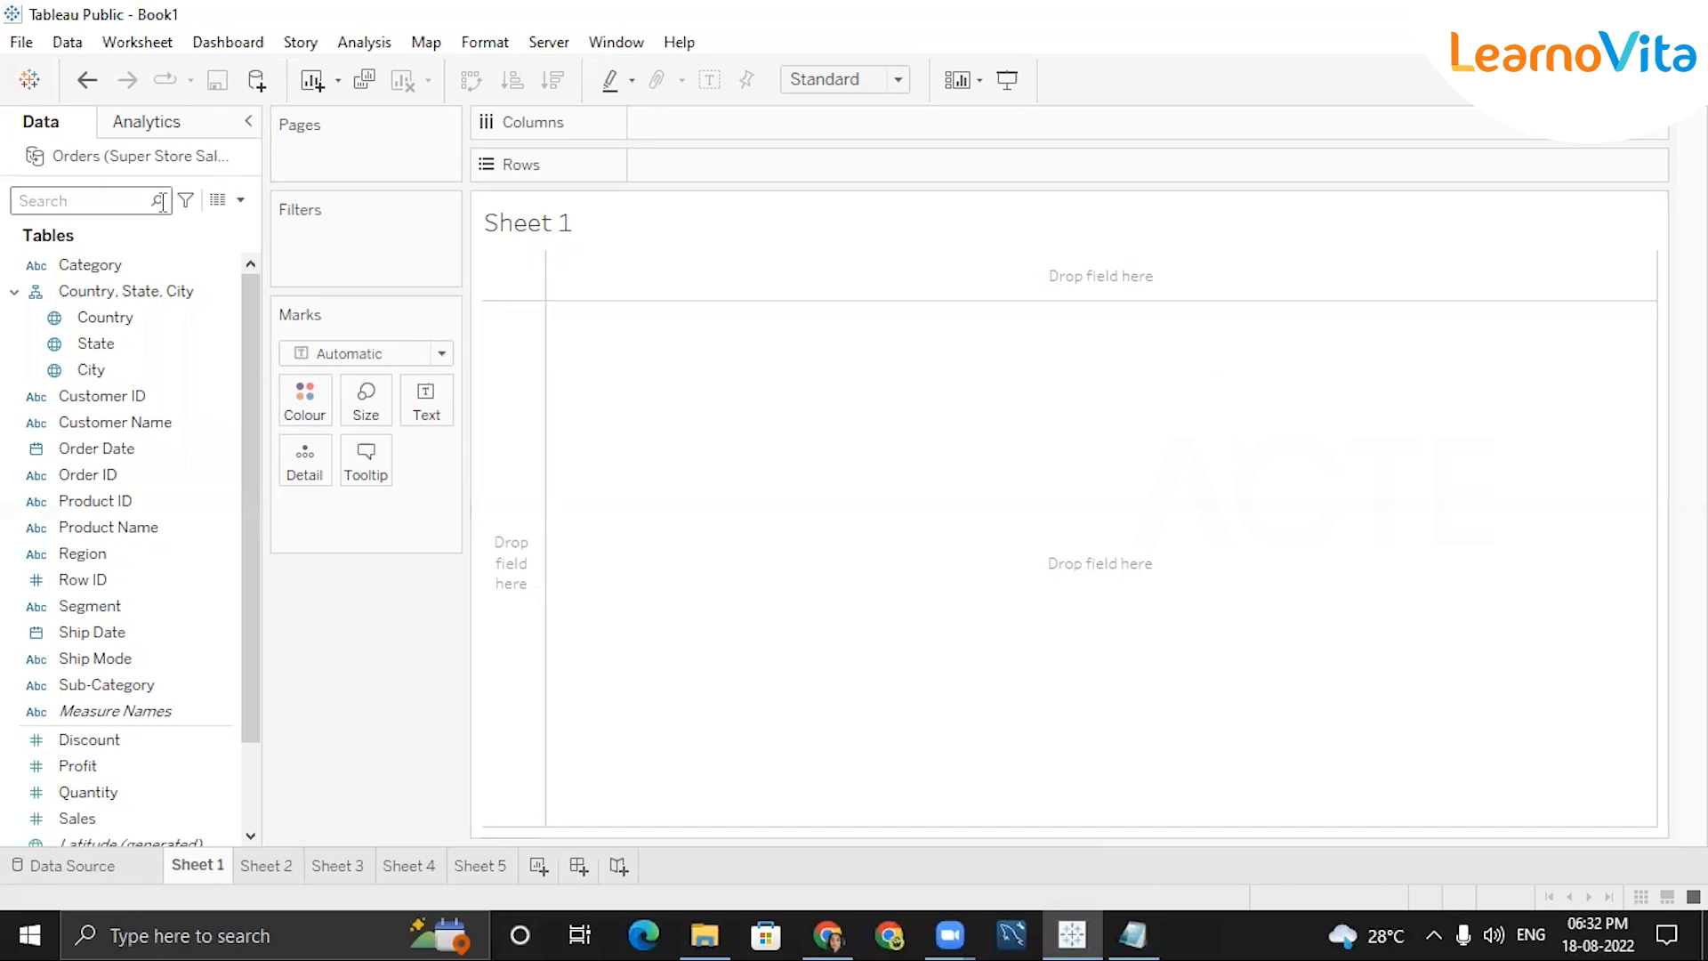
{"action": "left_click", "coordinate": [143, 344]}
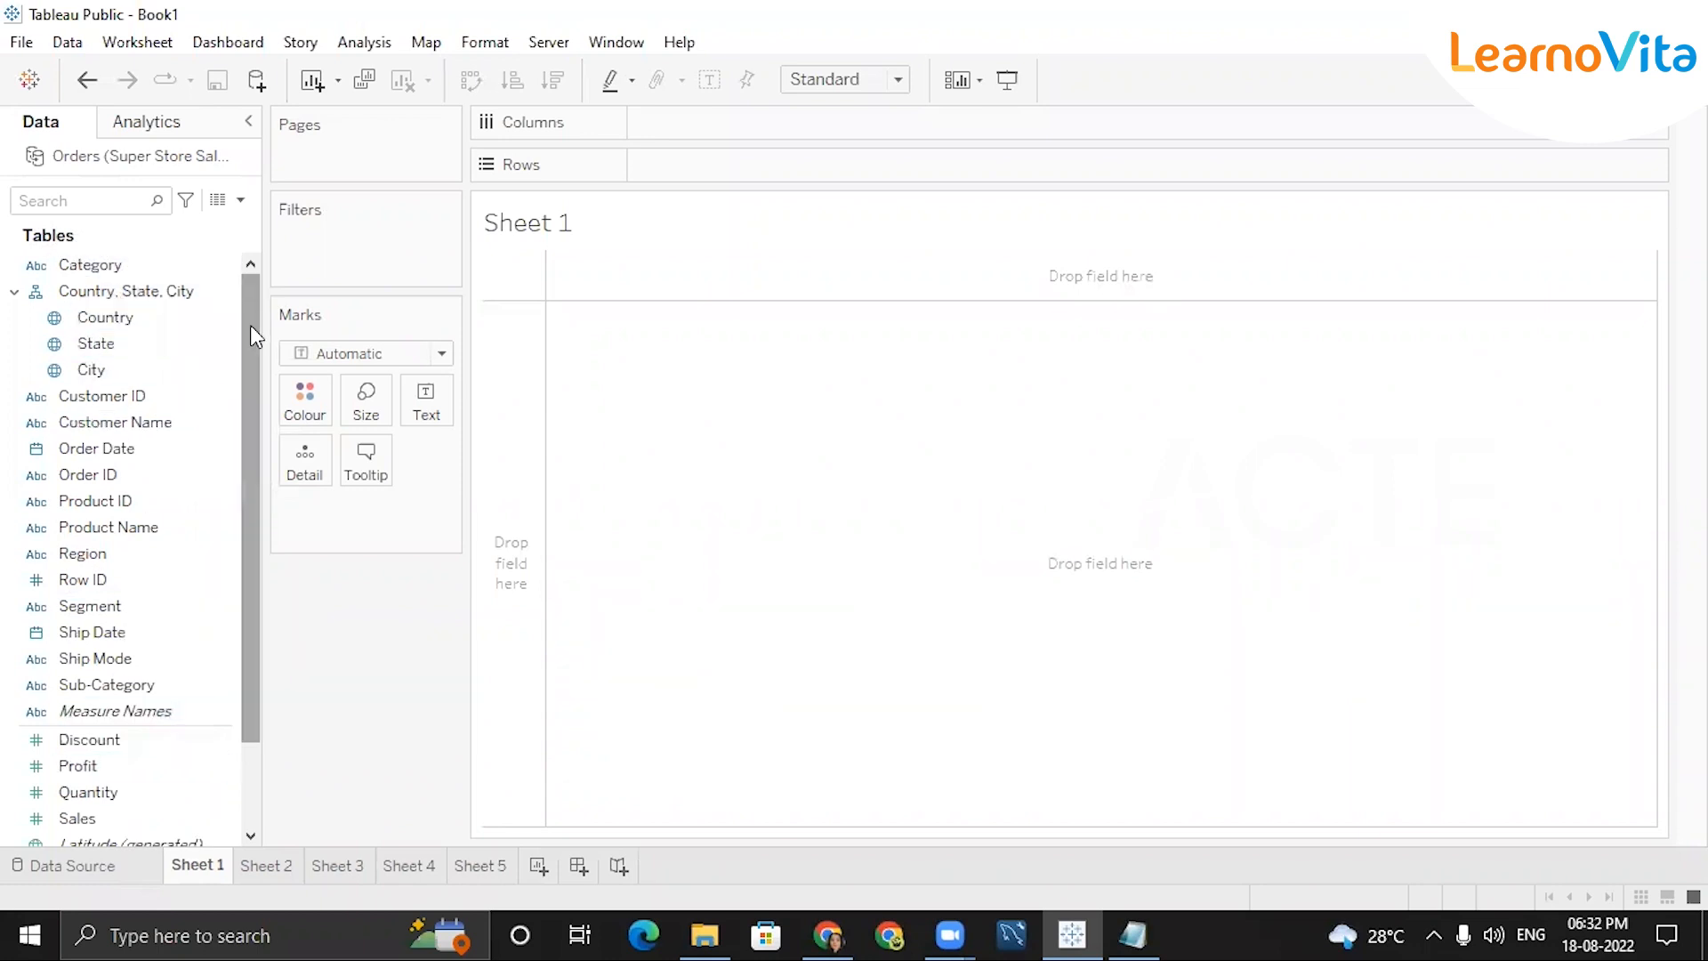
{"action": "scroll", "coordinate": [252, 338], "scroll_direction": "down", "scroll_amount": 1}
{"action": "left_click_drag", "start_coordinate": [250, 346], "coordinate": [250, 430]}
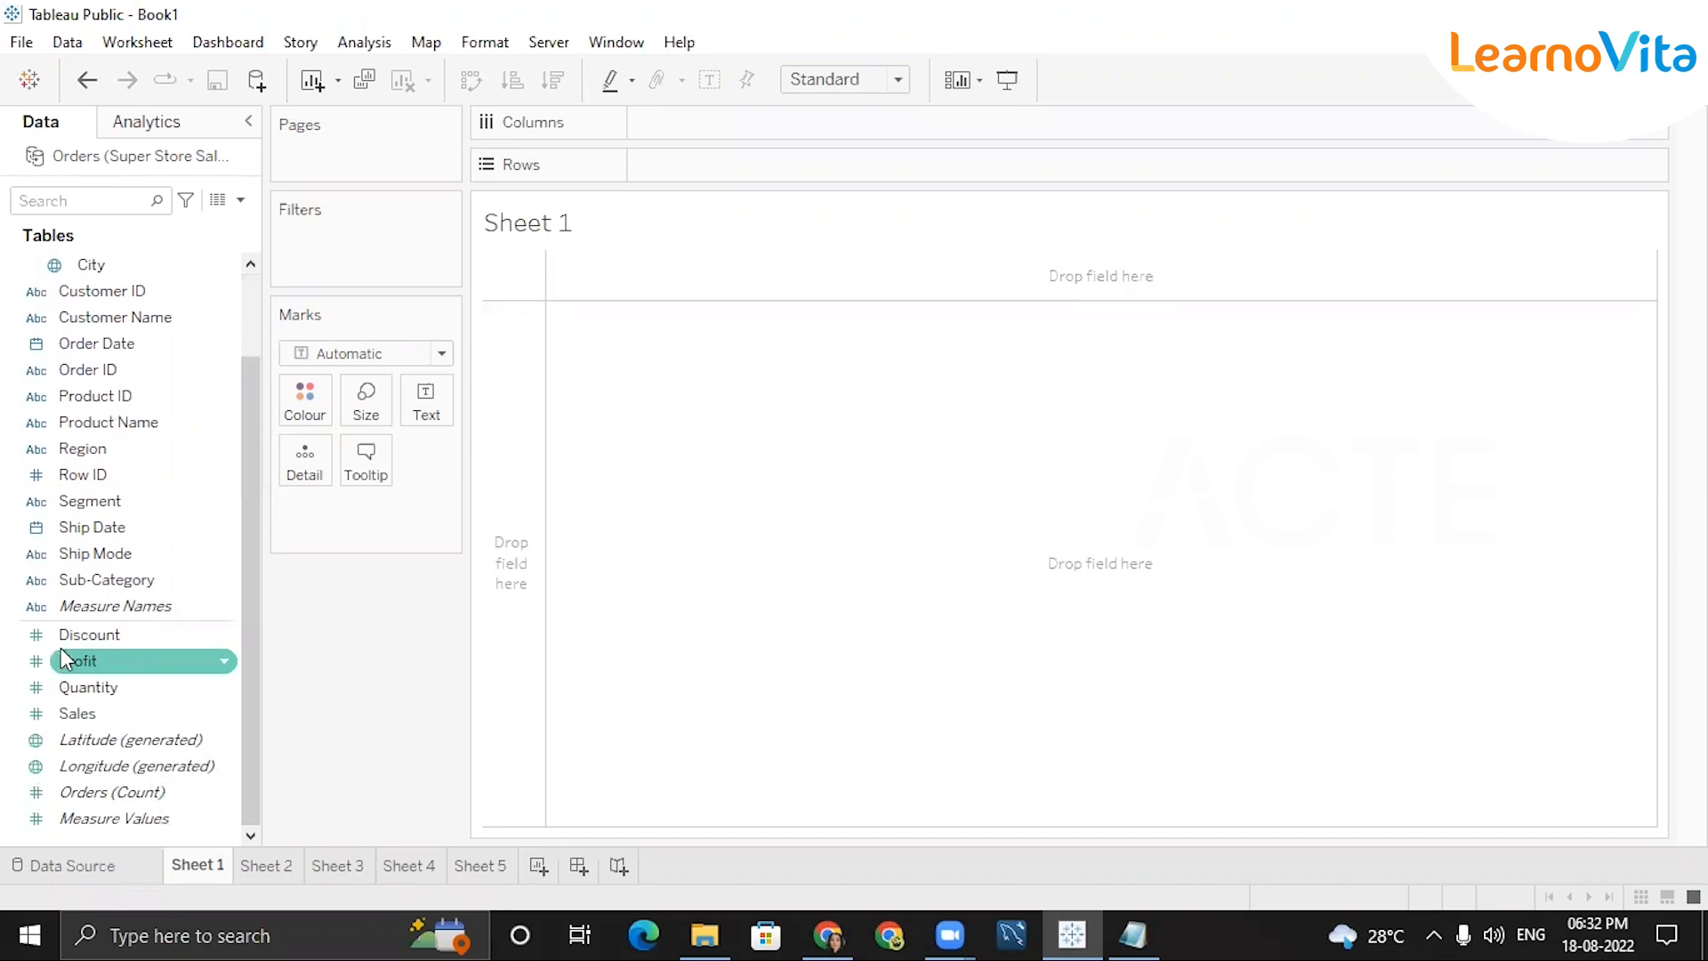
{"action": "left_click_drag", "start_coordinate": [247, 516], "coordinate": [246, 398]}
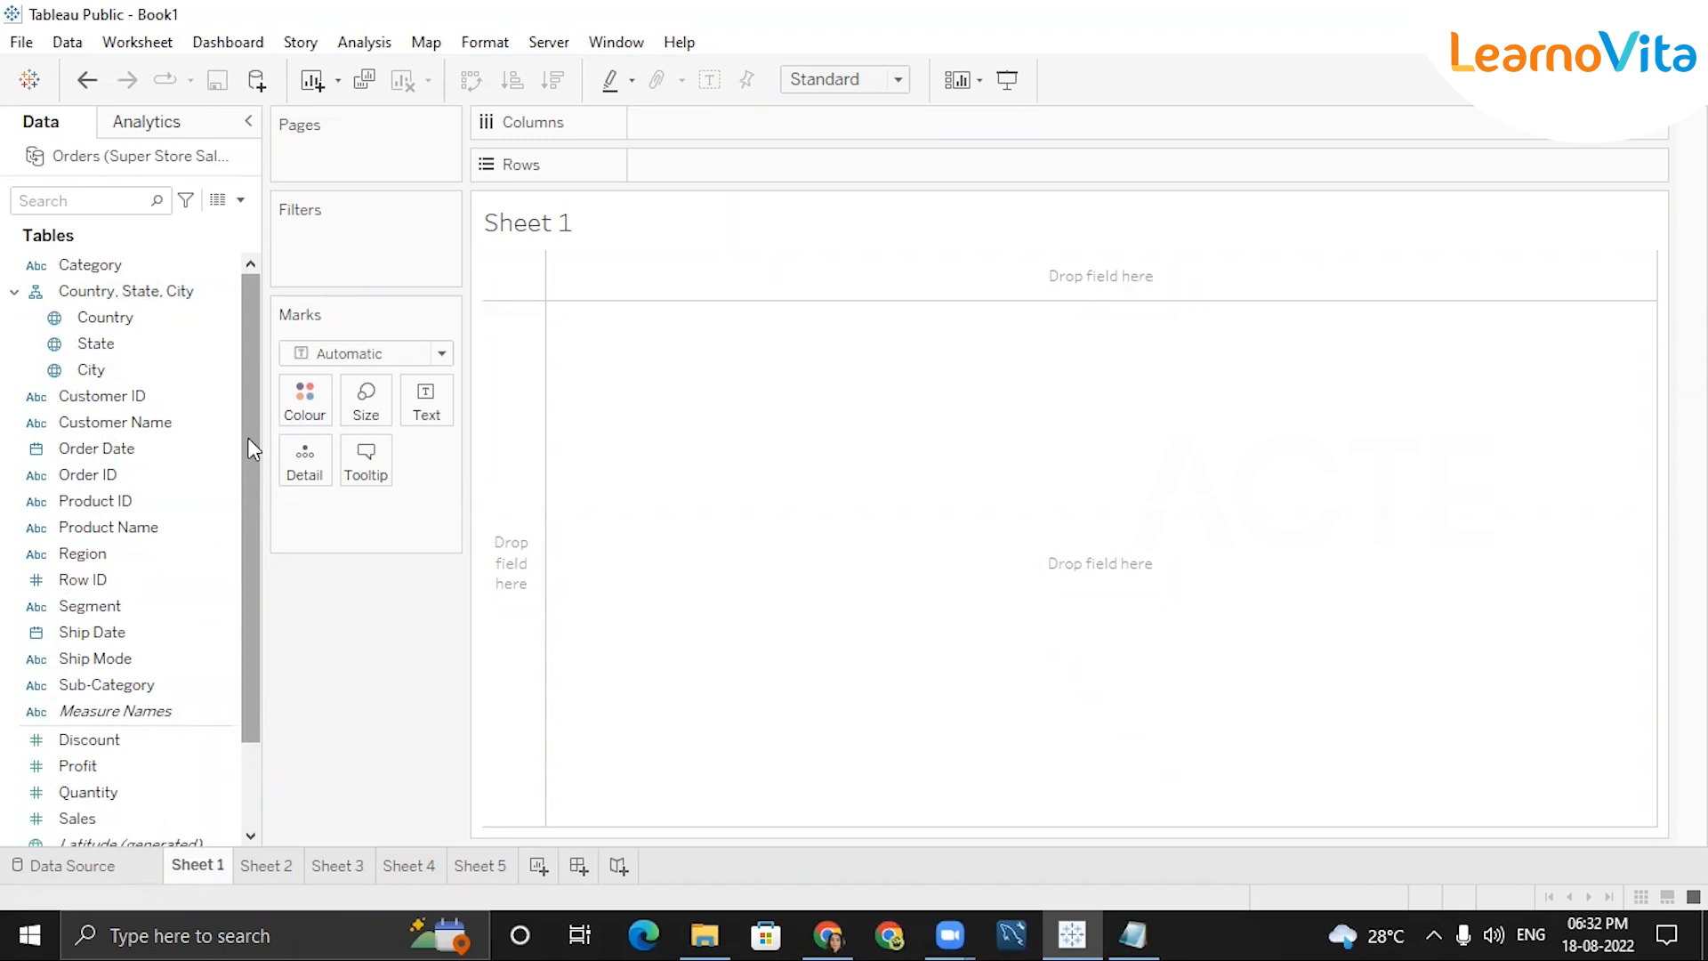
{"action": "left_click_drag", "start_coordinate": [249, 437], "coordinate": [248, 522]}
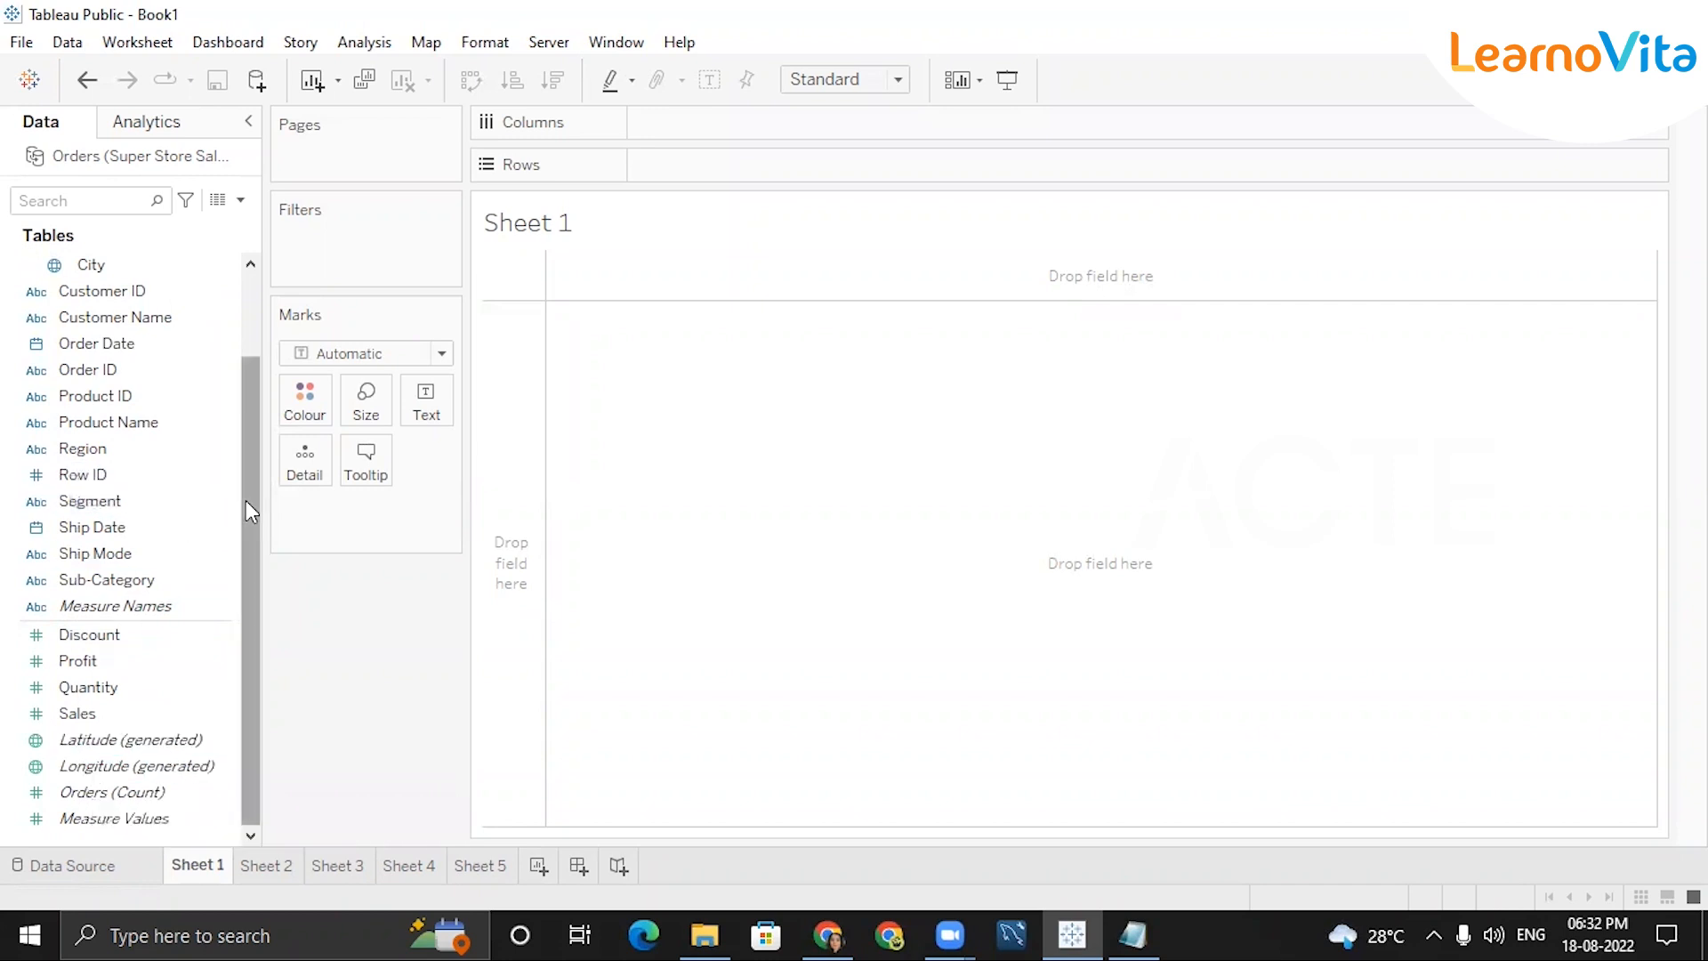
{"action": "left_click_drag", "start_coordinate": [246, 500], "coordinate": [253, 415]}
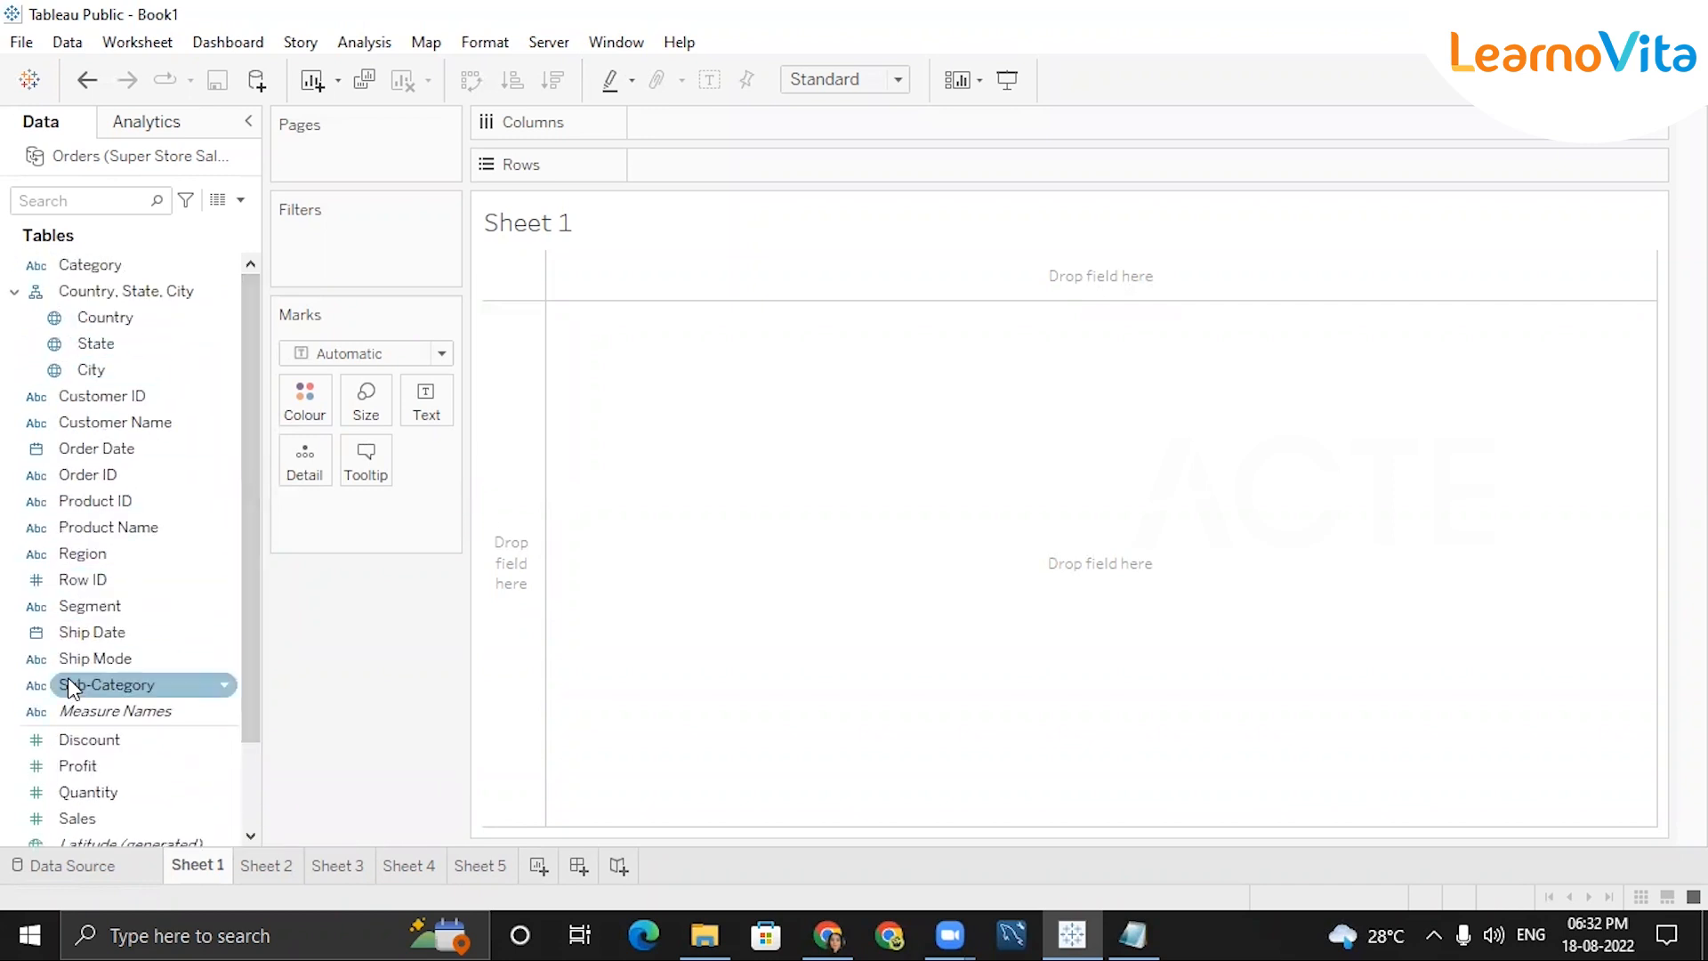
{"action": "left_click_drag", "start_coordinate": [245, 352], "coordinate": [237, 638]}
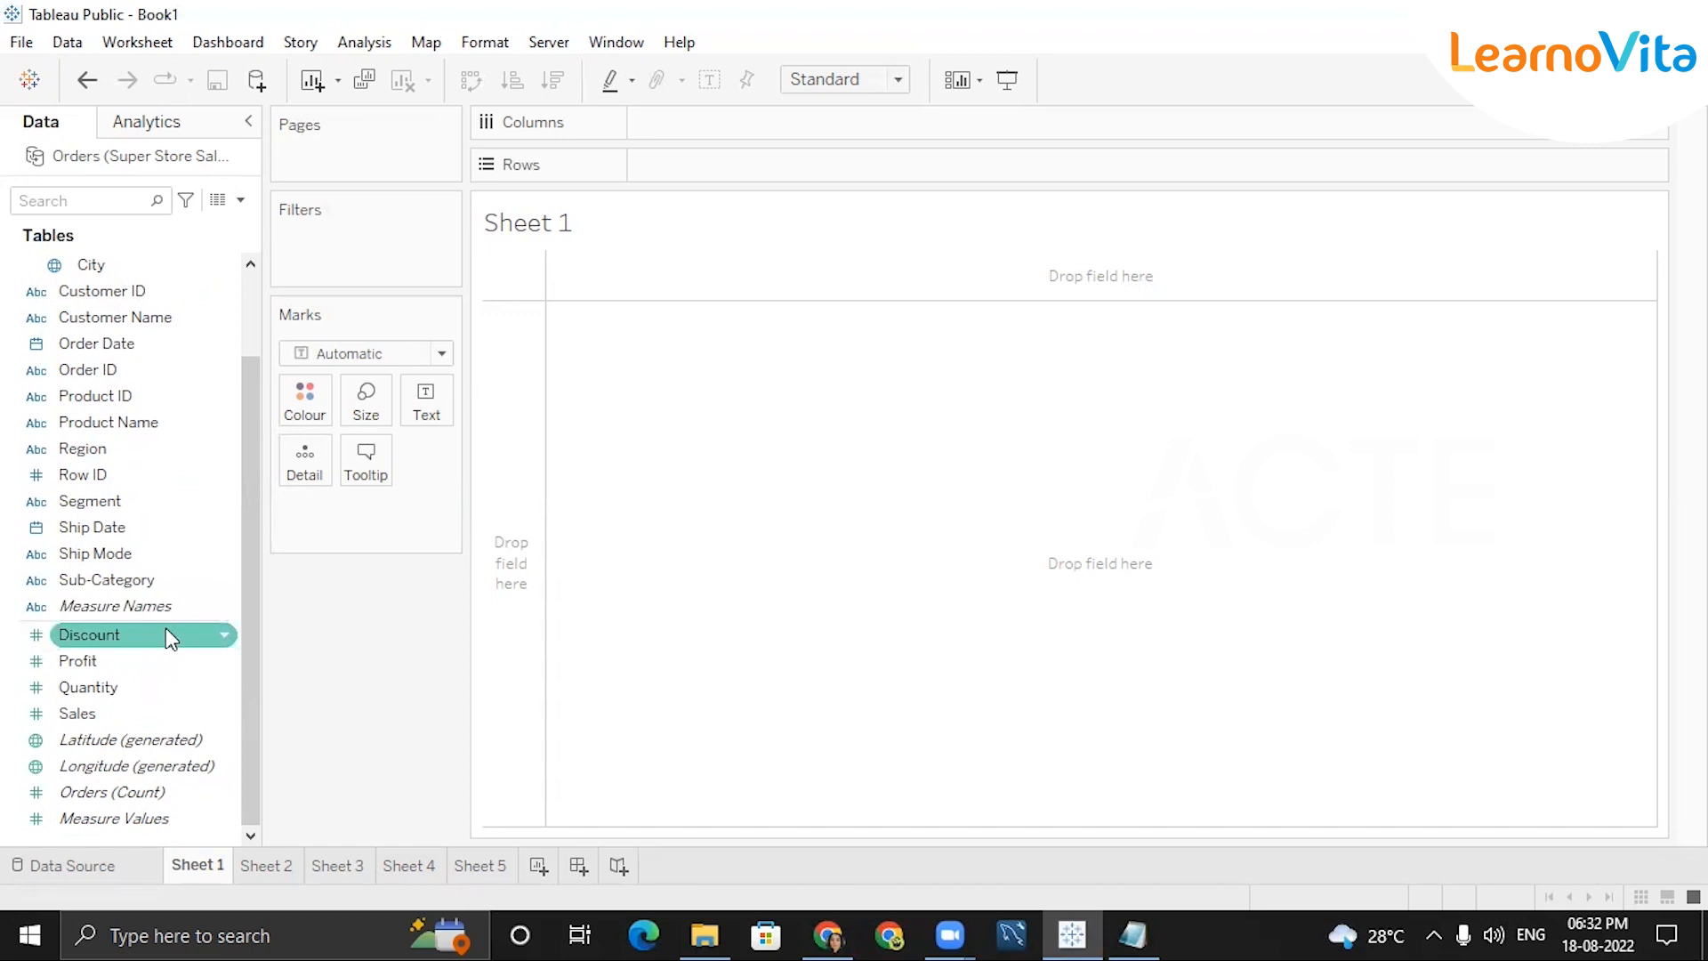
{"action": "scroll", "coordinate": [148, 617], "scroll_direction": "up", "scroll_amount": 2}
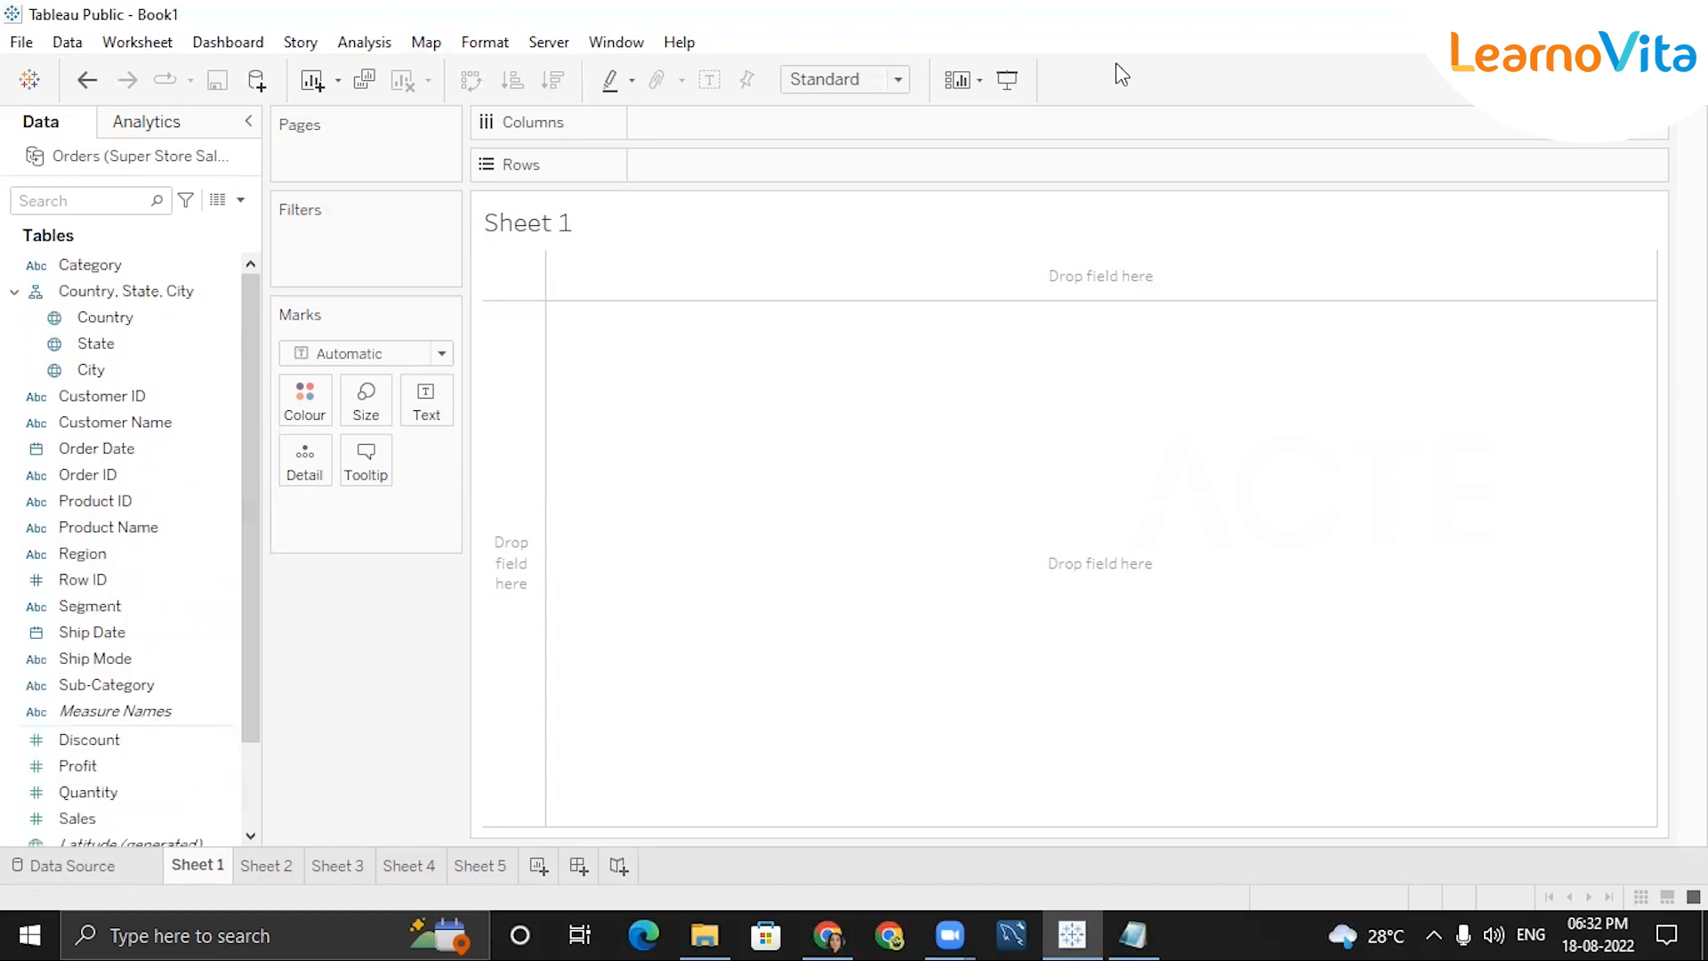
{"action": "double_click", "coordinate": [792, 346]}
{"action": "type", "text": "dimes"}
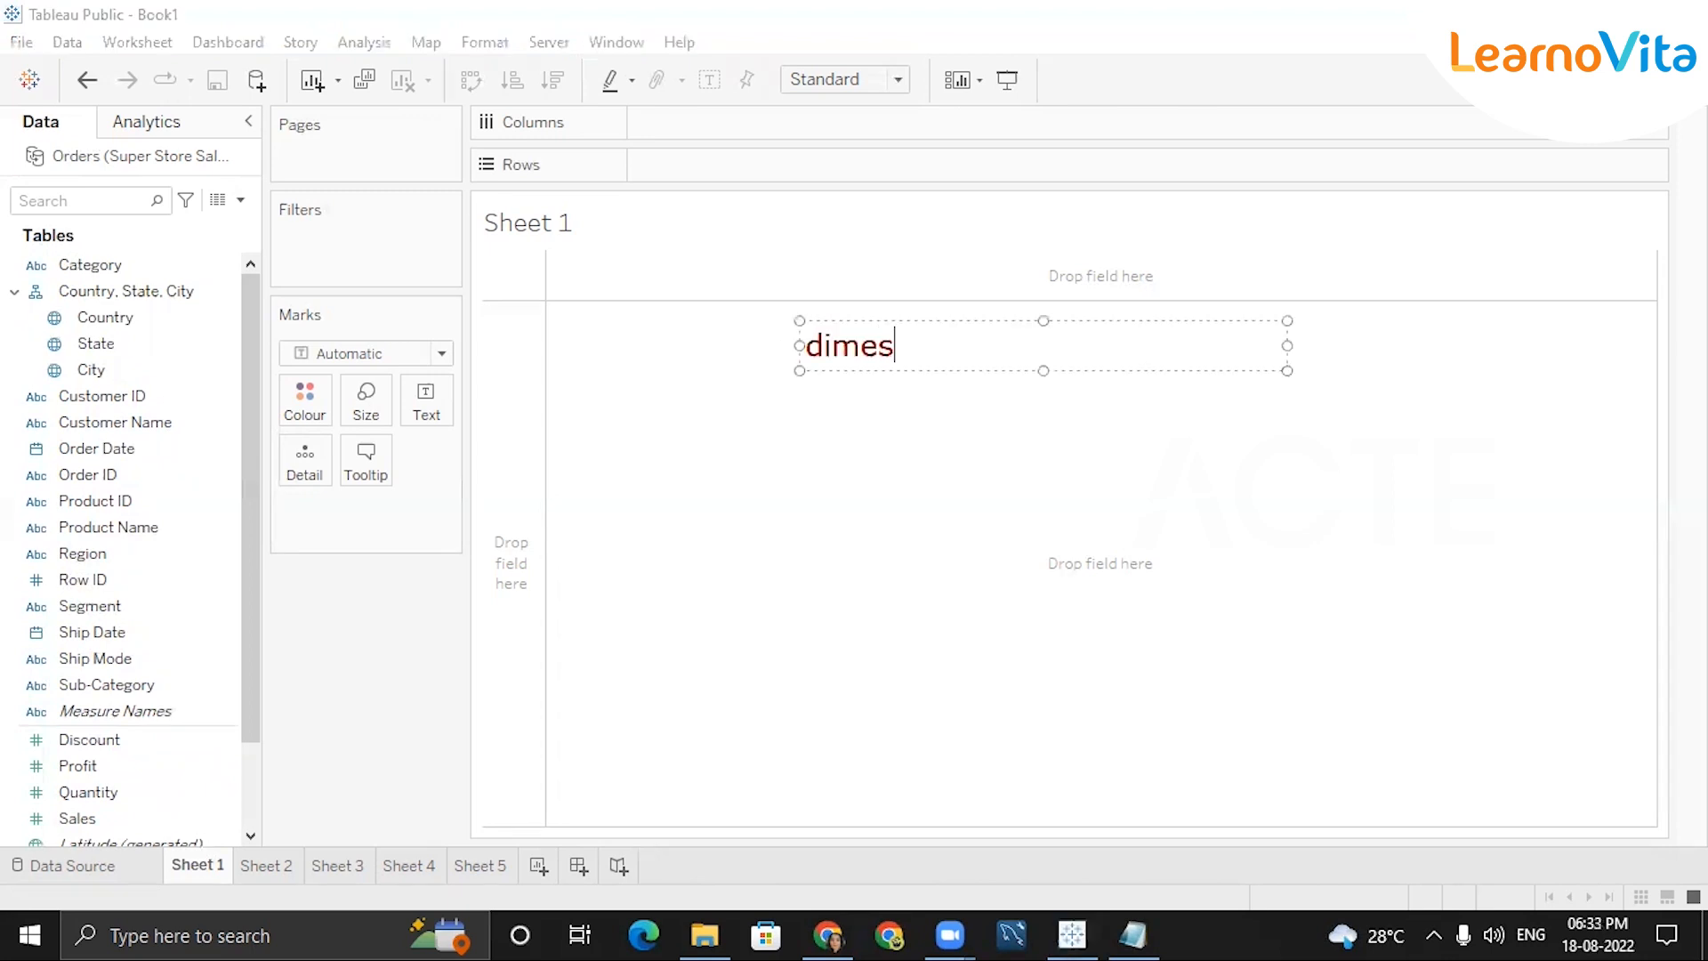
{"action": "key", "text": "BackSpace"}
{"action": "key", "text": "BackSpace"}
{"action": "key", "text": "BackSpace"}
{"action": "key", "text": "BackSpace"}
{"action": "key", "text": "BackSpace"}
{"action": "type", "text": "Dimension"}
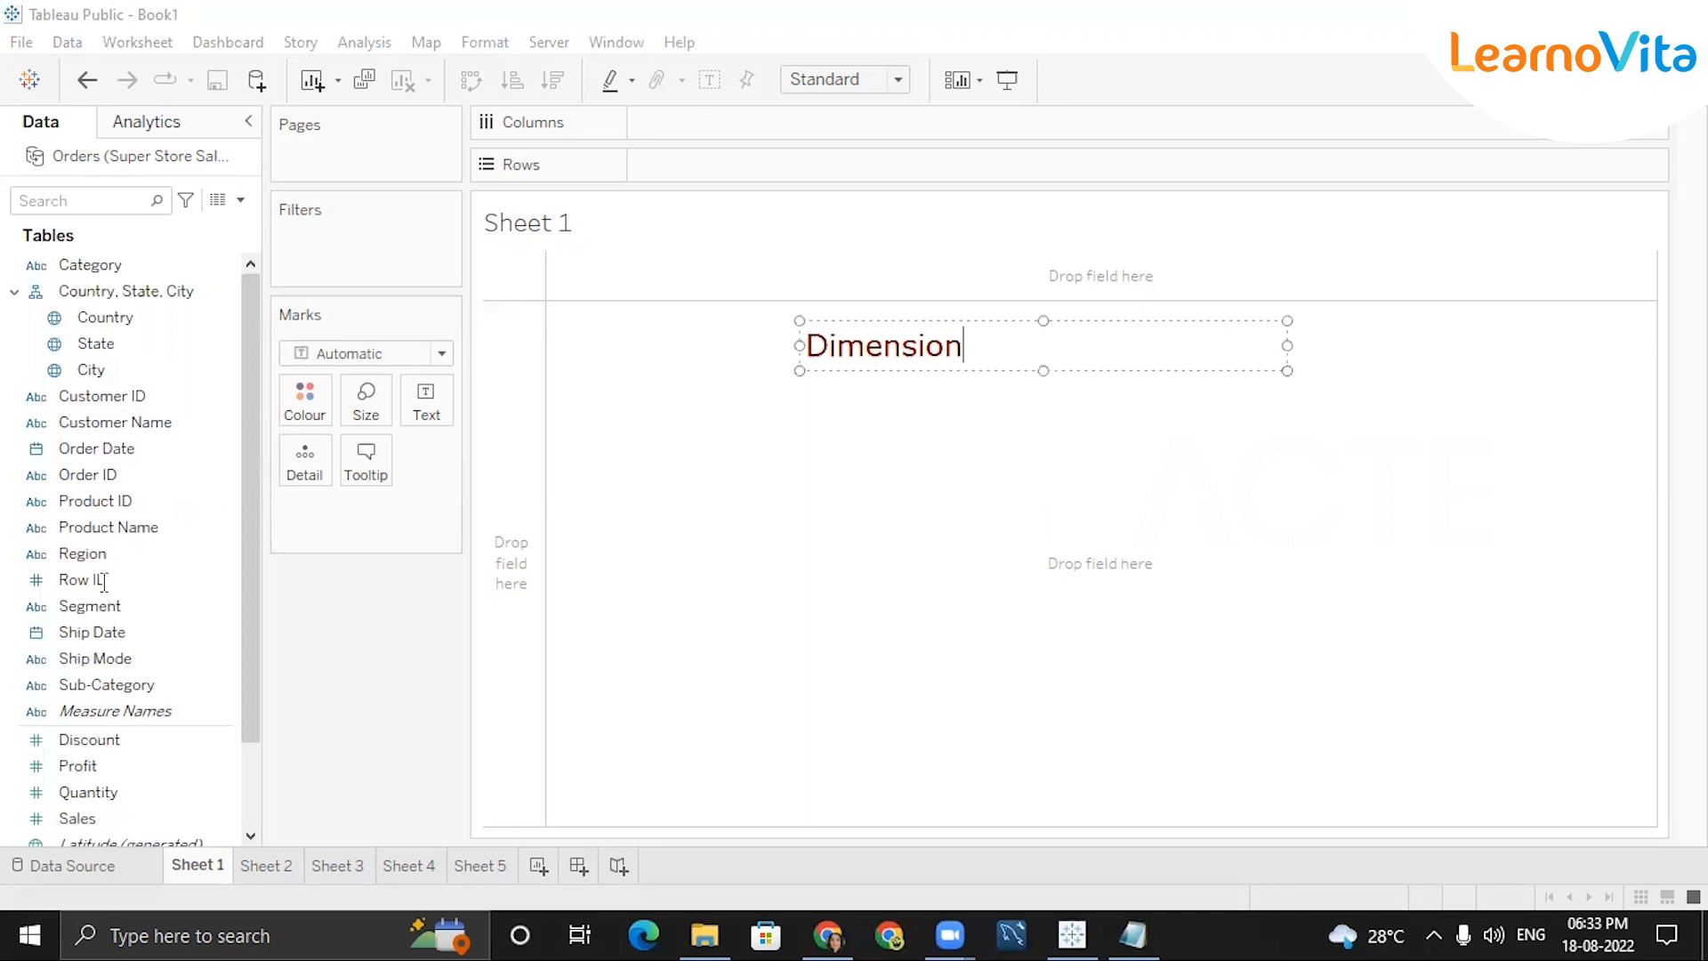
{"action": "left_click", "coordinate": [64, 450]}
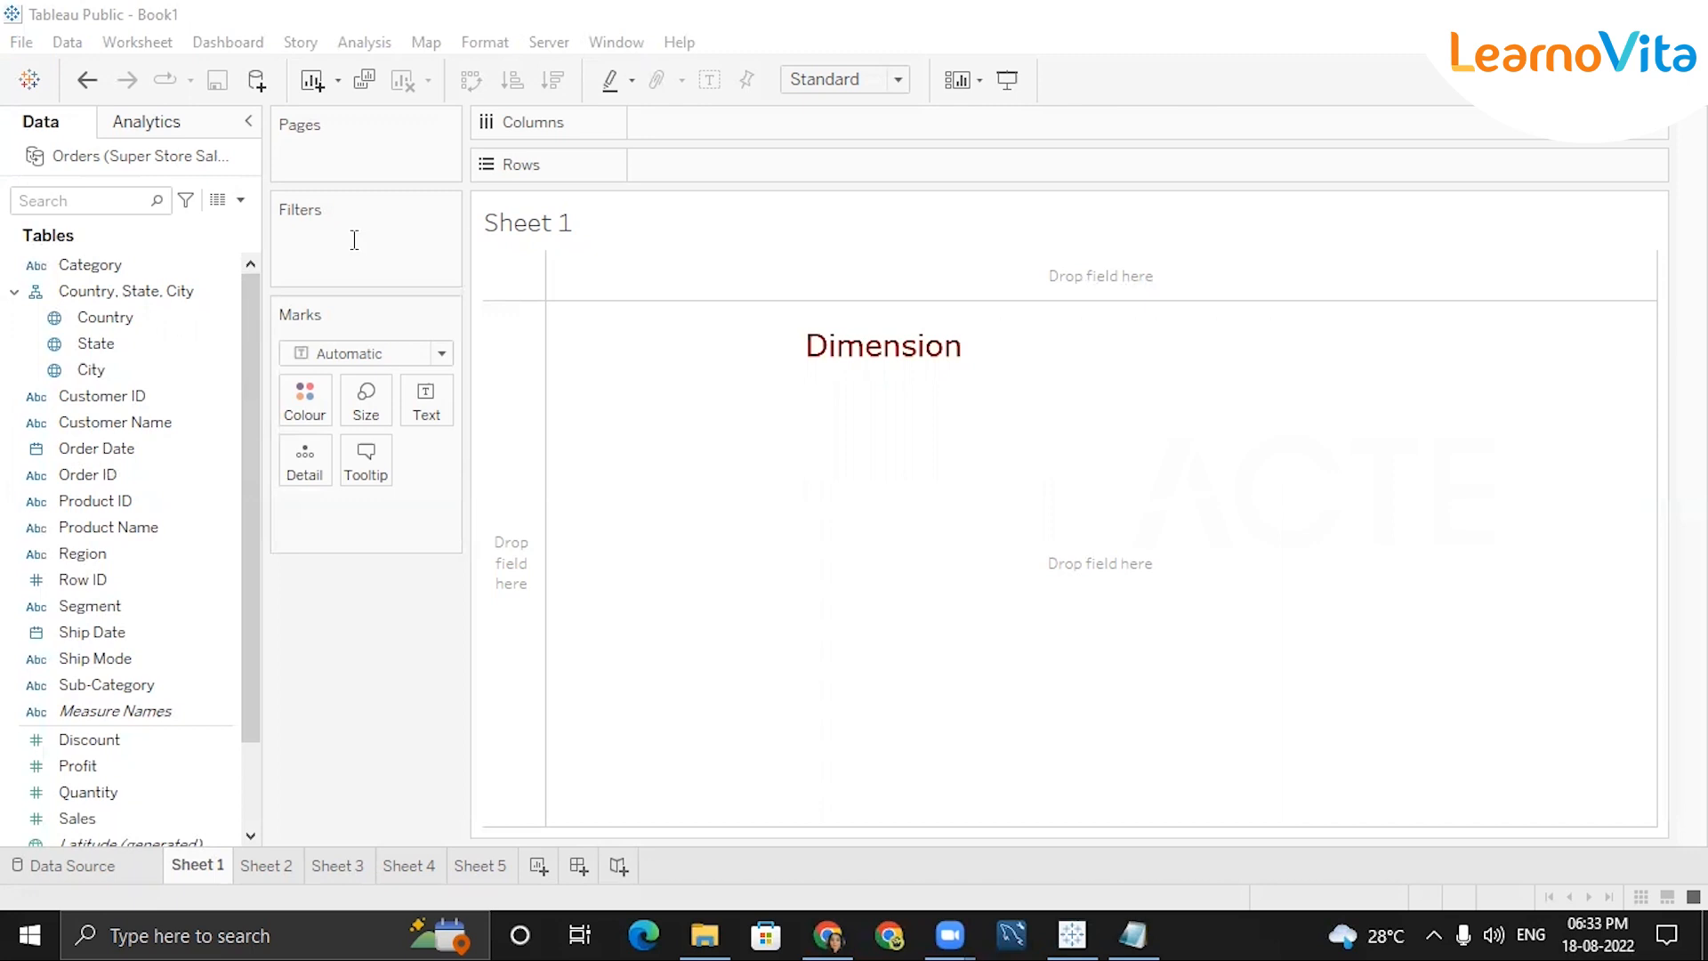
{"action": "scroll", "coordinate": [134, 721], "scroll_direction": "down", "scroll_amount": 2}
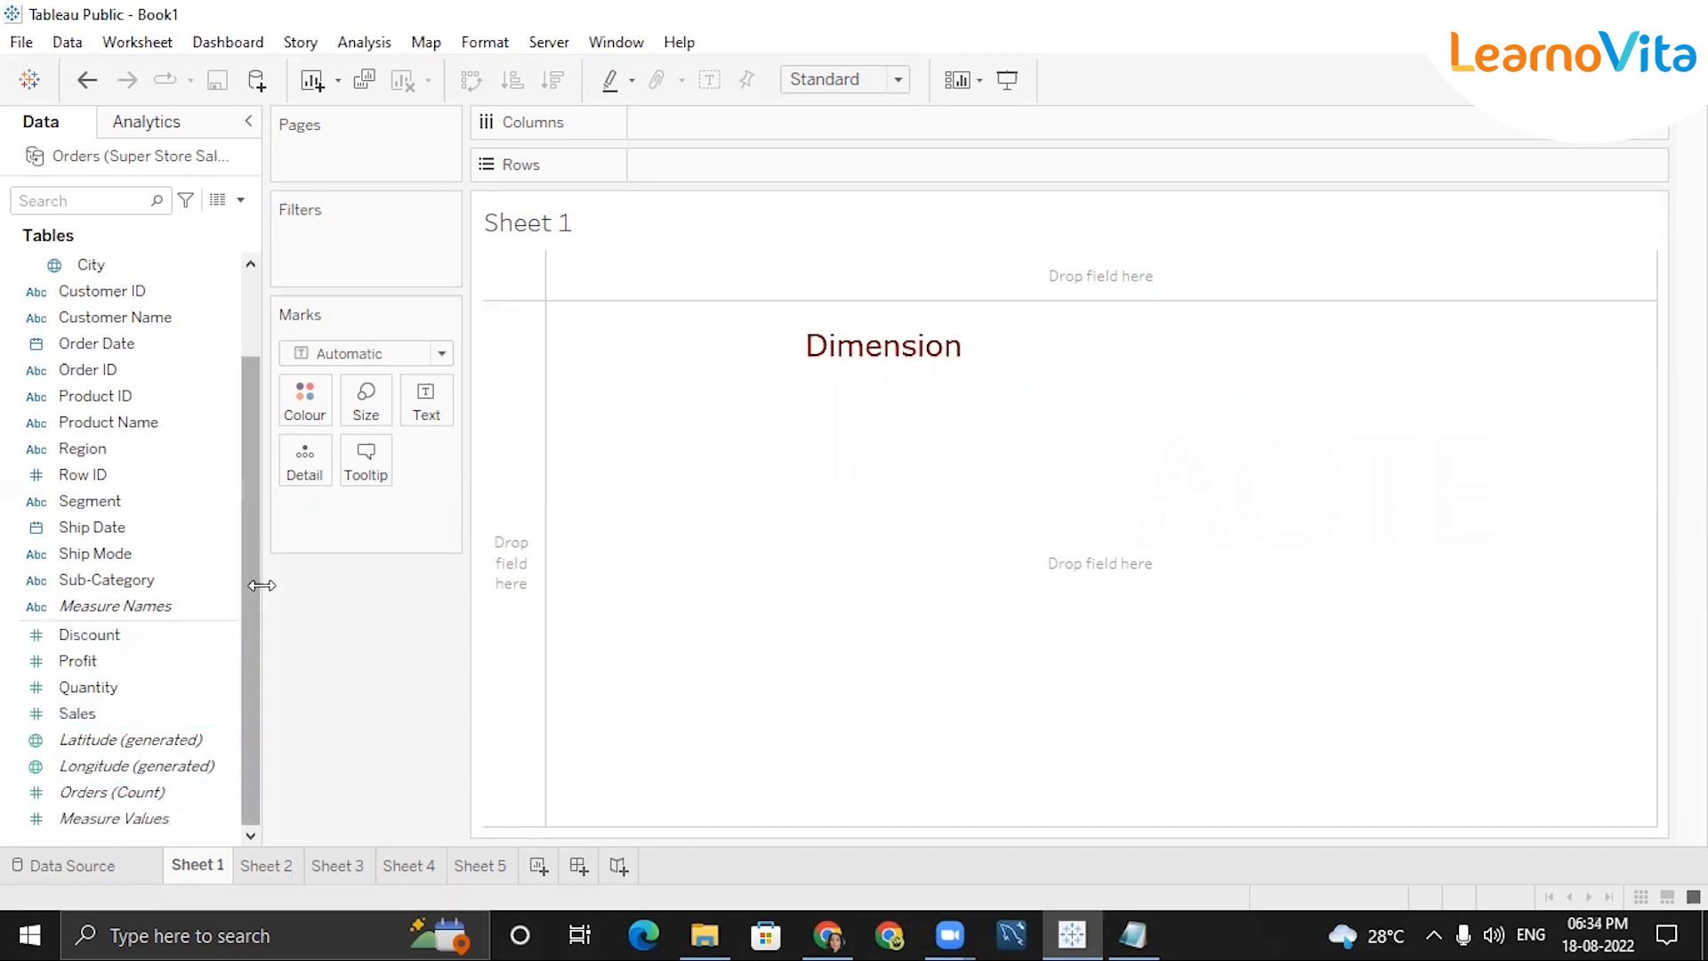
{"action": "scroll", "coordinate": [254, 586], "scroll_direction": "up", "scroll_amount": 2}
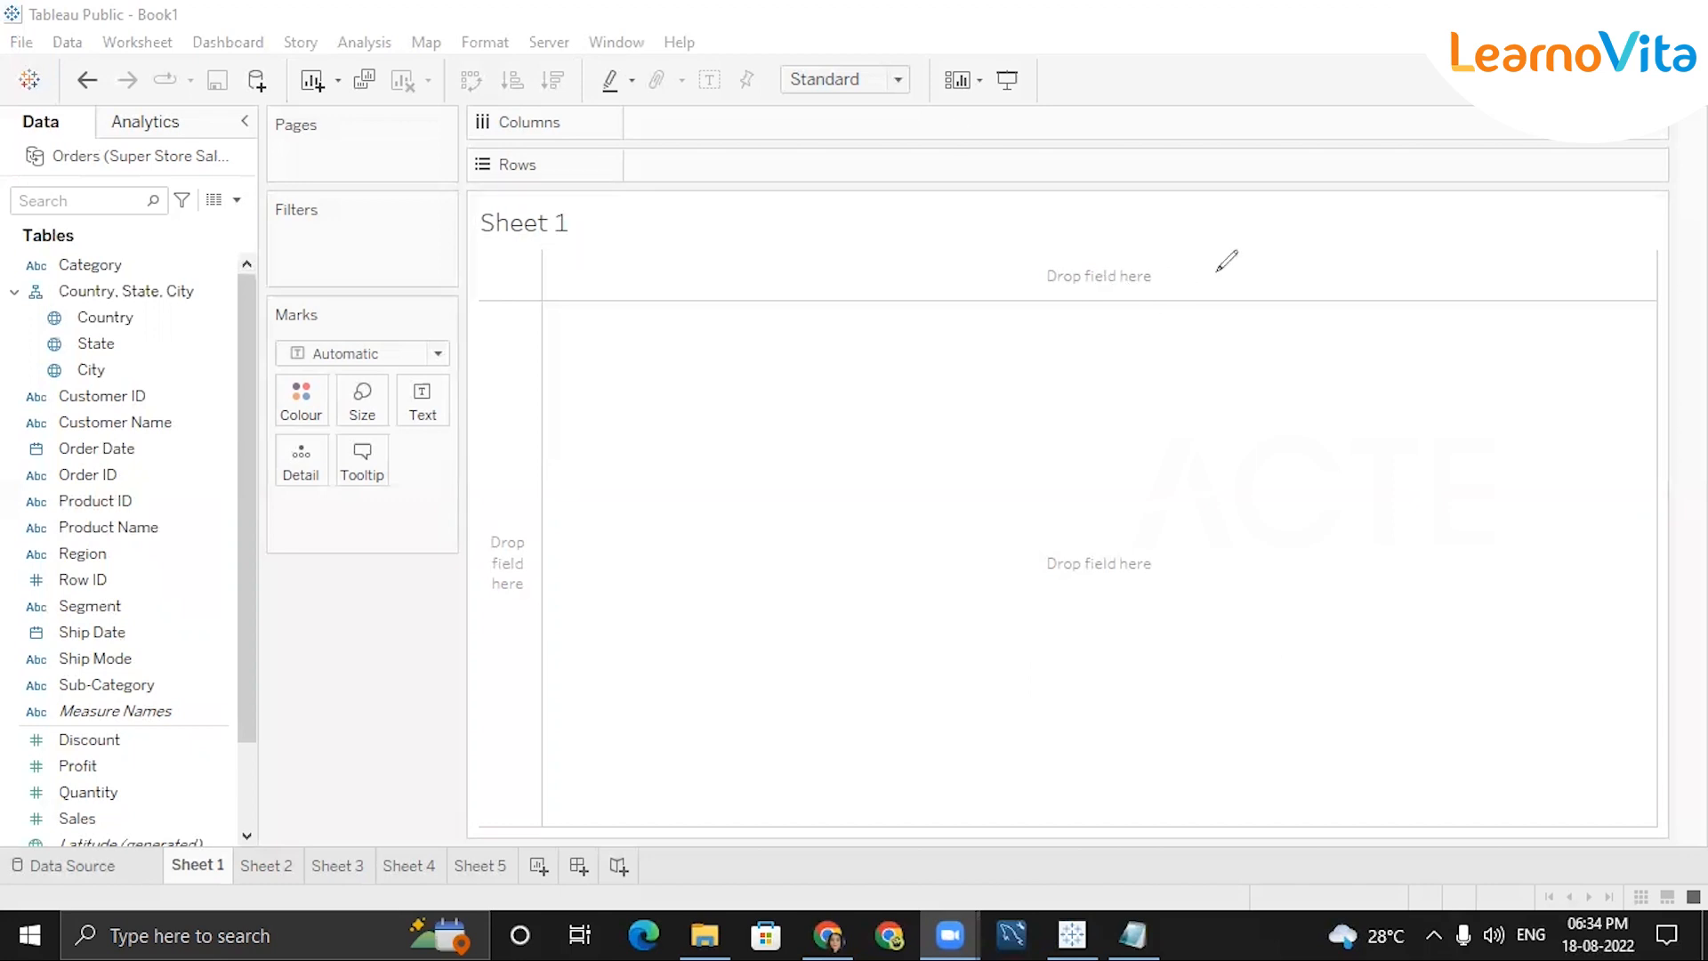
{"action": "left_click_drag", "start_coordinate": [994, 262], "coordinate": [1221, 272]}
{"action": "left_click_drag", "start_coordinate": [507, 368], "coordinate": [509, 589]}
{"action": "left_click_drag", "start_coordinate": [1258, 244], "coordinate": [1367, 191]}
{"action": "left_click_drag", "start_coordinate": [1351, 187], "coordinate": [1369, 215]}
{"action": "left_click_drag", "start_coordinate": [1403, 155], "coordinate": [1417, 171]}
{"action": "left_click_drag", "start_coordinate": [494, 488], "coordinate": [416, 662]}
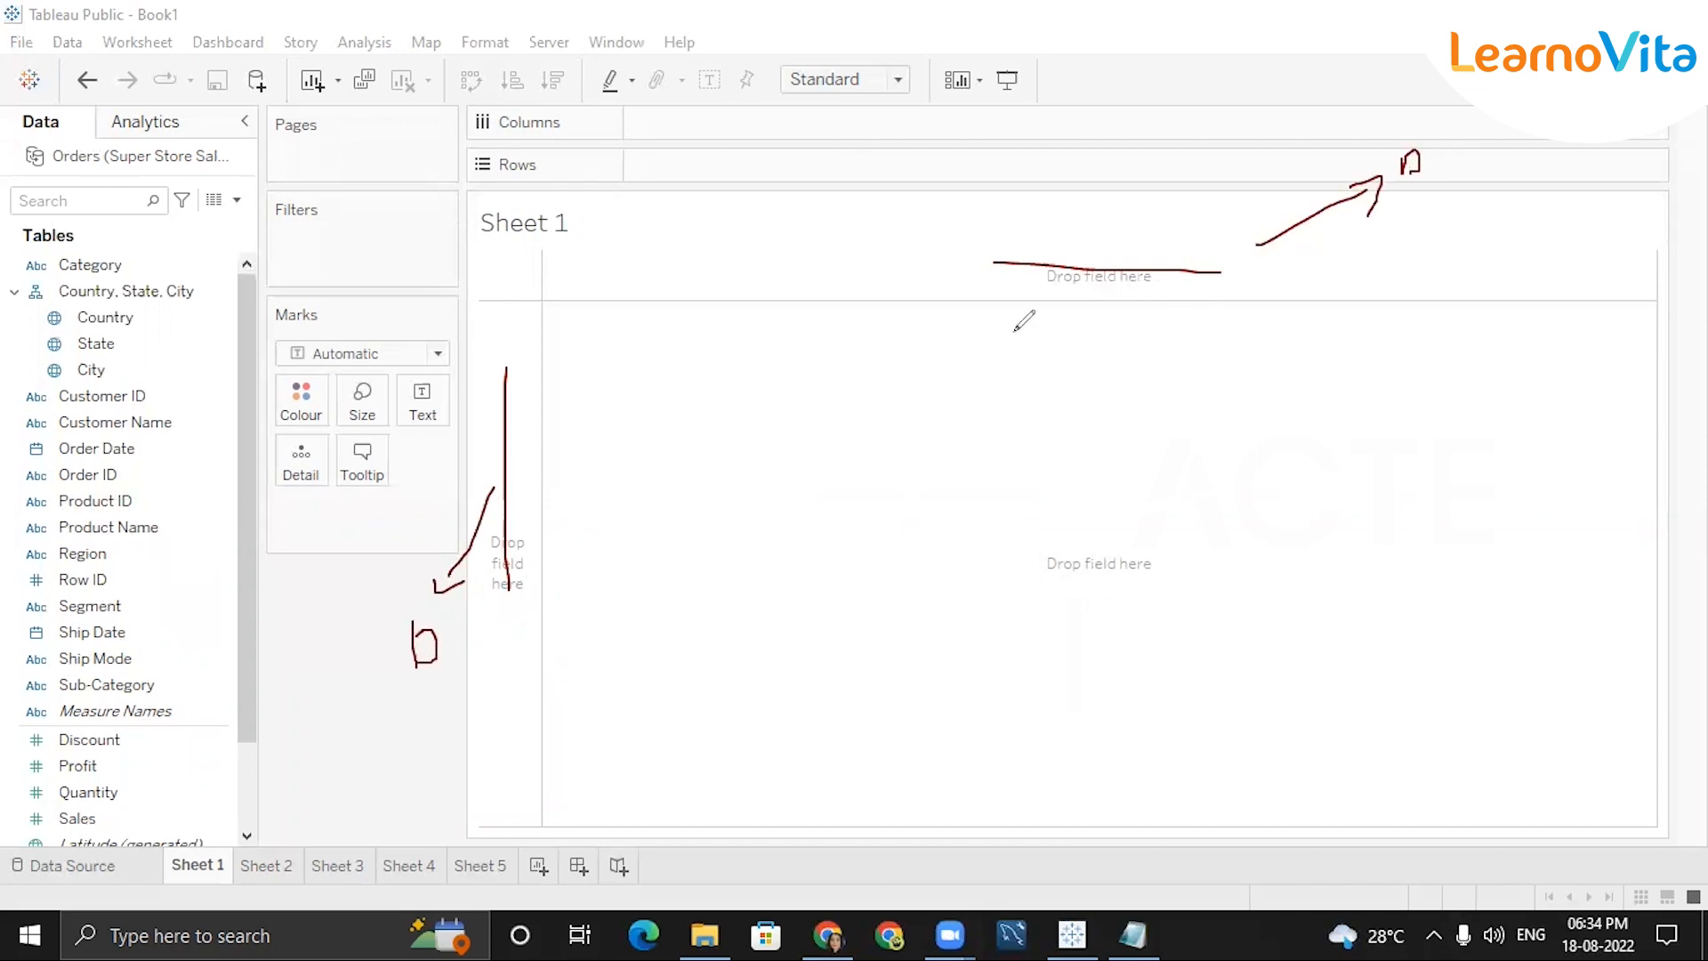
{"action": "mouse_move", "coordinate": [1060, 205]}
{"action": "left_mouse_down"}
{"action": "mouse_move", "coordinate": [1093, 264]}
{"action": "mouse_move", "coordinate": [1160, 265]}
{"action": "mouse_move", "coordinate": [1214, 230]}
{"action": "mouse_move", "coordinate": [1250, 254]}
{"action": "left_mouse_up"}
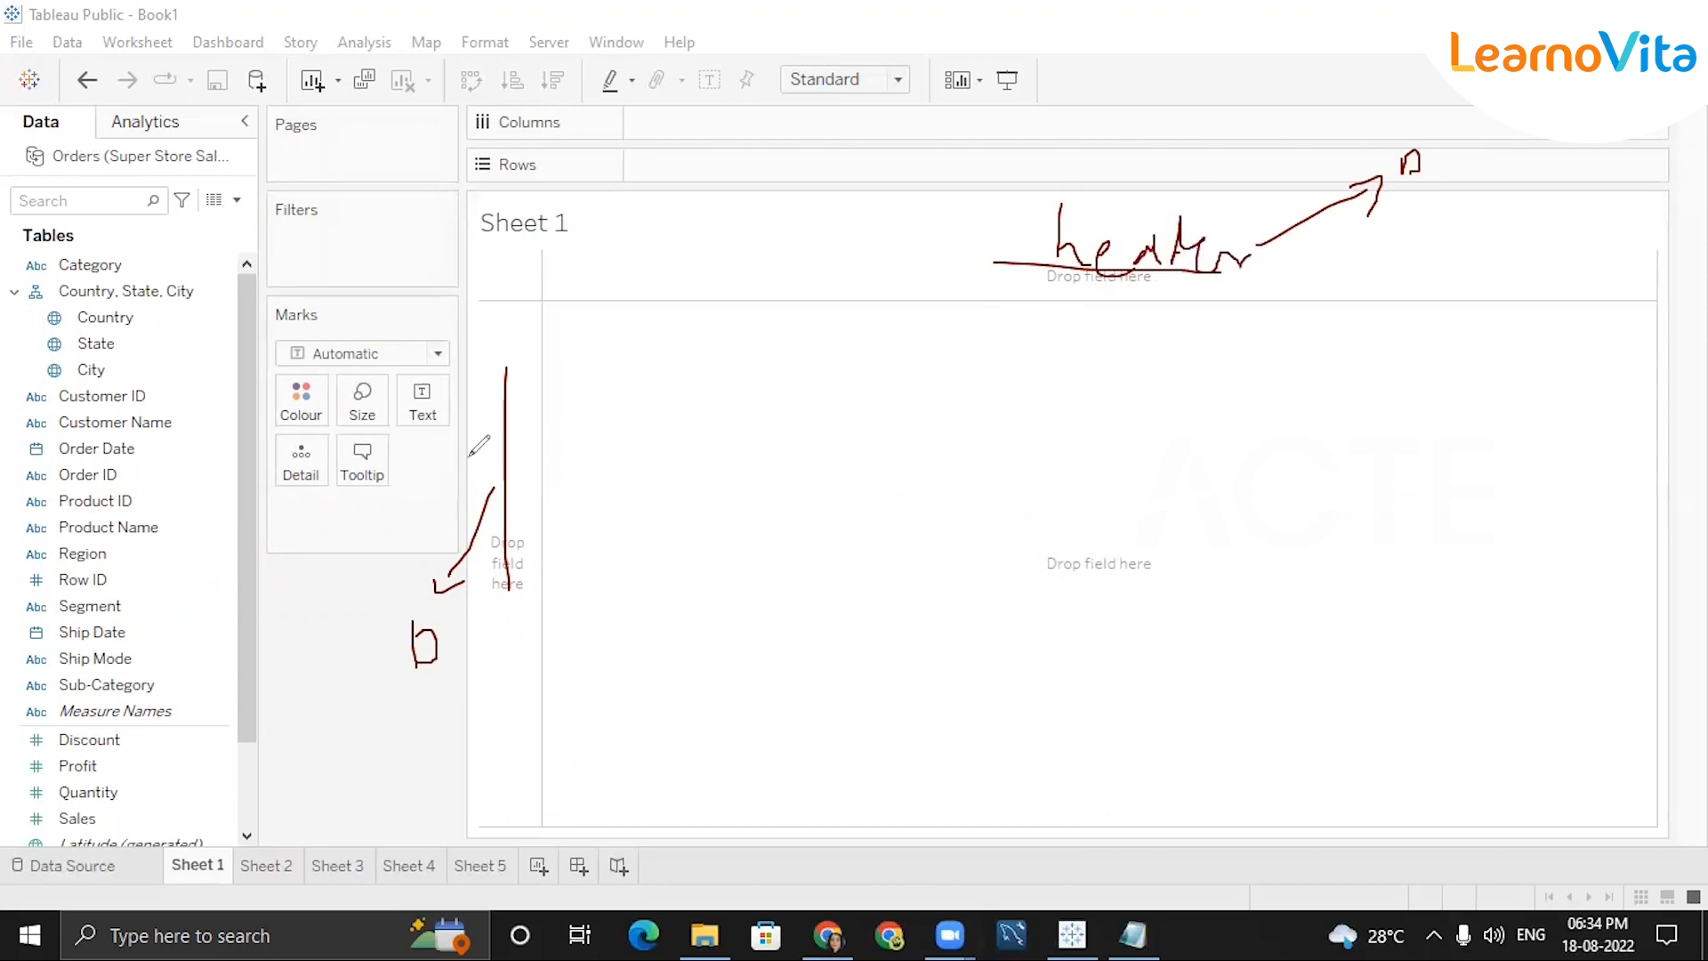
{"action": "mouse_move", "coordinate": [1244, 508]}
{"action": "left_mouse_down"}
{"action": "mouse_move", "coordinate": [916, 691]}
{"action": "mouse_move", "coordinate": [1256, 509]}
{"action": "left_mouse_up"}
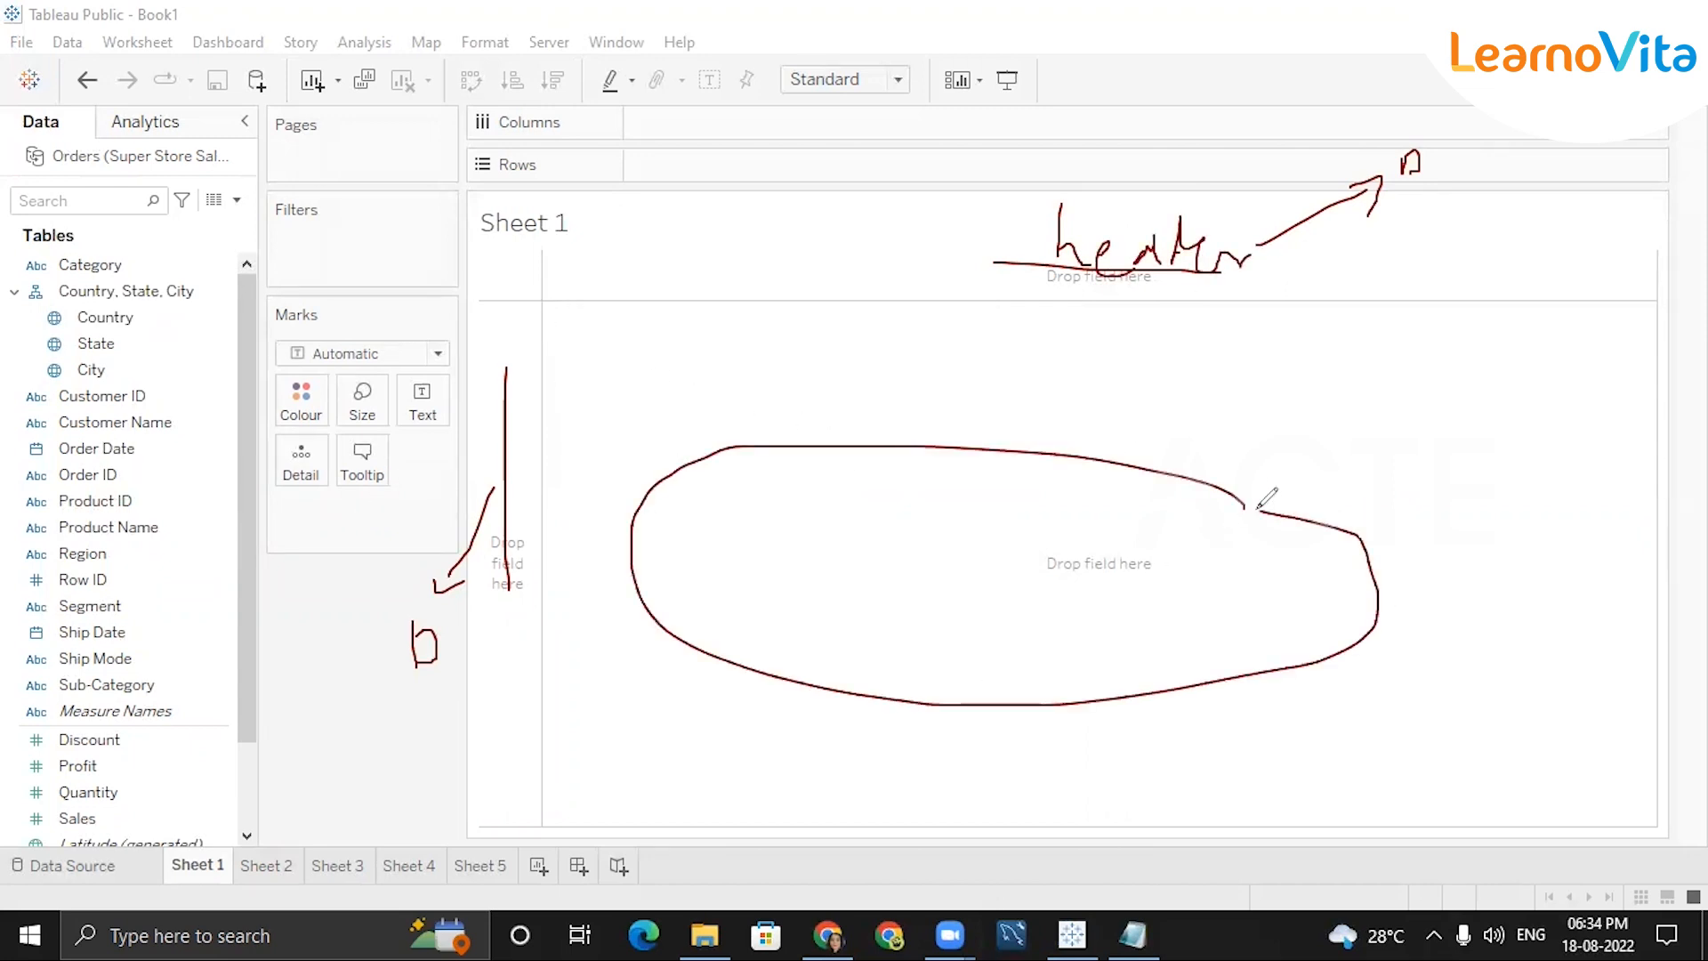
{"action": "left_click_drag", "start_coordinate": [1050, 574], "coordinate": [1254, 452]}
{"action": "mouse_move", "coordinate": [1399, 367]}
{"action": "left_mouse_down"}
{"action": "mouse_move", "coordinate": [1379, 398]}
{"action": "mouse_move", "coordinate": [1467, 395]}
{"action": "left_mouse_up"}
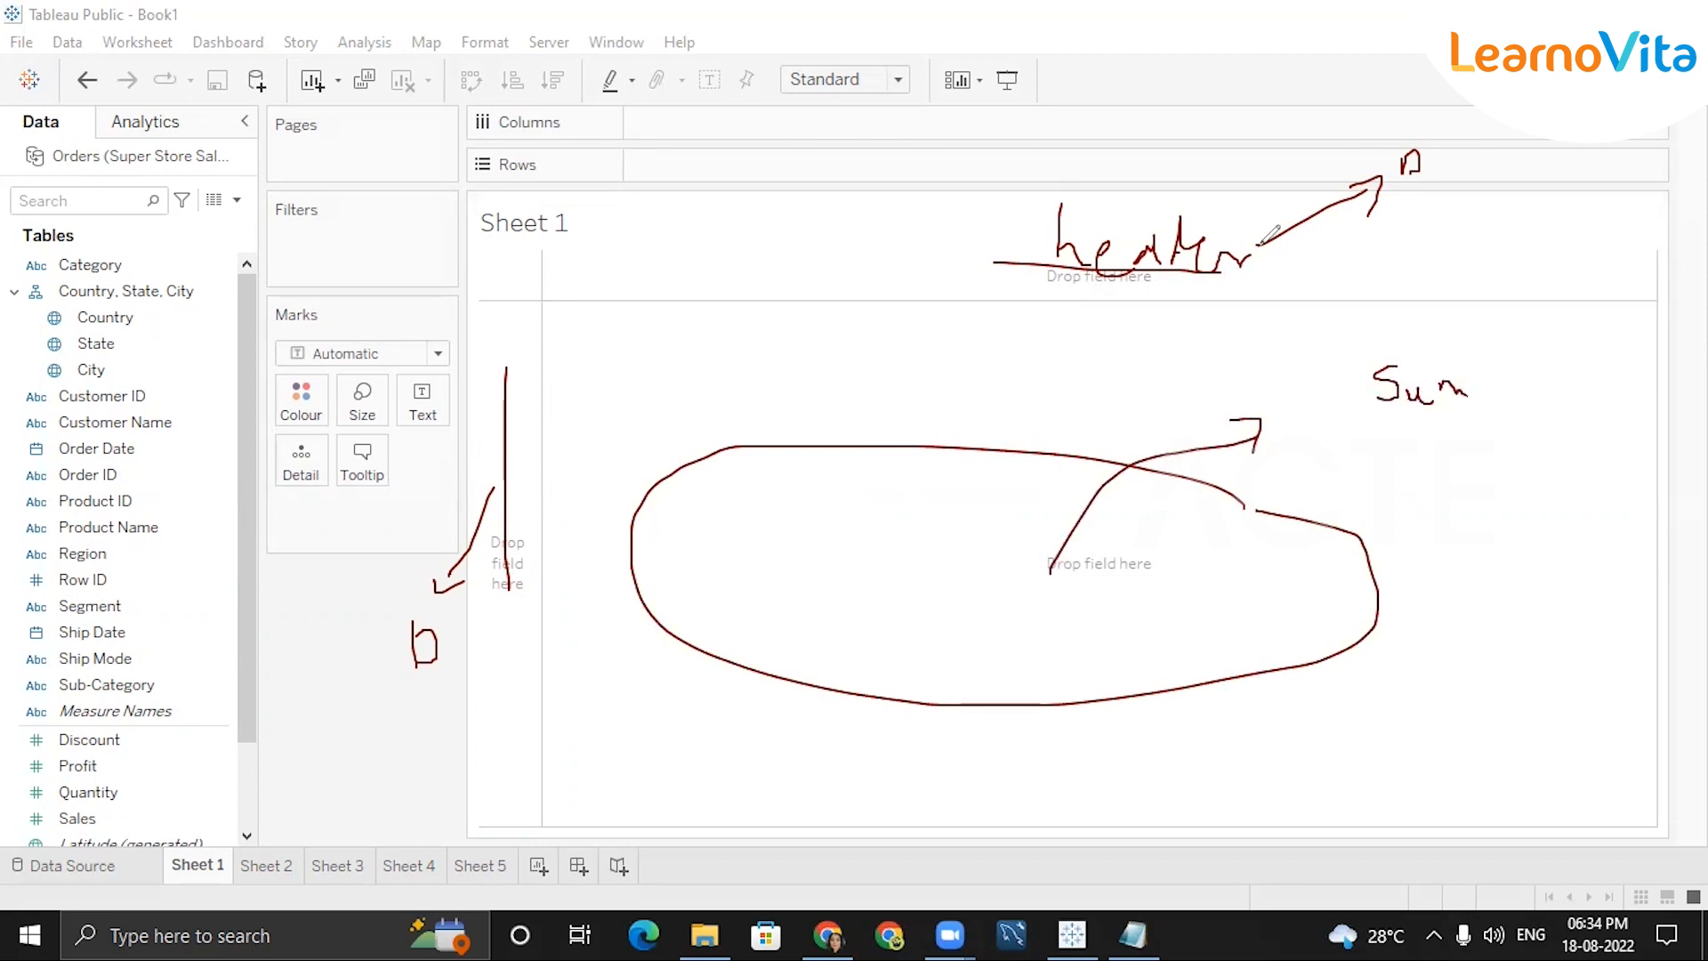
{"action": "left_click", "coordinate": [1210, 216]}
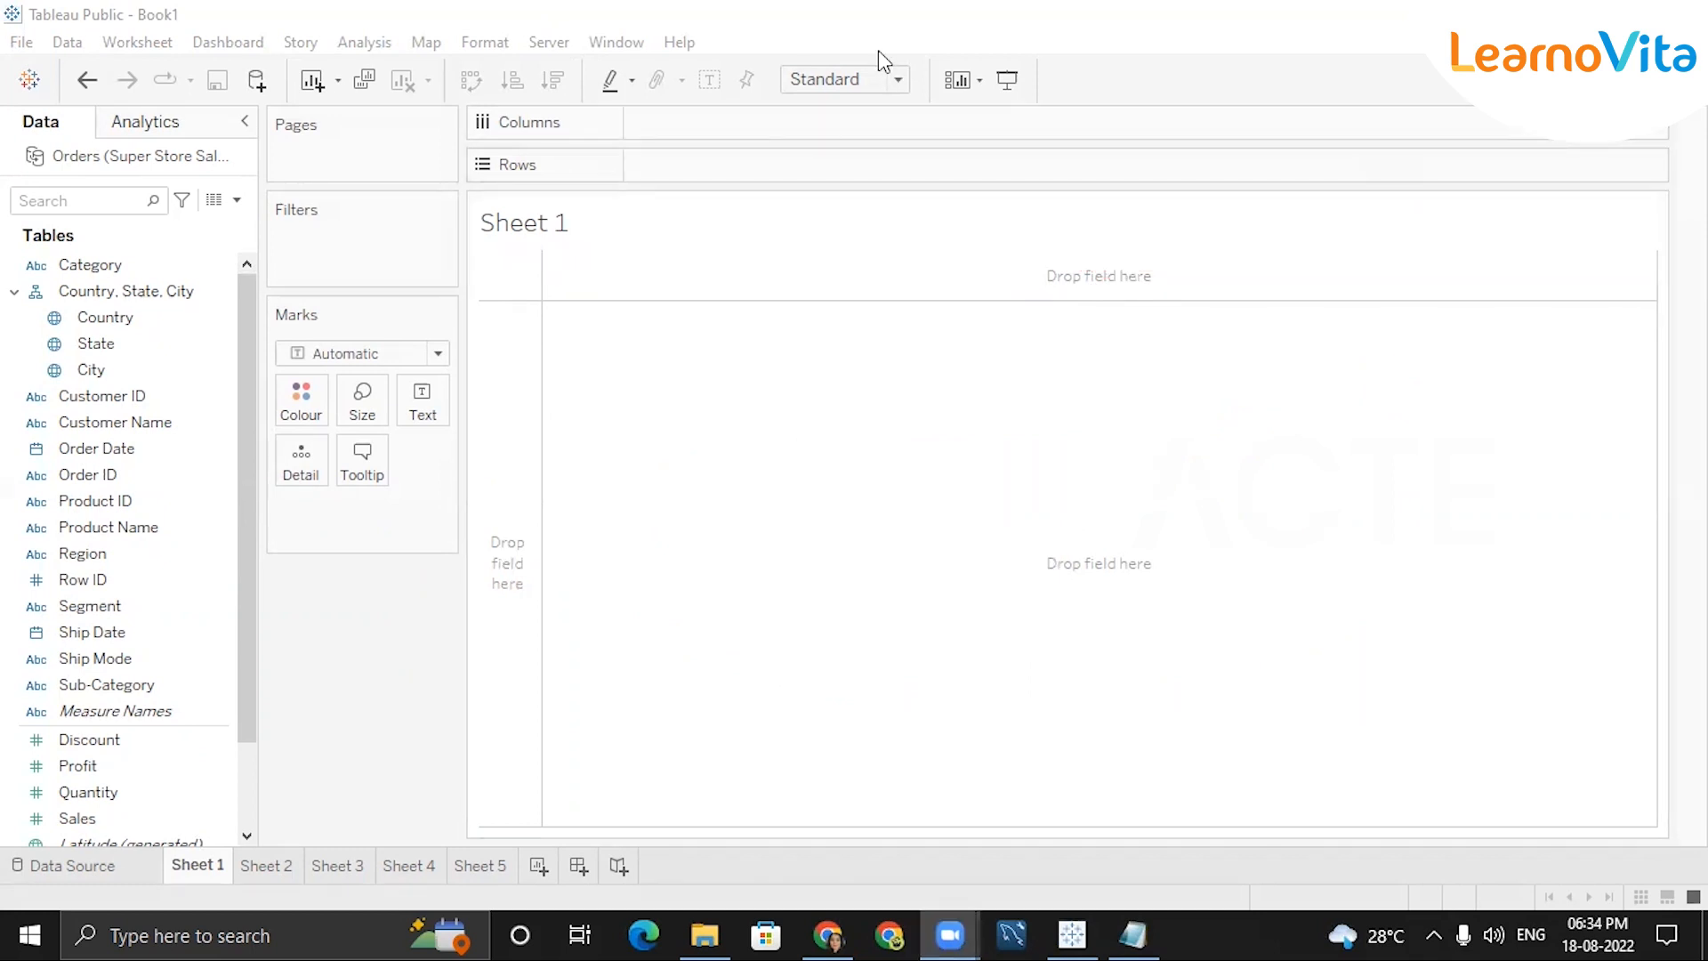
{"action": "left_click", "coordinate": [1043, 255]}
{"action": "type", "text": "header"}
{"action": "left_click", "coordinate": [495, 460]}
{"action": "left_click", "coordinate": [492, 455]}
{"action": "type", "text": "header"}
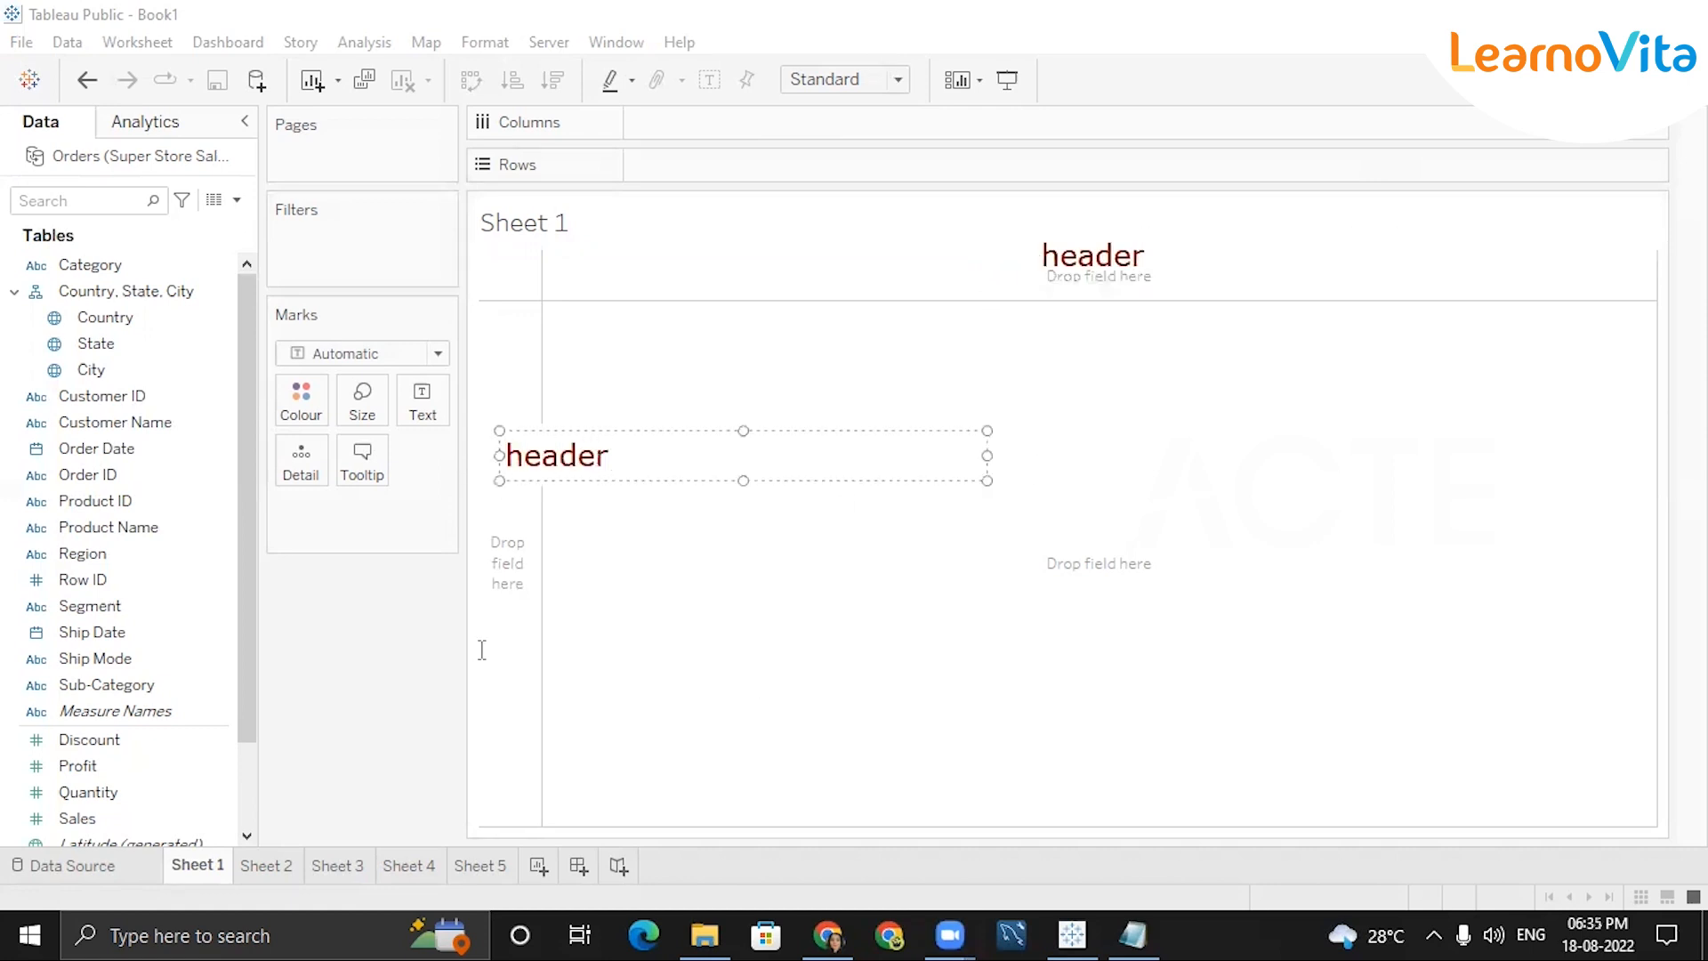
{"action": "left_click", "coordinate": [982, 691]}
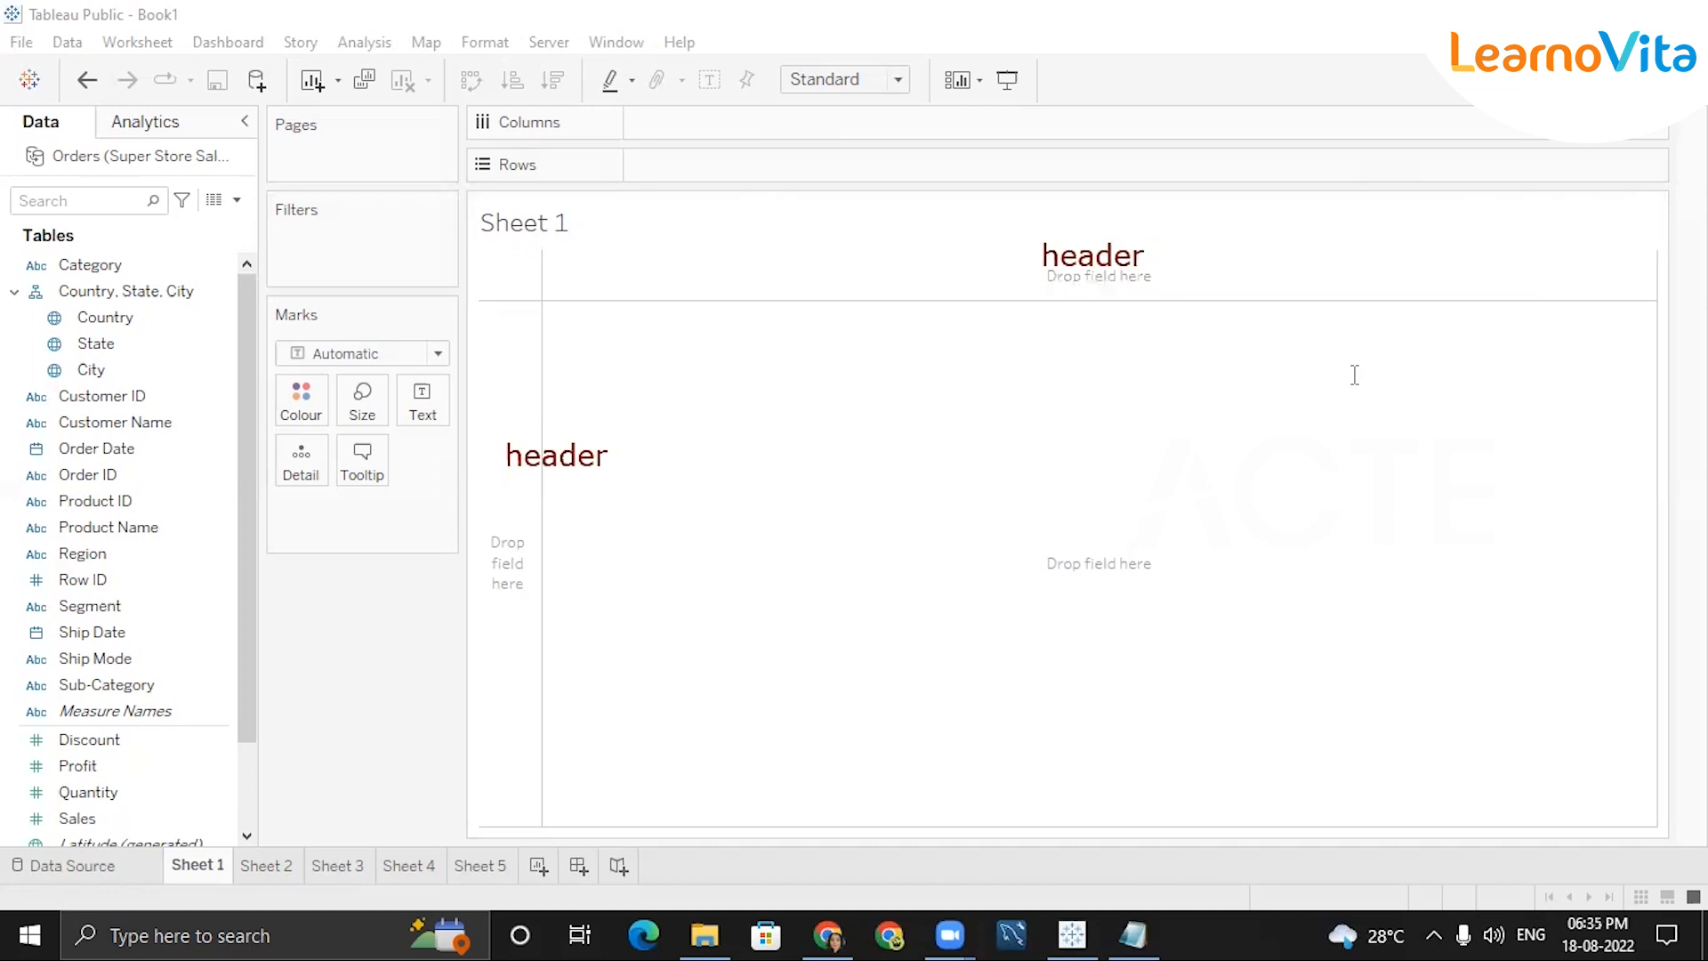
{"action": "left_click", "coordinate": [1190, 442]}
{"action": "type", "text": "summarize"}
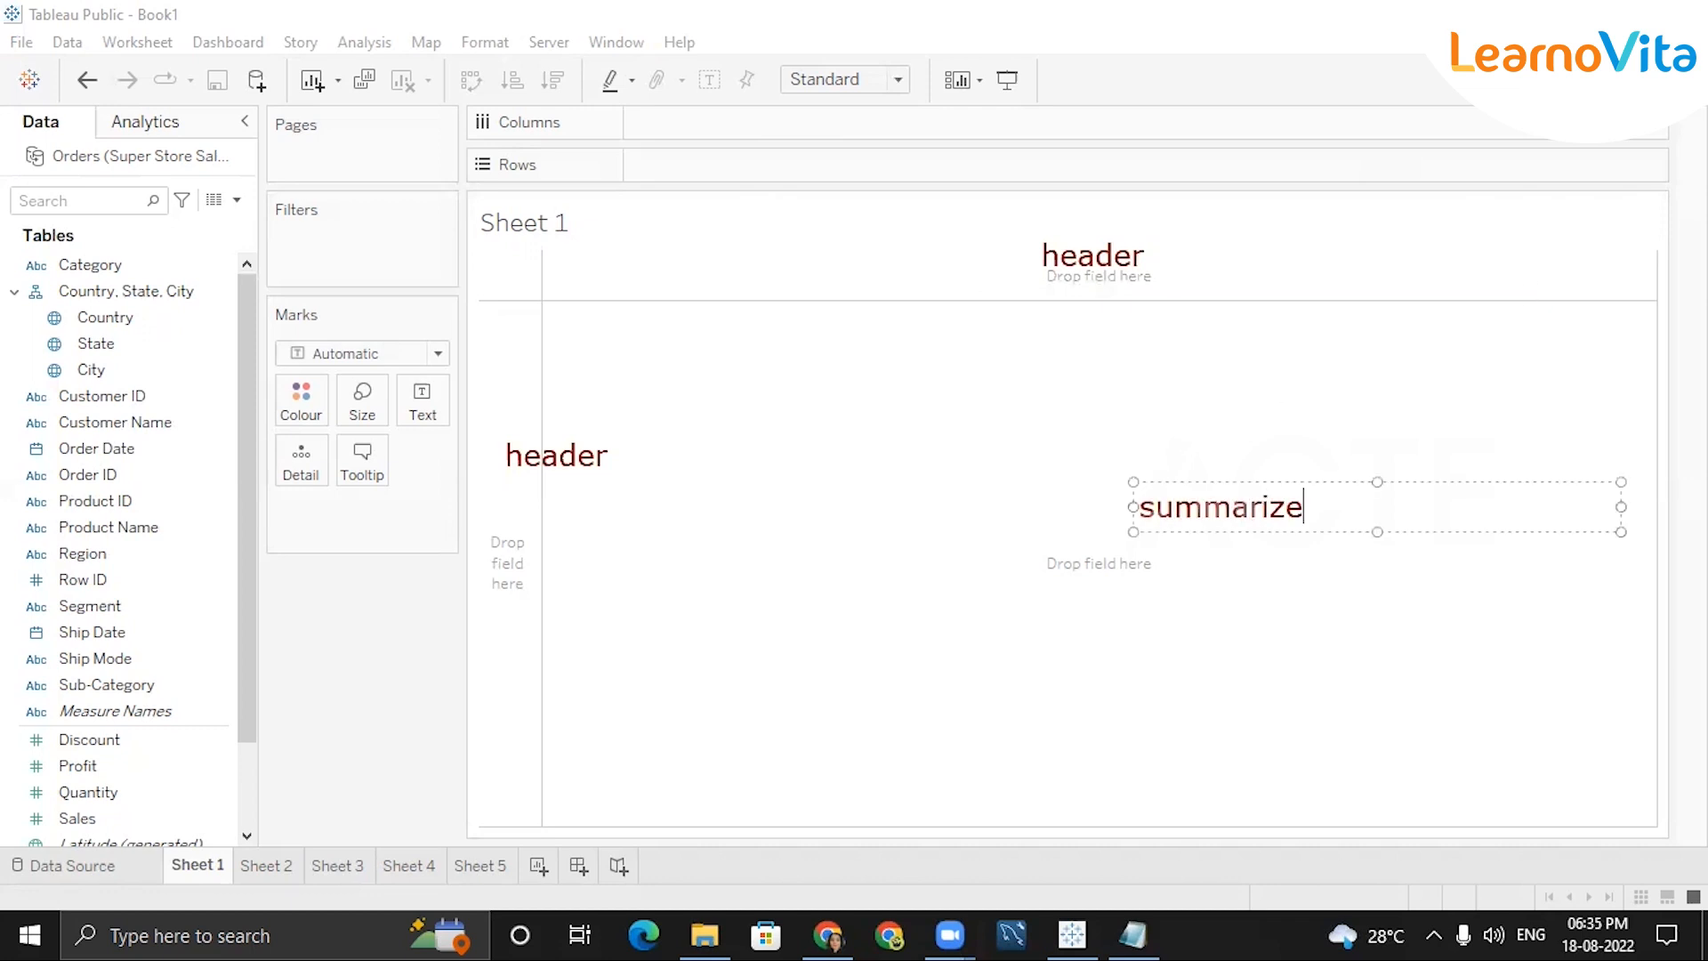
{"action": "left_click", "coordinate": [1190, 442]}
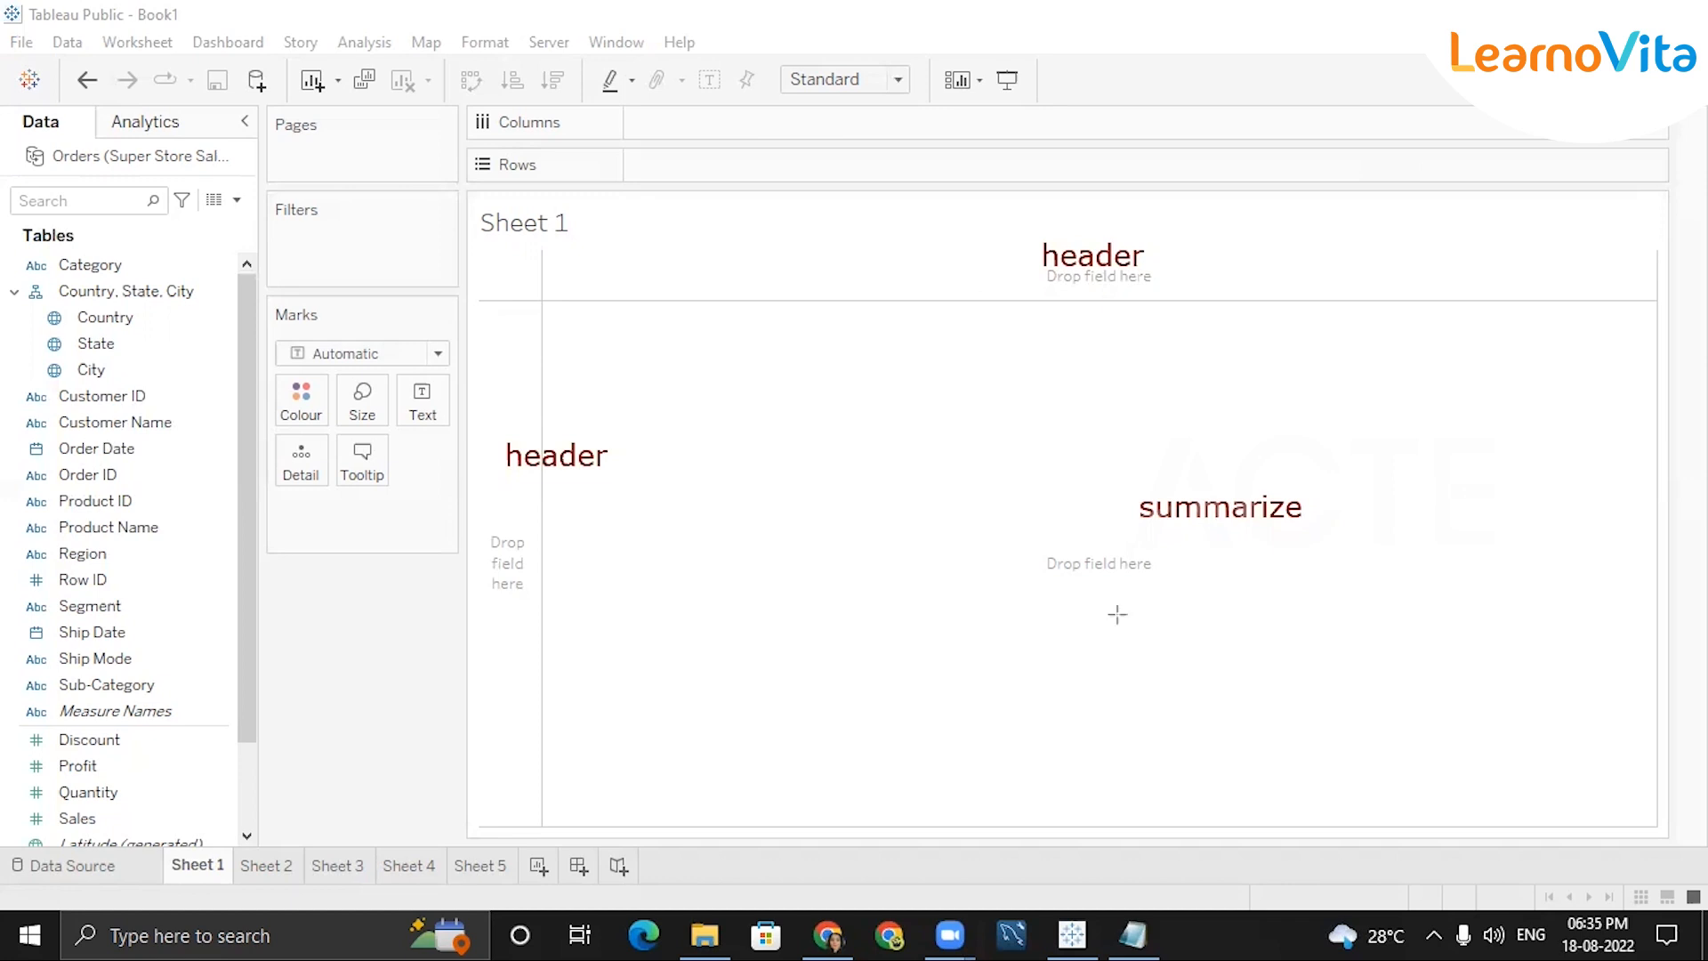
{"action": "left_click", "coordinate": [1025, 210]}
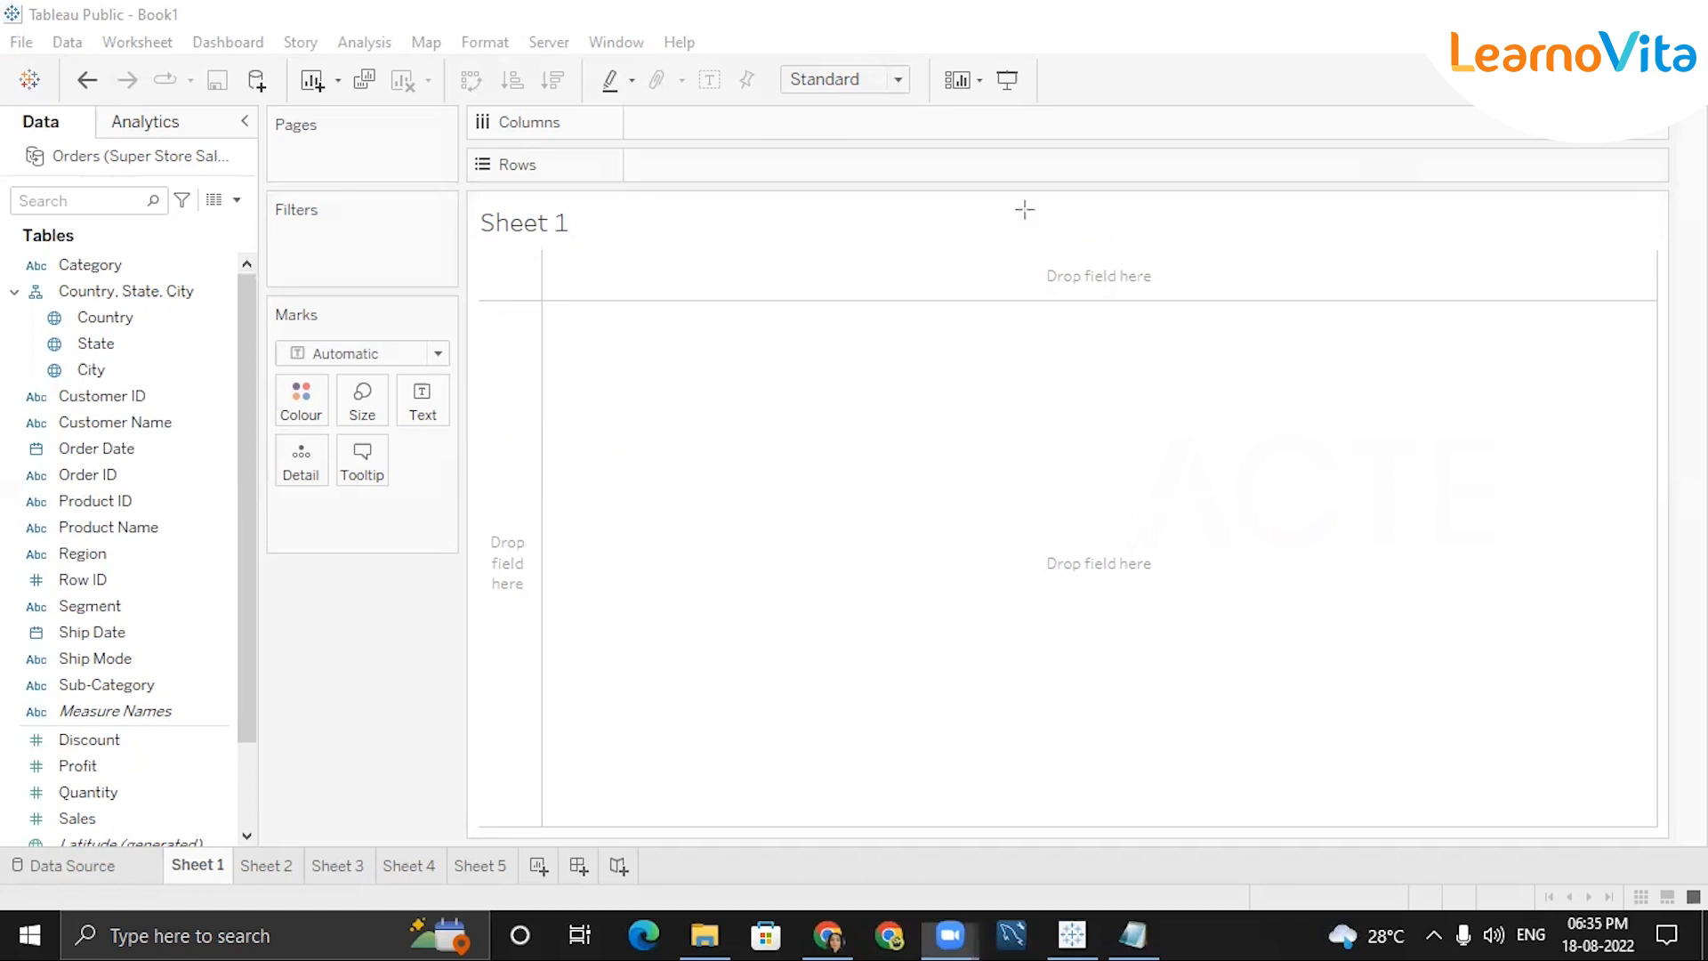
{"action": "mouse_move", "coordinate": [1028, 253]}
{"action": "left_mouse_down"}
{"action": "mouse_move", "coordinate": [1023, 398]}
{"action": "mouse_move", "coordinate": [1292, 400]}
{"action": "mouse_move", "coordinate": [1306, 422]}
{"action": "left_mouse_up"}
{"action": "mouse_move", "coordinate": [1397, 384]}
{"action": "left_mouse_down"}
{"action": "mouse_move", "coordinate": [1372, 422]}
{"action": "mouse_move", "coordinate": [1398, 412]}
{"action": "left_mouse_up"}
{"action": "mouse_move", "coordinate": [1017, 273]}
{"action": "left_mouse_down"}
{"action": "mouse_move", "coordinate": [1029, 246]}
{"action": "mouse_move", "coordinate": [1047, 262]}
{"action": "mouse_move", "coordinate": [990, 271]}
{"action": "left_mouse_up"}
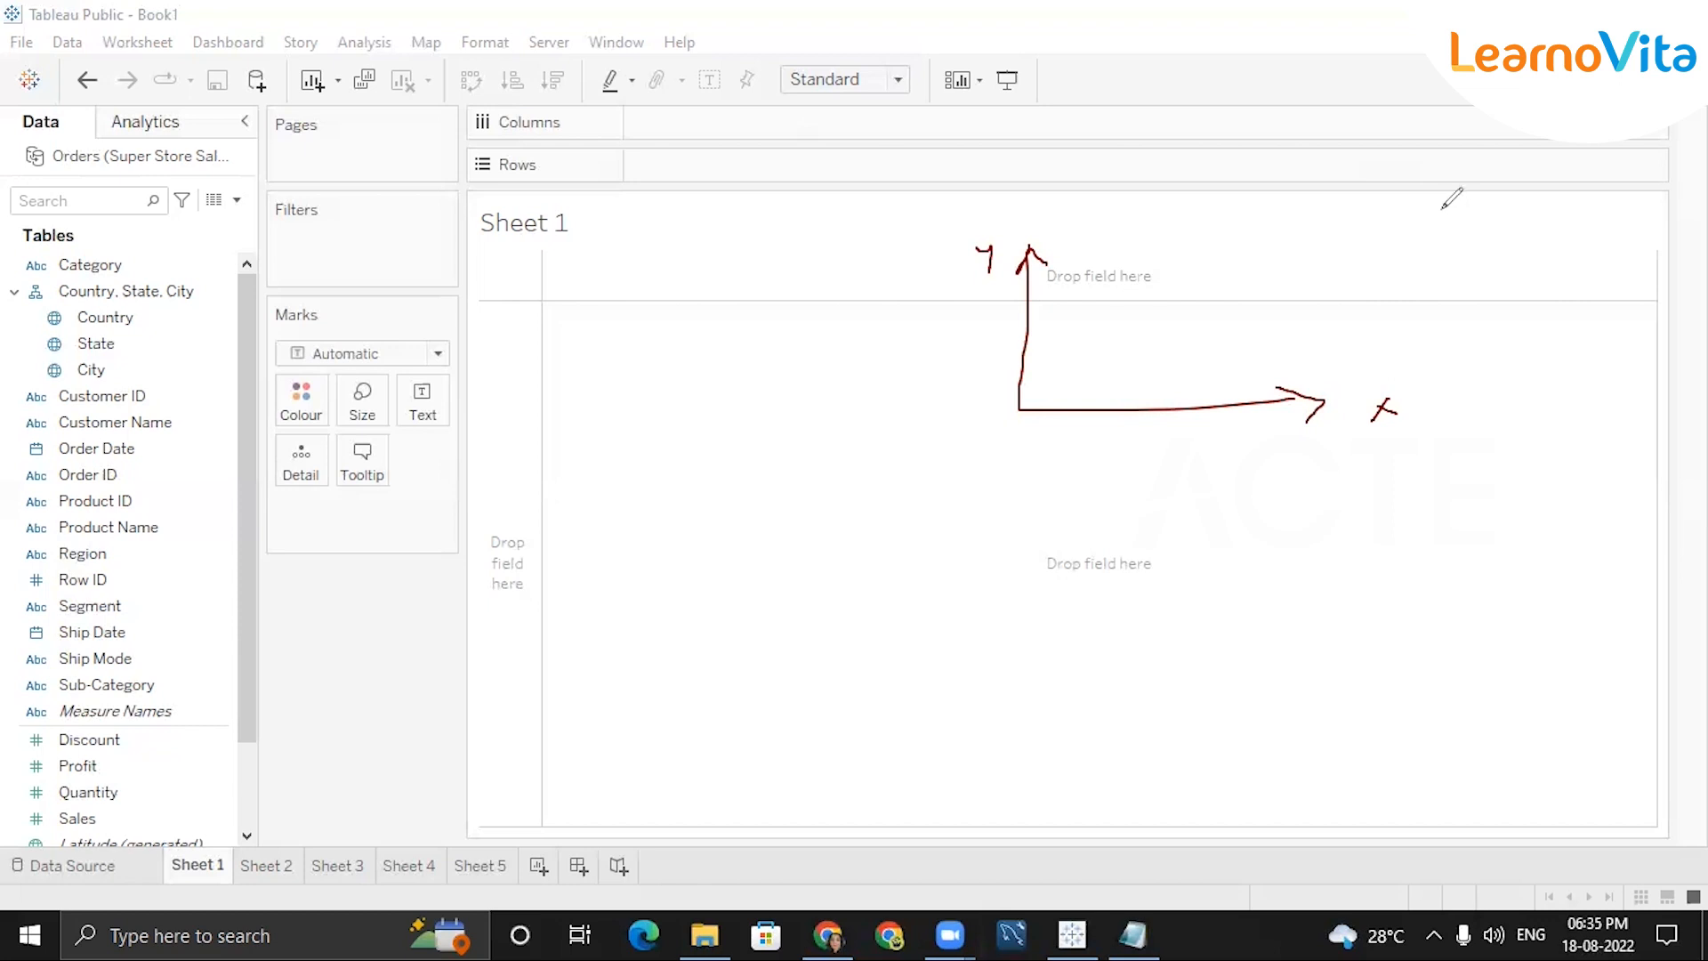
{"action": "mouse_move", "coordinate": [1416, 211]}
{"action": "left_mouse_down"}
{"action": "mouse_move", "coordinate": [1421, 257]}
{"action": "mouse_move", "coordinate": [1450, 229]}
{"action": "mouse_move", "coordinate": [1582, 203]}
{"action": "mouse_move", "coordinate": [1636, 239]}
{"action": "left_mouse_up"}
{"action": "left_click_drag", "start_coordinate": [1563, 298], "coordinate": [1646, 304]}
{"action": "mouse_move", "coordinate": [1509, 342]}
{"action": "left_mouse_down"}
{"action": "mouse_move", "coordinate": [1510, 467]}
{"action": "mouse_move", "coordinate": [1531, 441]}
{"action": "left_mouse_up"}
{"action": "left_click_drag", "start_coordinate": [1463, 520], "coordinate": [1626, 550]}
{"action": "mouse_move", "coordinate": [1506, 591]}
{"action": "left_mouse_down"}
{"action": "mouse_move", "coordinate": [1486, 624]}
{"action": "mouse_move", "coordinate": [1609, 612]}
{"action": "left_mouse_up"}
{"action": "mouse_move", "coordinate": [1435, 552]}
{"action": "left_mouse_down"}
{"action": "mouse_move", "coordinate": [1306, 565]}
{"action": "mouse_move", "coordinate": [1321, 568]}
{"action": "left_mouse_up"}
{"action": "mouse_move", "coordinate": [1224, 550]}
{"action": "left_mouse_down"}
{"action": "mouse_move", "coordinate": [1229, 581]}
{"action": "mouse_move", "coordinate": [1256, 568]}
{"action": "mouse_move", "coordinate": [1227, 580]}
{"action": "left_mouse_up"}
{"action": "left_click_drag", "start_coordinate": [1443, 608], "coordinate": [1368, 639]}
{"action": "mouse_move", "coordinate": [1252, 652]}
{"action": "left_mouse_down"}
{"action": "mouse_move", "coordinate": [1297, 631]}
{"action": "mouse_move", "coordinate": [1330, 669]}
{"action": "left_mouse_up"}
{"action": "left_click_drag", "start_coordinate": [1502, 520], "coordinate": [1502, 544]}
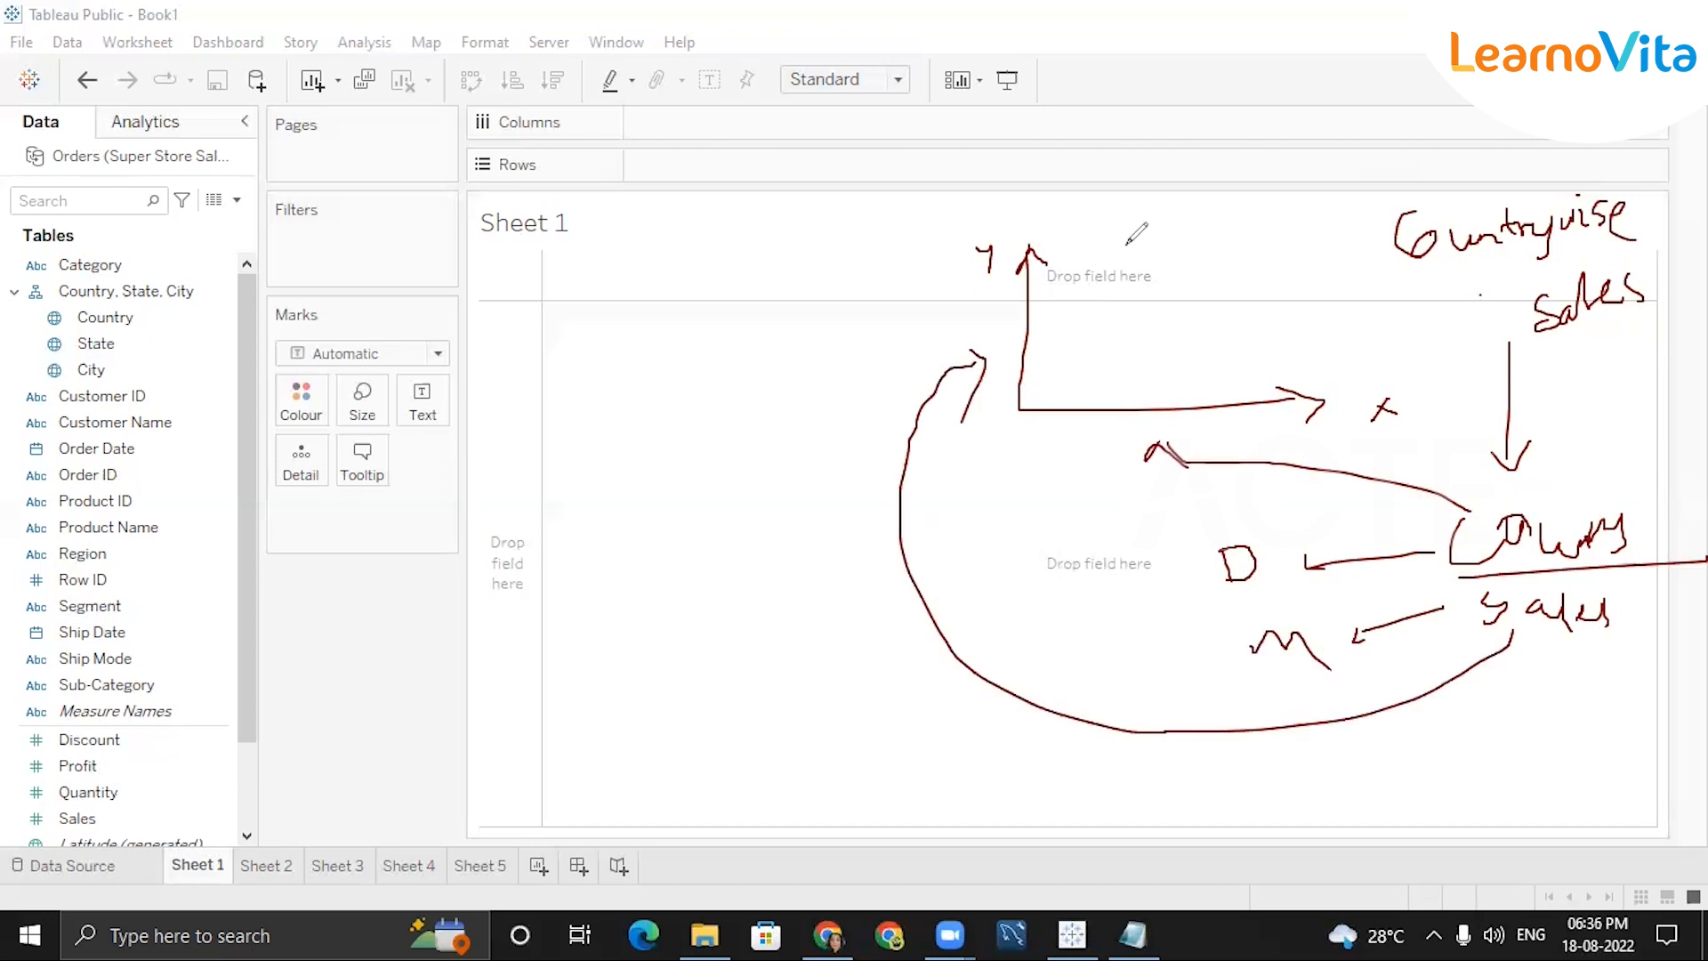
{"action": "mouse_move", "coordinate": [1129, 246]}
{"action": "left_mouse_down"}
{"action": "mouse_move", "coordinate": [1139, 271]}
{"action": "mouse_move", "coordinate": [1128, 237]}
{"action": "mouse_move", "coordinate": [1144, 240]}
{"action": "mouse_move", "coordinate": [1137, 274]}
{"action": "left_mouse_up"}
{"action": "mouse_move", "coordinate": [508, 407]}
{"action": "left_mouse_down"}
{"action": "mouse_move", "coordinate": [508, 455]}
{"action": "mouse_move", "coordinate": [492, 433]}
{"action": "left_mouse_up"}
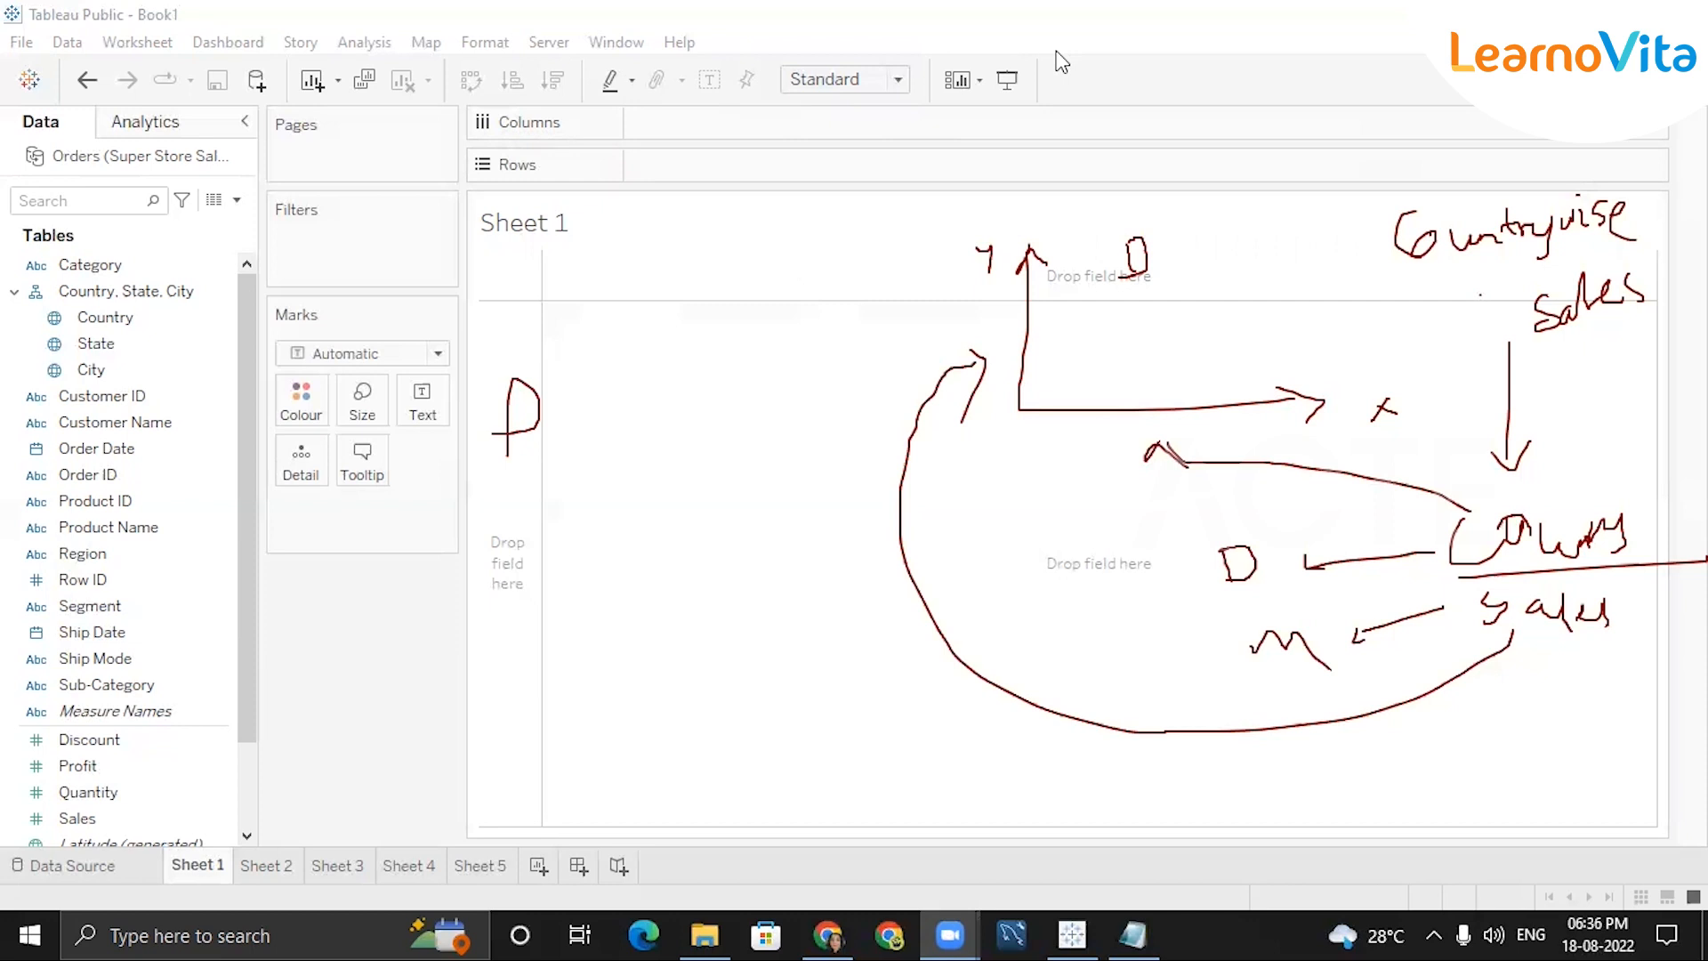
{"action": "mouse_move", "coordinate": [440, 307]}
{"action": "left_mouse_down"}
{"action": "mouse_move", "coordinate": [267, 396]}
{"action": "mouse_move", "coordinate": [481, 423]}
{"action": "mouse_move", "coordinate": [457, 305]}
{"action": "left_mouse_up"}
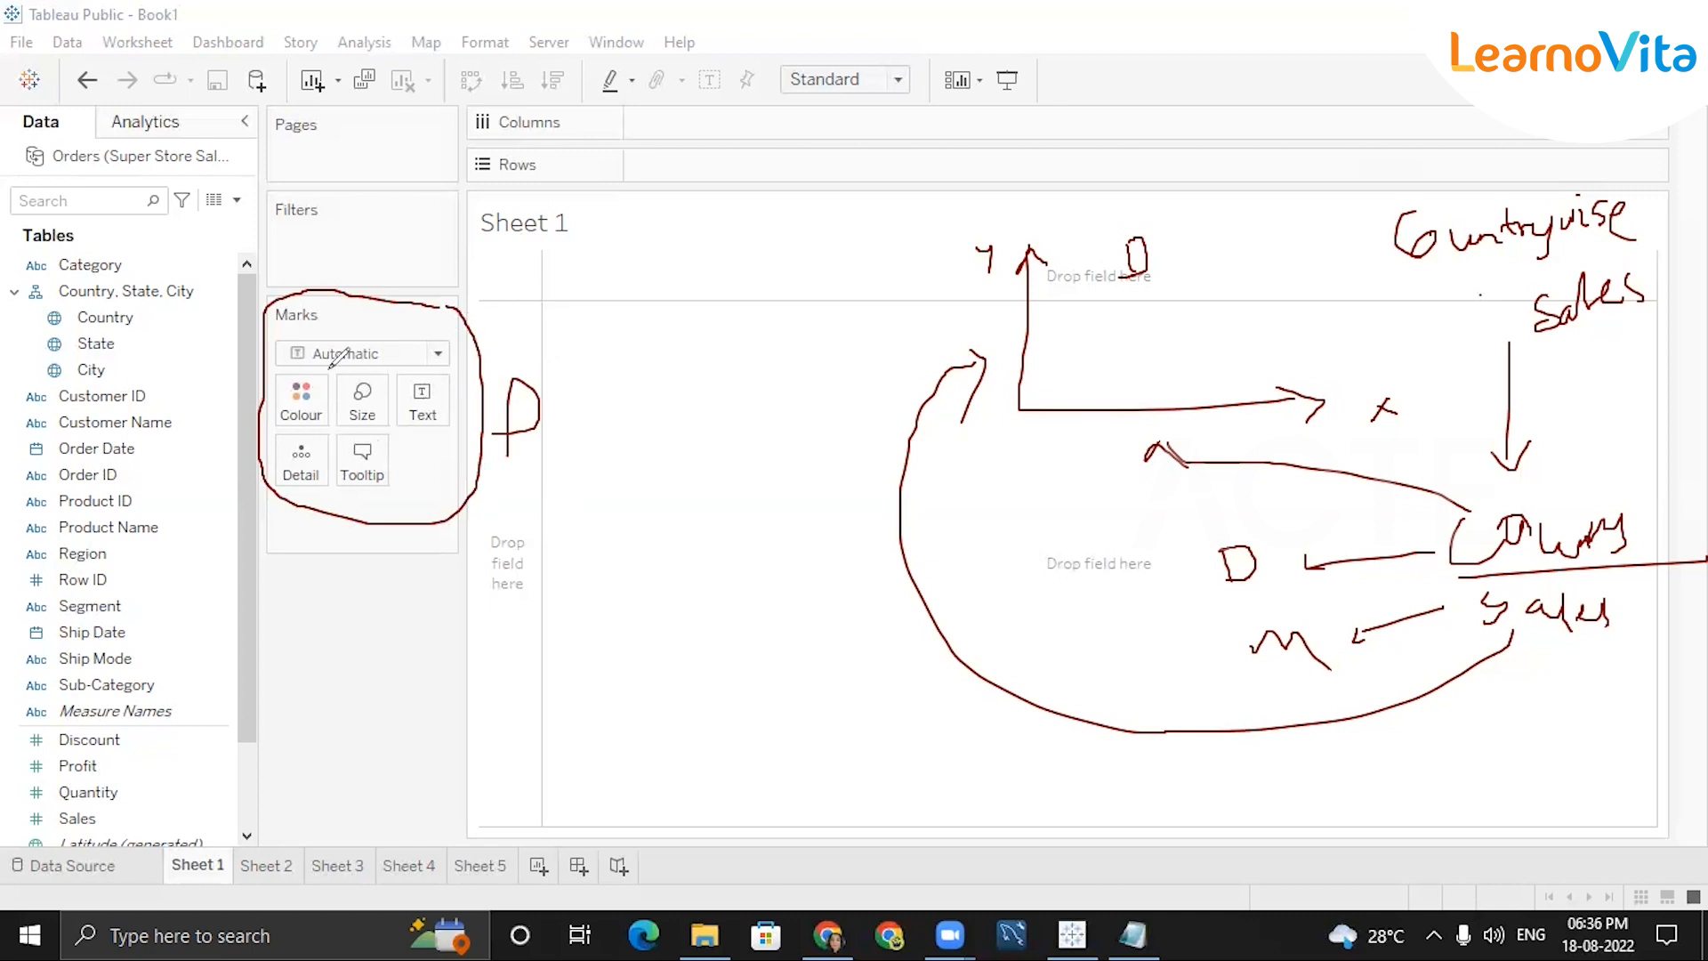
{"action": "left_click_drag", "start_coordinate": [352, 259], "coordinate": [412, 237]}
{"action": "left_click_drag", "start_coordinate": [353, 144], "coordinate": [381, 129]}
{"action": "key", "text": "Escape"}
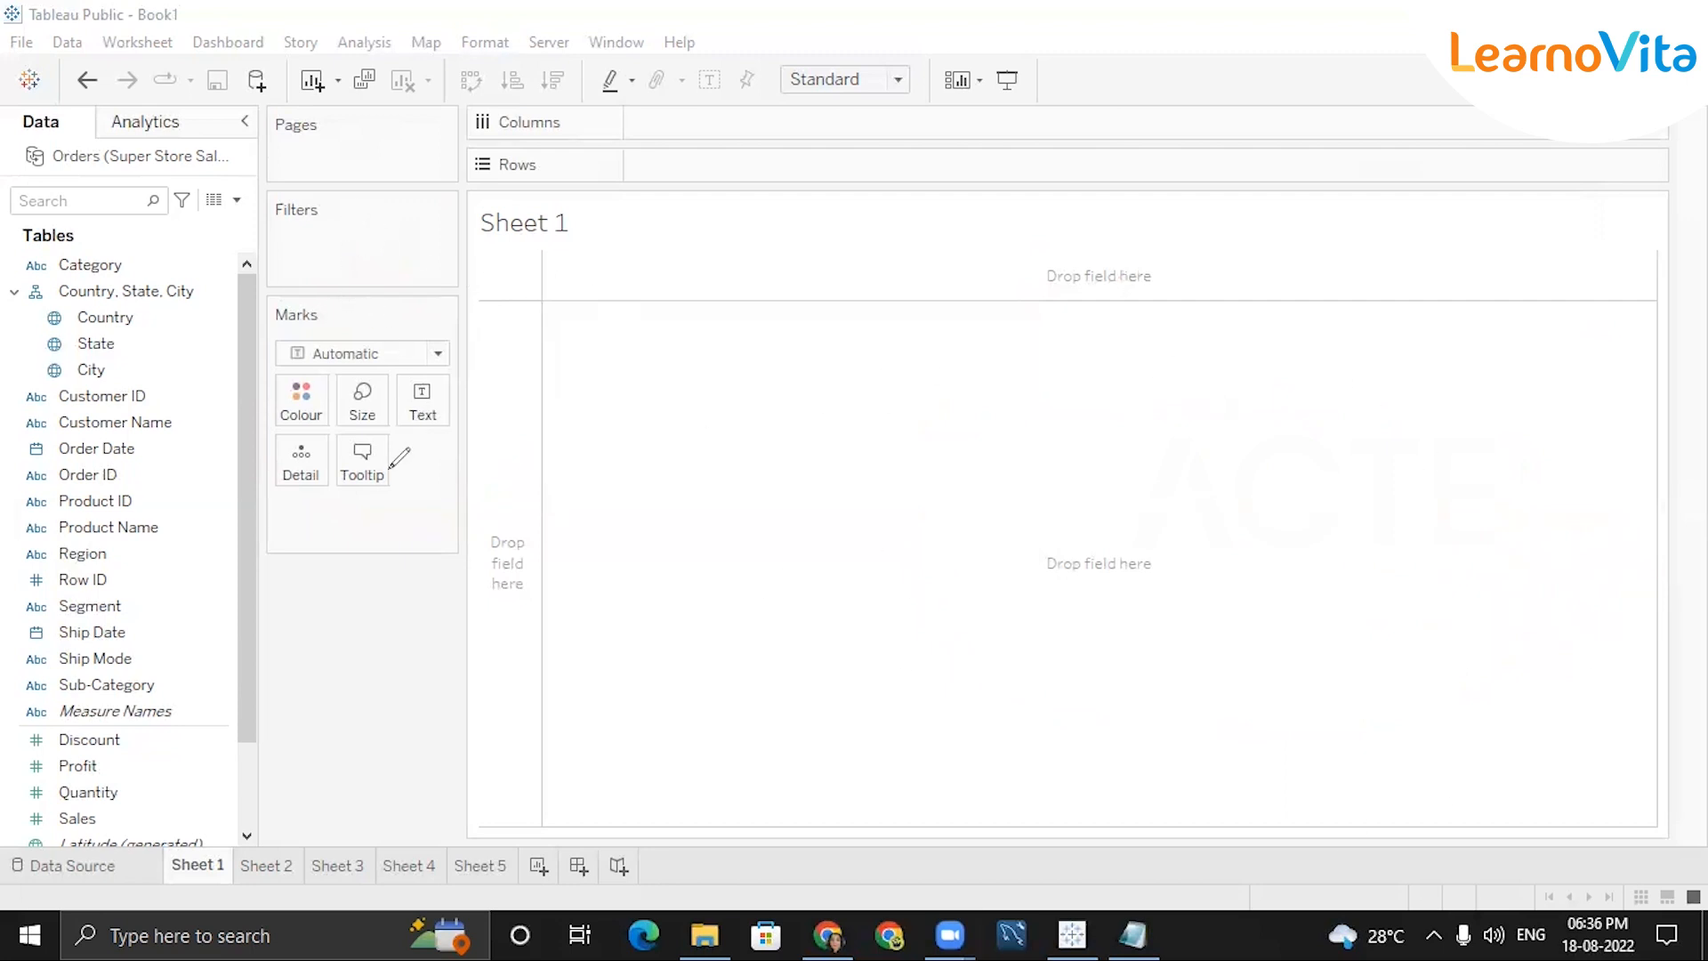
Mark the Filters, Pages and toolbar areas with ink, clear it, and return to Tableau.
{"action": "left_click_drag", "start_coordinate": [412, 451], "coordinate": [449, 437]}
{"action": "left_click_drag", "start_coordinate": [352, 233], "coordinate": [392, 236]}
{"action": "left_click_drag", "start_coordinate": [314, 151], "coordinate": [332, 142]}
{"action": "left_click", "coordinate": [1179, 212]}
{"action": "mouse_move", "coordinate": [84, 59]}
{"action": "left_mouse_down"}
{"action": "mouse_move", "coordinate": [188, 103]}
{"action": "mouse_move", "coordinate": [1067, 89]}
{"action": "mouse_move", "coordinate": [1007, 53]}
{"action": "left_mouse_up"}
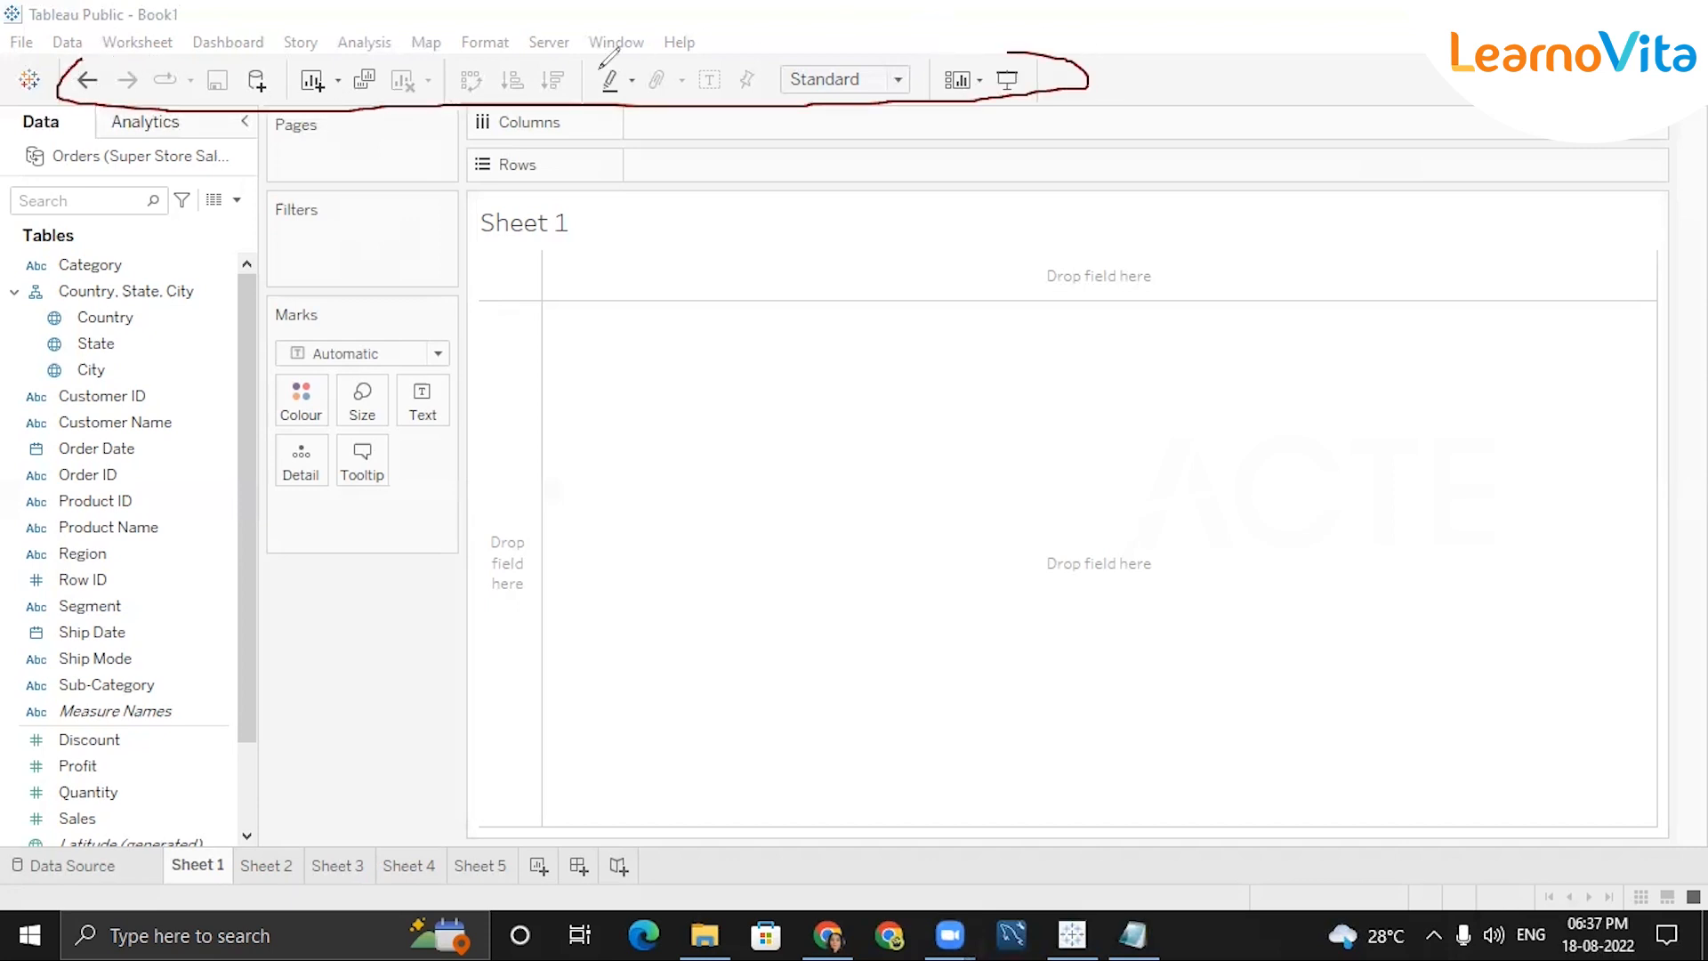
{"action": "left_click", "coordinate": [854, 99]}
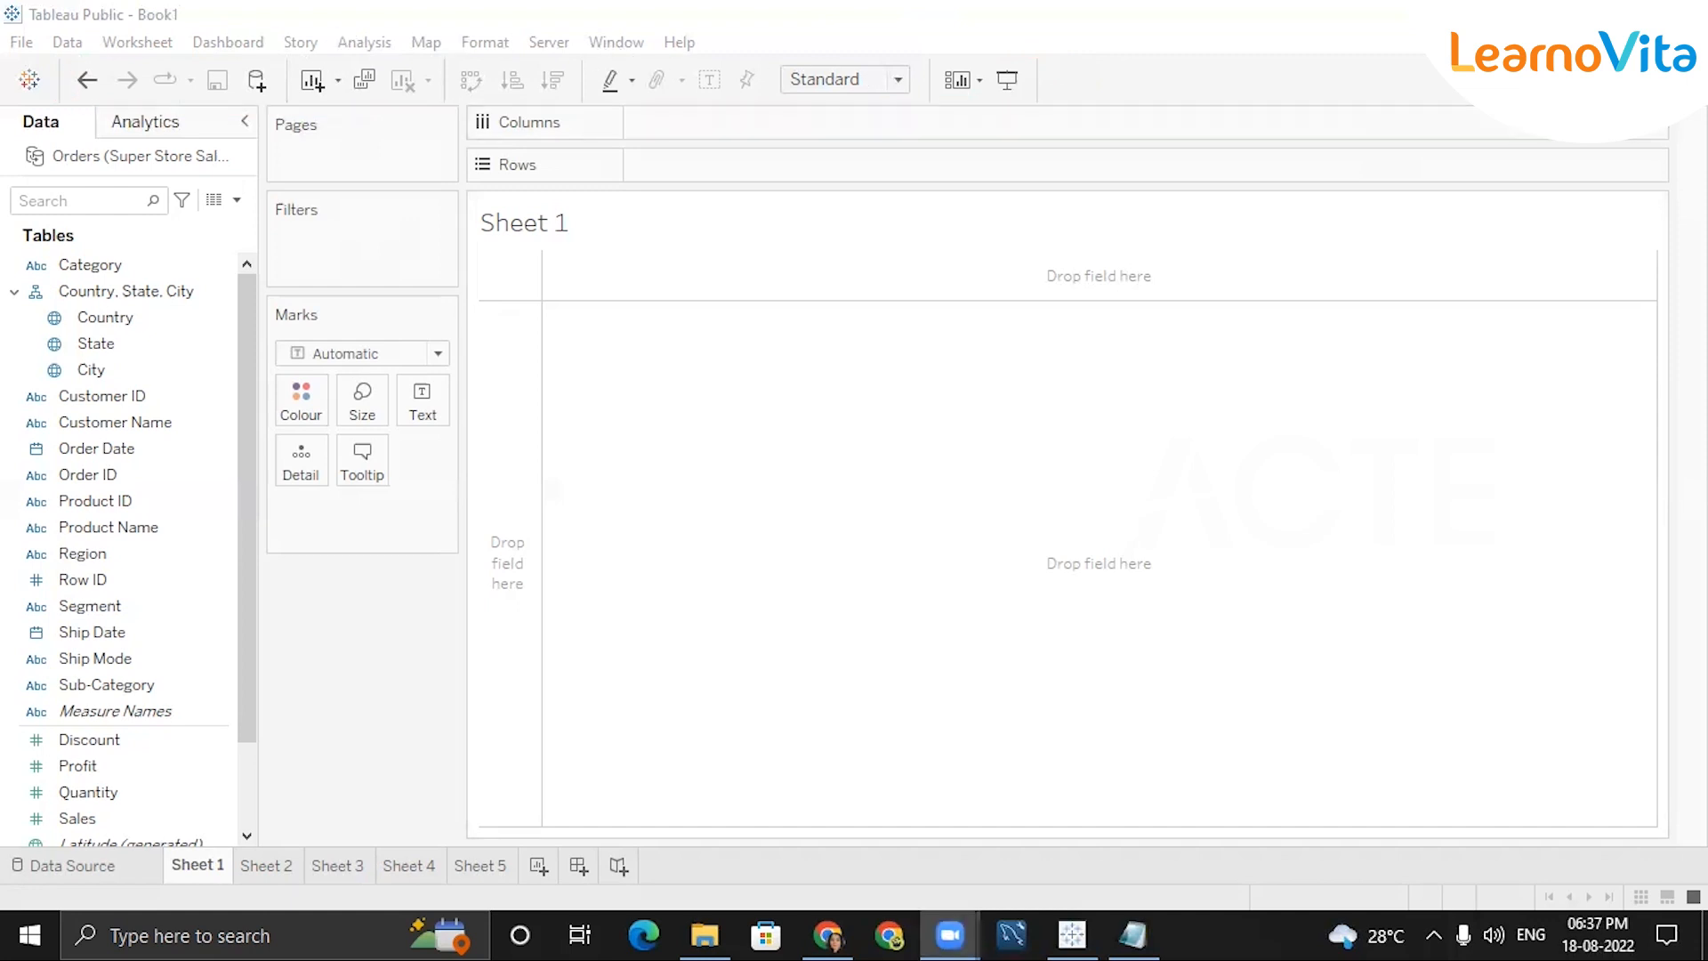
{"action": "left_click", "coordinate": [1498, 222]}
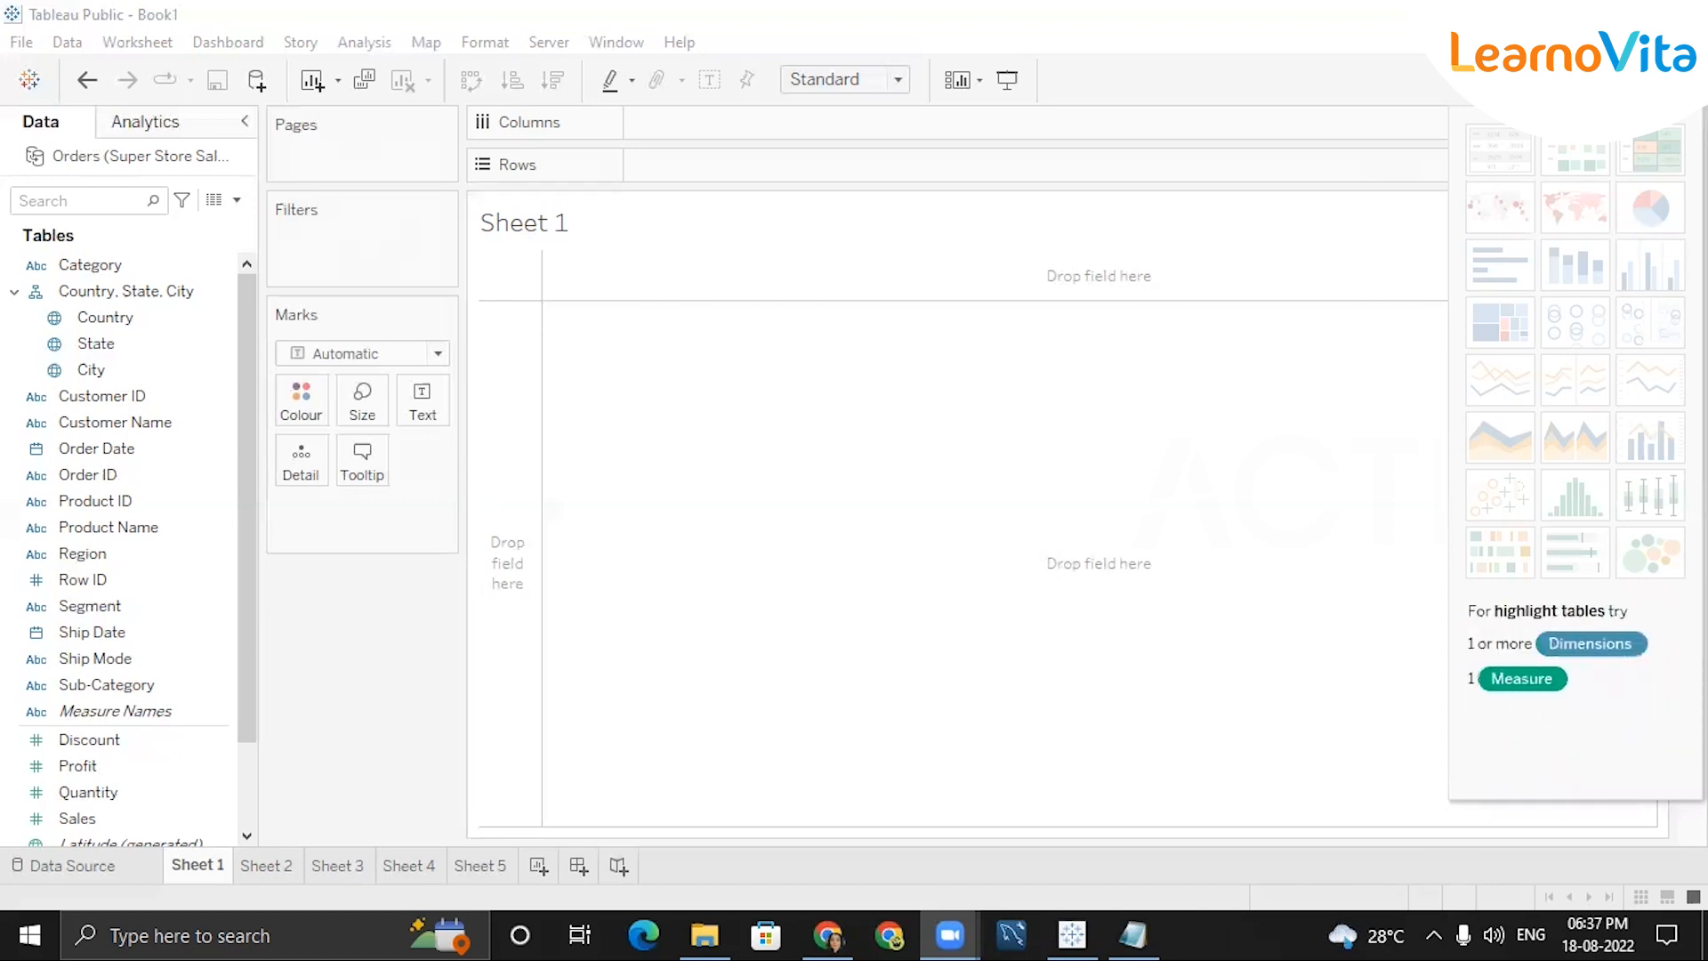
Close Show Me and place Country on Columns, producing 23 country column headers.
{"action": "left_click", "coordinate": [1649, 80]}
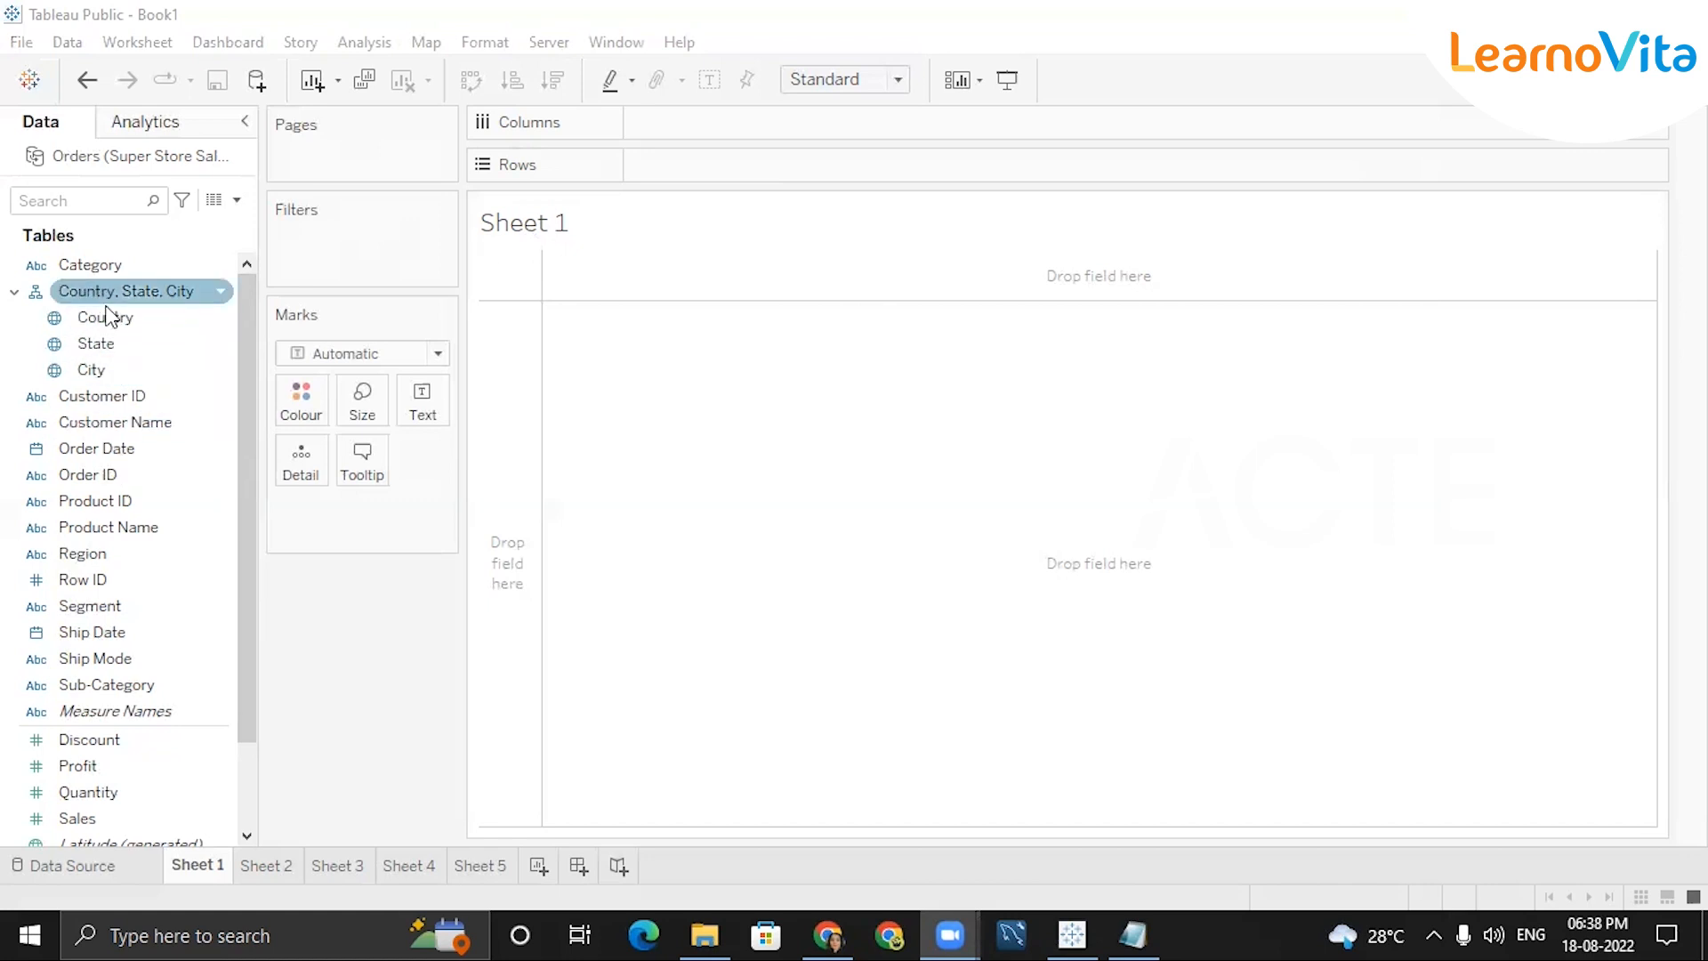
{"action": "left_click_drag", "start_coordinate": [121, 327], "coordinate": [1353, 296]}
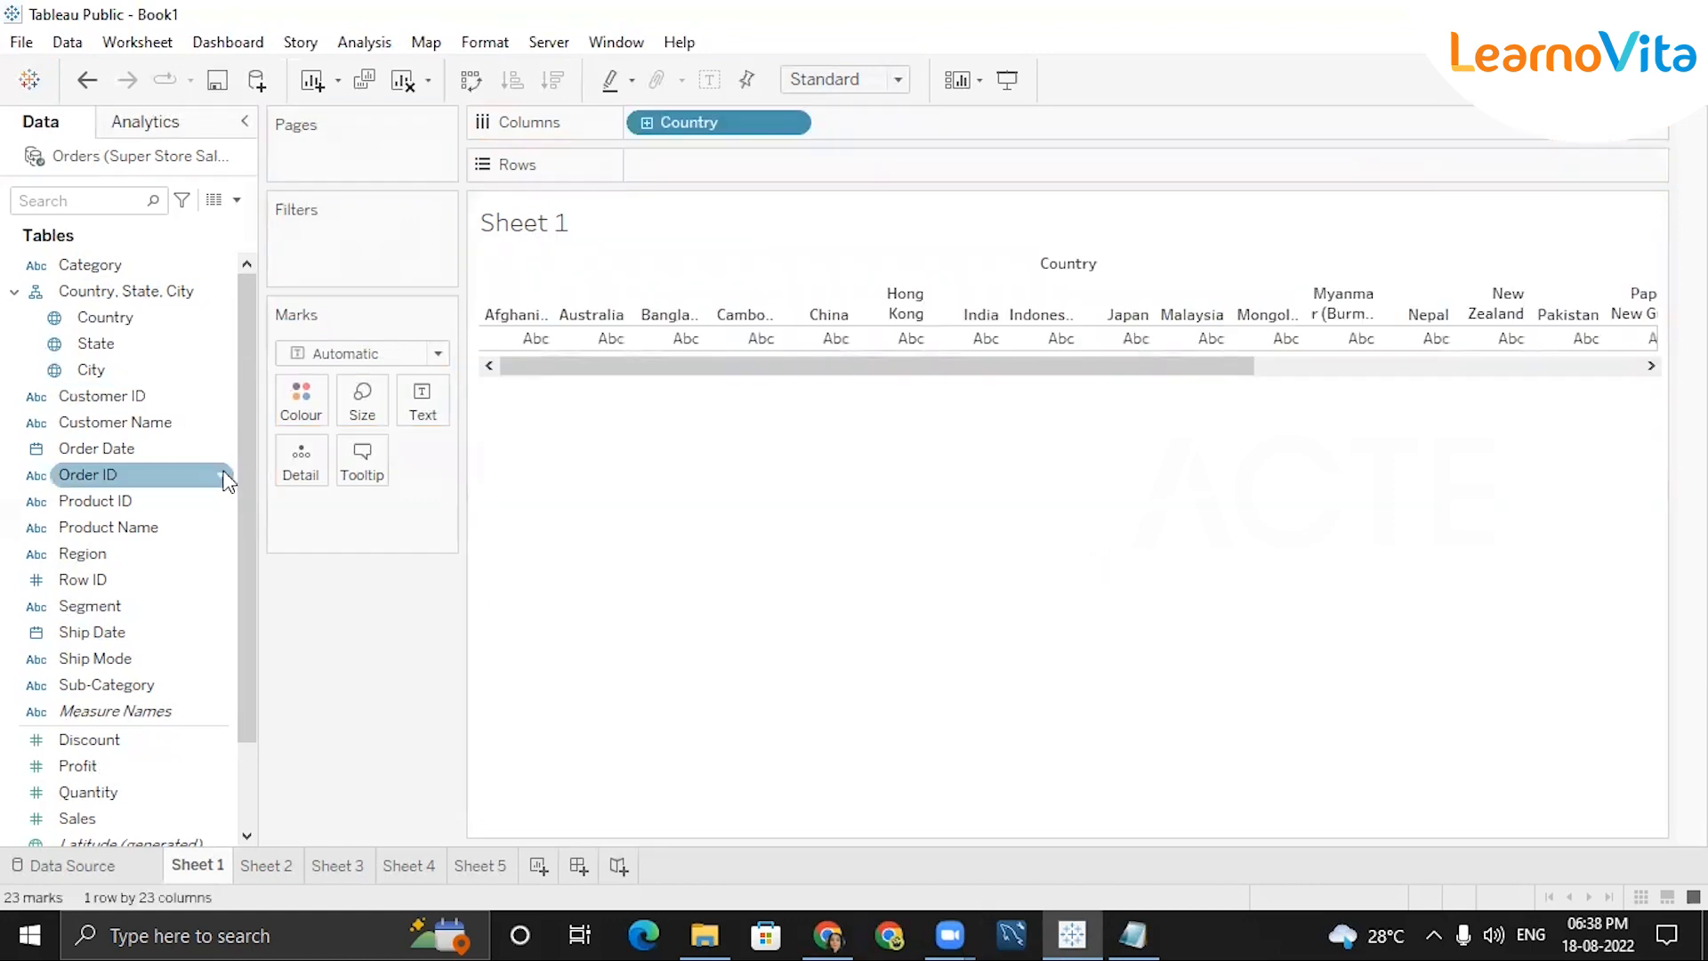
{"action": "left_click_drag", "start_coordinate": [240, 466], "coordinate": [238, 750]}
Add SUM(Sales) to Rows to chart sales bars for the 23 countries.
{"action": "left_click", "coordinate": [133, 719]}
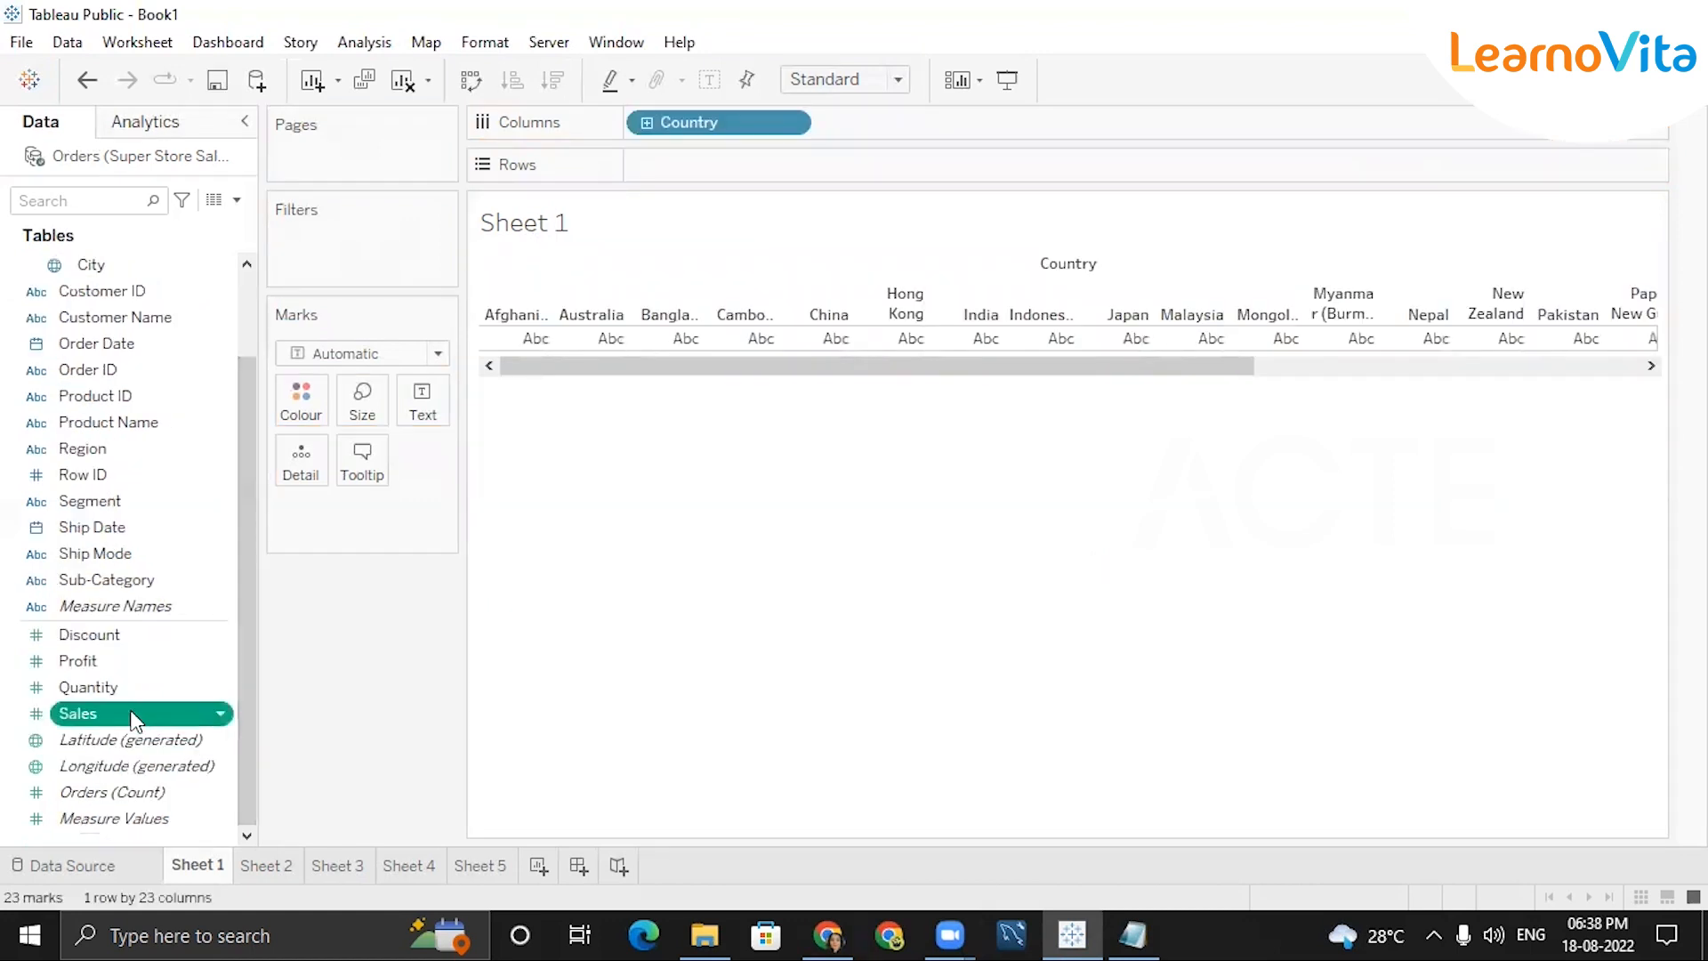
{"action": "left_click_drag", "start_coordinate": [133, 719], "coordinate": [679, 168]}
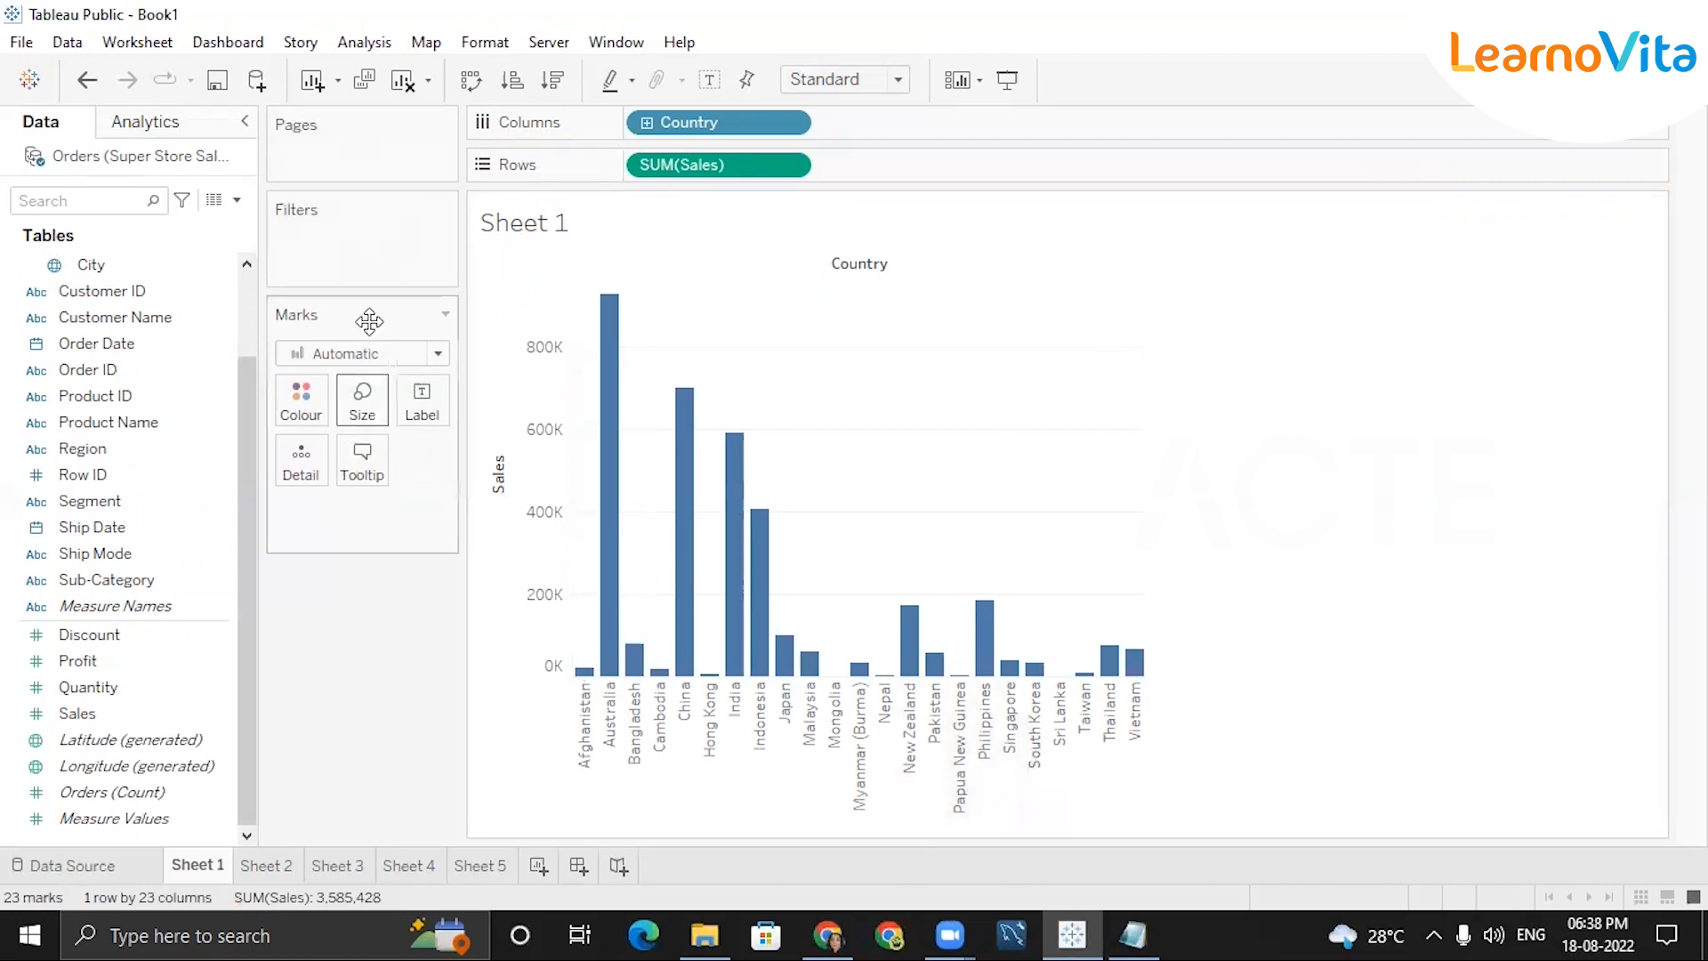
{"action": "double_click", "coordinate": [532, 233]}
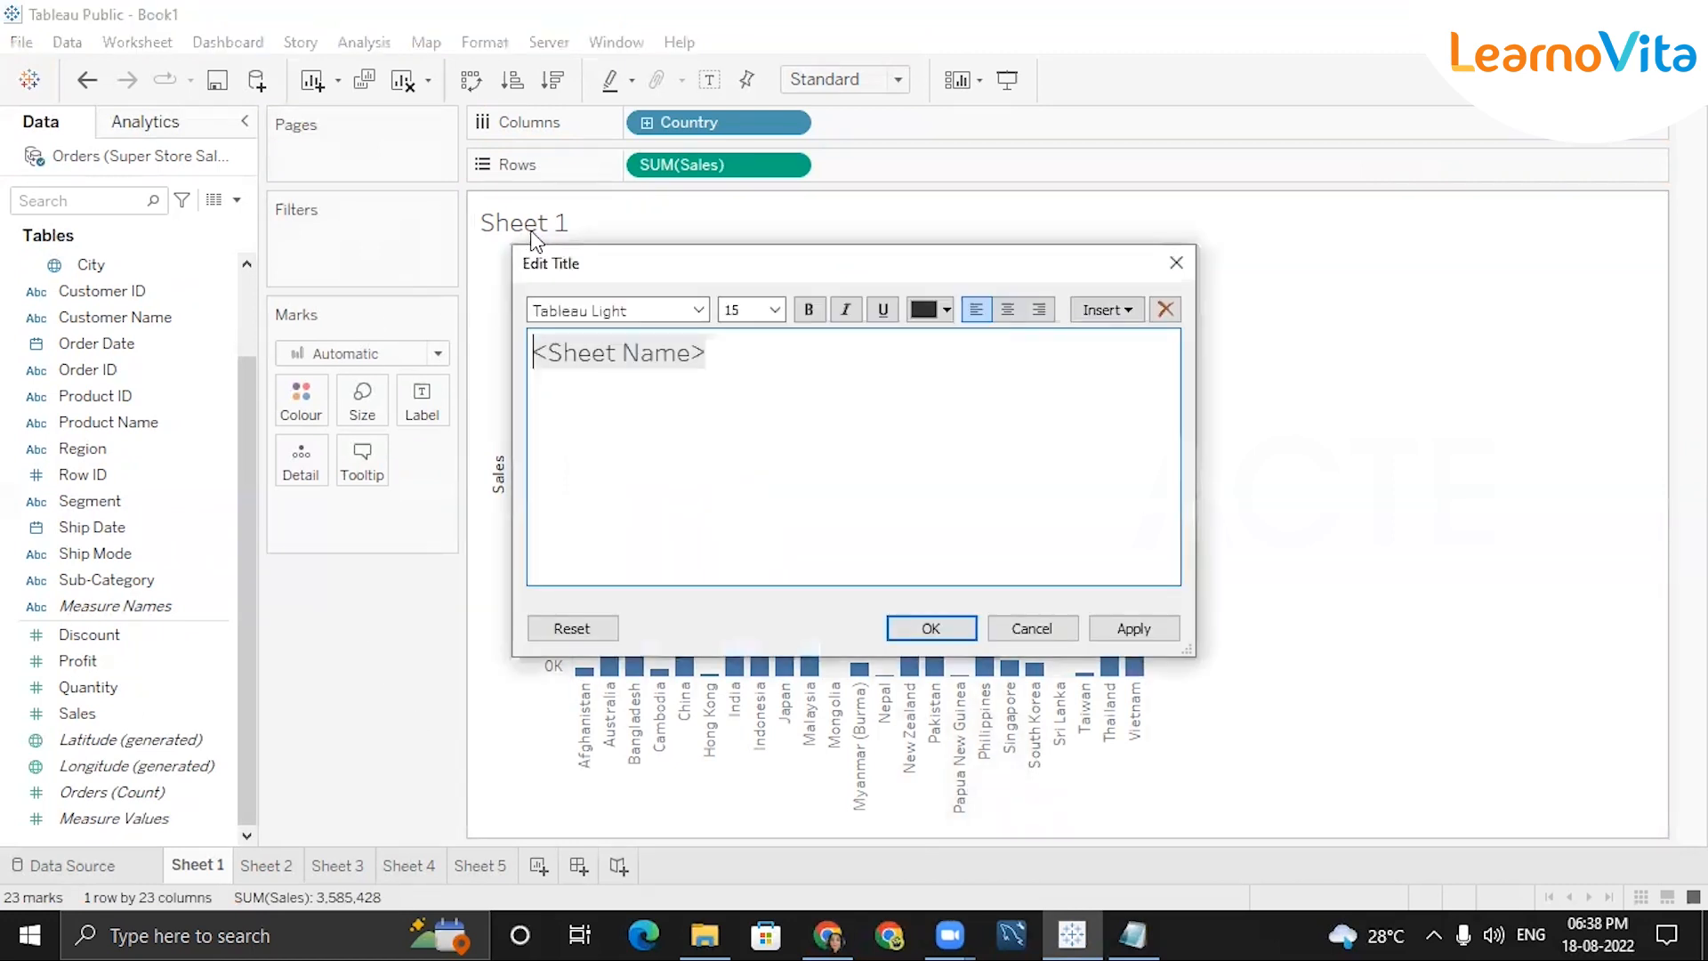
{"action": "left_click", "coordinate": [1176, 262]}
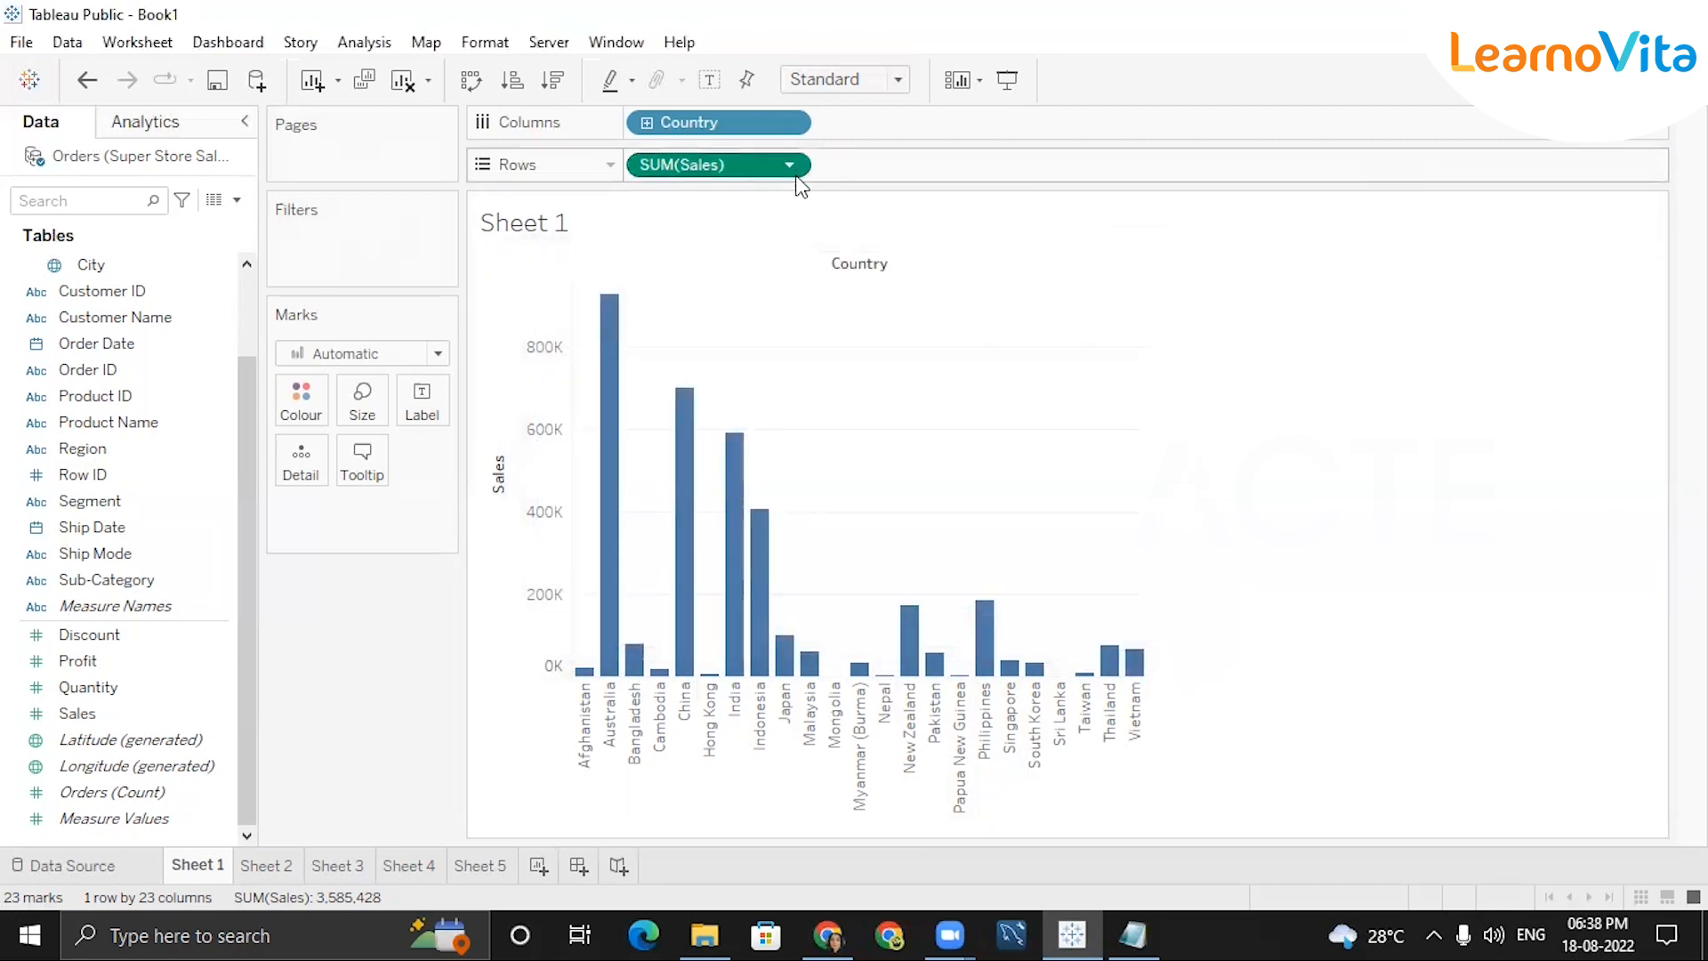
{"action": "double_click", "coordinate": [794, 165]}
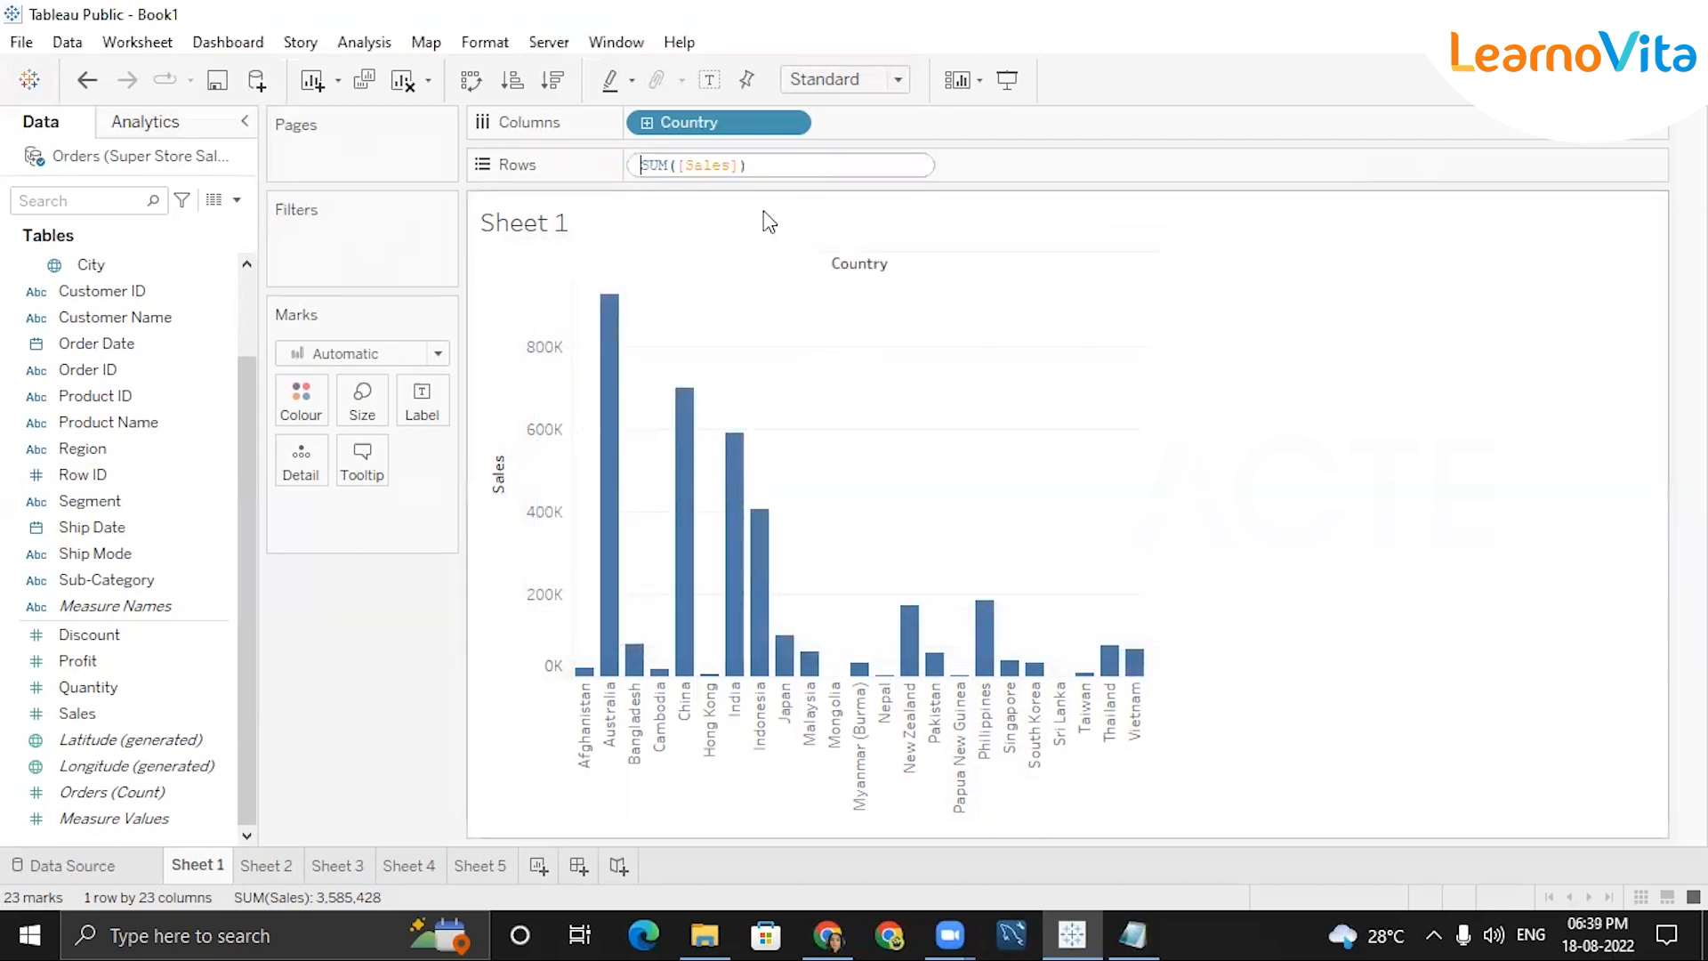
{"action": "left_click", "coordinate": [1000, 165]}
{"action": "left_click", "coordinate": [789, 165]}
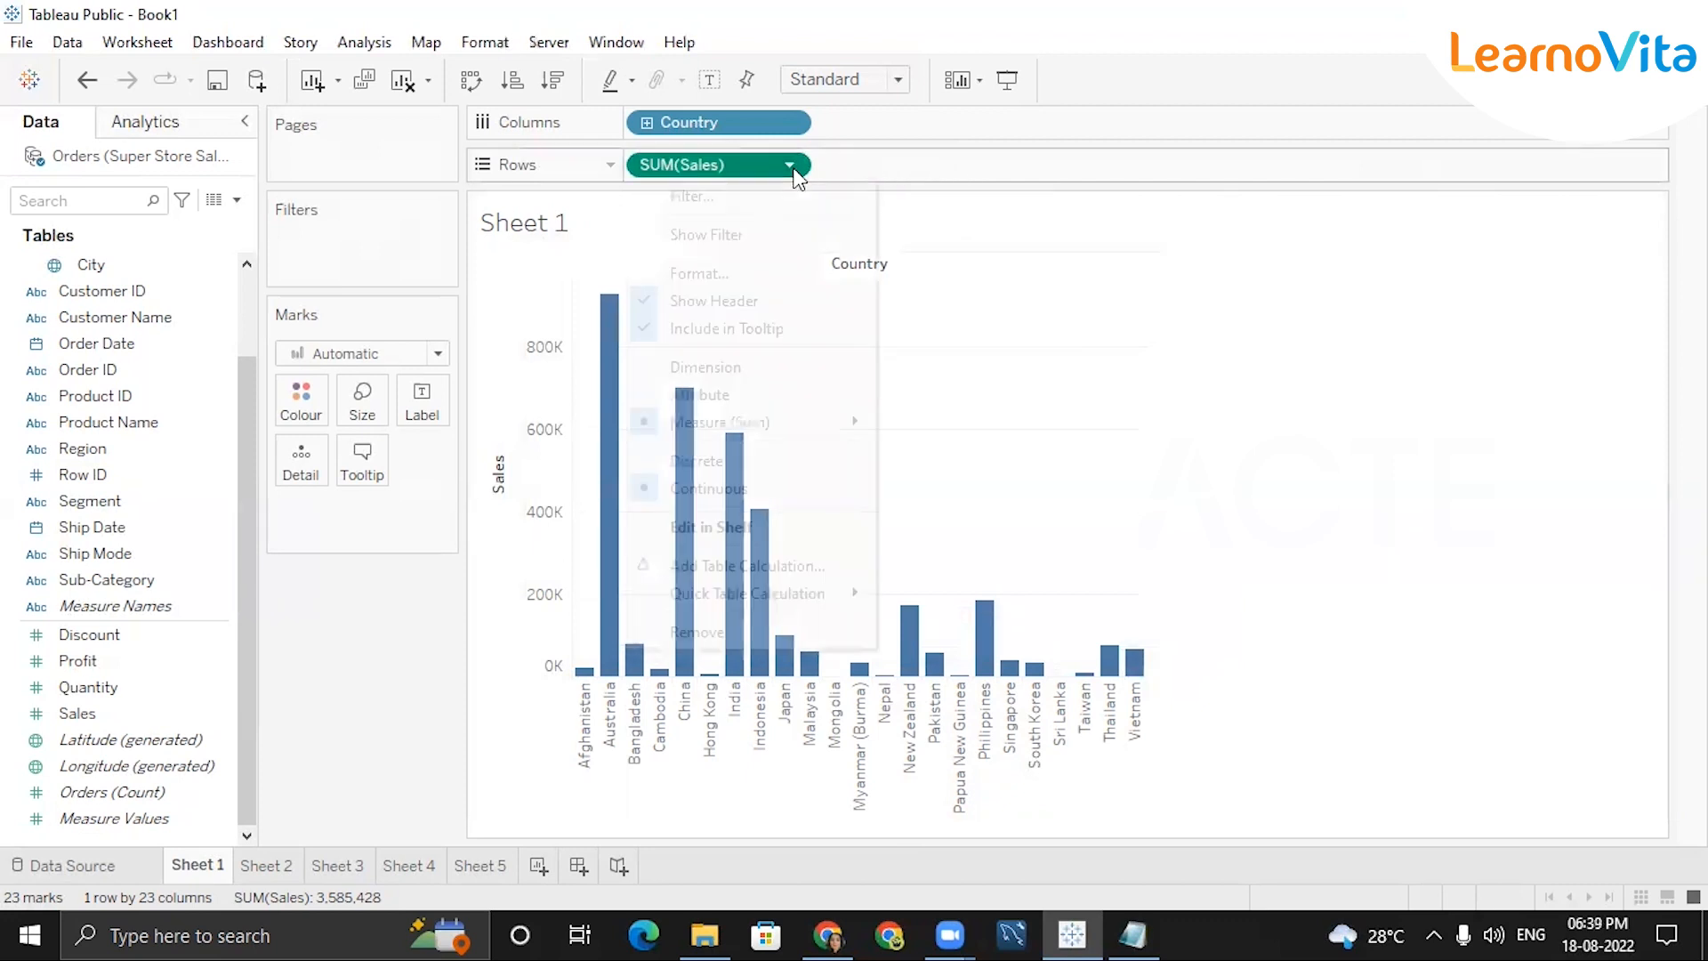
Remove SUM(Sales) and Country from the shelves, leaving Sheet 1 blank.
{"action": "left_click", "coordinate": [712, 632]}
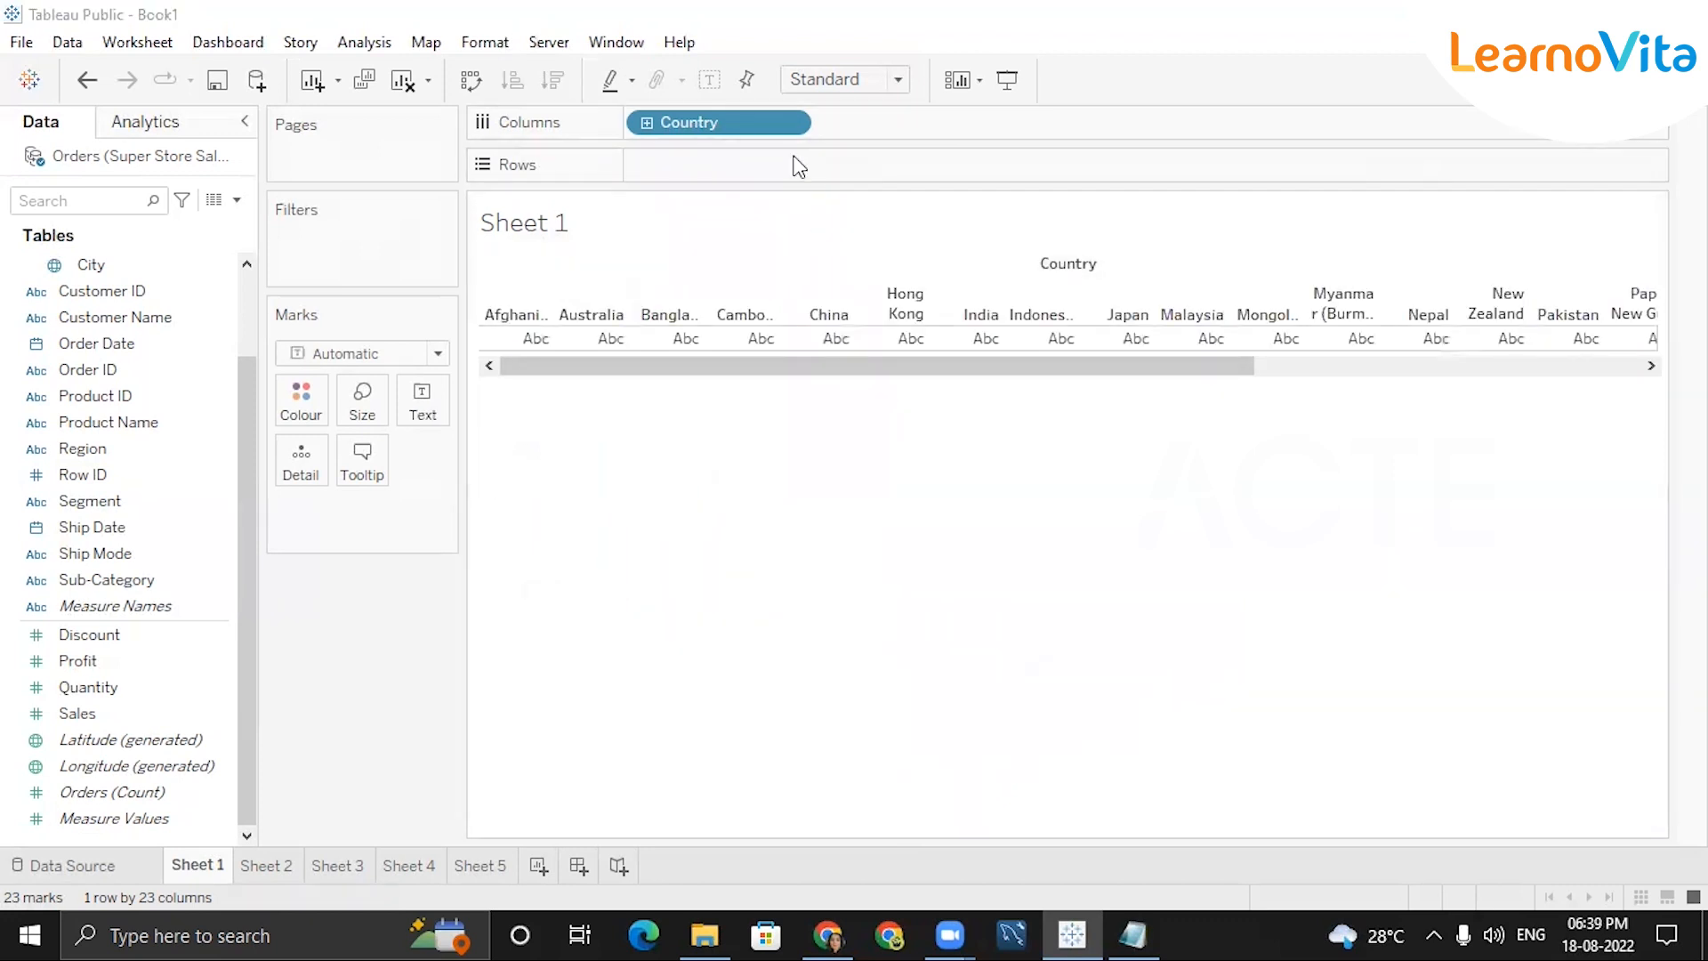
{"action": "left_click", "coordinate": [798, 122]}
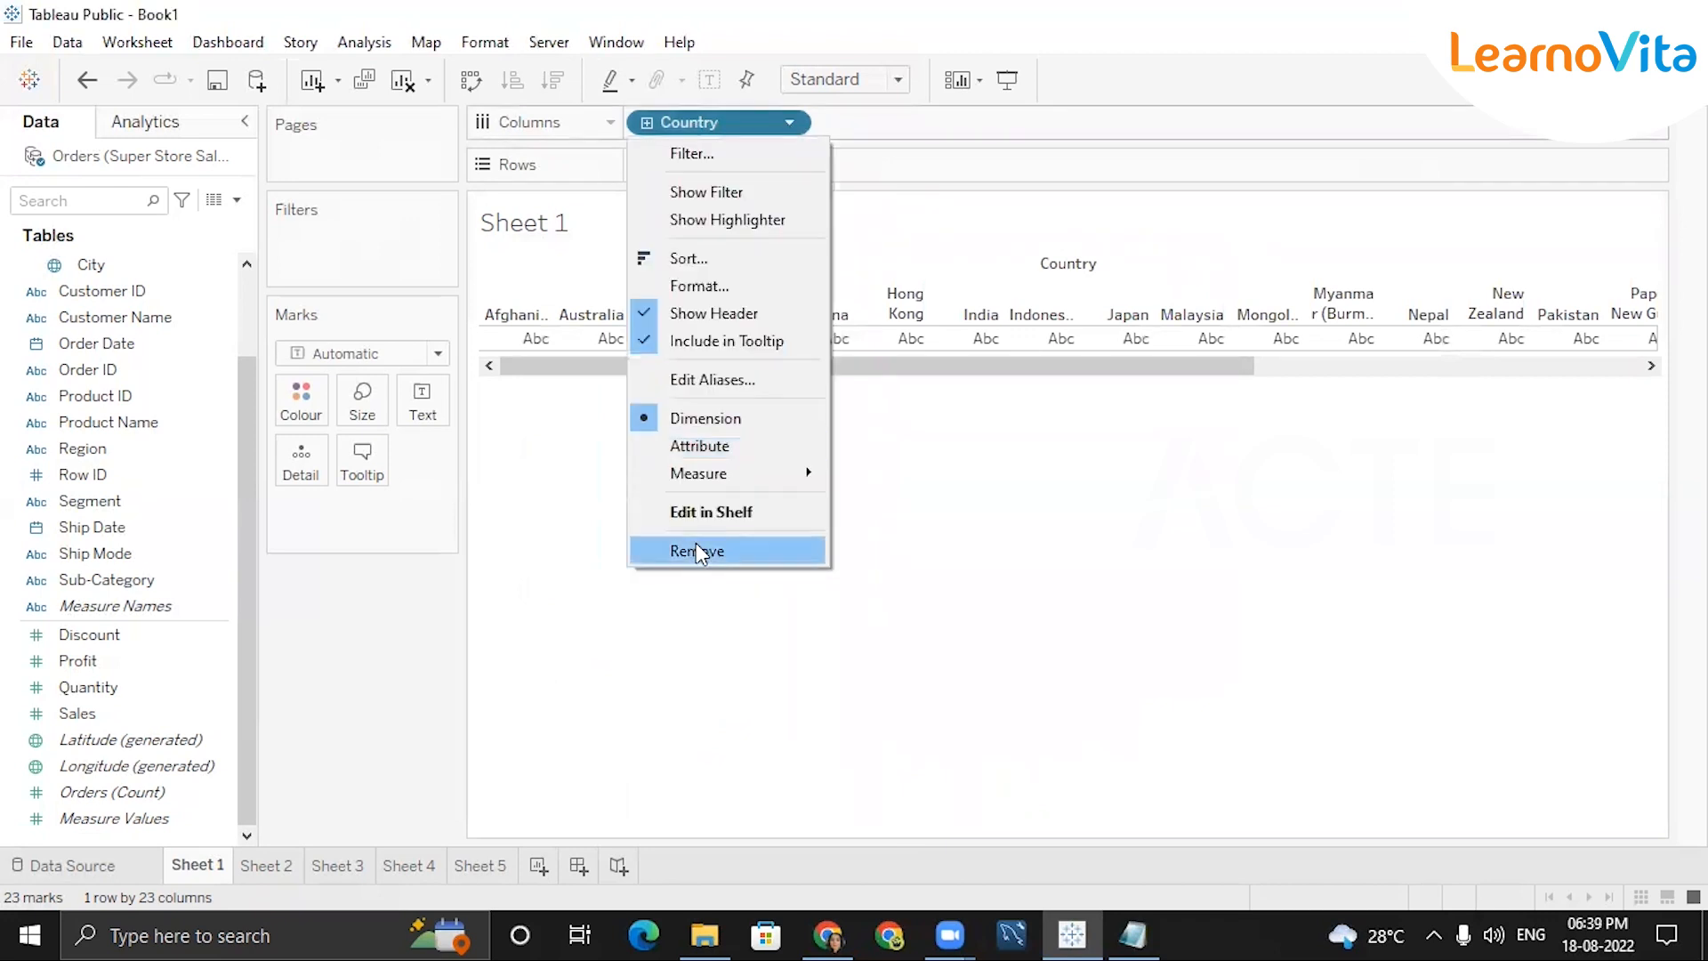
{"action": "left_click", "coordinate": [696, 546]}
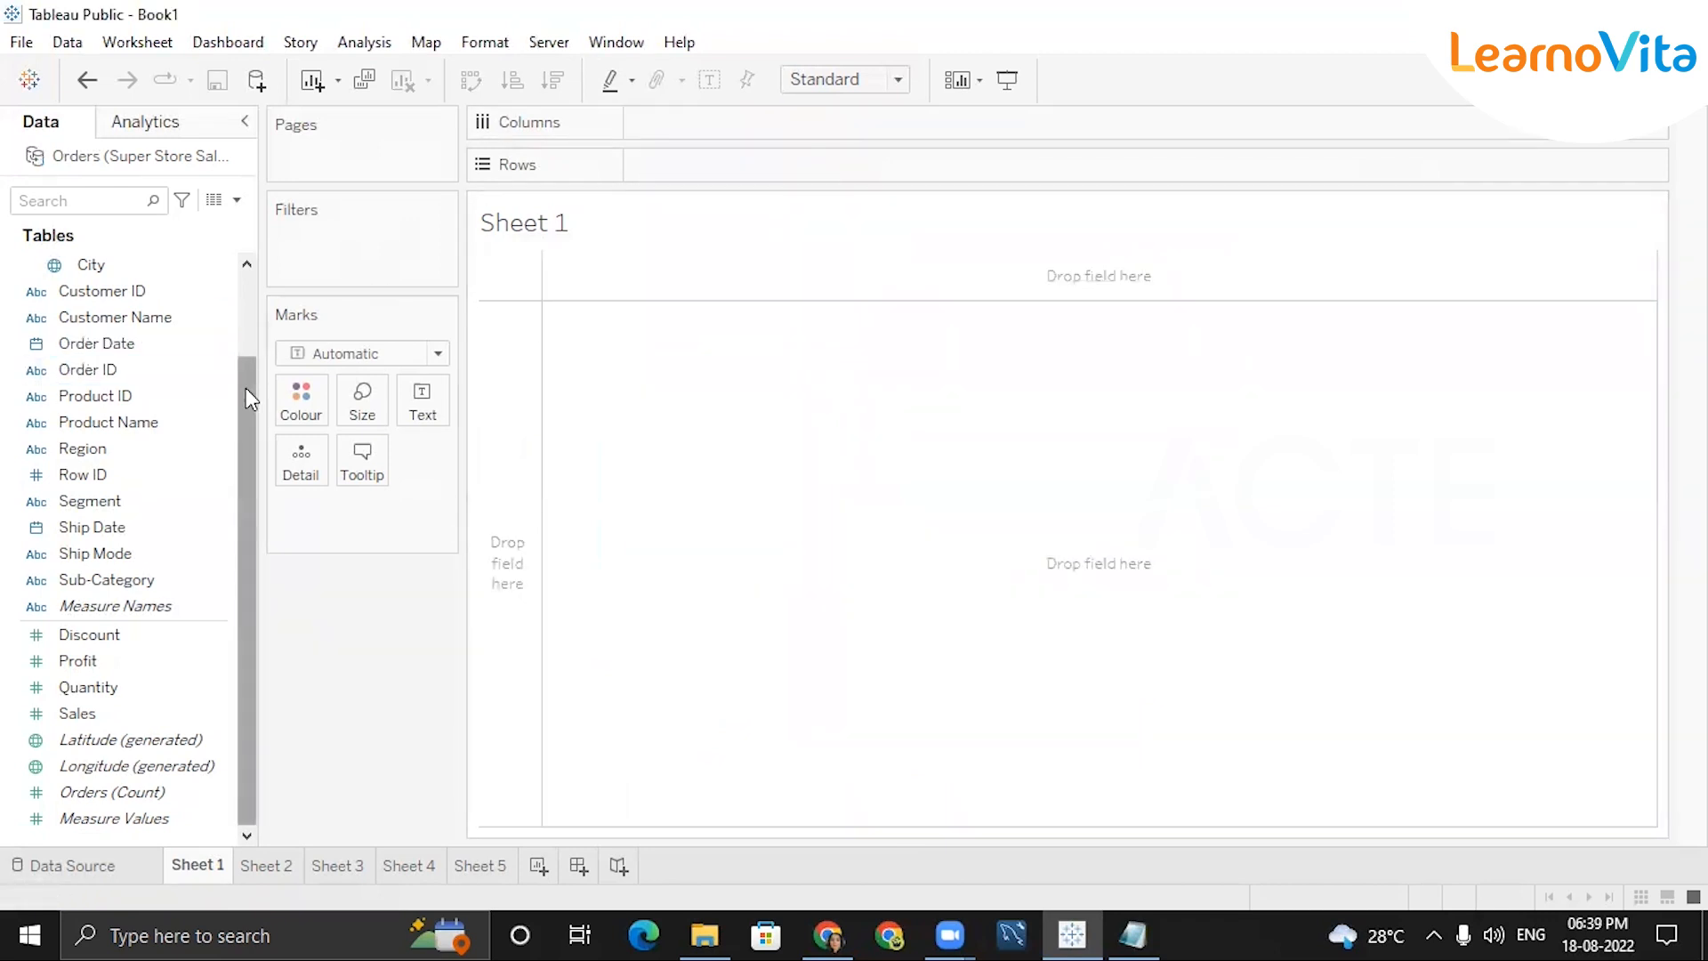
{"action": "left_click_drag", "start_coordinate": [246, 388], "coordinate": [253, 277]}
{"action": "left_click", "coordinate": [169, 318]}
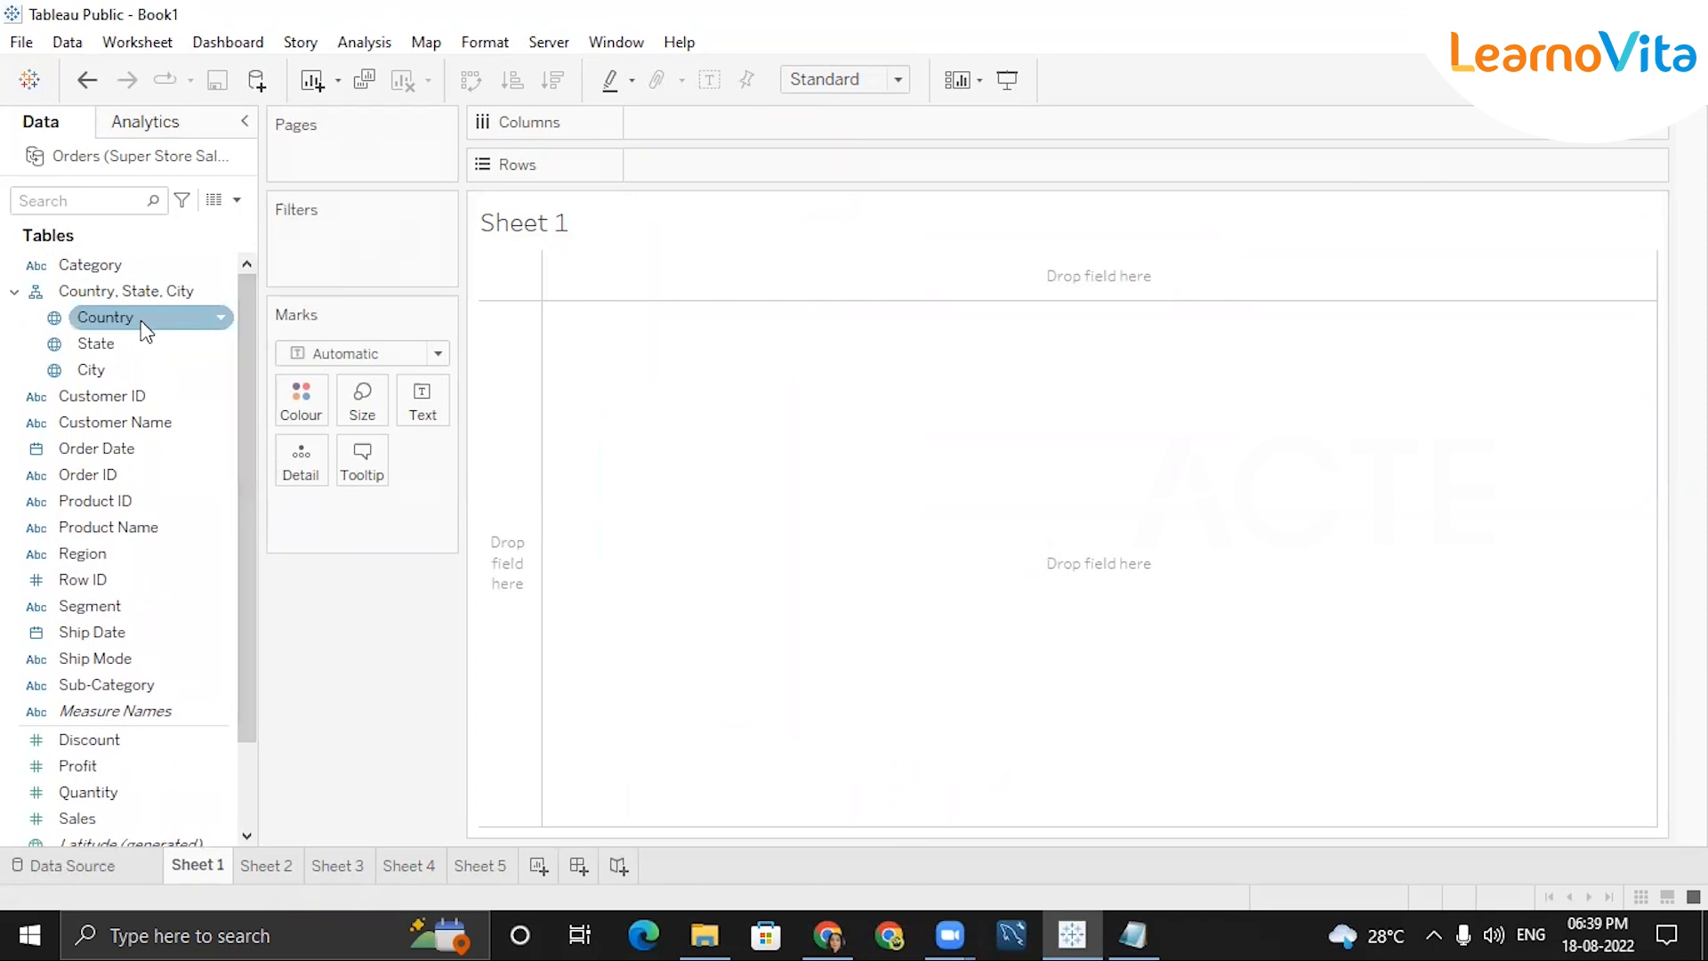
{"action": "left_click", "coordinate": [125, 329]}
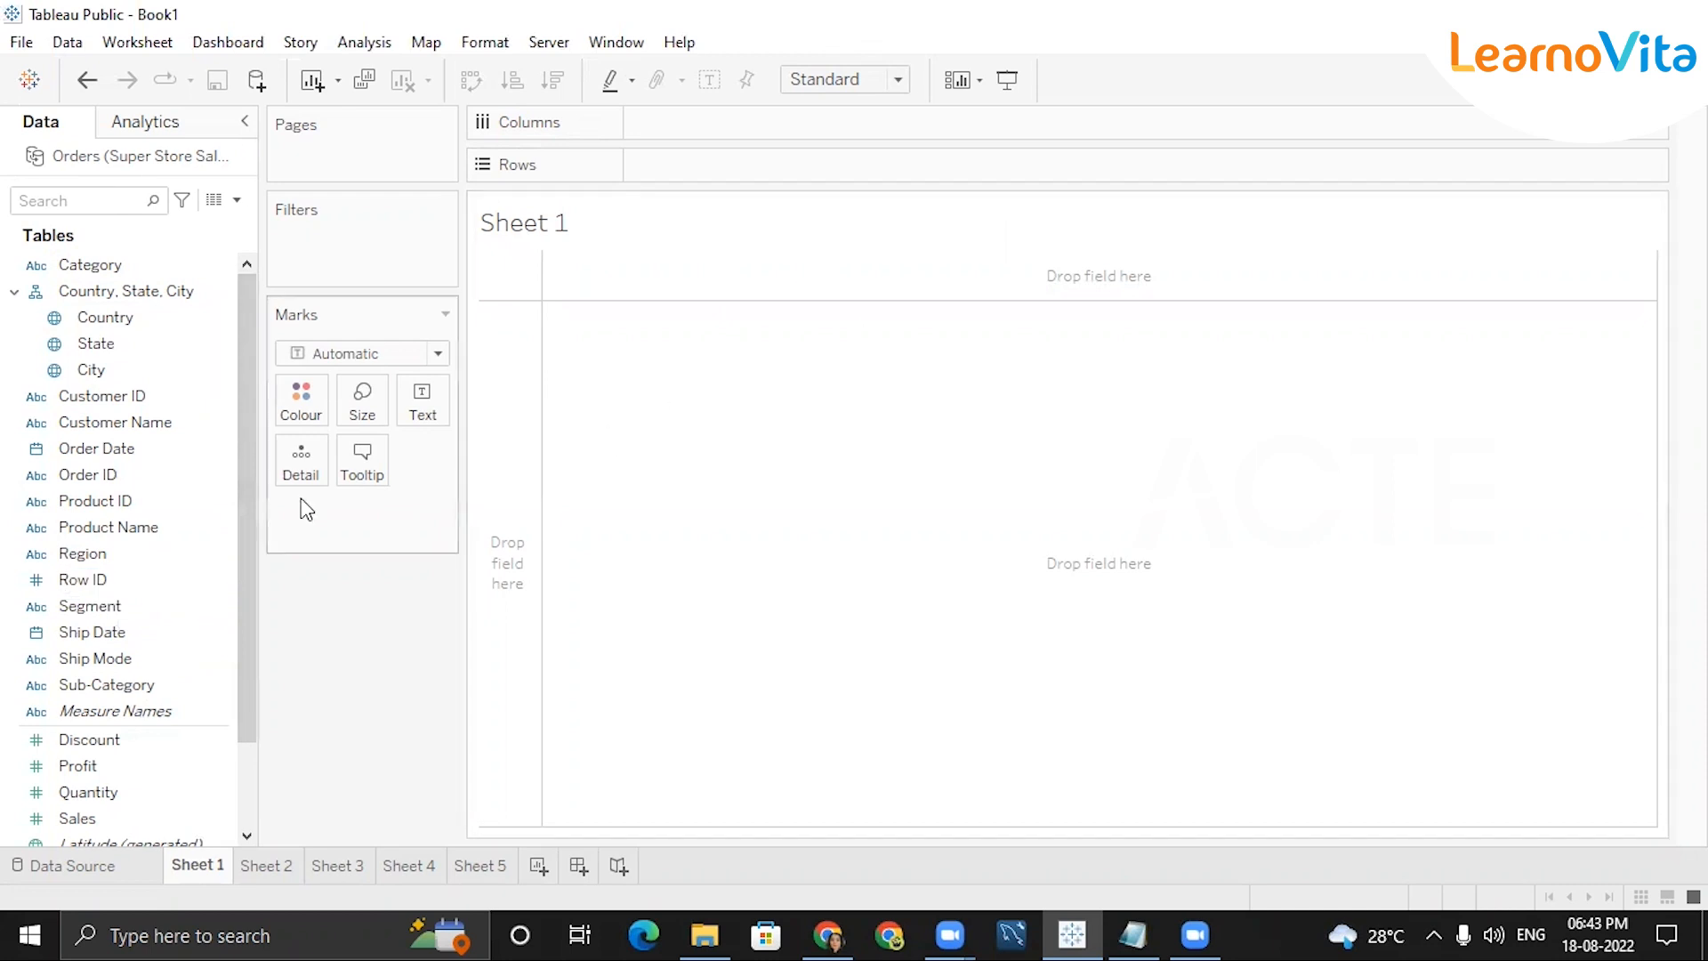
Put Segment on Rows with SUM(Sales) as text, then open Show Me.
{"action": "double_click", "coordinate": [100, 605]}
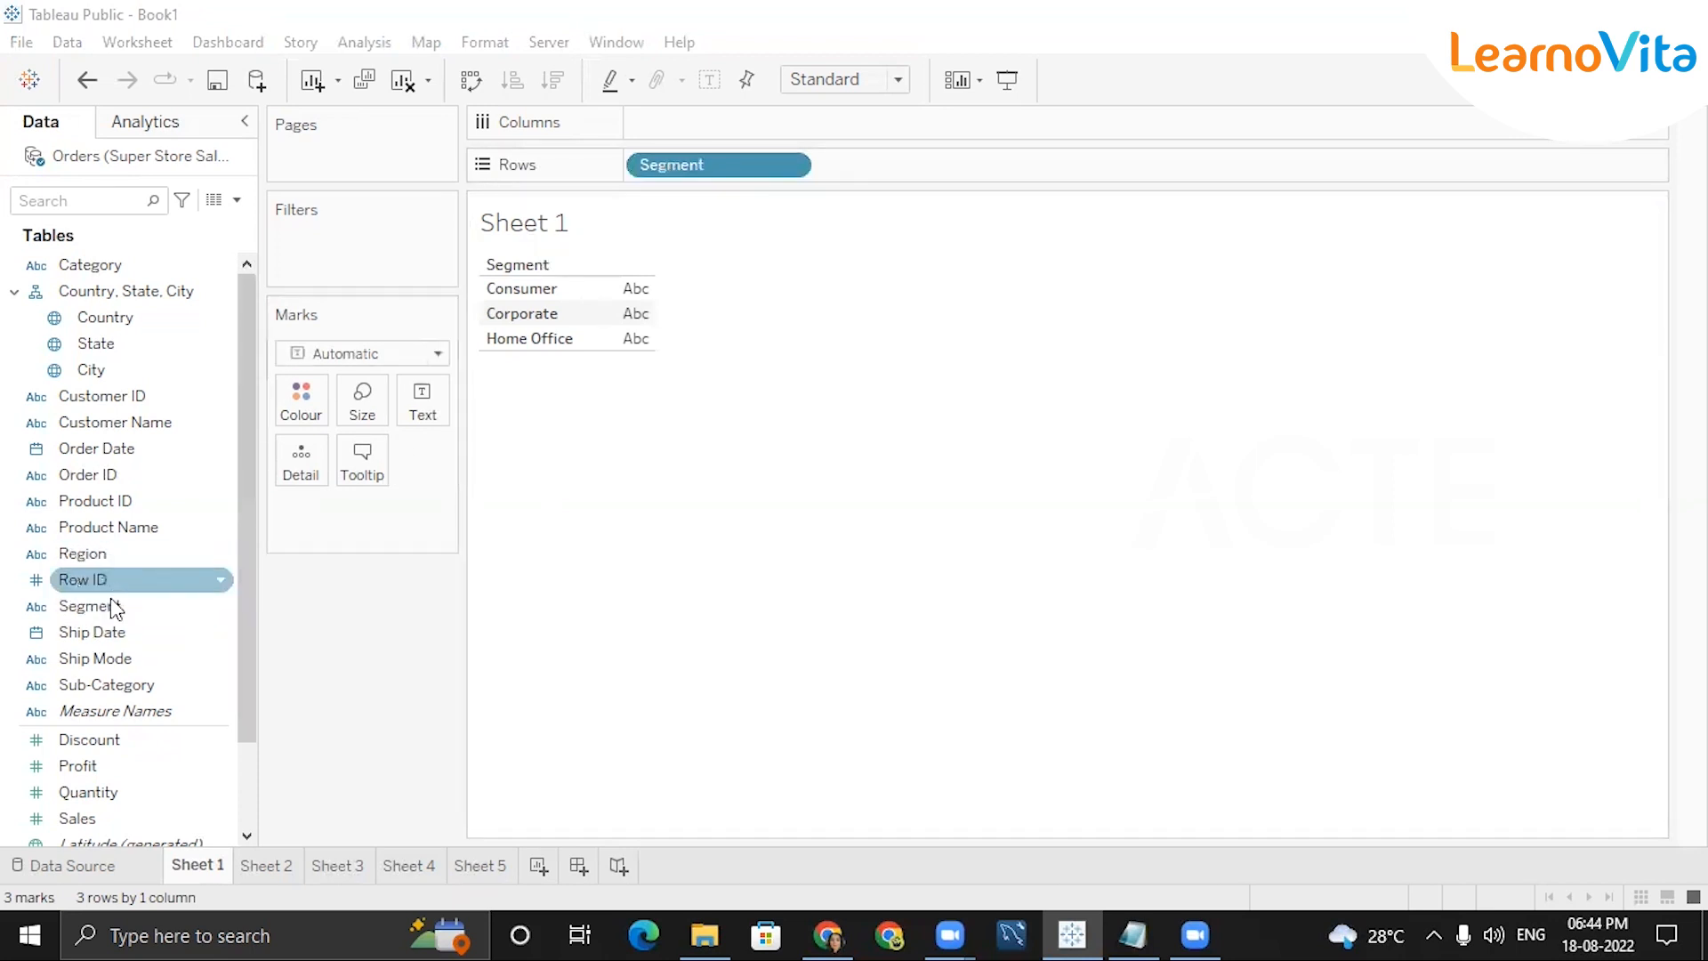
{"action": "left_click_drag", "start_coordinate": [240, 543], "coordinate": [241, 702]}
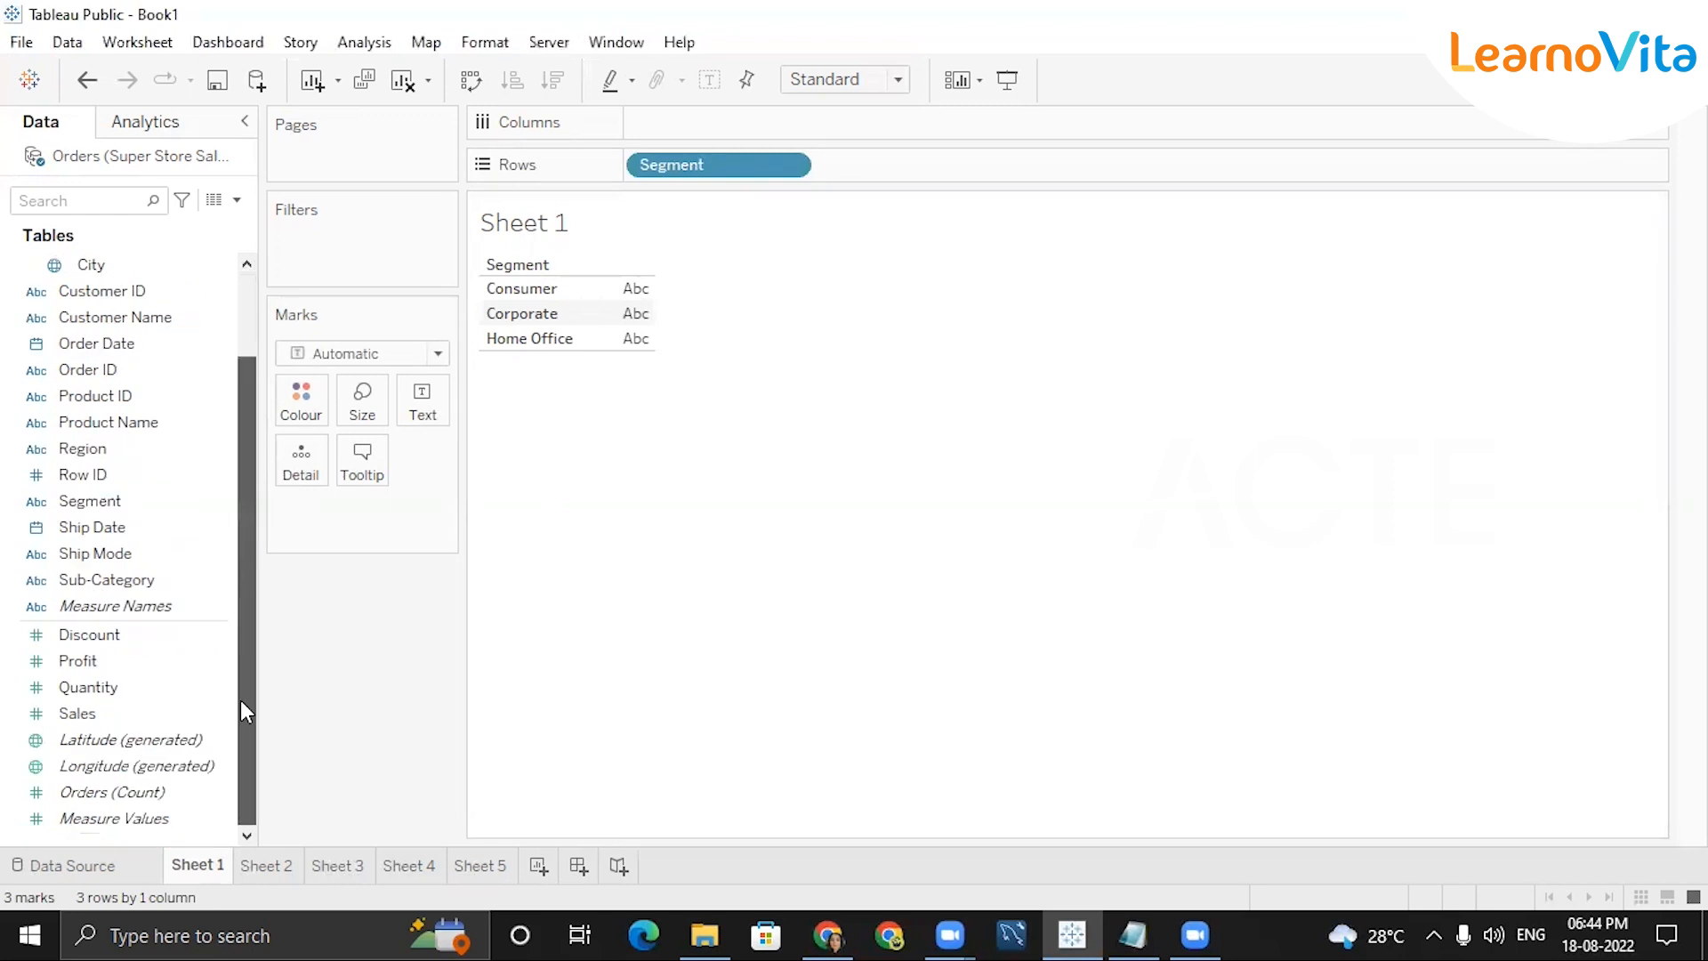
{"action": "double_click", "coordinate": [103, 715]}
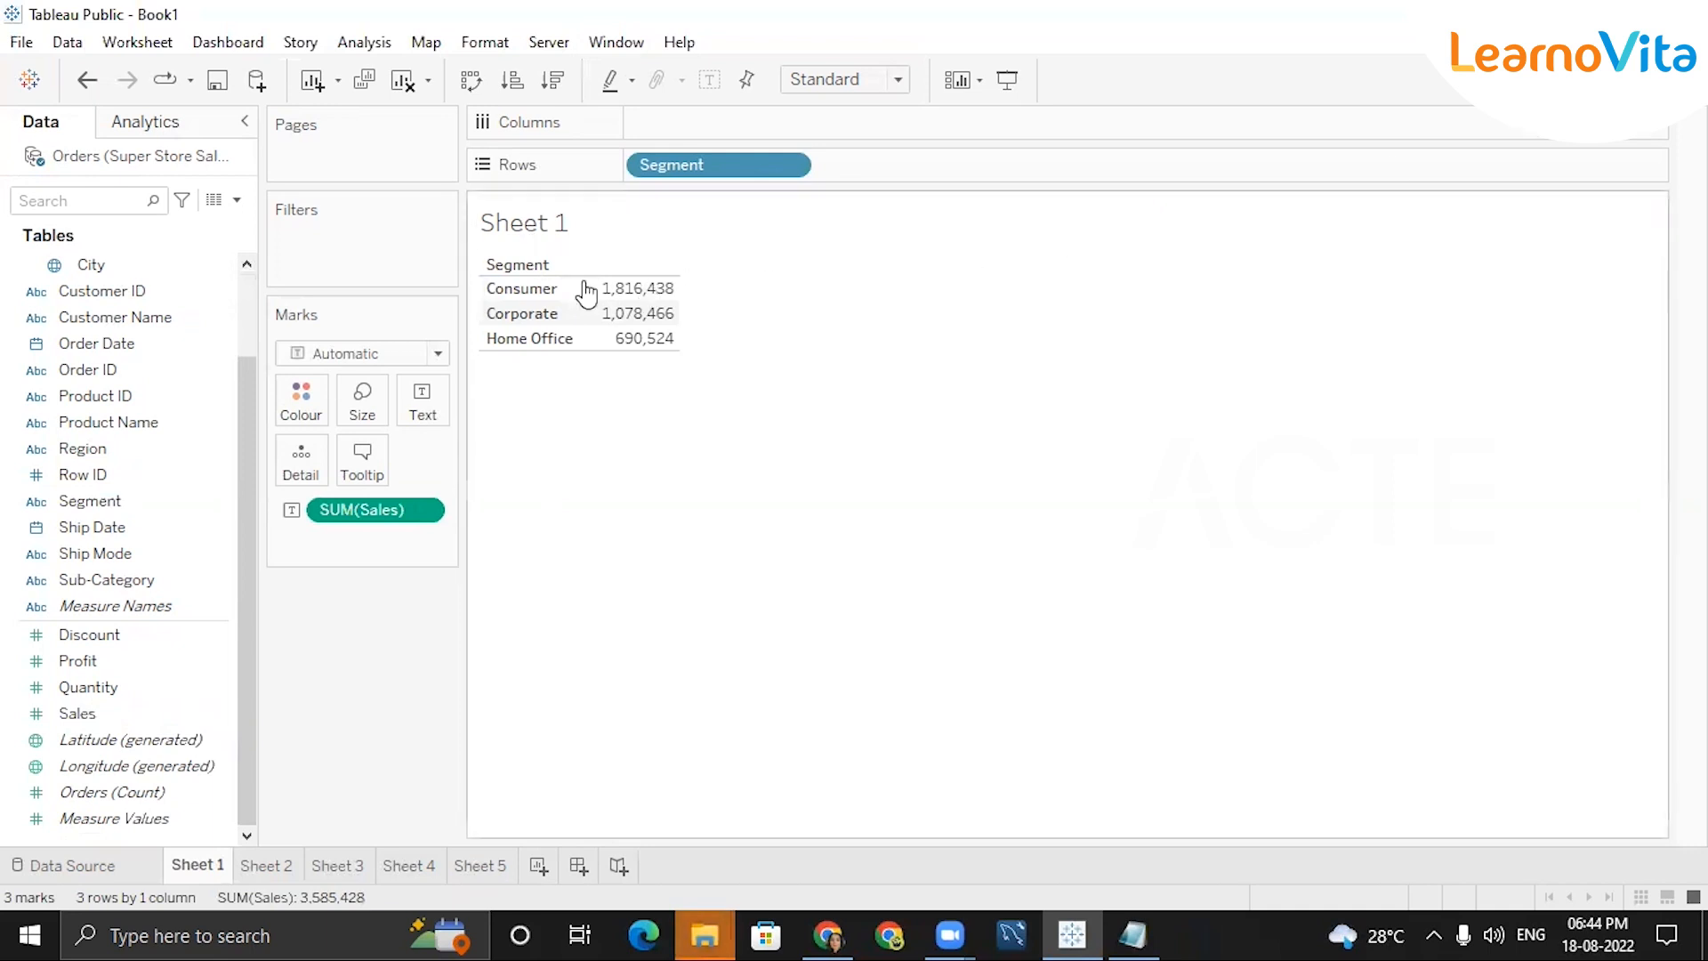
{"action": "mouse_move", "coordinate": [601, 313]}
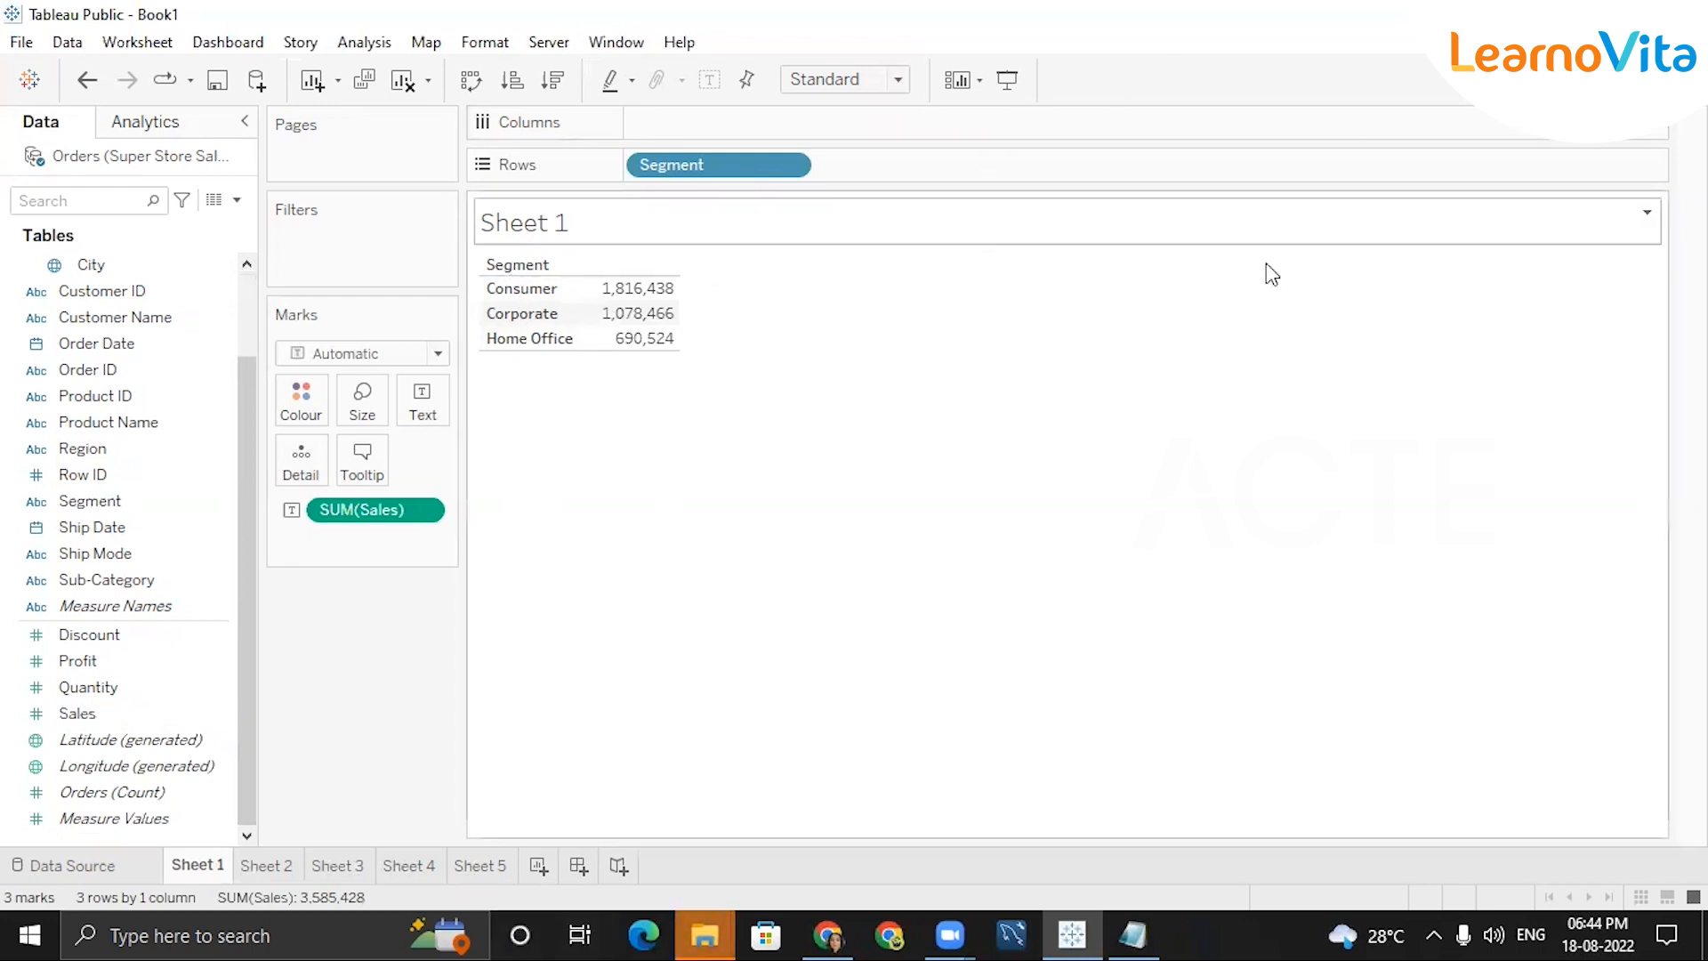
{"action": "left_click", "coordinate": [1648, 80]}
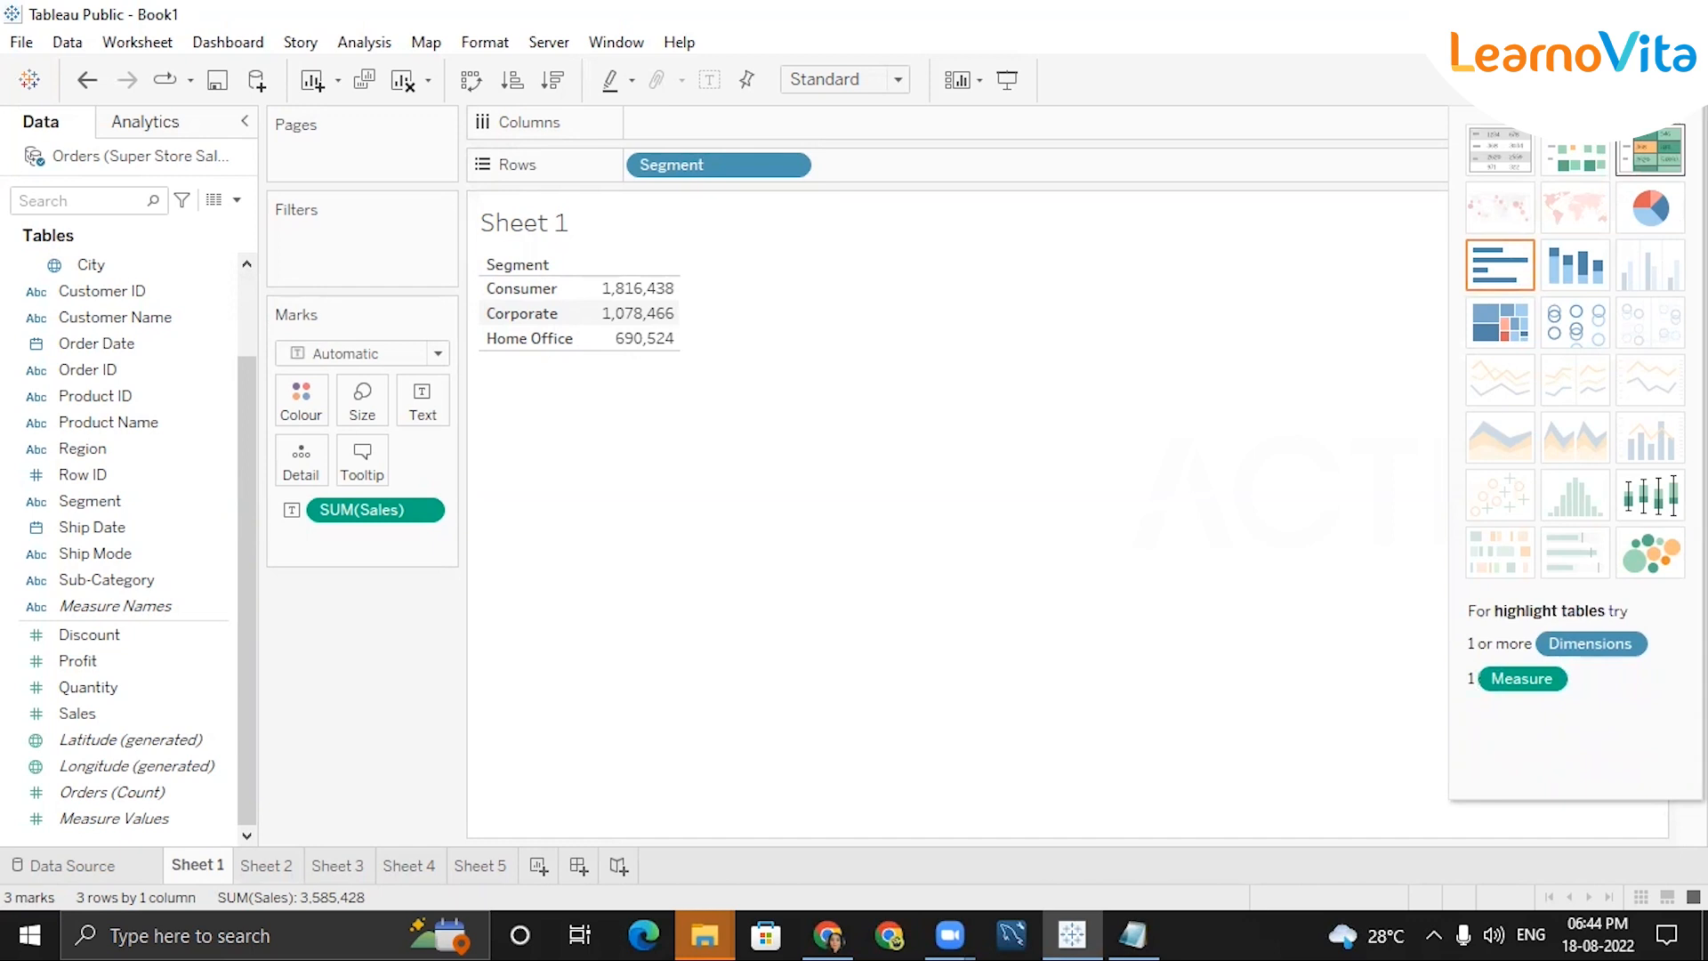
Switch the segment sales table to horizontal bars in Show Me, then hide the panel.
{"action": "left_click", "coordinate": [1650, 148]}
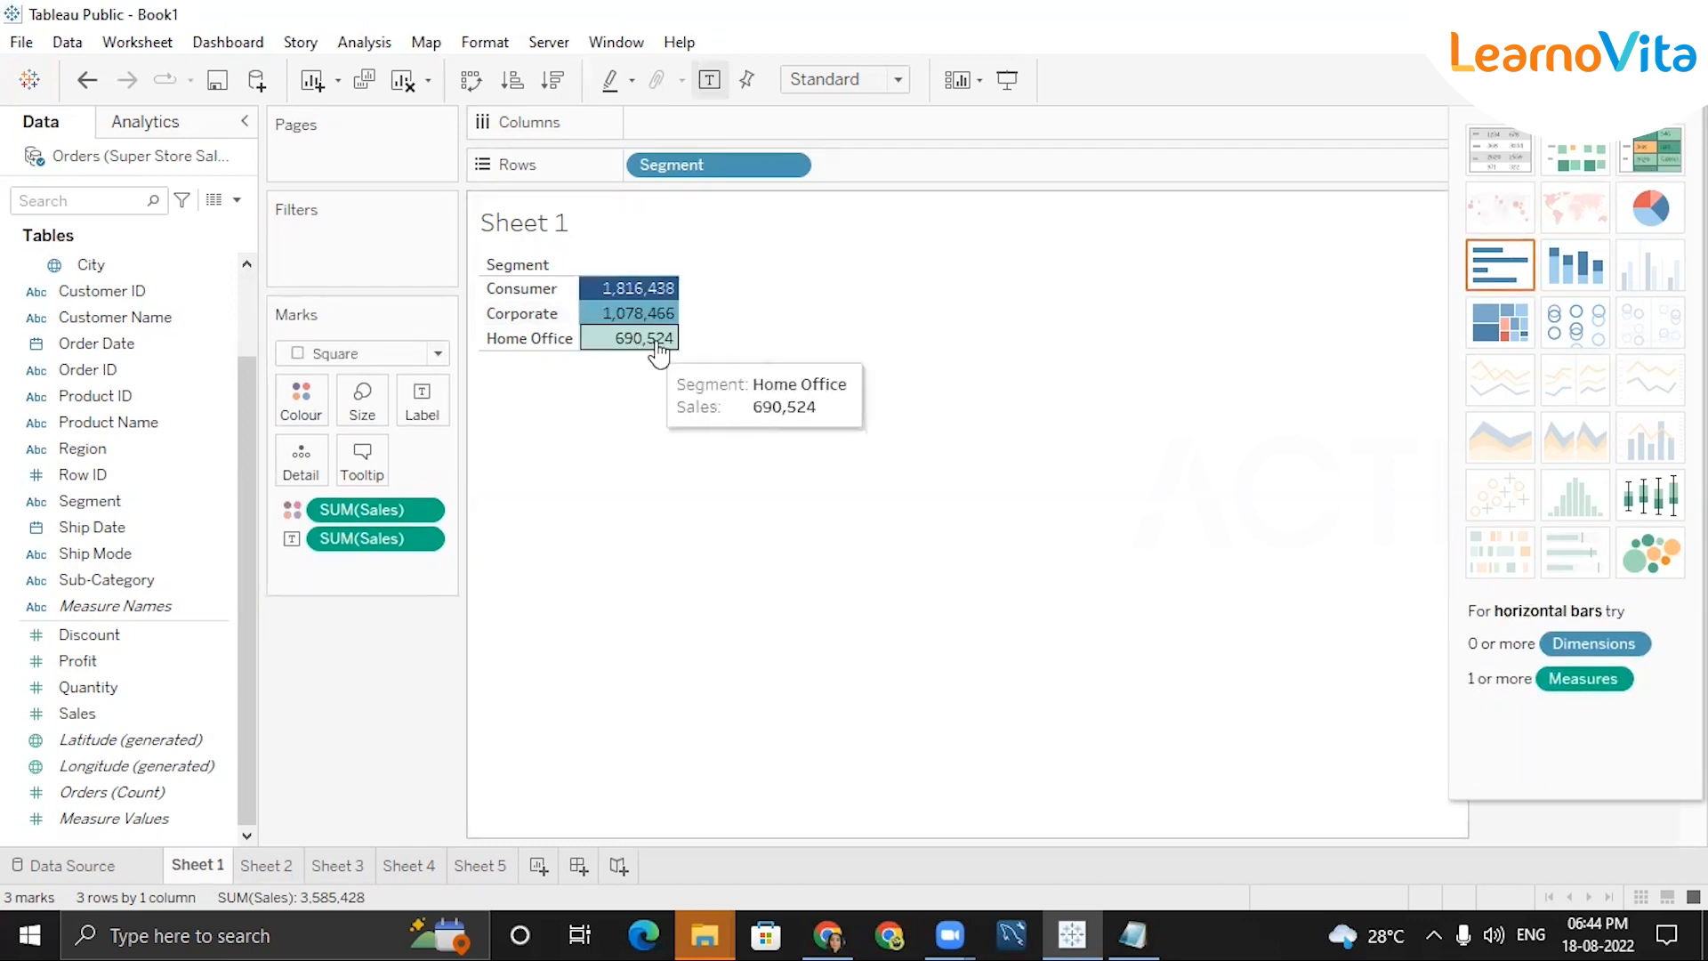
{"action": "left_click", "coordinate": [1493, 271]}
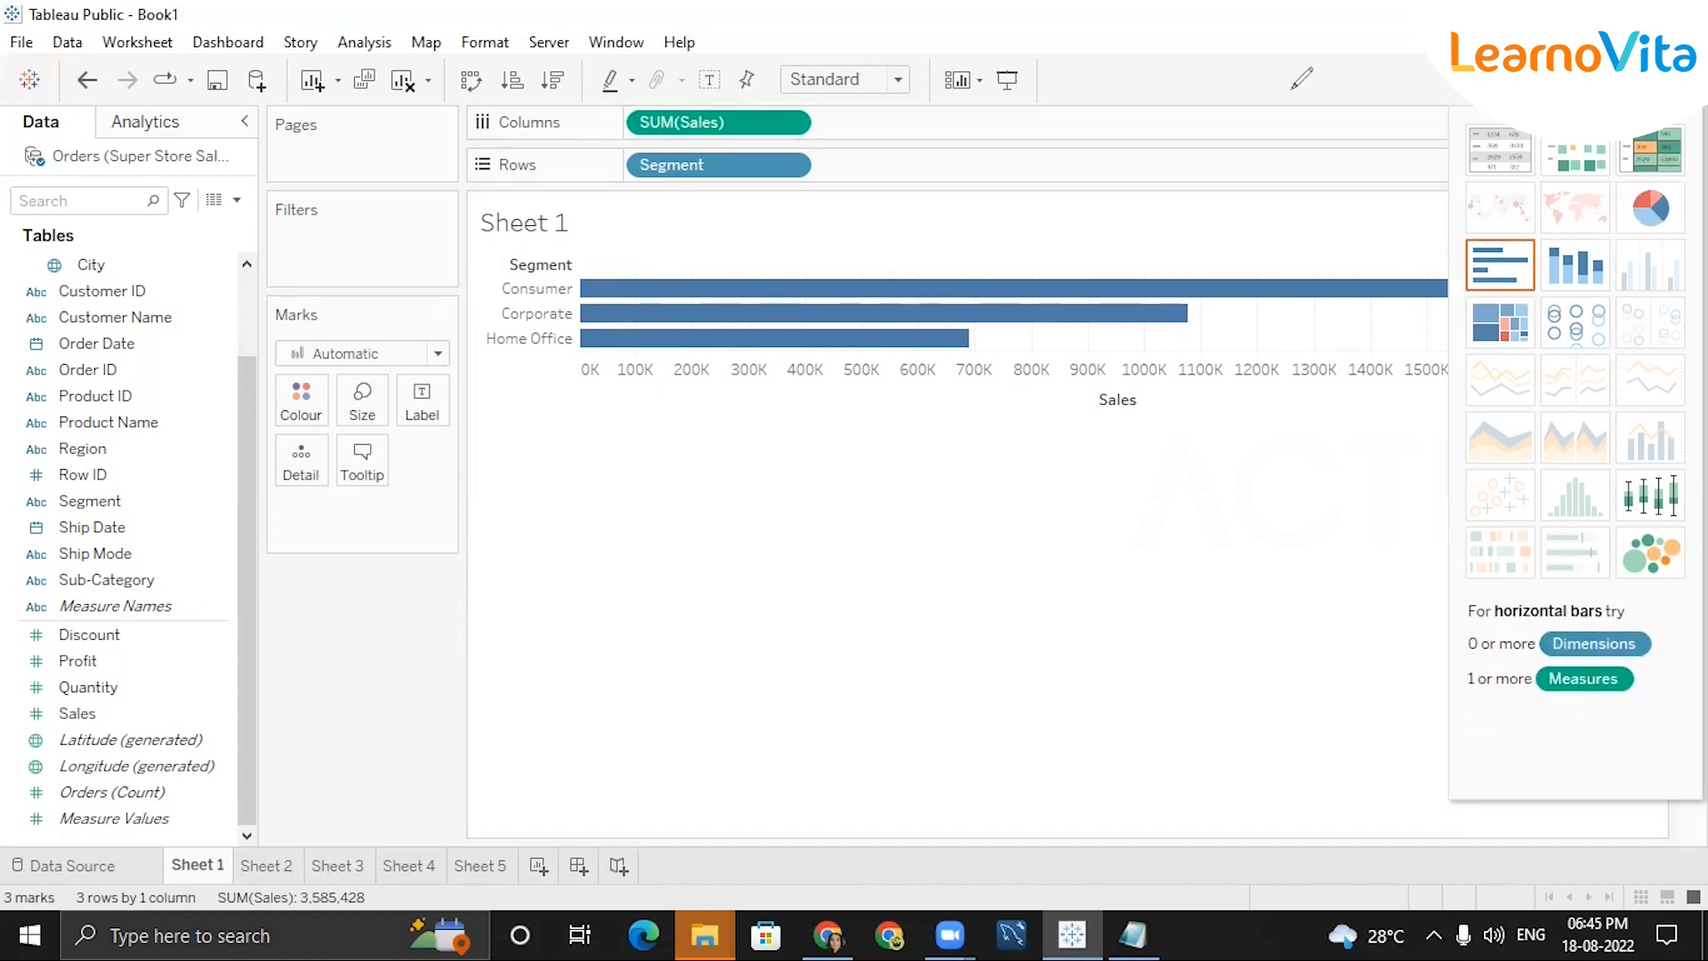
{"action": "left_click_drag", "start_coordinate": [1468, 704], "coordinate": [1660, 701]}
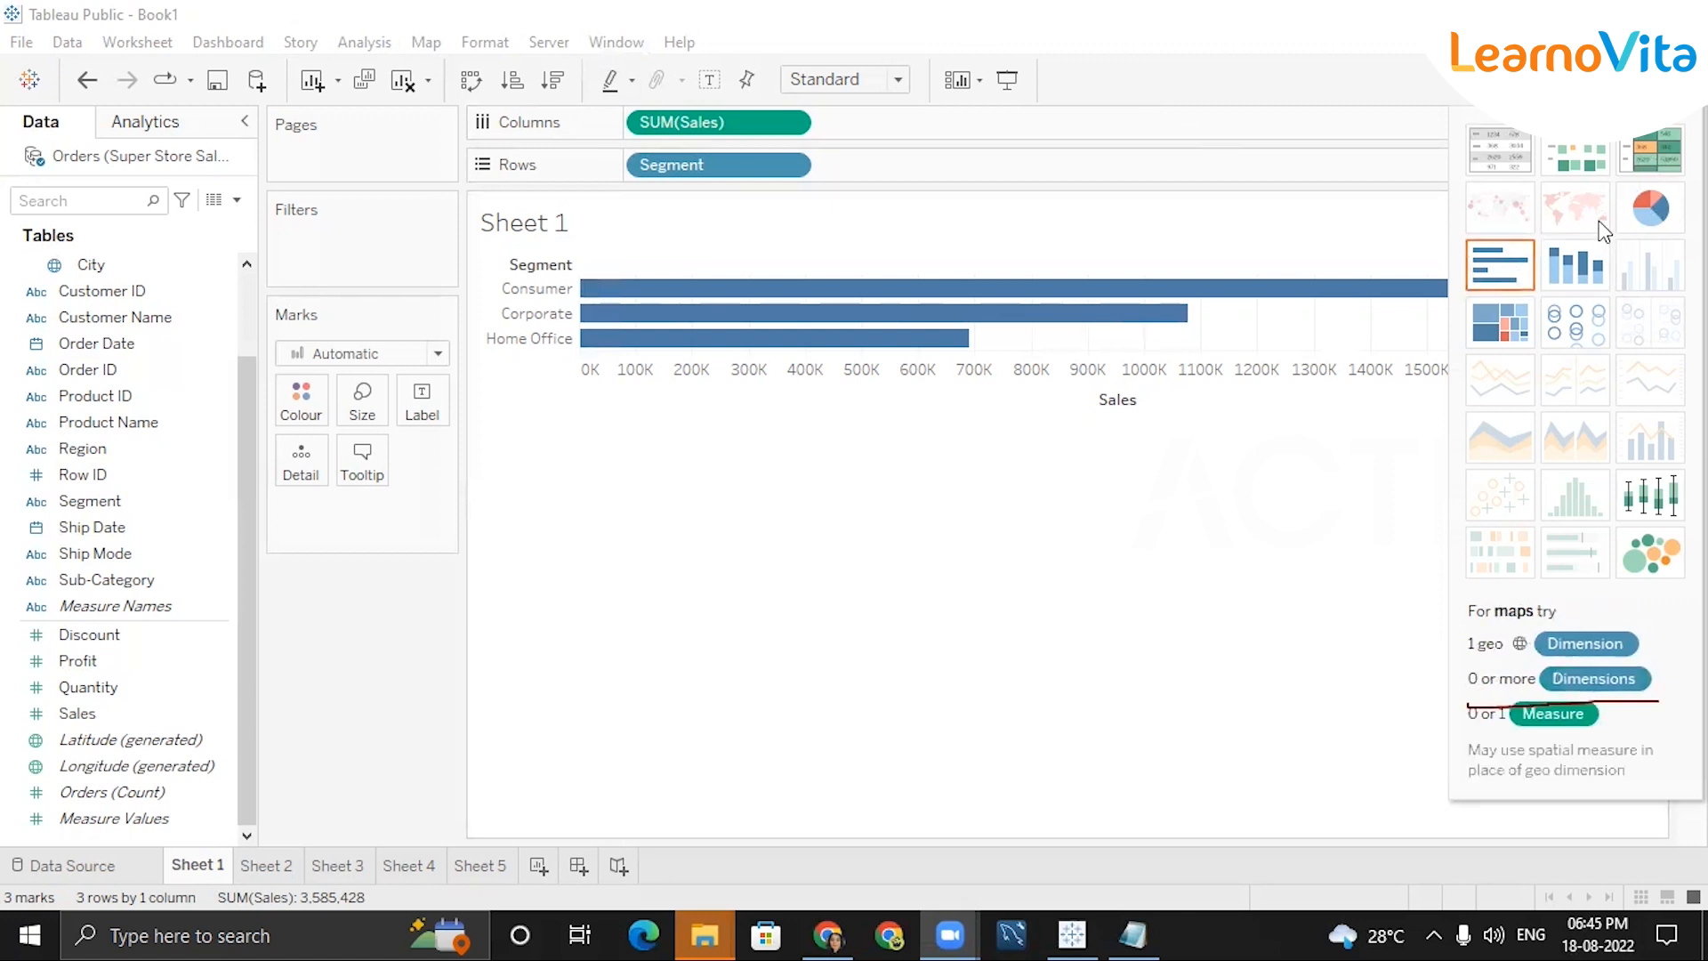
{"action": "left_click", "coordinate": [1642, 80]}
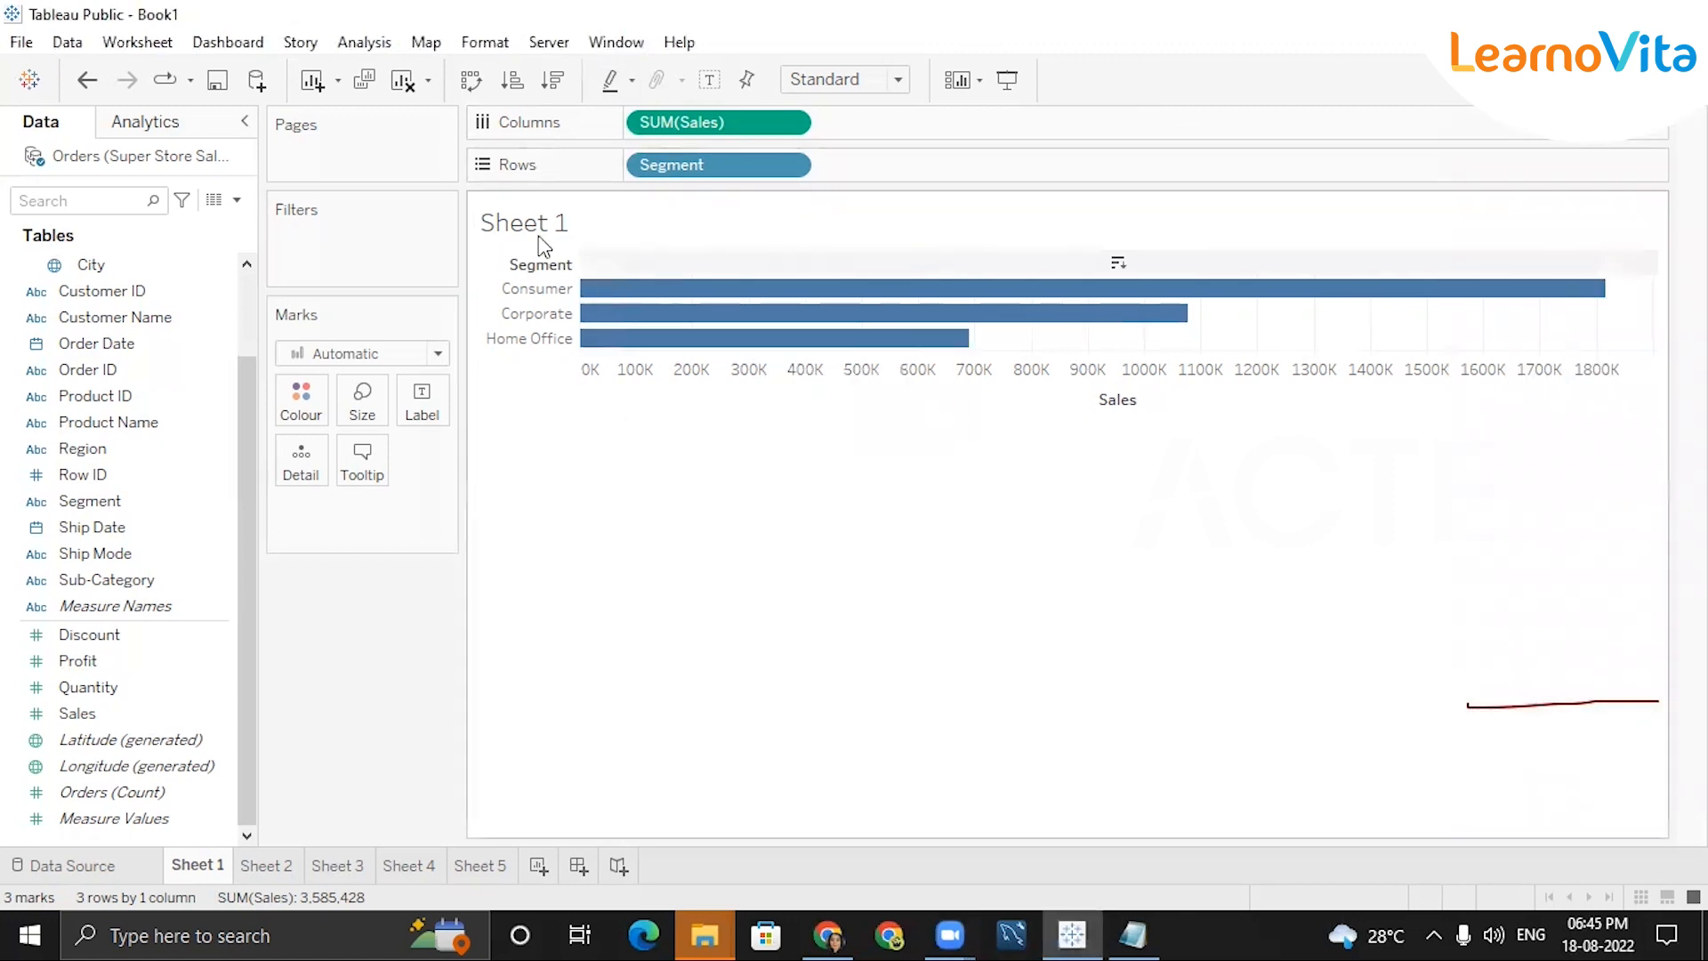
{"action": "mouse_move", "coordinate": [637, 302]}
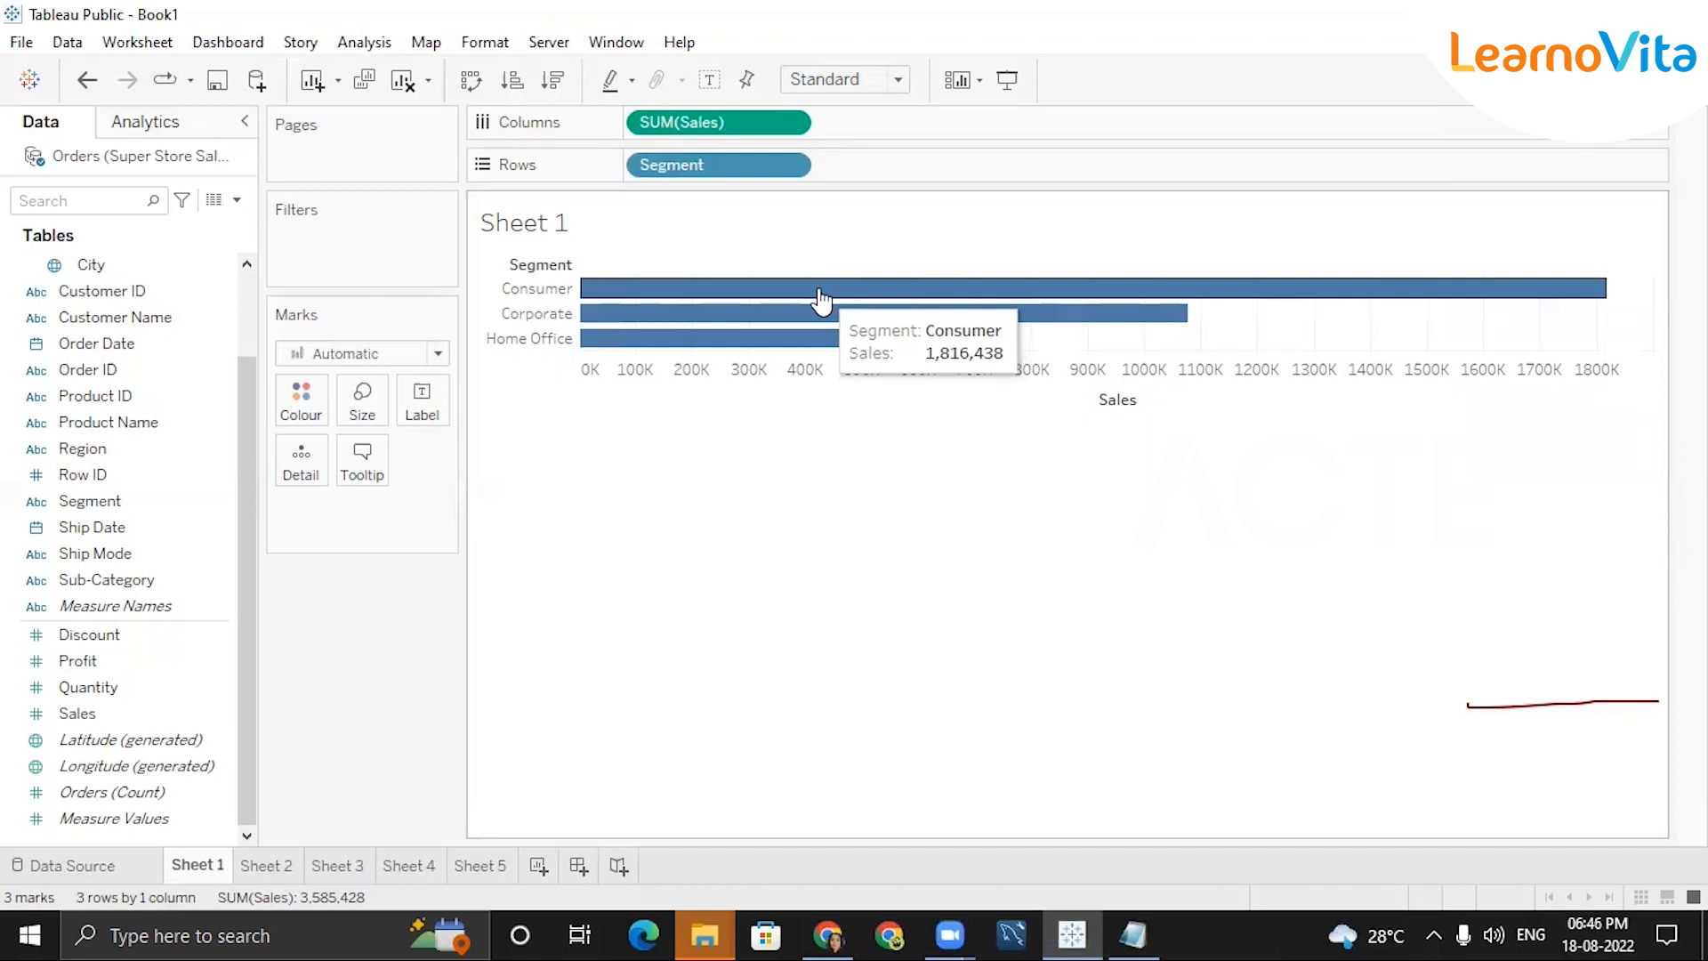
Replace the <Sheet Name> title placeholder with 'Segmentwise Sales'.
{"action": "double_click", "coordinate": [518, 227]}
{"action": "double_click", "coordinate": [694, 353]}
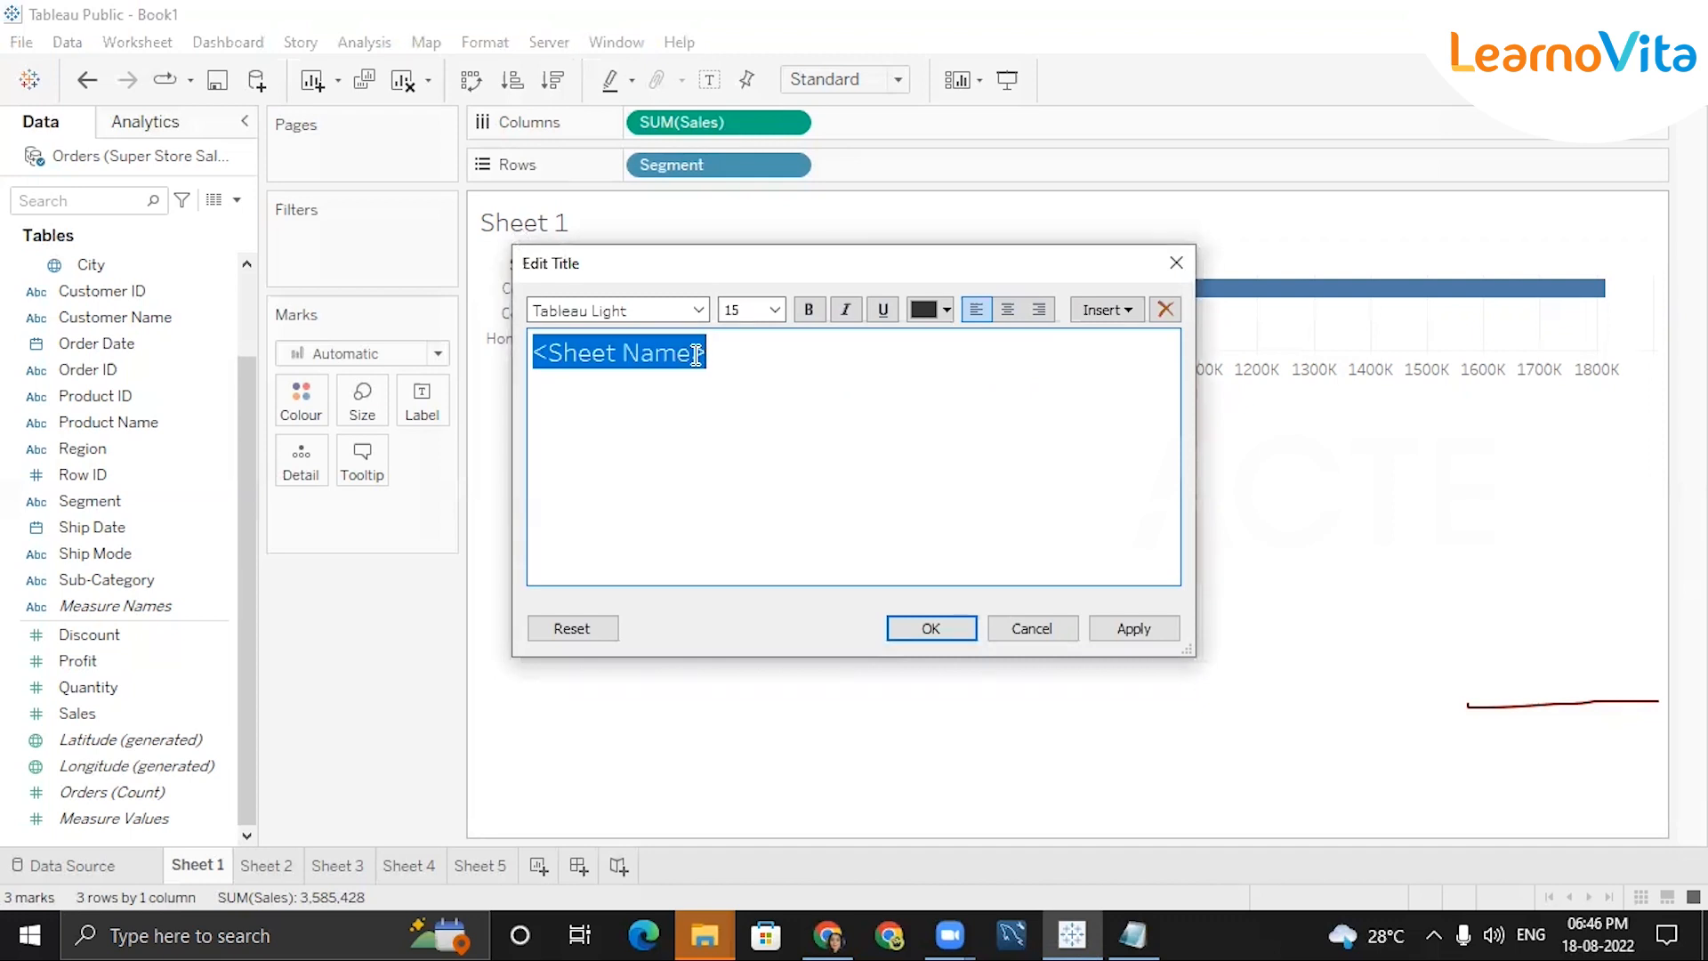
{"action": "key", "text": "BackSpace"}
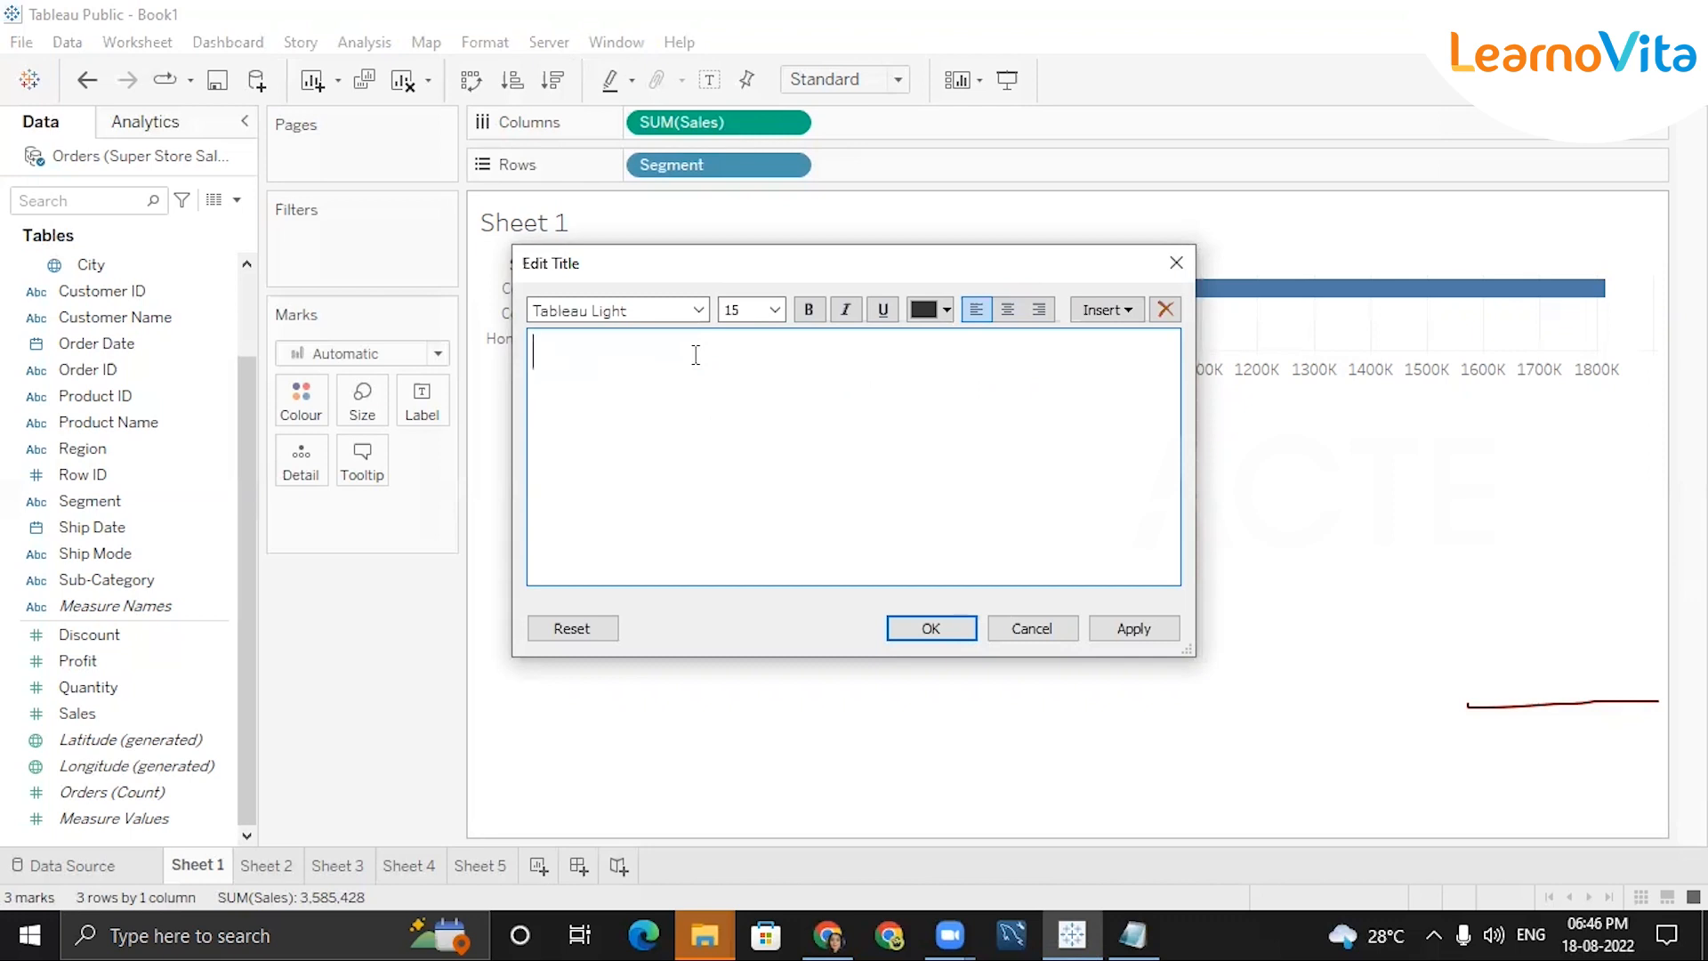
{"action": "type", "text": "Segmentwise"}
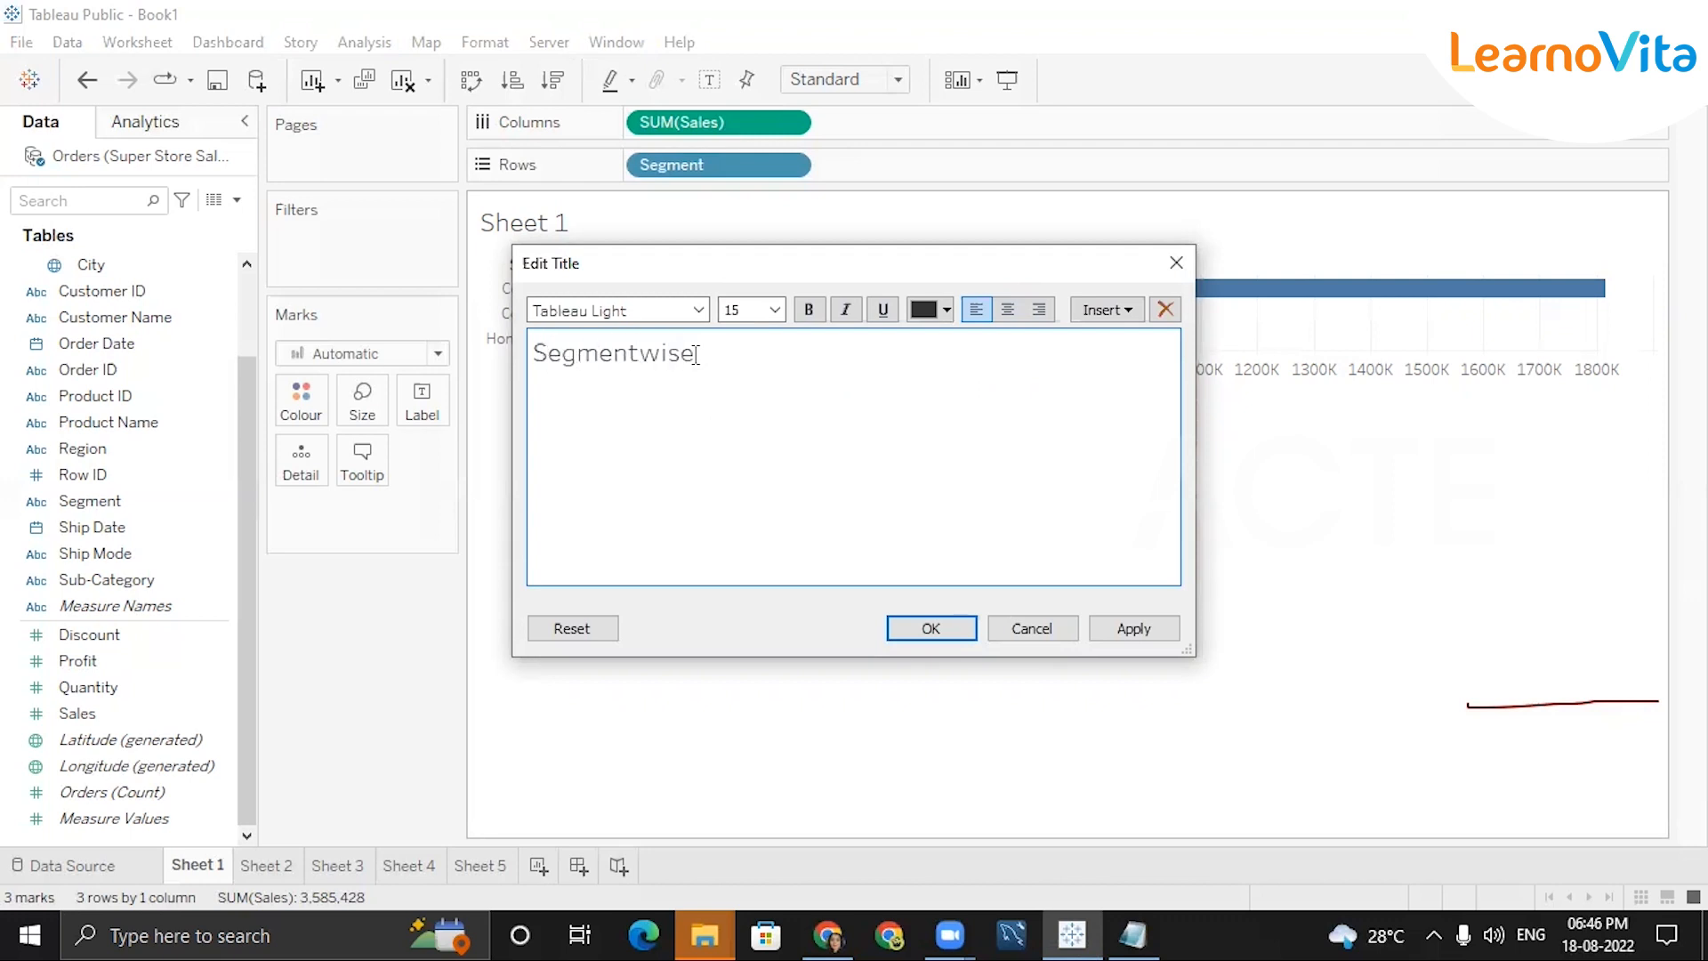
{"action": "type", "text": " Sales"}
Make the title bold, keeping size 15 and black text, and apply it.
{"action": "triple_click", "coordinate": [678, 356]}
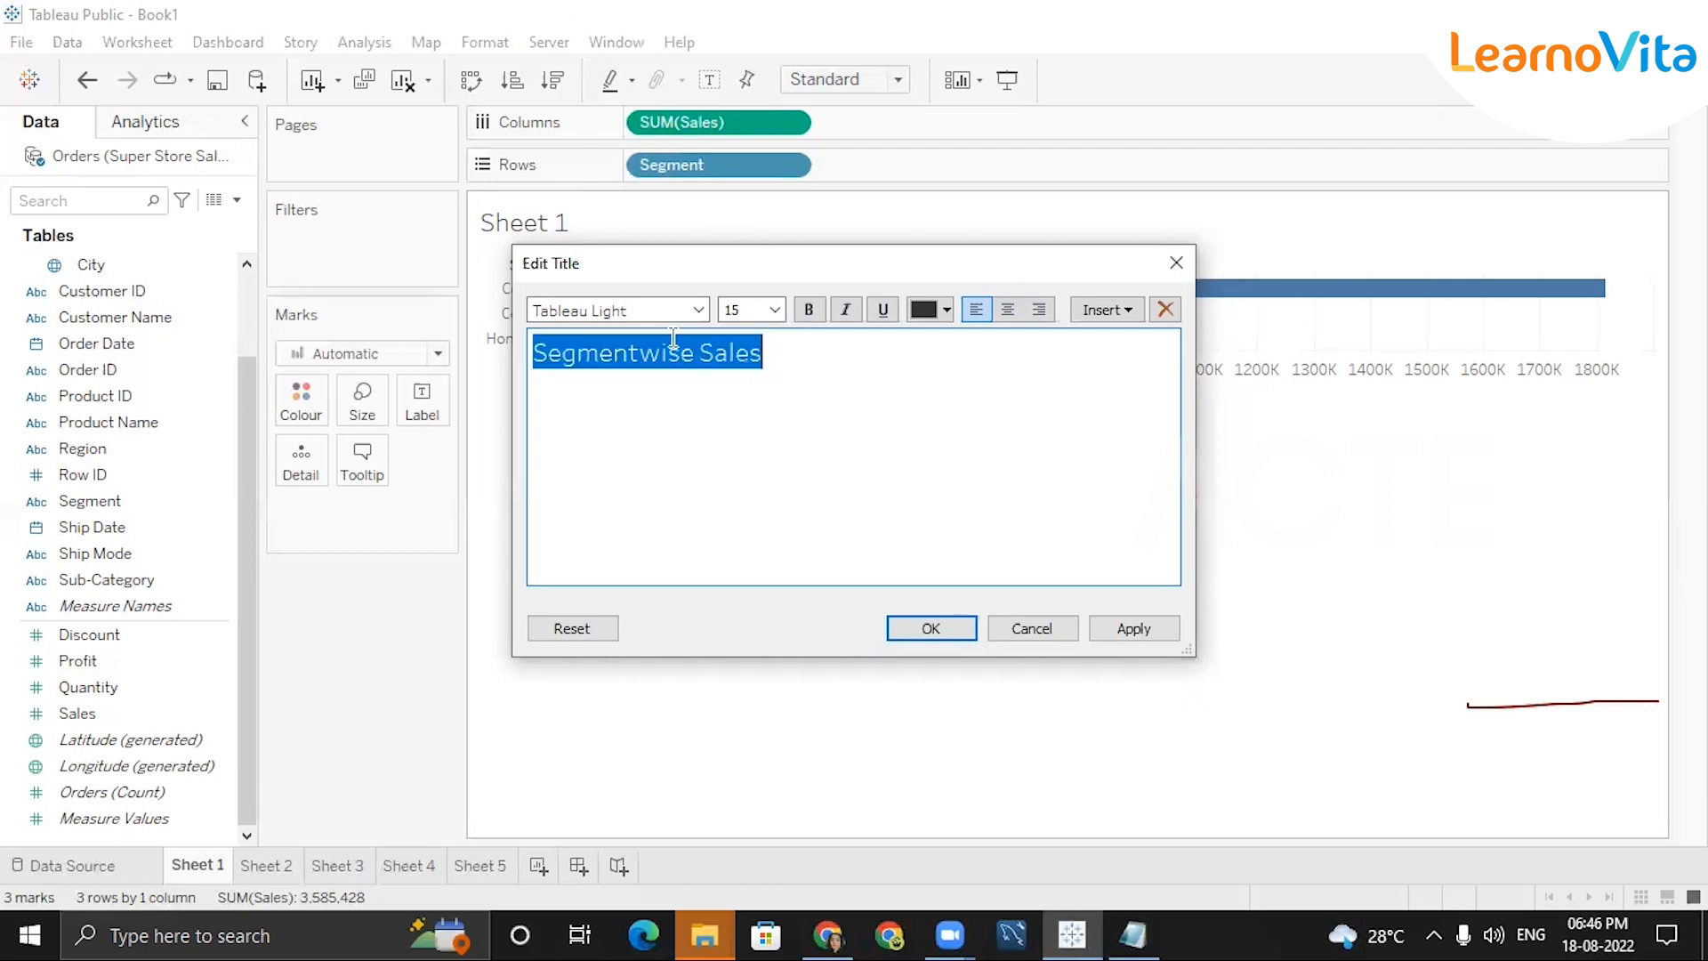
{"action": "left_click", "coordinate": [699, 313]}
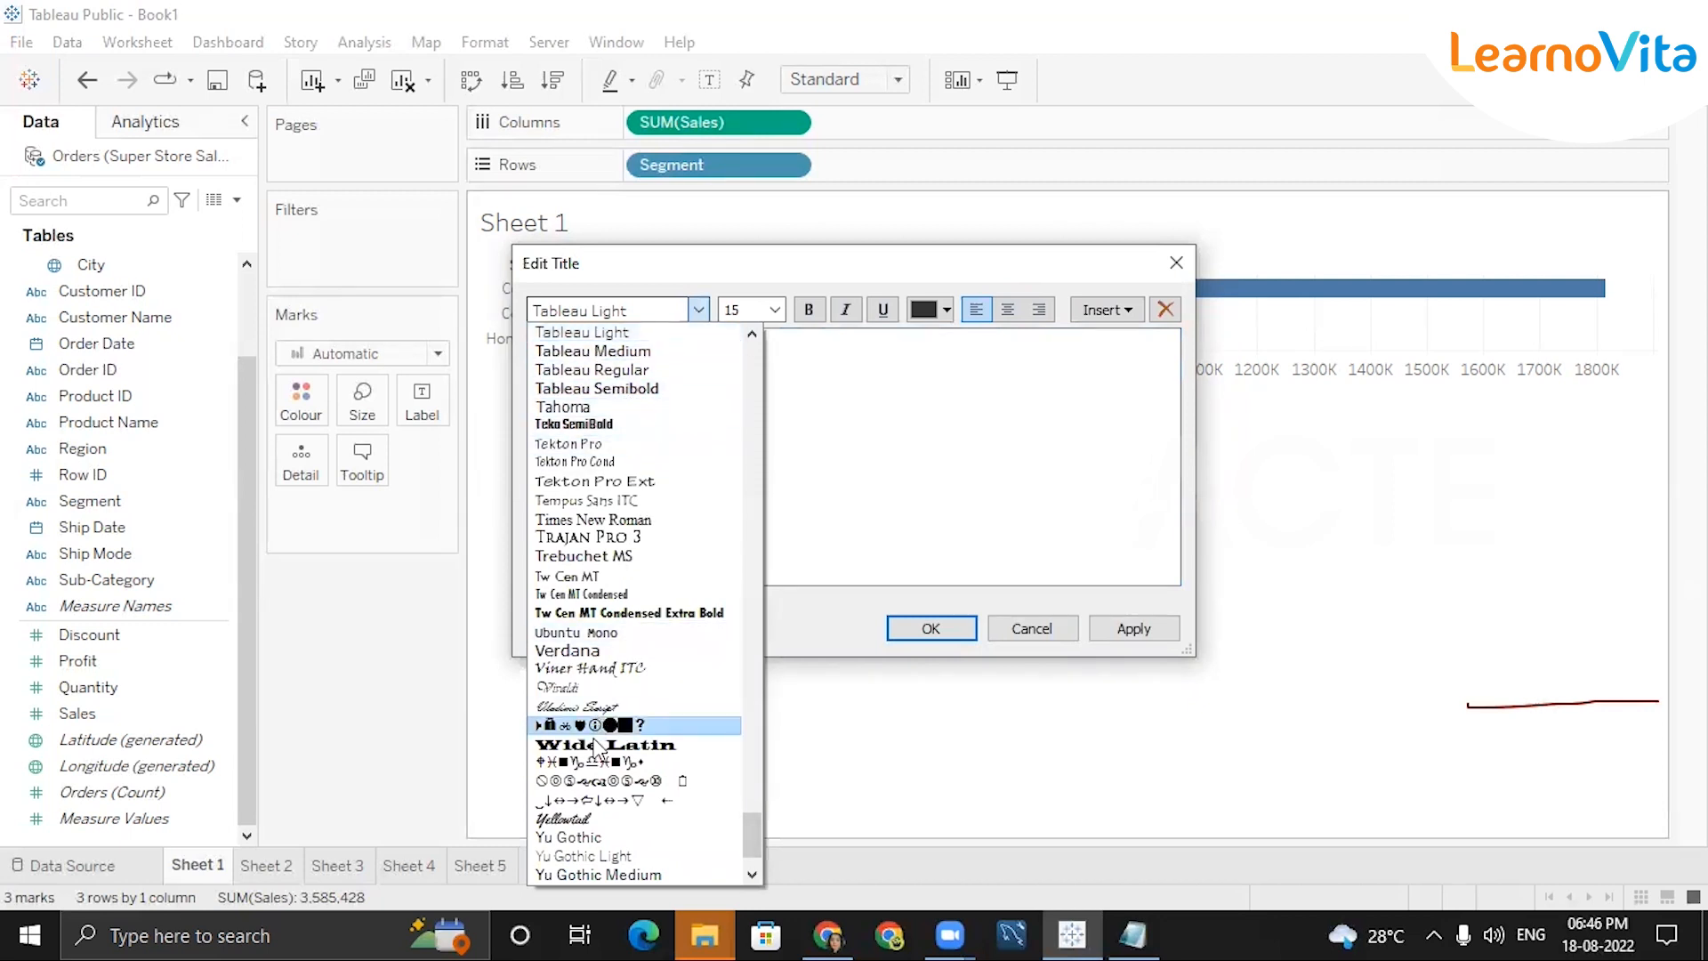
{"action": "left_click", "coordinate": [838, 479]}
{"action": "left_click", "coordinate": [775, 311]}
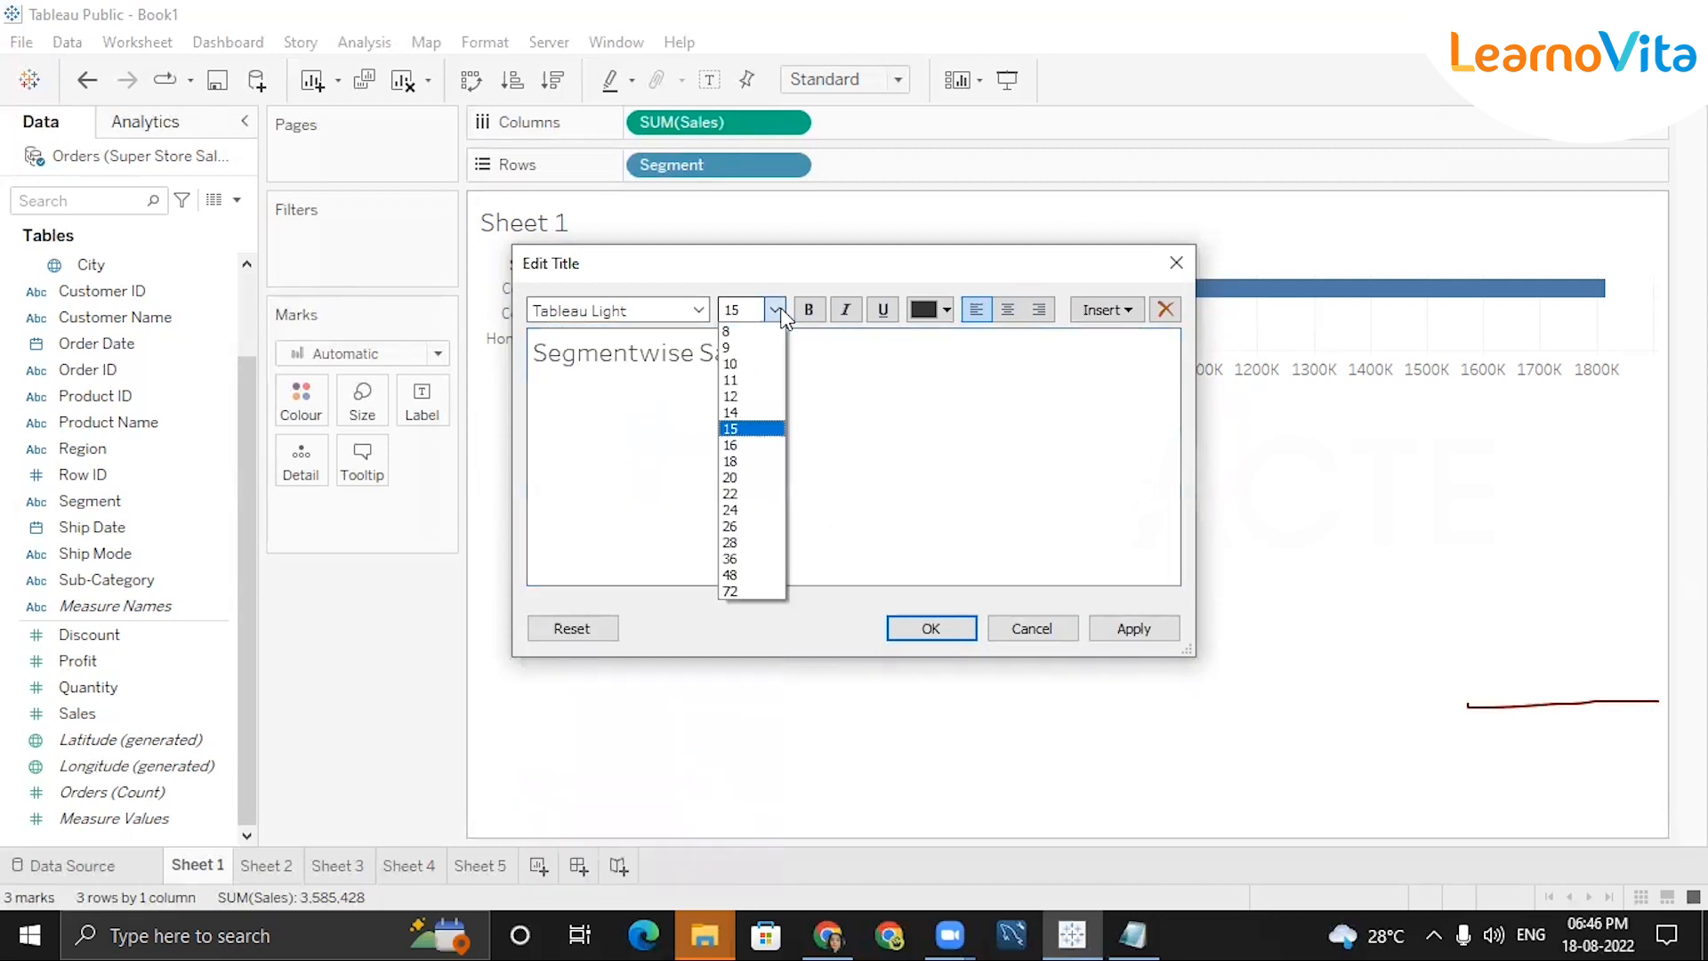
{"action": "left_click", "coordinate": [729, 429]}
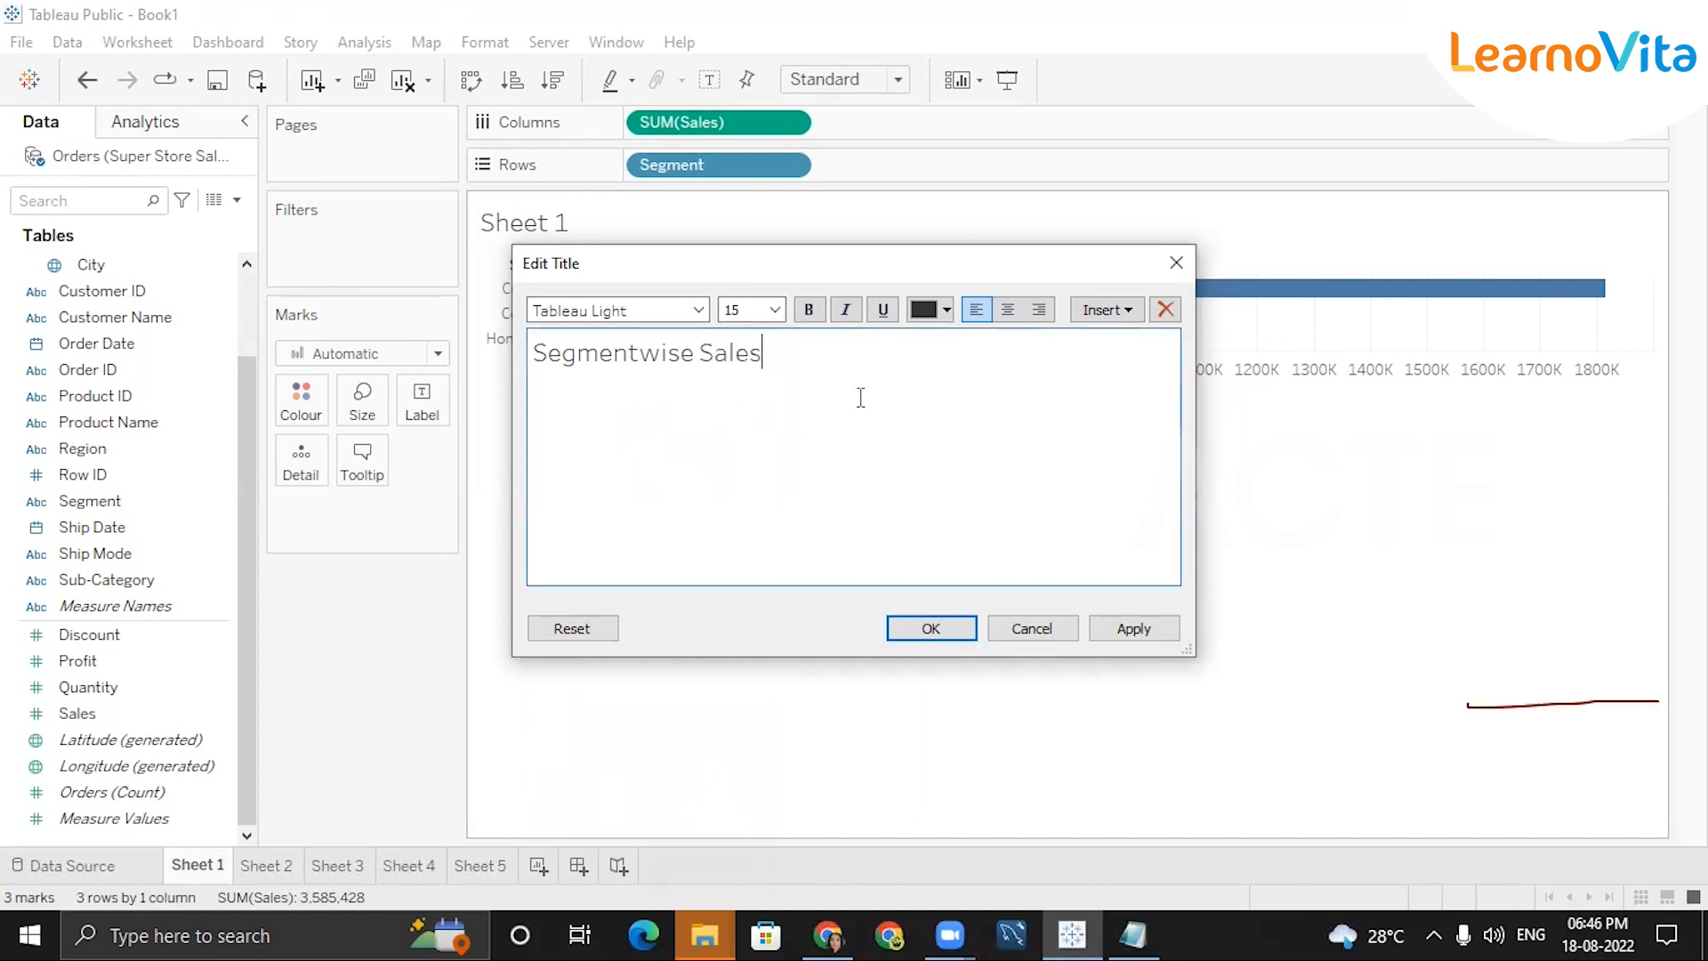
{"action": "key", "text": "ctrl+shift+Left"}
{"action": "key", "text": "ctrl+shift+Left"}
{"action": "left_click", "coordinate": [820, 311]}
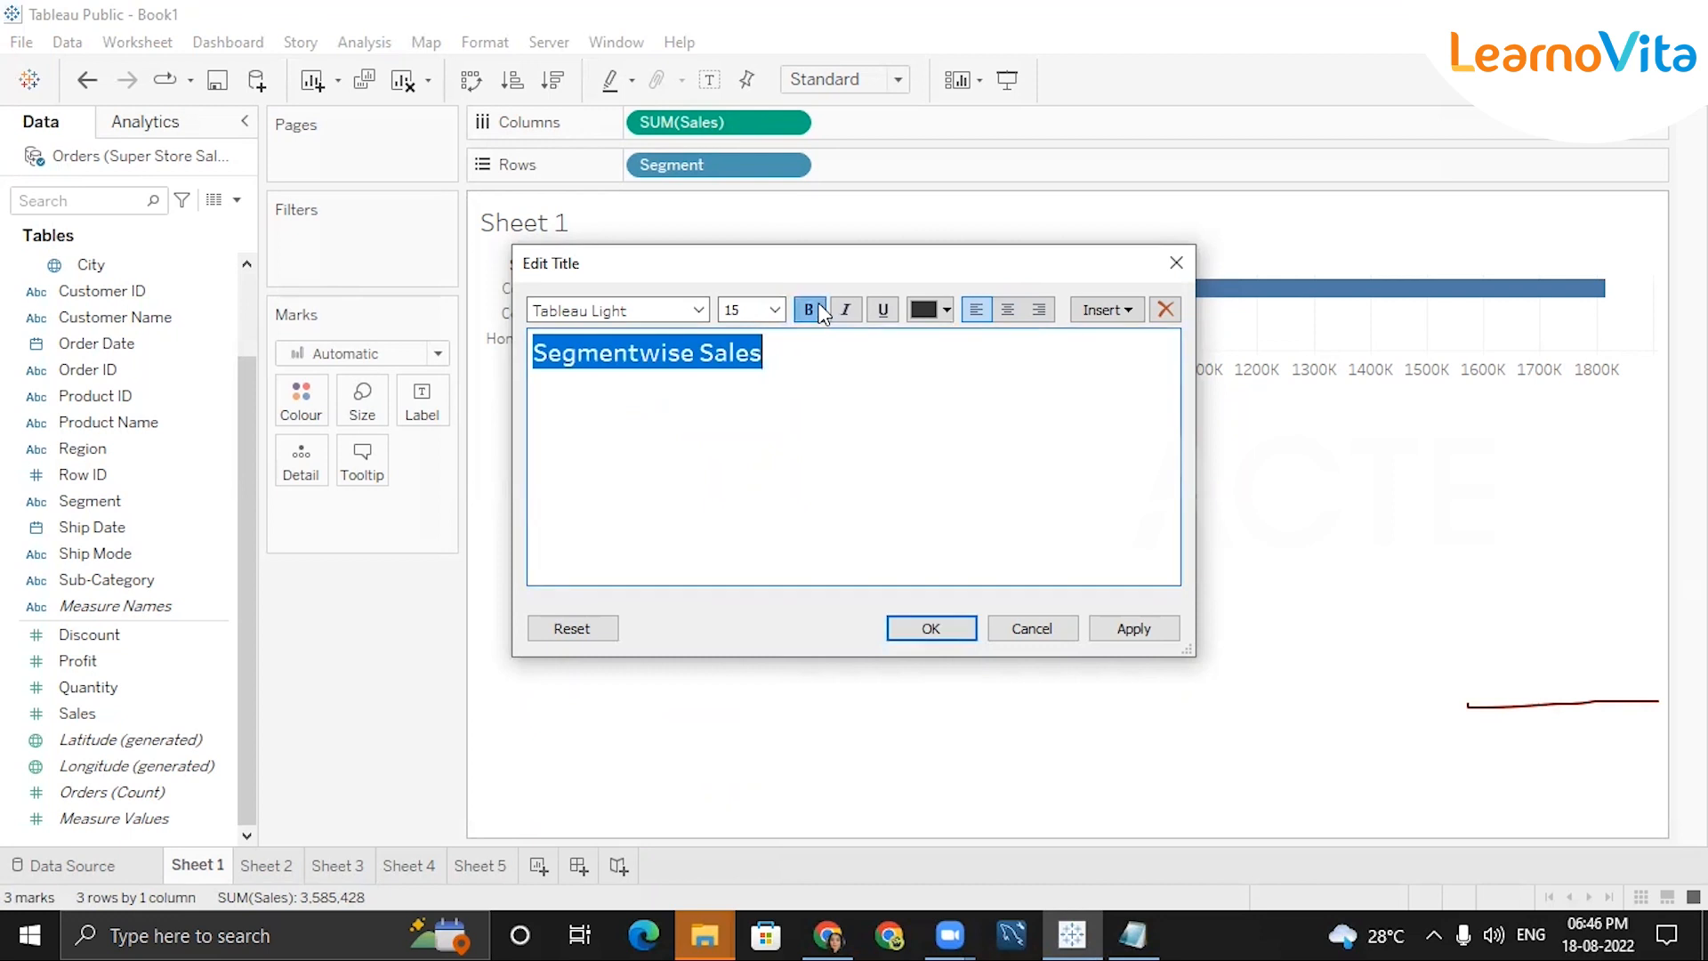
{"action": "left_click", "coordinate": [844, 311]}
{"action": "left_click", "coordinate": [846, 311]}
{"action": "left_click", "coordinate": [942, 312]}
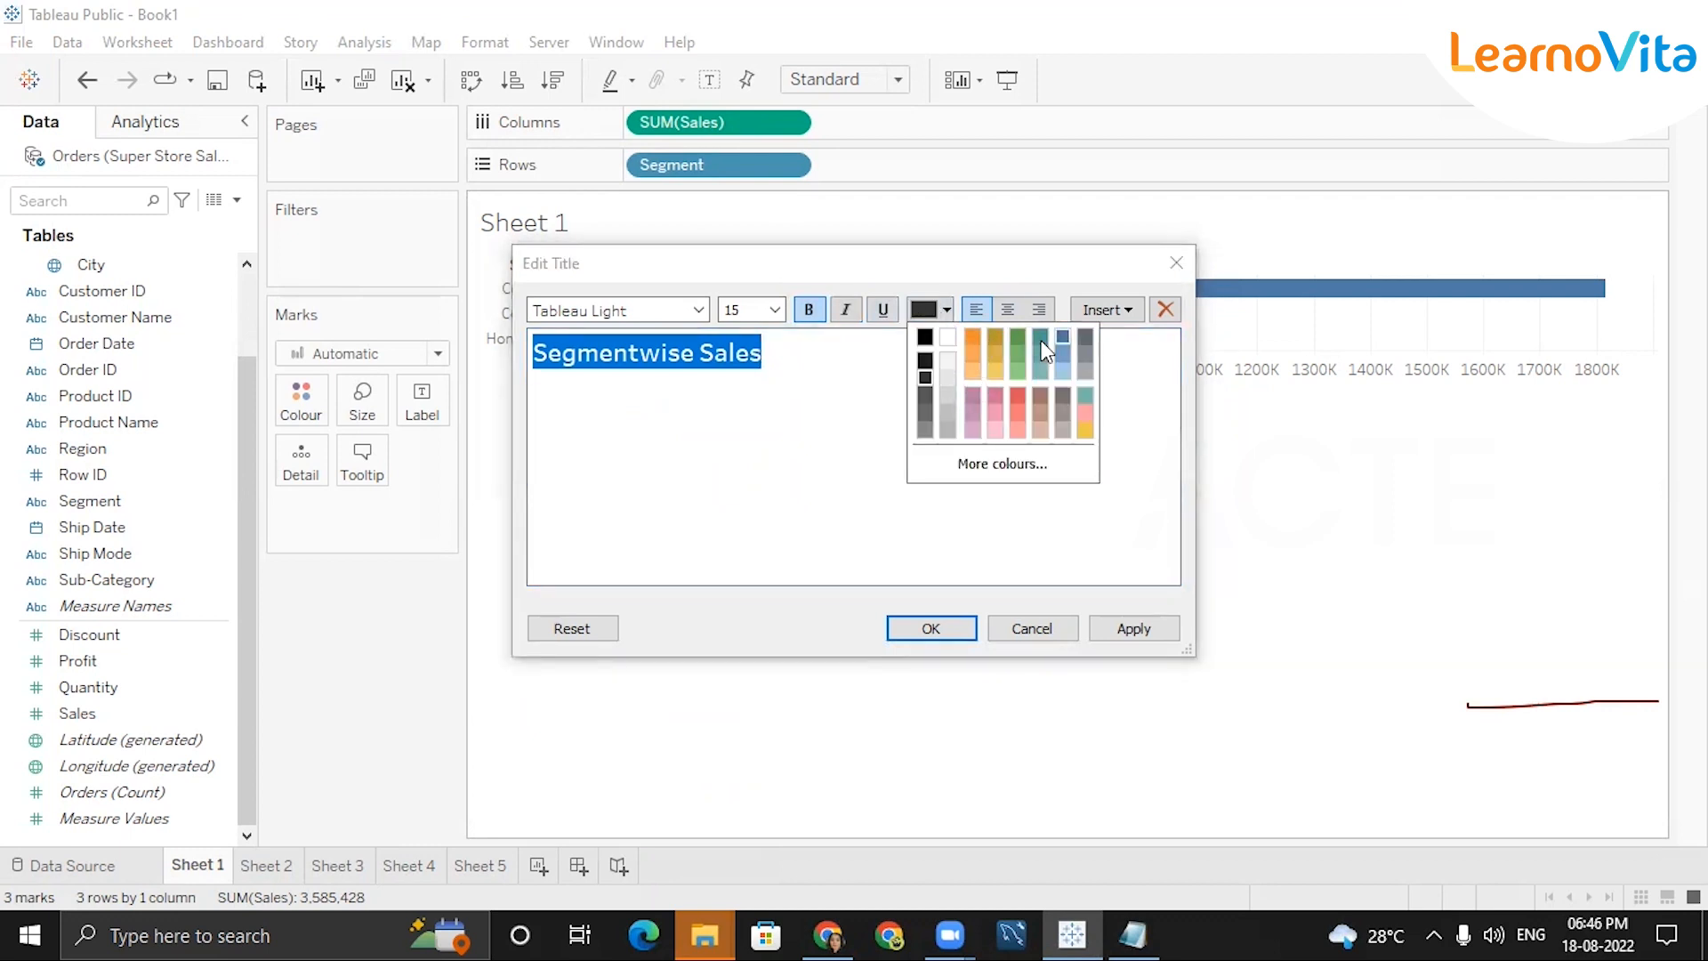
{"action": "left_click", "coordinate": [948, 312]}
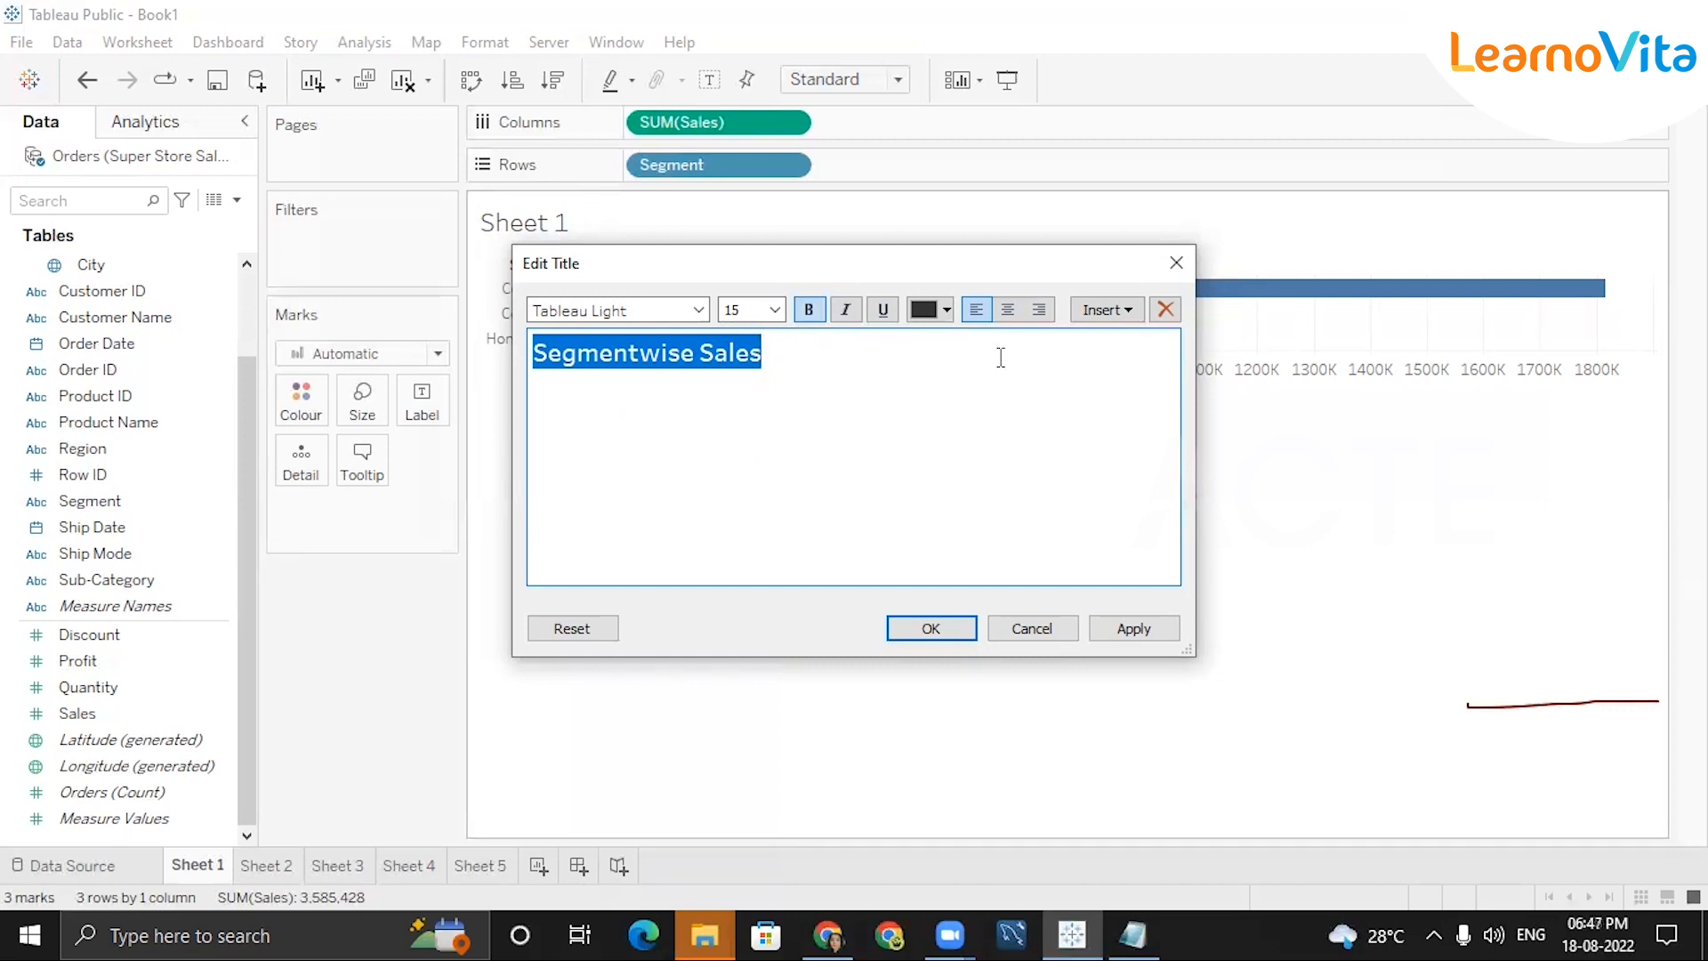
{"action": "left_click", "coordinate": [927, 625]}
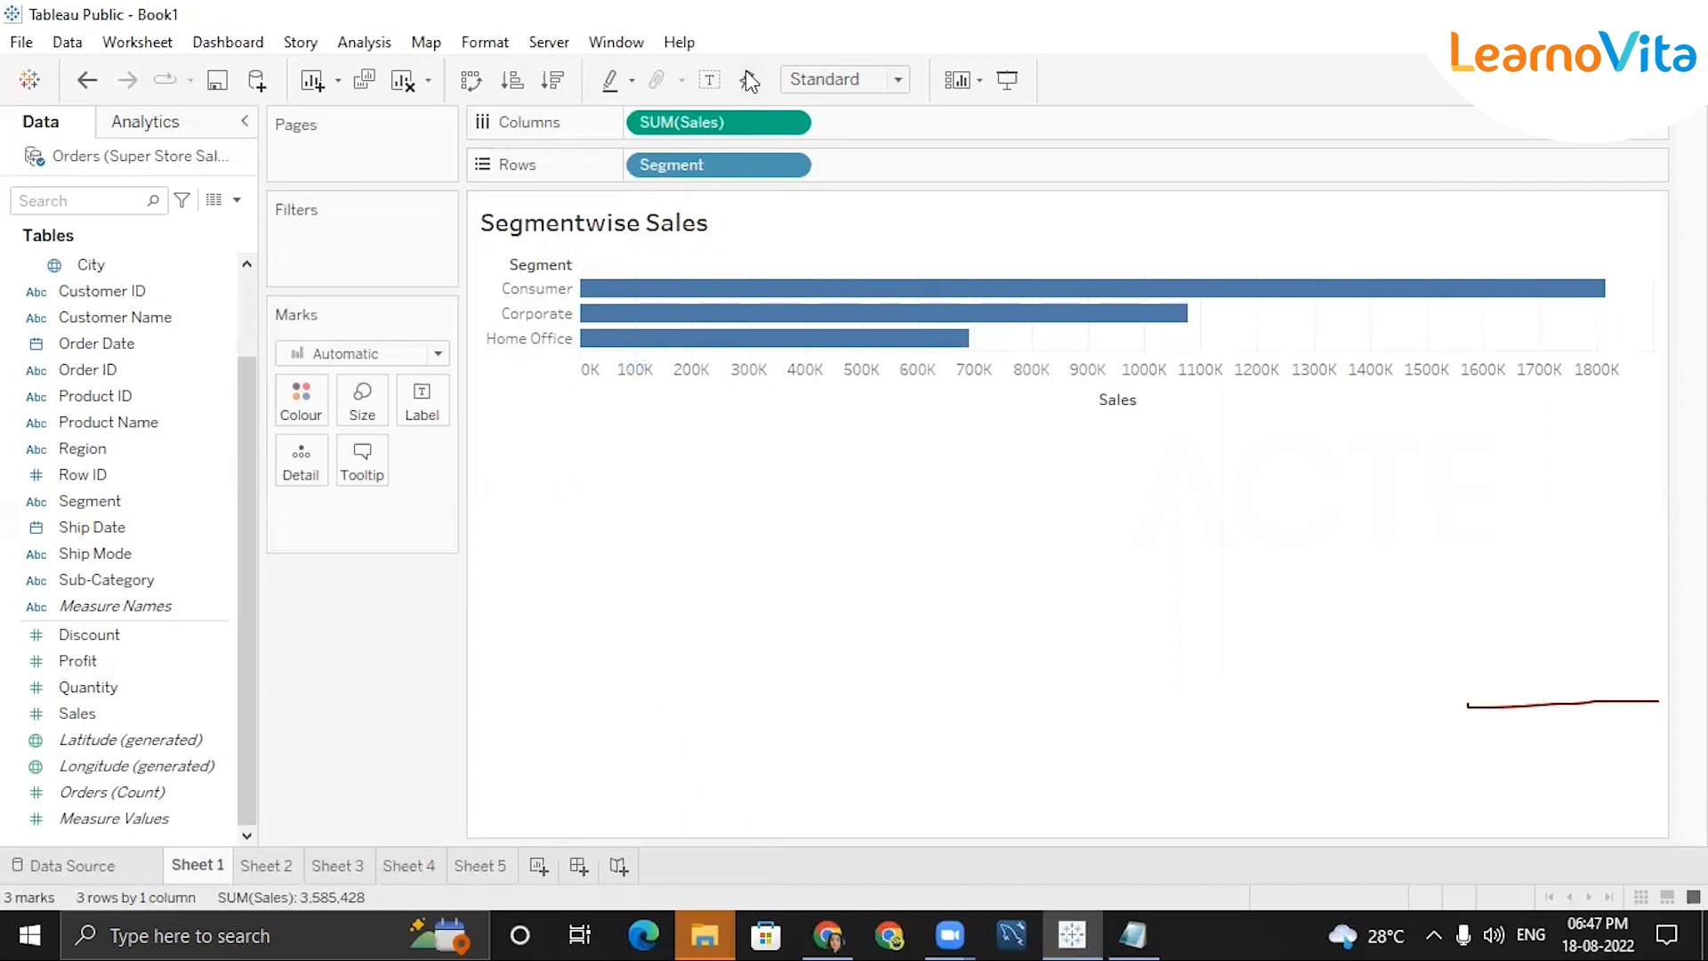
Type a two-line note reading 'Subcategorywise Profit' and 'shipmodewise quantity'.
{"action": "left_click", "coordinate": [863, 490]}
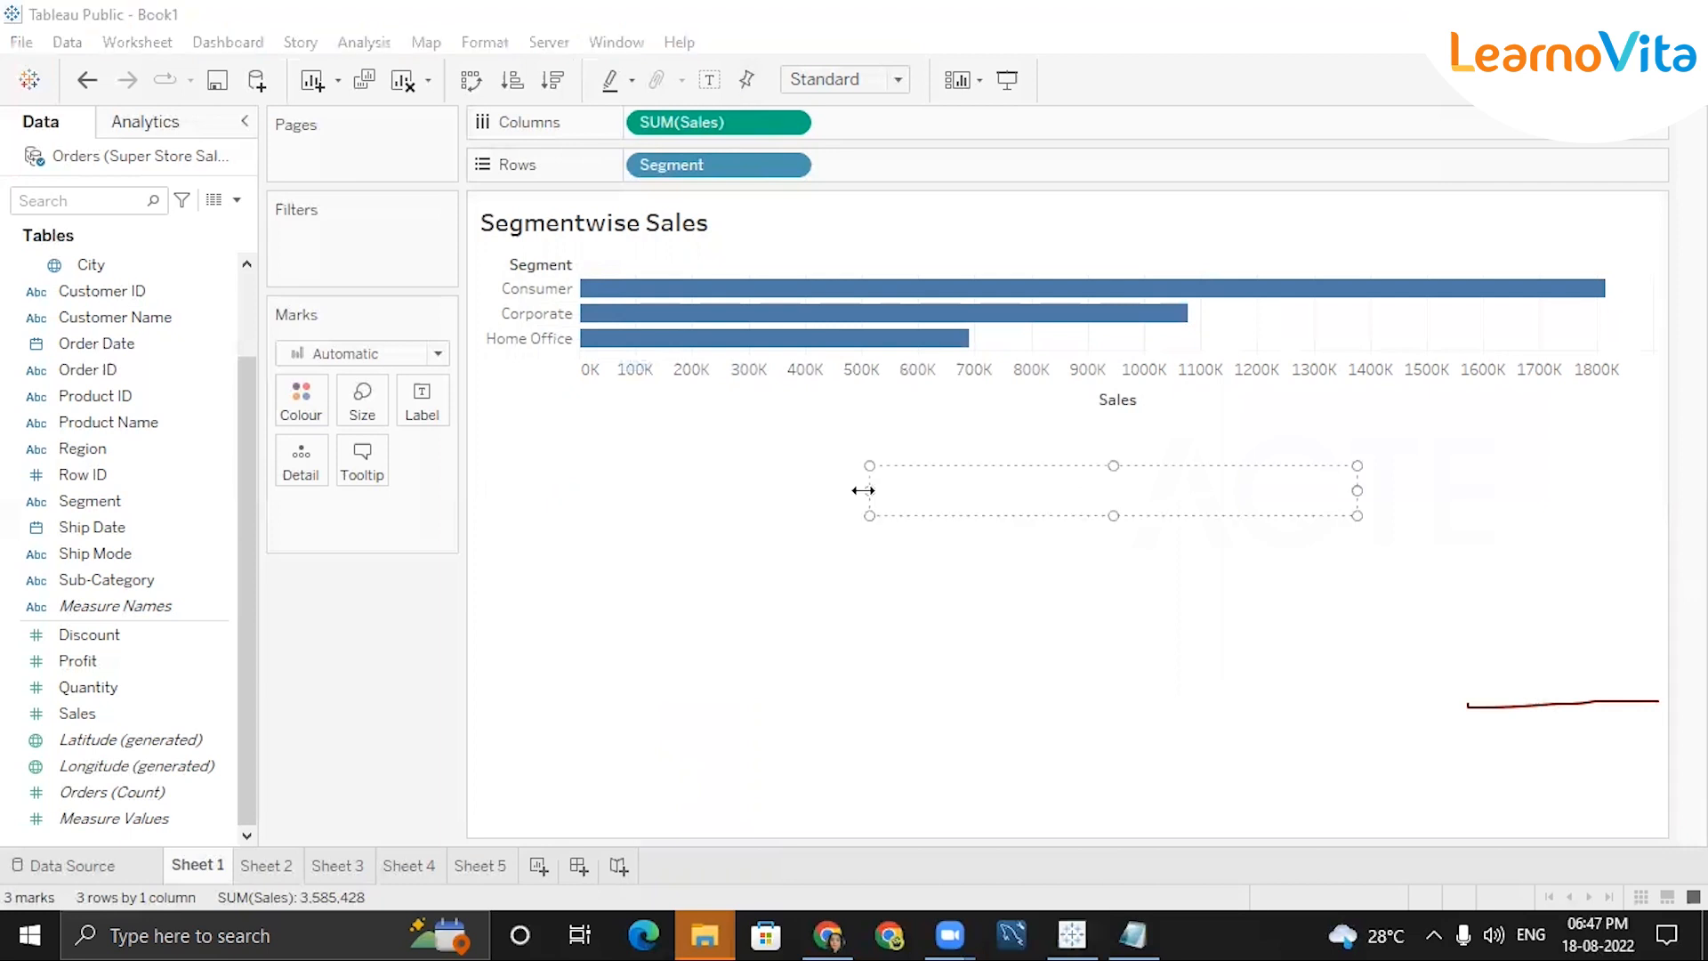
{"action": "type", "text": "Subcategory"}
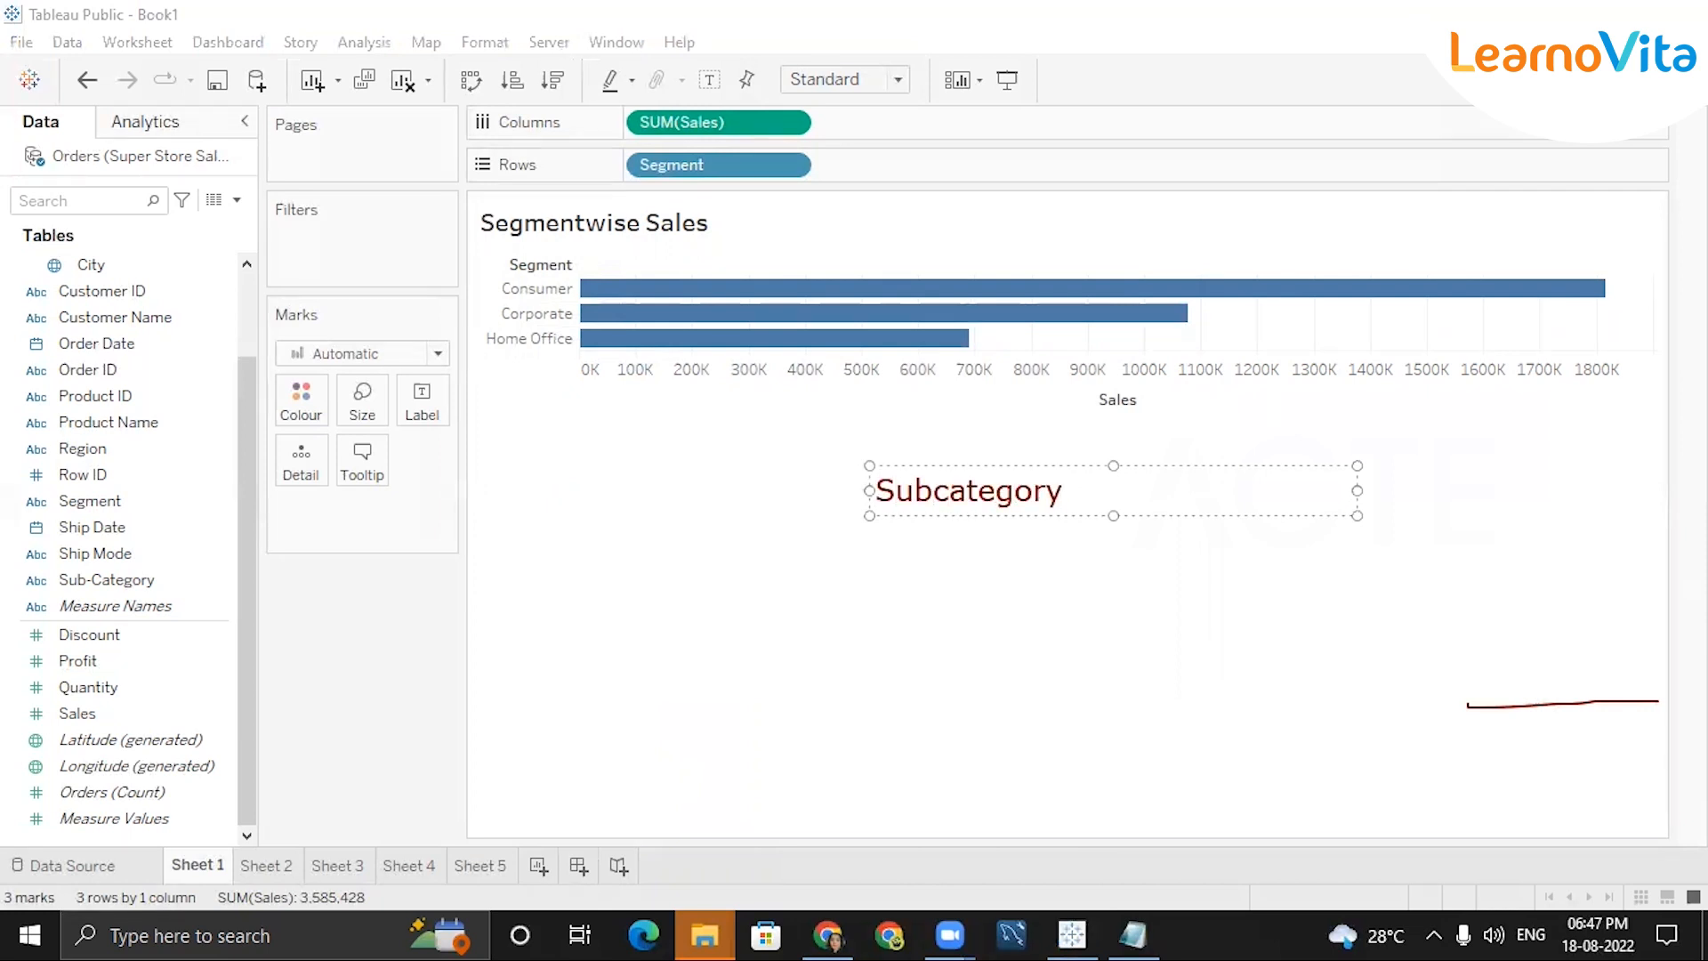
{"action": "type", "text": "wise Profit"}
{"action": "key", "text": "Return"}
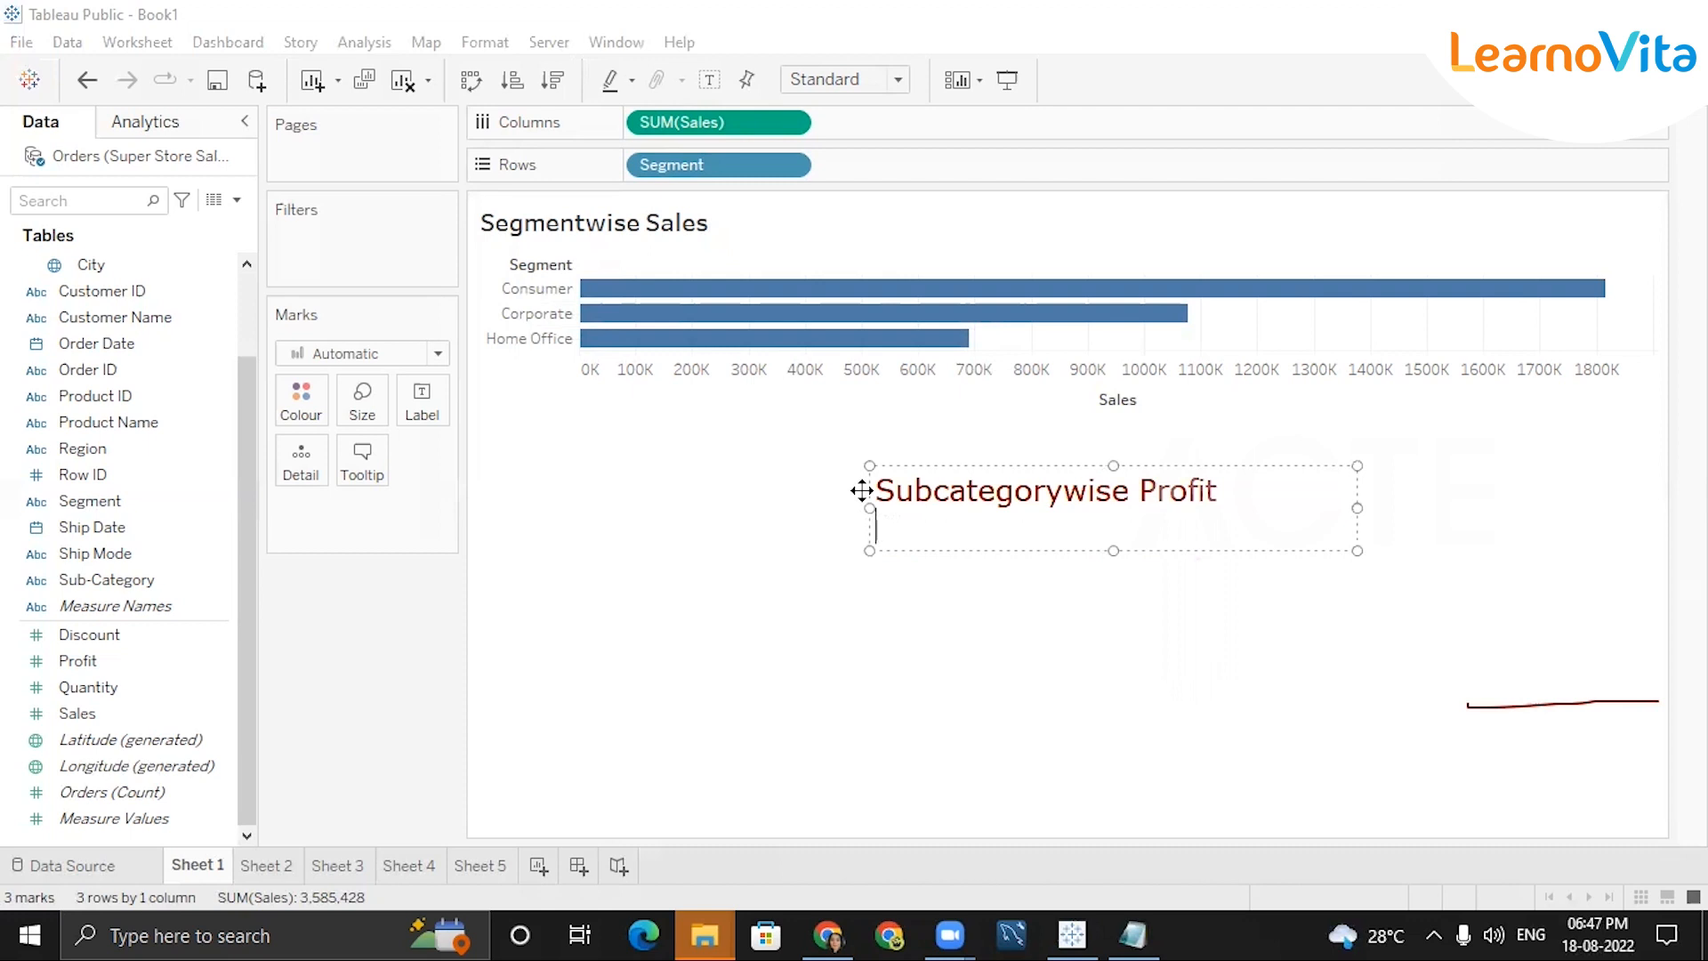
{"action": "type", "text": "shipmodewise "}
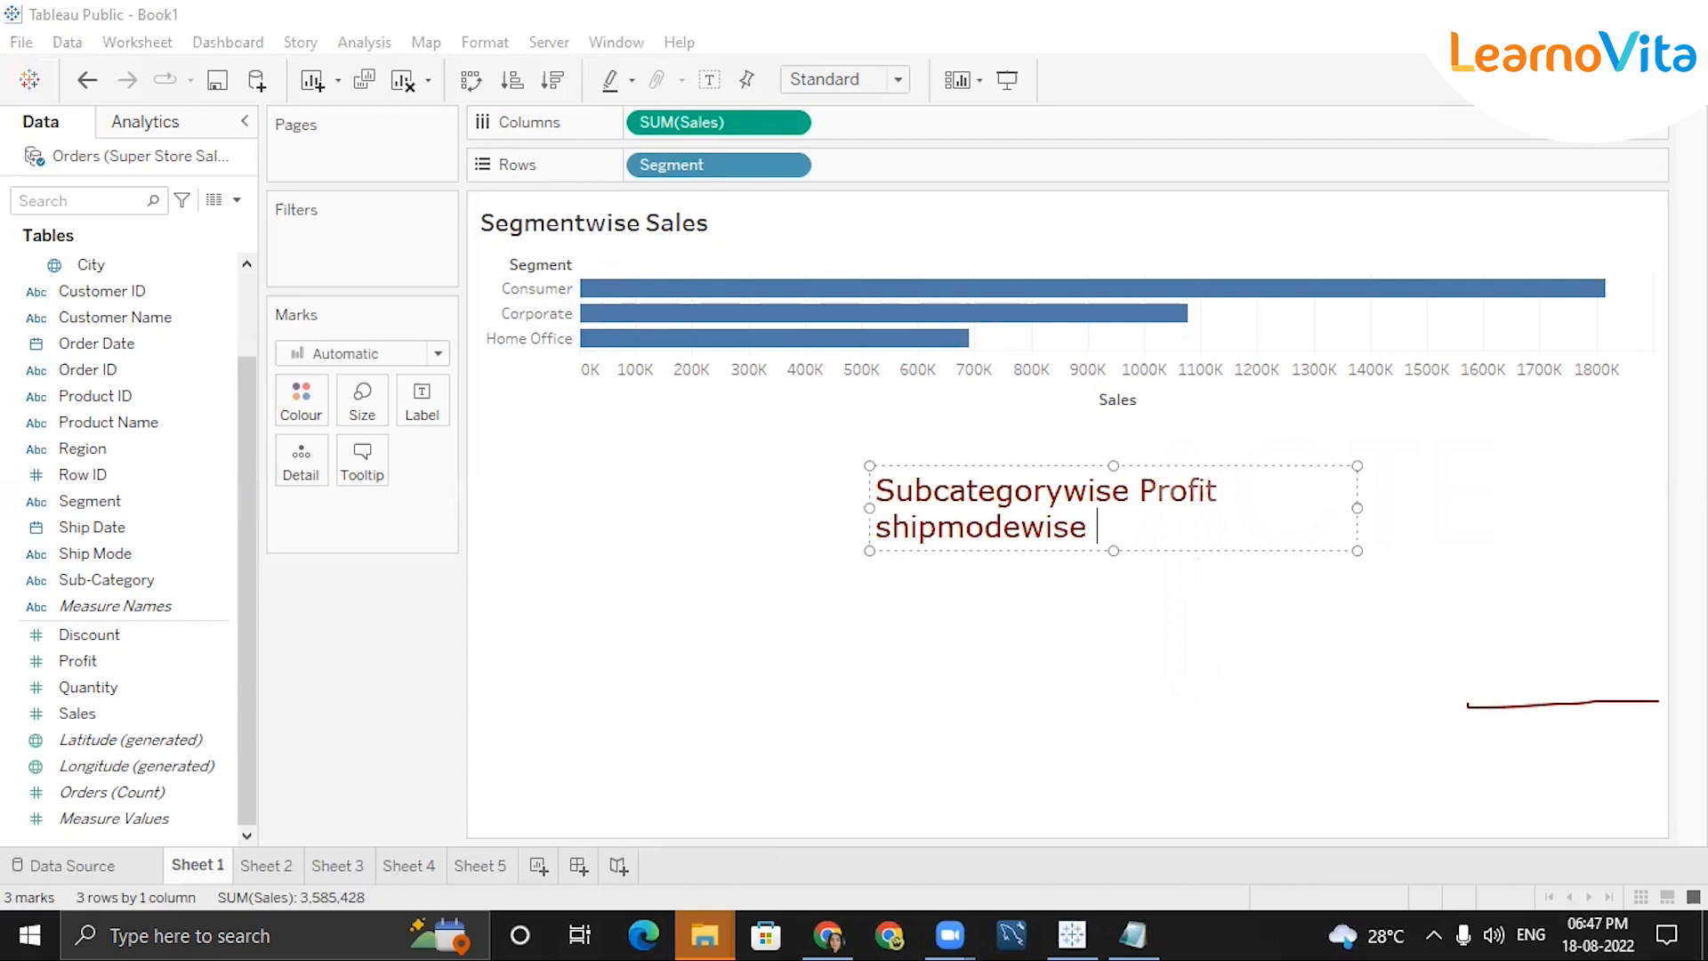
{"action": "type", "text": "quantity"}
Sort Sheet 2's Sub-Category bars by descending SUM(Profit), Phones at the top.
{"action": "left_click", "coordinate": [886, 490]}
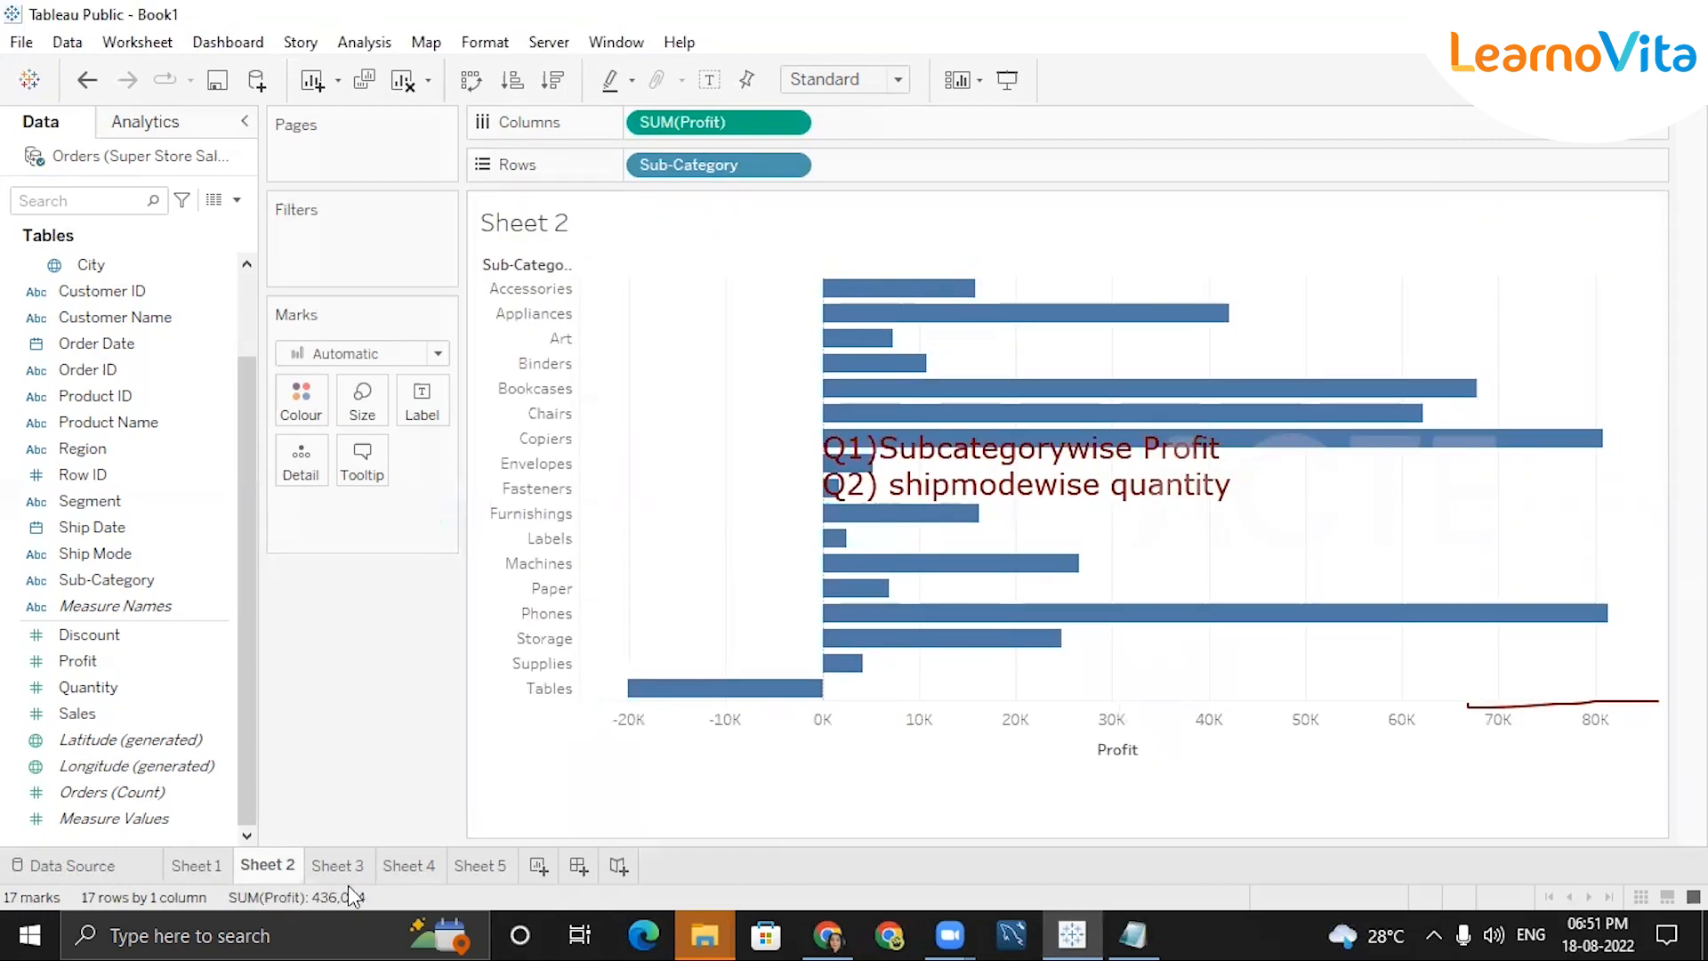
{"action": "mouse_move", "coordinate": [1038, 802]}
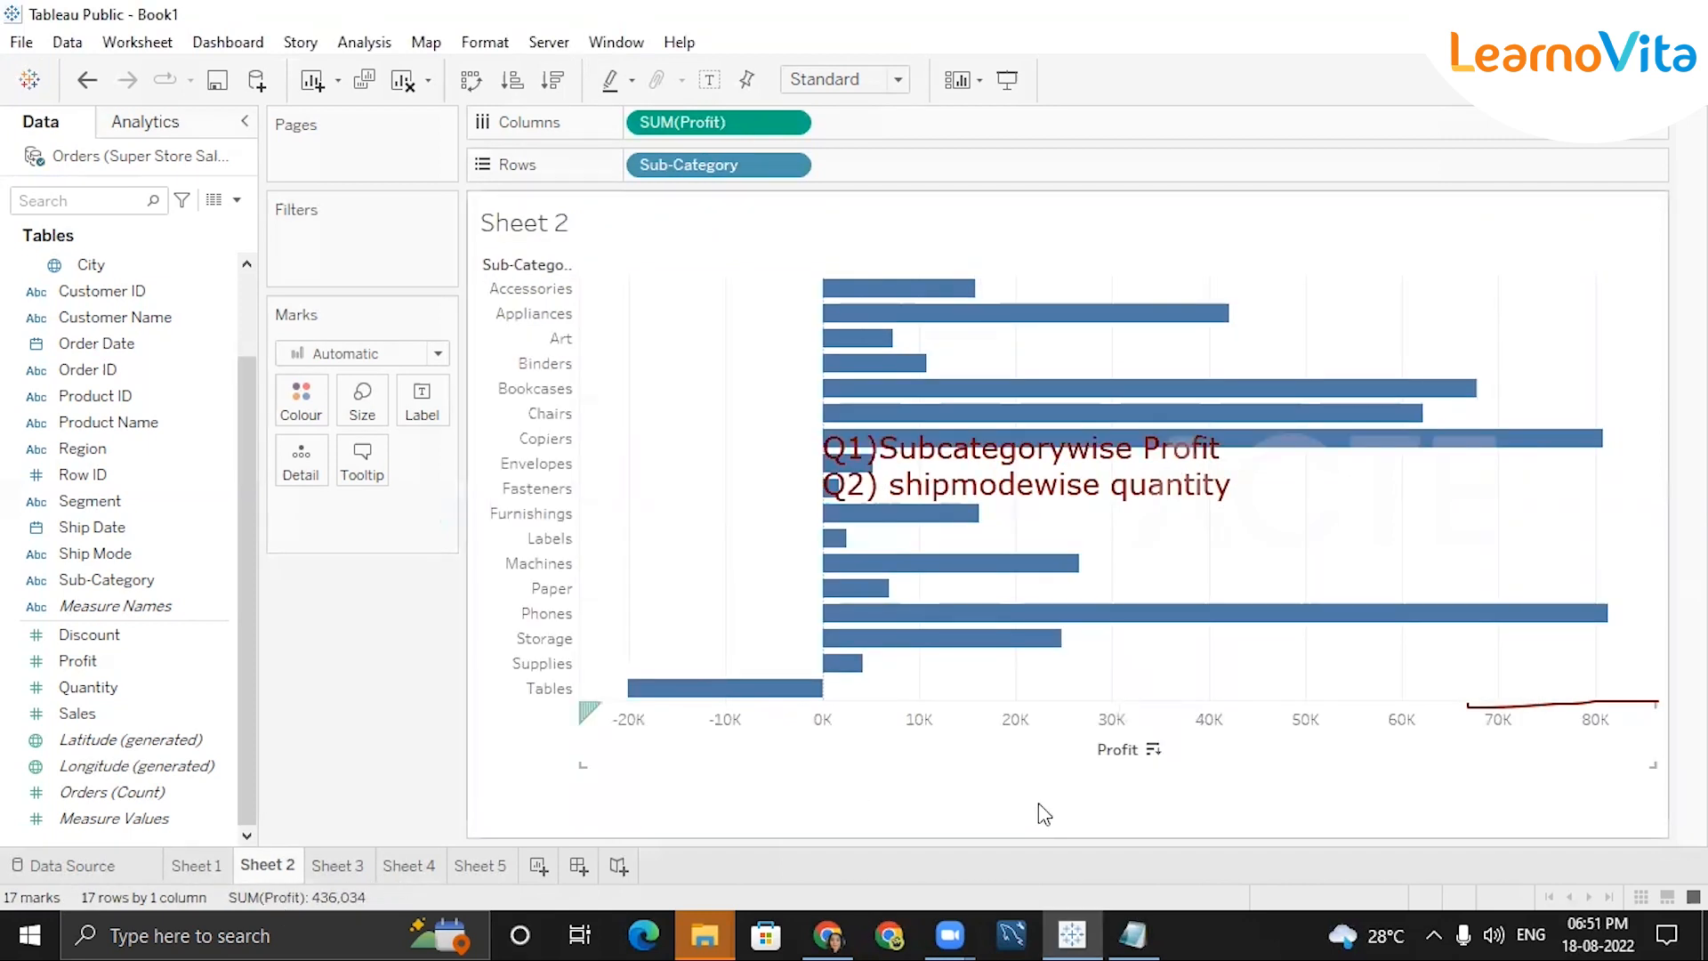
{"action": "left_click", "coordinate": [1154, 752]}
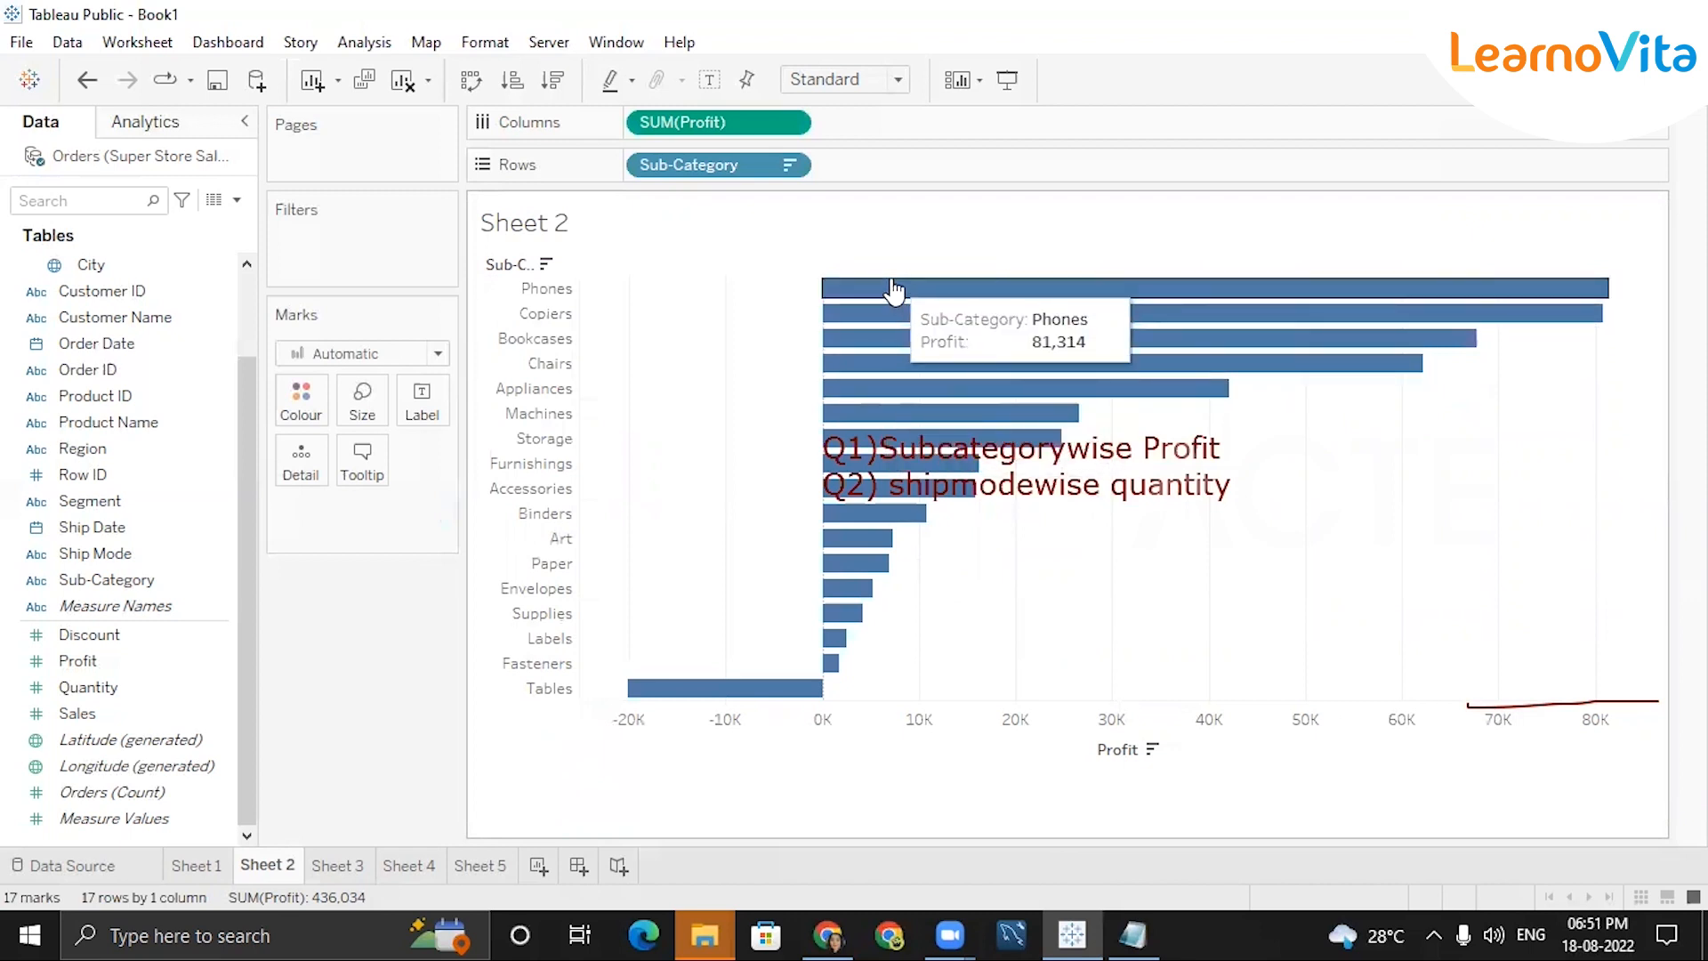
{"action": "left_click", "coordinate": [1154, 750]}
{"action": "left_click", "coordinate": [1154, 750]}
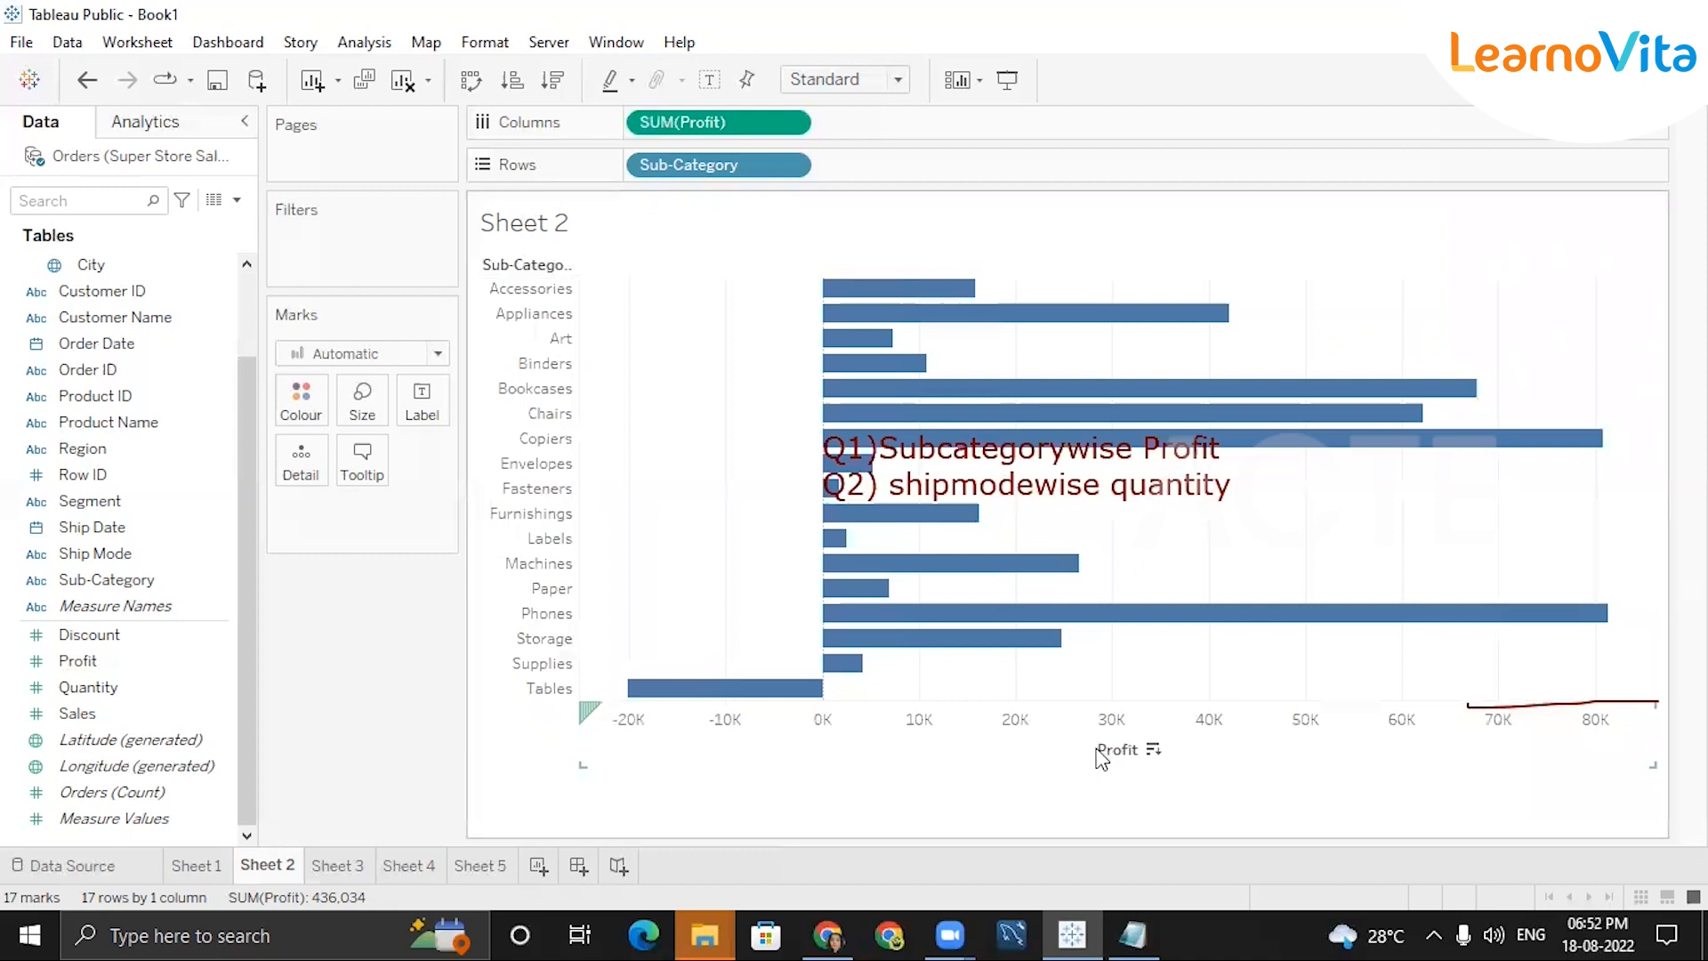
{"action": "left_click", "coordinate": [1153, 750]}
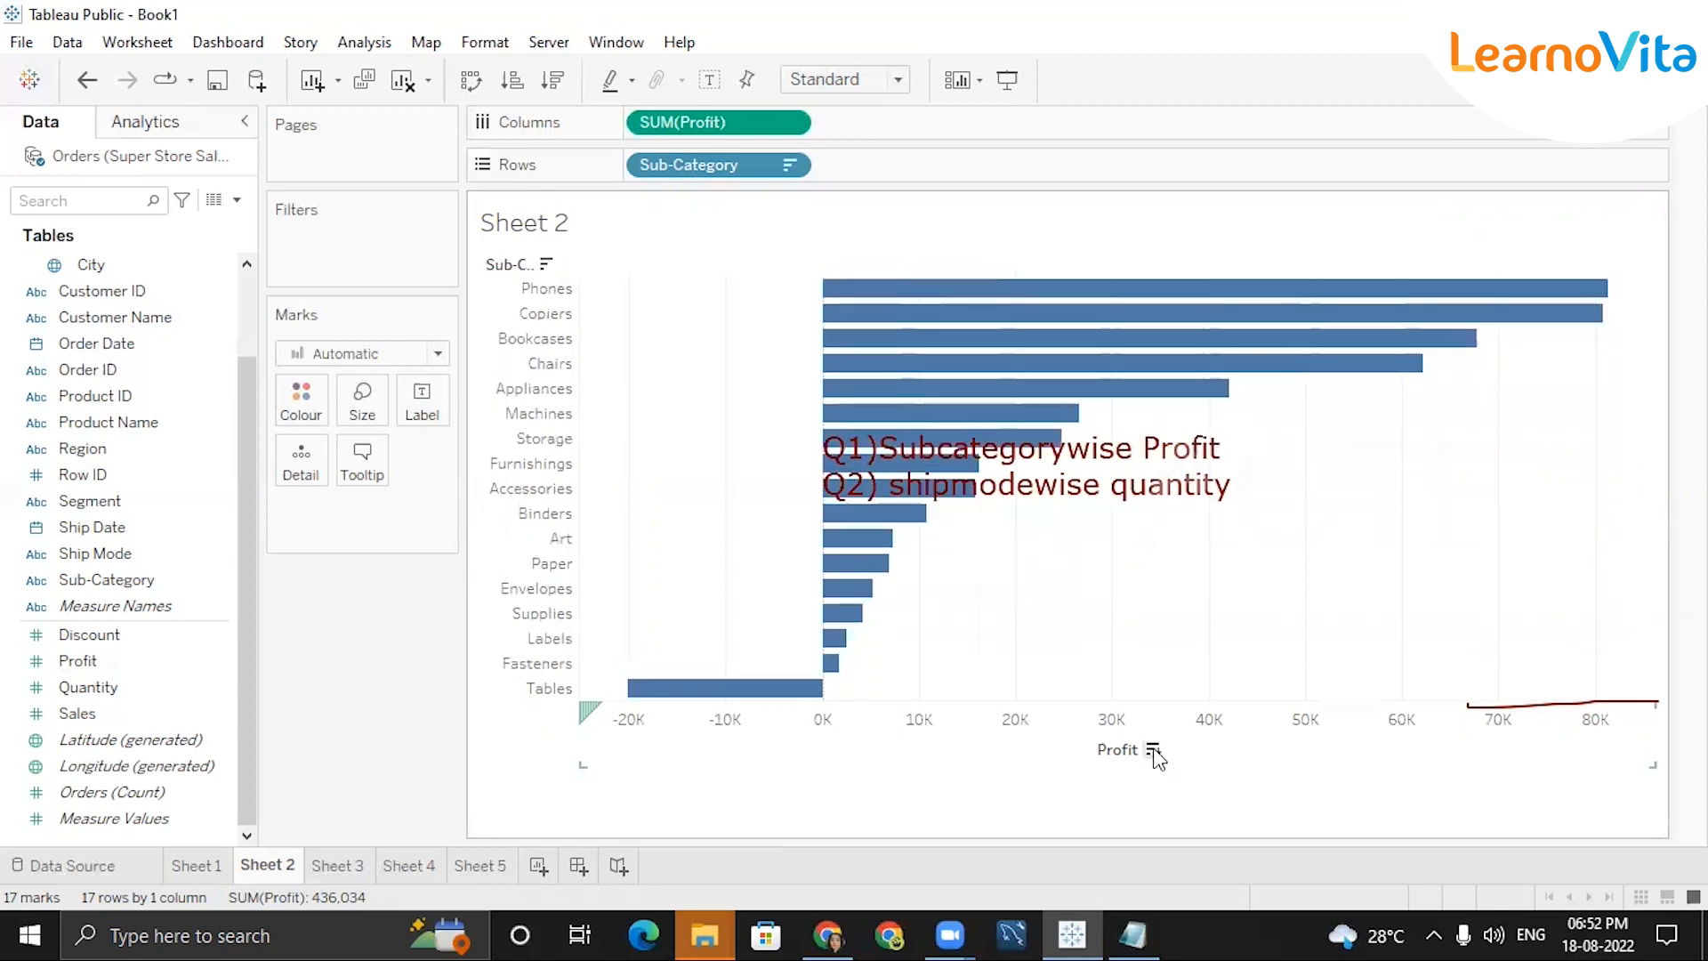
{"action": "left_click", "coordinate": [1153, 750]}
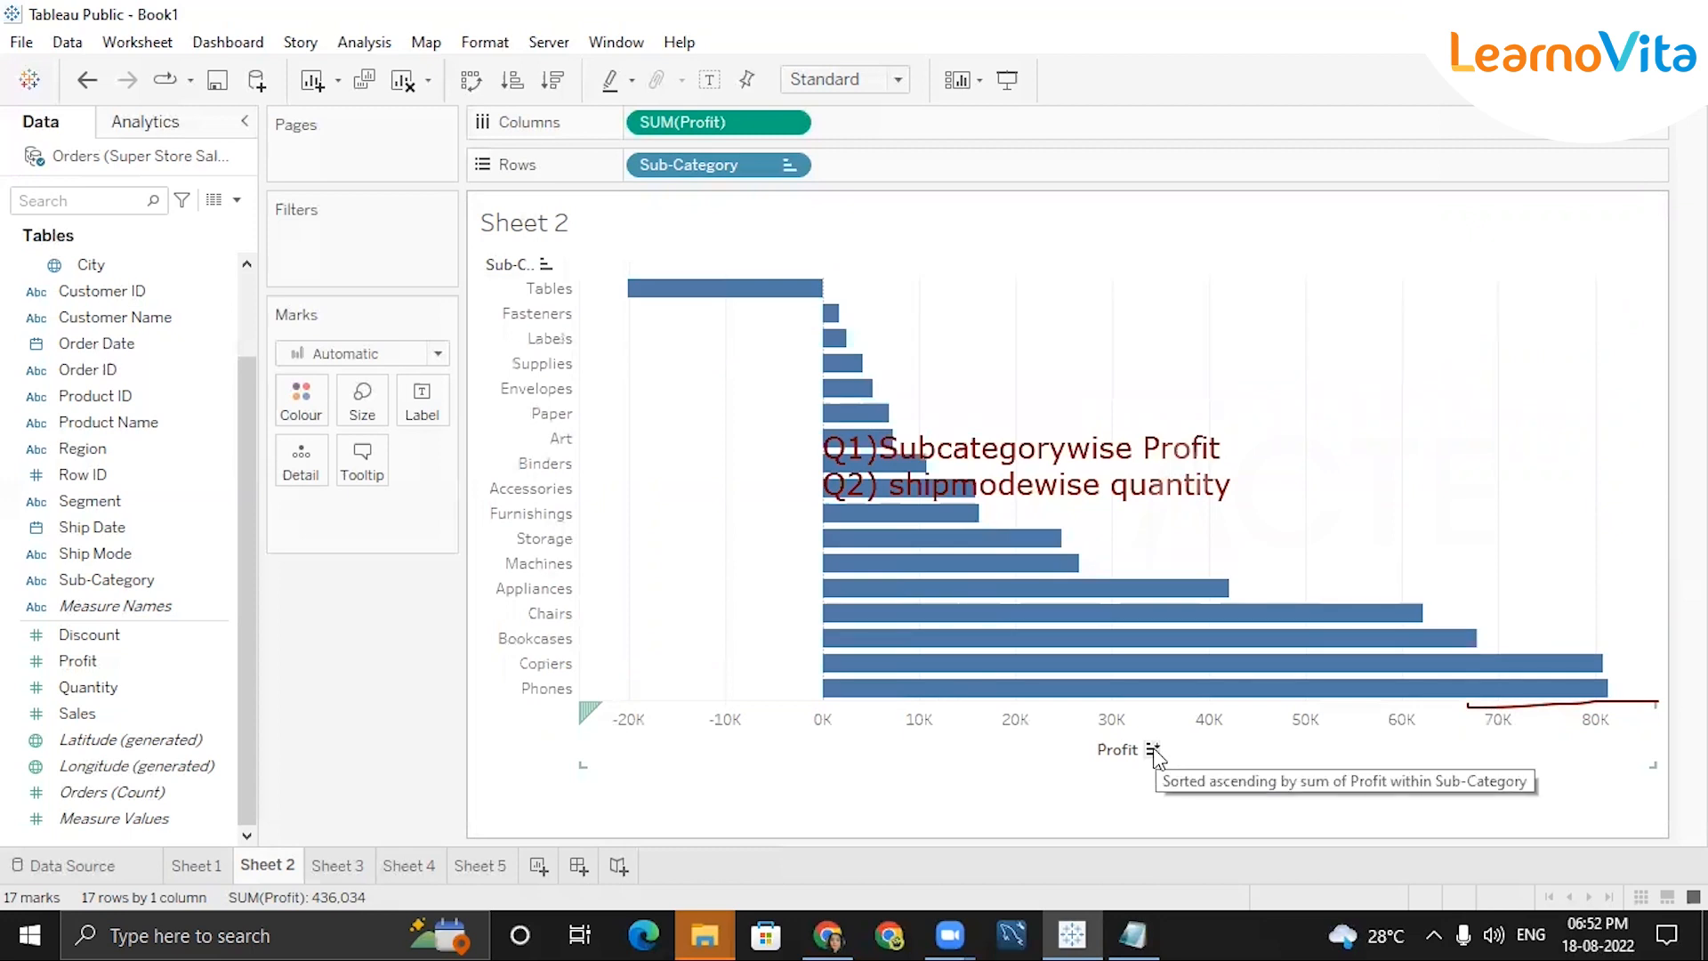
{"action": "left_click", "coordinate": [1152, 750]}
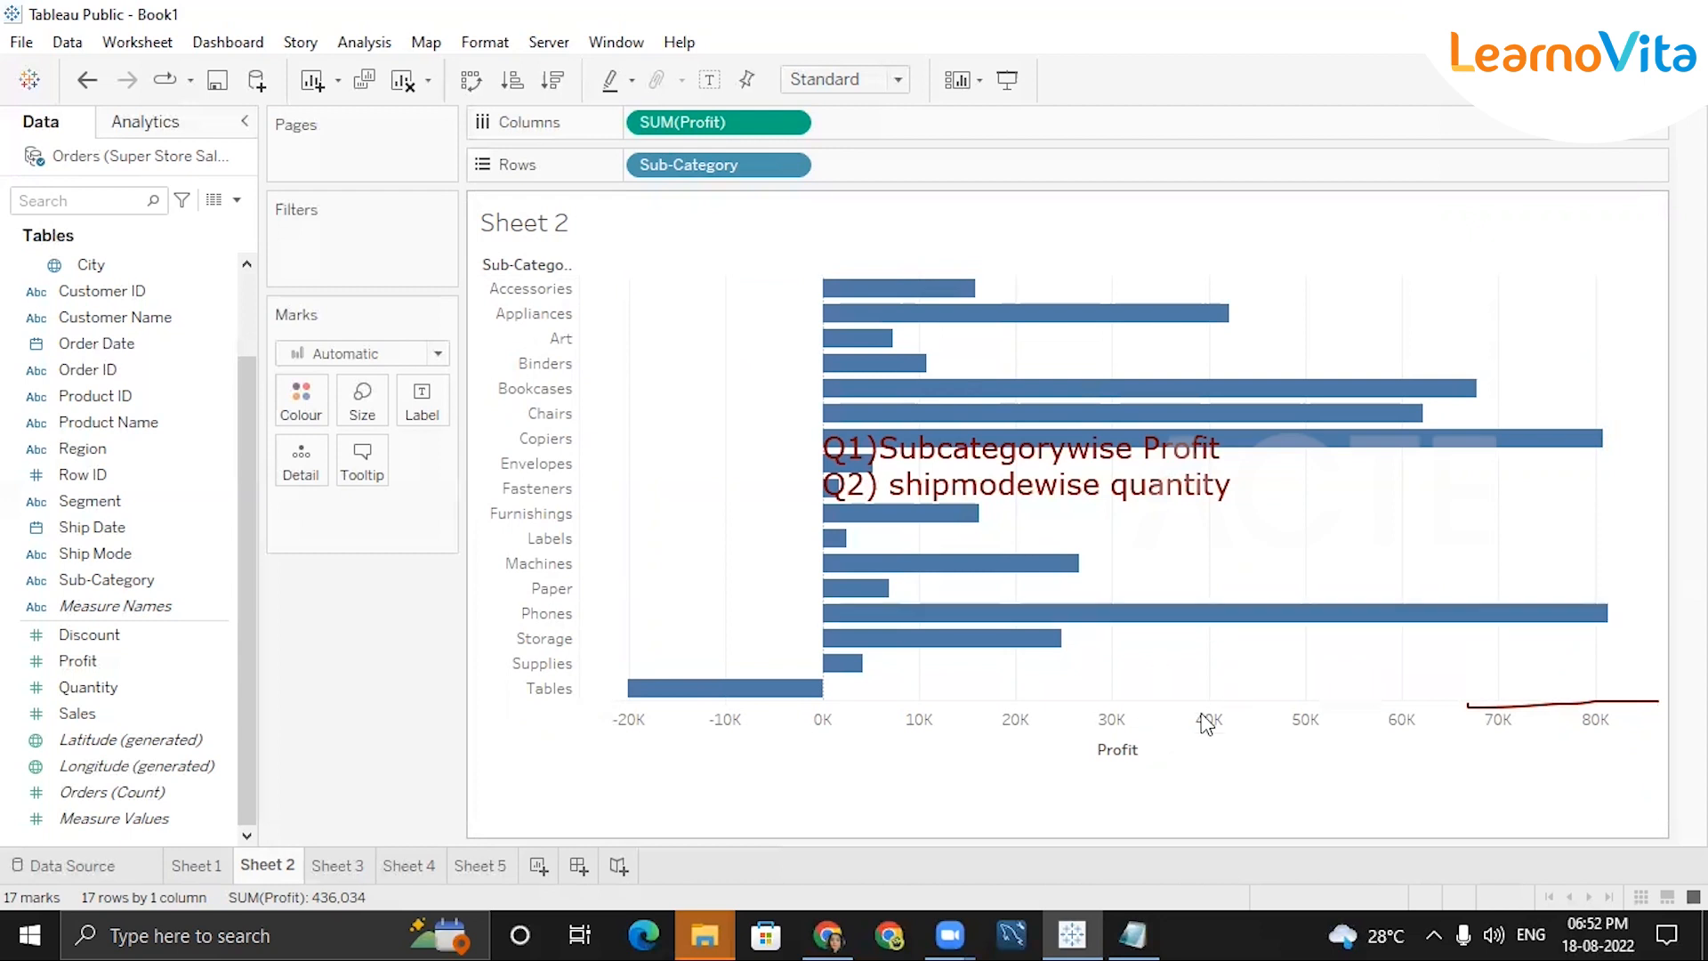
{"action": "left_click", "coordinate": [1153, 752]}
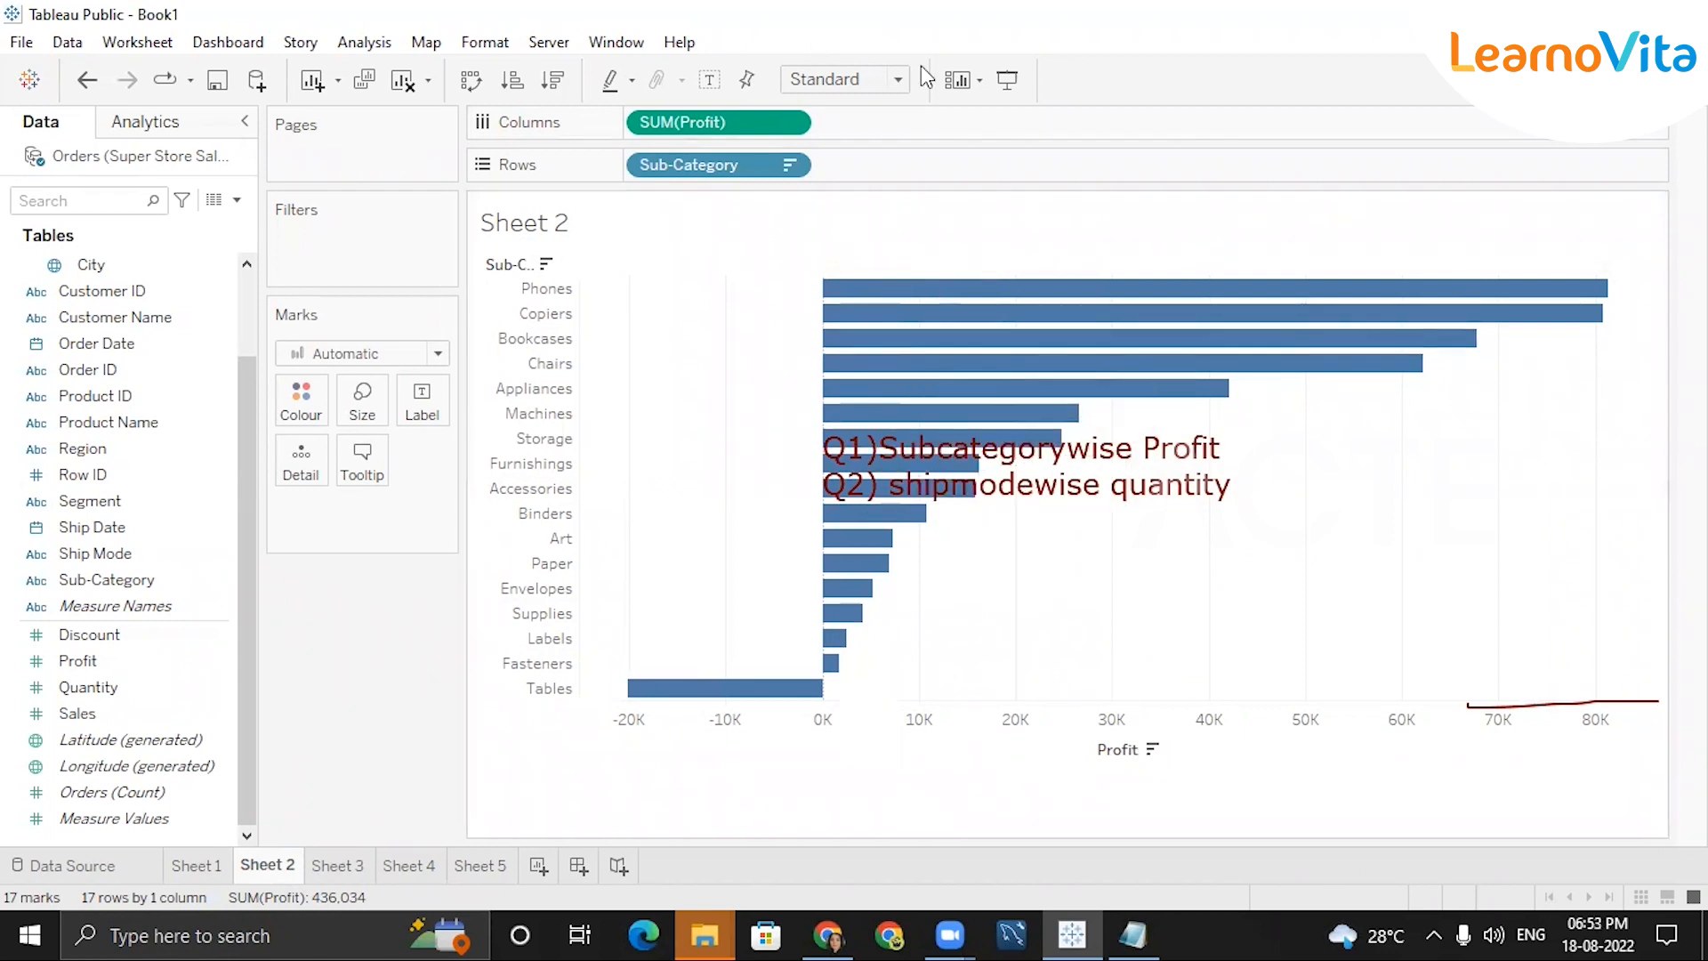
{"action": "double_click", "coordinate": [532, 224]}
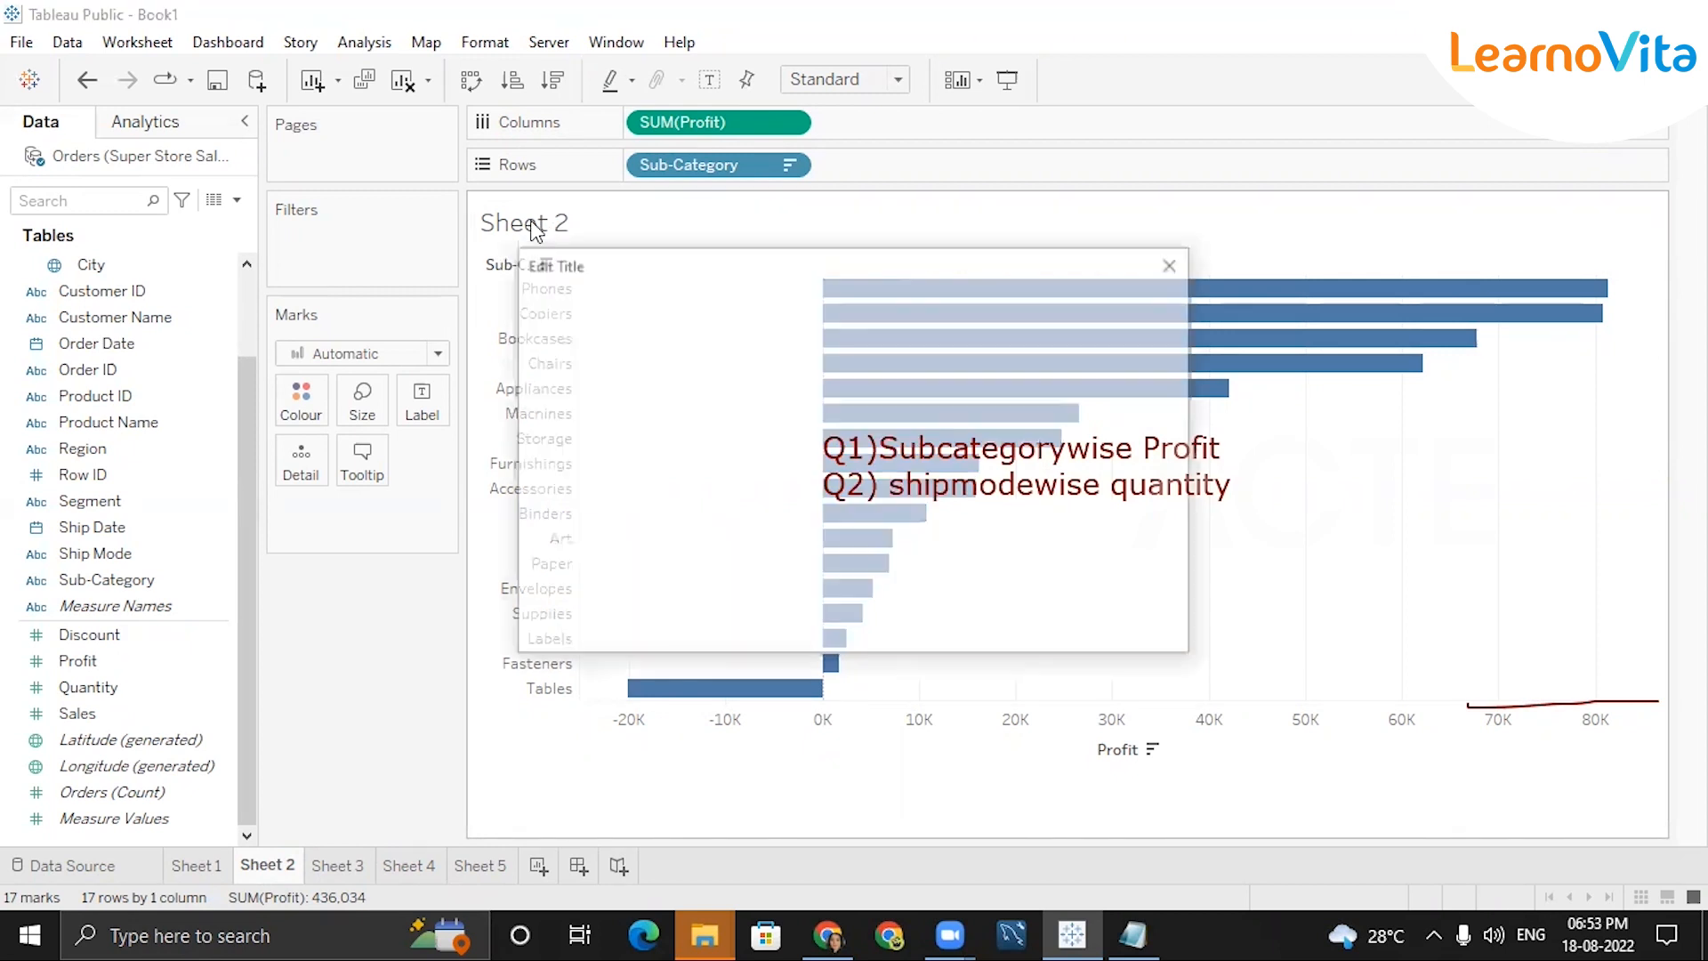
{"action": "left_click", "coordinate": [1176, 262]}
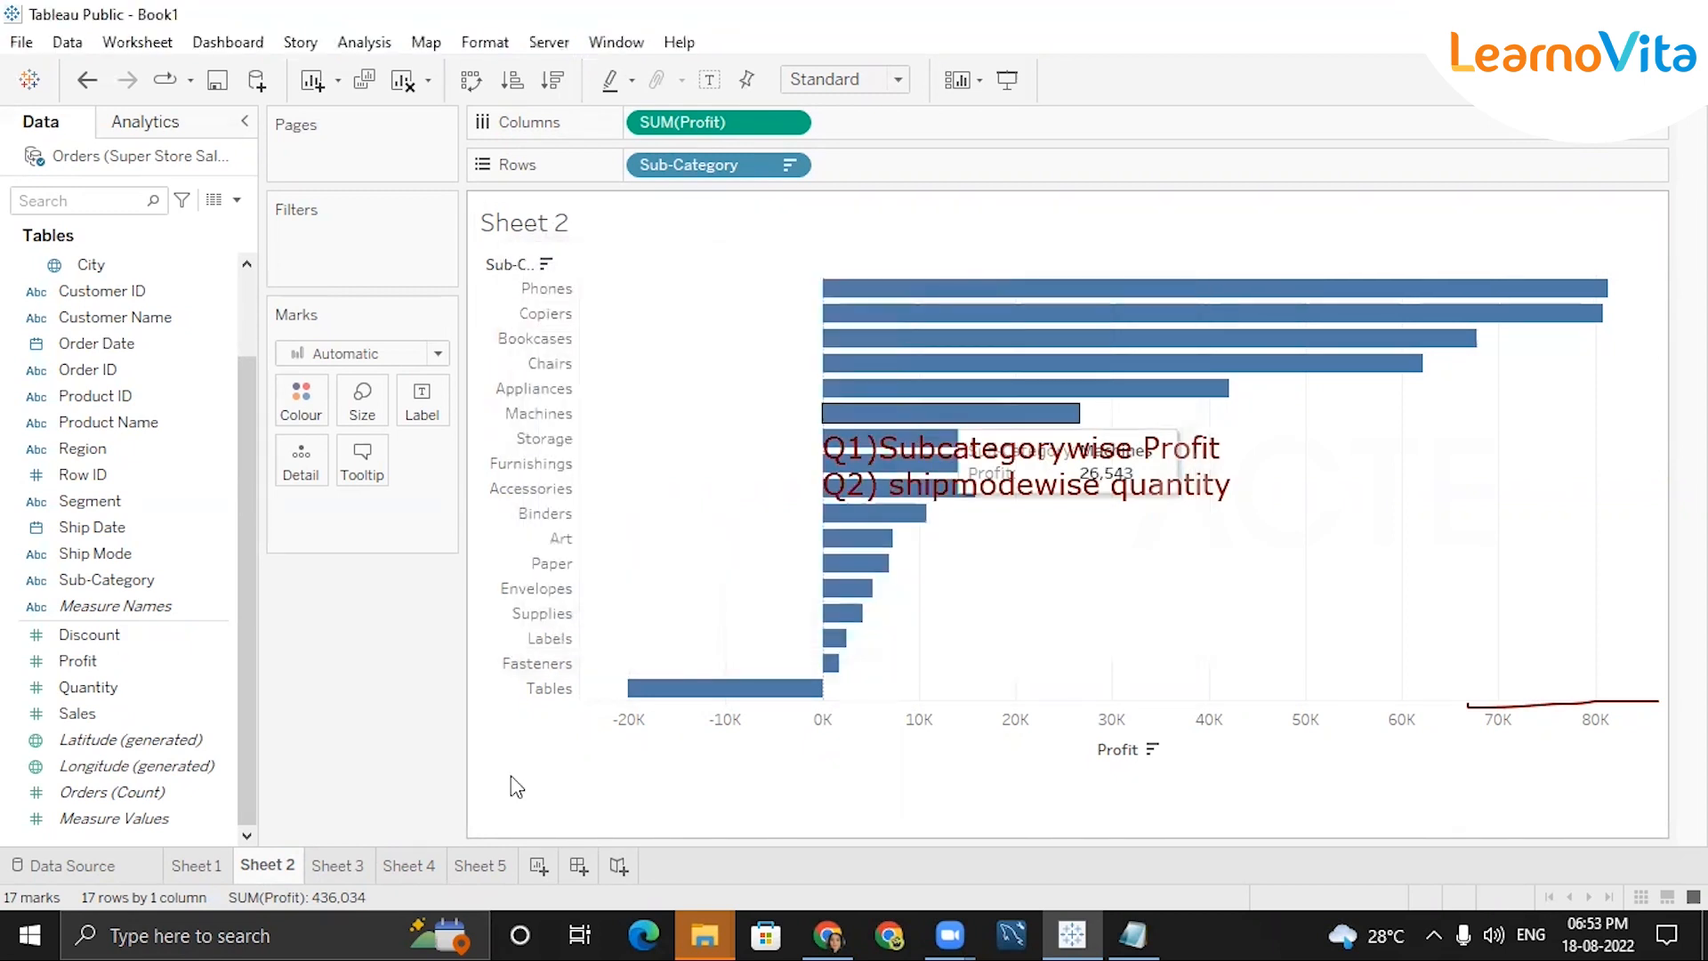
{"action": "left_click", "coordinate": [201, 867]}
{"action": "left_click", "coordinate": [286, 868]}
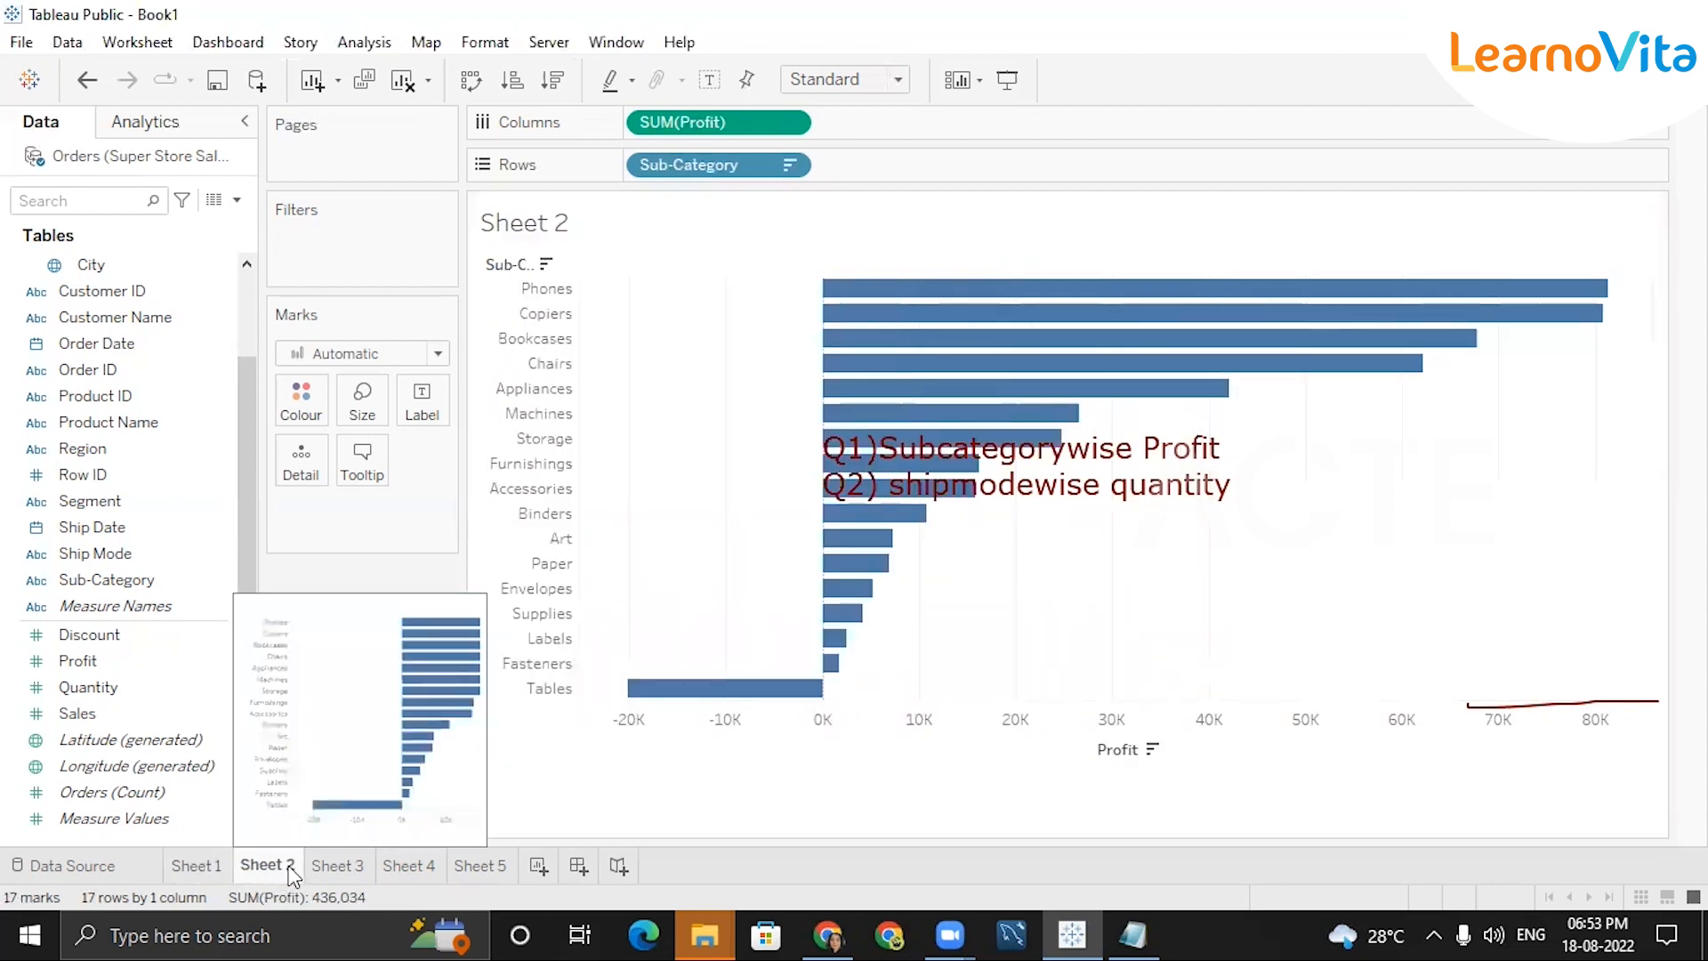
On Sheet 3, tabulate total Quantity for each Ship Mode.
{"action": "left_click", "coordinate": [345, 870]}
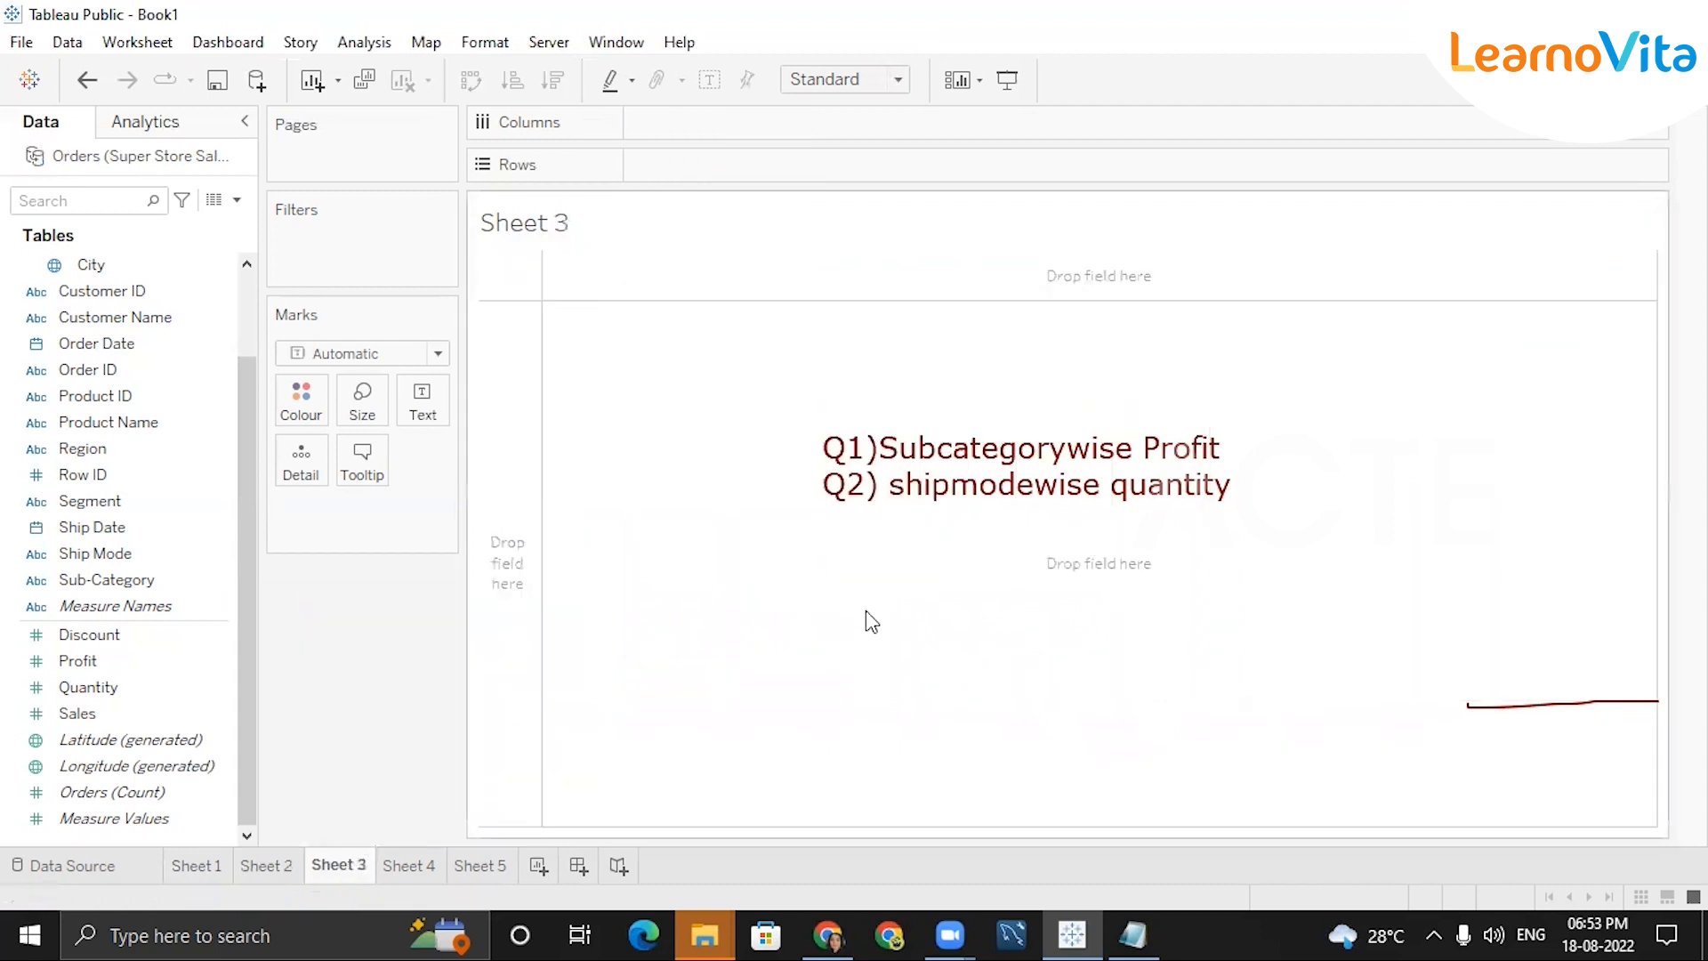
{"action": "double_click", "coordinate": [114, 555]}
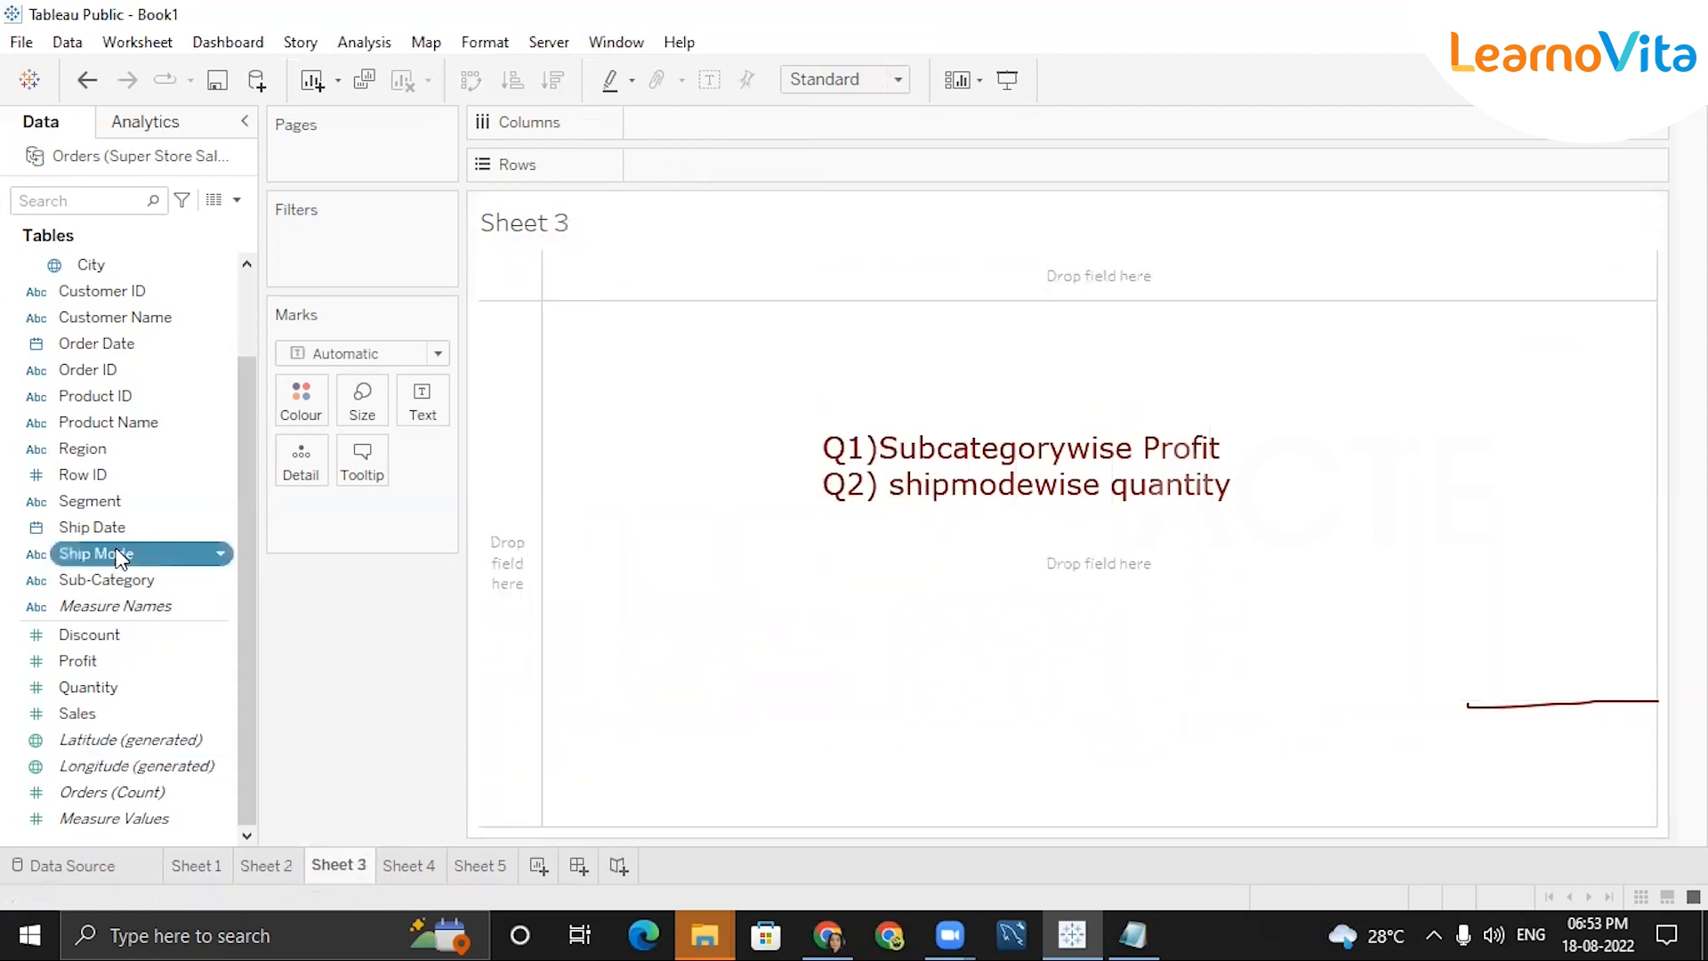
{"action": "double_click", "coordinate": [98, 691]}
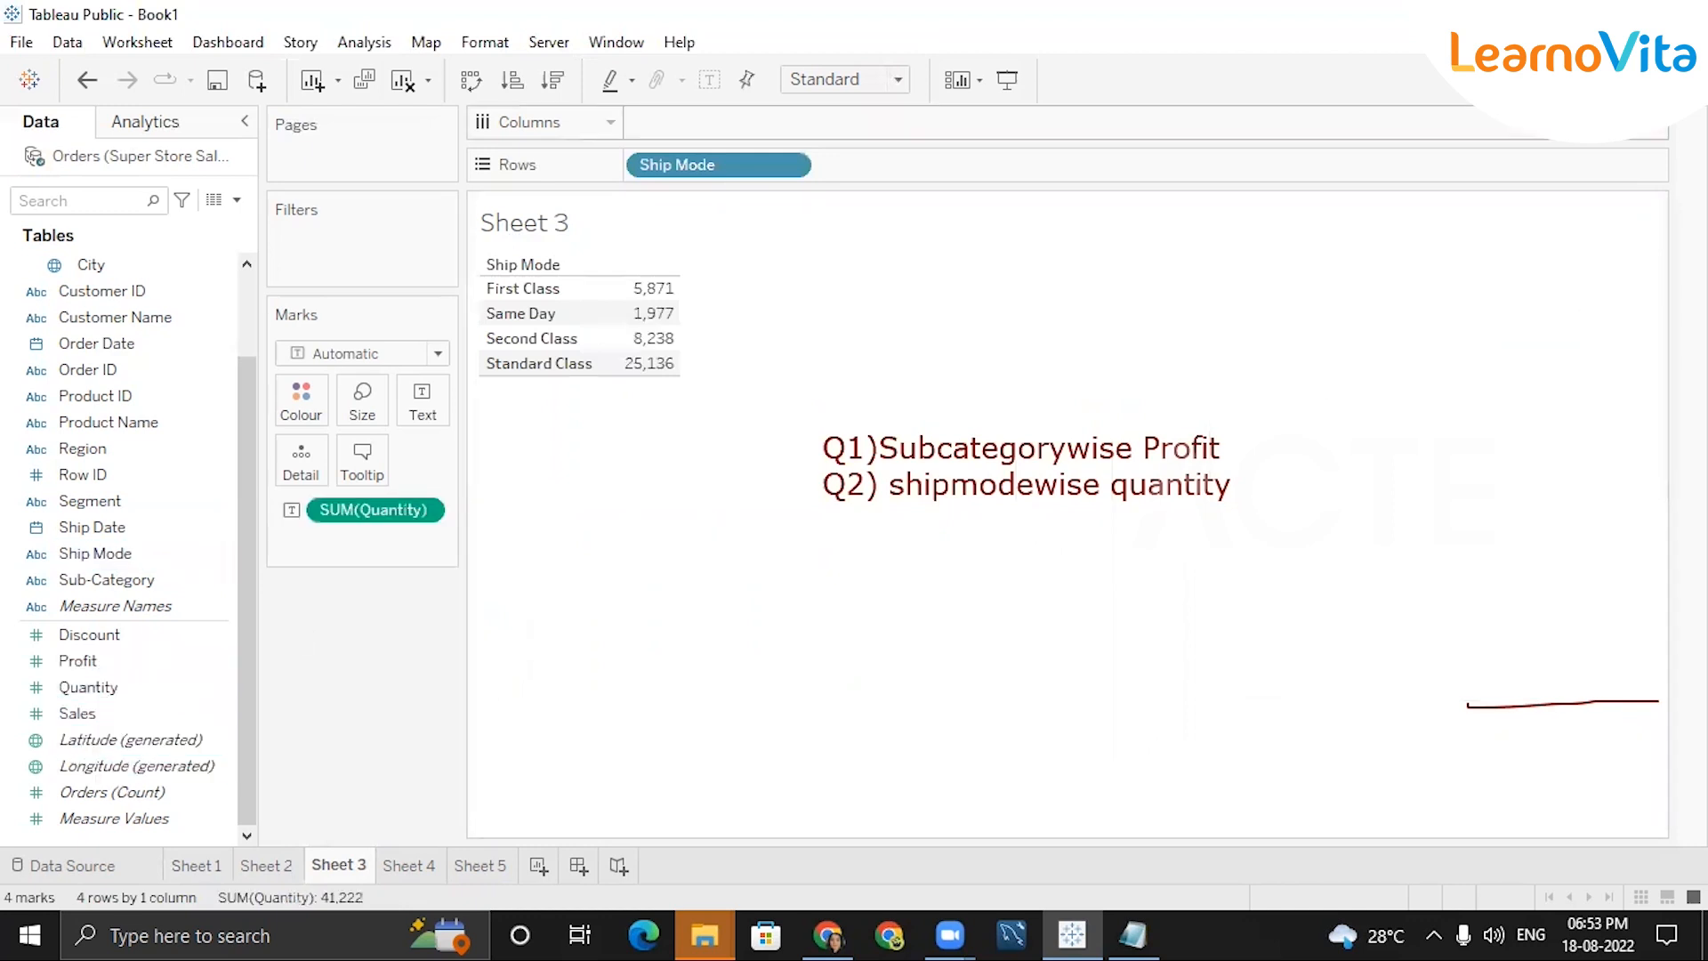
Preview stacked bars, pie and packed bubbles in Show Me, then settle on horizontal bars.
{"action": "left_click", "coordinate": [1647, 81]}
{"action": "left_click", "coordinate": [1483, 283]}
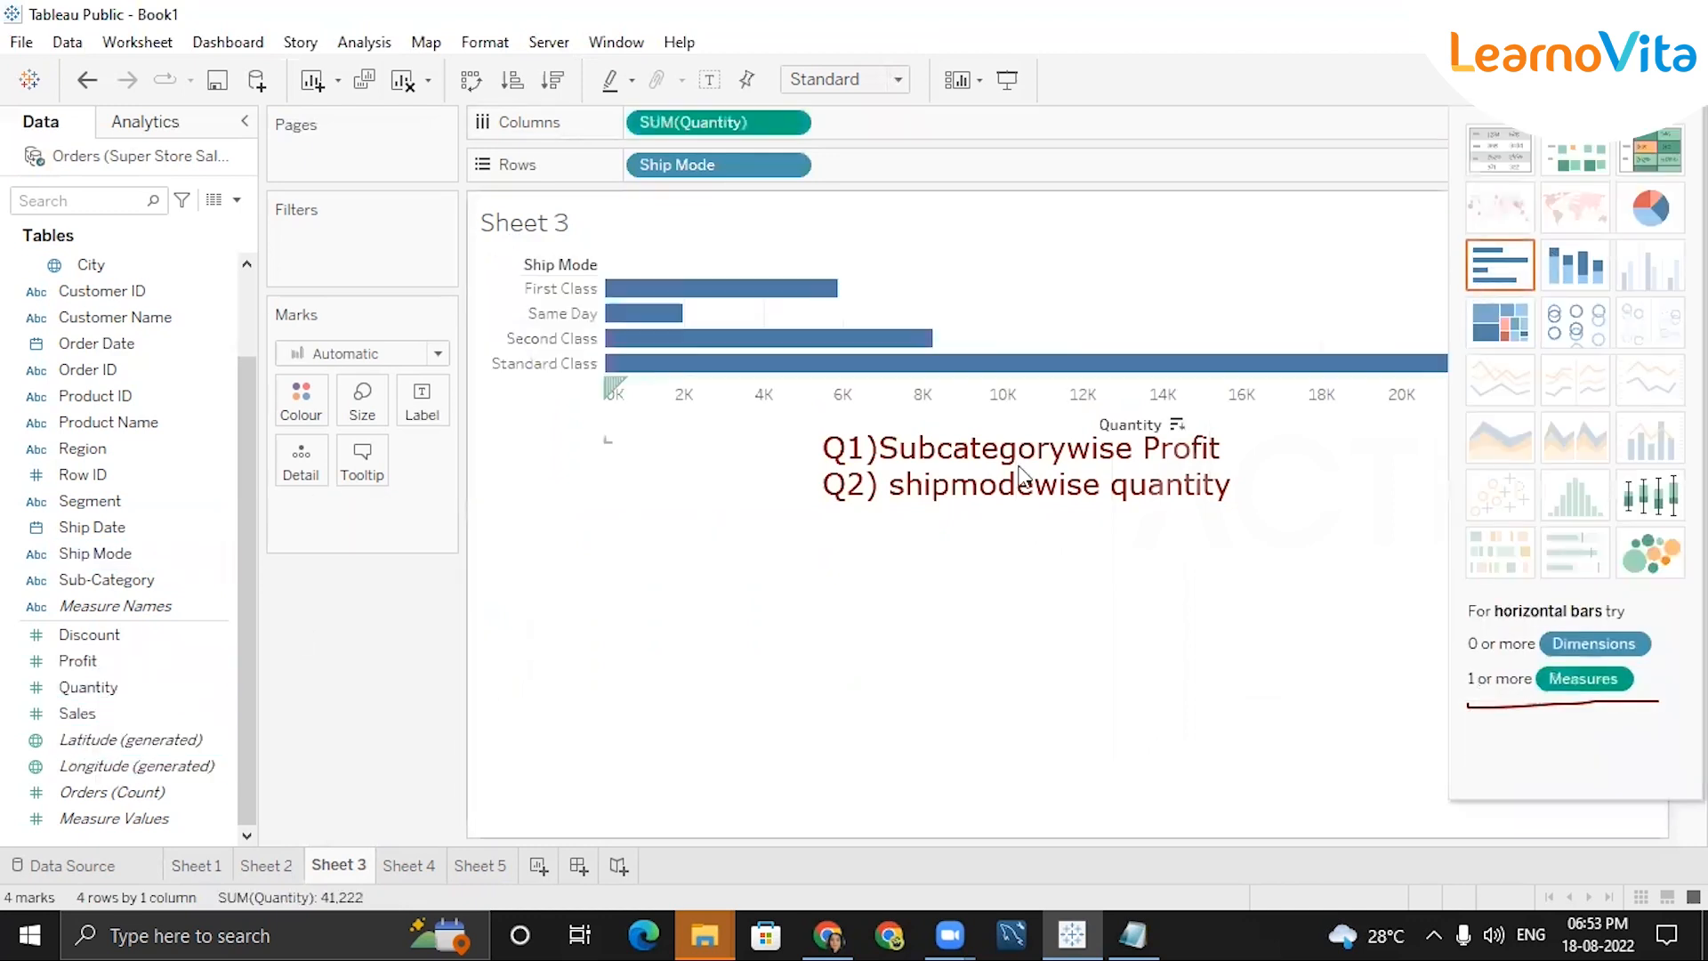
{"action": "left_click", "coordinate": [1589, 279]}
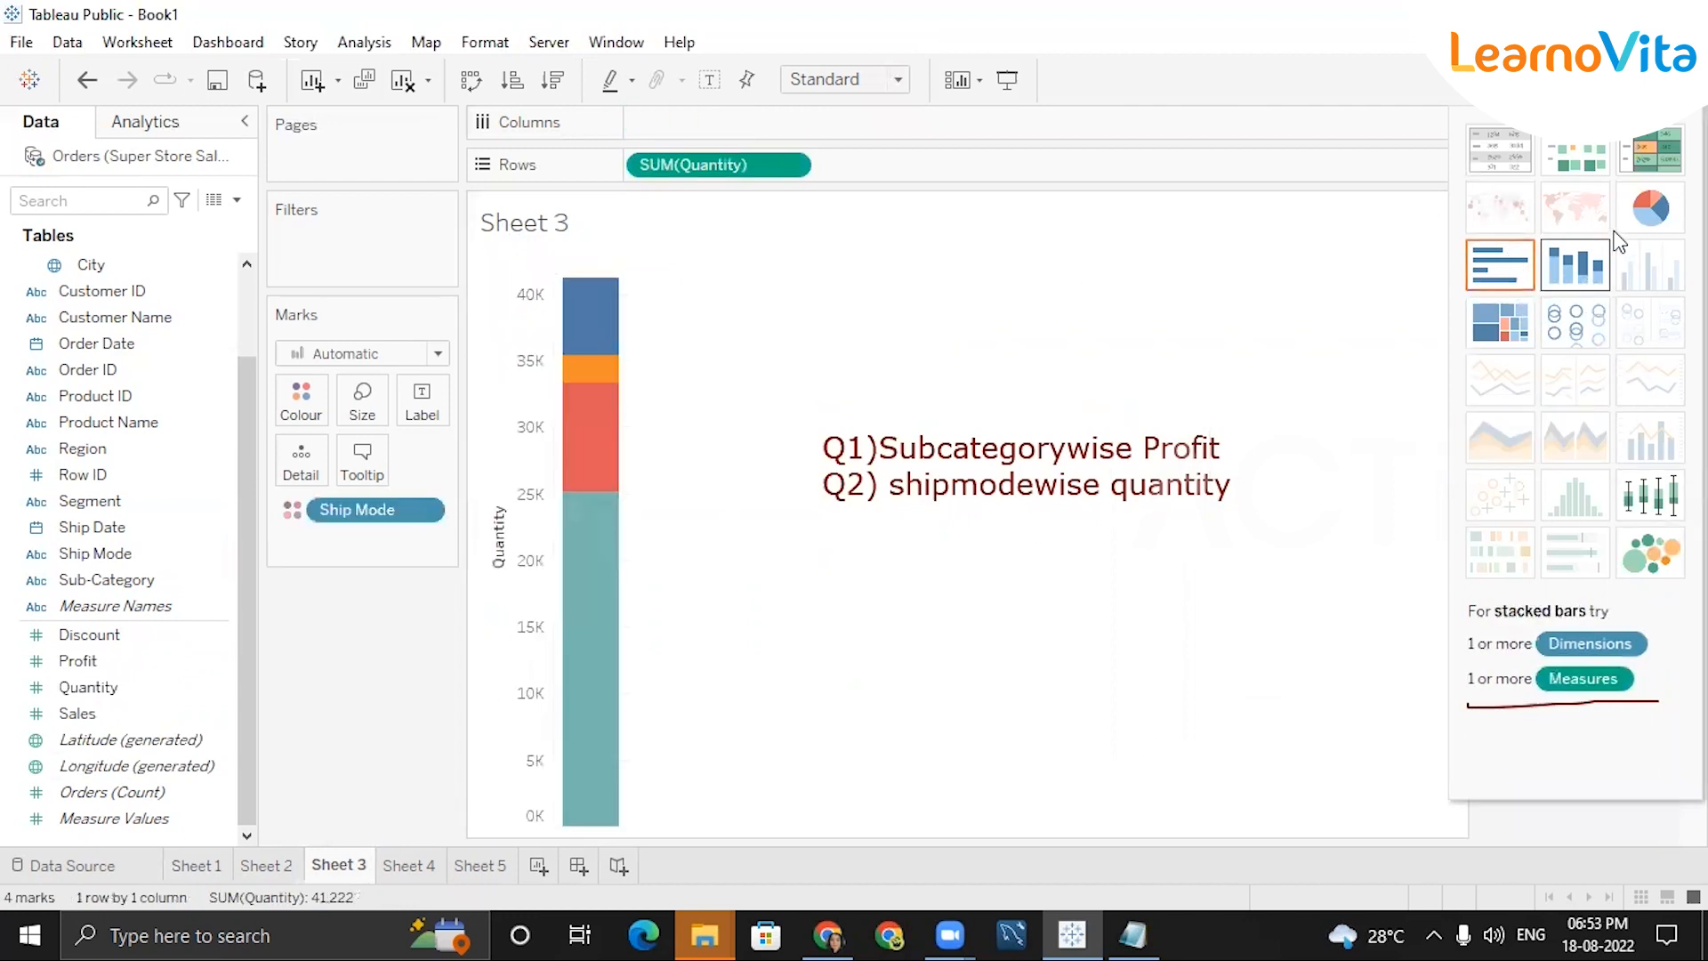
{"action": "left_click", "coordinate": [1639, 217]}
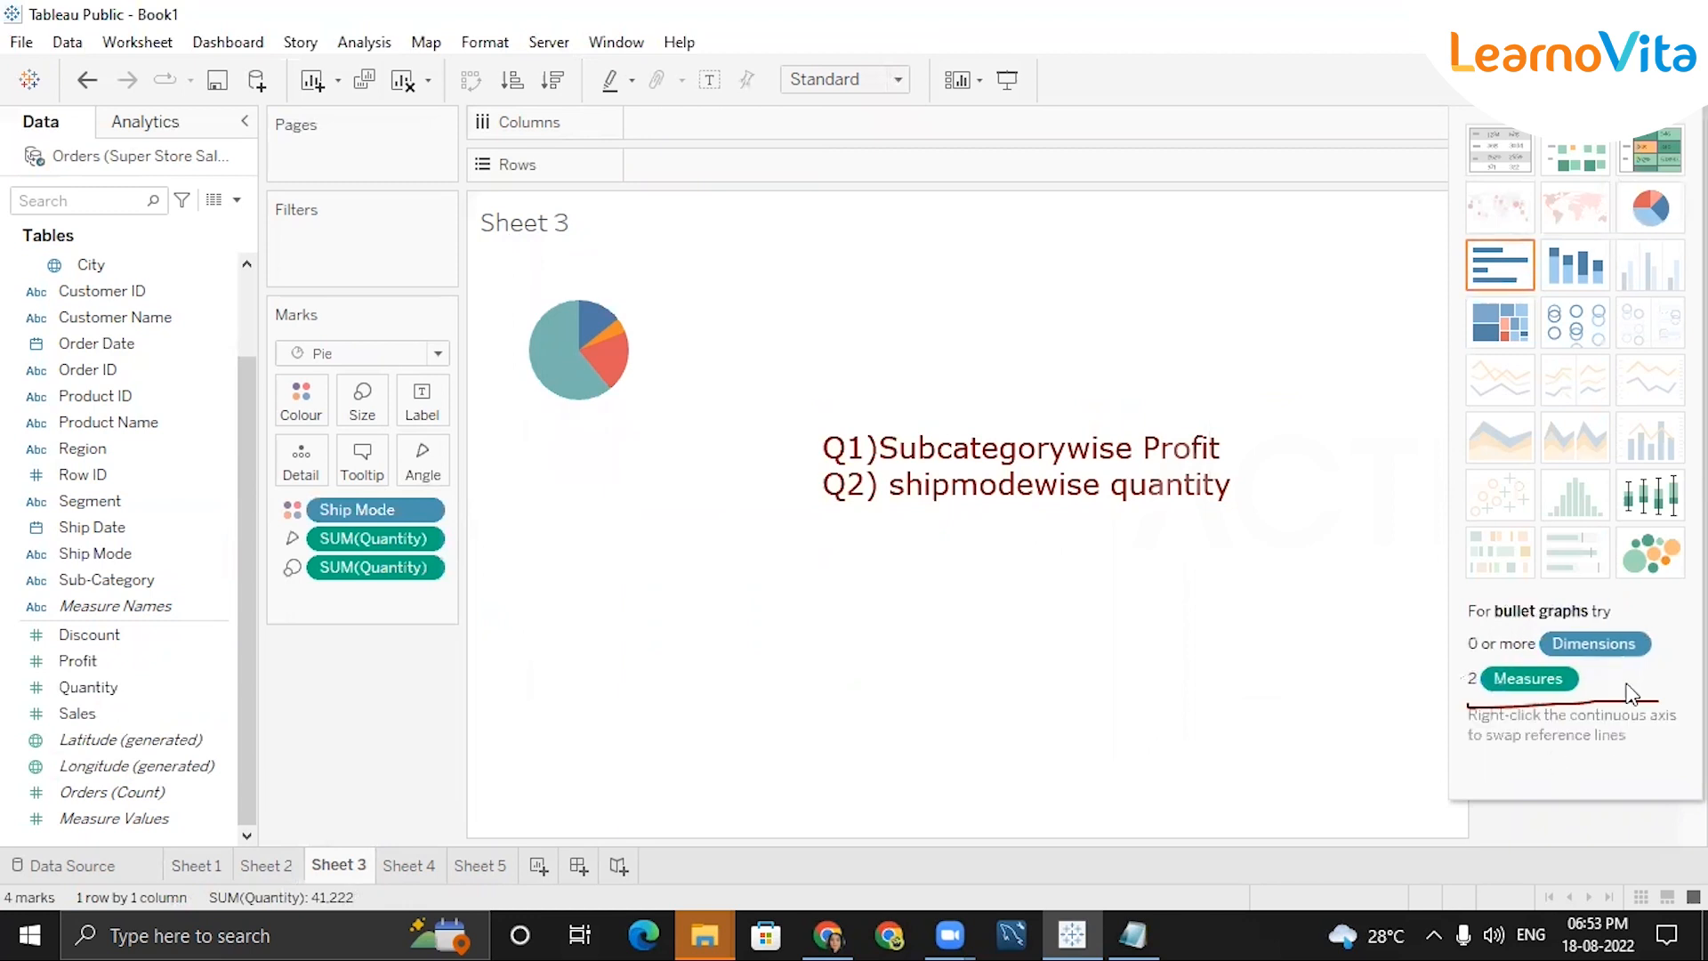
{"action": "left_click", "coordinate": [1645, 570]}
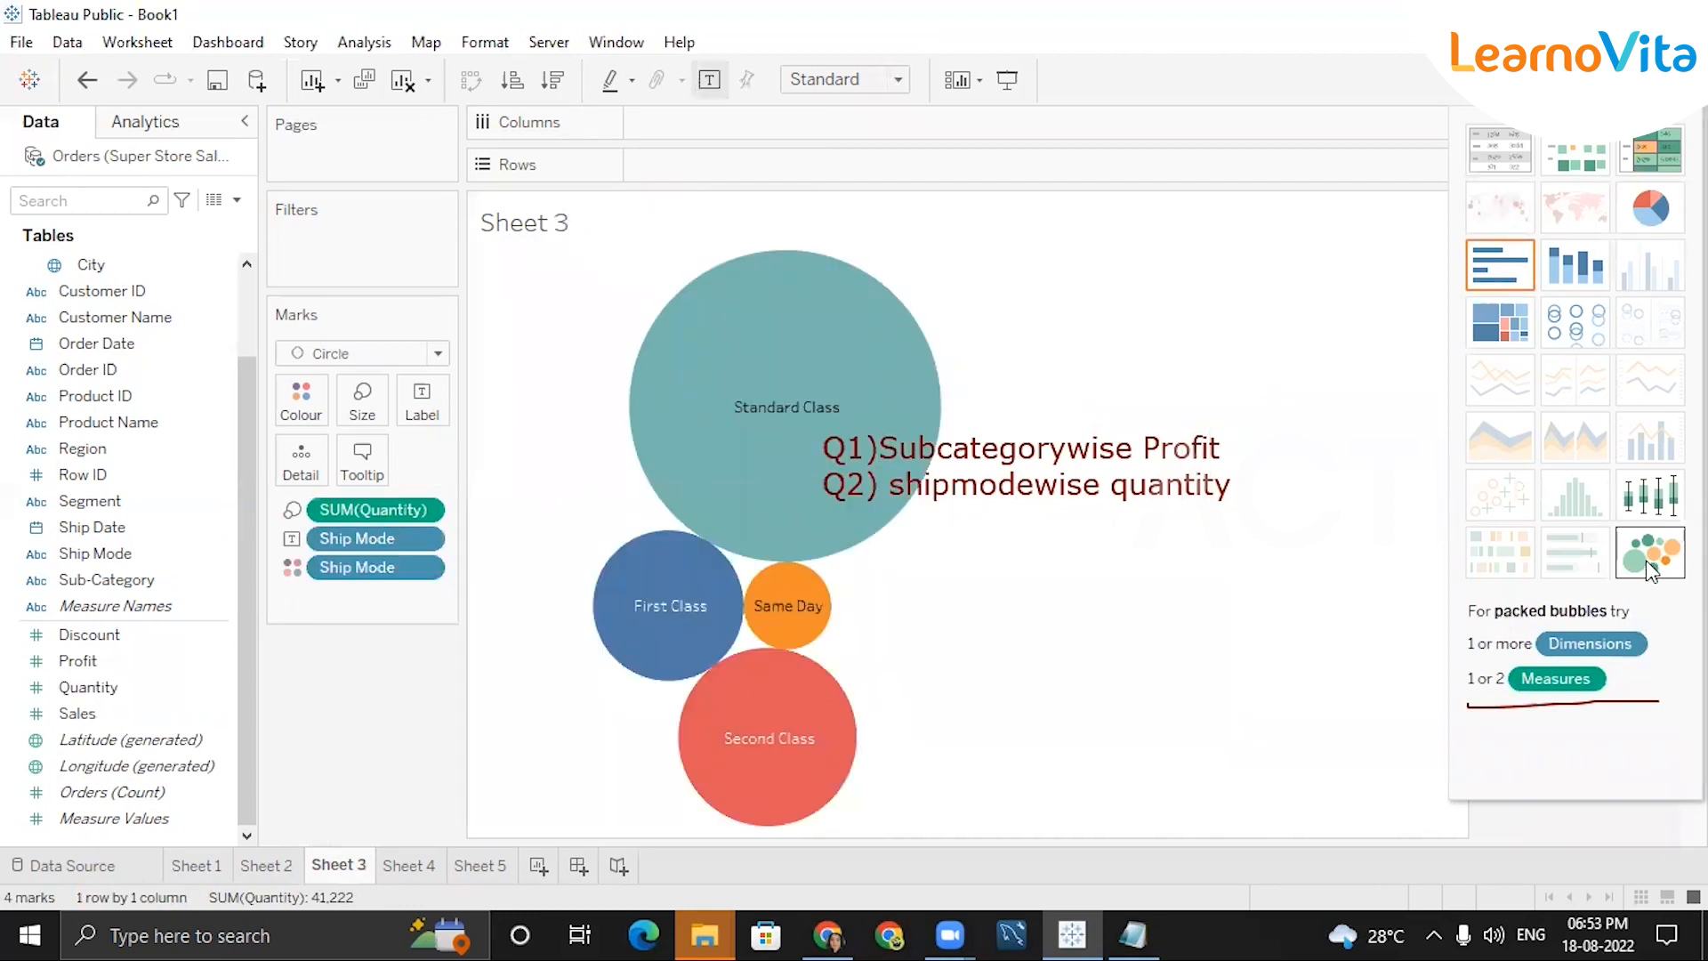
{"action": "left_click", "coordinate": [1504, 267]}
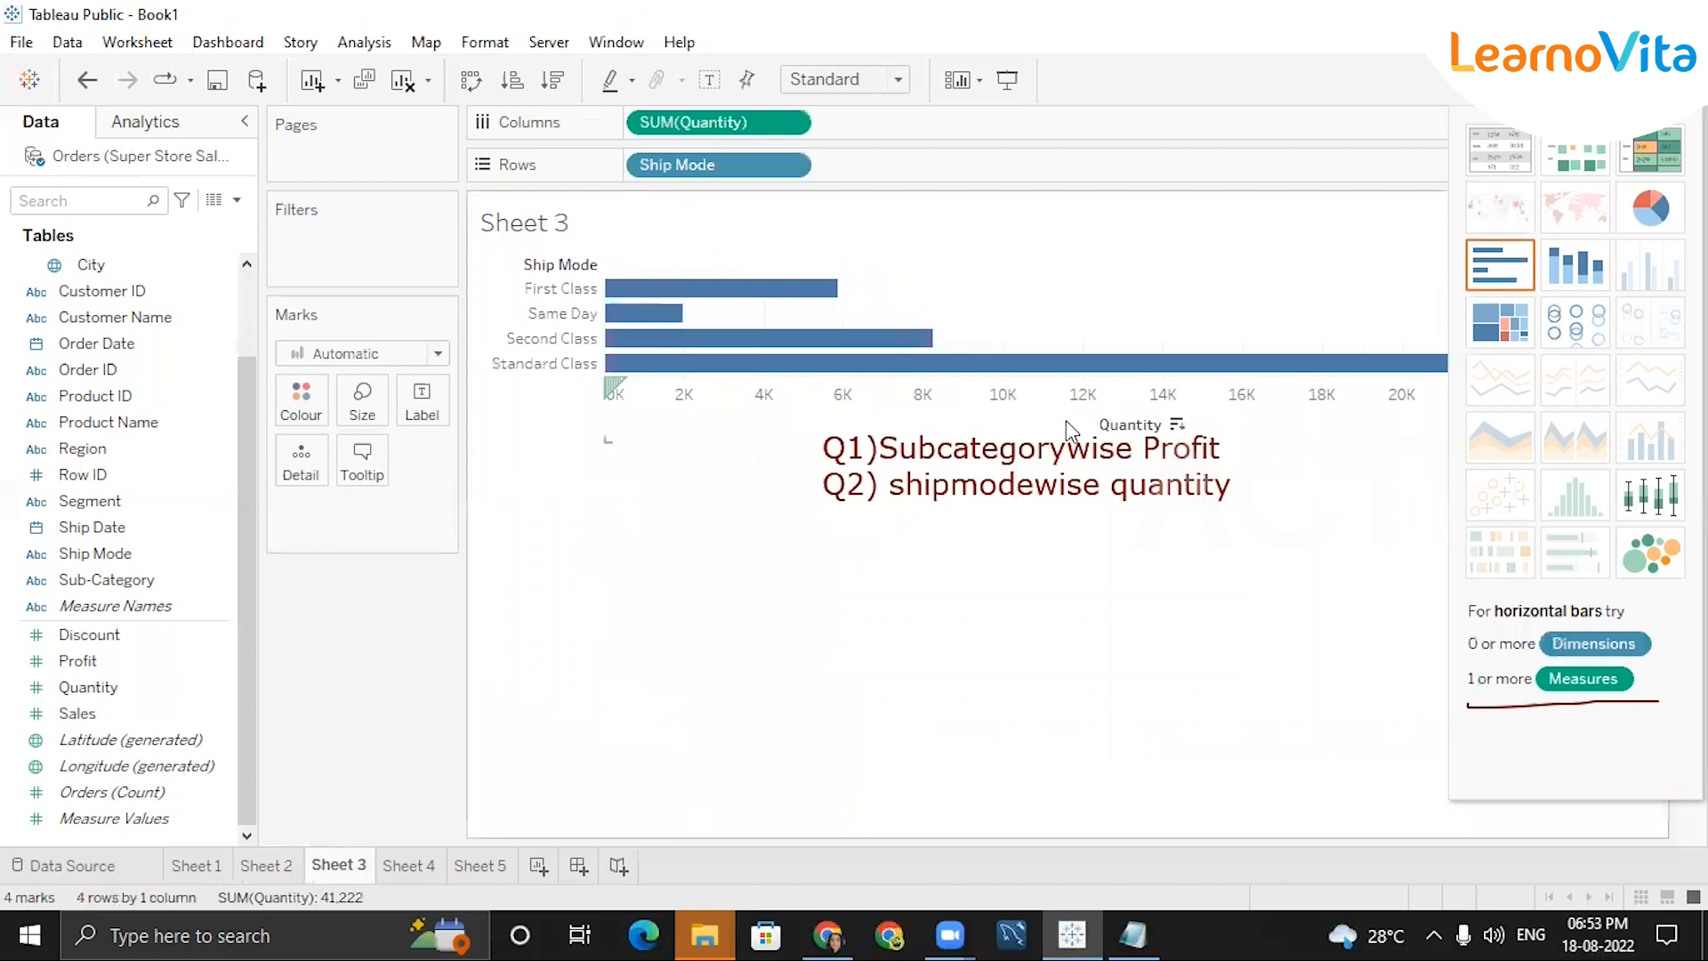
Sort the Ship Mode bars by Quantity descending and close the Show Me panel.
{"action": "left_click", "coordinate": [1177, 425]}
{"action": "mouse_move", "coordinate": [627, 291]}
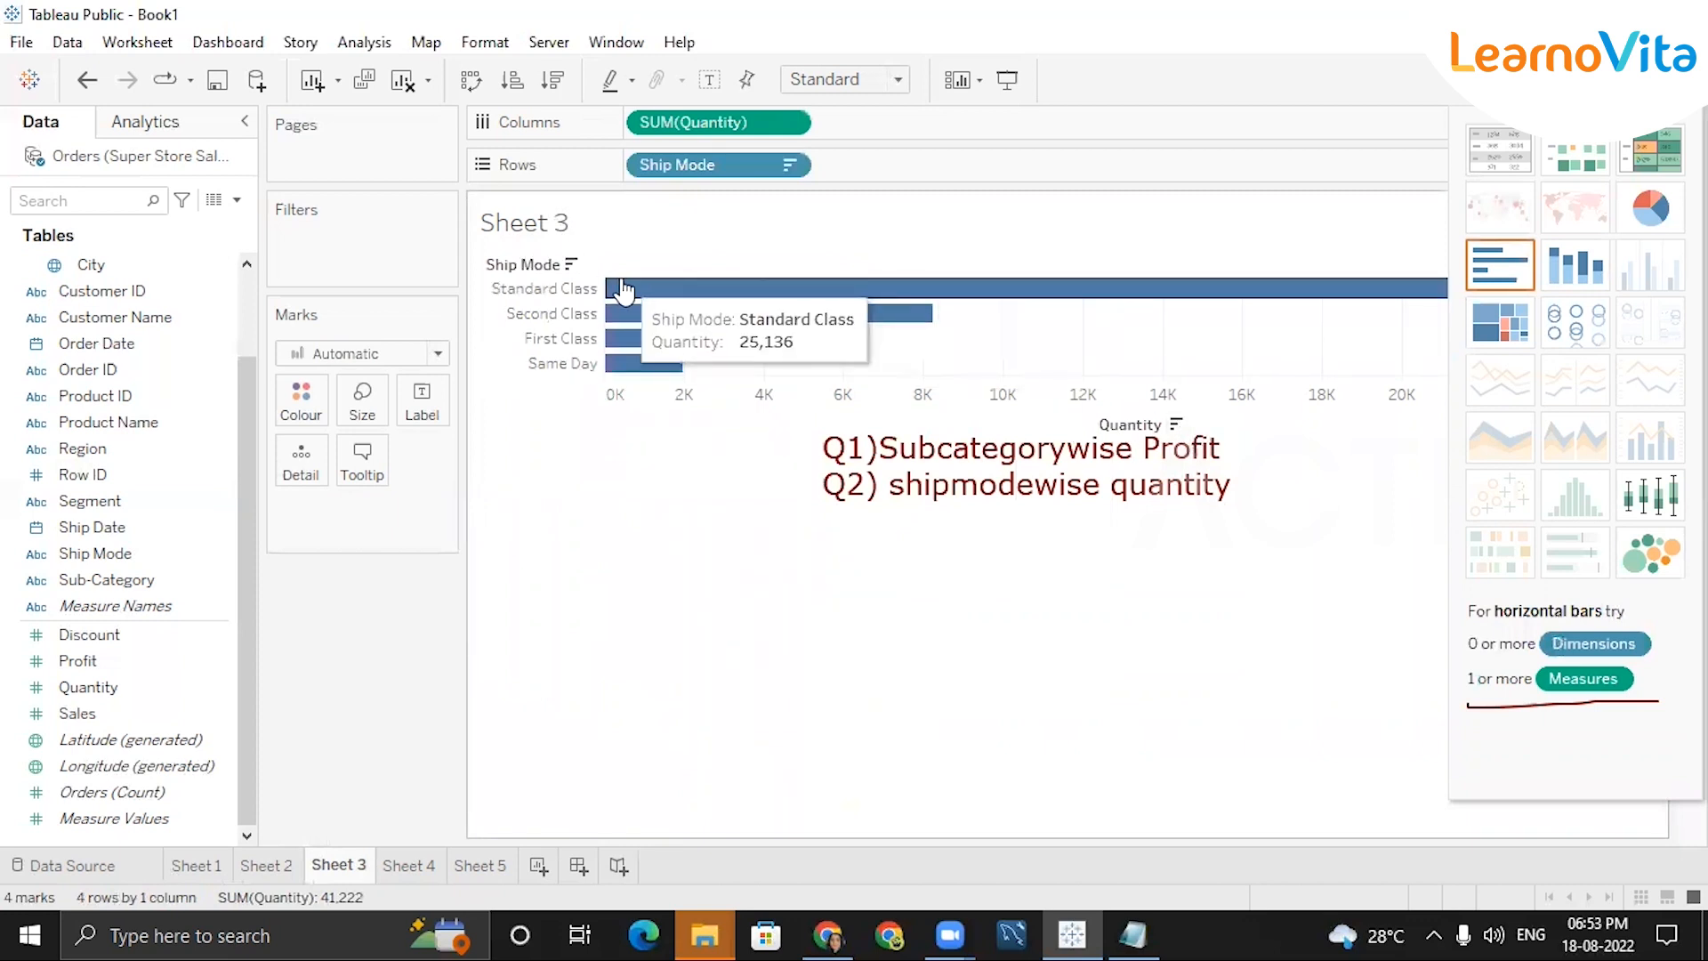
{"action": "left_click", "coordinate": [1652, 82]}
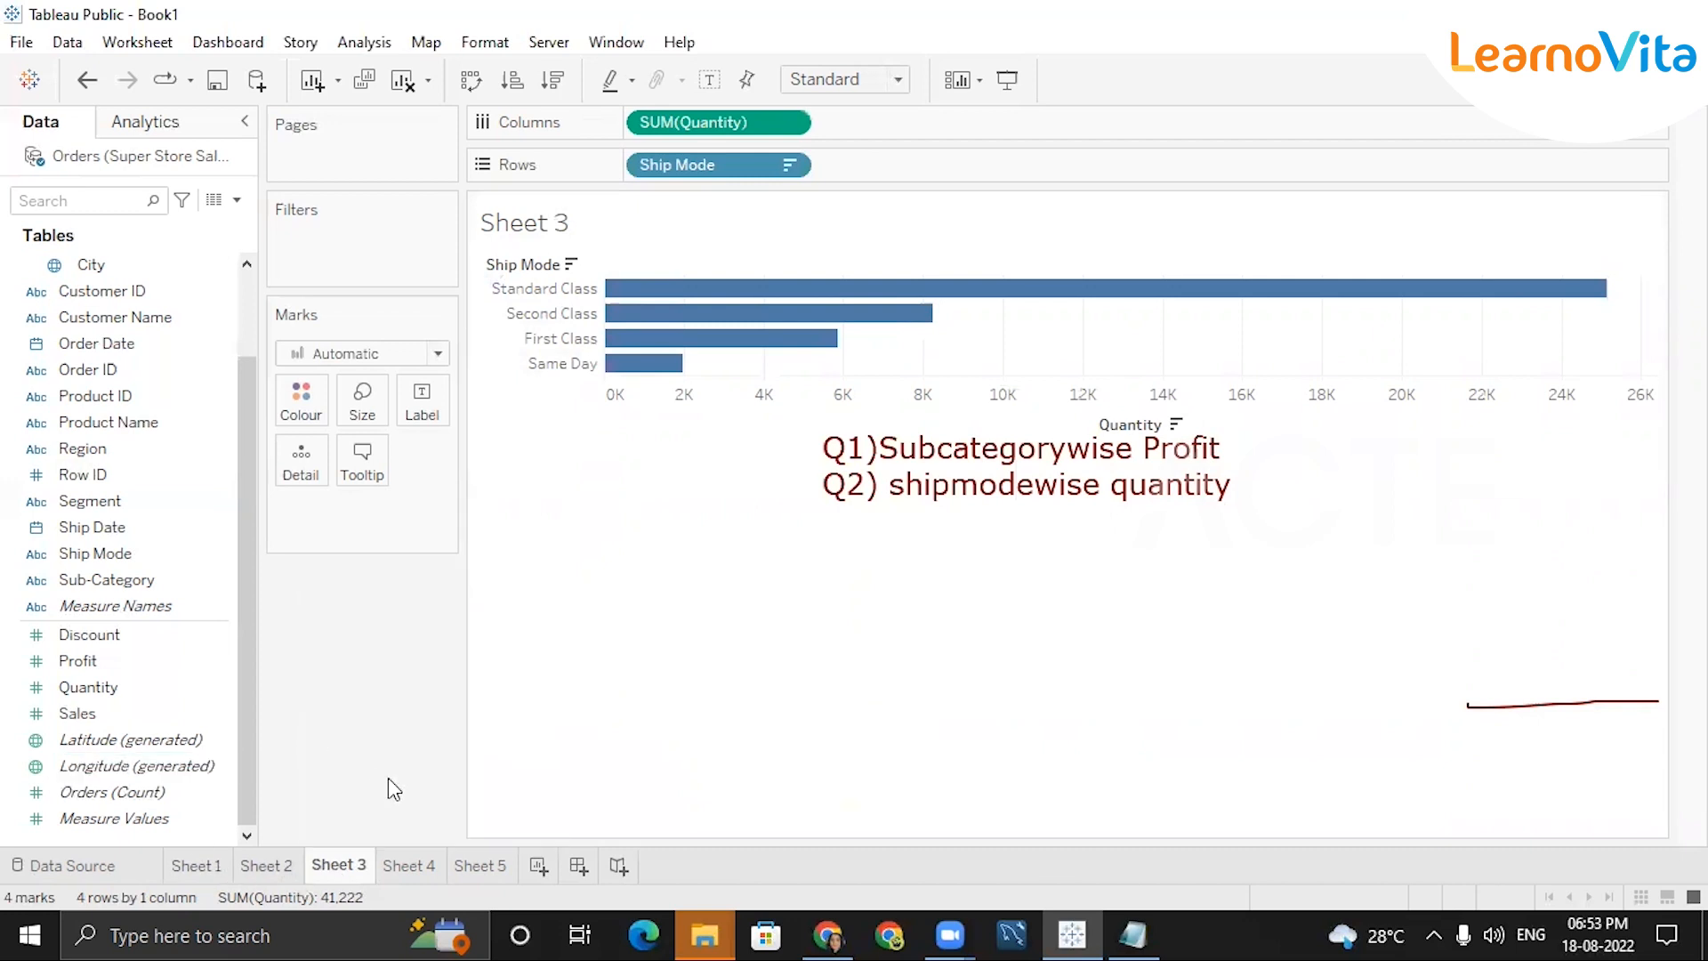
{"action": "mouse_move", "coordinate": [198, 870]}
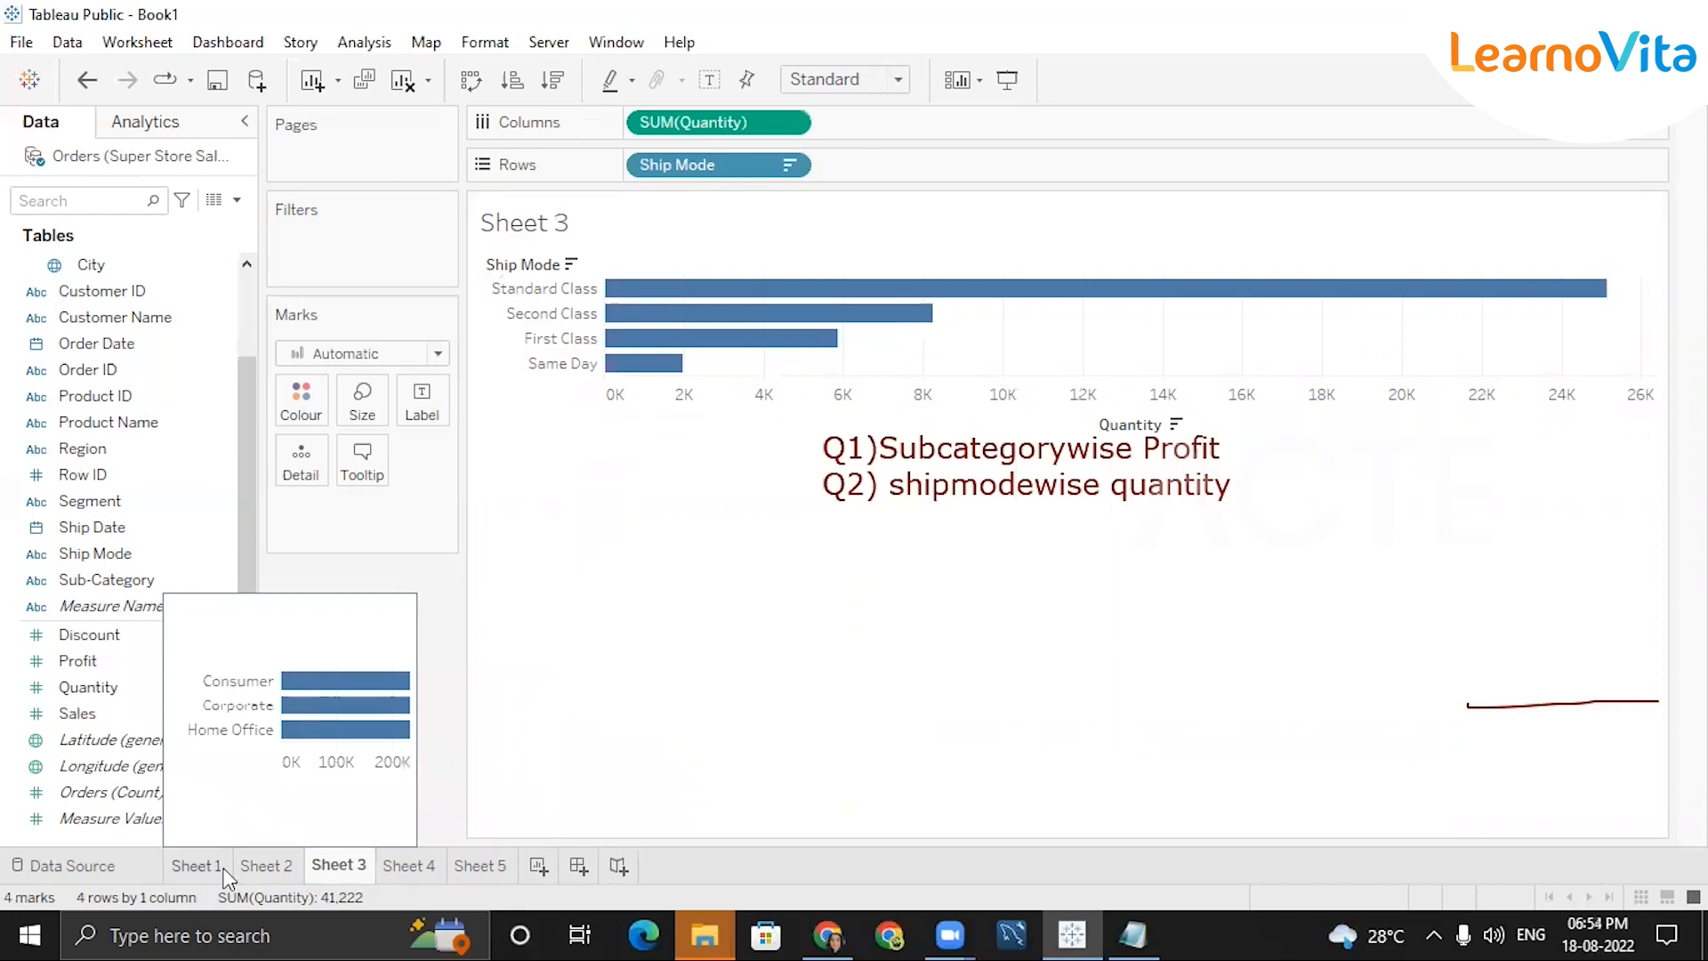
{"action": "mouse_move", "coordinate": [301, 872]}
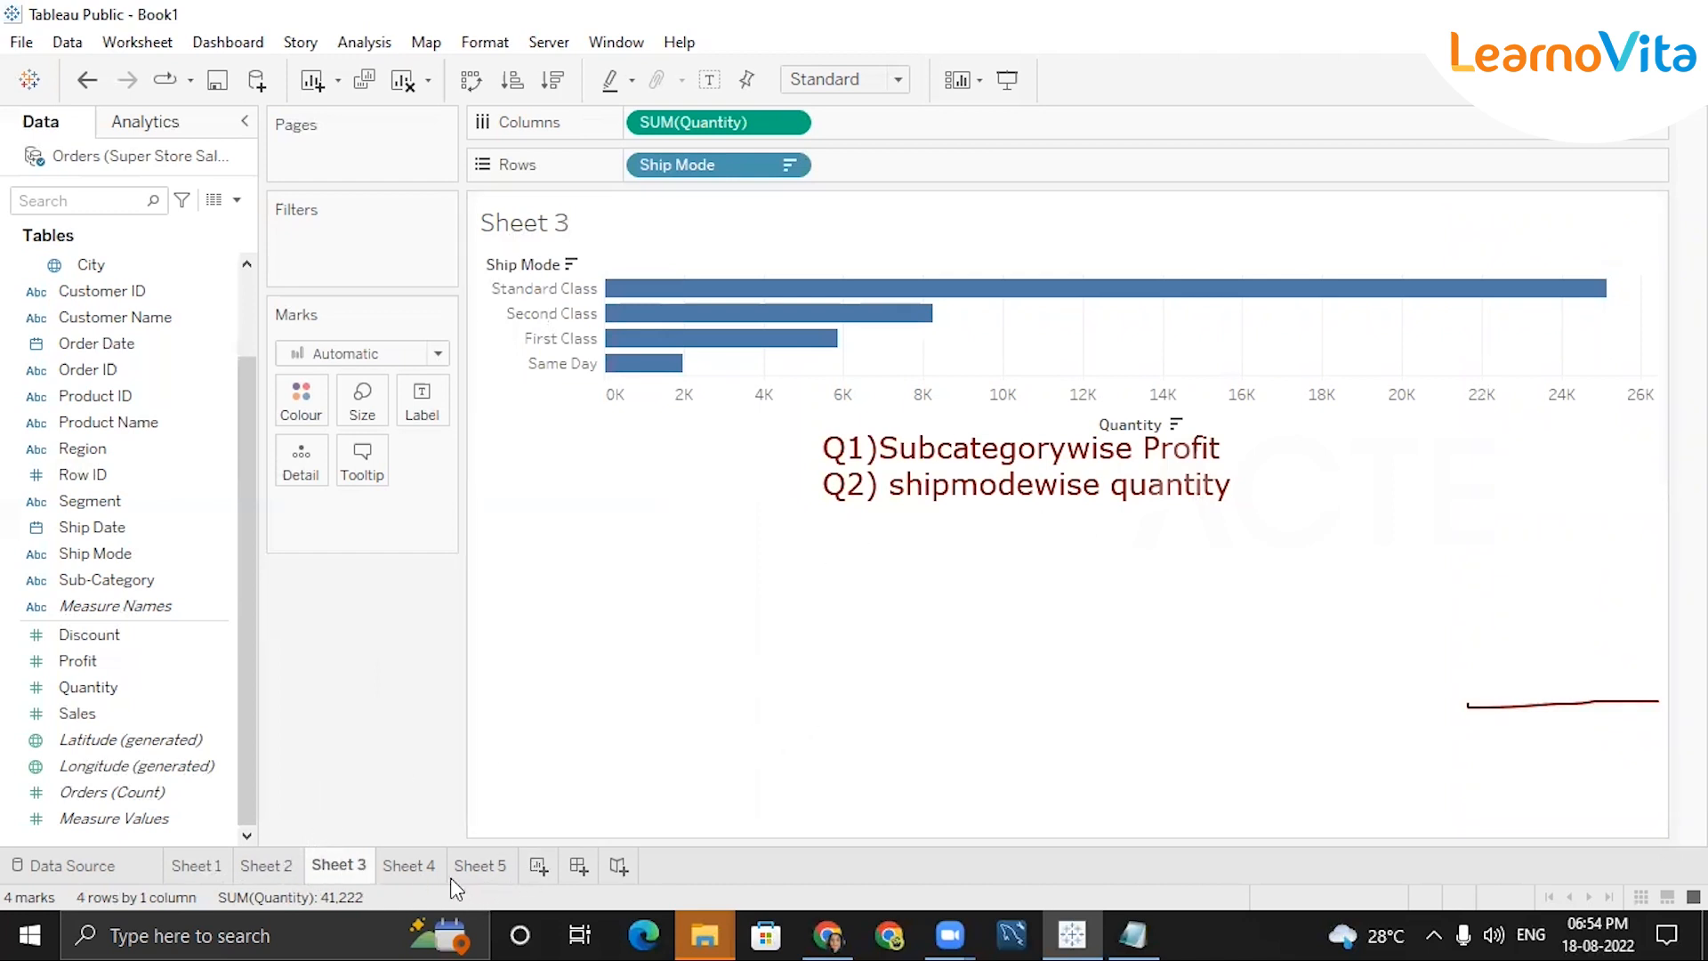
Rename the Sheet 1 tab to 'Segmentwise Sales', then return to Sheet 2.
{"action": "left_click", "coordinate": [213, 863]}
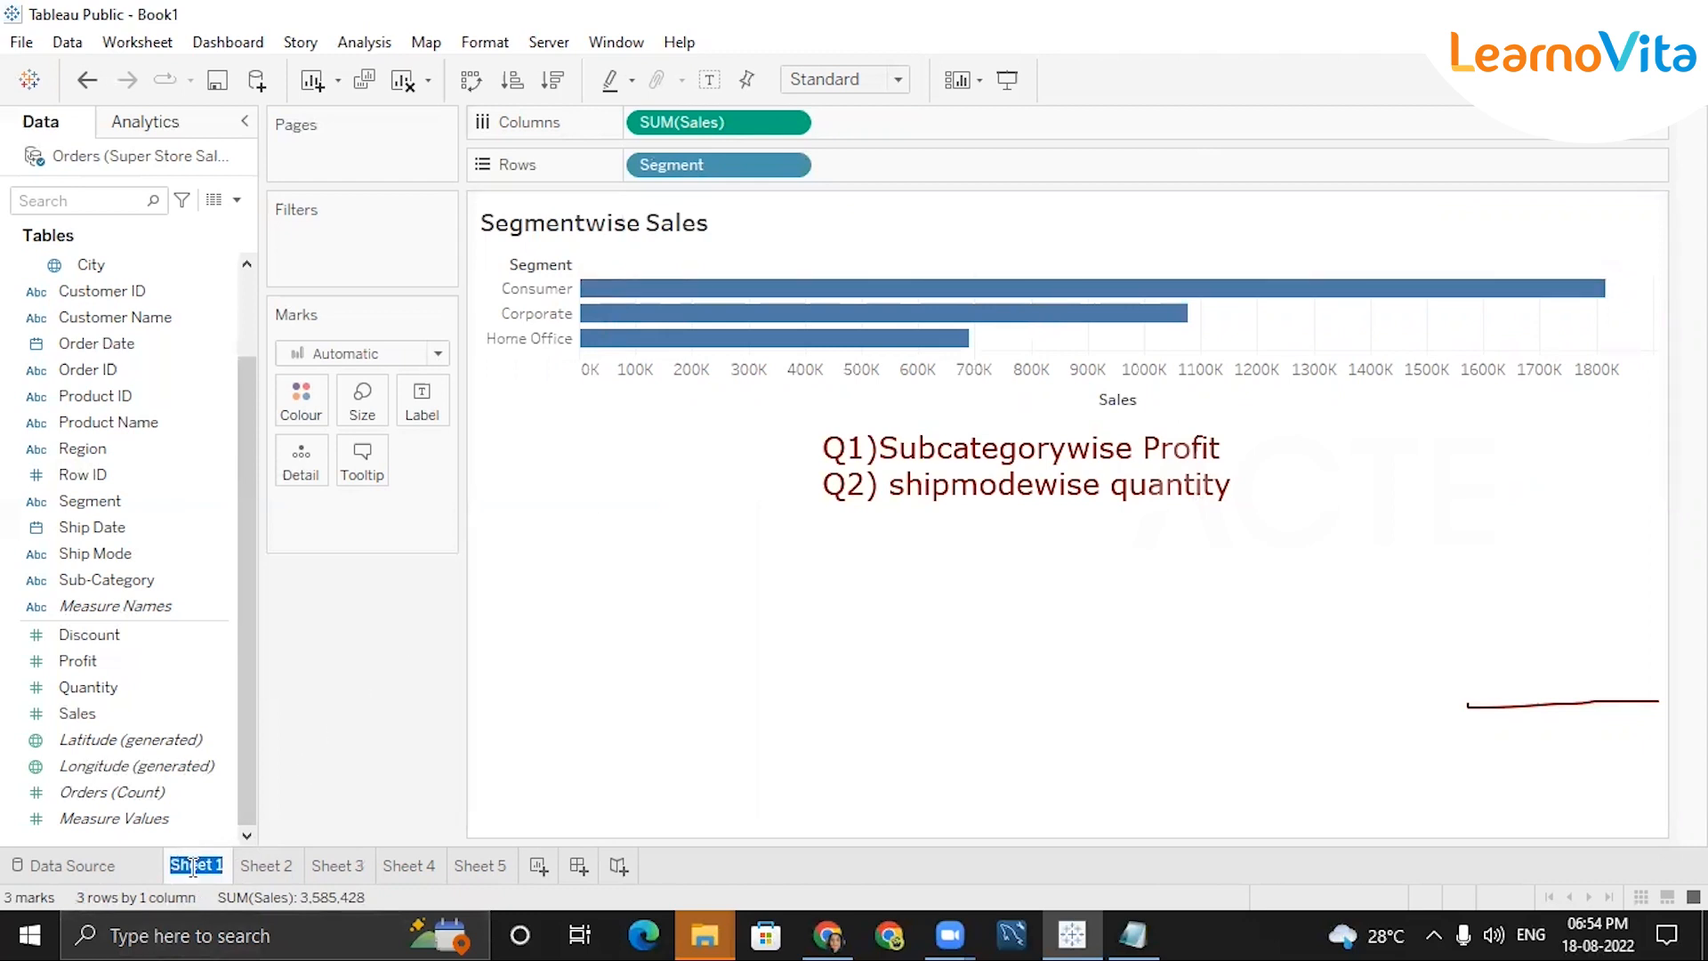
{"action": "key", "text": "BackSpace"}
{"action": "type", "text": "Segmentwise "}
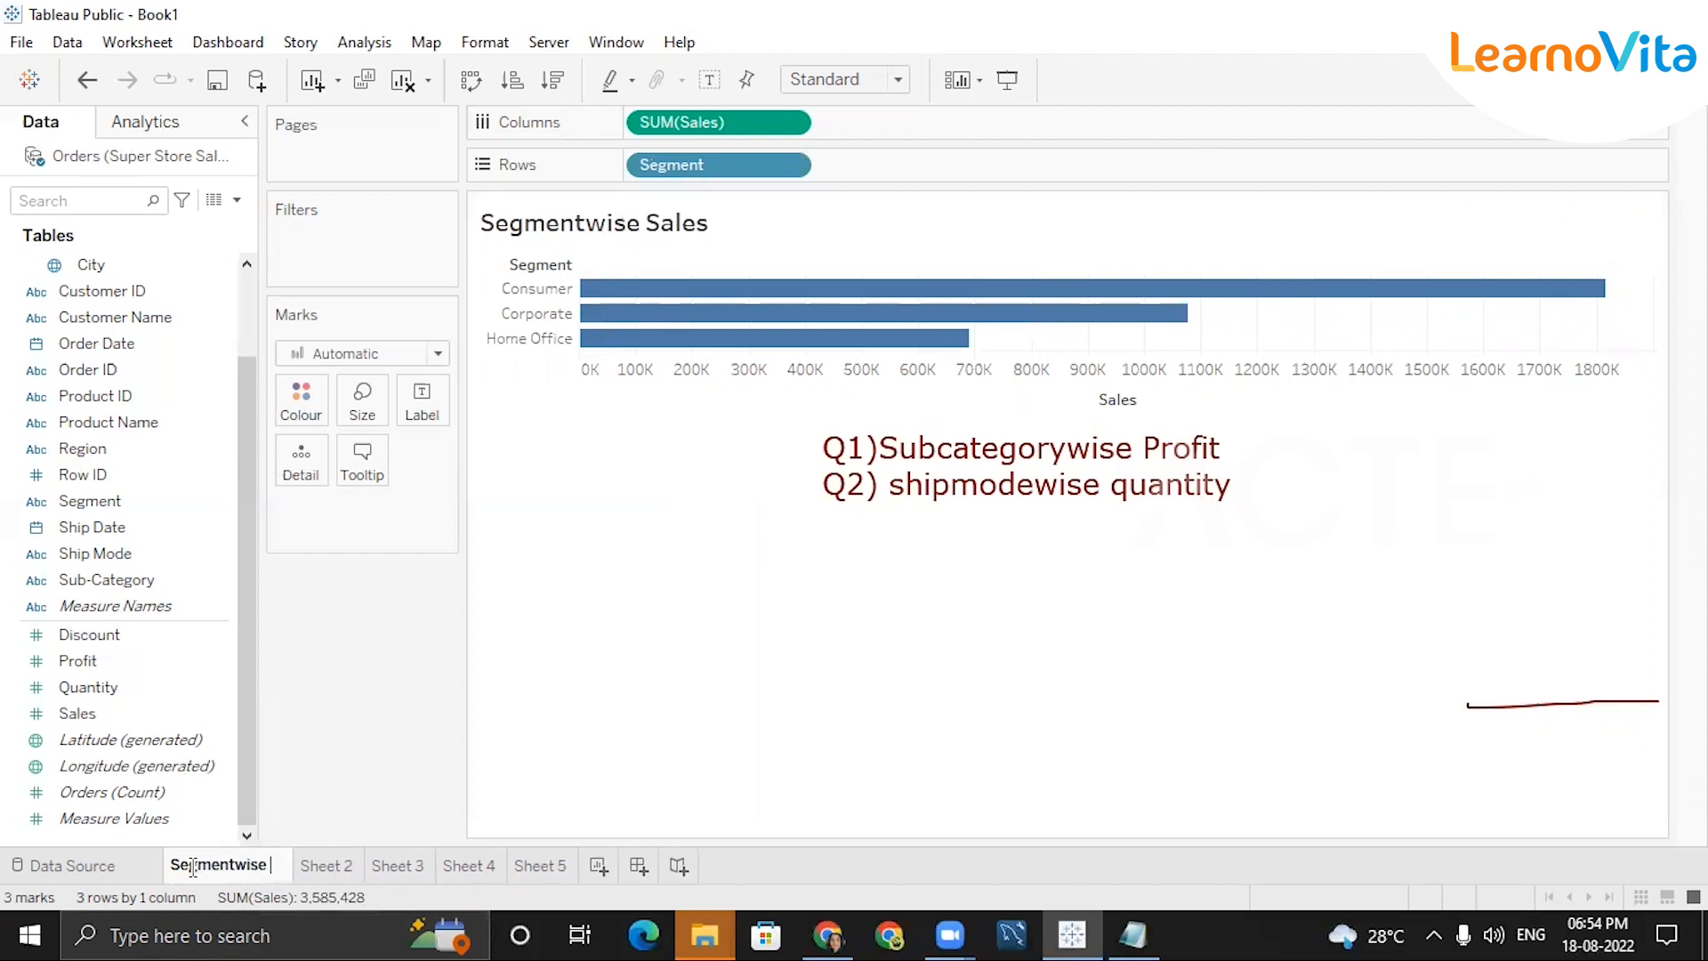
{"action": "type", "text": "Sales"}
{"action": "key", "text": "Return"}
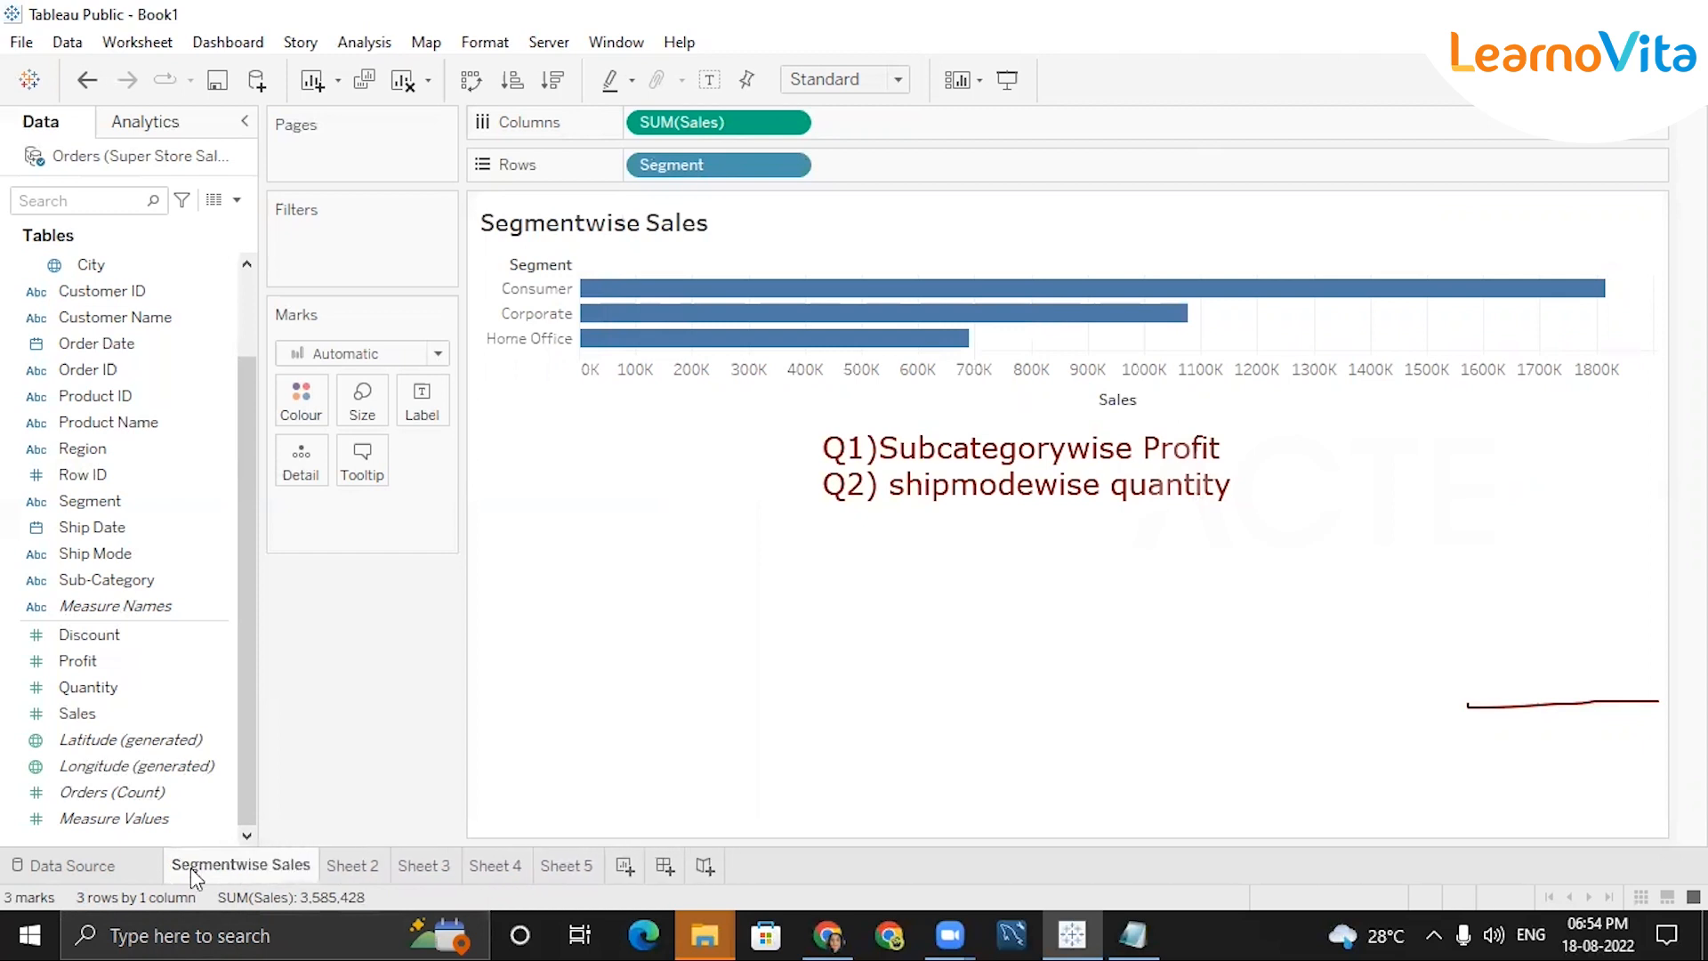
{"action": "left_click", "coordinate": [350, 867]}
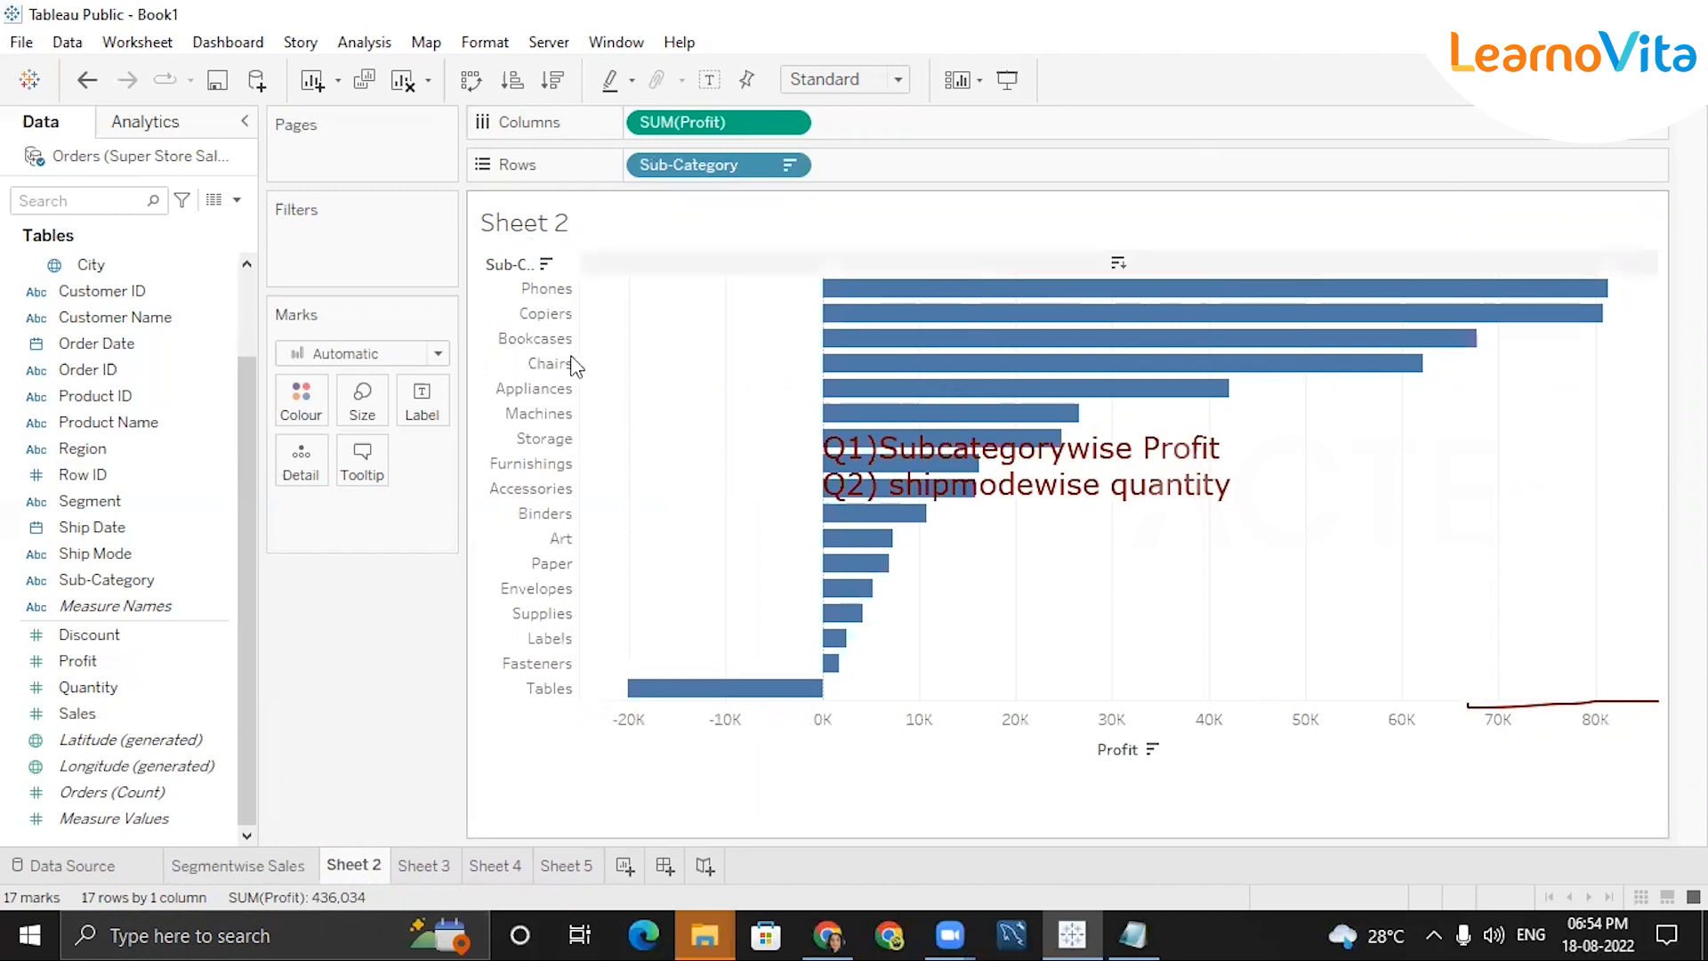
Rename the Sheet 2 tab to 'Subcategorywise Profit', then start renaming the Sheet 3 tab.
{"action": "double_click", "coordinate": [343, 866]}
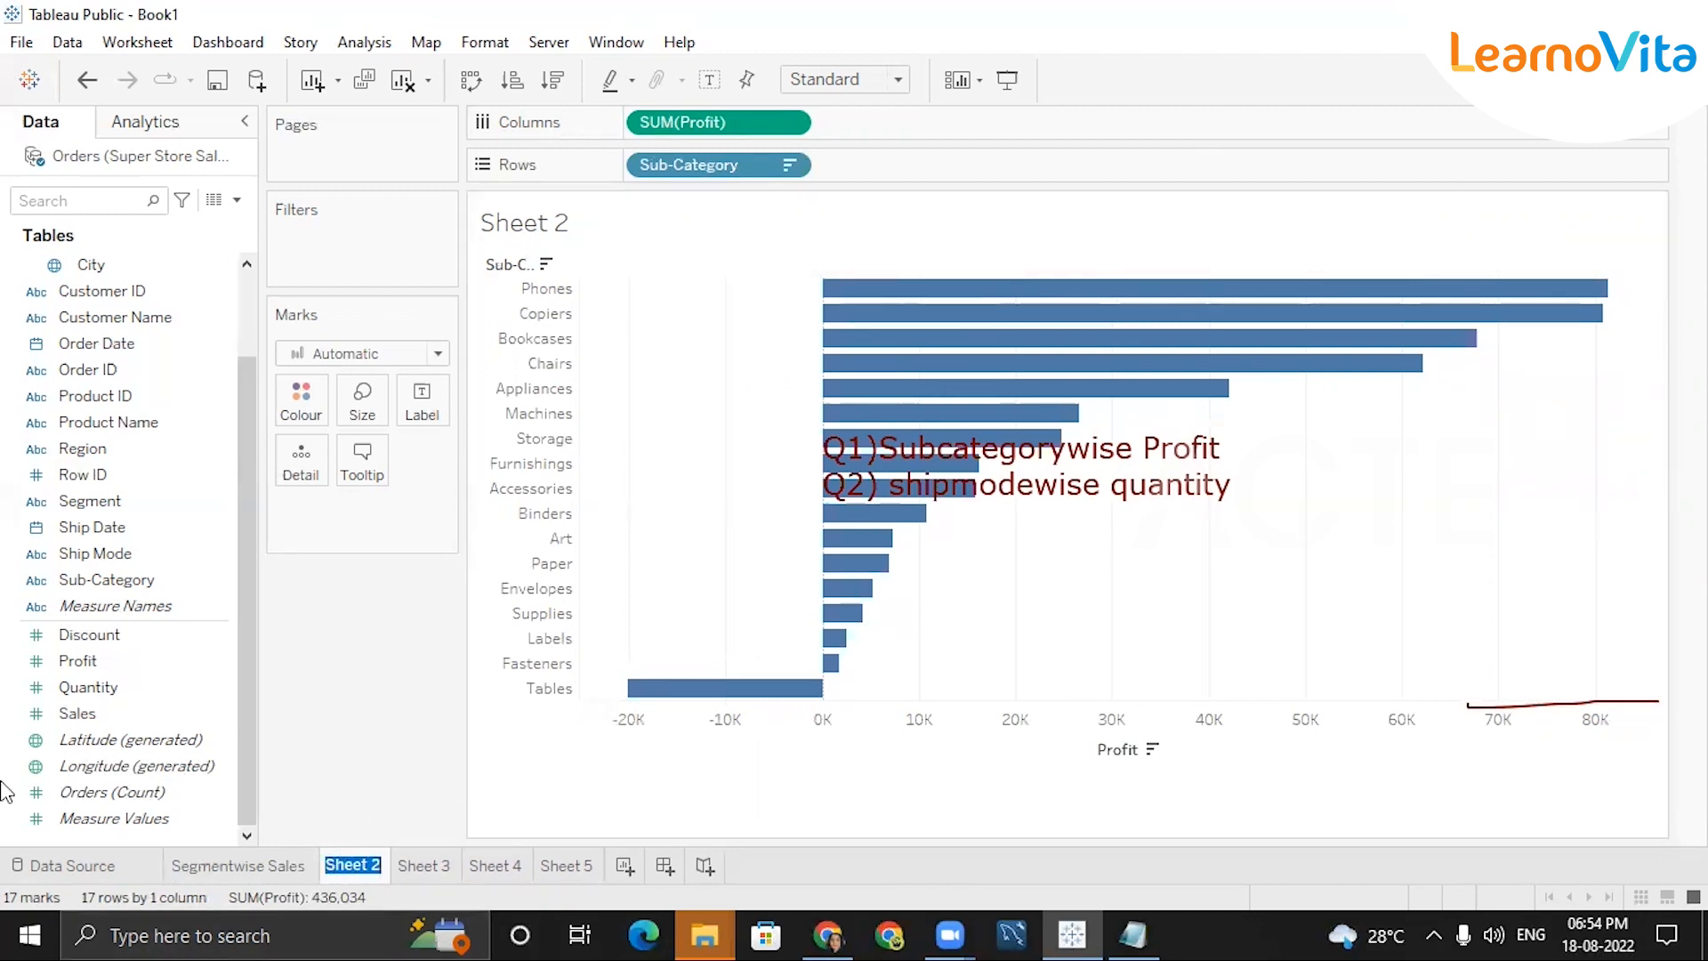
{"action": "key", "text": "BackSpace"}
{"action": "type", "text": "Subcategoryw"}
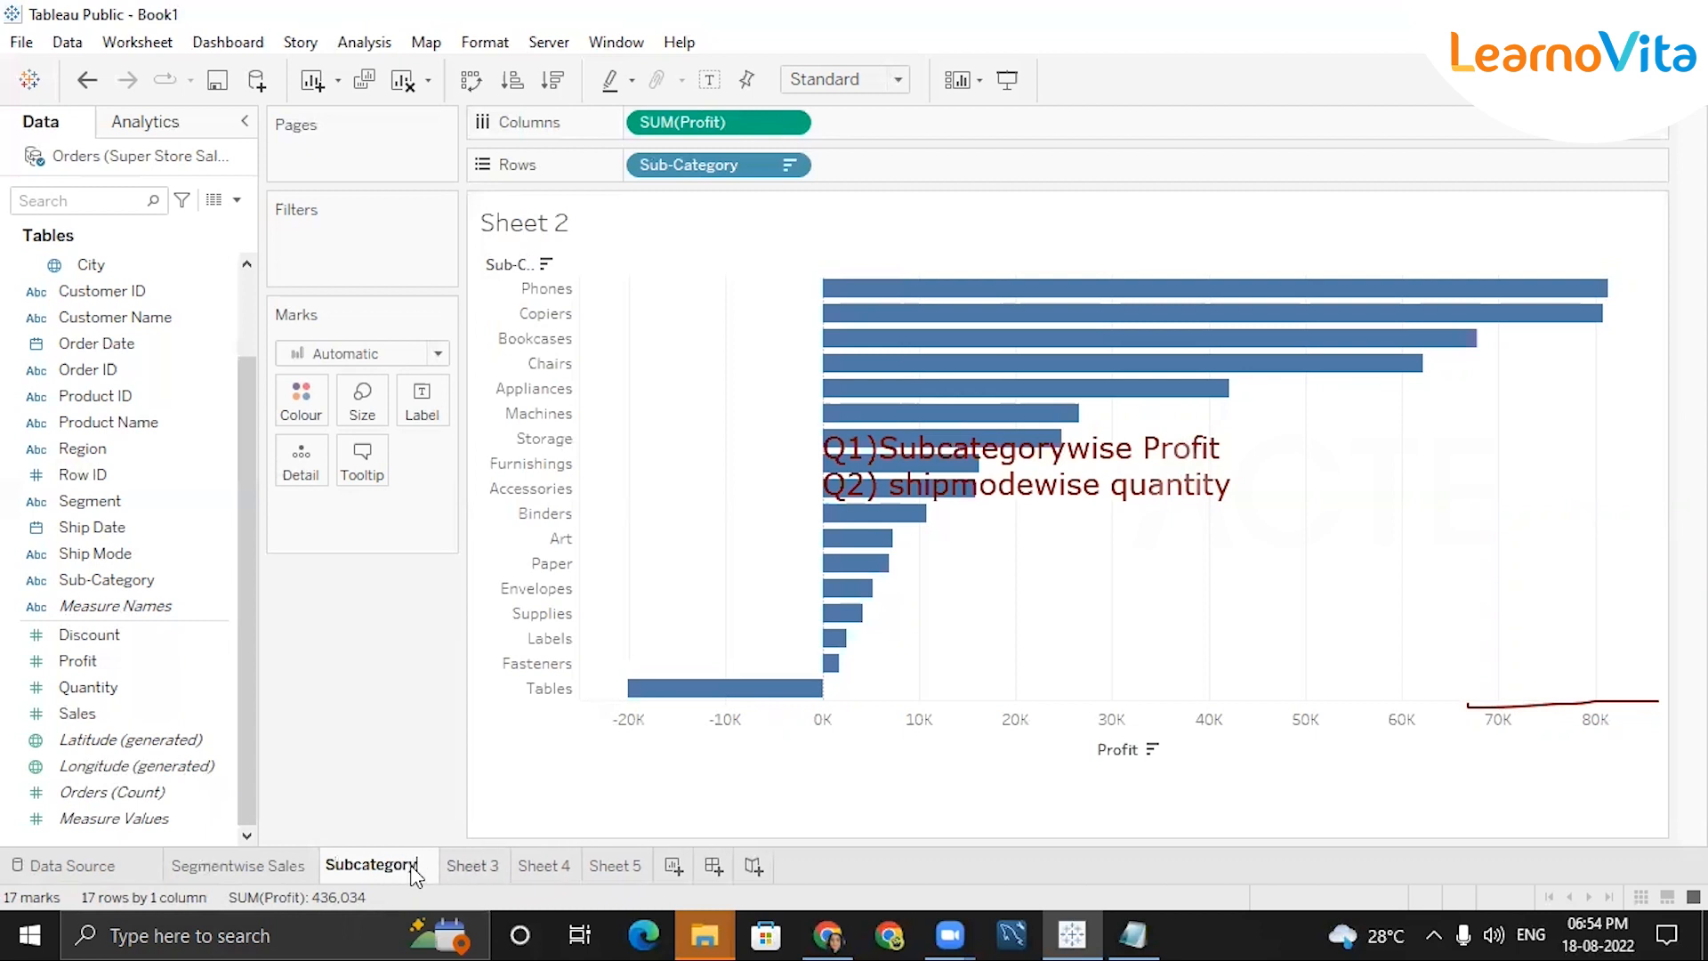
{"action": "type", "text": "ise P"}
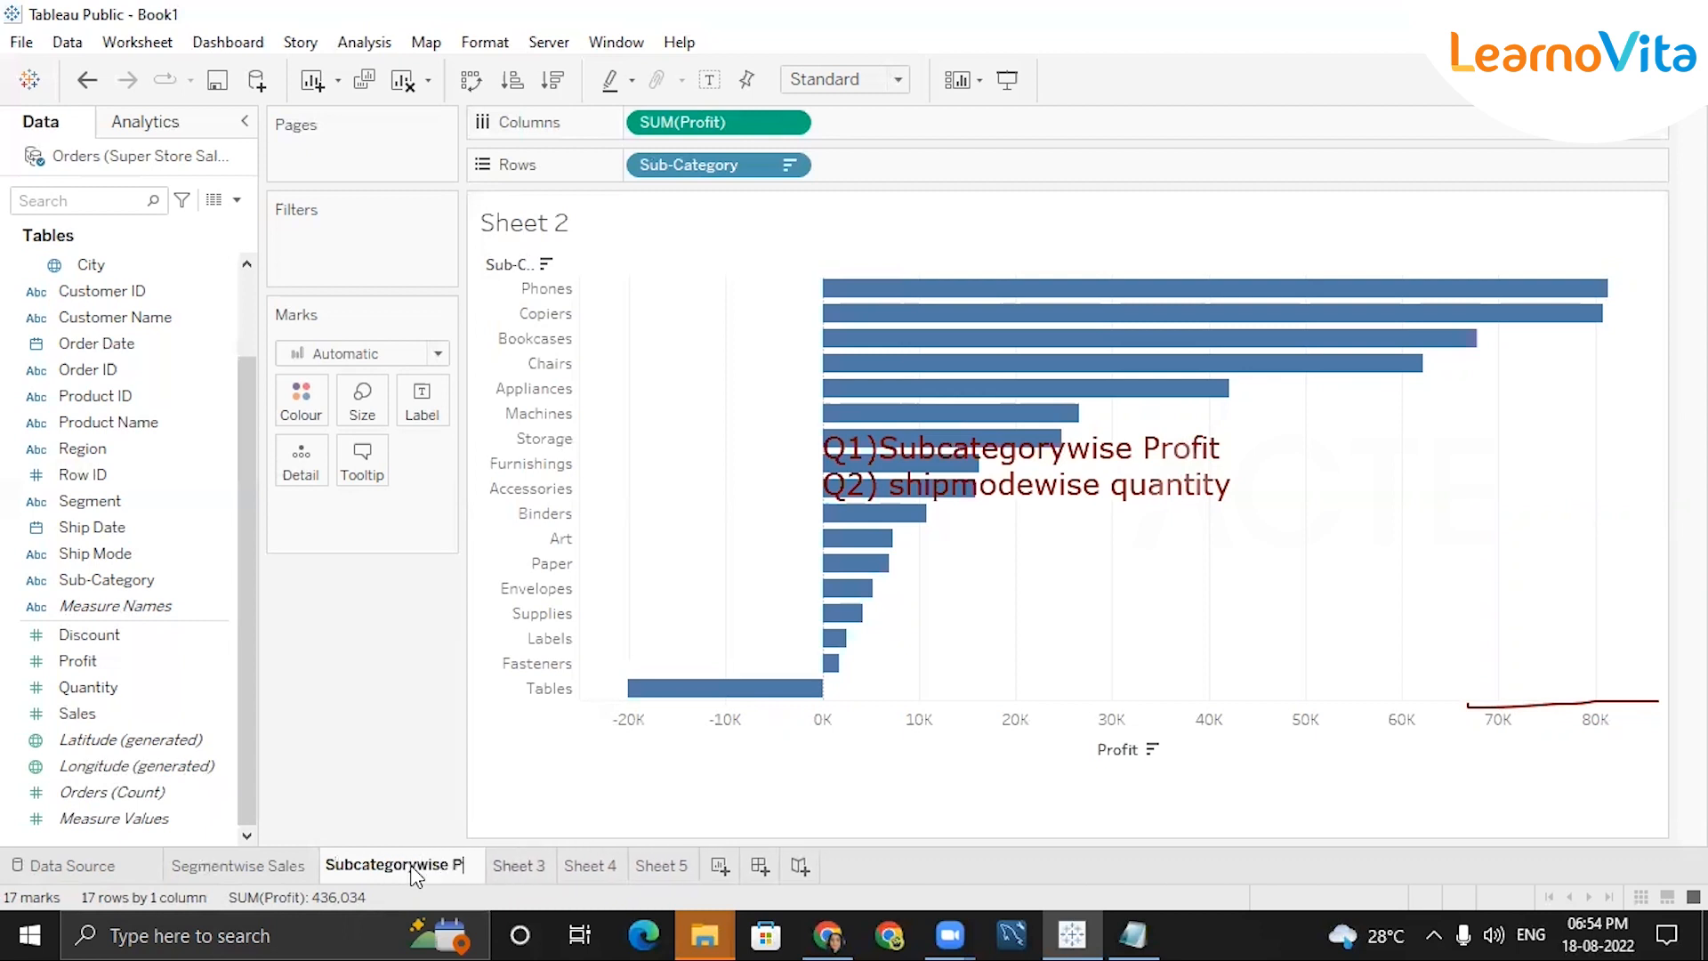
{"action": "type", "text": "rofit"}
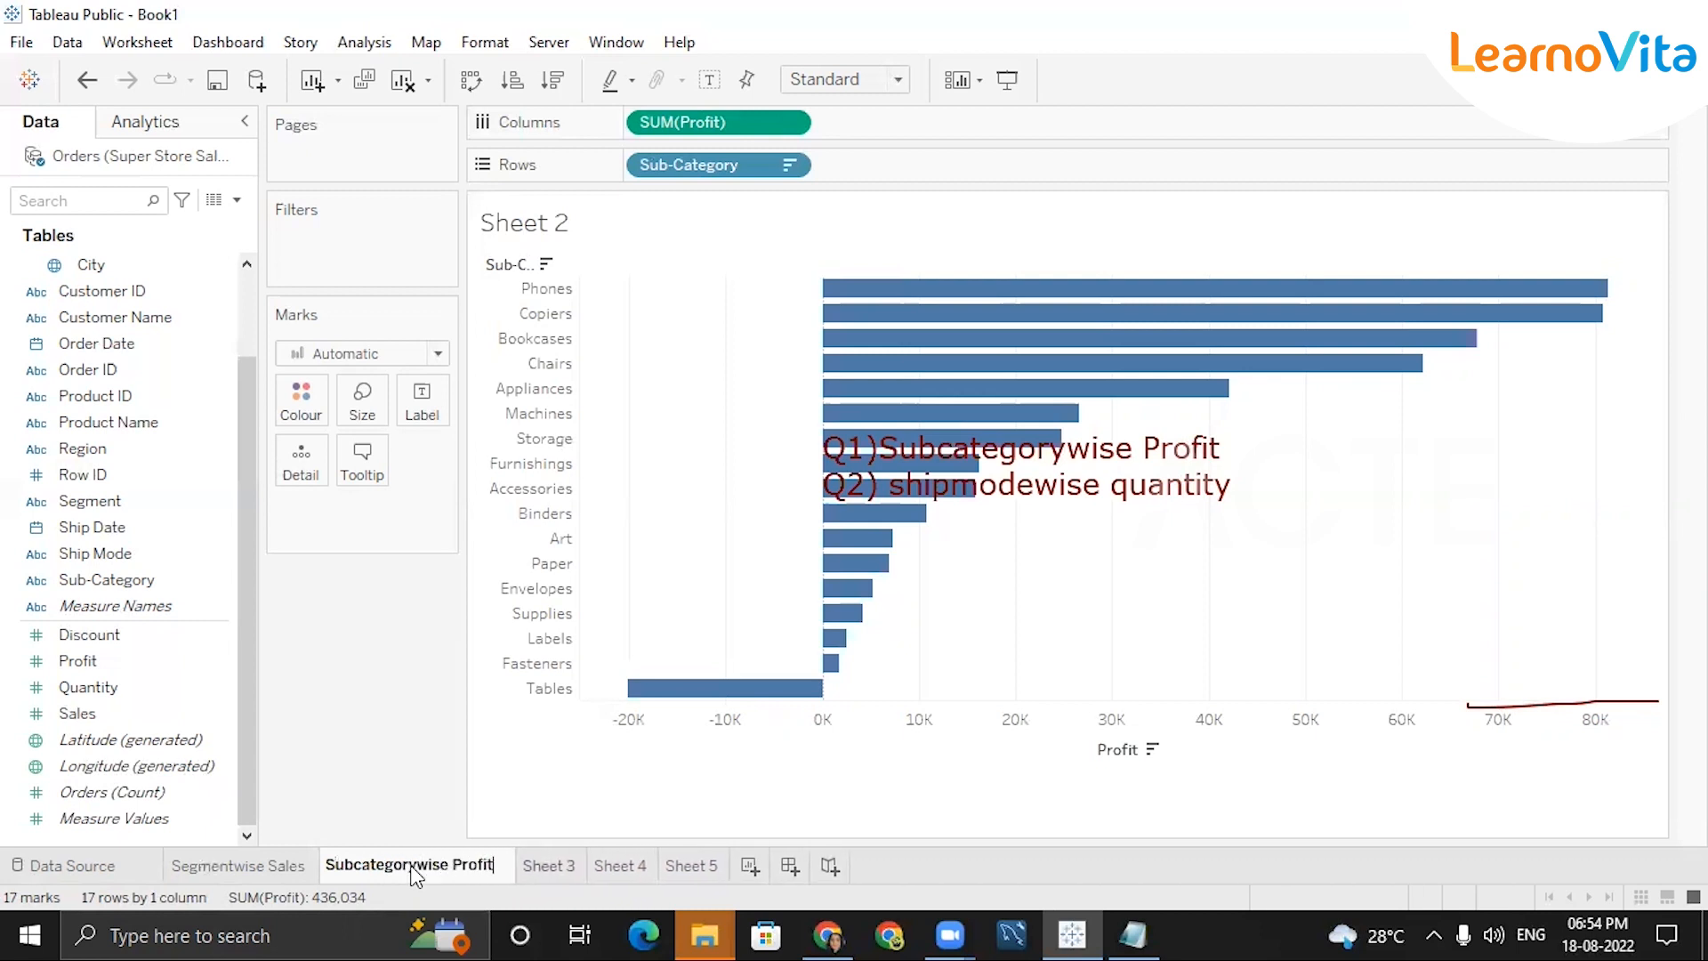
{"action": "key", "text": "Return"}
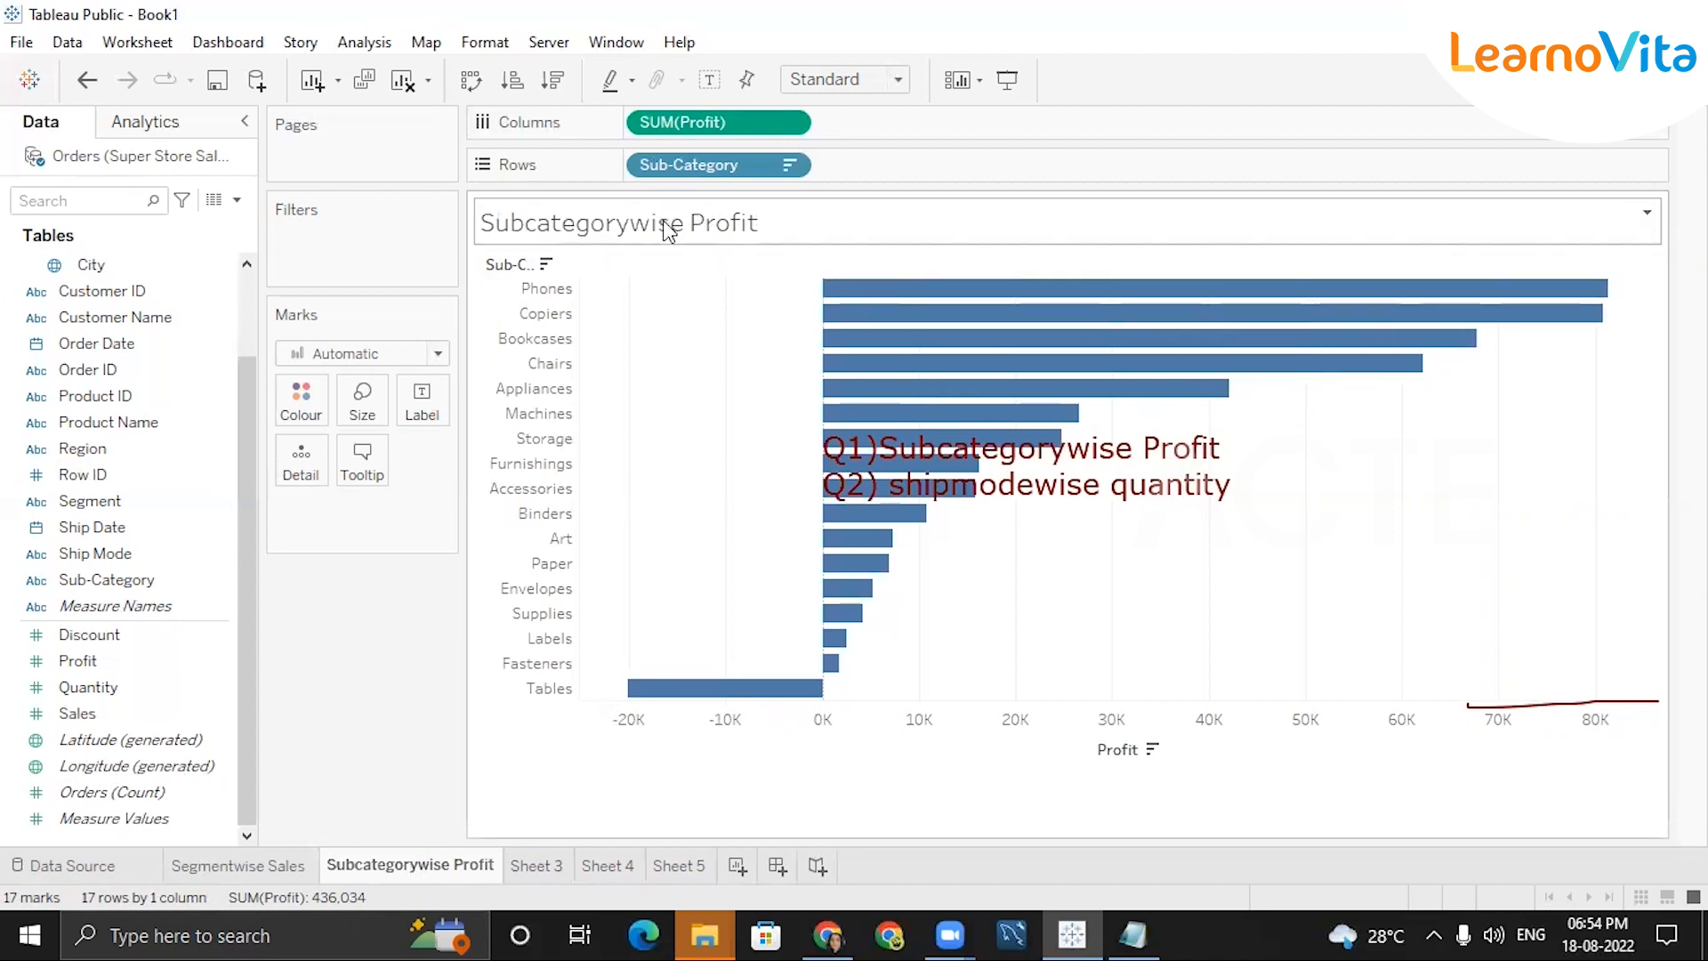
{"action": "left_click", "coordinate": [532, 858]}
{"action": "double_click", "coordinate": [538, 860]}
Replace the Sheet 3 tab name with 'Shipmode wise Qty'.
{"action": "key", "text": "BackSpace"}
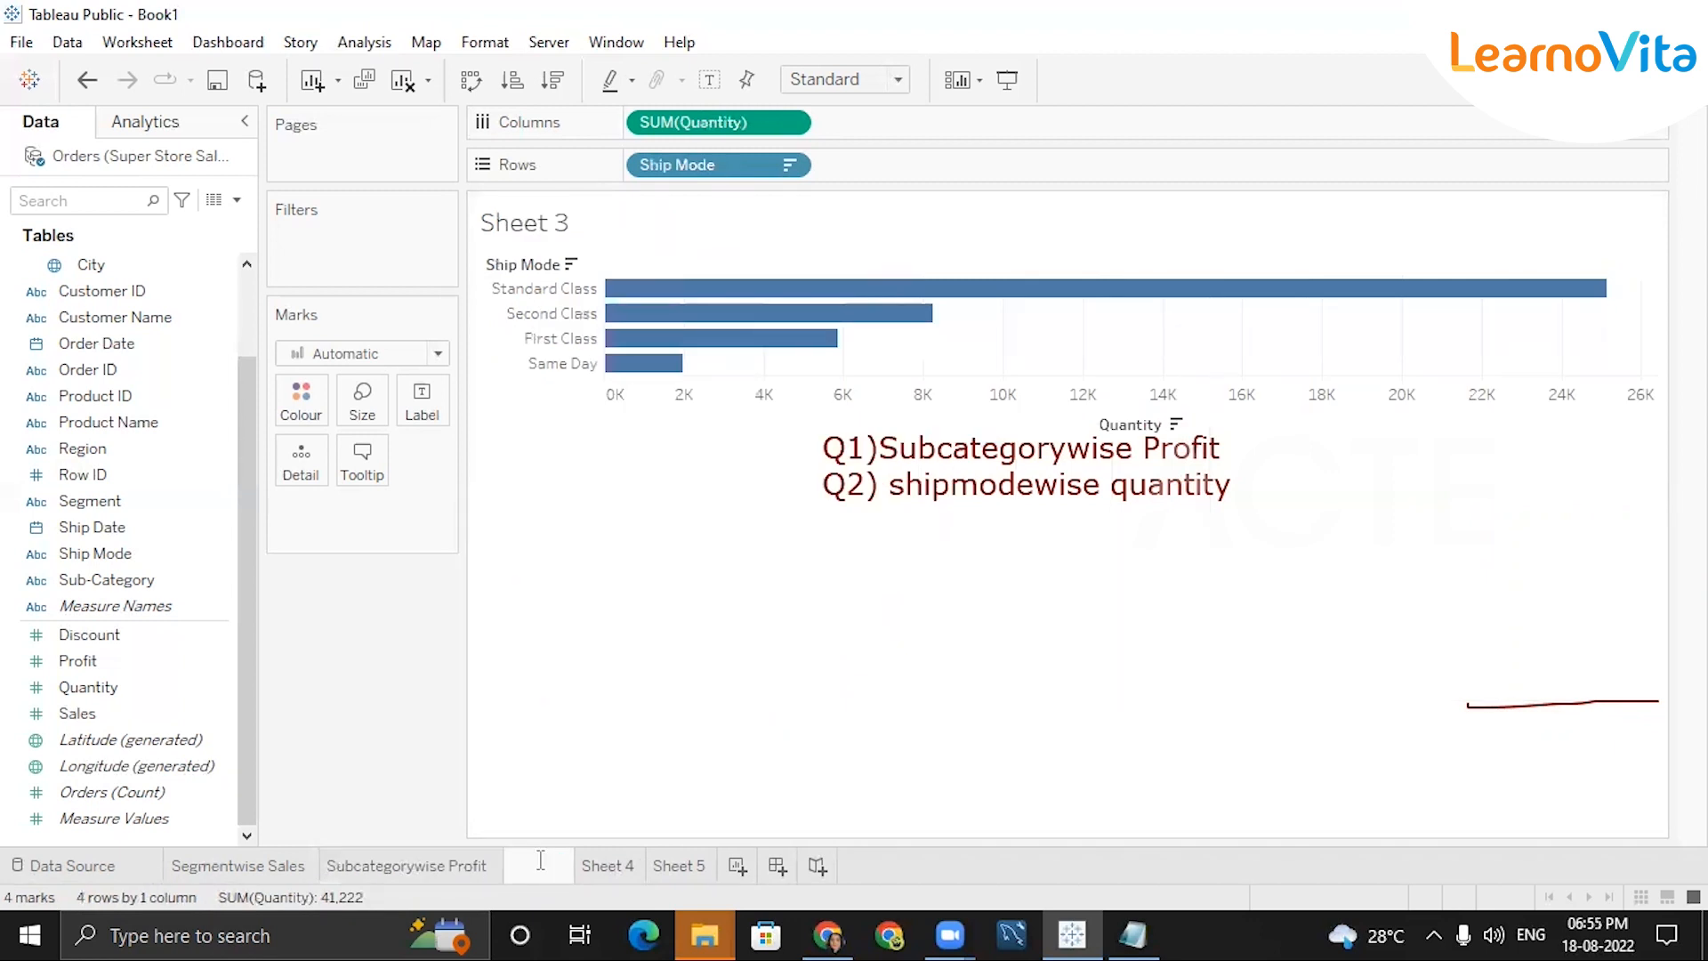
{"action": "type", "text": "Shipmode wise Qty"}
{"action": "key", "text": "Return"}
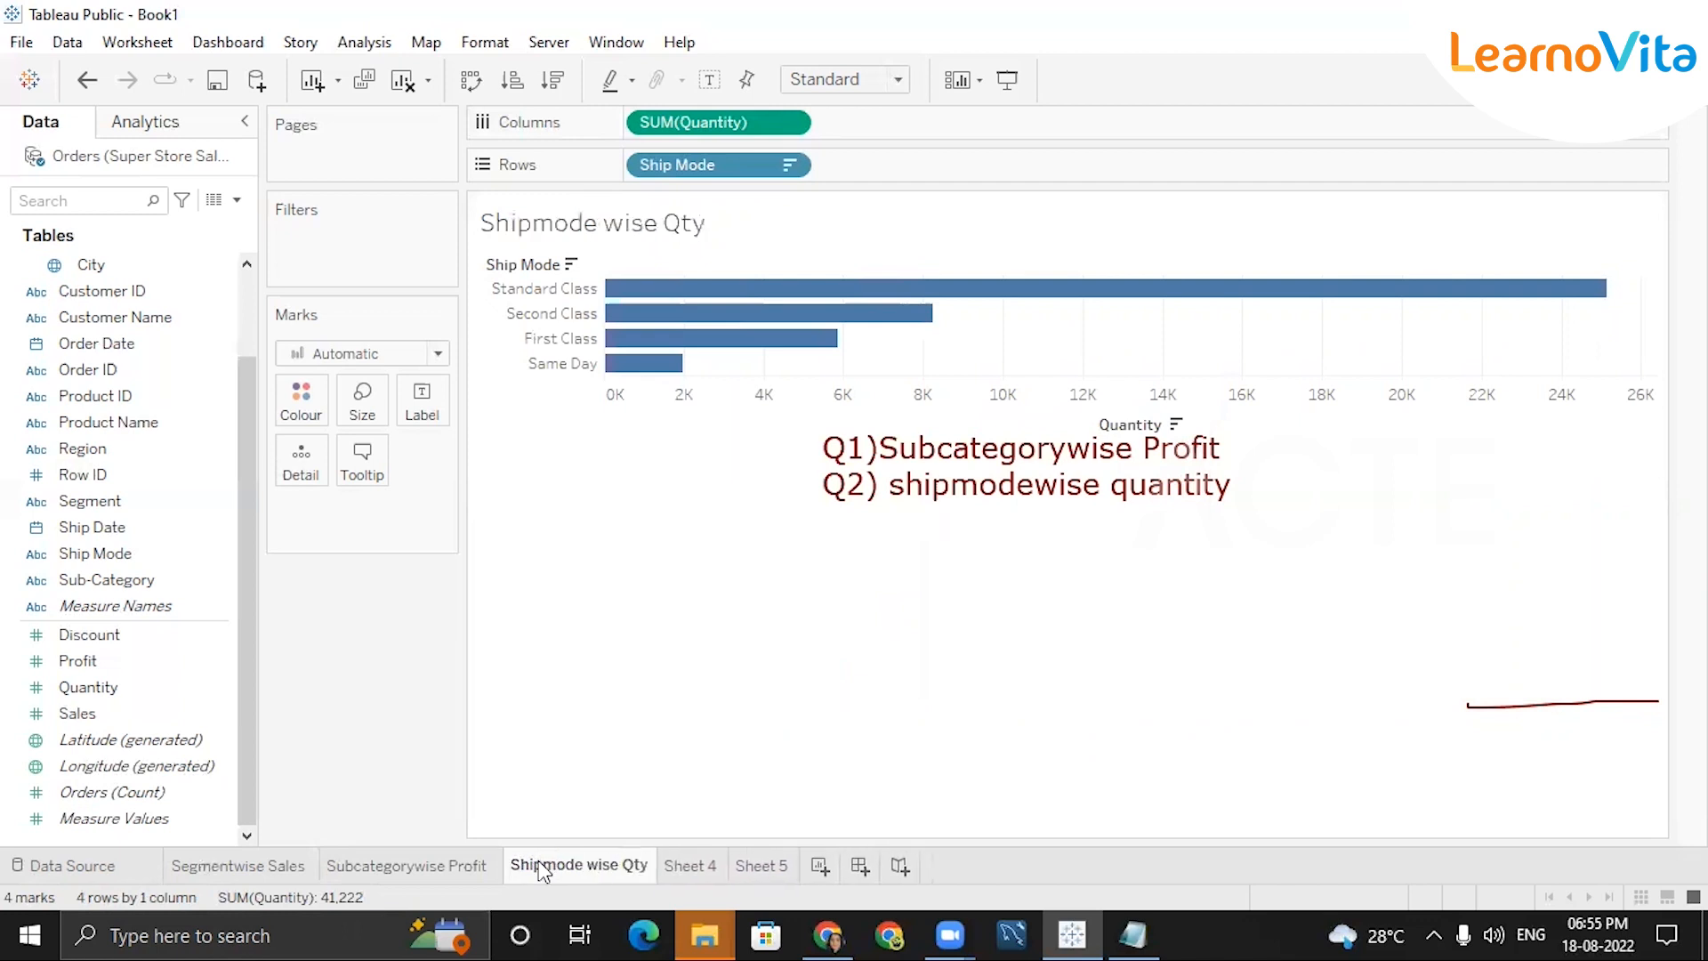